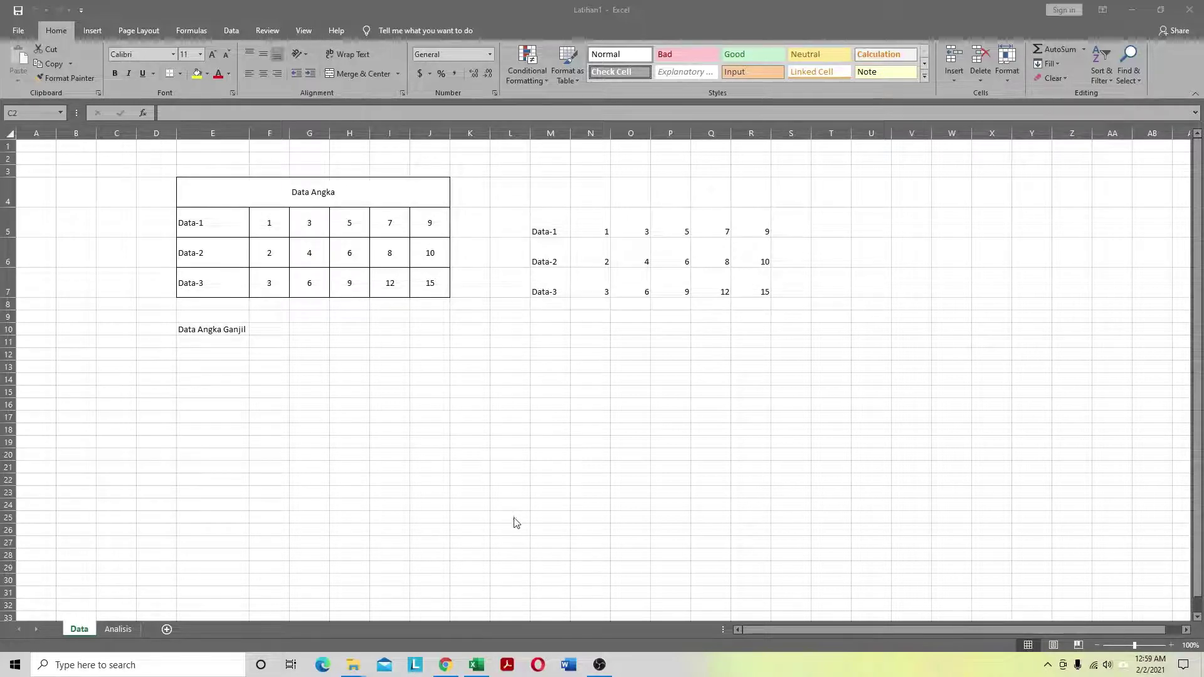
Step: Enter the column headings Aritmatika, Angka 1, Angka 2 and Hasil in cells E12 to H12
click(229, 352)
click(217, 355)
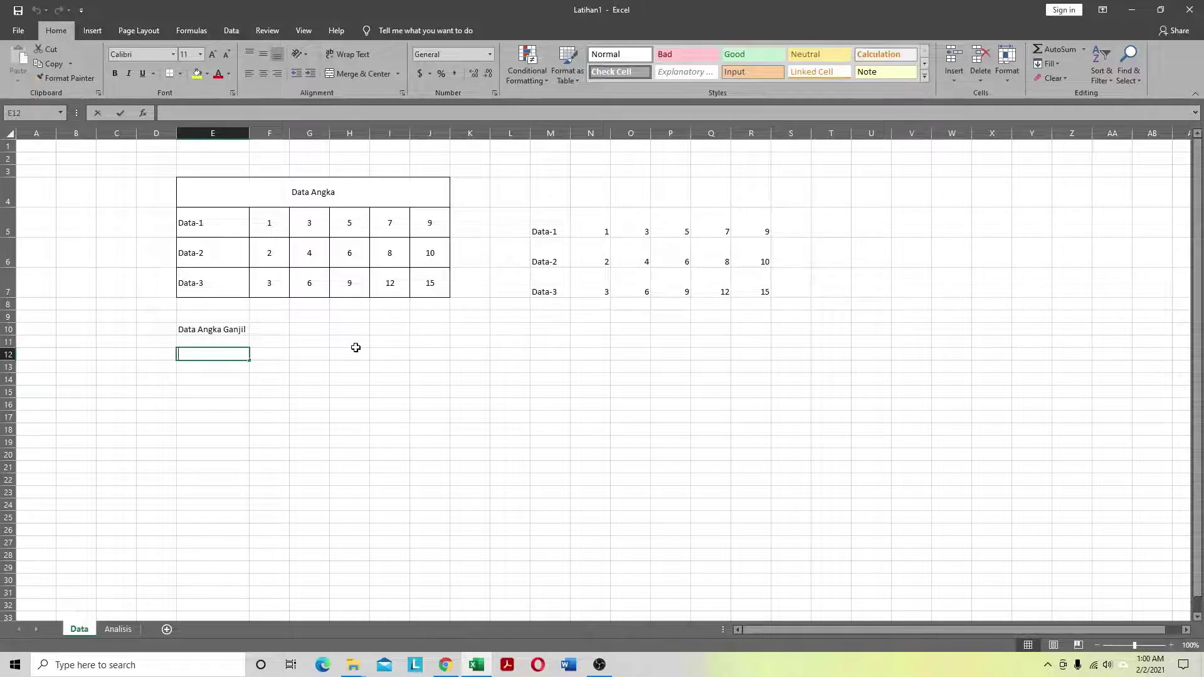
text(Afi)
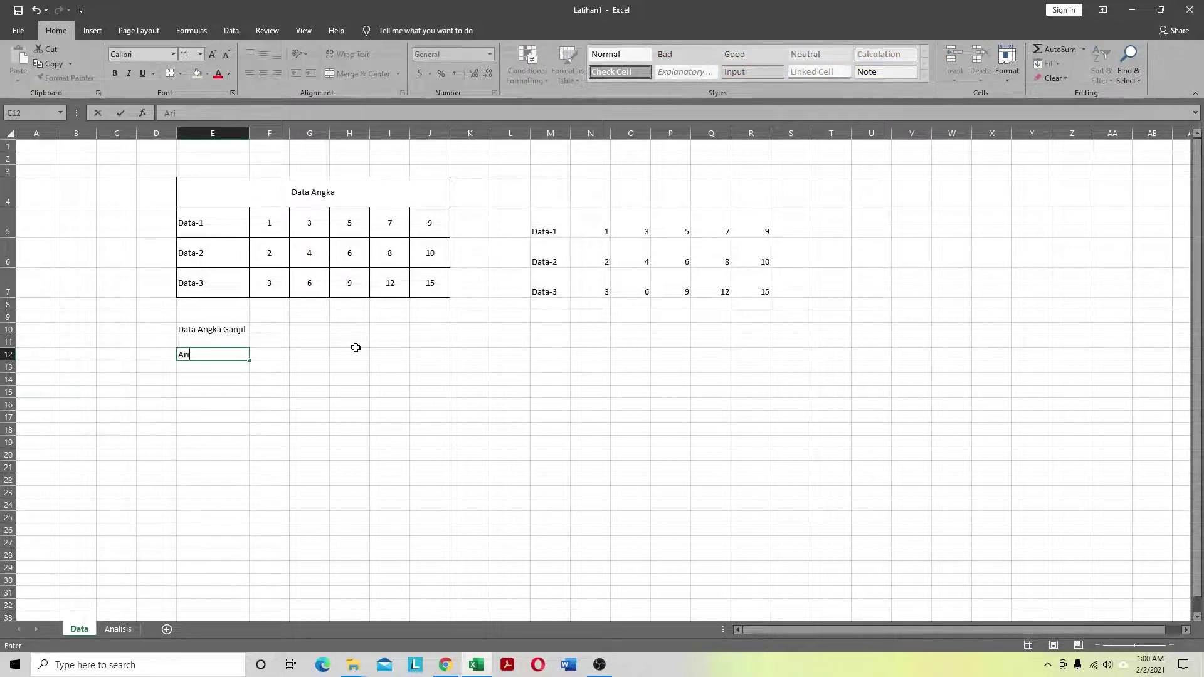
text(tmatika)
key(Tab)
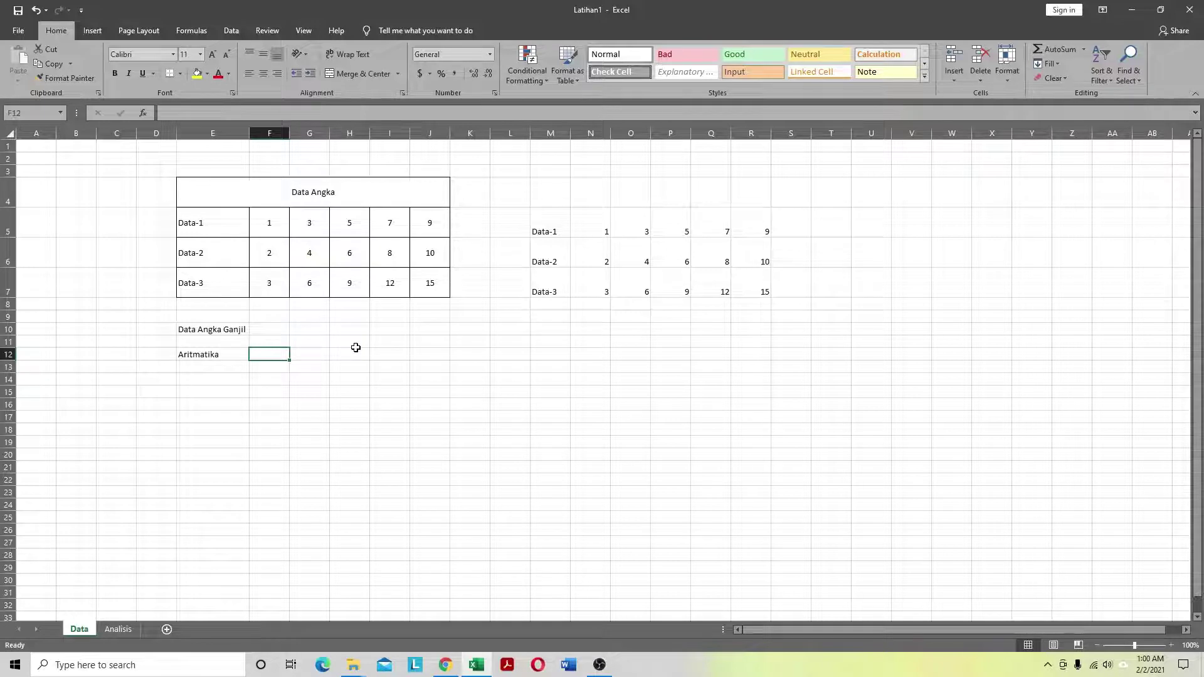
text(Ang)
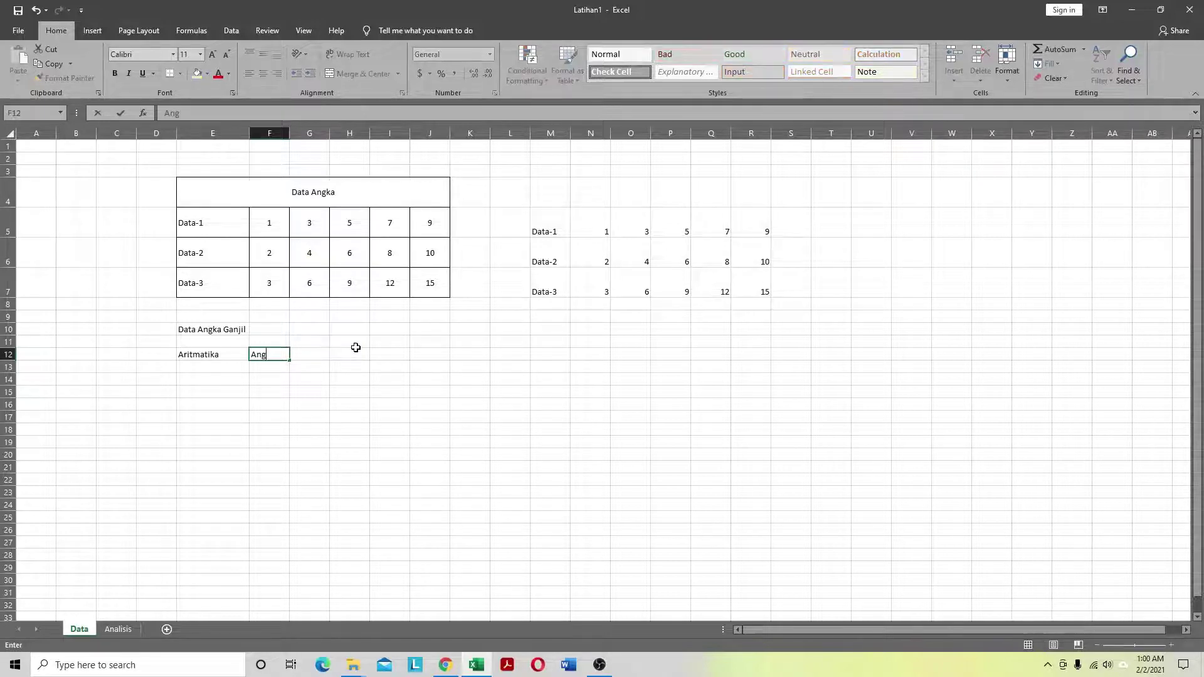
text(ka 1)
key(Tab)
text(A)
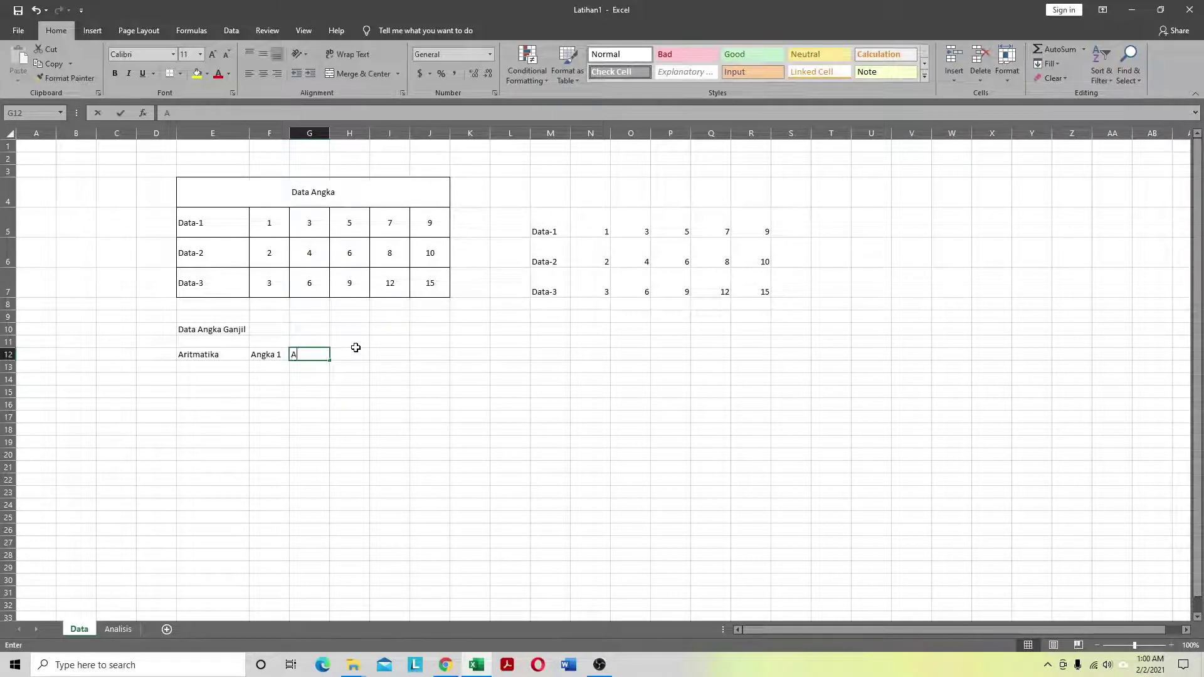
text(ngka 2)
key(Tab)
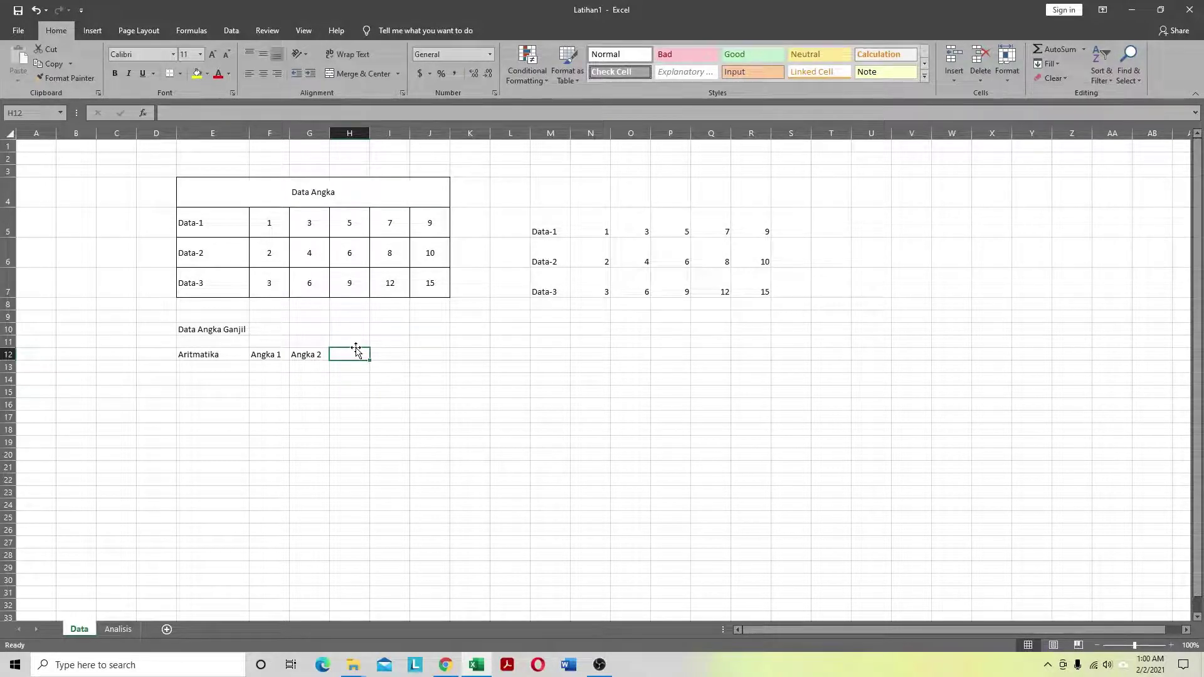
text(Hasil)
key(Return)
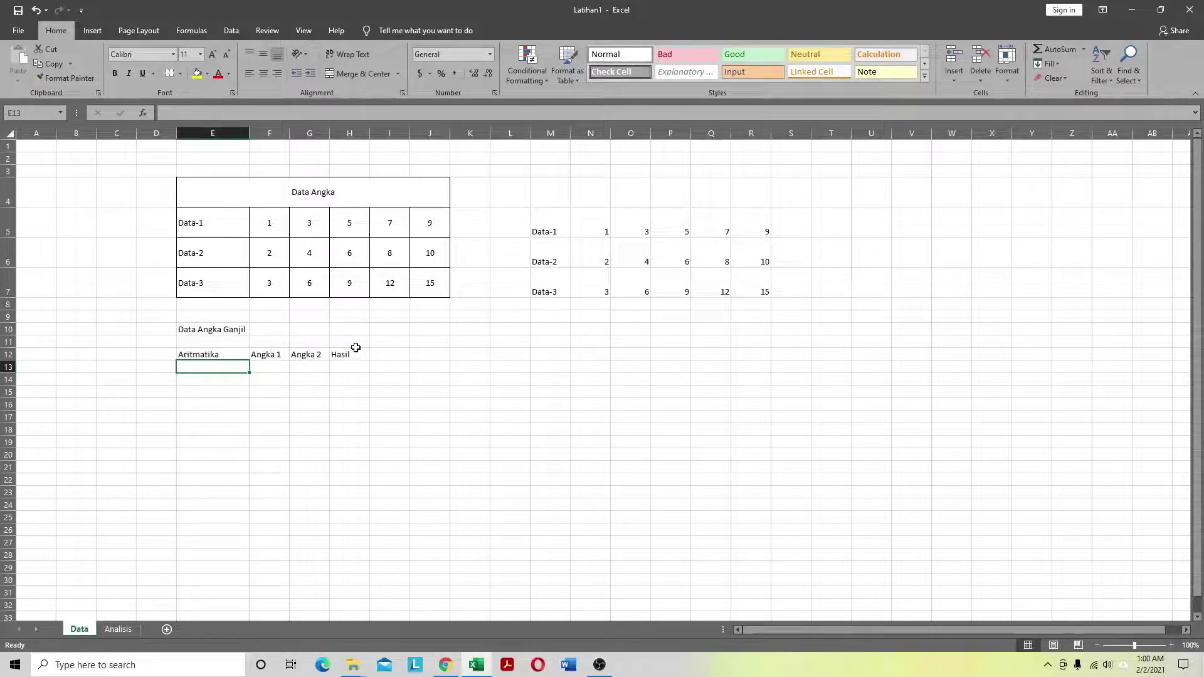
Step: Enter the row labels Penjumlahan, Pengurangan, Perkalian and Pembagian below the Aritmatika heading in E13 to E16
text(Penju)
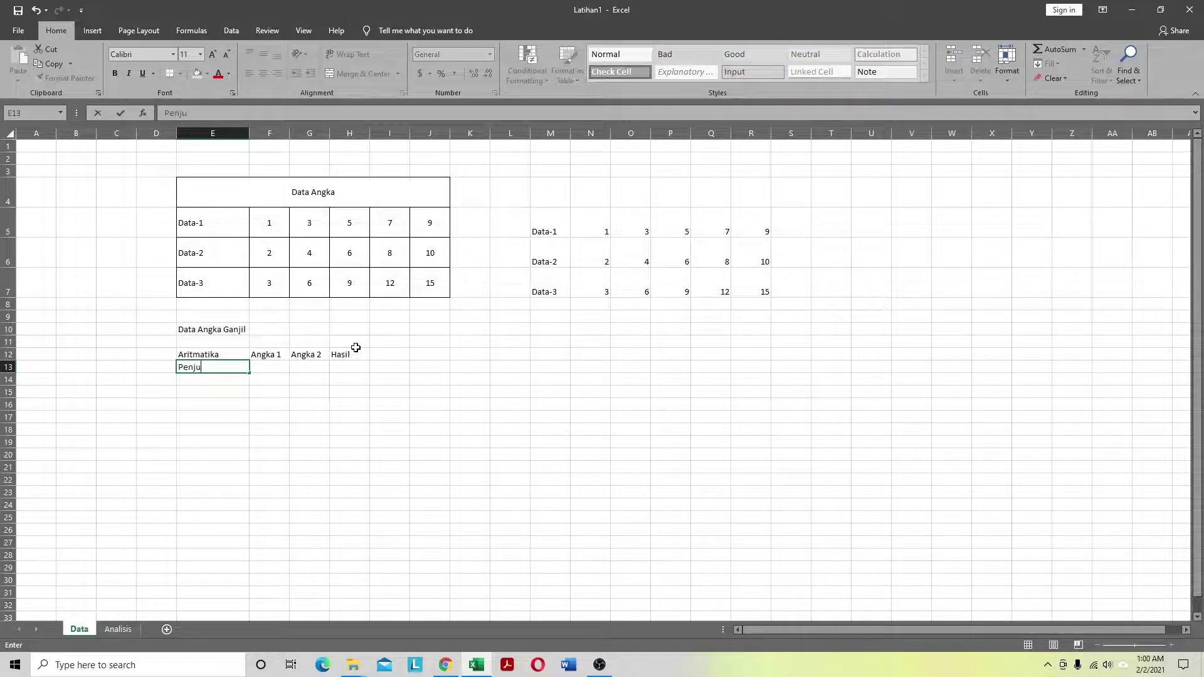
text(mlahan)
key(Return)
text(Pengua)
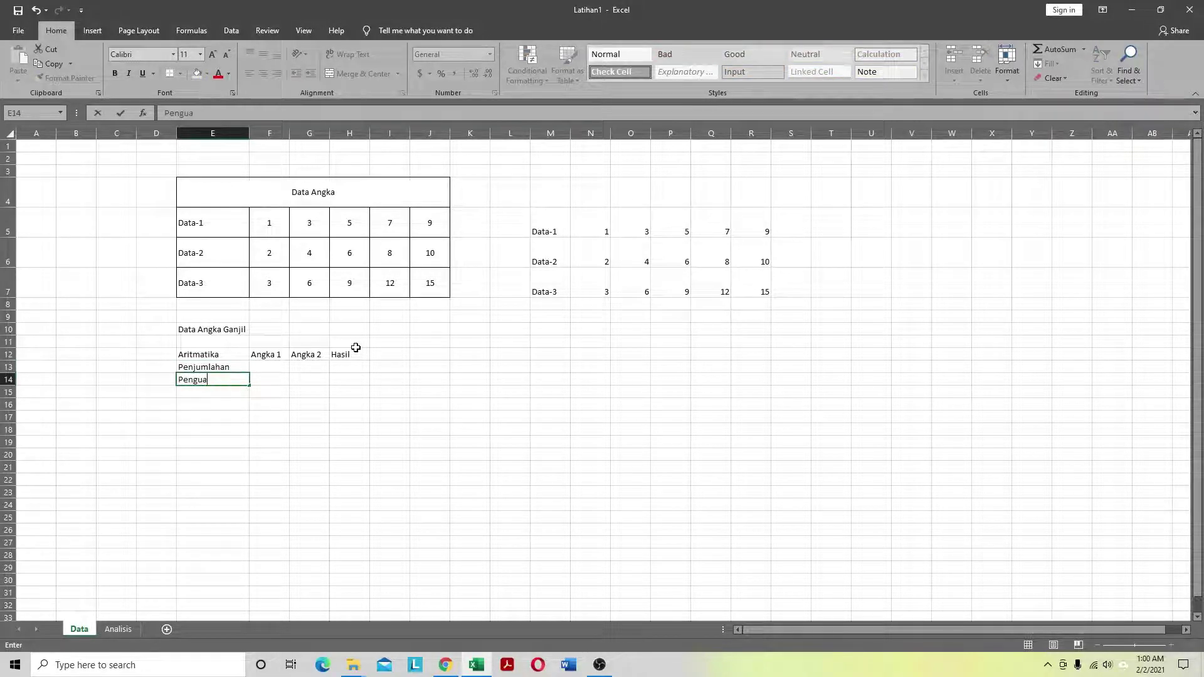
key(BackSpace)
text(rangan)
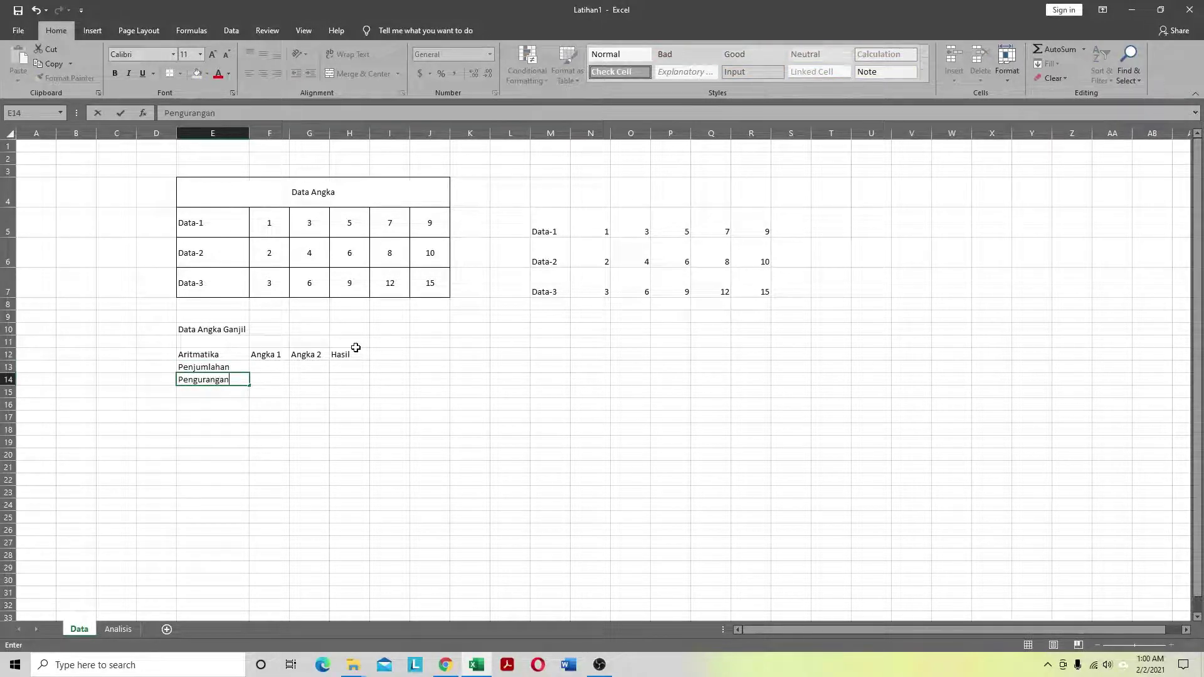
key(Return)
text(Perkalian)
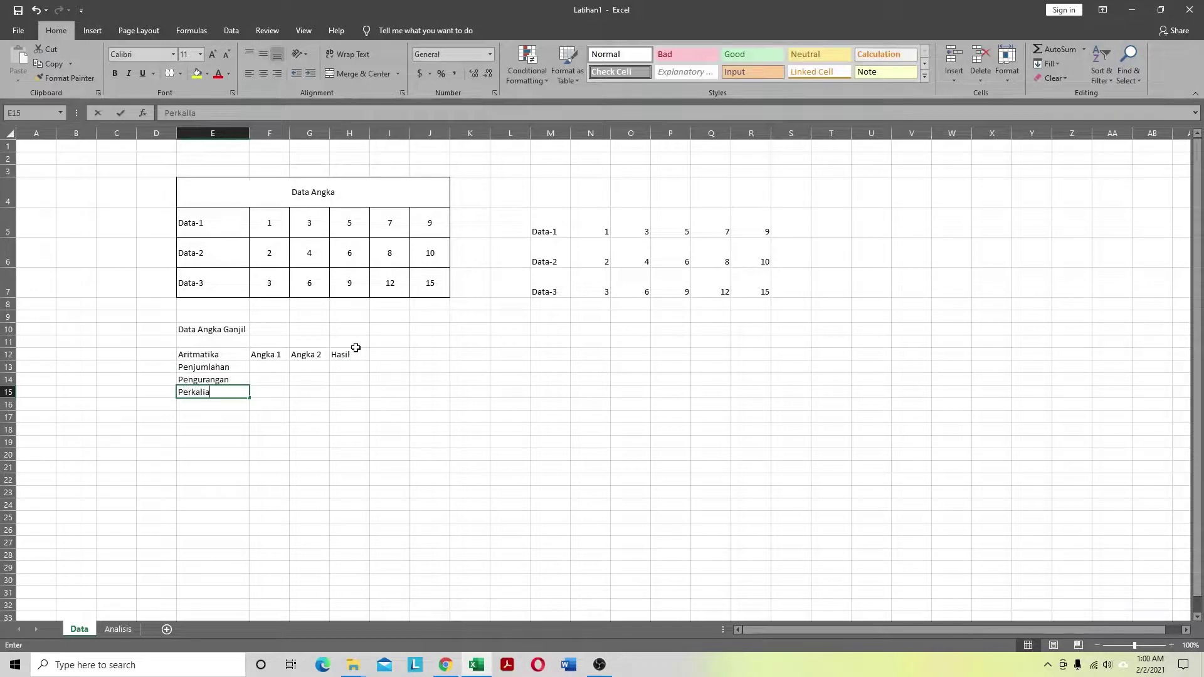
key(Return)
text(Pembagian)
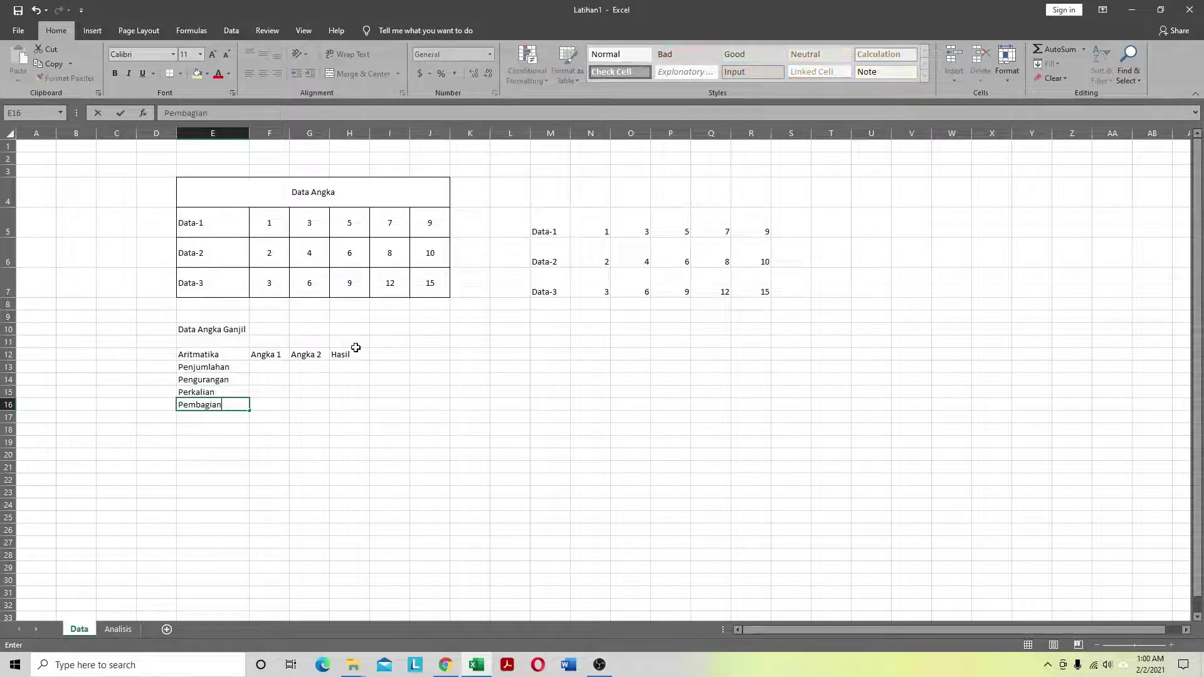
key(Tab)
Step: Enter 5 as Angka 1 and 7 as Angka 2 in the Penjumlahan row
key(Up)
key(Up)
key(Up)
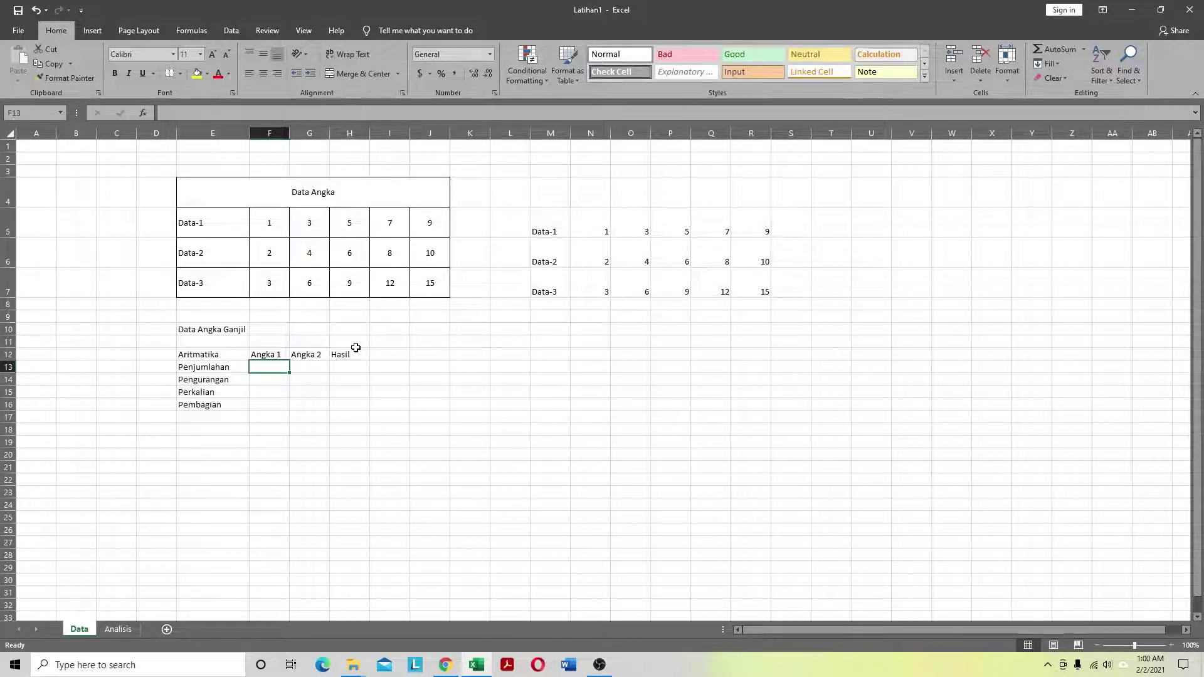
text(5)
key(Tab)
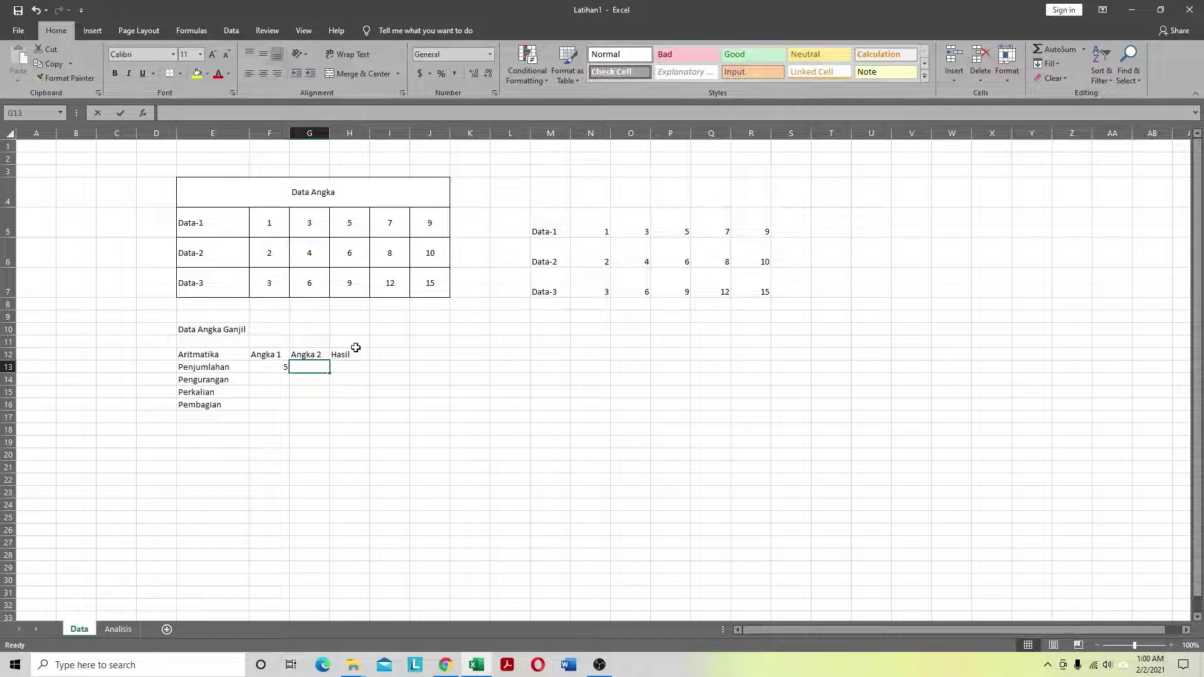
text(7)
key(Tab)
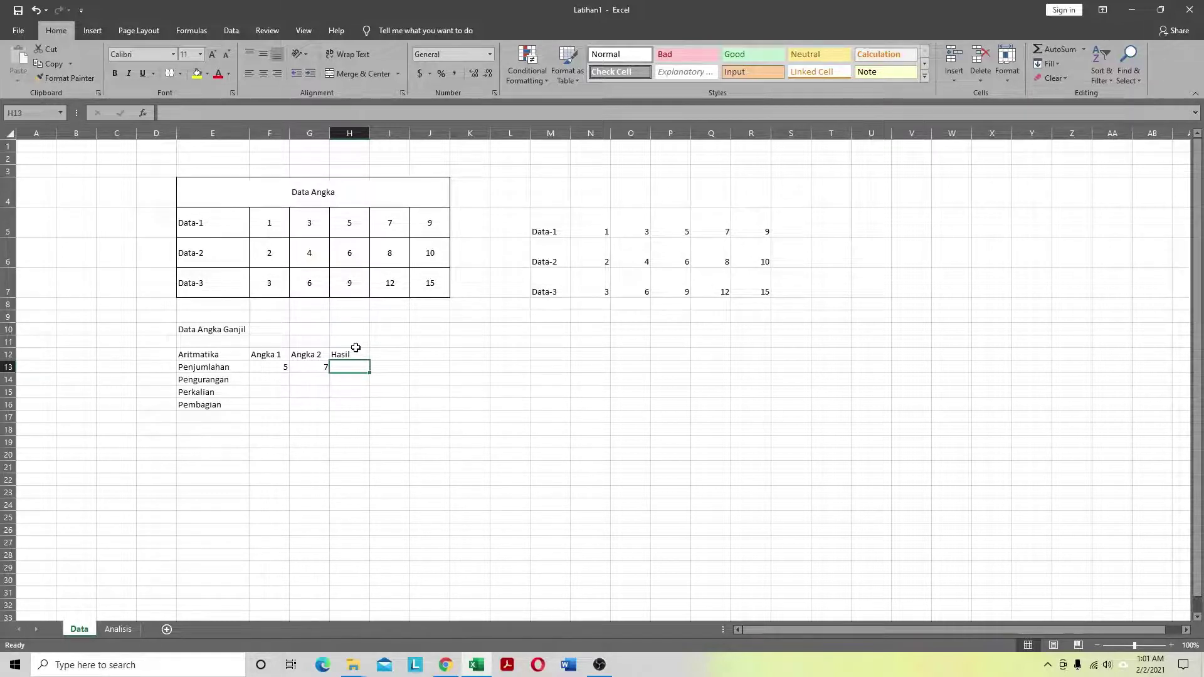
Step: Enter the plain number 12 as the Penjumlahan result in H13
text(12)
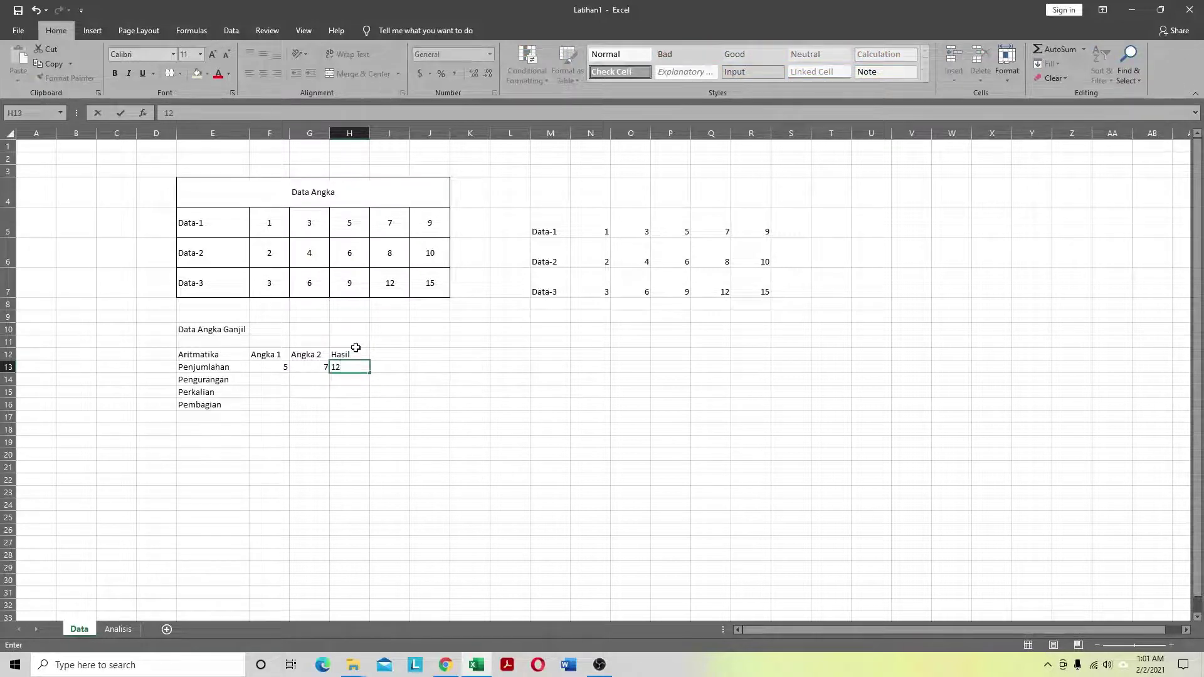
key(Return)
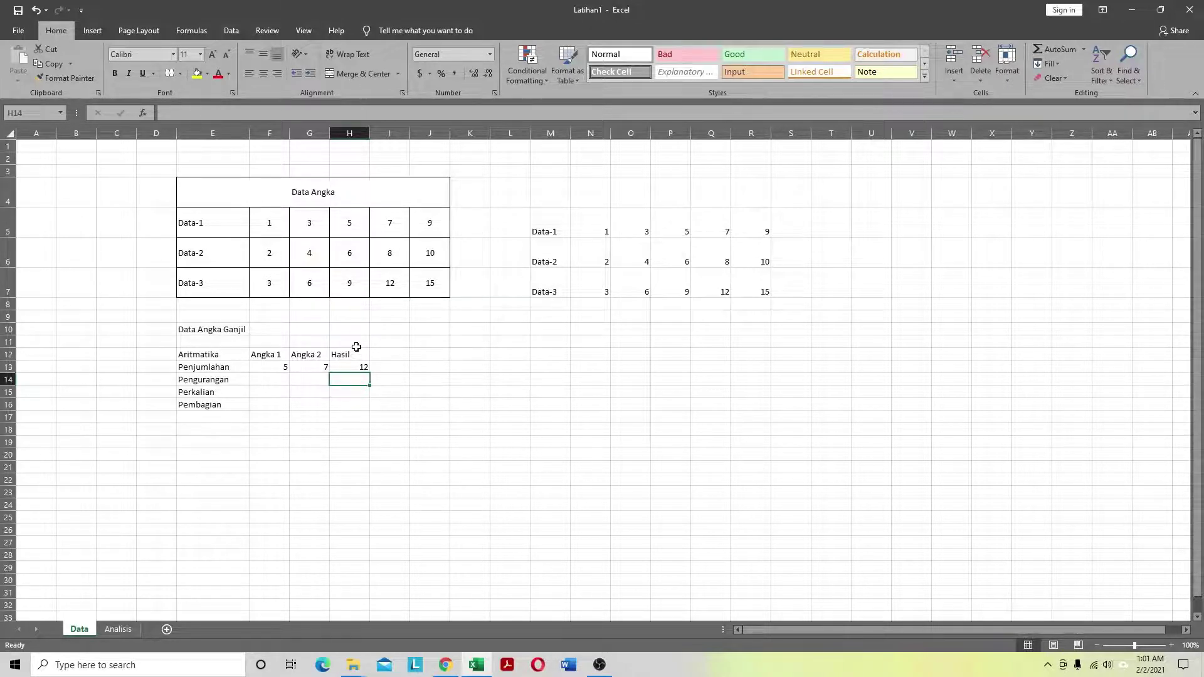
Step: Replace the Penjumlahan result in H13 with the formula =5+7
key(Up)
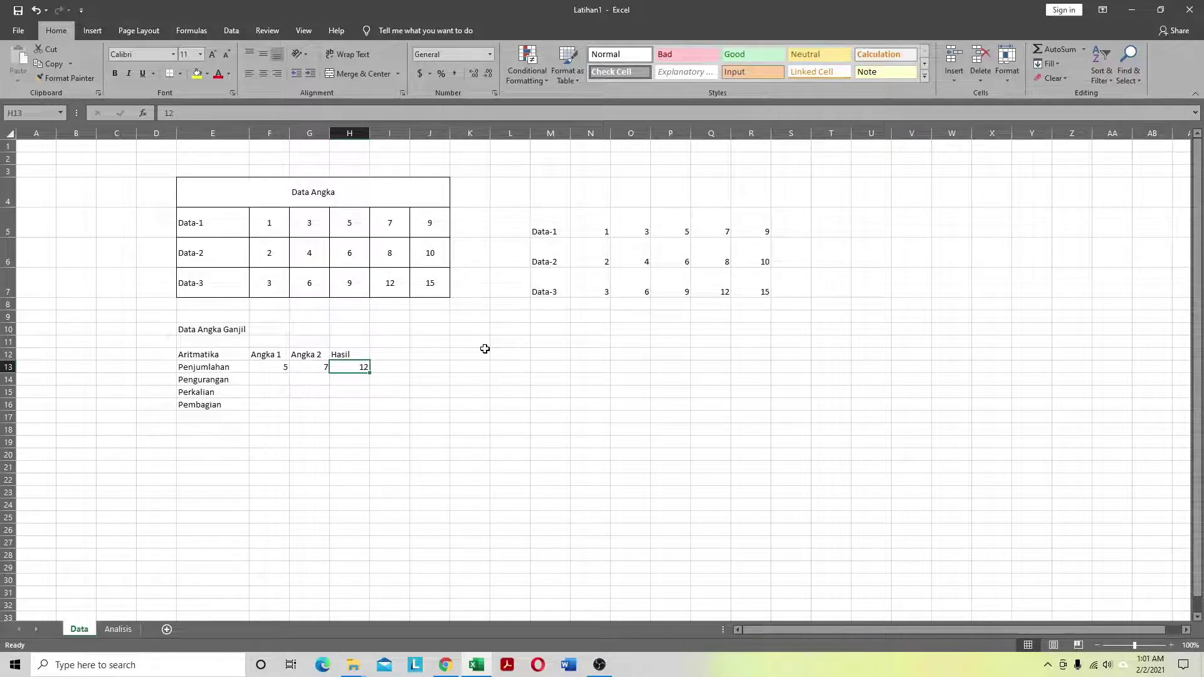
text(=)
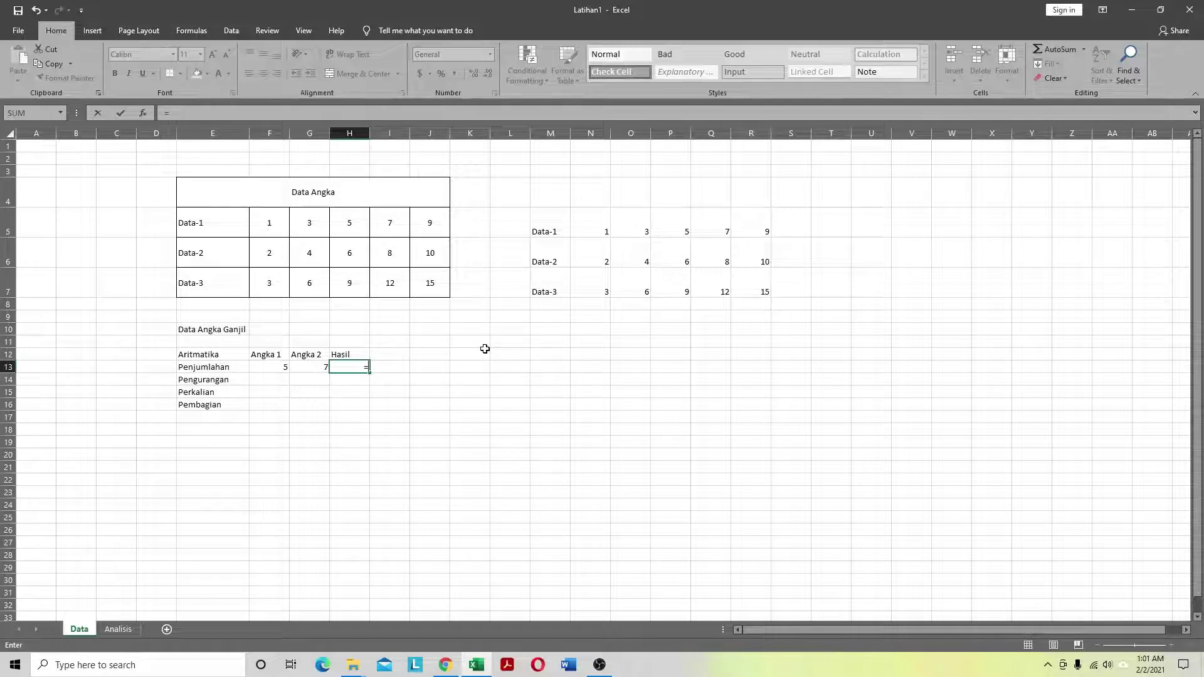
text(5)
text(+7)
key(Return)
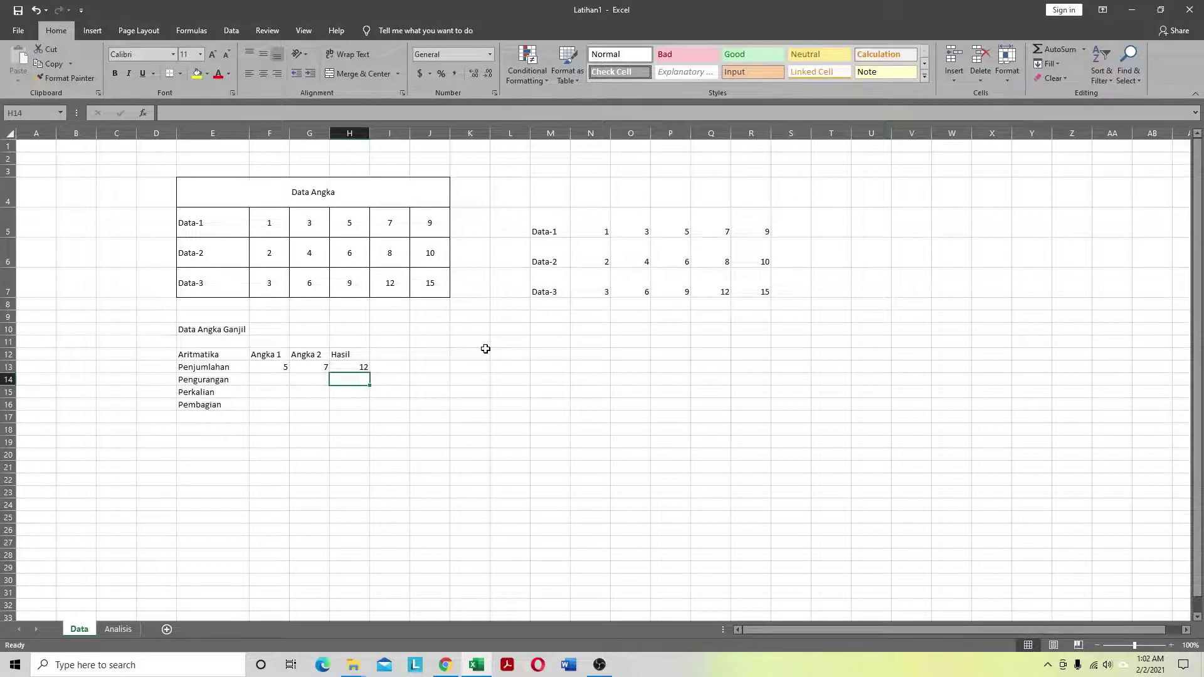
Step: Review the formula stored in the Penjumlahan result cell H13
key(Up)
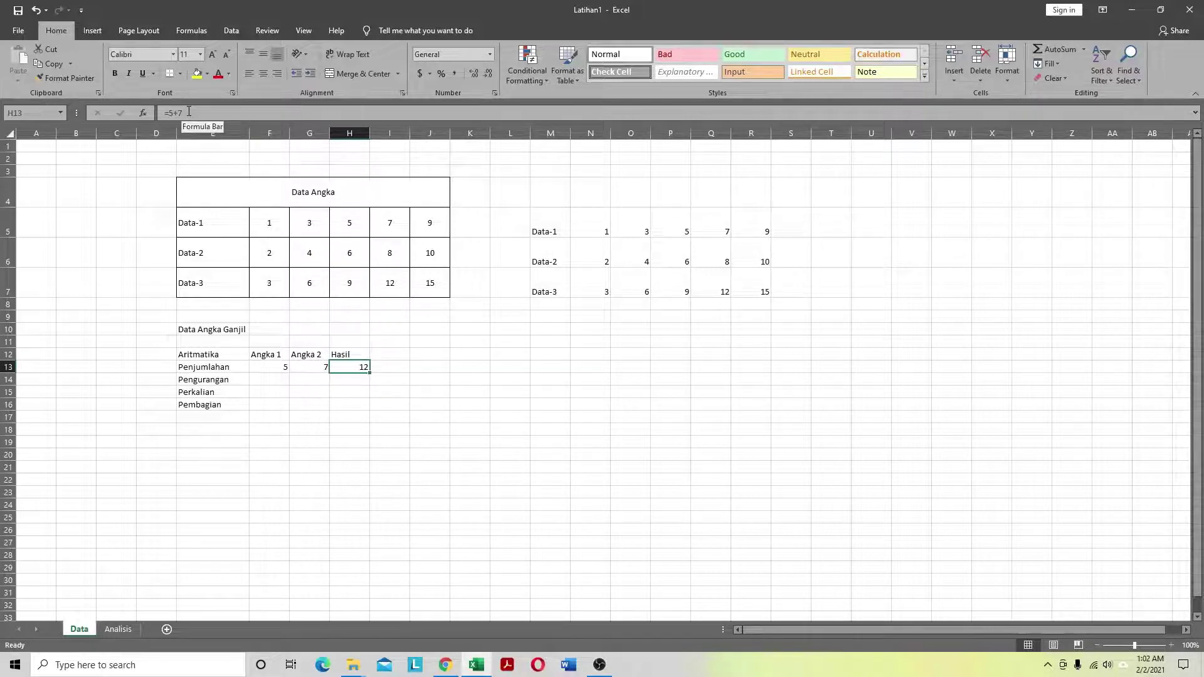
click(350, 378)
click(353, 368)
click(365, 417)
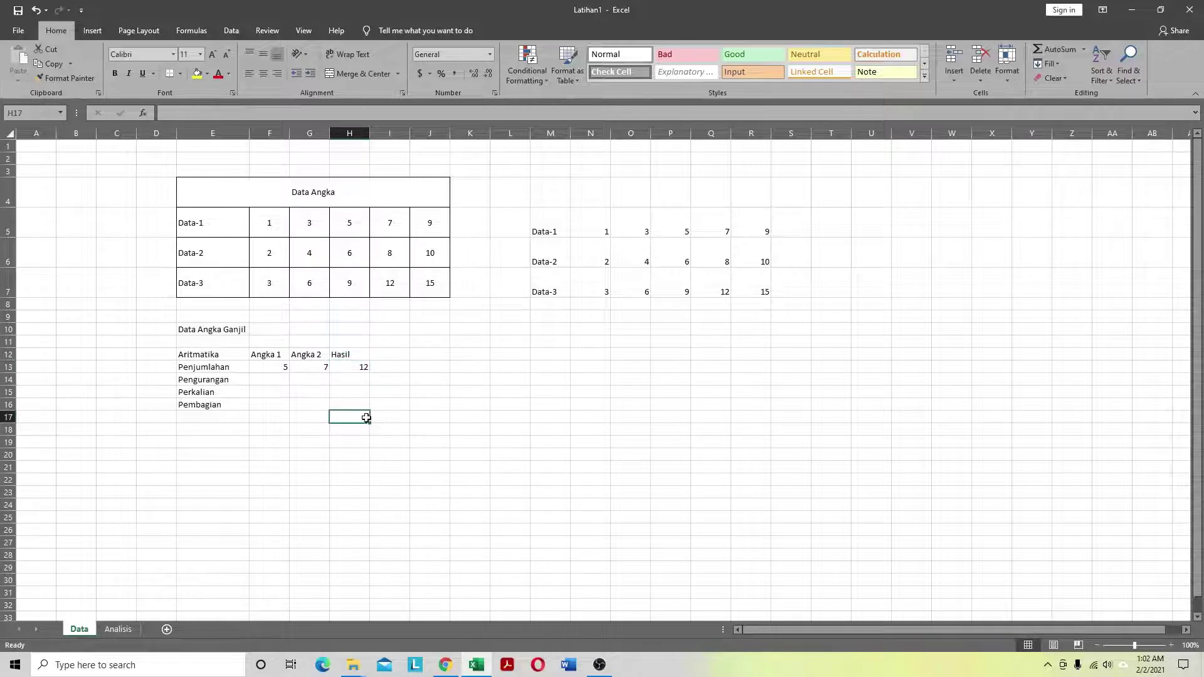
click(351, 364)
click(349, 379)
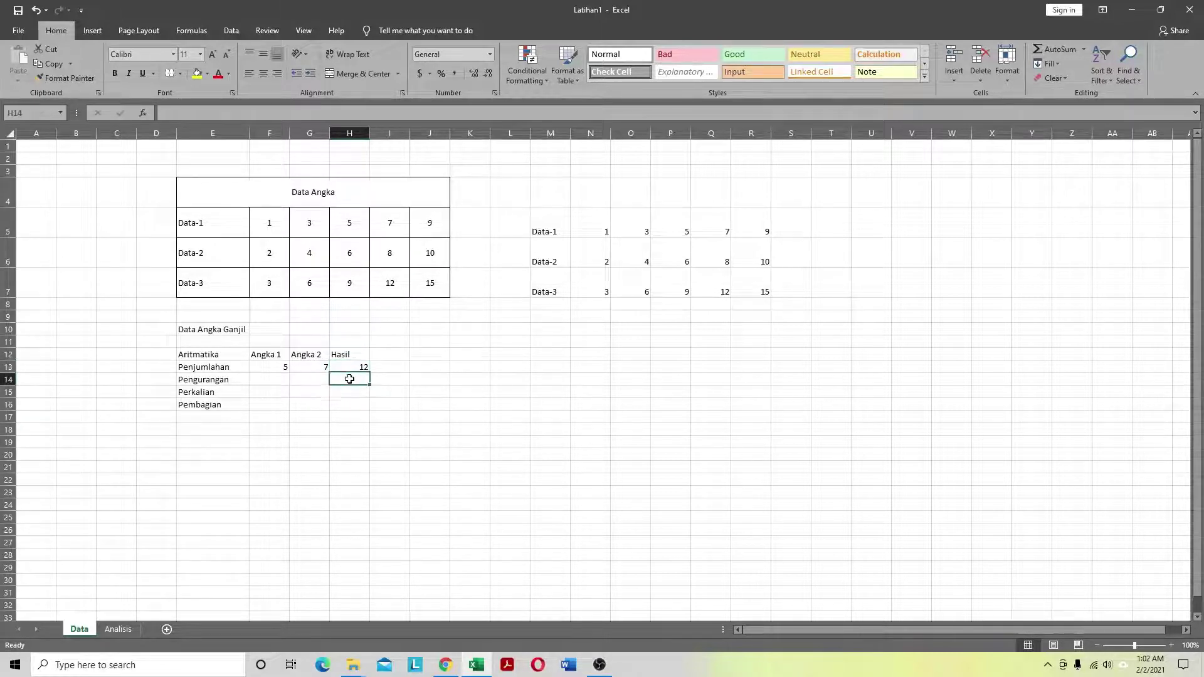
Step: Fill the Pengurangan row with 7 as Angka 1, 12 as Angka 2 and the formula =7-12 under Hasil
click(279, 377)
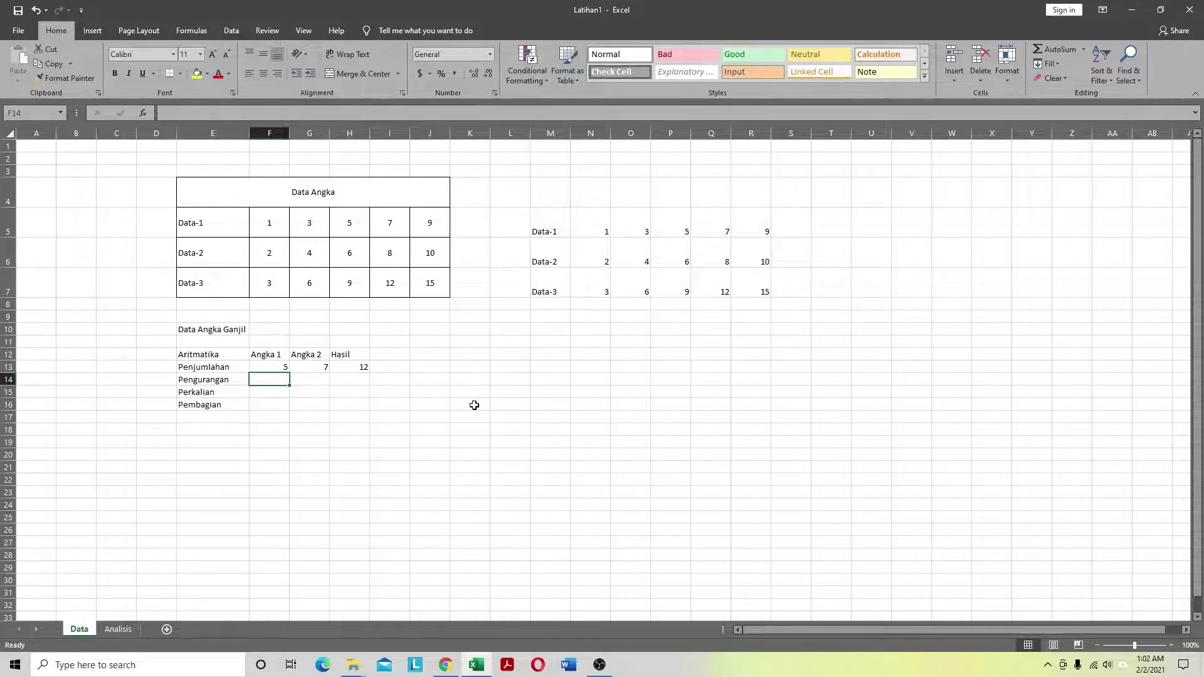
text(7)
key(Tab)
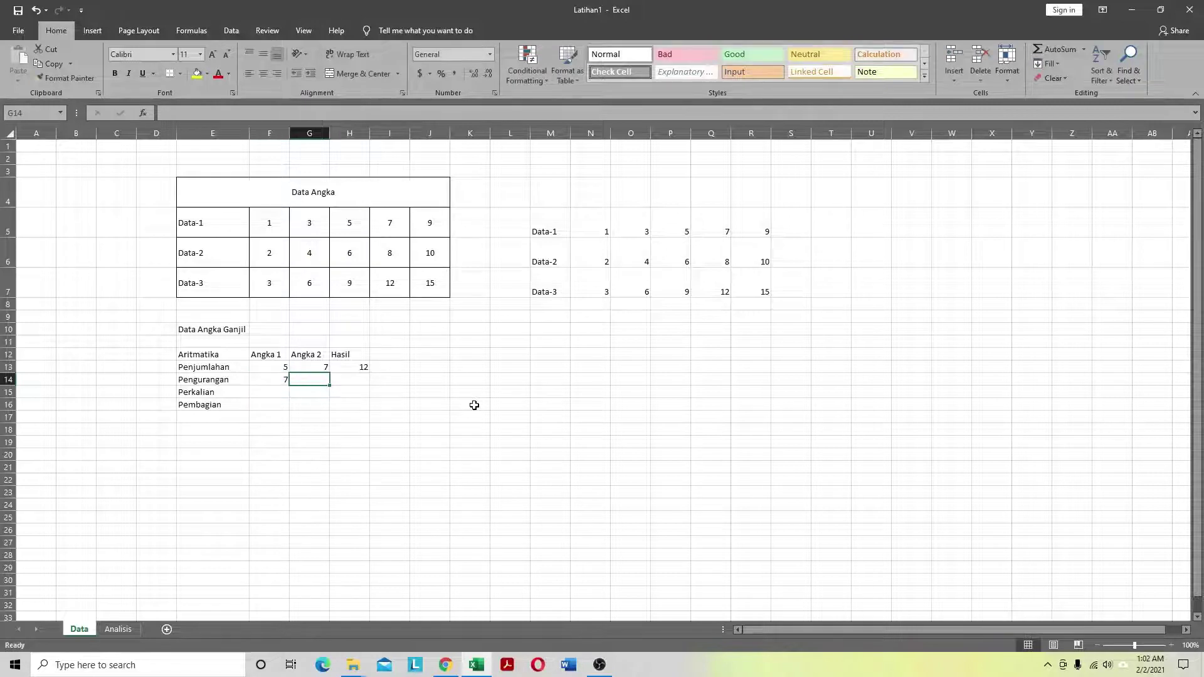
text(12)
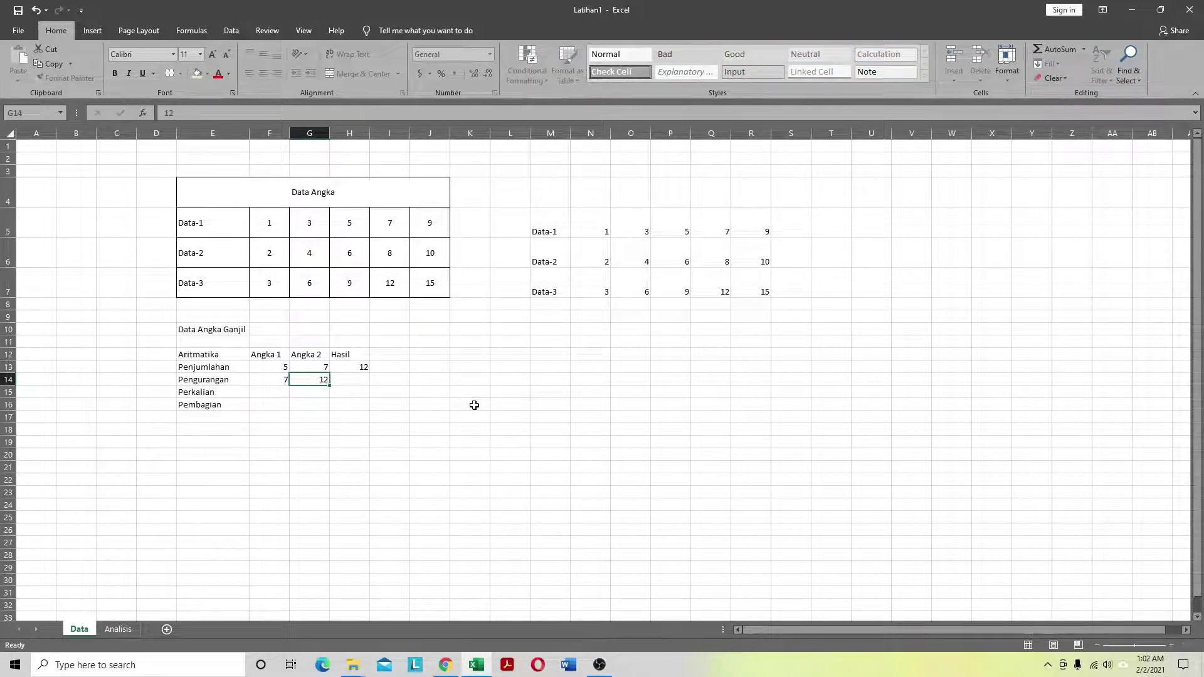
key(Tab)
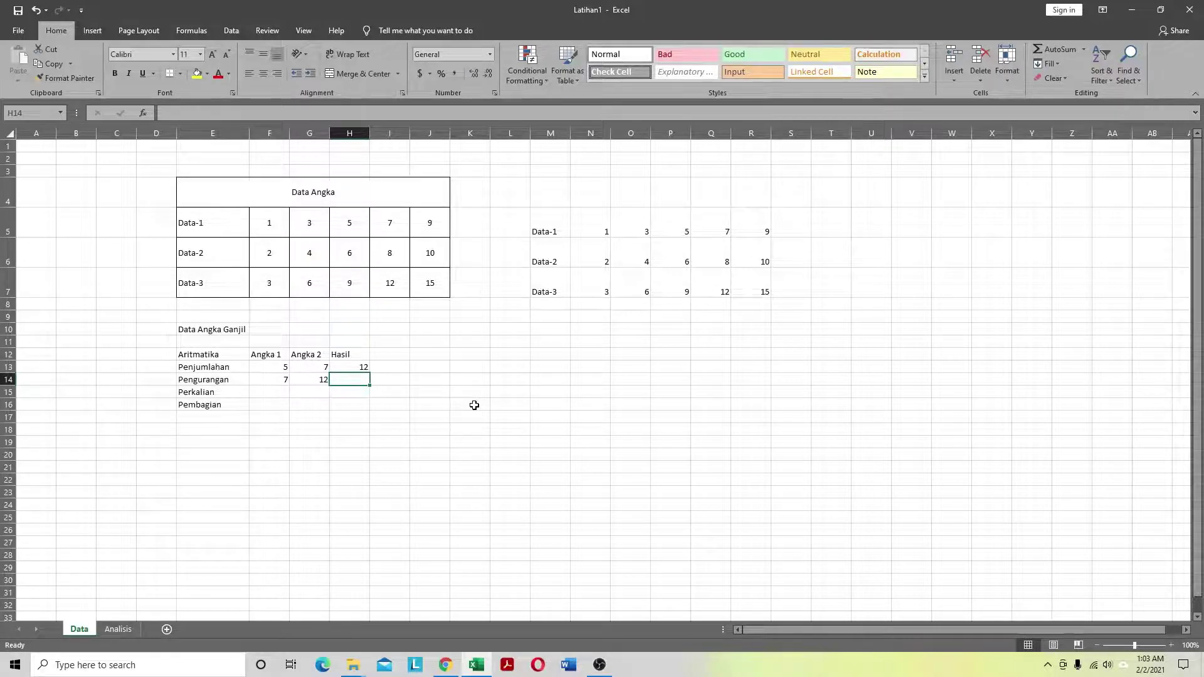
text(=7-12)
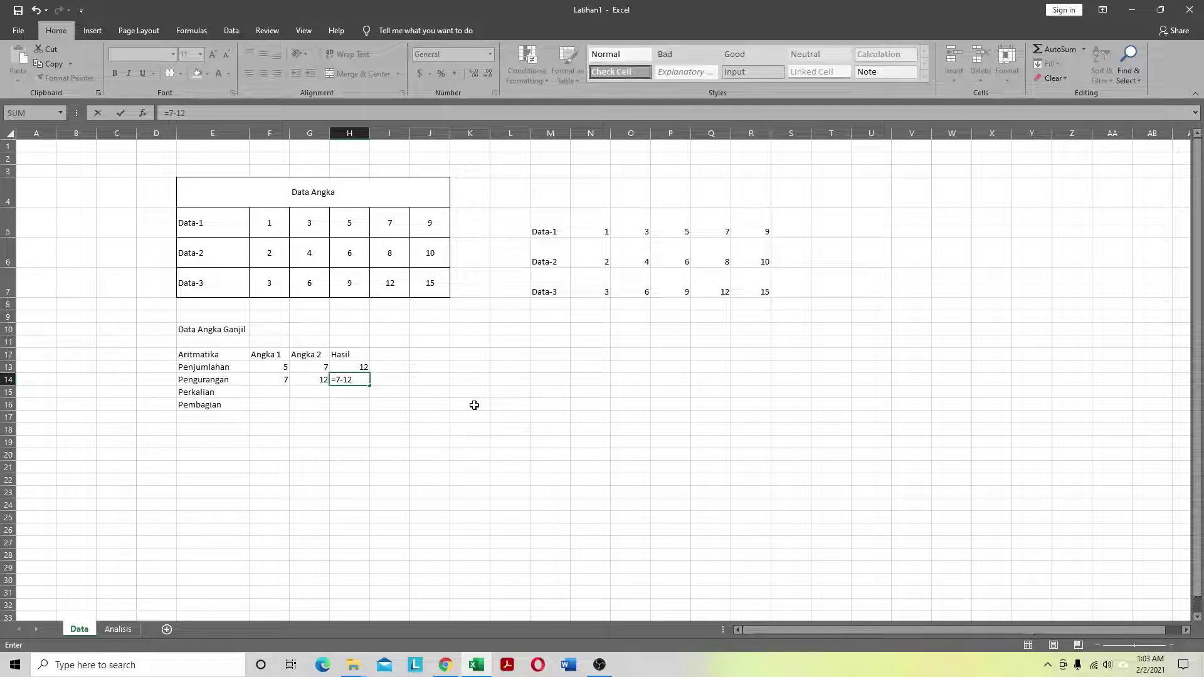
key(Return)
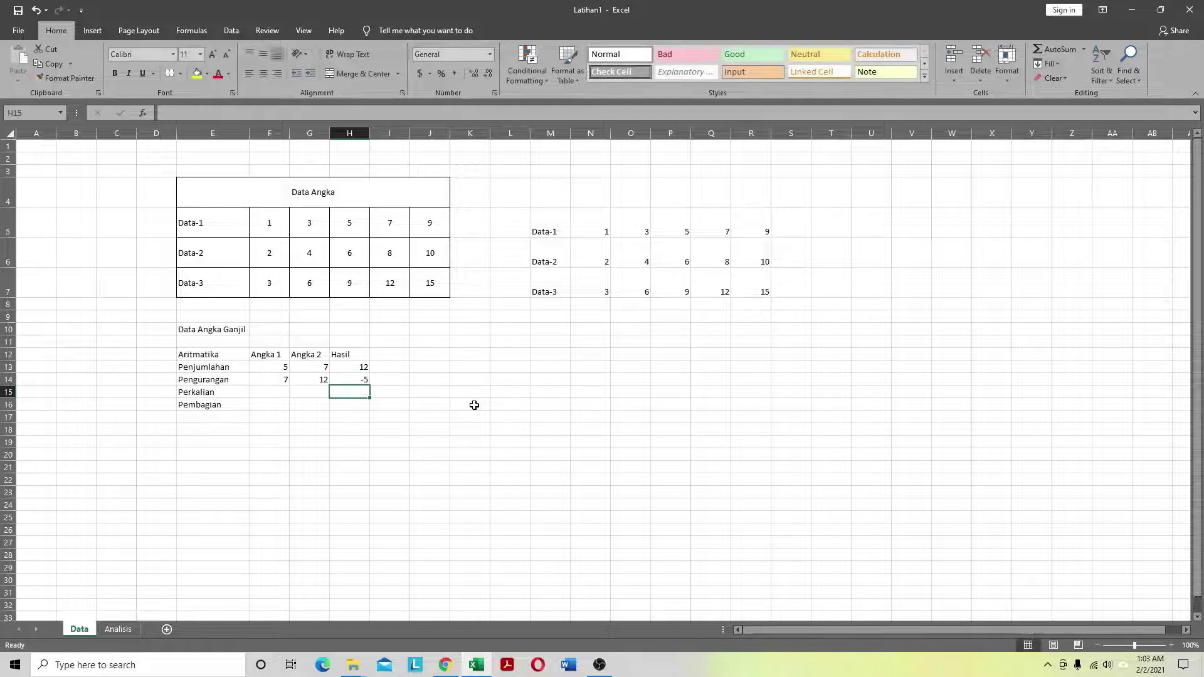
Step: Fill the Perkalian row with 9 as Angka 1, 3 as Angka 2 and the formula =9*3 under Hasil
key(Left)
key(Left)
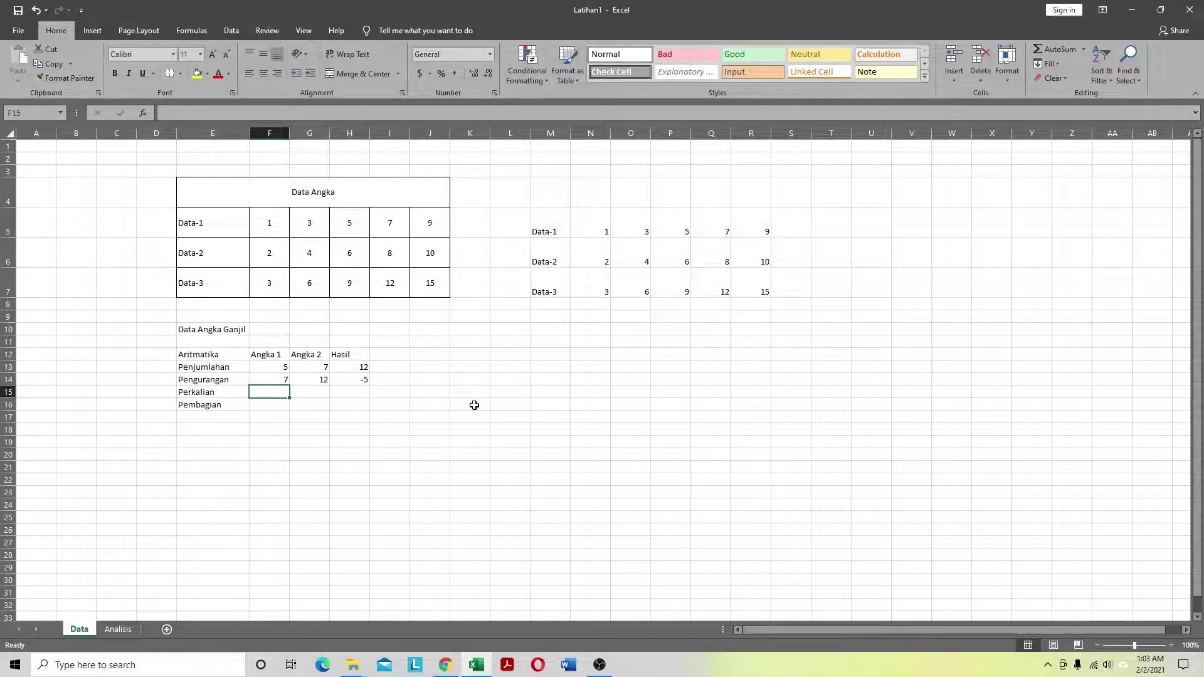
text(9)
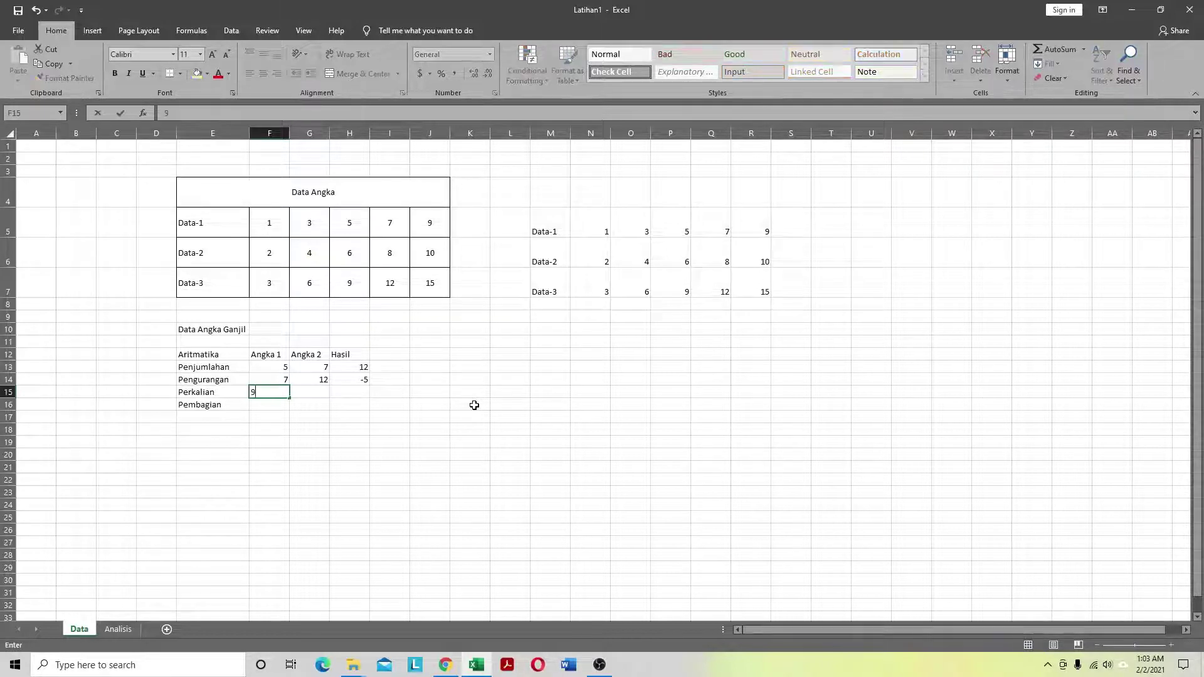
key(Tab)
text(3)
key(Tab)
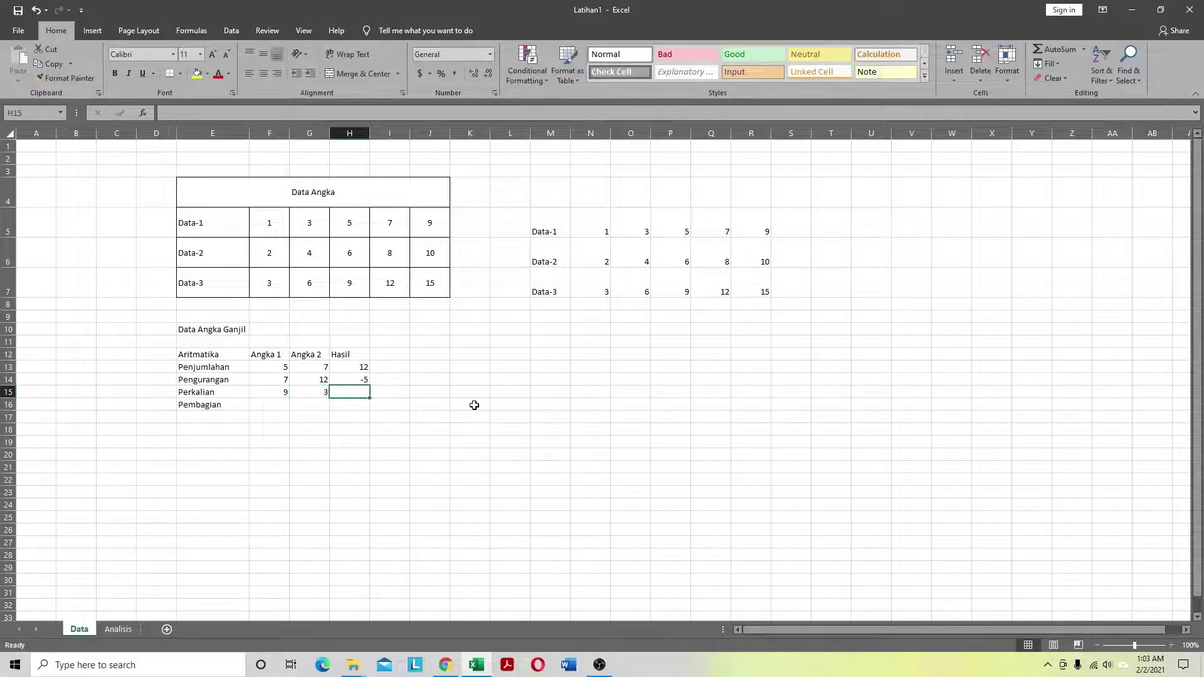
text(=9)
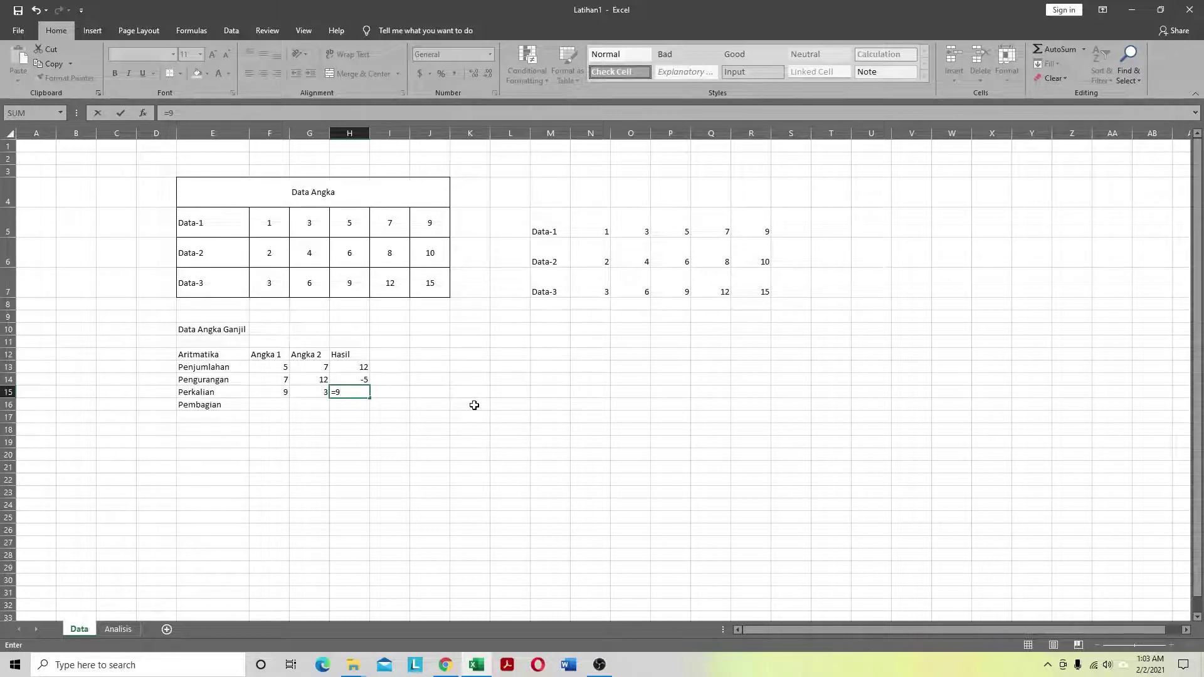
text(*3)
key(Return)
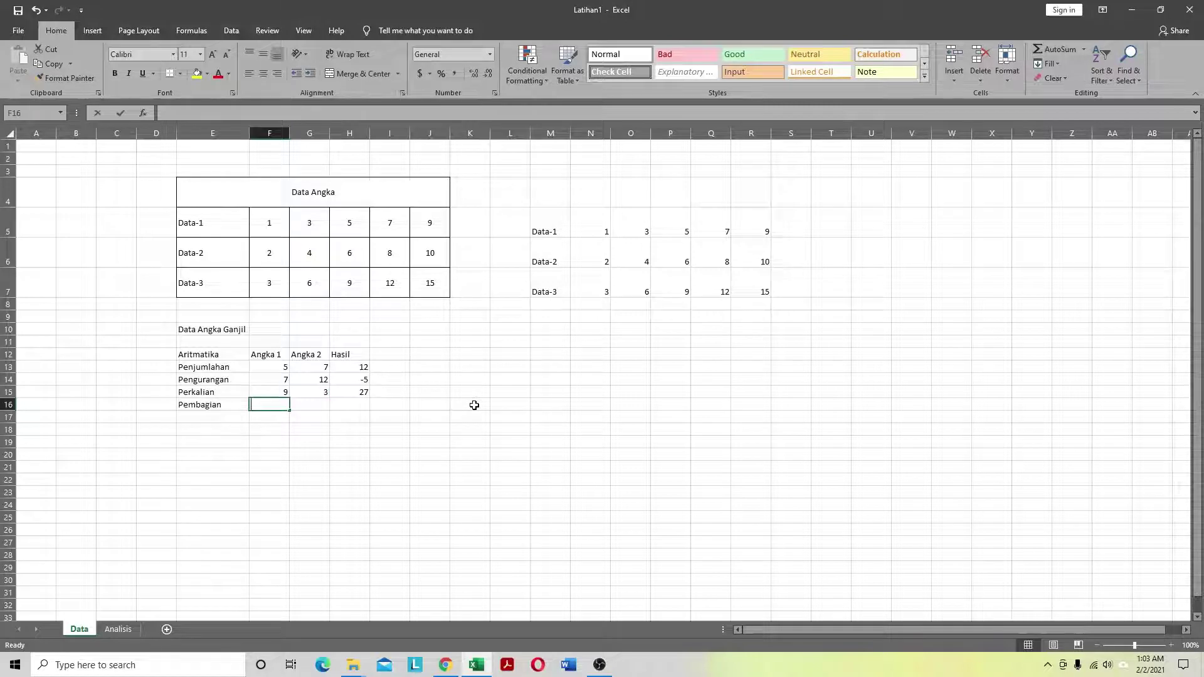
Step: Fill the Pembagian row with 3 as Angka 1, 2 as Angka 2 and the formula =3/2 under Hasil
text(3)
key(Tab)
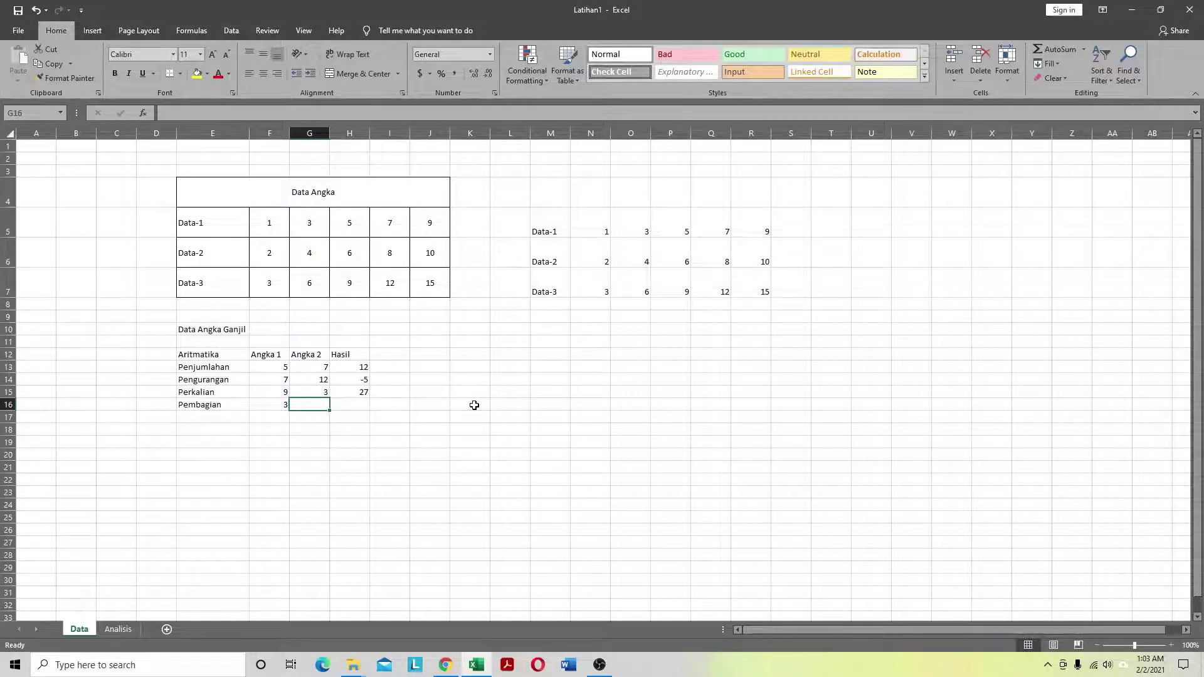
text(2)
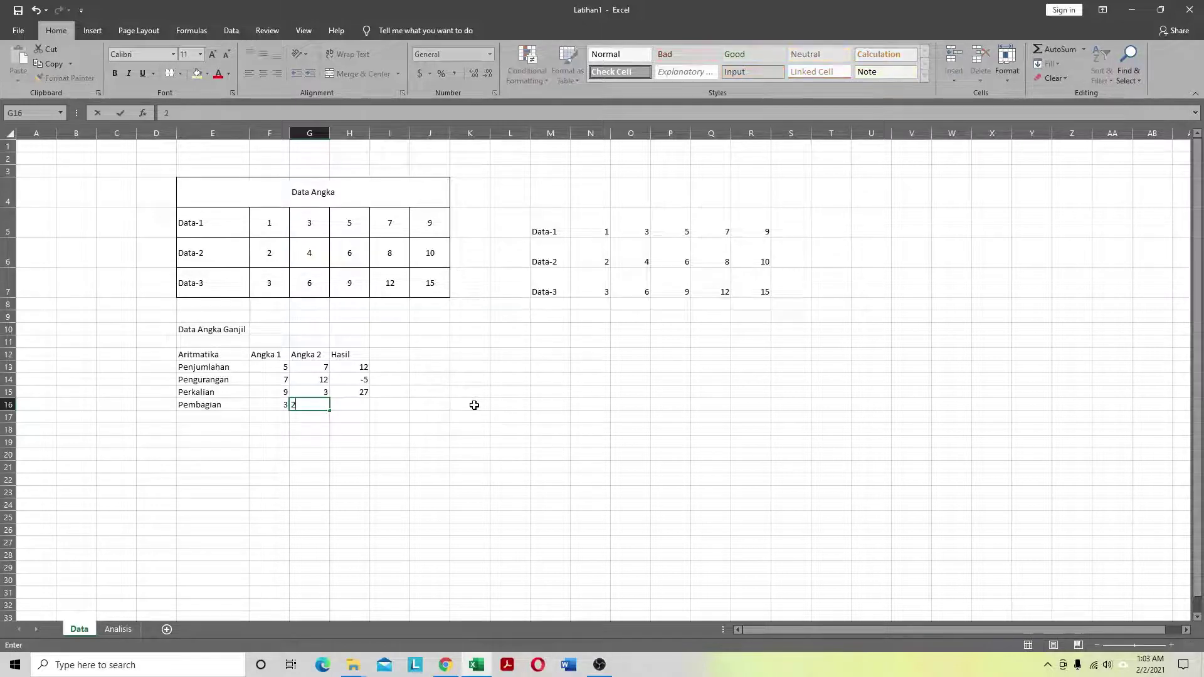
key(Tab)
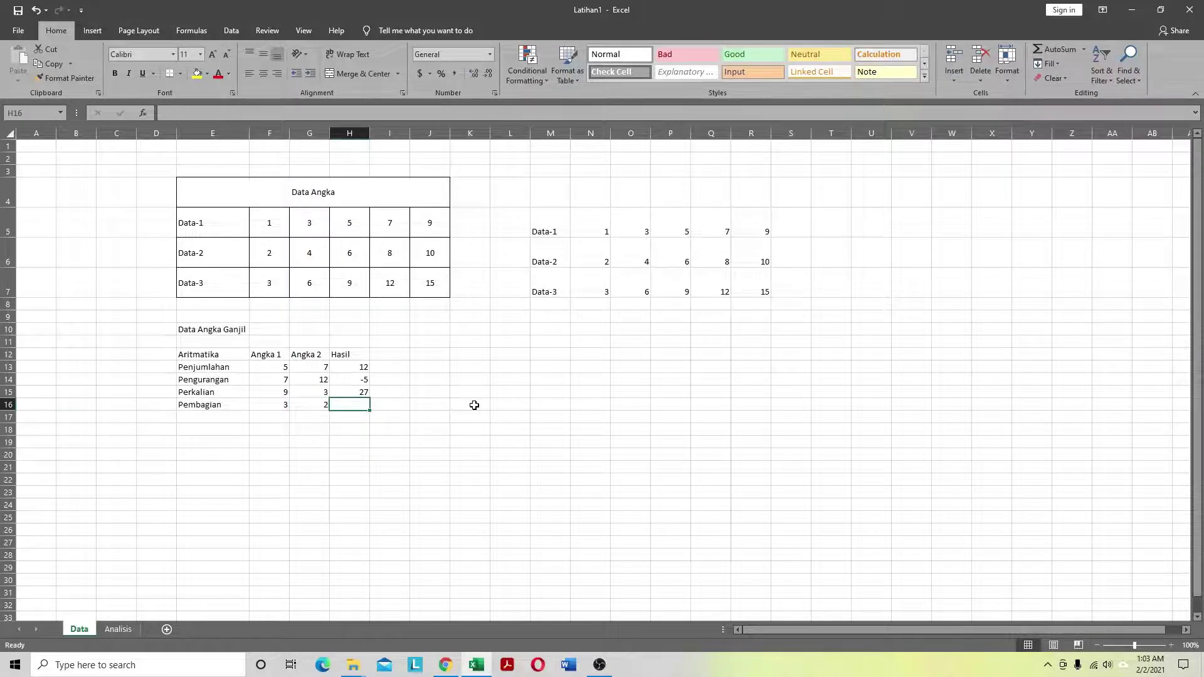
text(=)
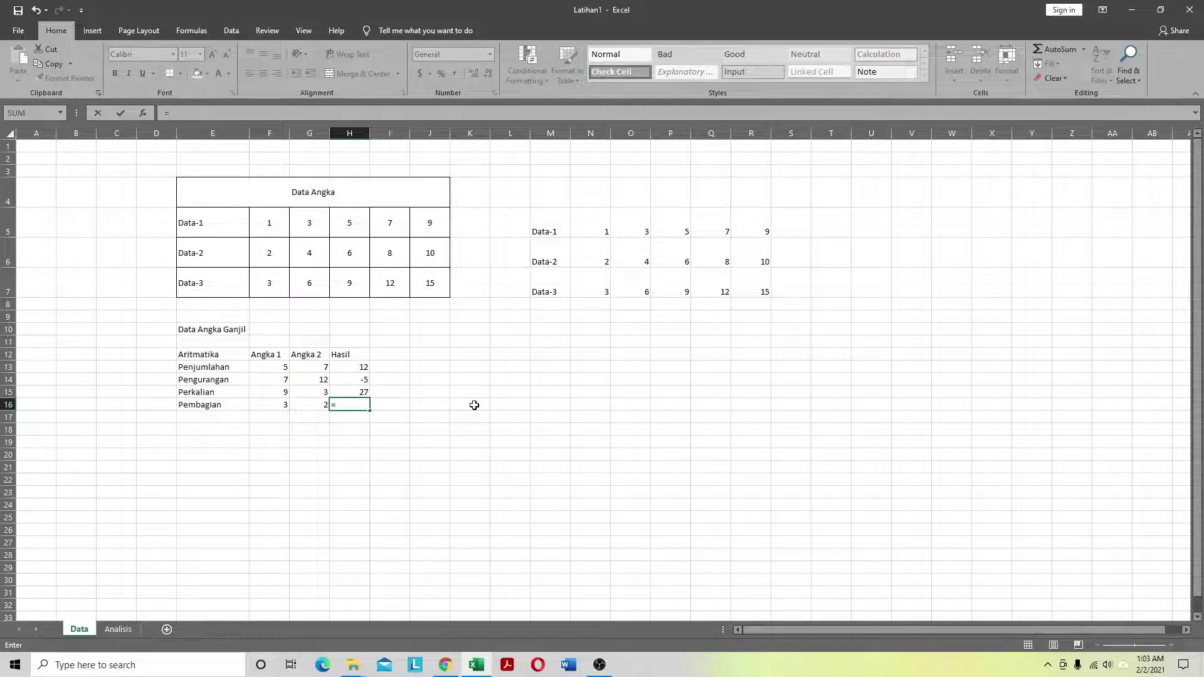
text(3/2)
key(Return)
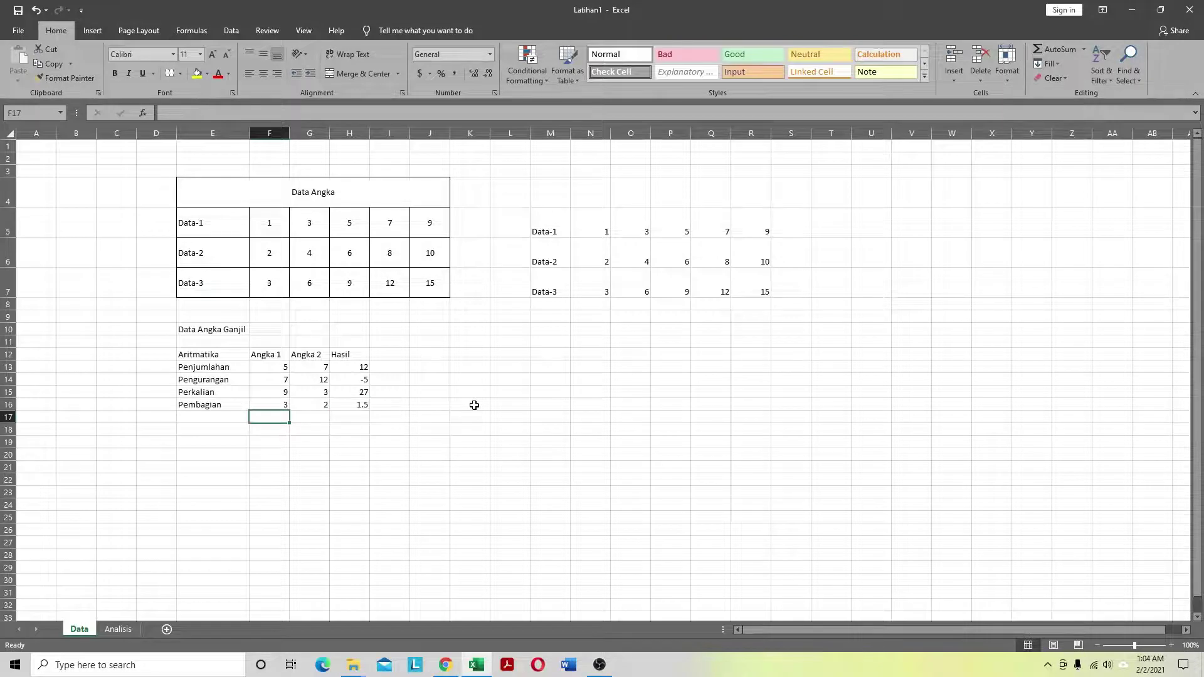
Step: Apply all borders to the arithmetic table in E12:H16
key(Up)
key(Up)
key(Up)
key(Up)
key(Up)
key(Left)
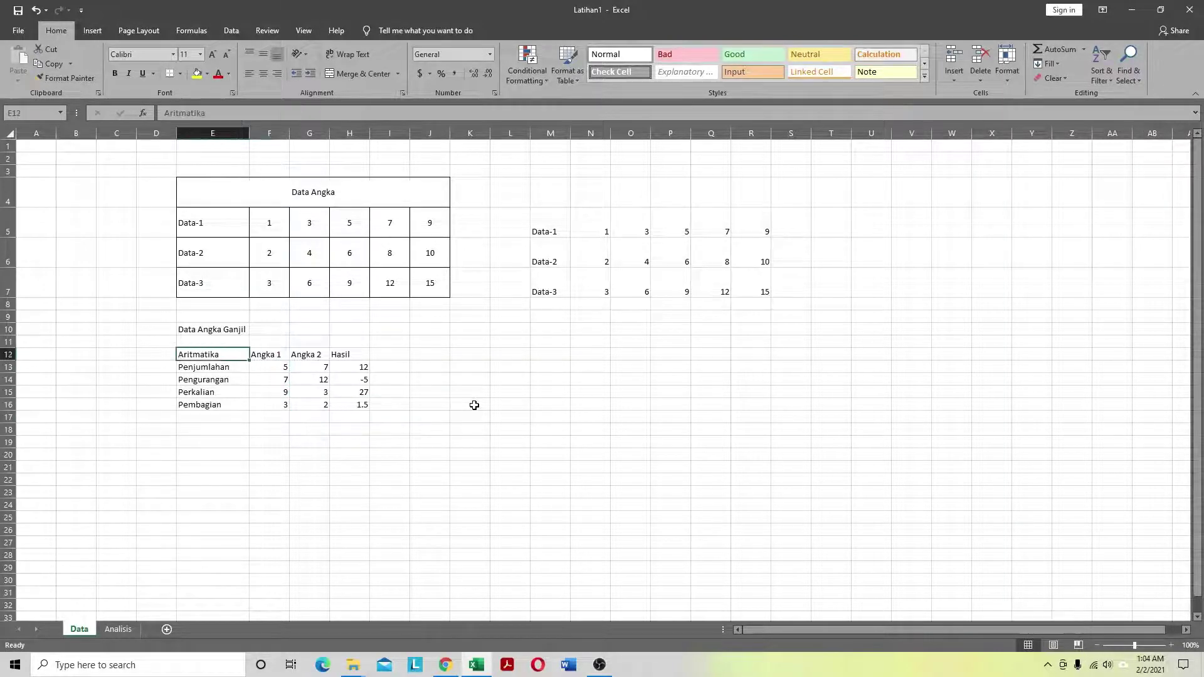
key(shift+Right)
key(shift+Right)
key(shift+Right)
key(shift+Down)
key(shift+Down)
key(shift+Down)
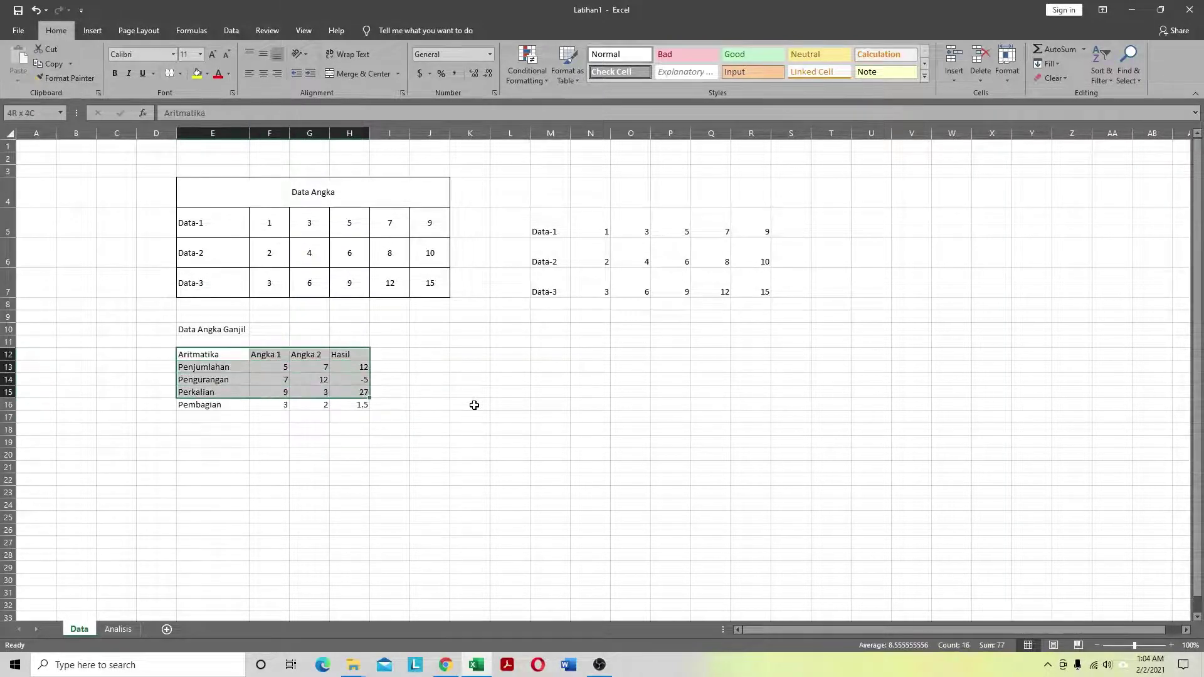
key(shift+Down)
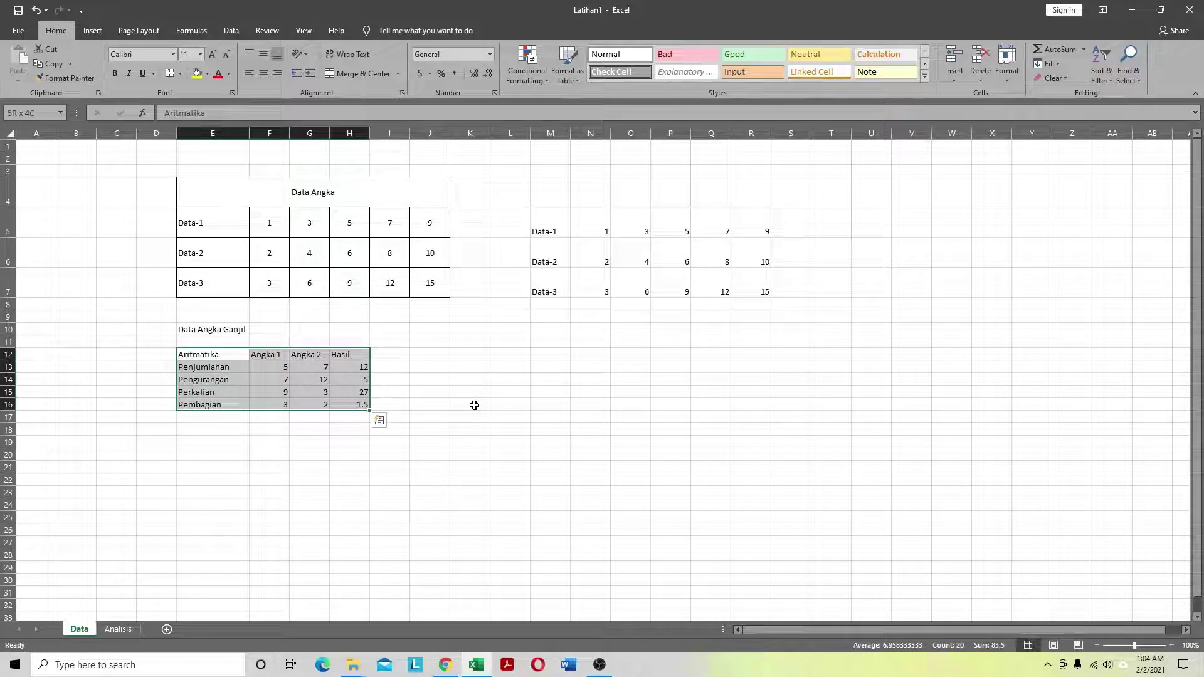
click(181, 73)
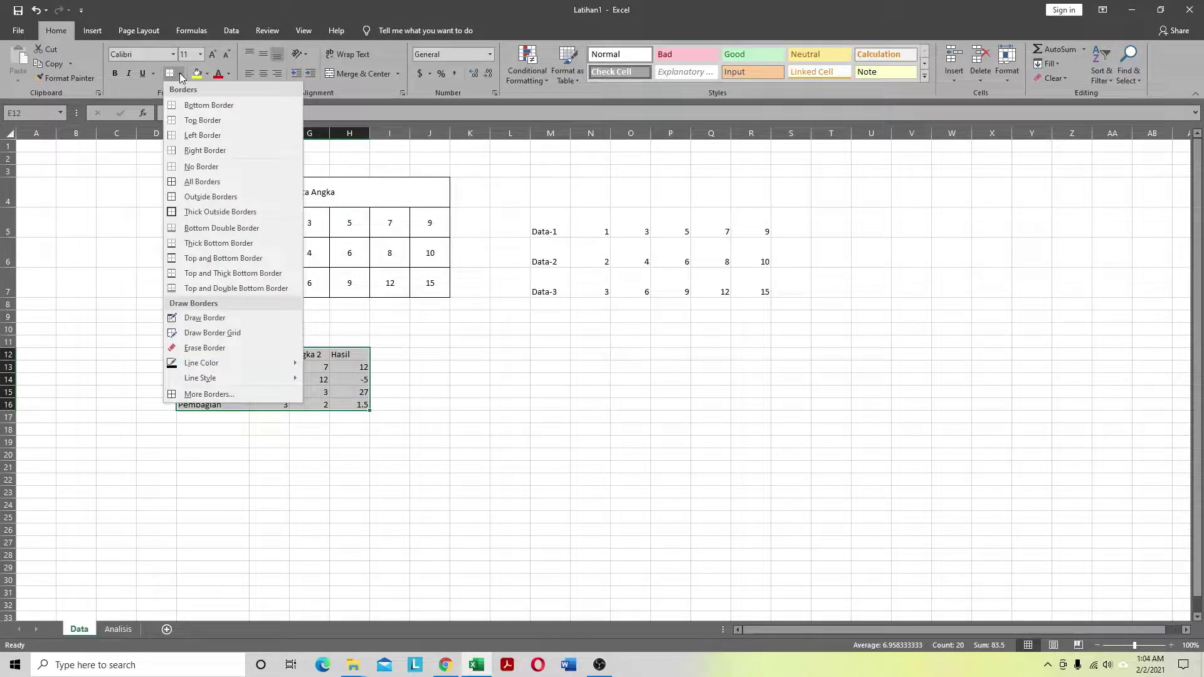
click(200, 179)
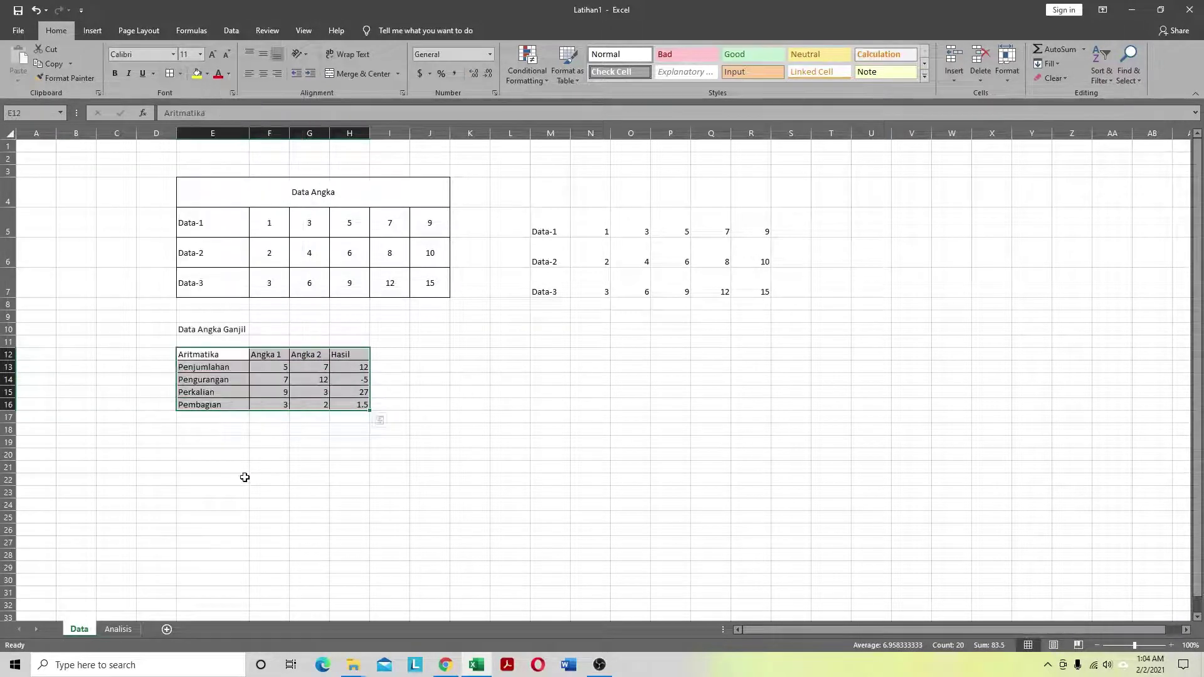
click(446, 427)
click(233, 353)
click(268, 444)
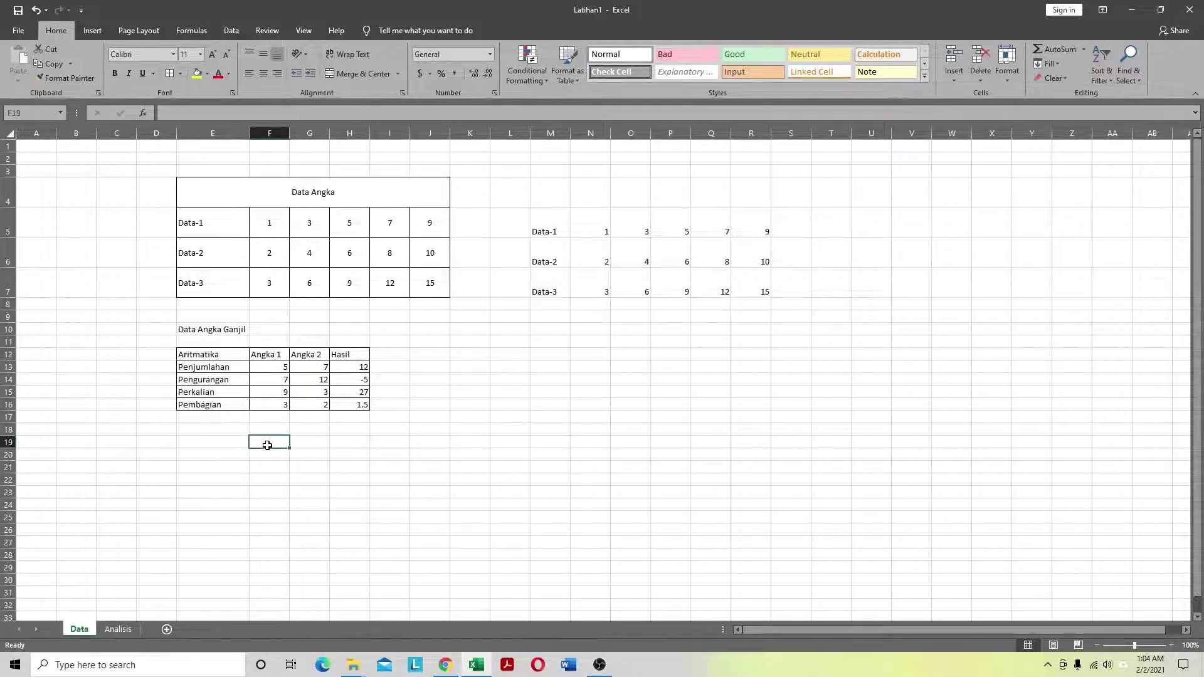
Step: Change Angka 1 in the Penjumlahan row, cell F13, to 8
click(442, 406)
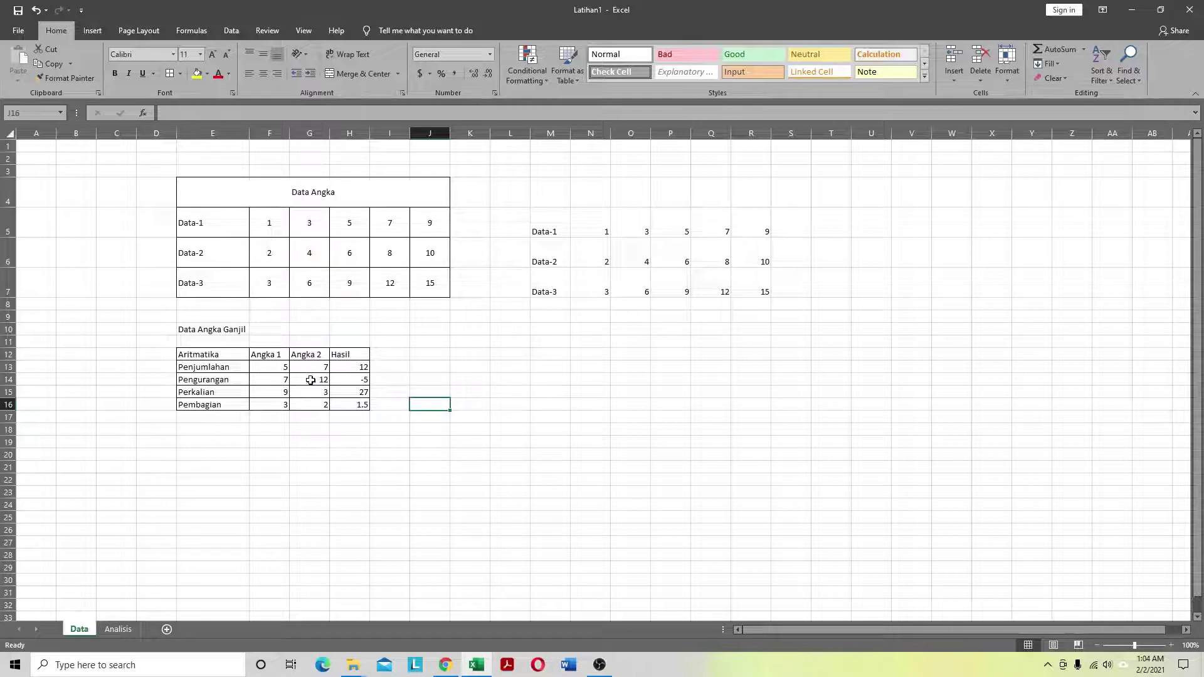
click(352, 366)
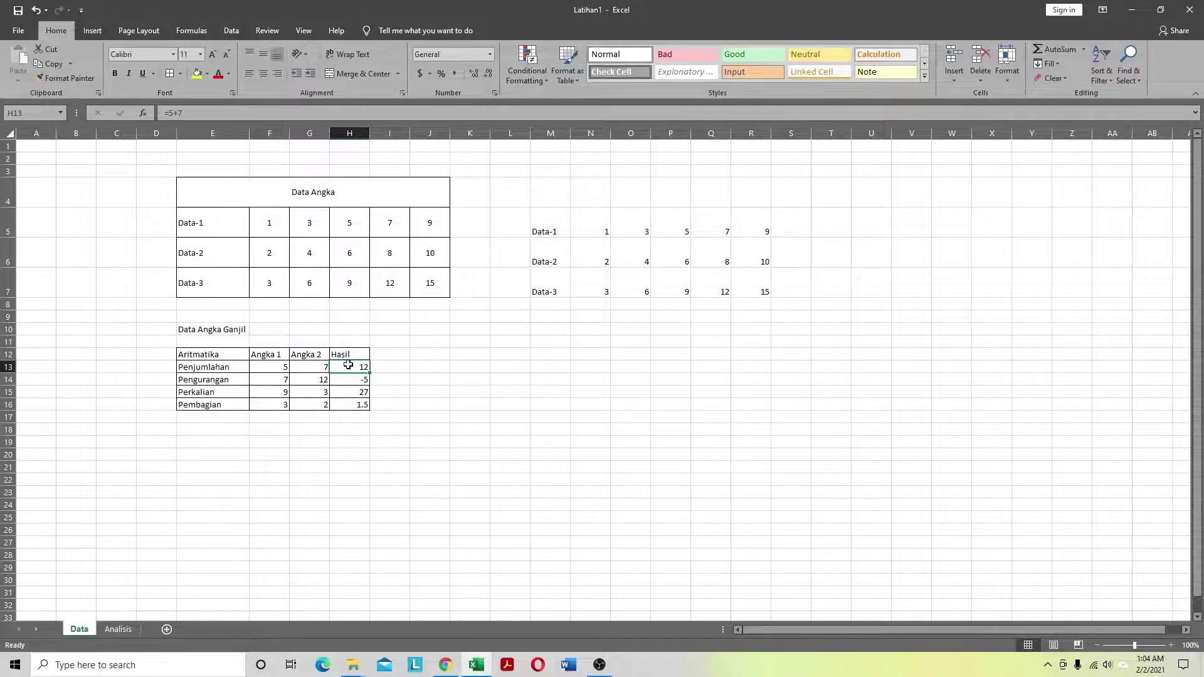
click(309, 442)
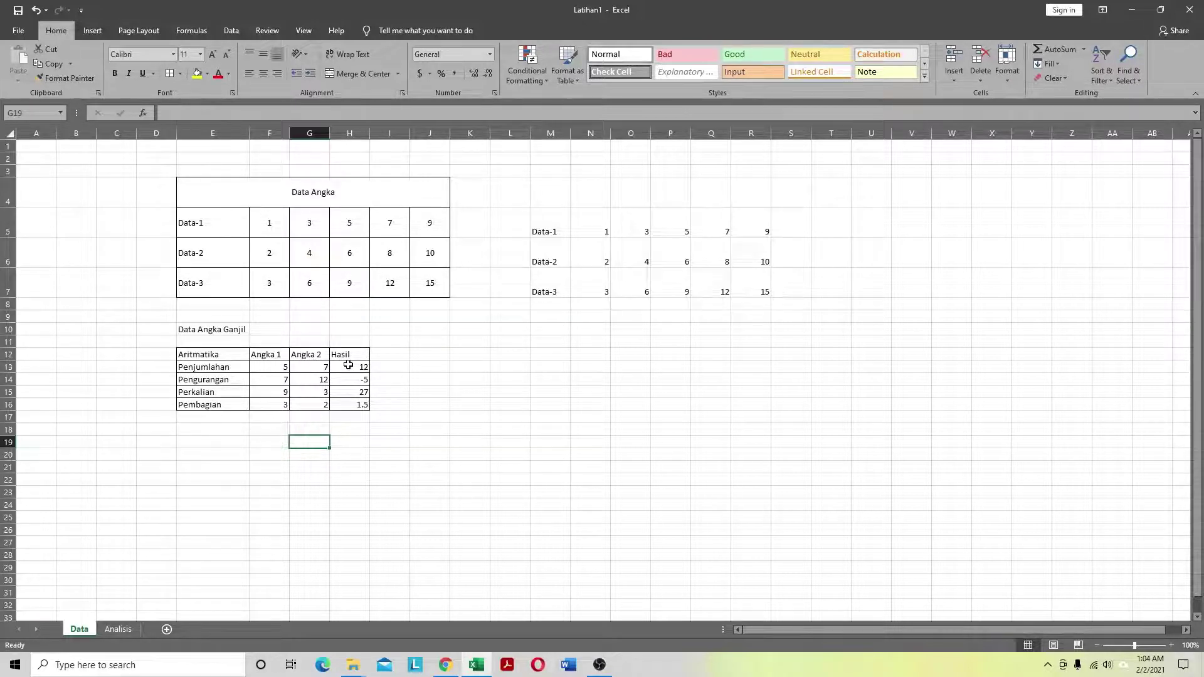
click(281, 365)
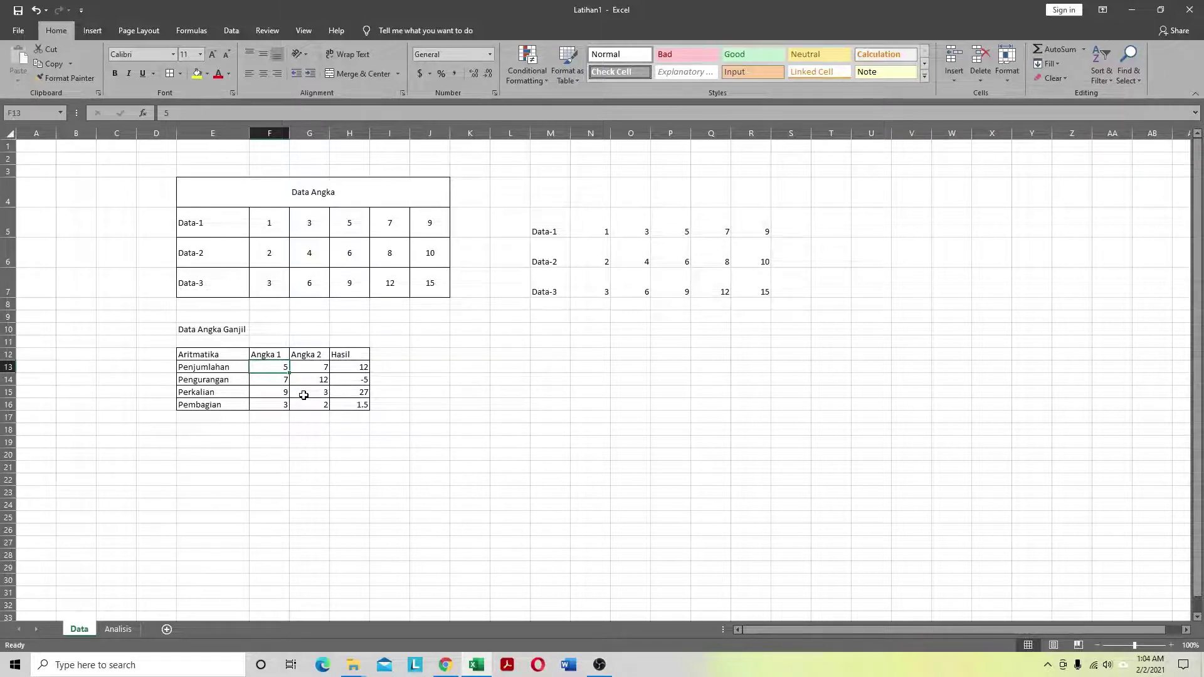
text(8)
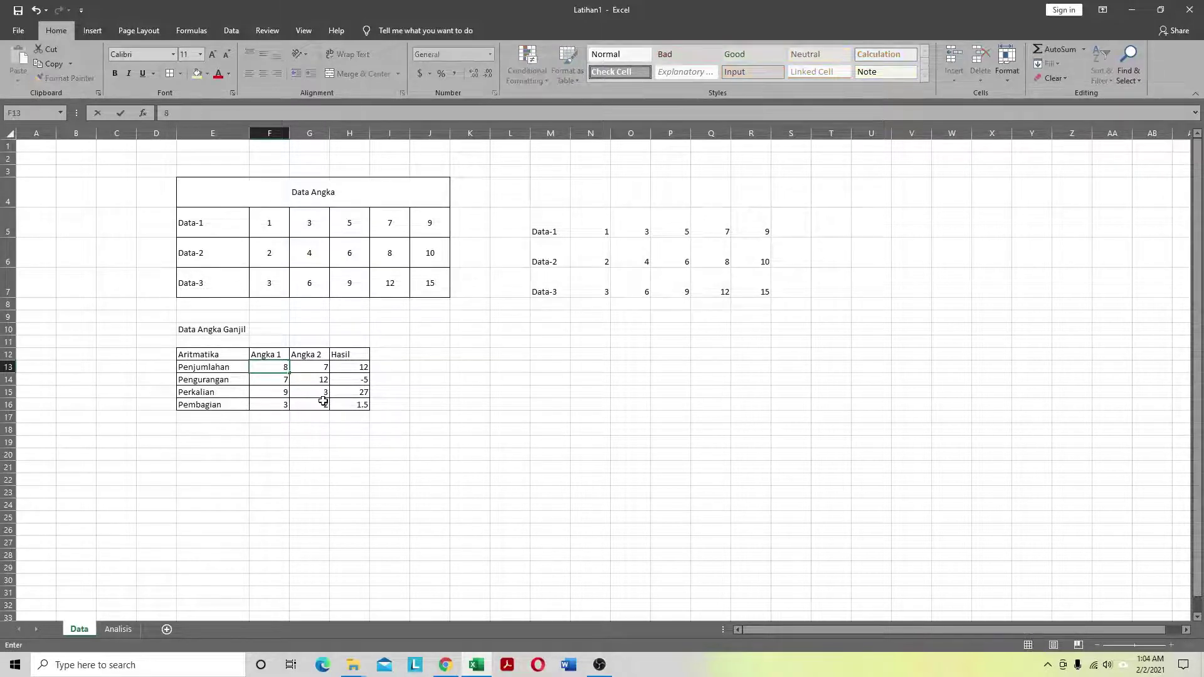
click(332, 442)
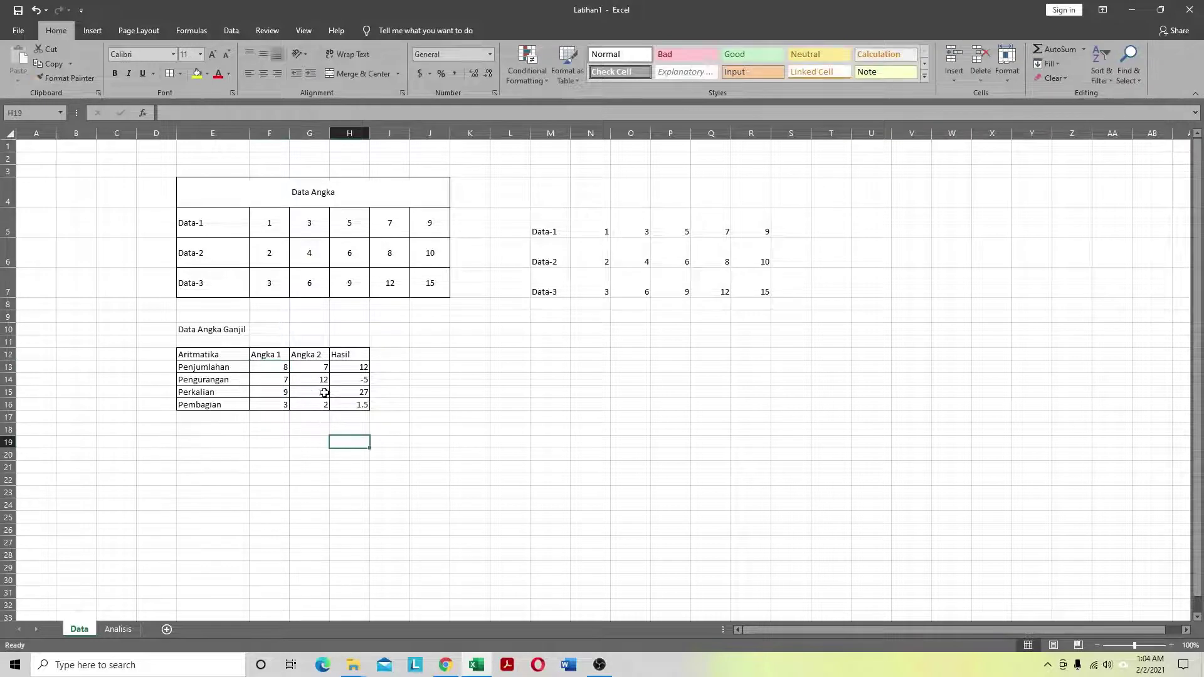
click(278, 367)
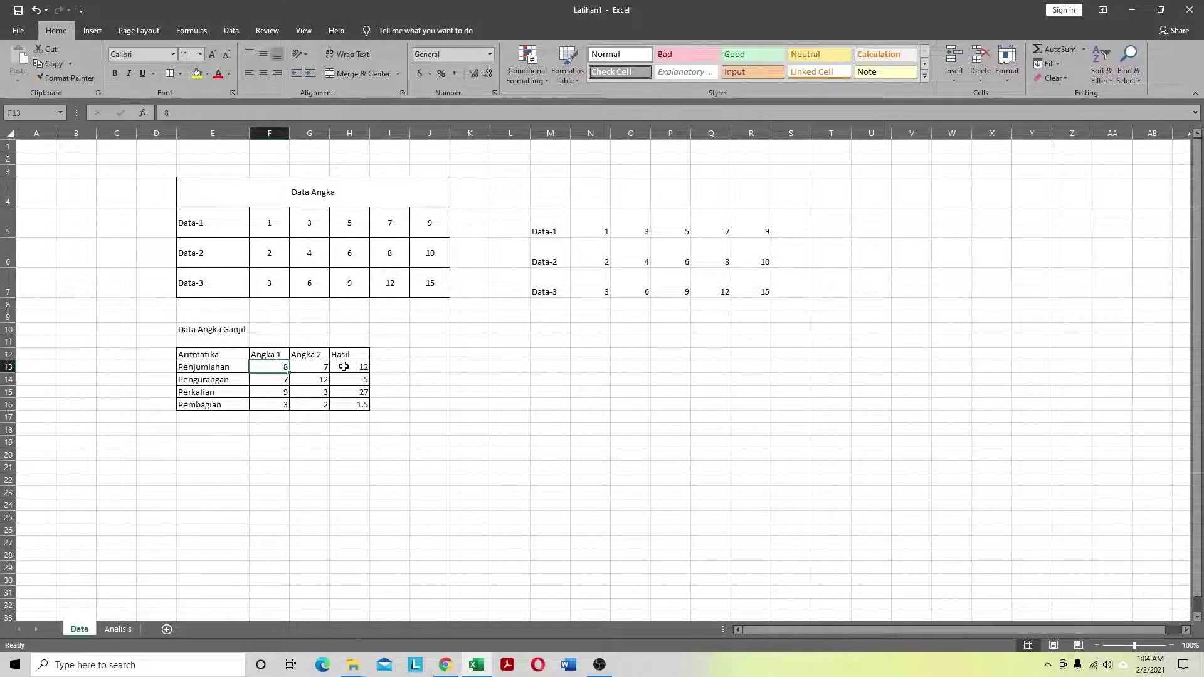
click(414, 378)
Step: Edit the Penjumlahan result formula in H13 to =8+7
click(356, 367)
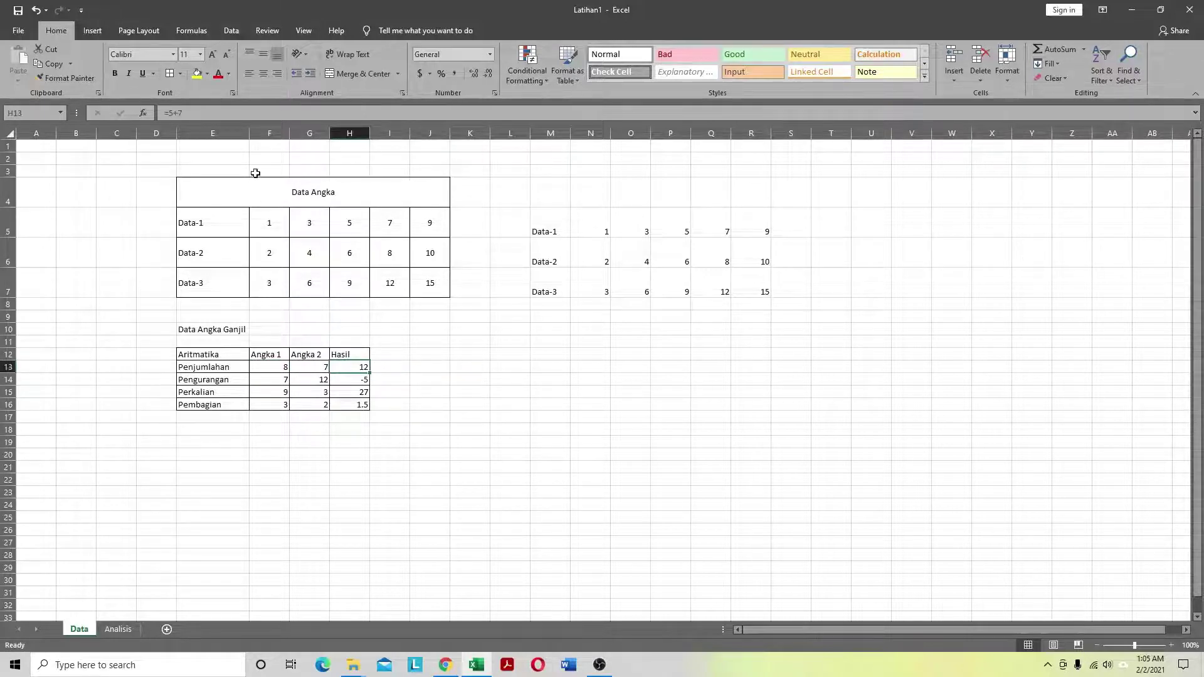
click(170, 113)
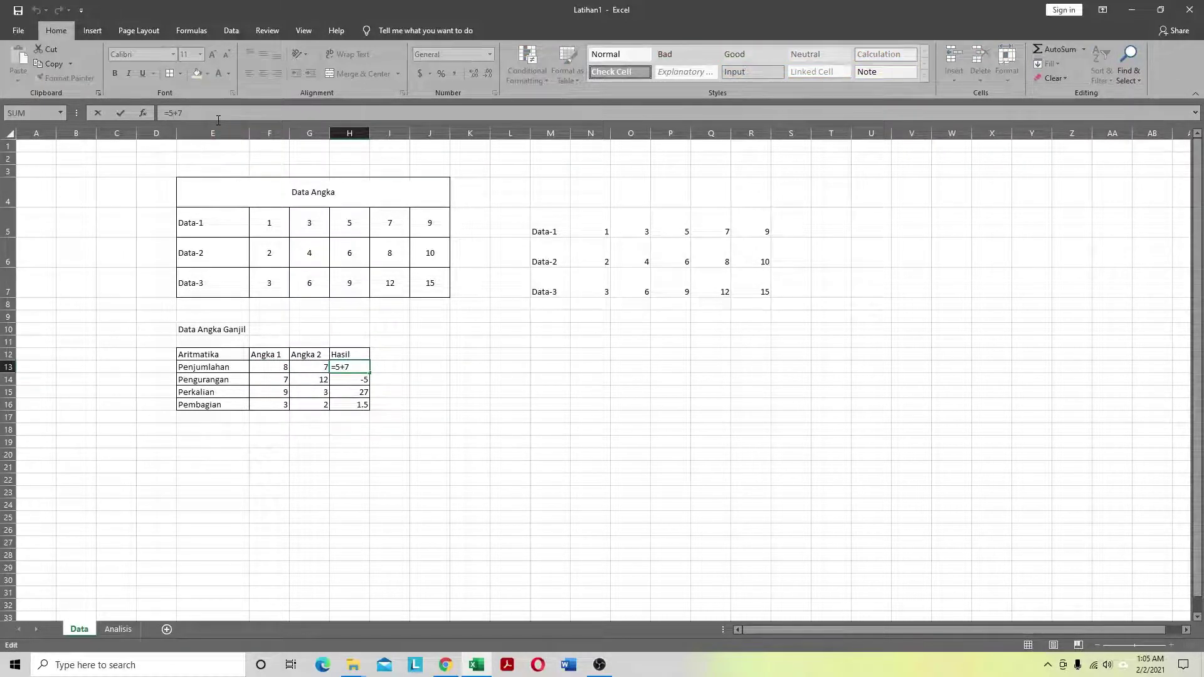
key(BackSpace)
text(8)
key(Return)
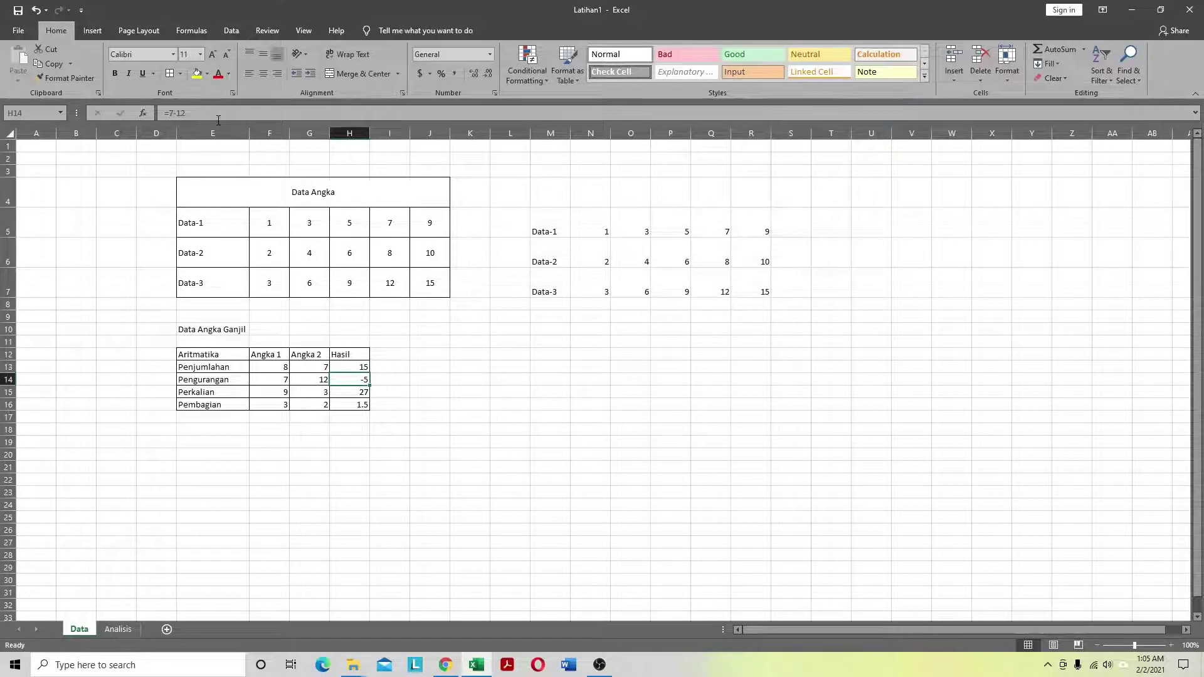
Step: Replace the Penjumlahan result in H13 with the cell-reference formula =F13+G13
click(355, 365)
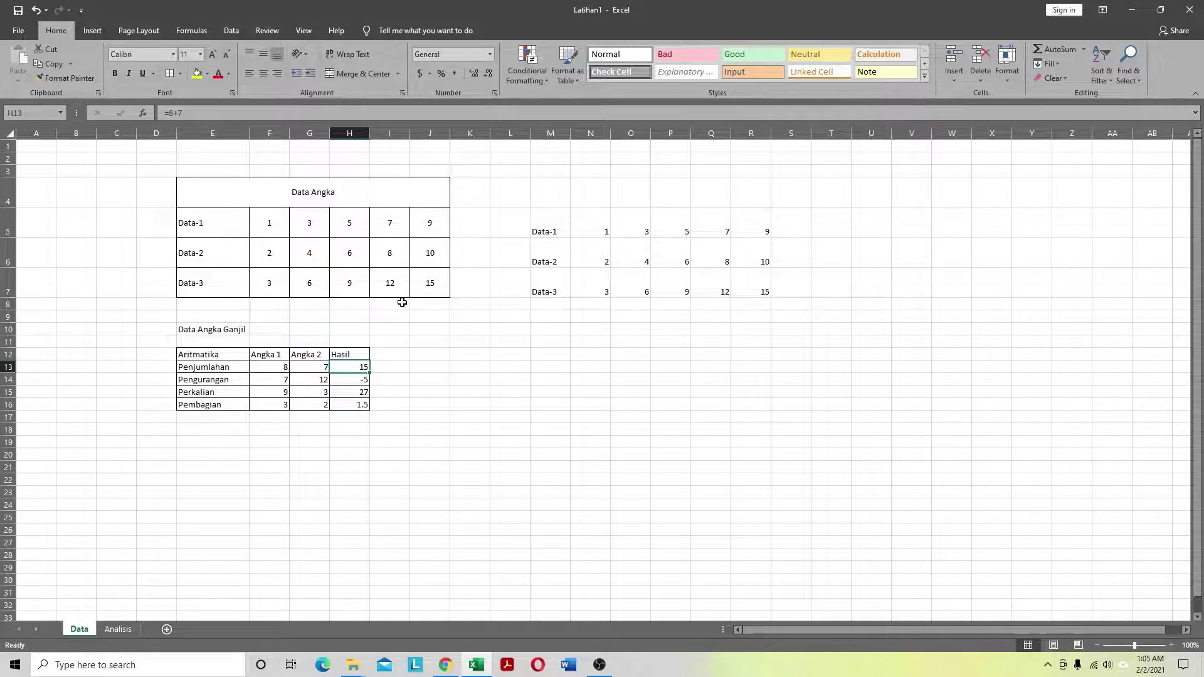
text(=)
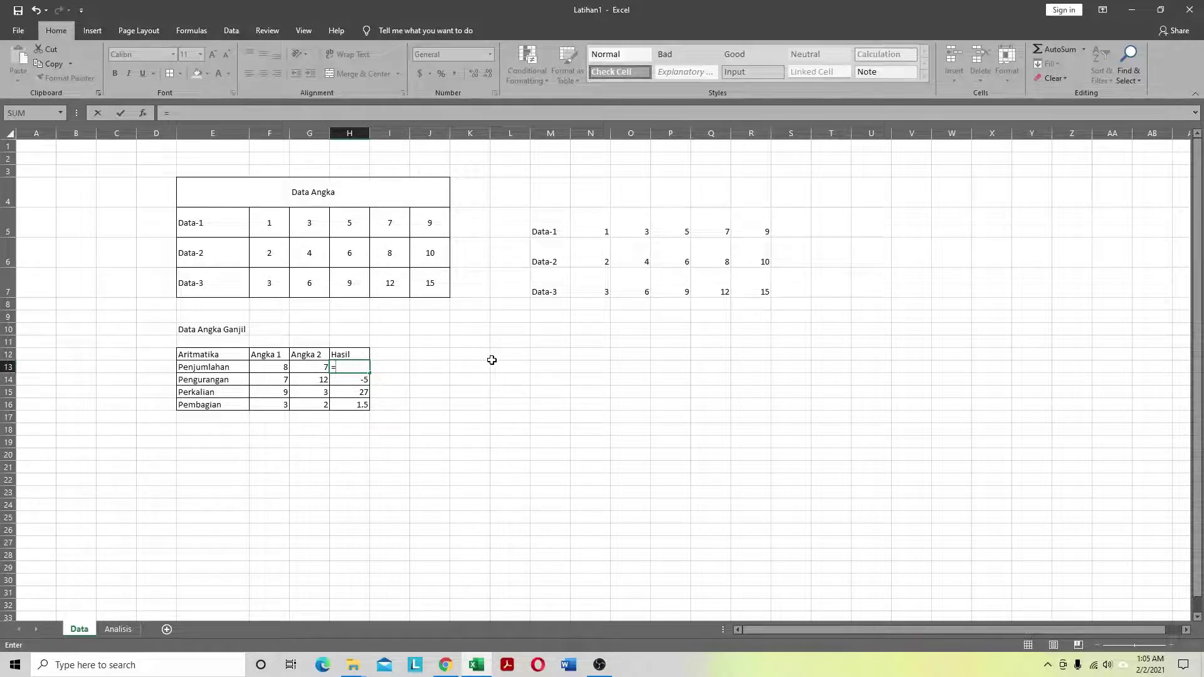
text(F)
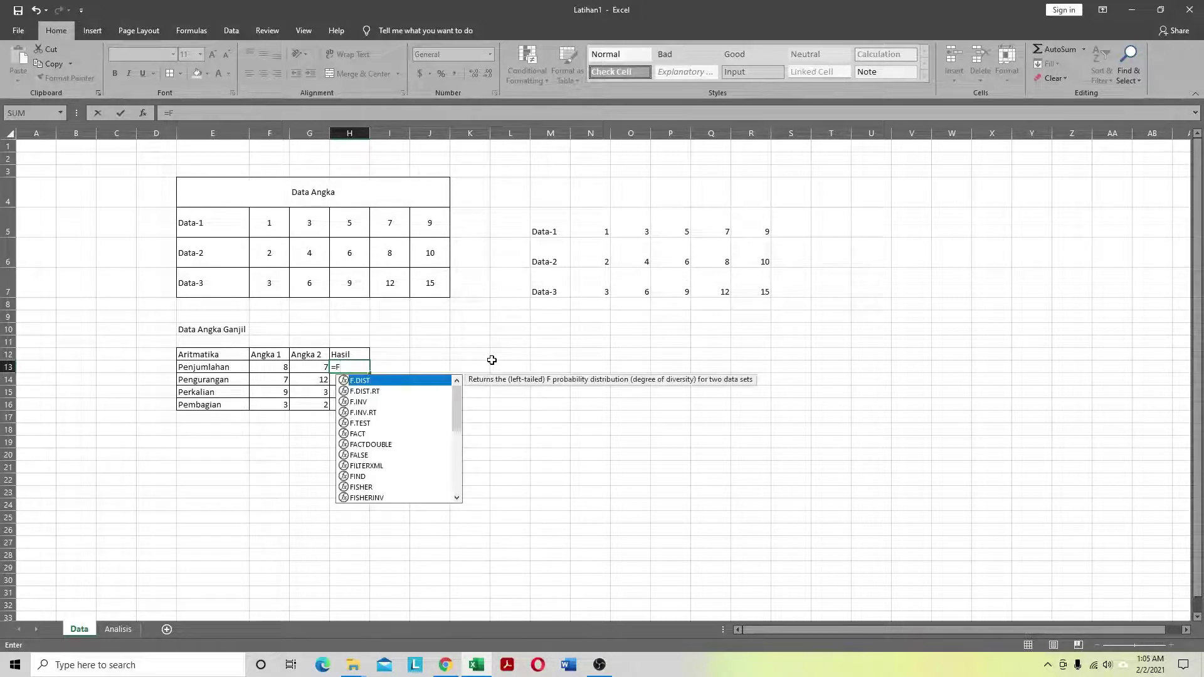
text(13+)
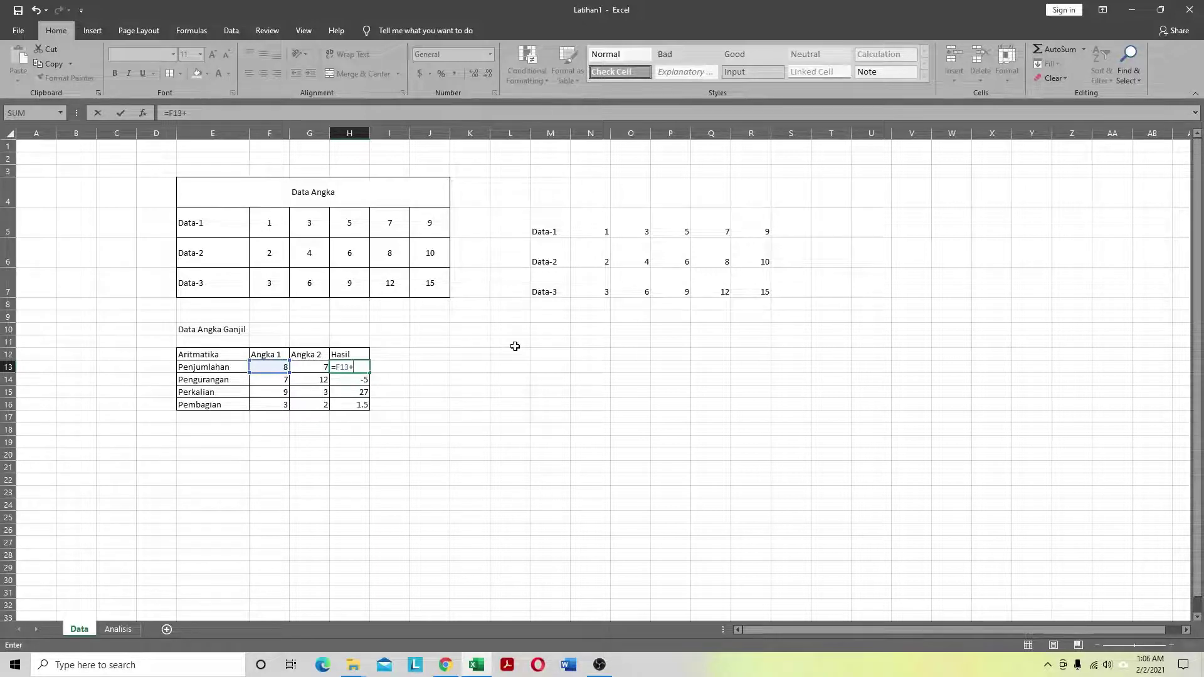
text(G)
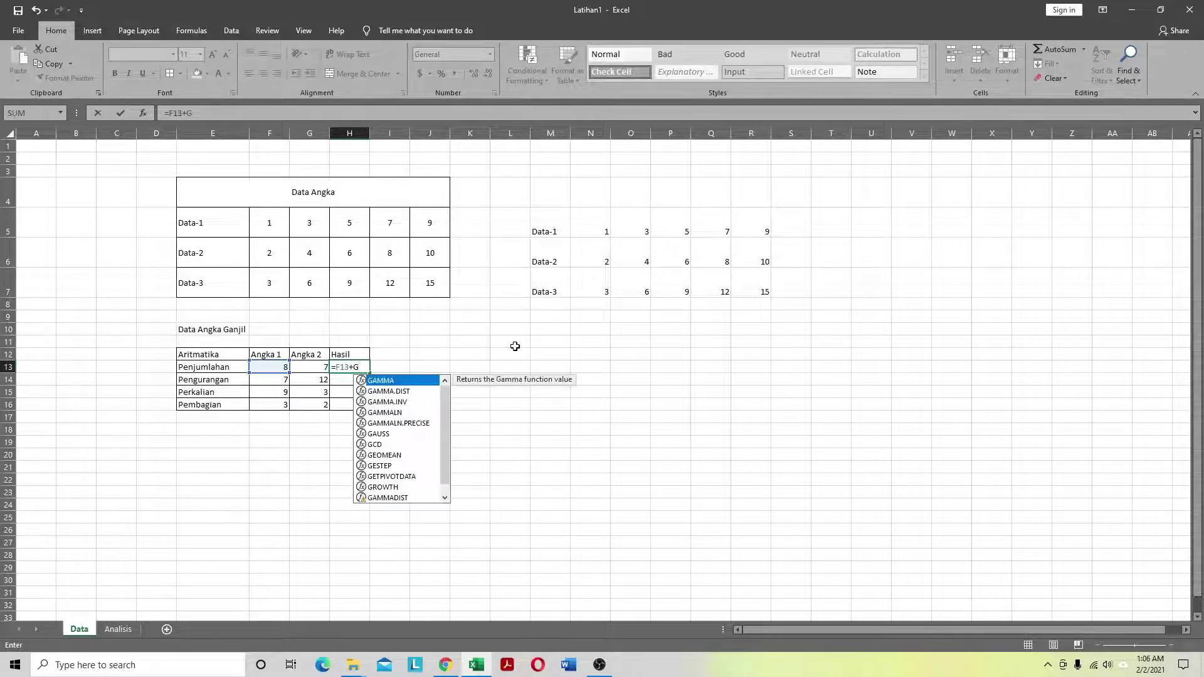
text(13)
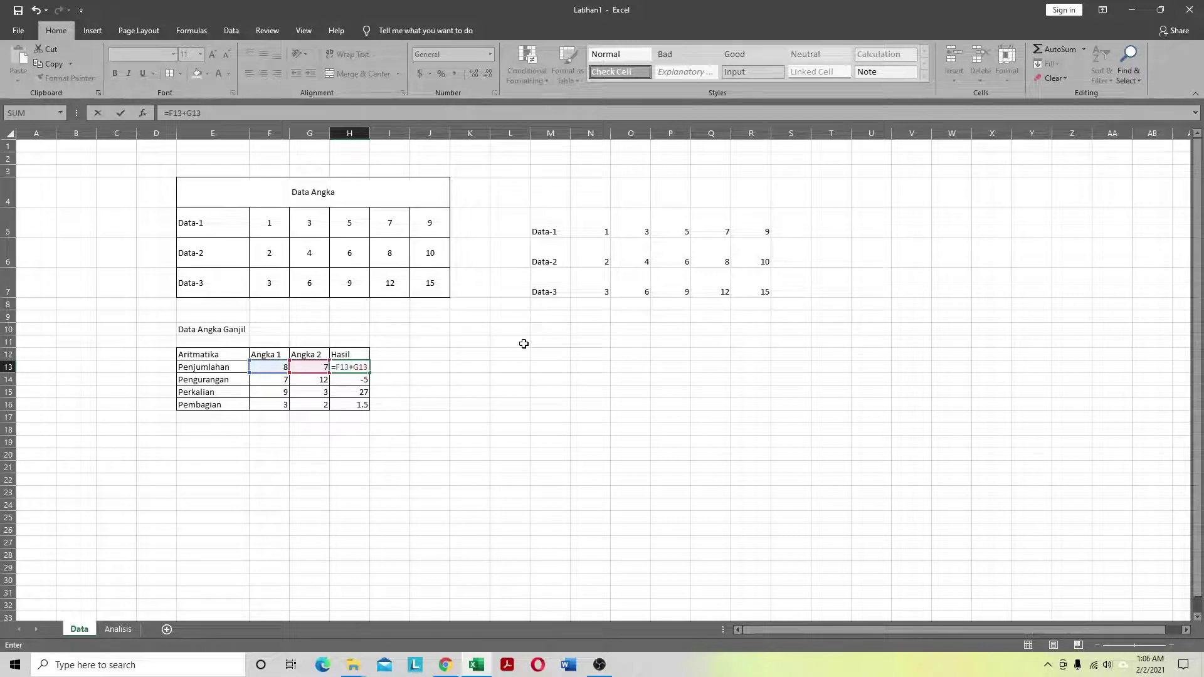
key(Return)
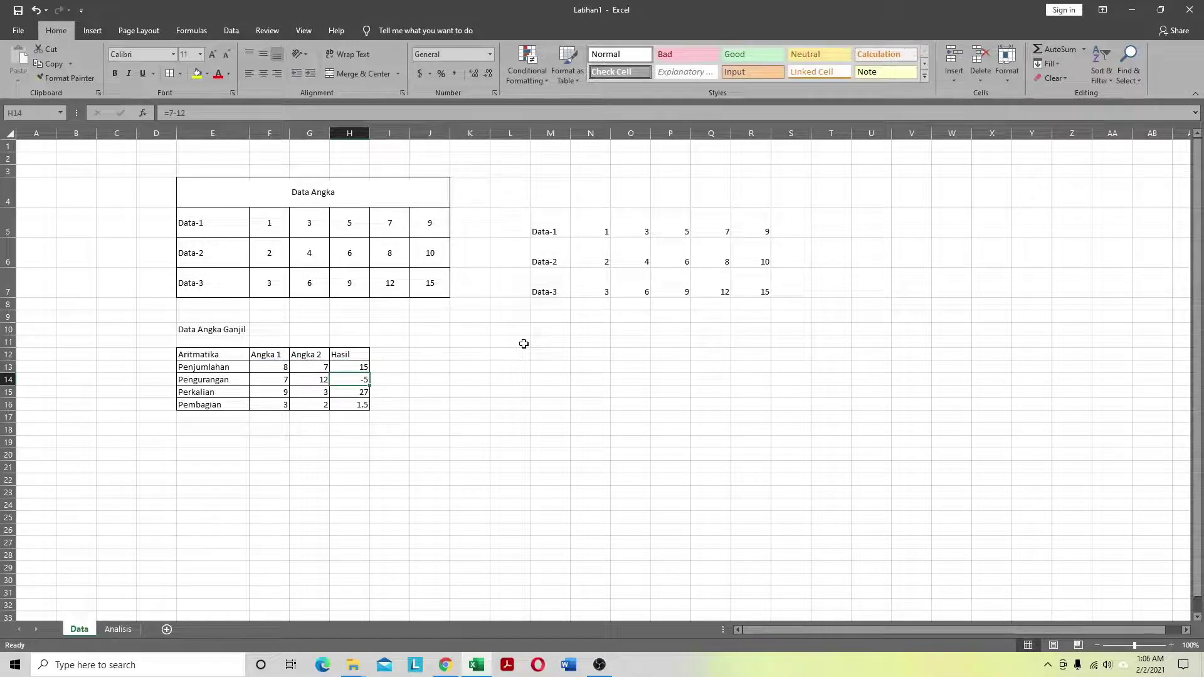
Step: Set Angka 1 to 5 and Angka 2 to 9 in the Penjumlahan row
click(359, 365)
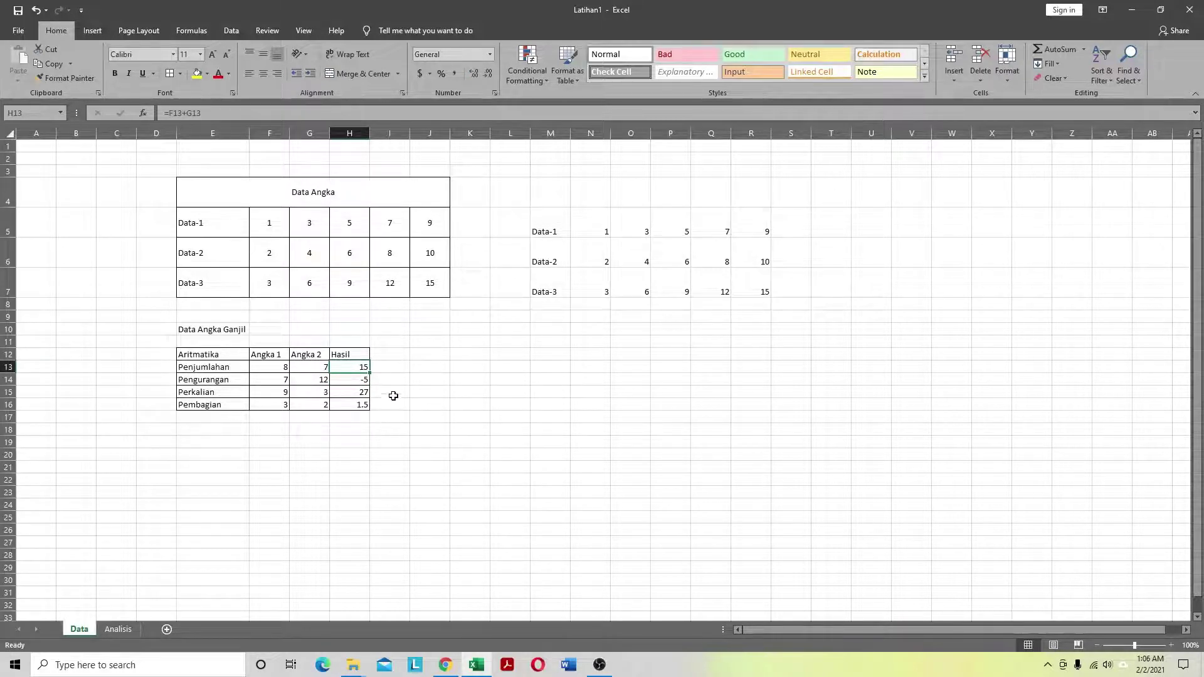
click(277, 366)
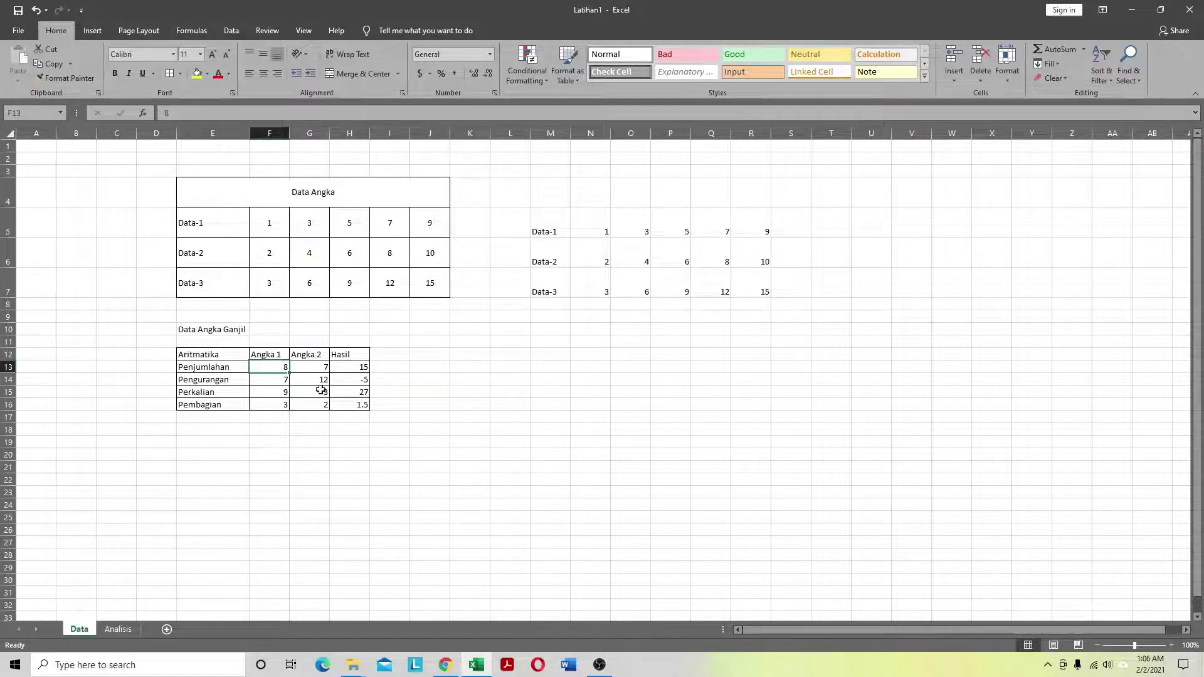
text(5)
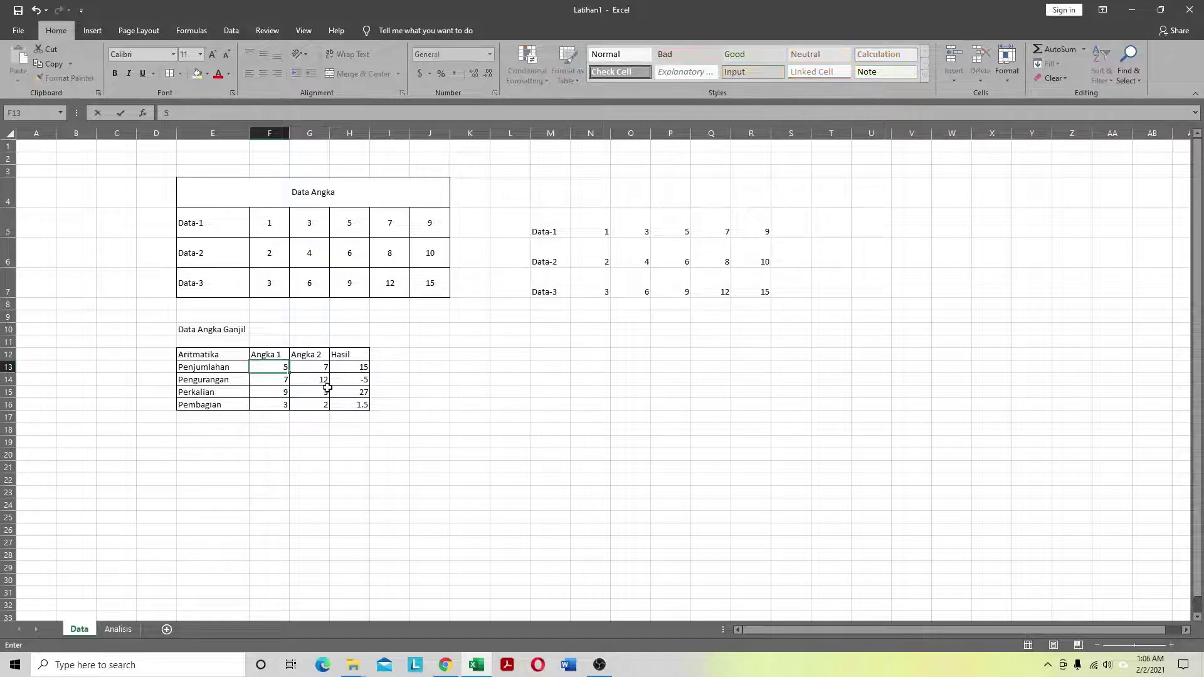
key(Return)
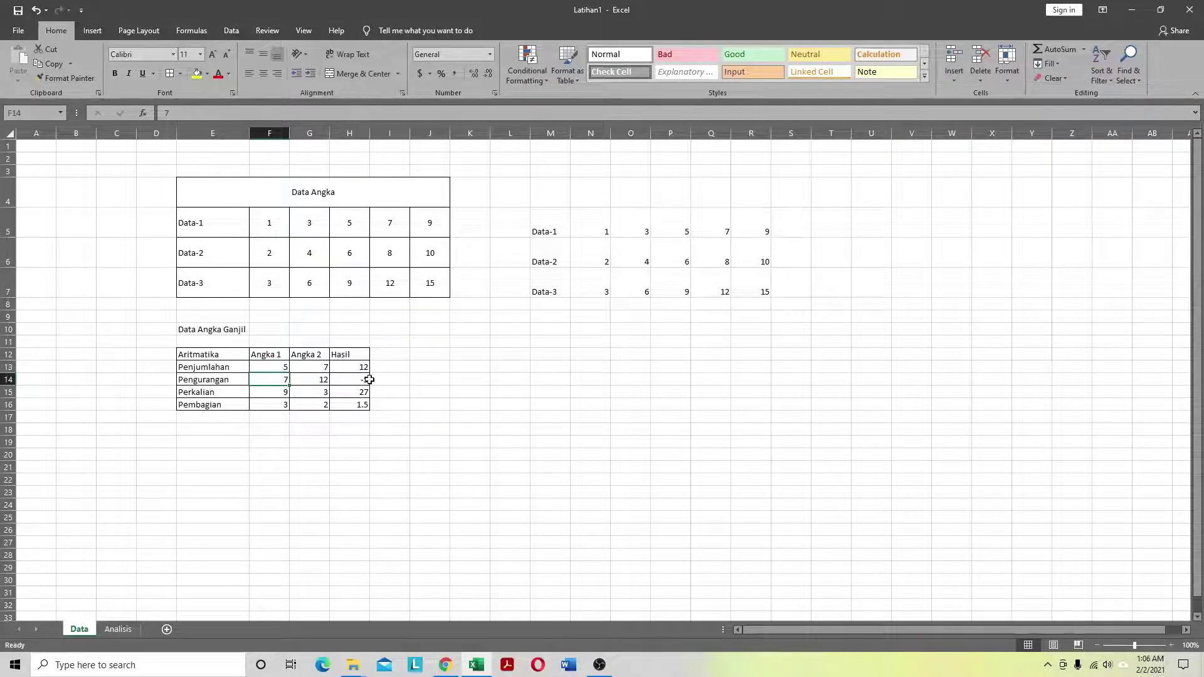
click(313, 367)
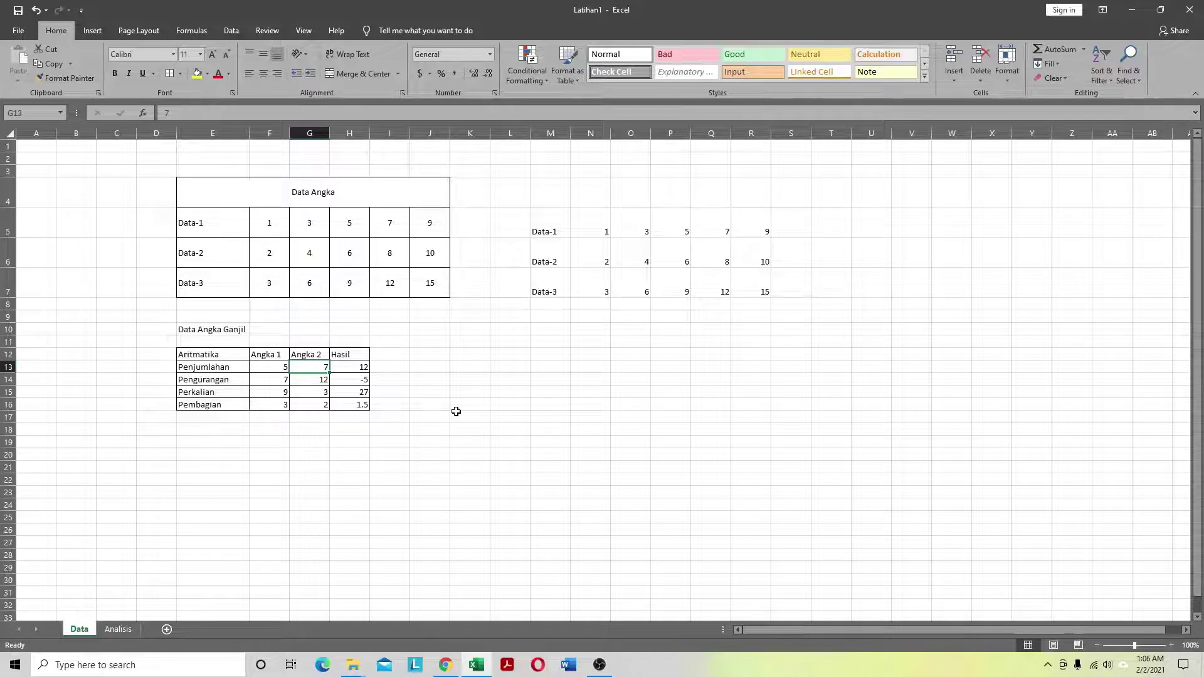
text(9)
key(Return)
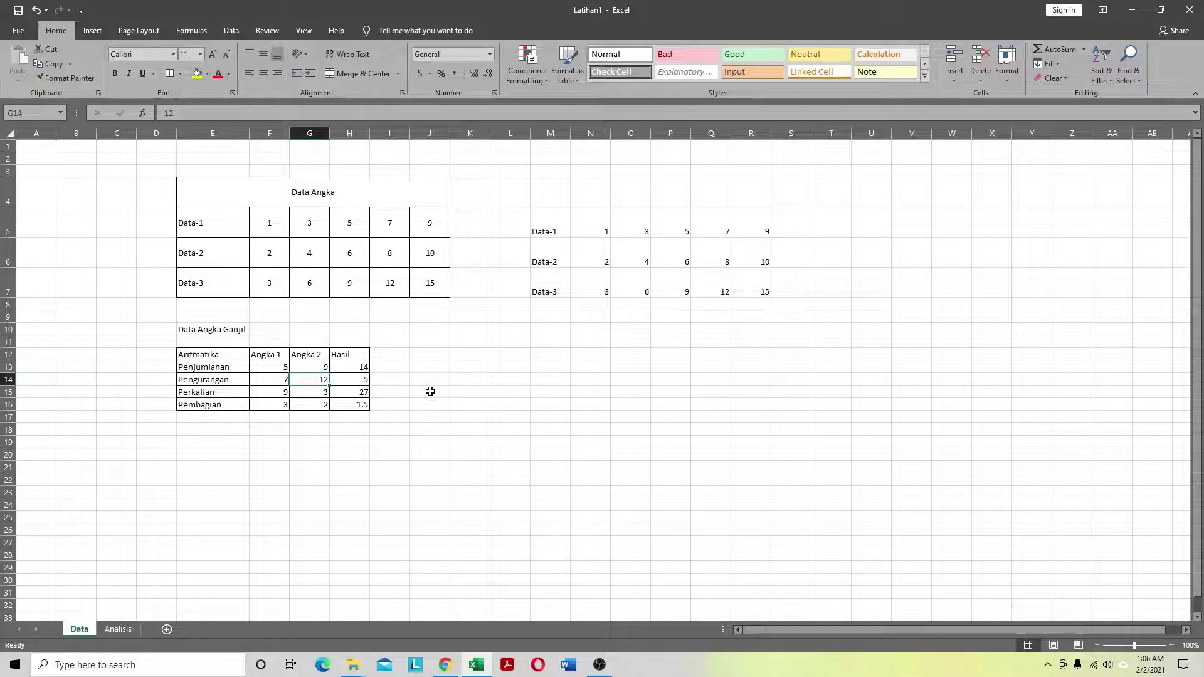
click(355, 367)
Step: Replace the Pengurangan result in H14 with the cell-reference formula =F14-G14
click(355, 384)
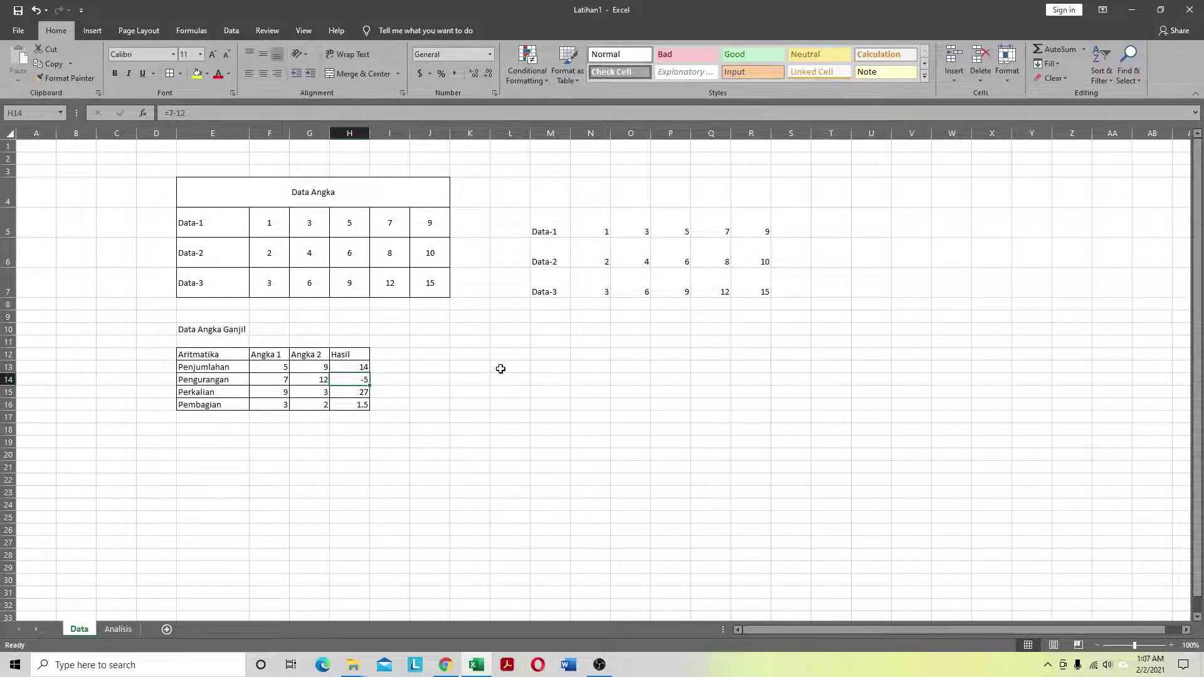
text(=)
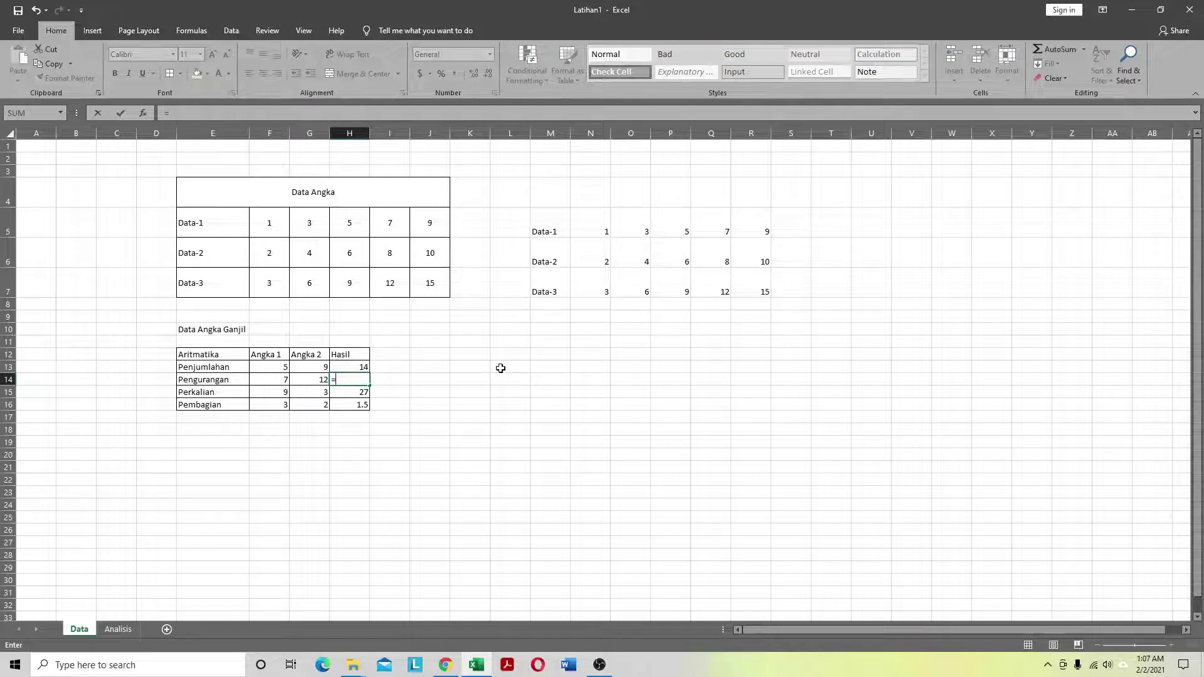
click(276, 379)
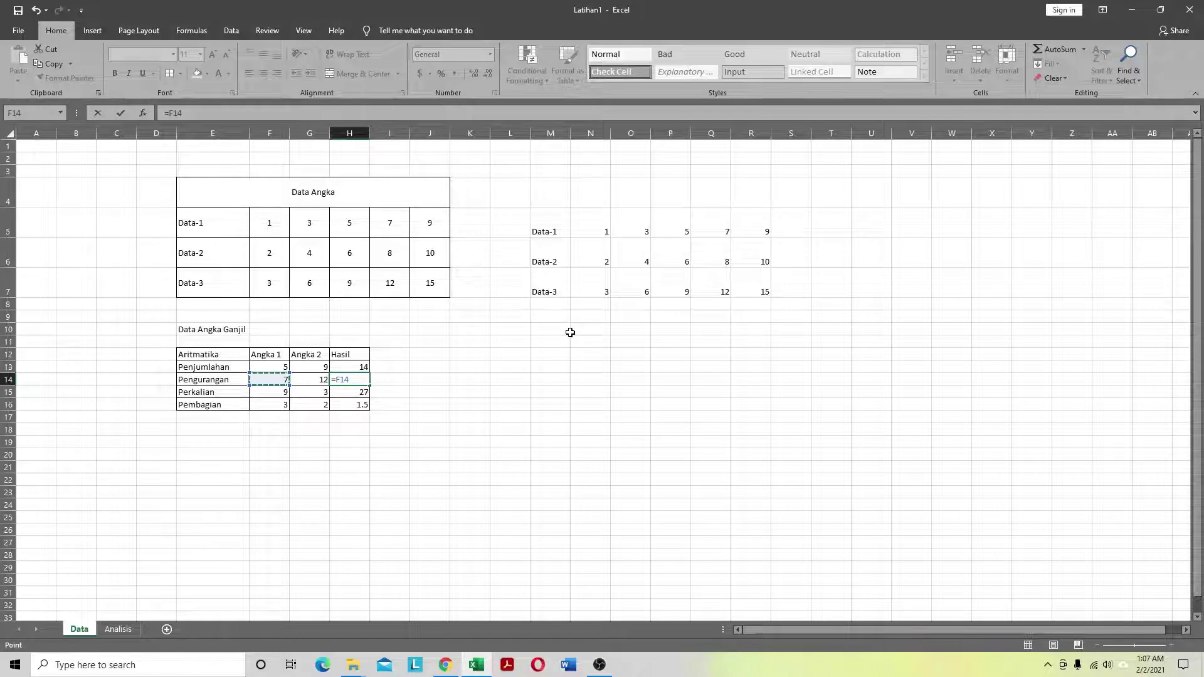
text(-)
click(304, 377)
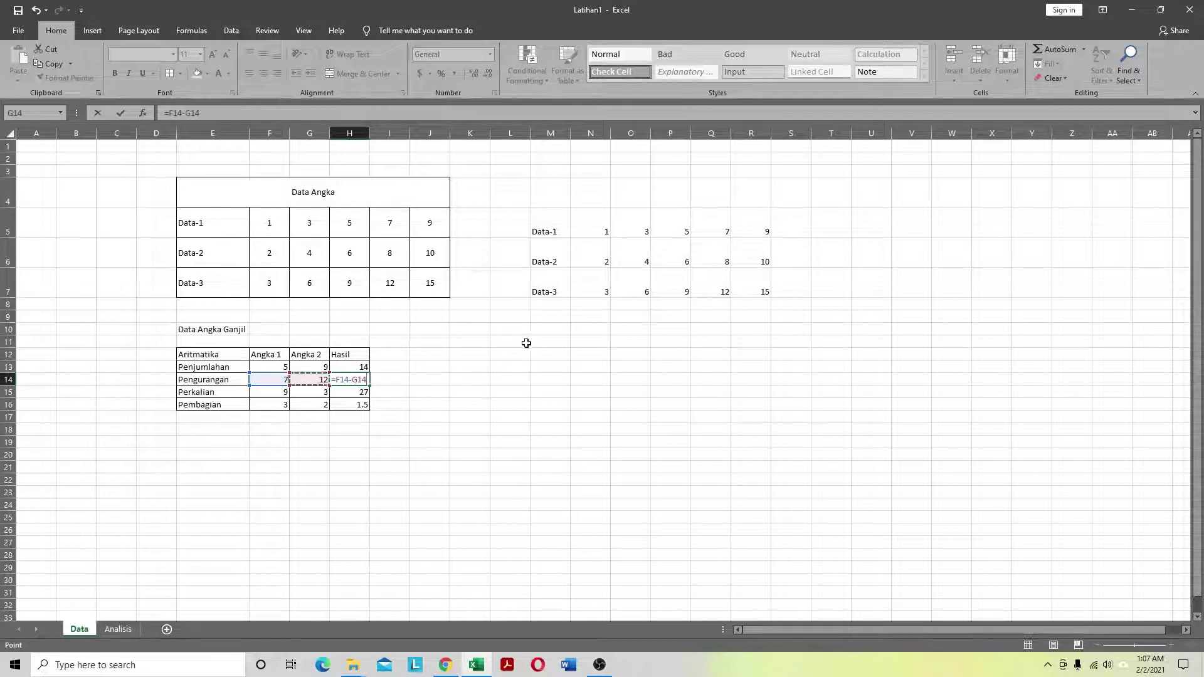
key(Return)
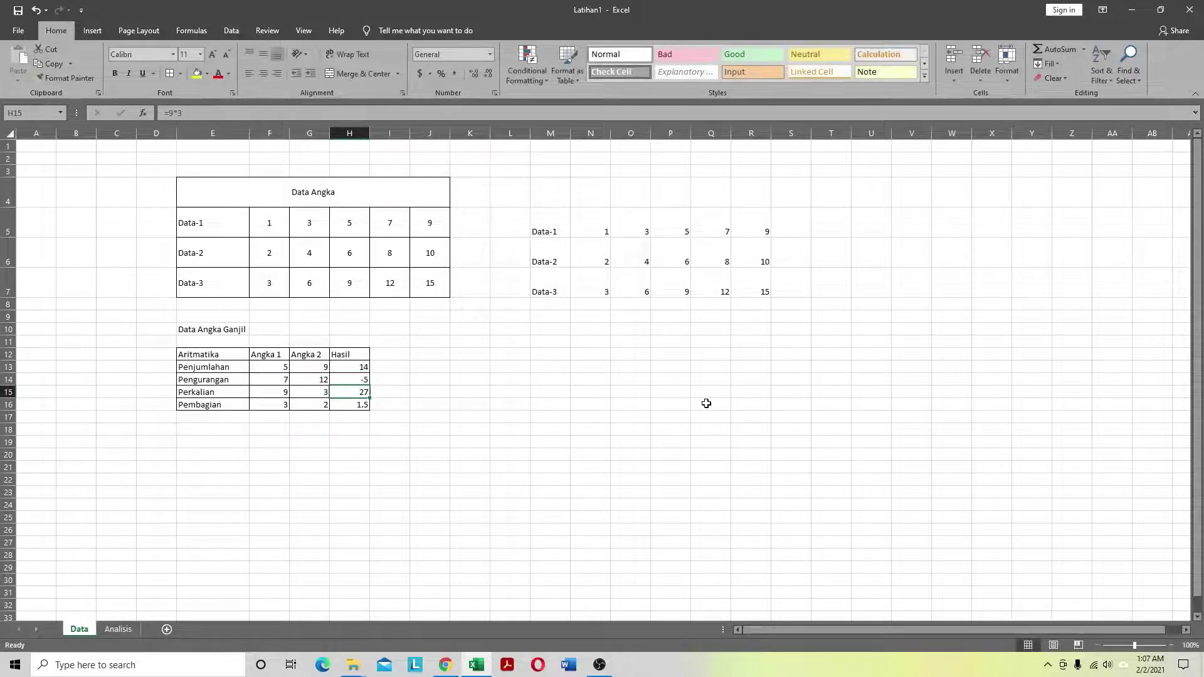
click(317, 379)
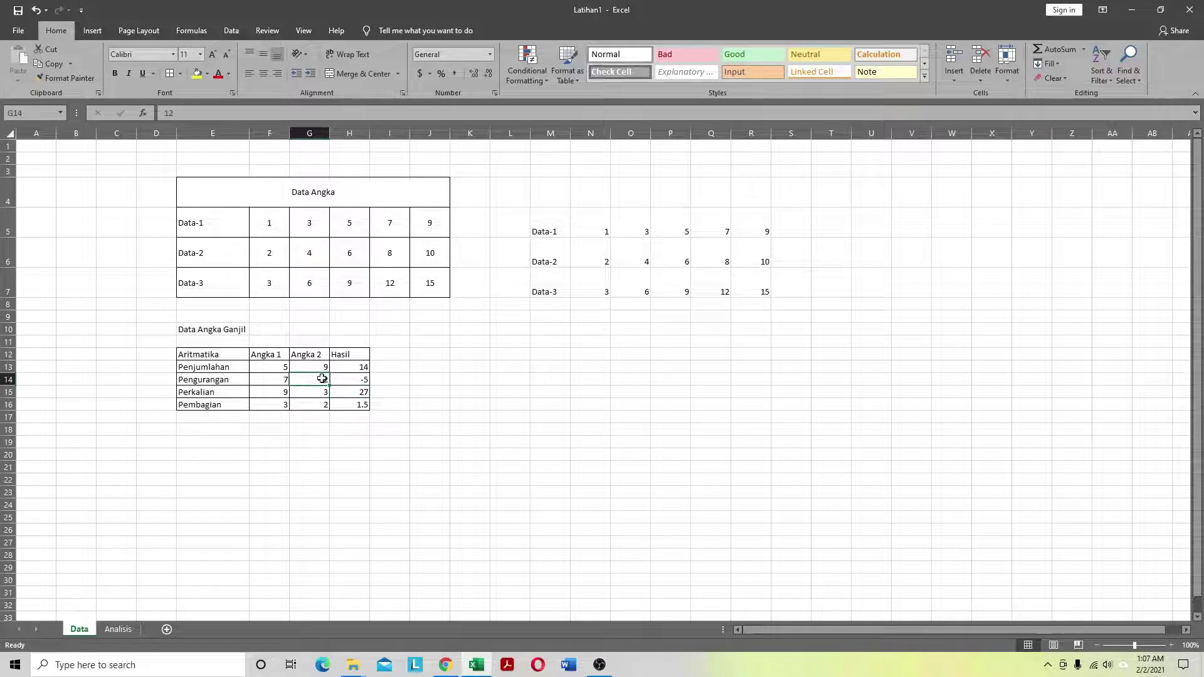
Step: Replace the Perkalian result in H15 with the cell-reference formula =F15*G15
click(350, 392)
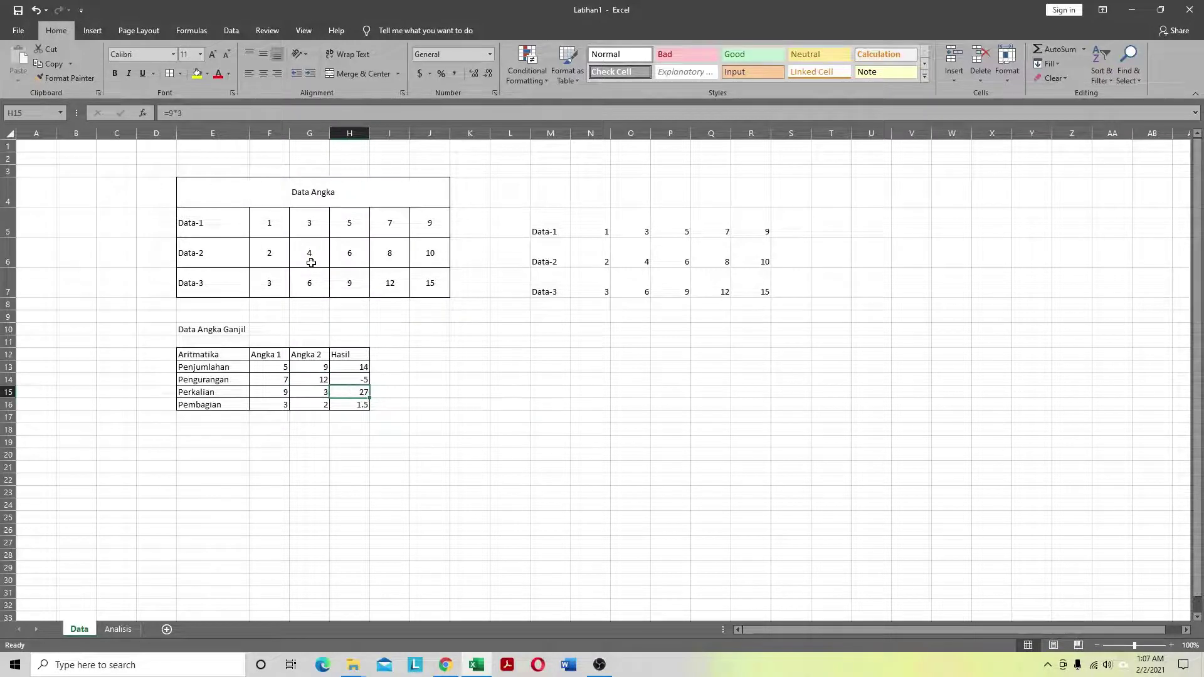
text(=)
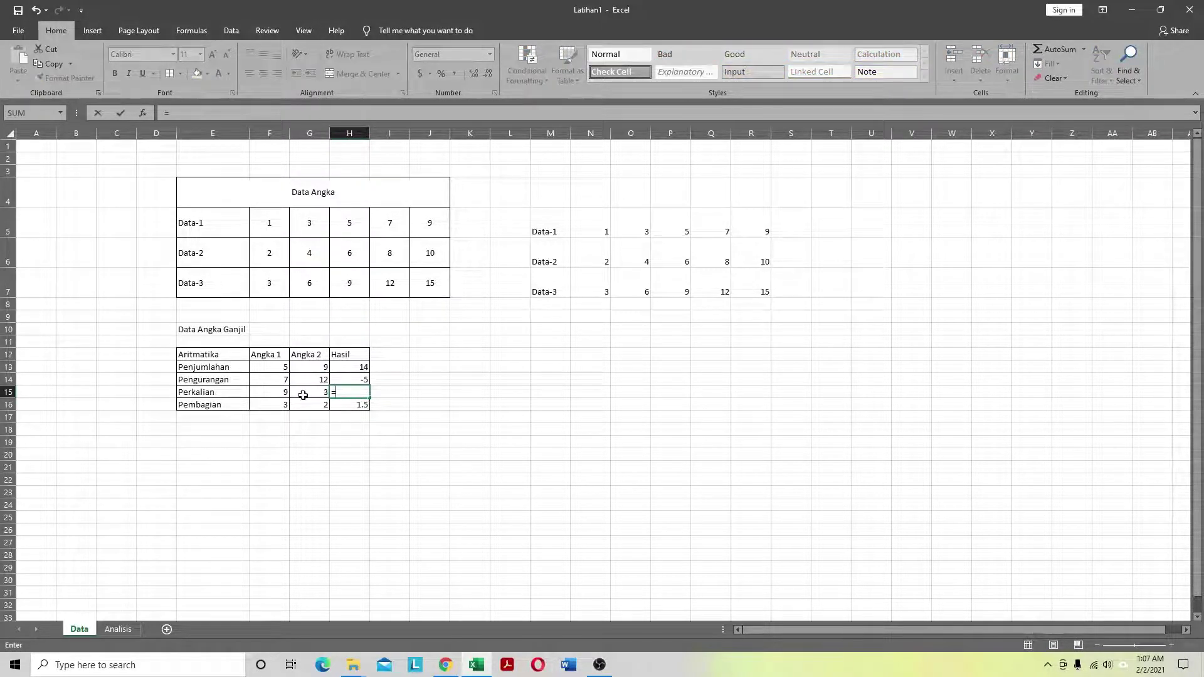
click(274, 392)
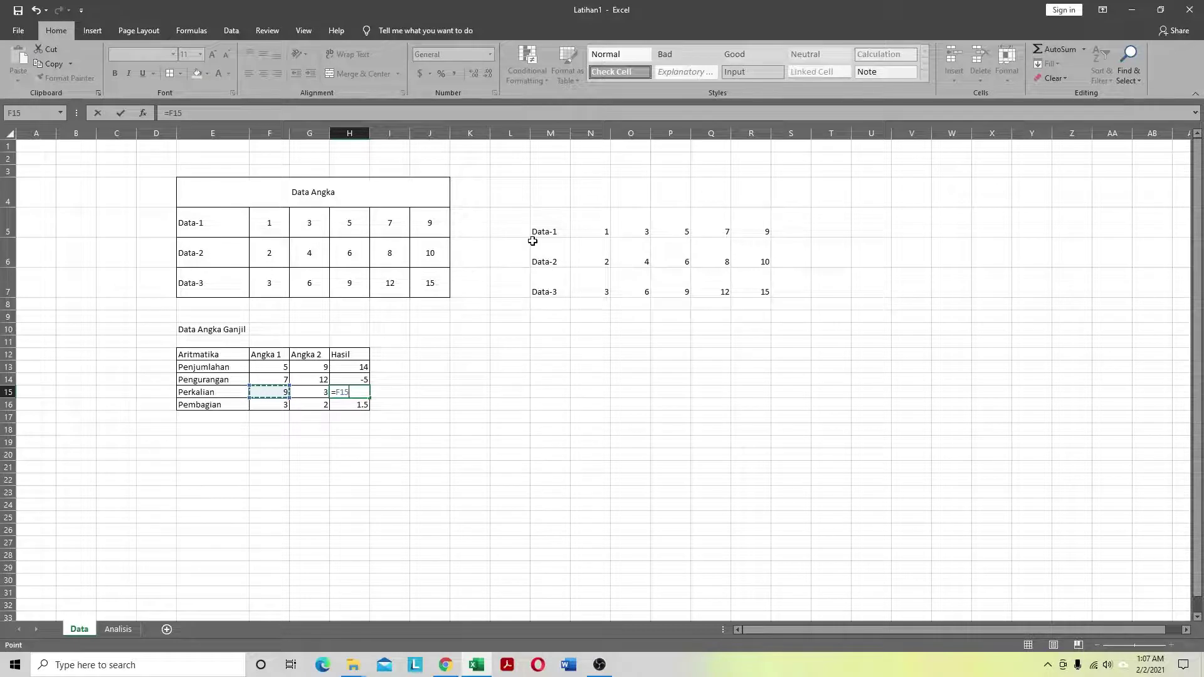
text(*)
click(317, 390)
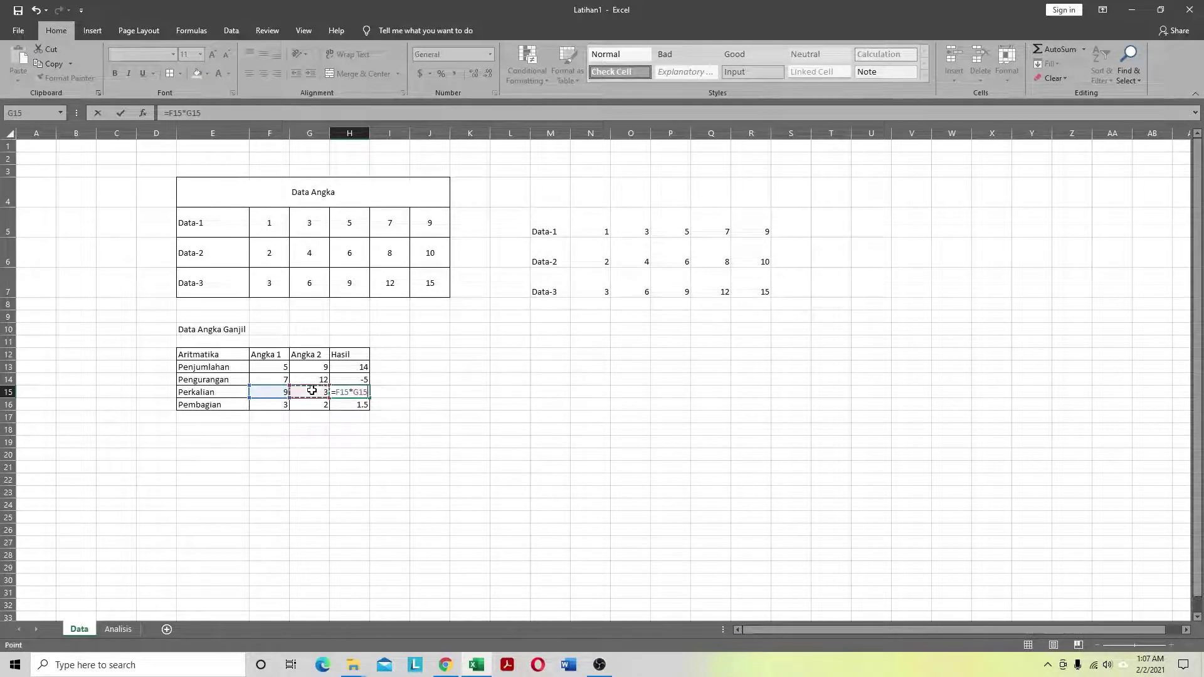
key(Return)
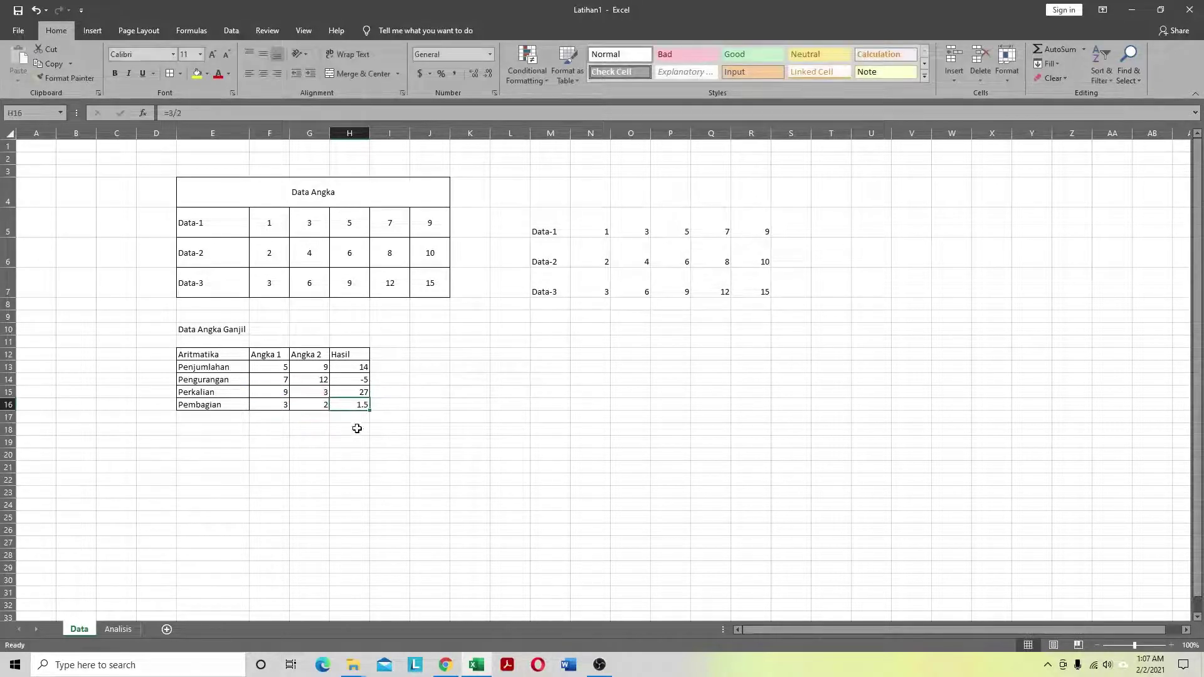
Step: Edit the Pembagian result in H16 to the cell-reference formula =F16/G16
key(F2)
key(BackSpace)
key(BackSpace)
key(BackSpace)
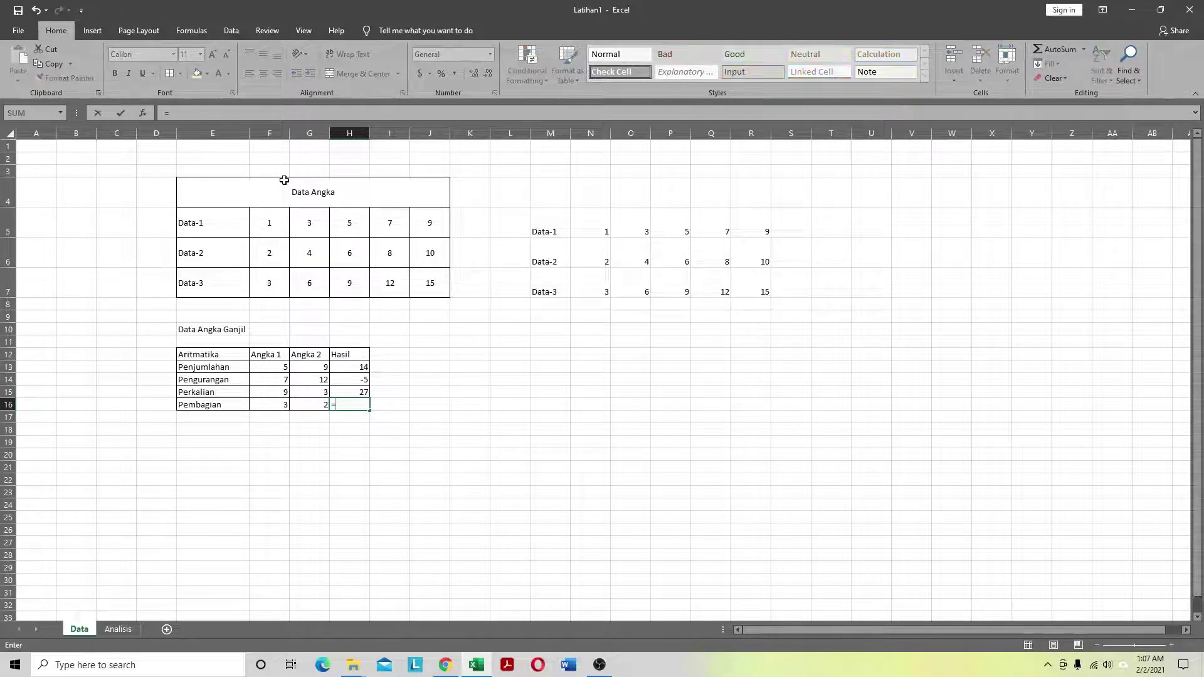
click(278, 407)
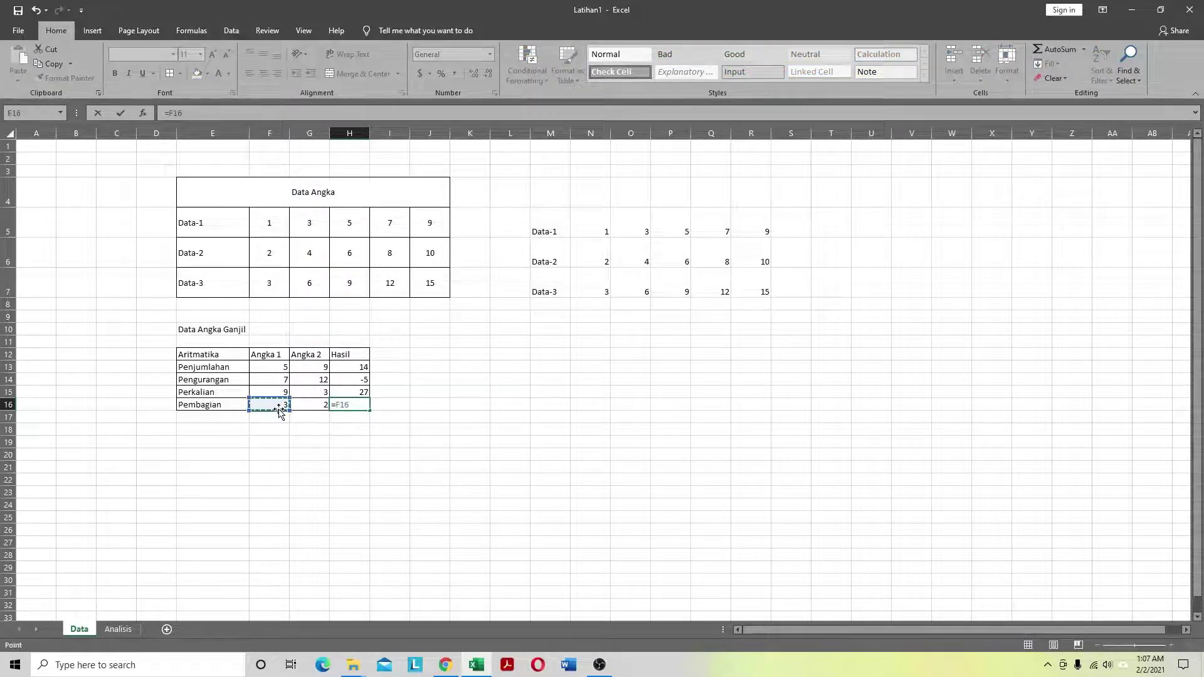
text(/)
click(314, 401)
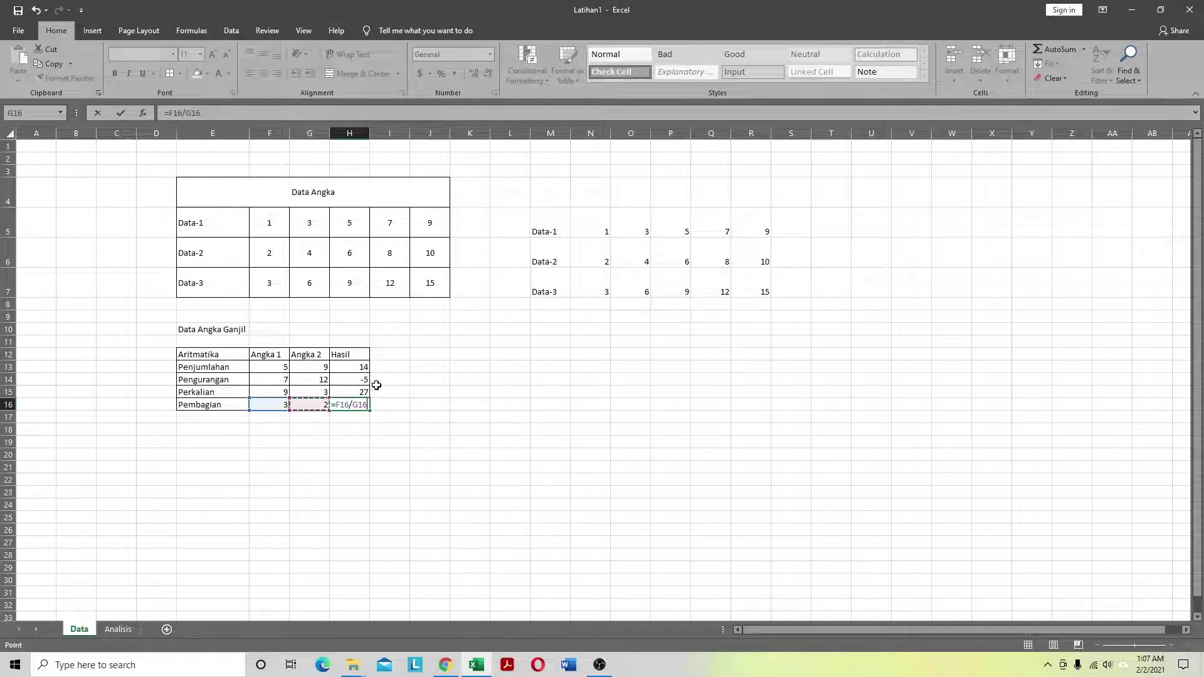
key(Return)
click(416, 452)
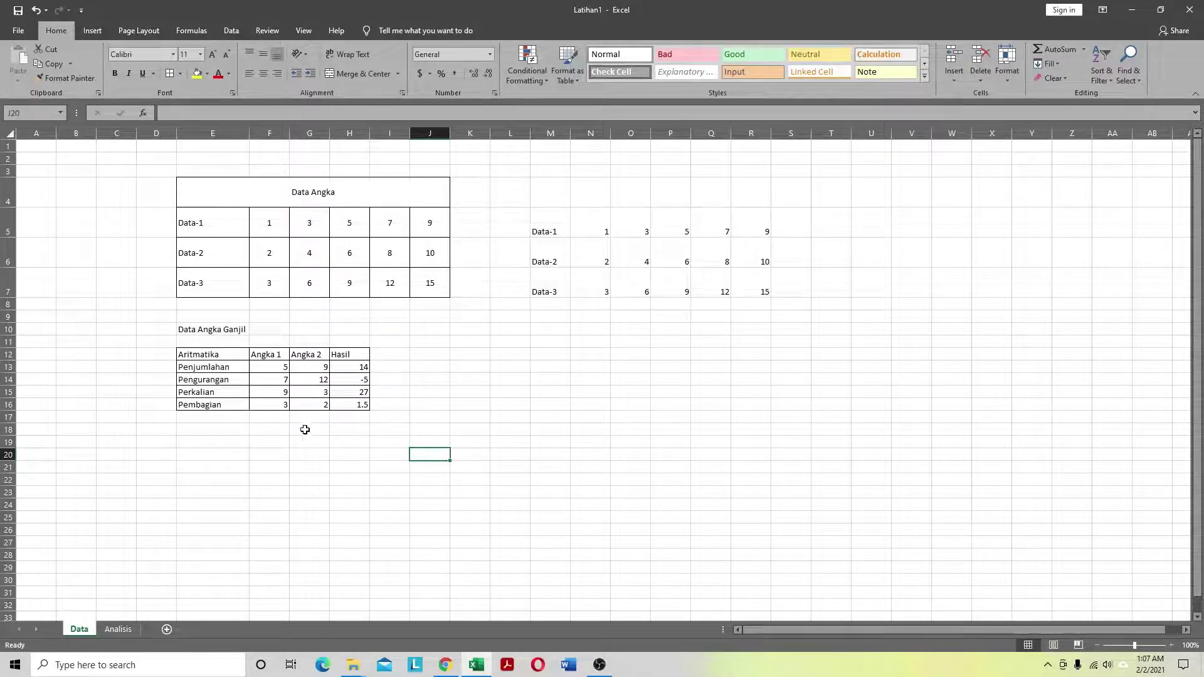
click(216, 439)
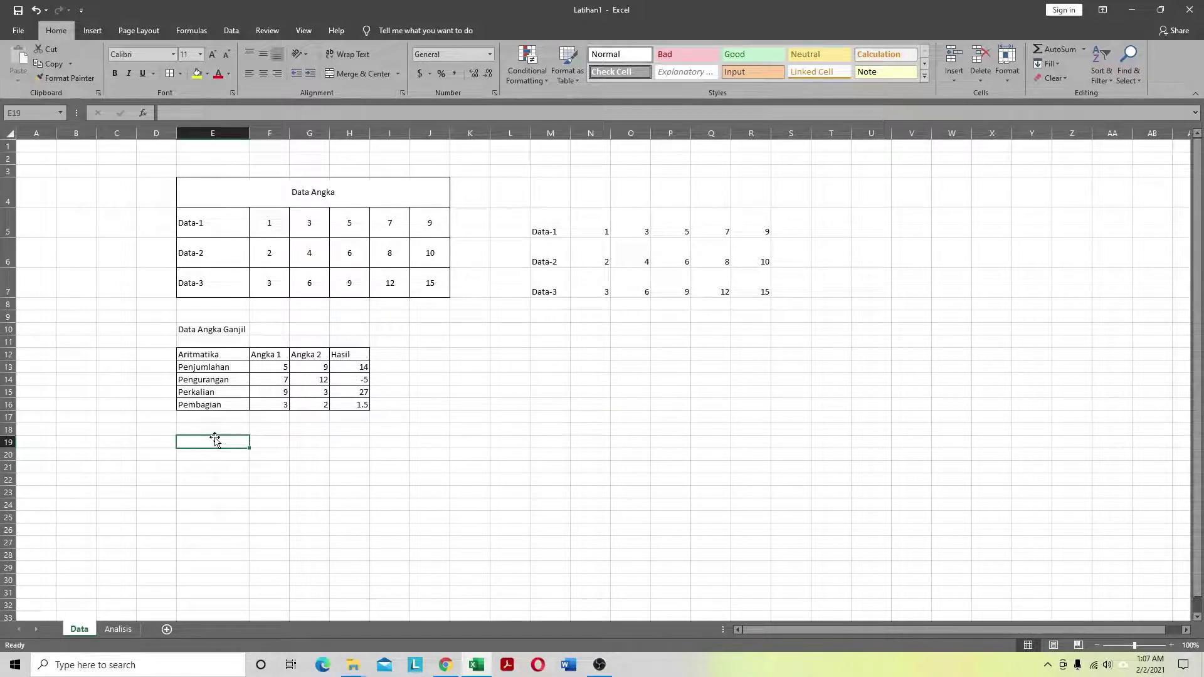
click(399, 432)
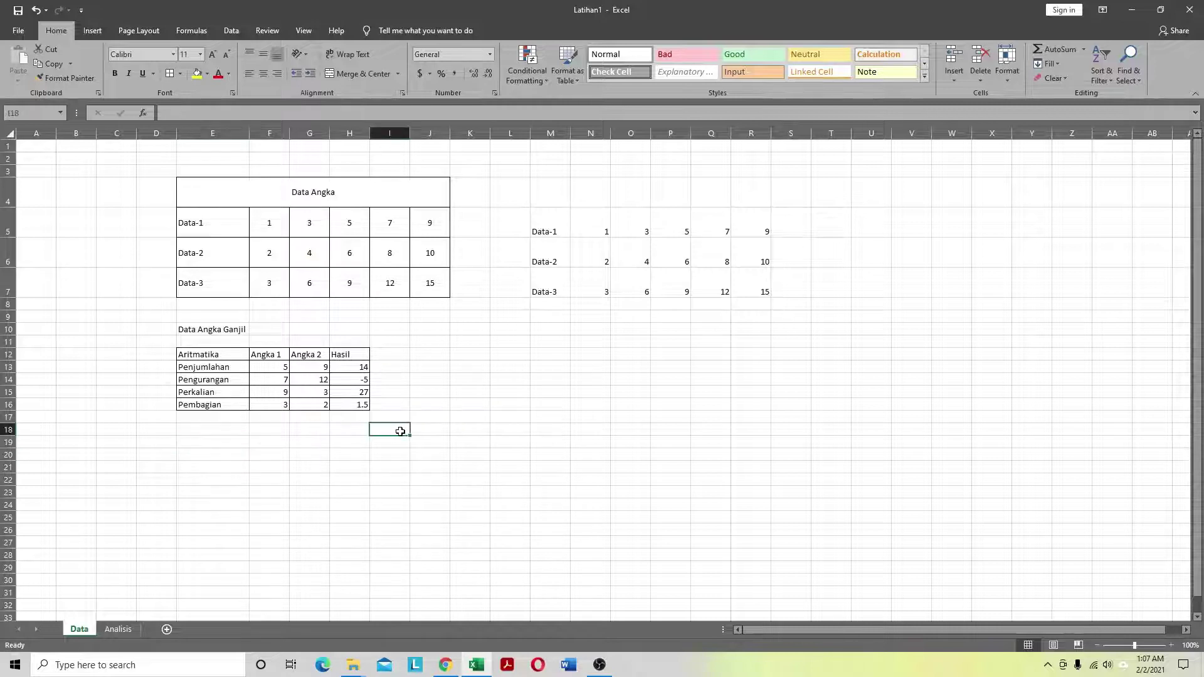
click(356, 366)
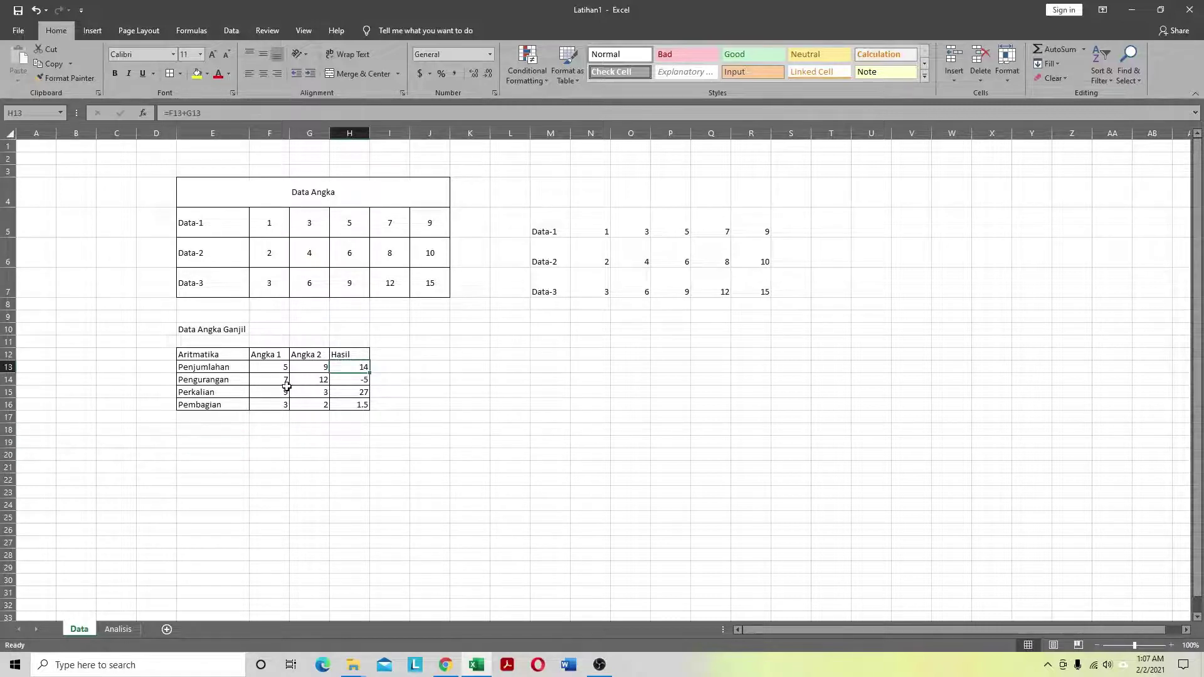
click(192, 353)
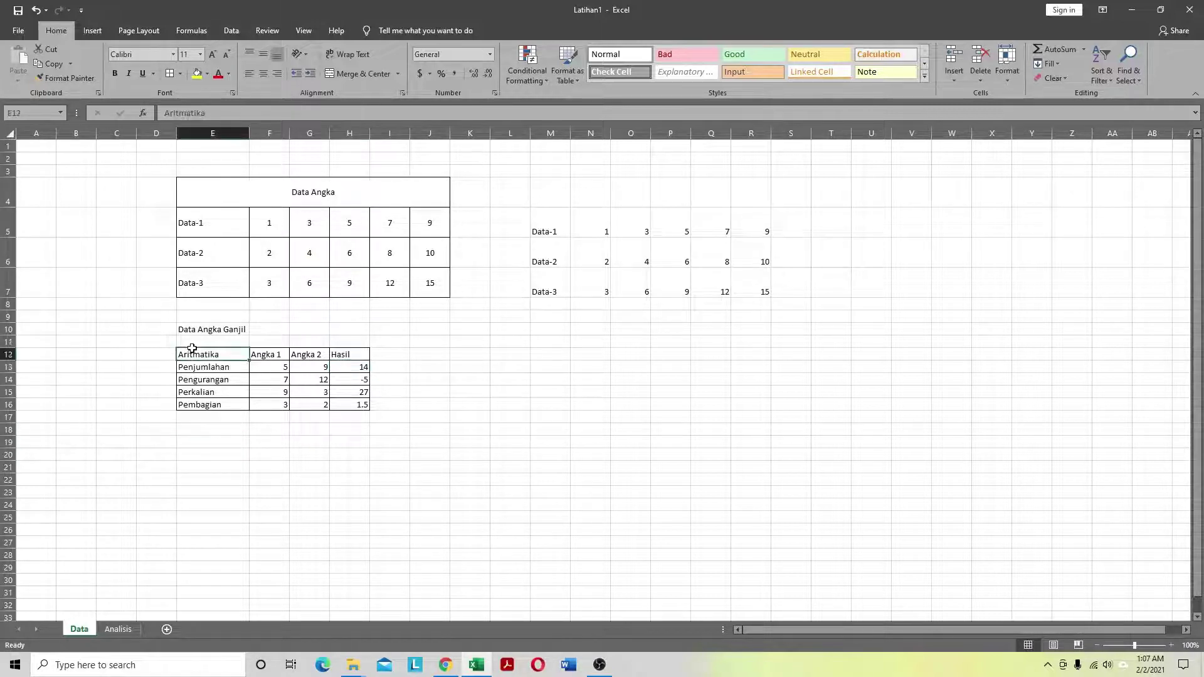
click(231, 415)
Step: Copy the whole arithmetic table E12:H16 and paste the duplicate starting at cell J12
drag(204, 354, 355, 402)
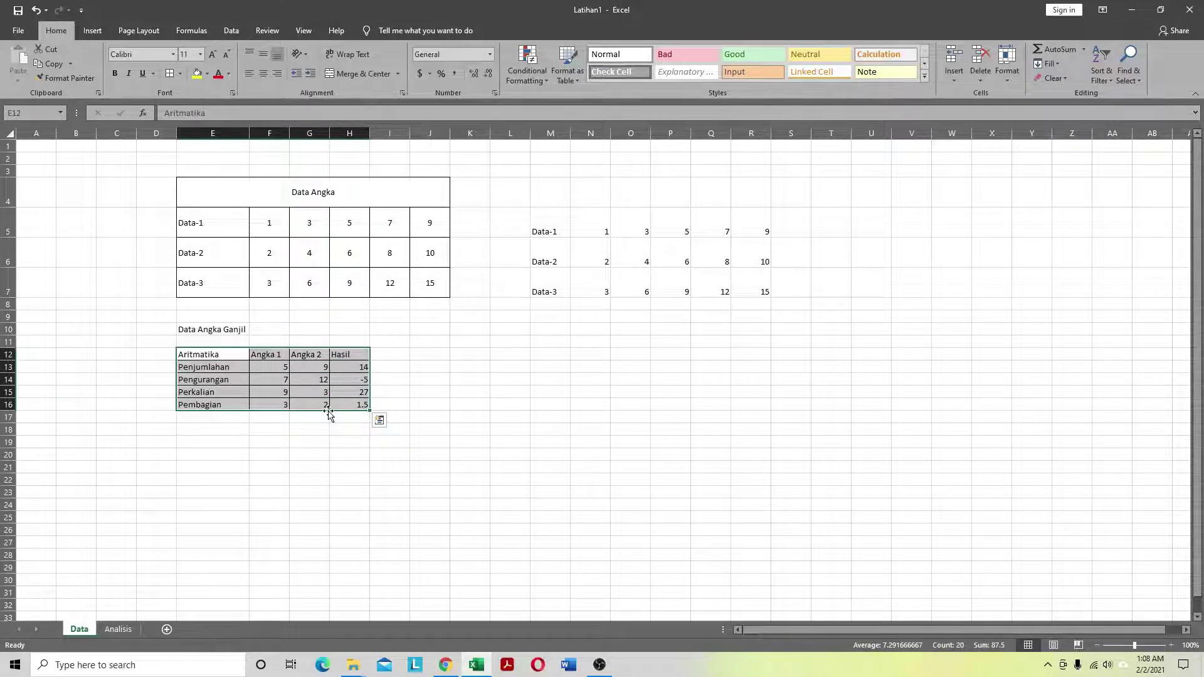
right_click(318, 365)
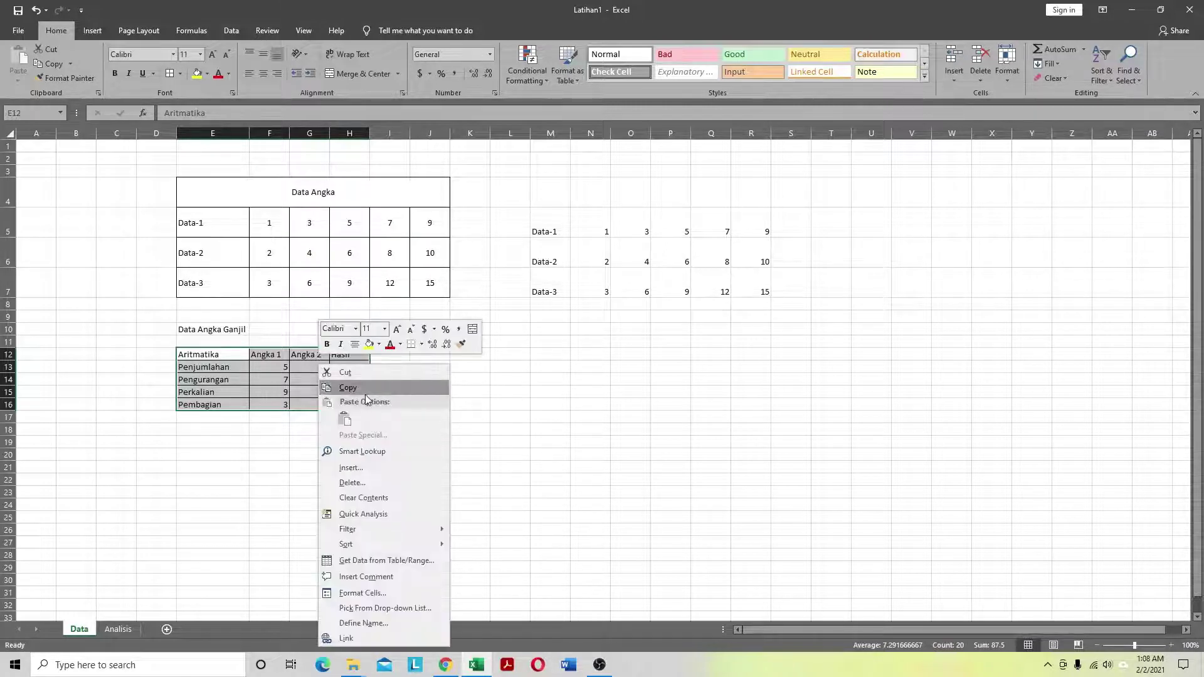
click(358, 387)
click(431, 355)
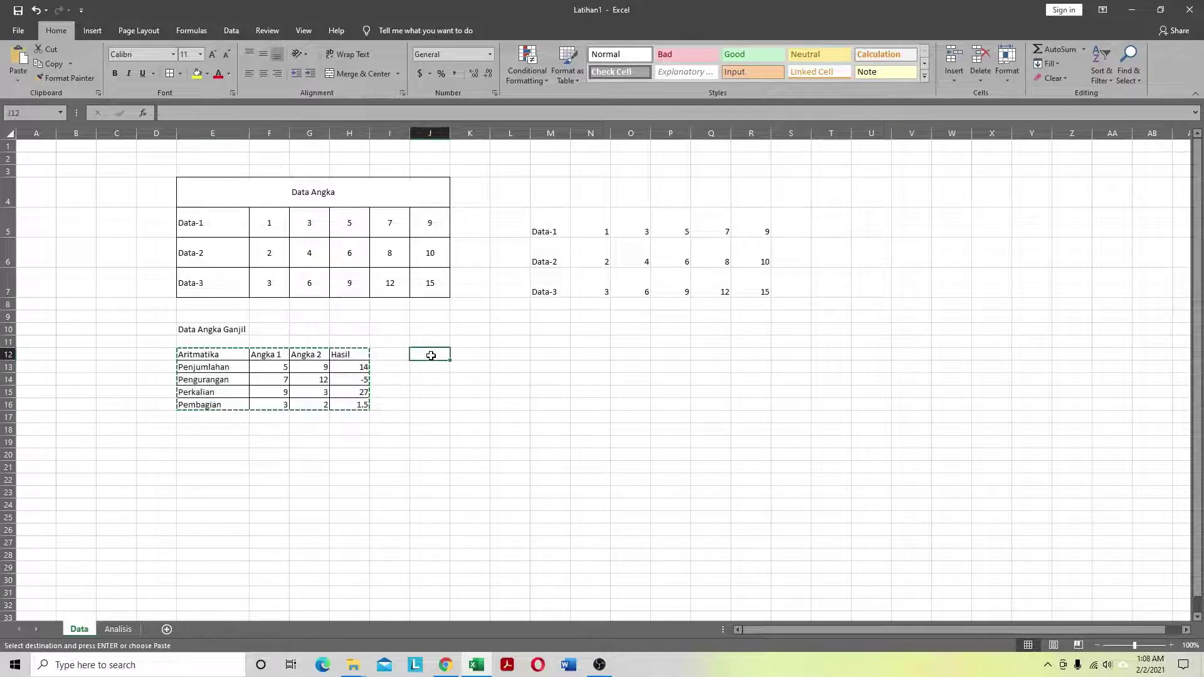
key(ctrl+v)
click(487, 479)
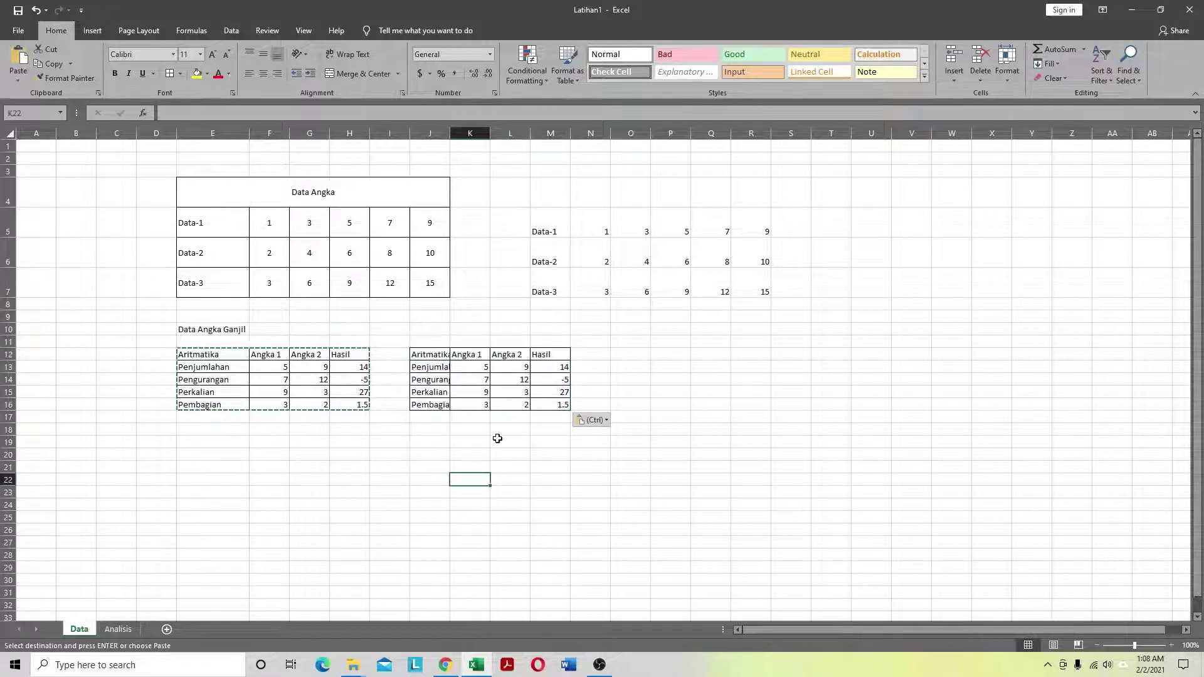
Step: Insert a blank column at column M, between Angka 2 and Hasil in the copied table
click(551, 355)
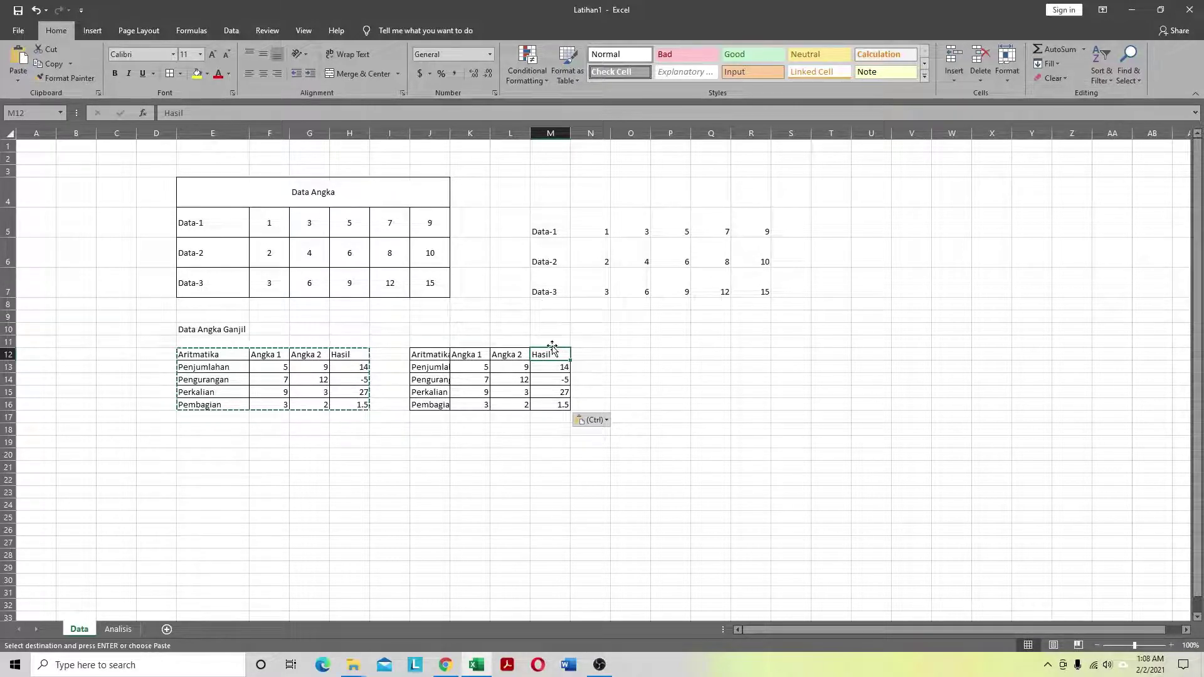
click(662, 389)
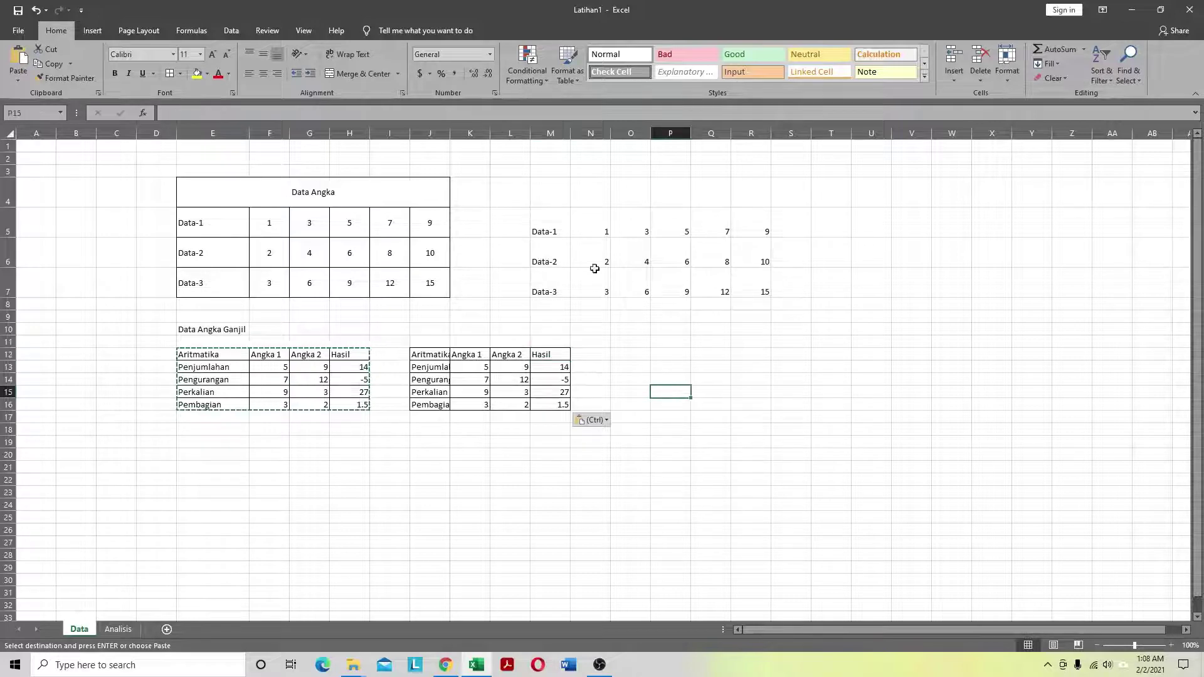
right_click(552, 130)
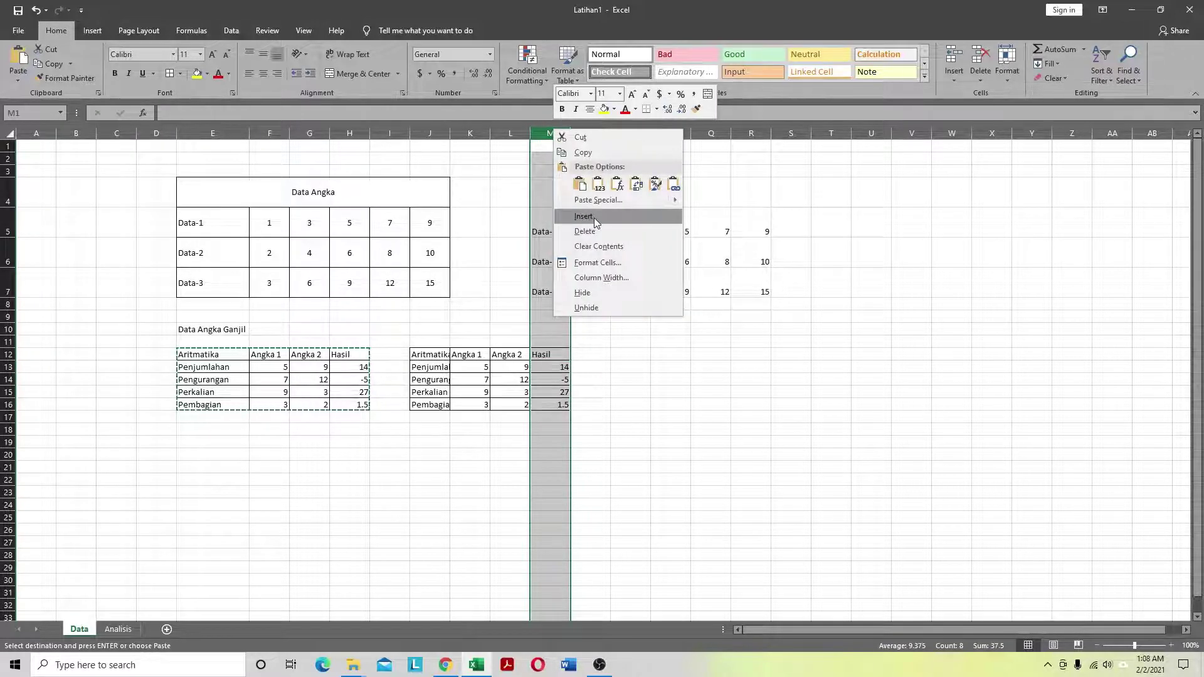
click(629, 432)
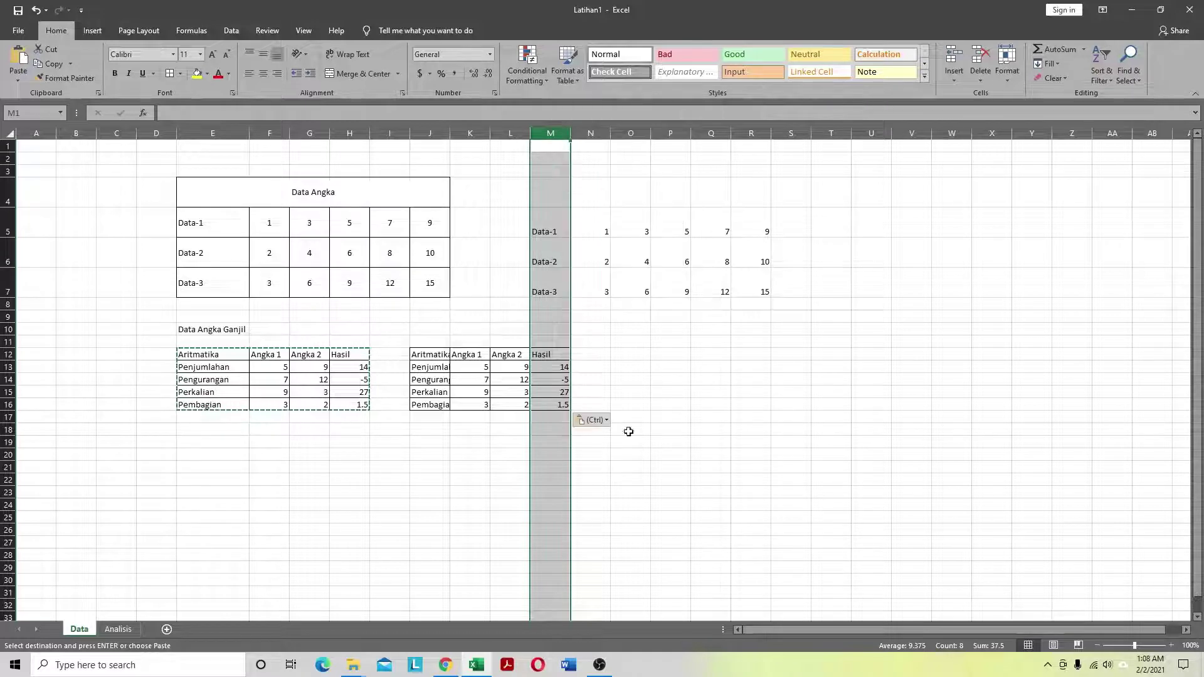
right_click(550, 129)
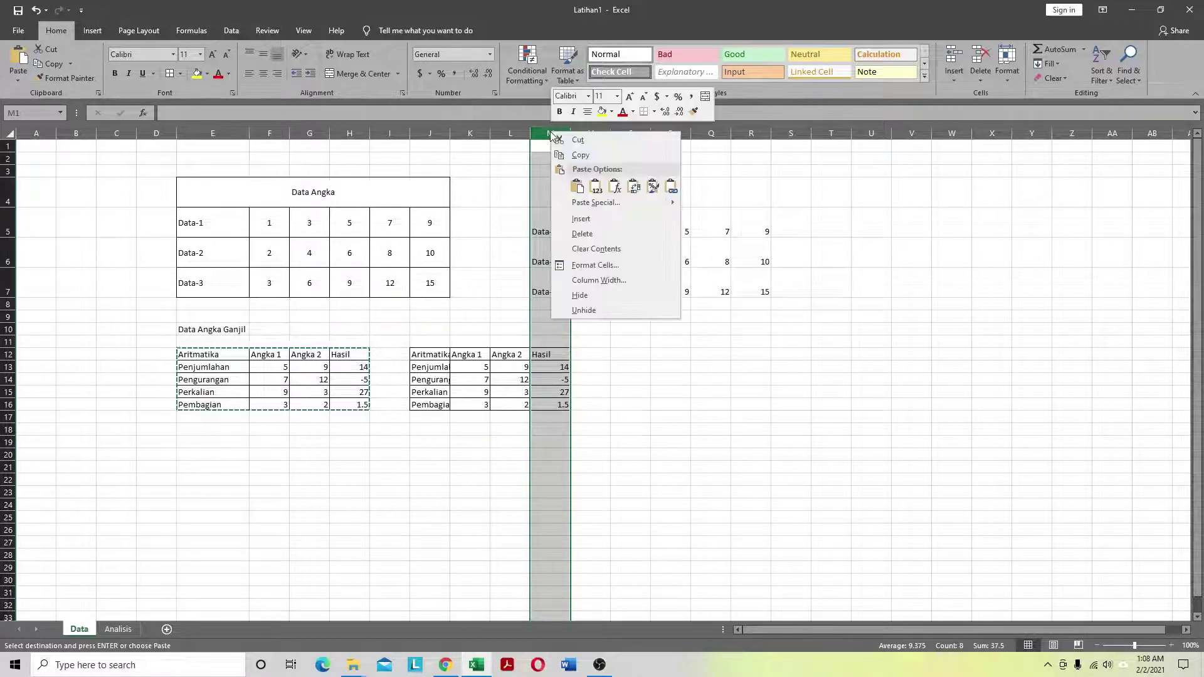
click(583, 221)
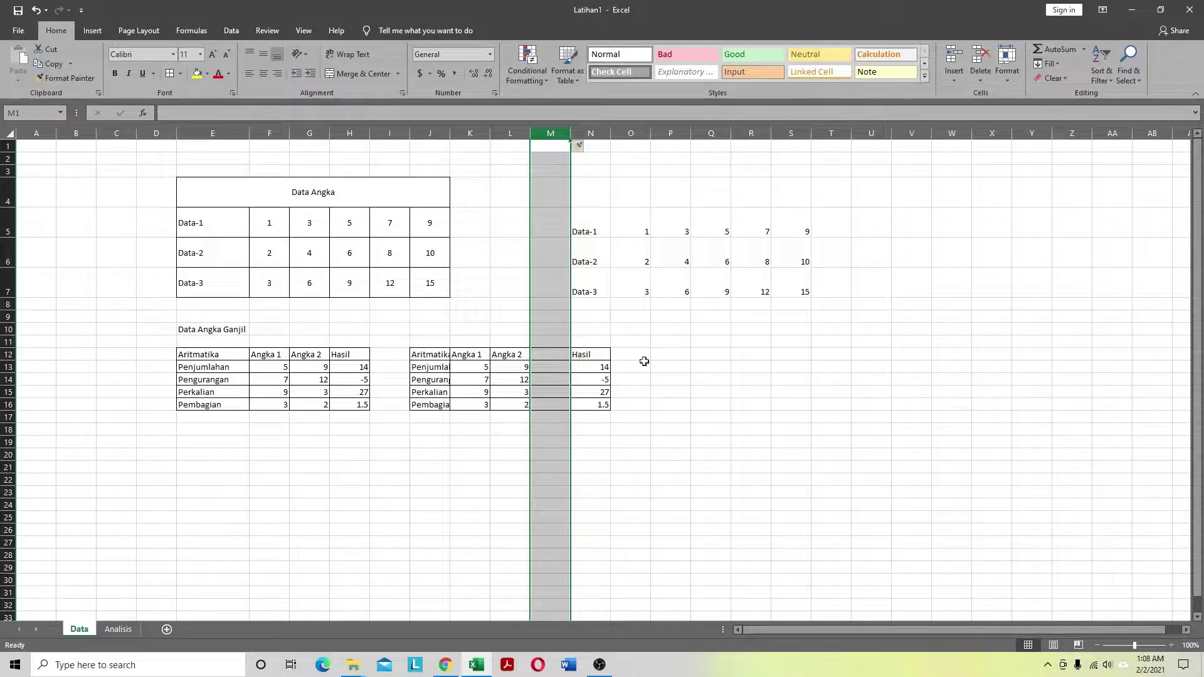
click(699, 488)
Step: Enter the header Angka 3 in cell M12 of the new column
click(550, 355)
text(A)
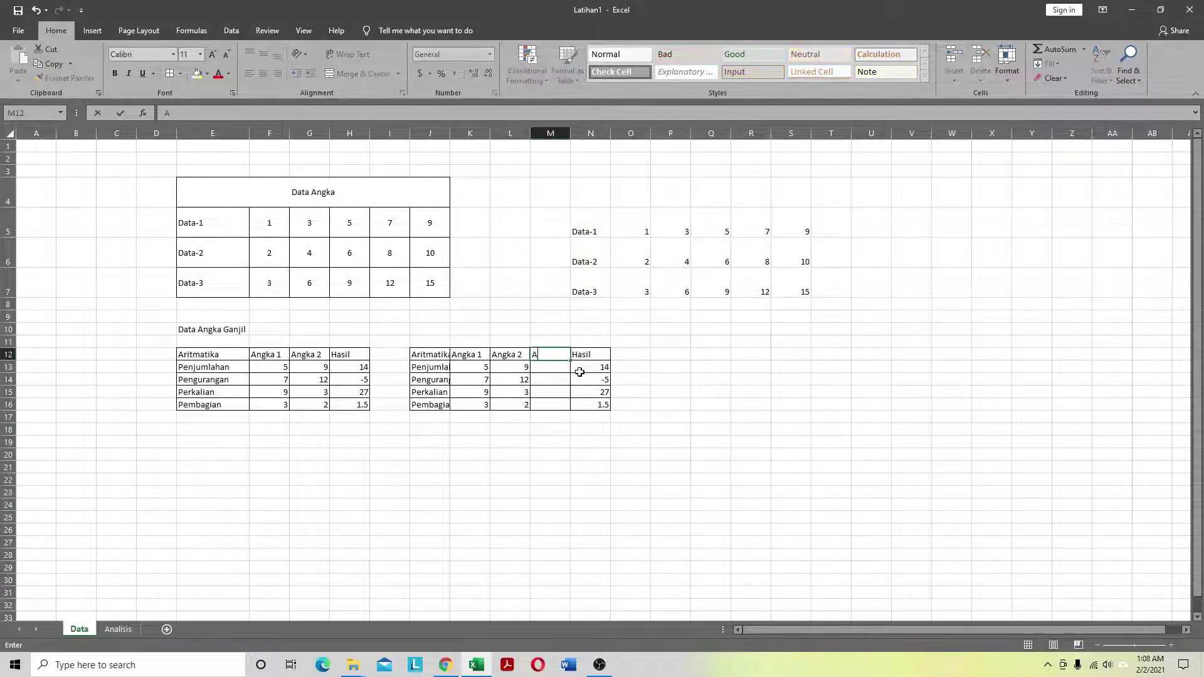
text(gngka 3)
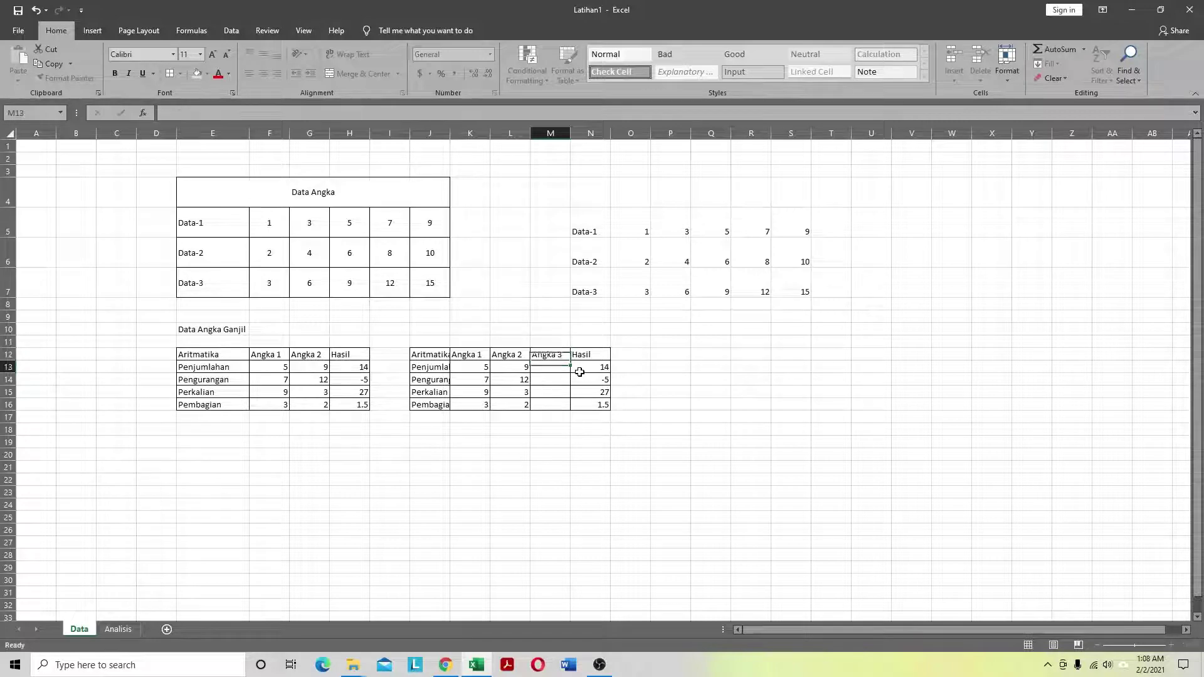
key(Return)
Step: Fill the Angka 3 column, M13 to M16, with the values 4, 6, 9 and 10
text(4)
key(Return)
text(6)
key(Return)
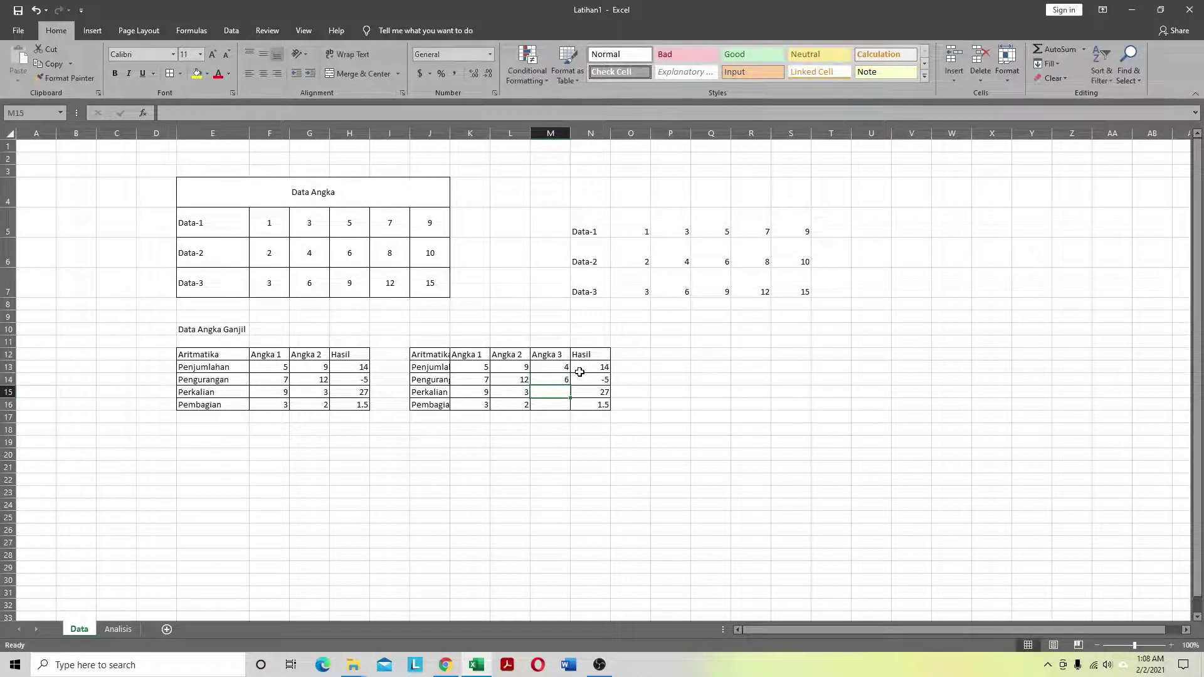
text(9)
key(Return)
text(10)
key(Return)
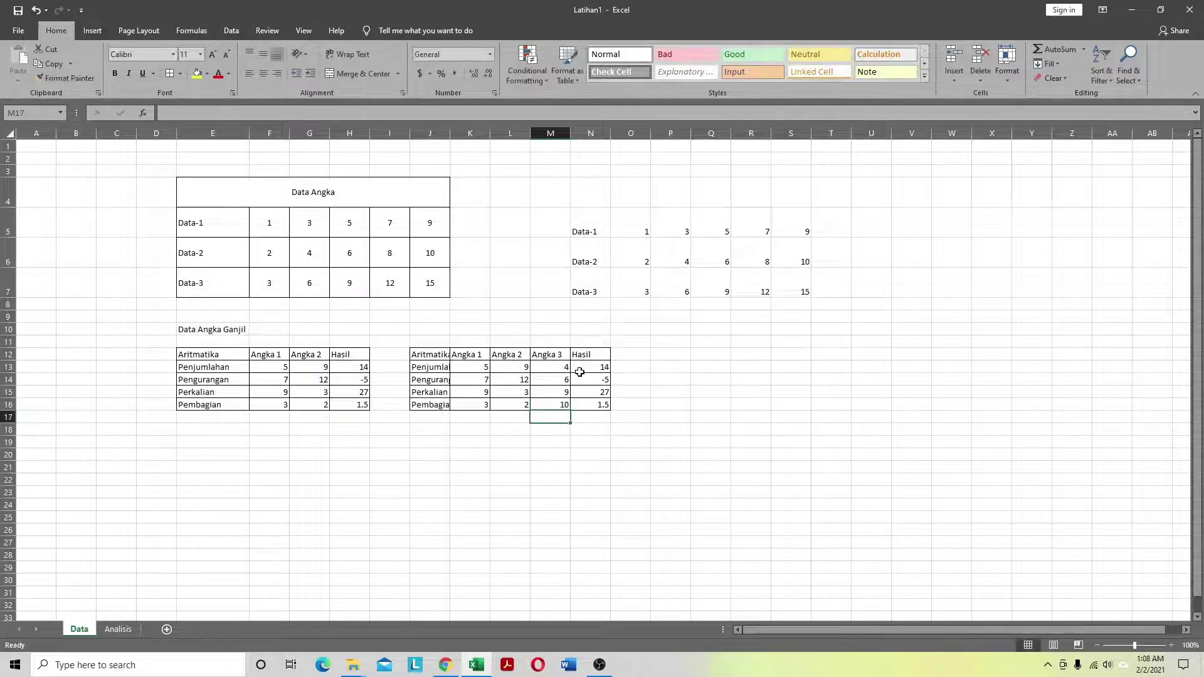
click(607, 556)
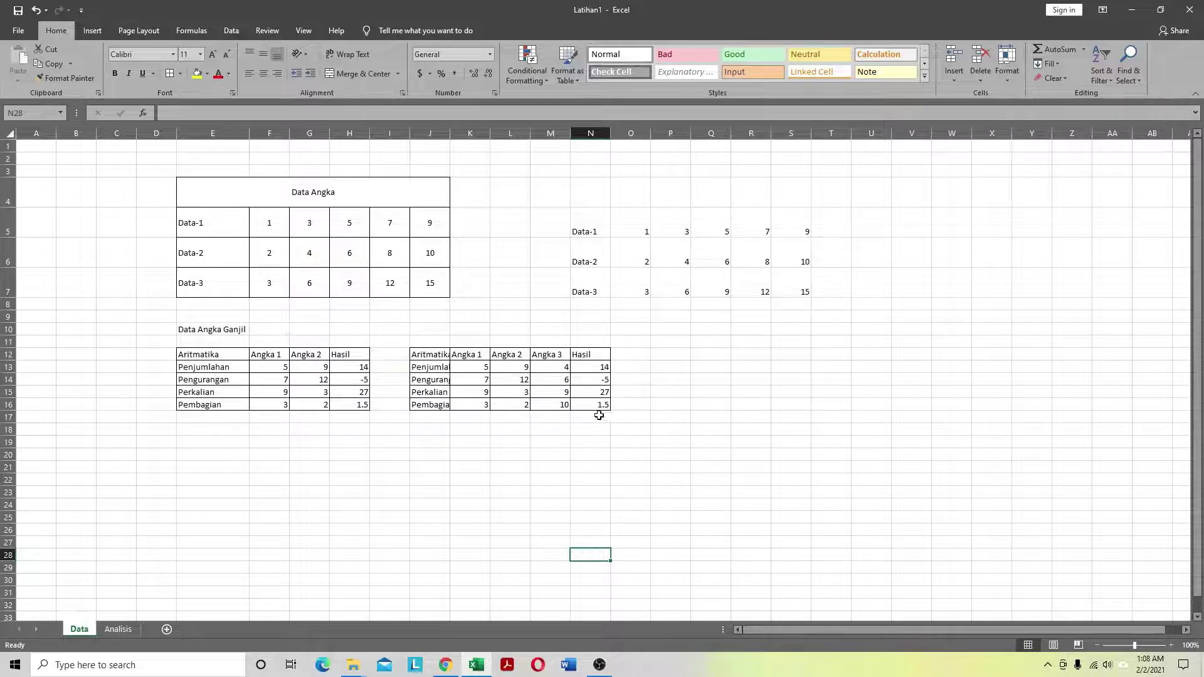
Step: Autofit the width of column J to the Aritmatika labels of the copied table
click(595, 365)
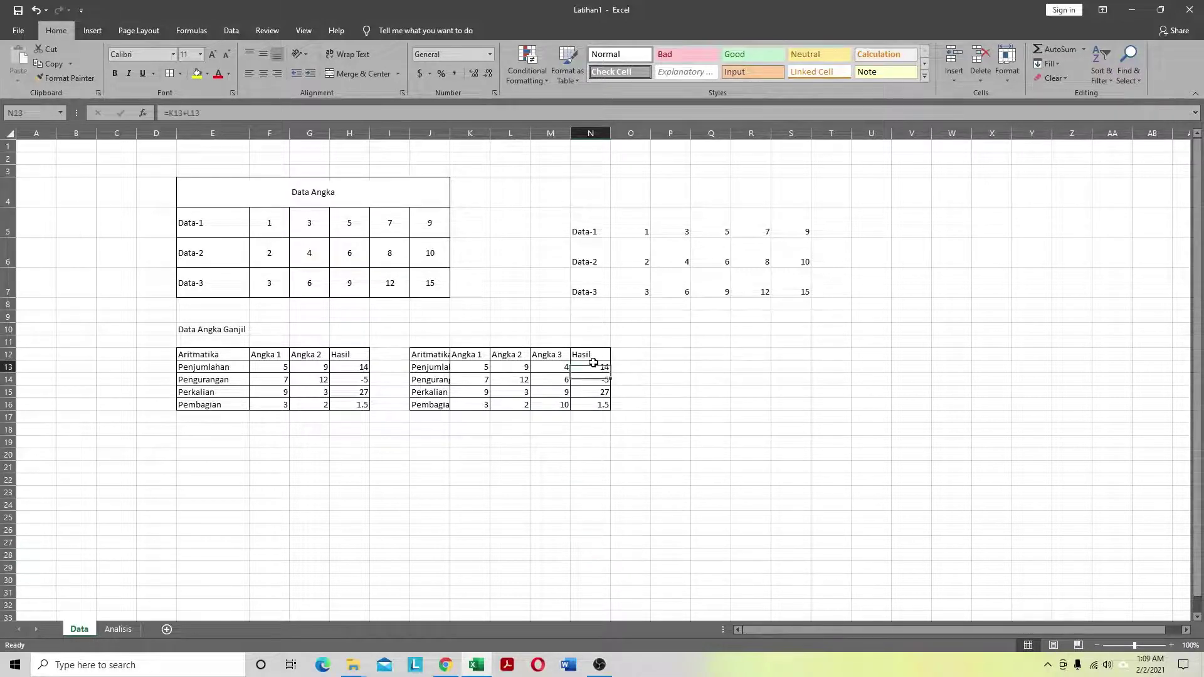
double_click(451, 130)
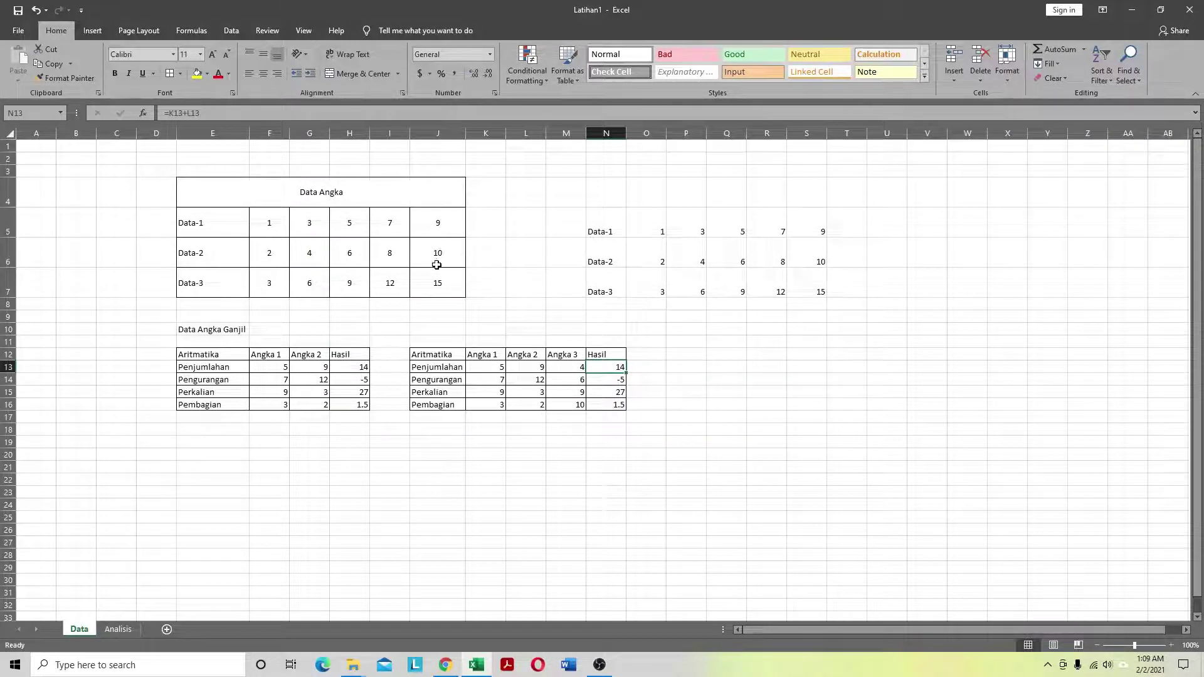
click(469, 452)
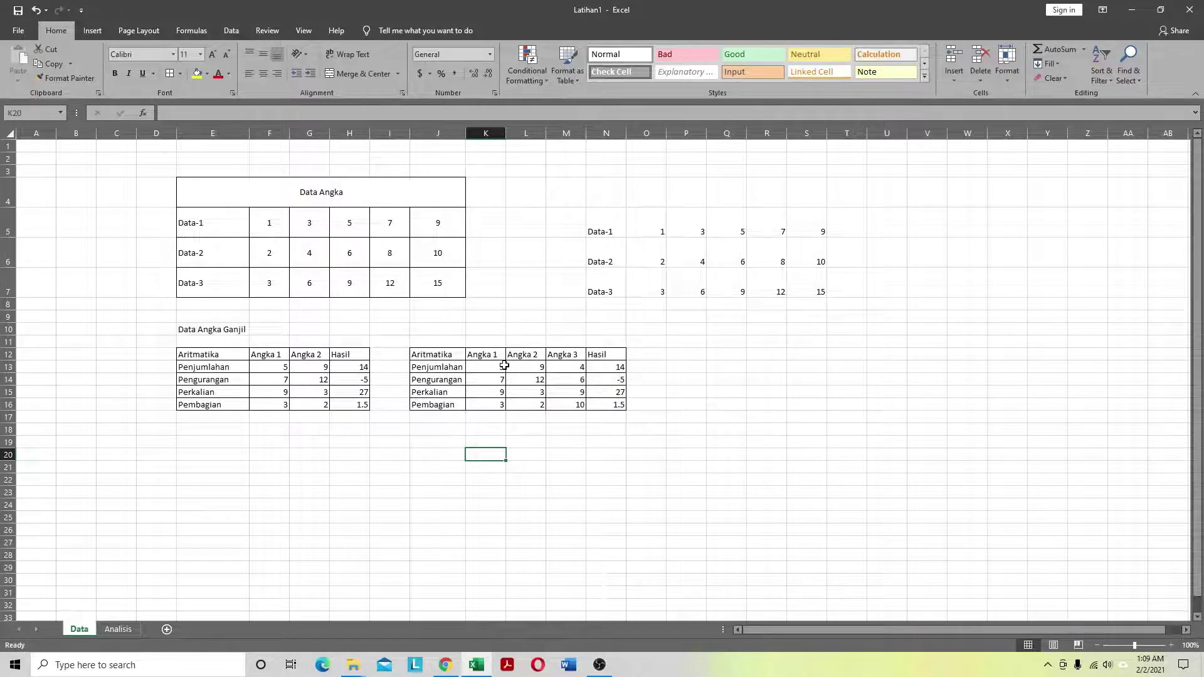
Step: Replace the Penjumlahan result in N13 with a formula adding all three numbers, =K13+L13+M13
click(614, 368)
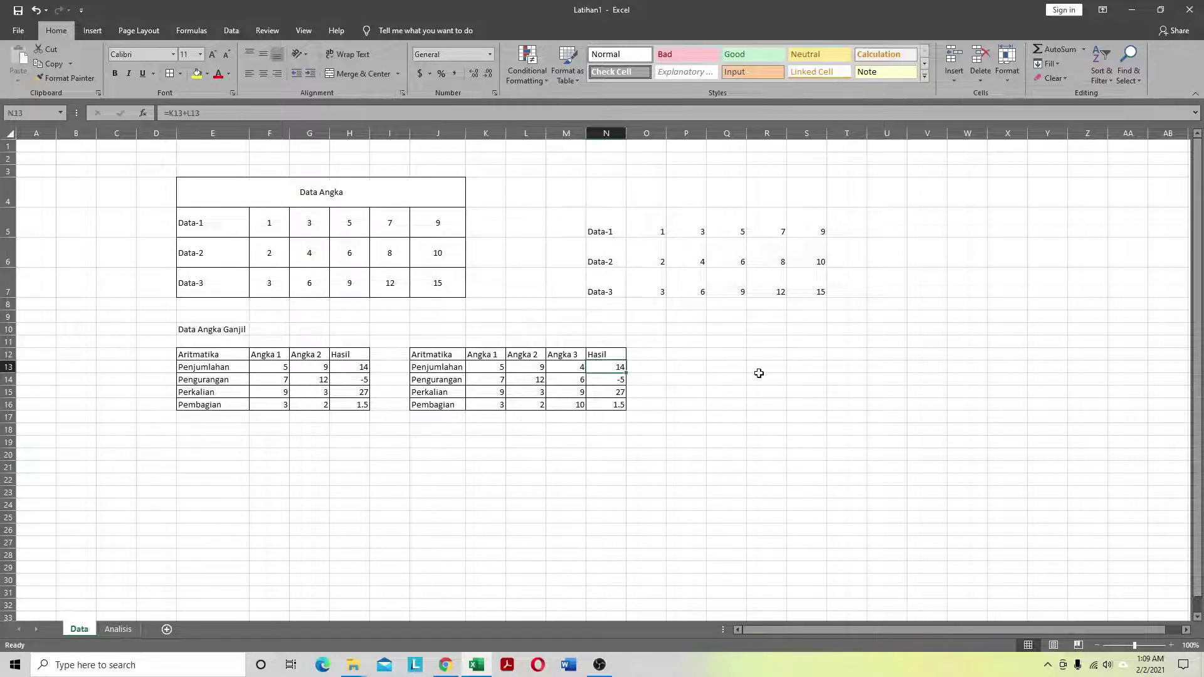
text(=)
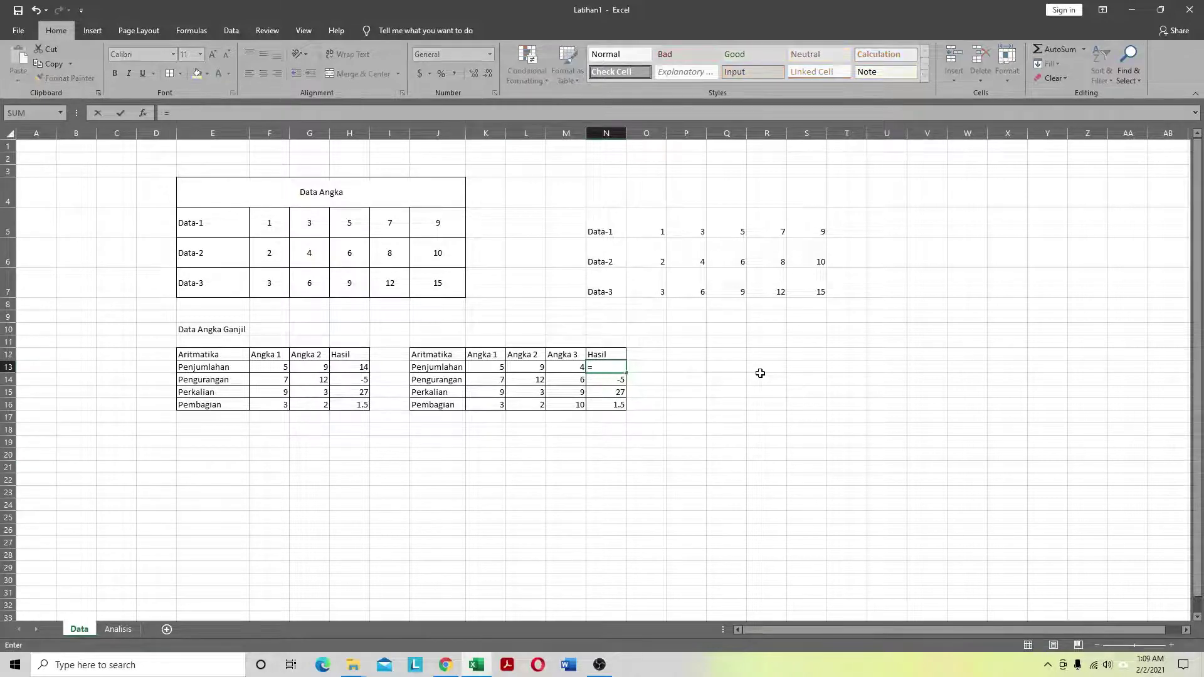
click(488, 369)
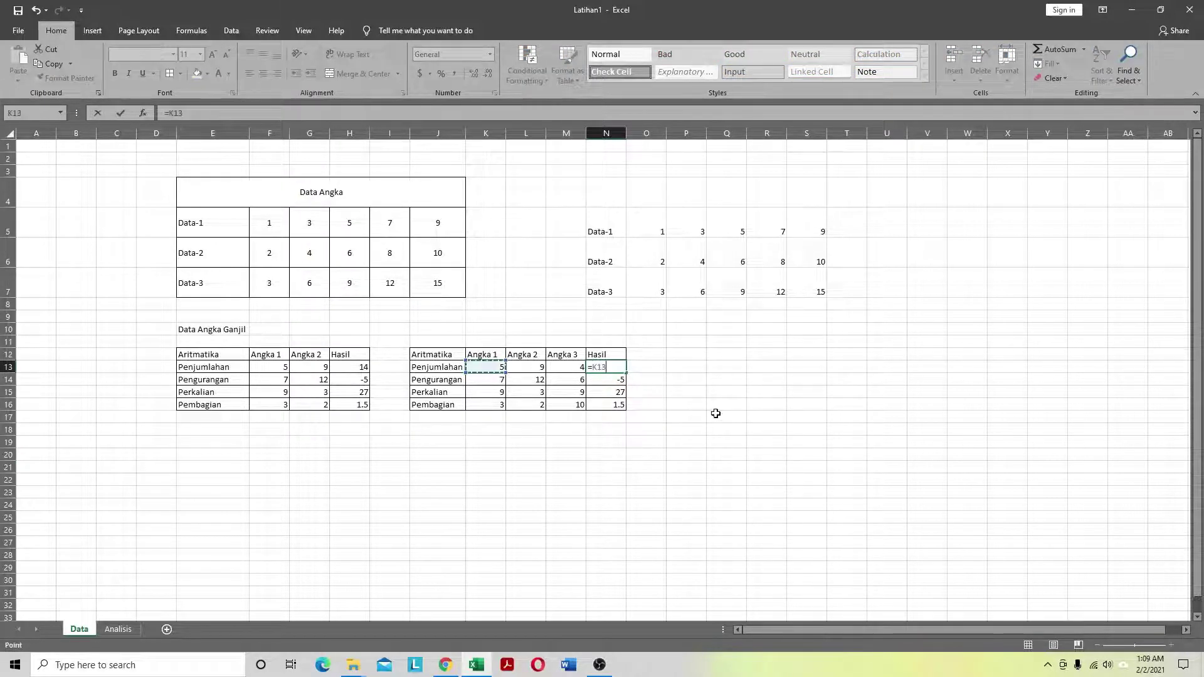
text(+)
click(540, 368)
text(+)
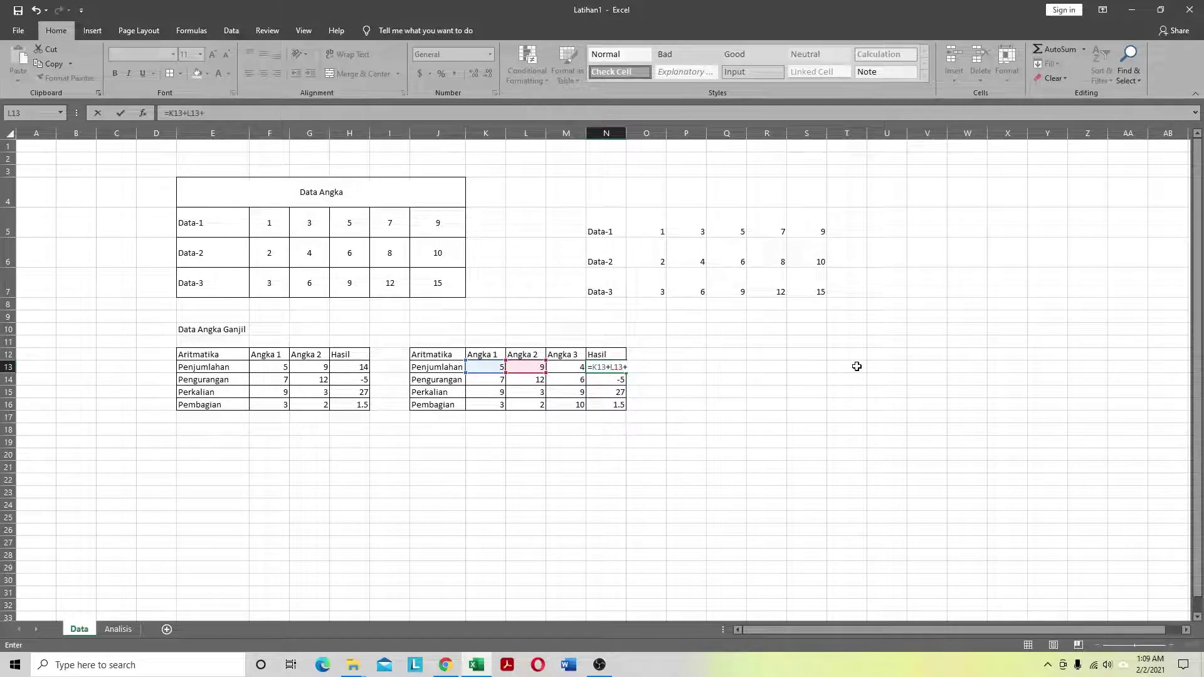
click(572, 369)
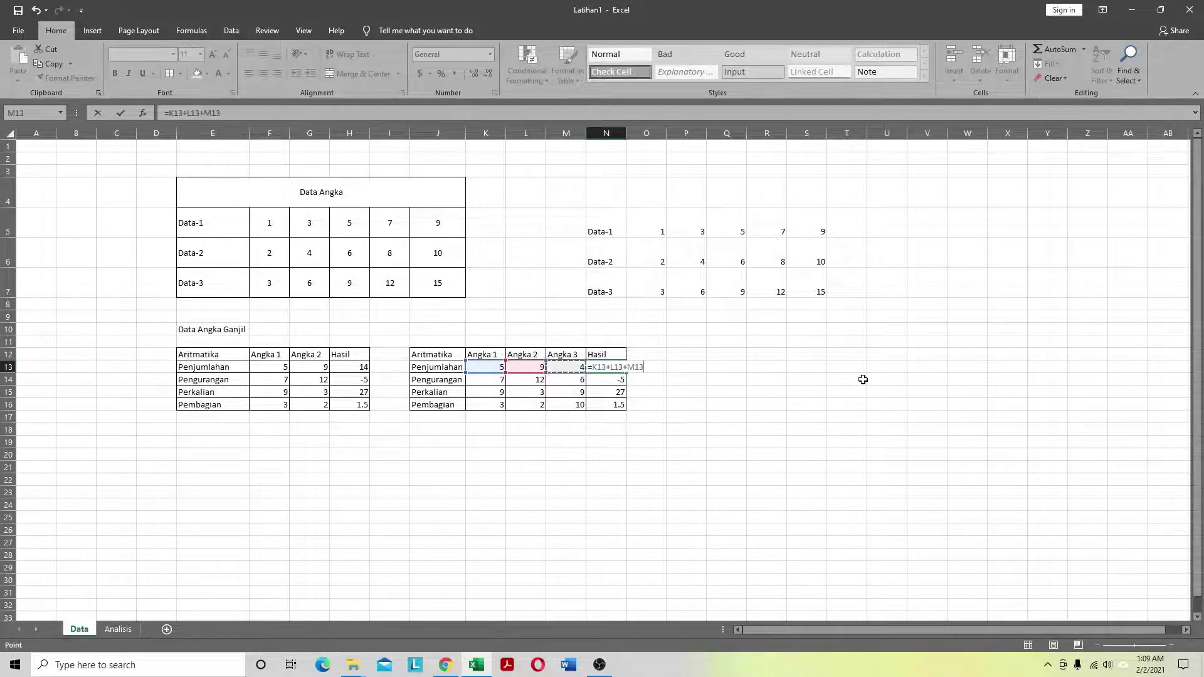
key(Return)
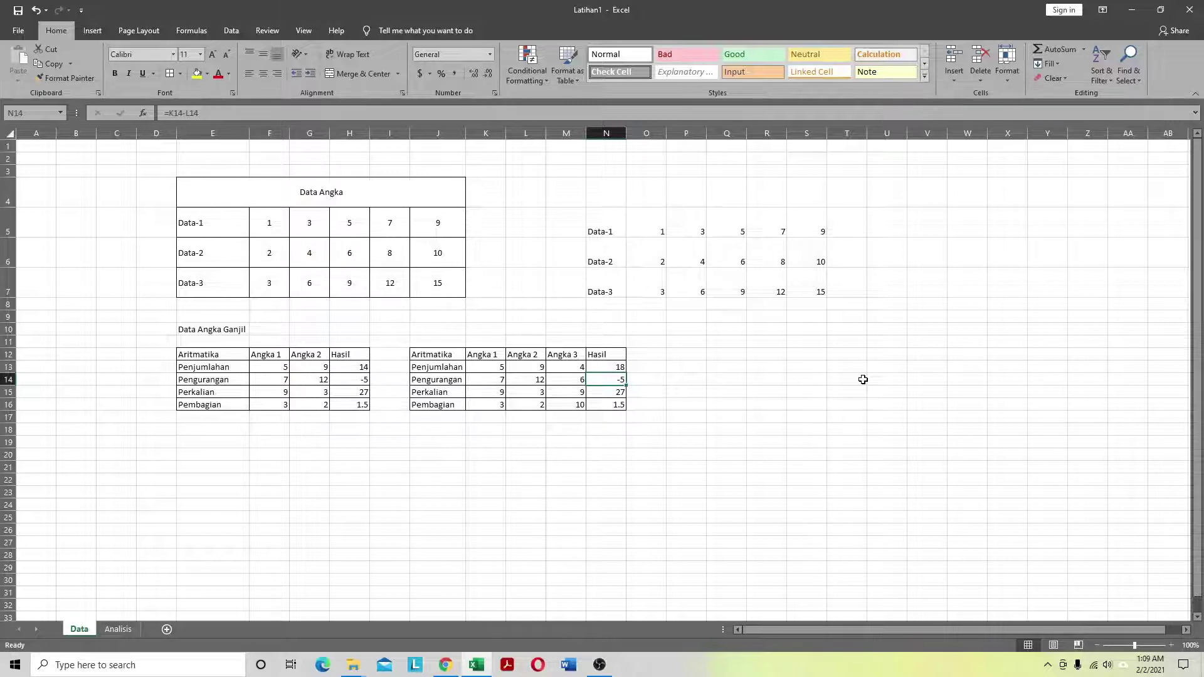
Step: Replace the Pengurangan result in N14 with the three-number subtraction formula =K14-L14-M14
text(=)
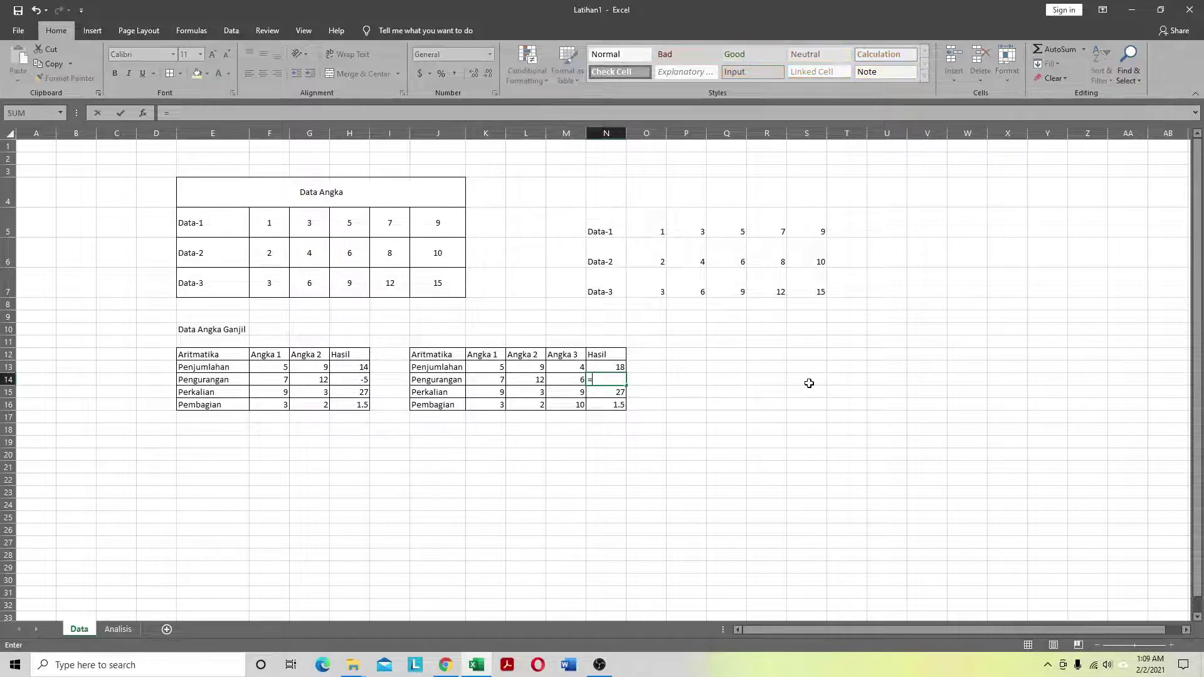
click(496, 379)
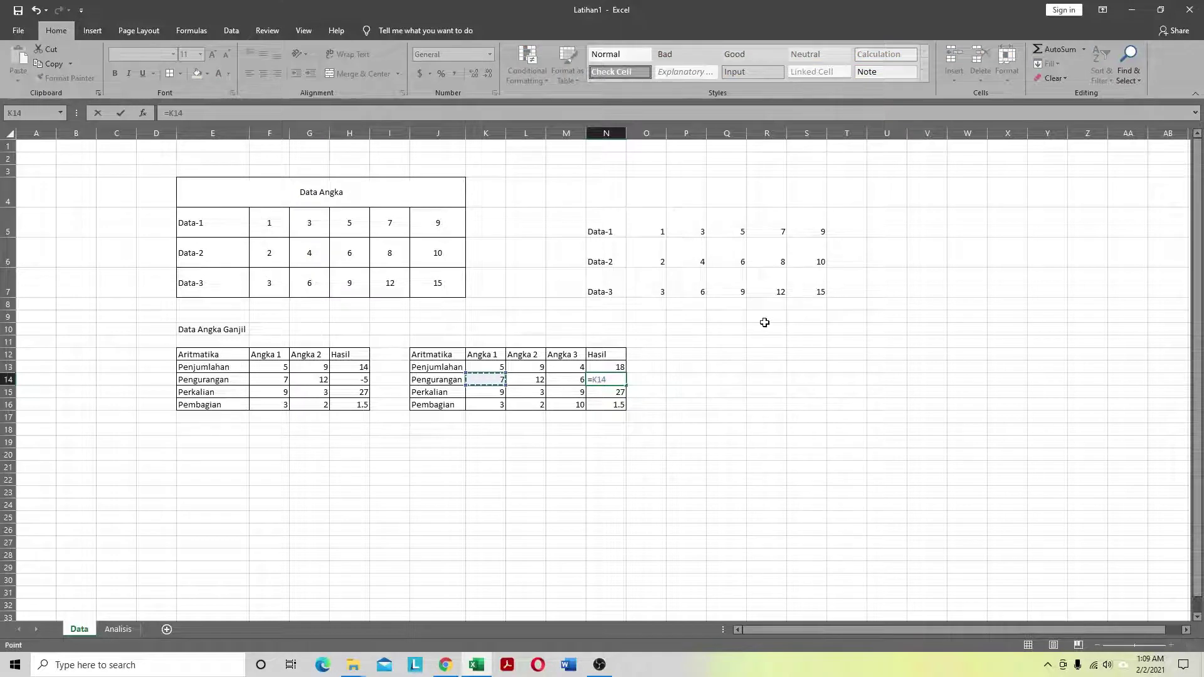
text(-)
click(535, 381)
text(-)
click(568, 381)
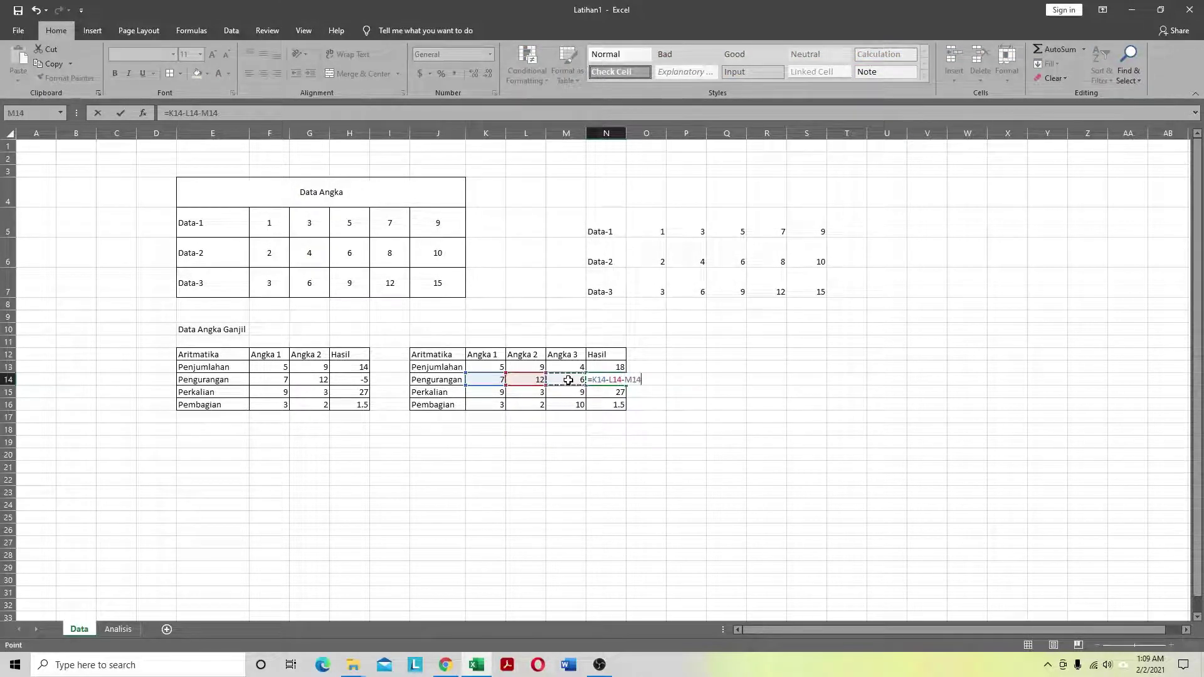
key(Return)
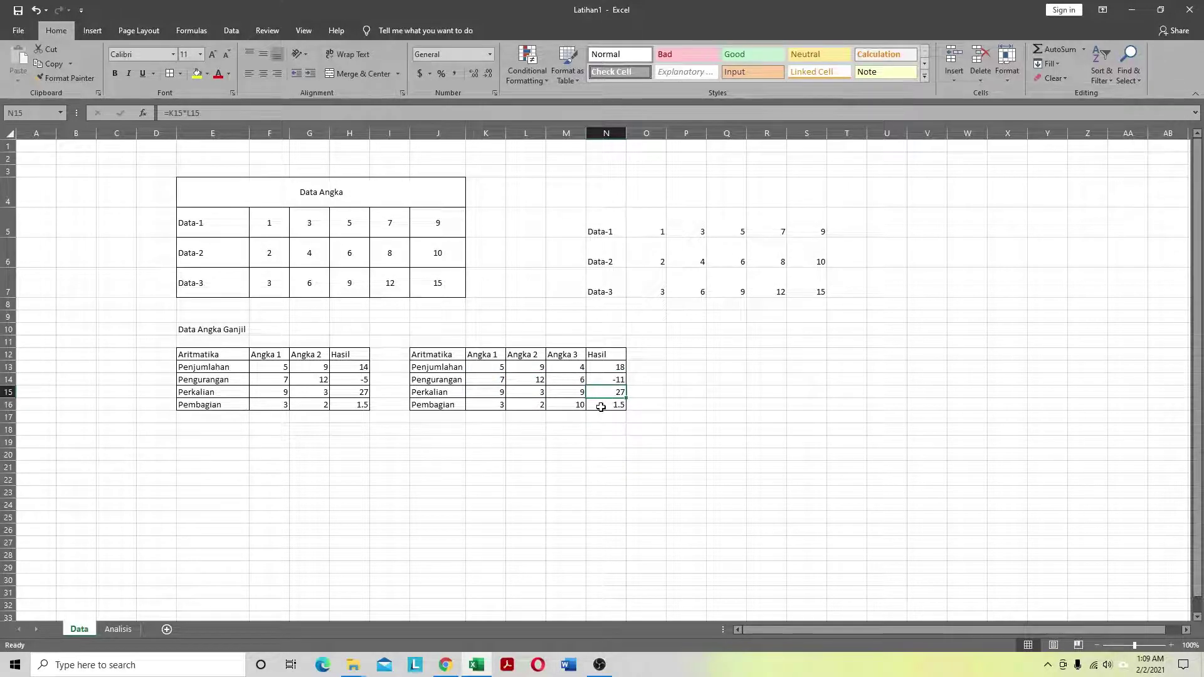
Step: Replace the Perkalian result in N15 with the three-number multiplication formula =K15*L15*M15
text(=)
click(496, 393)
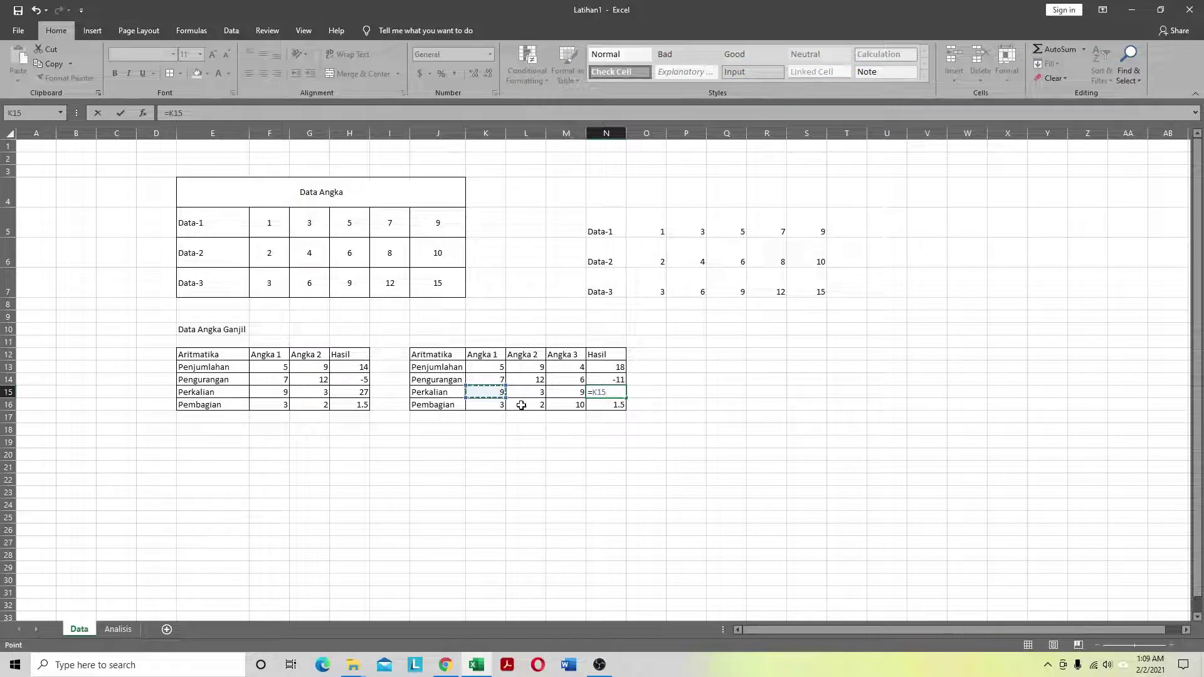
text(*)
click(521, 392)
text(*)
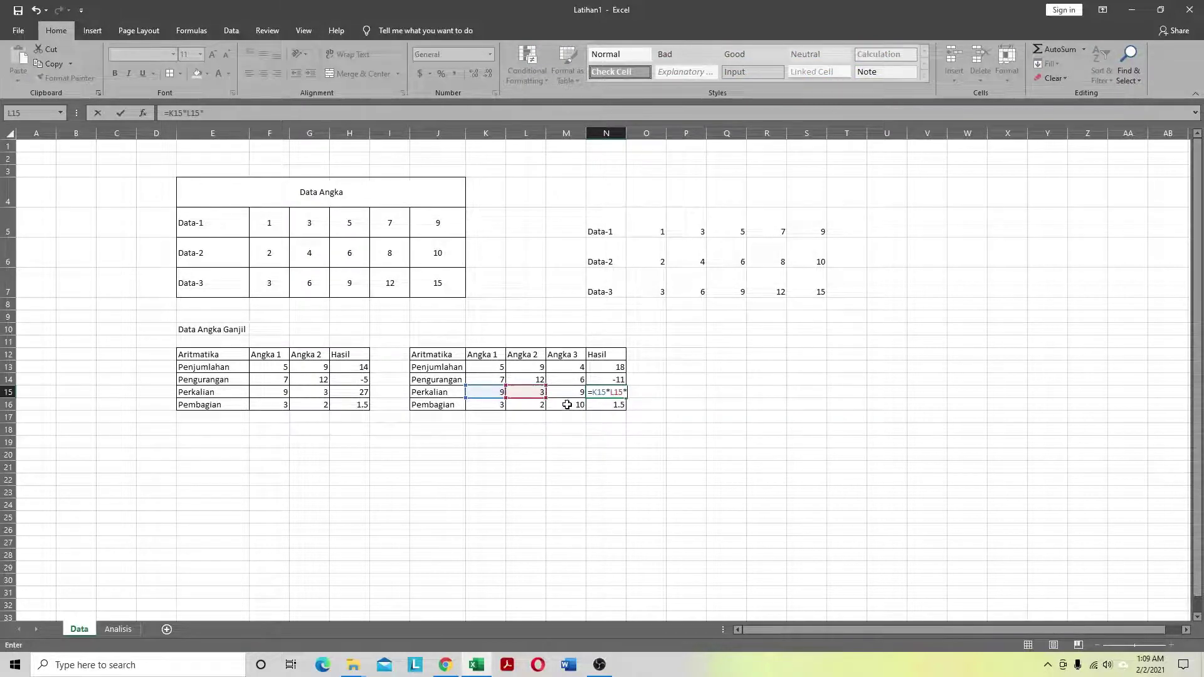
click(568, 392)
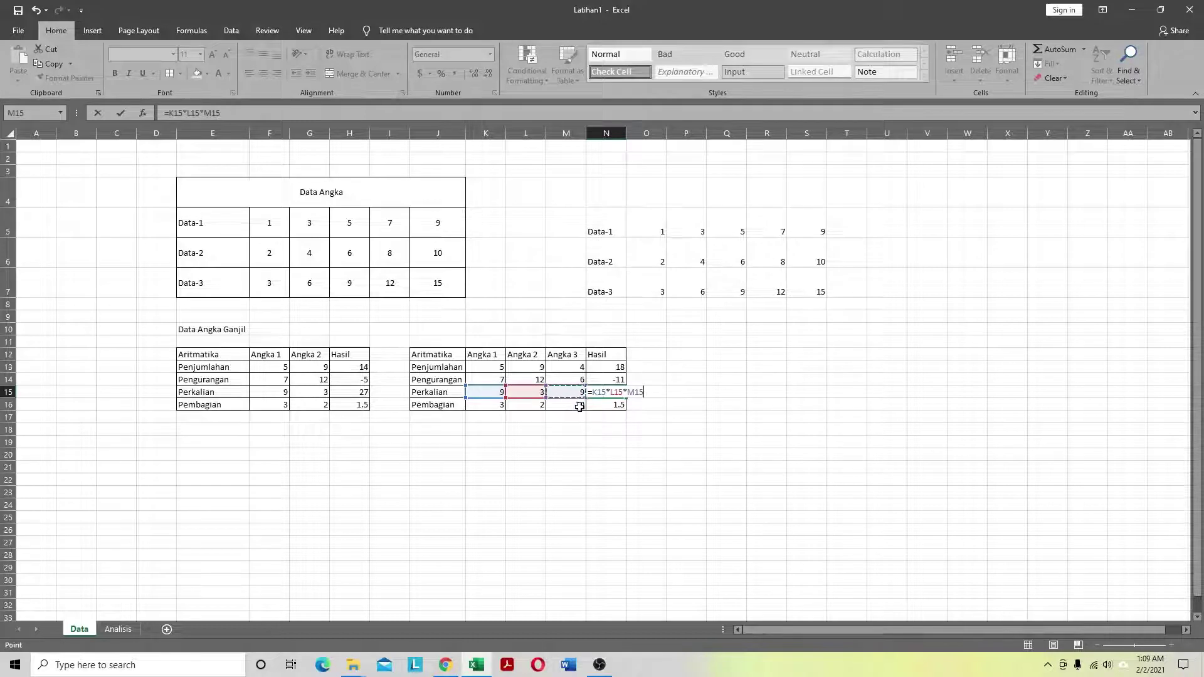
key(Return)
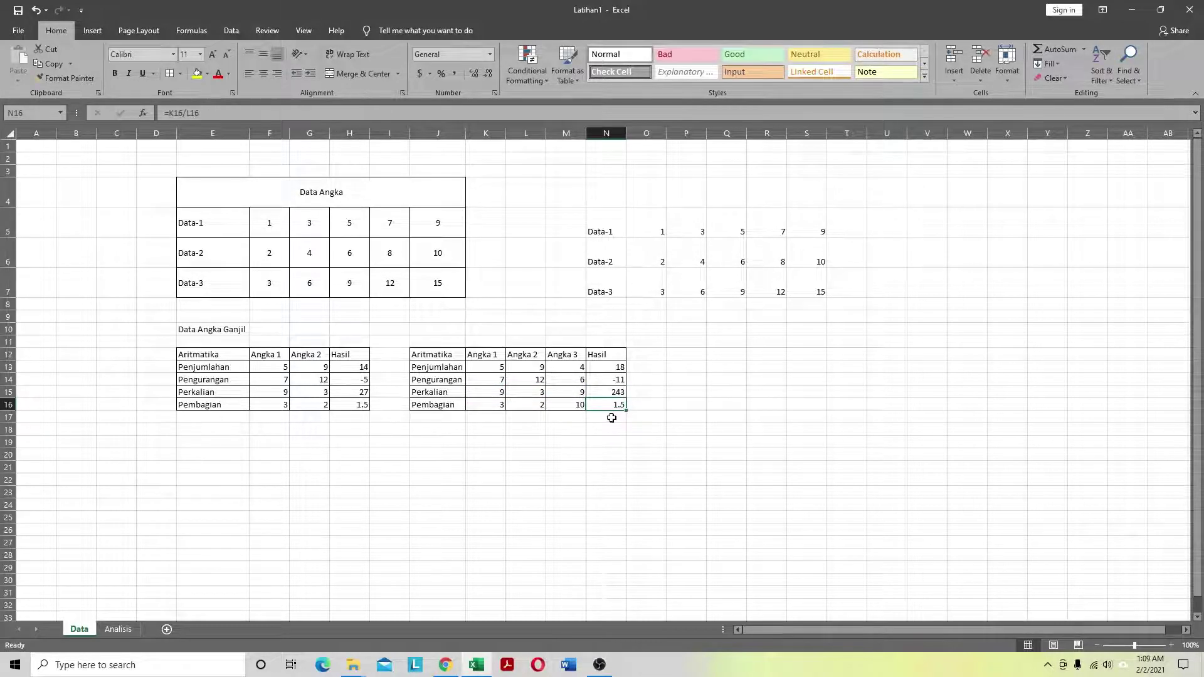
Step: Replace the Pembagian result in N16 with a formula dividing K16 by L16 and by M16
text(=)
click(501, 406)
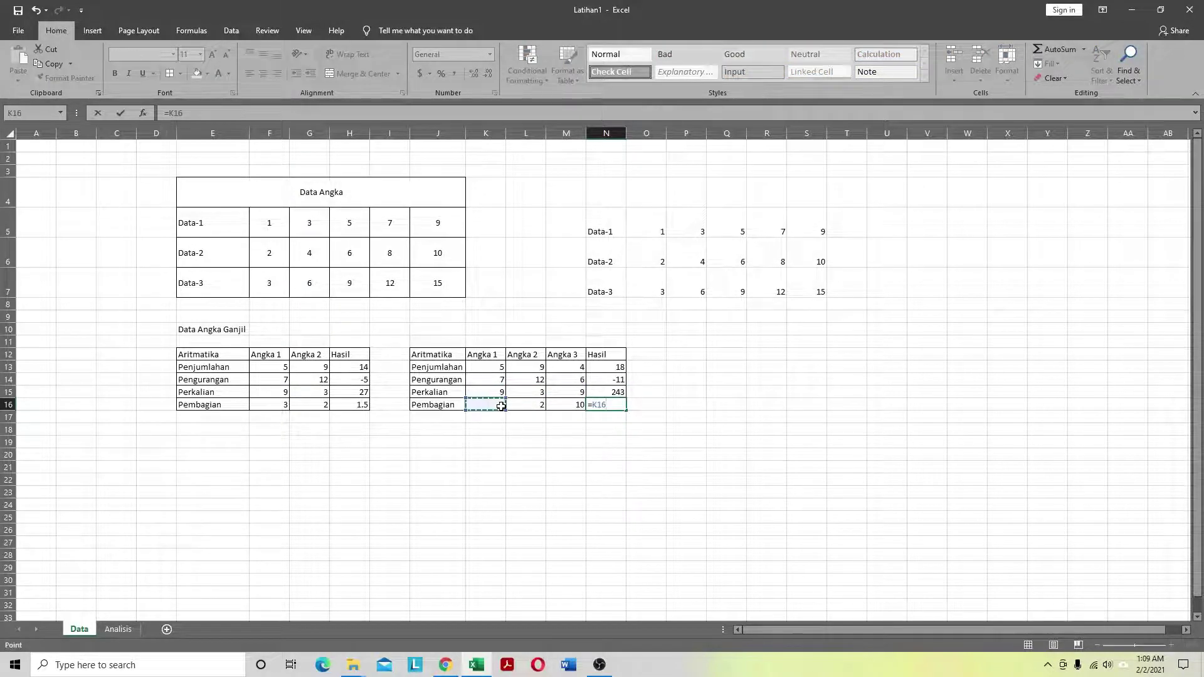
text(/)
click(541, 405)
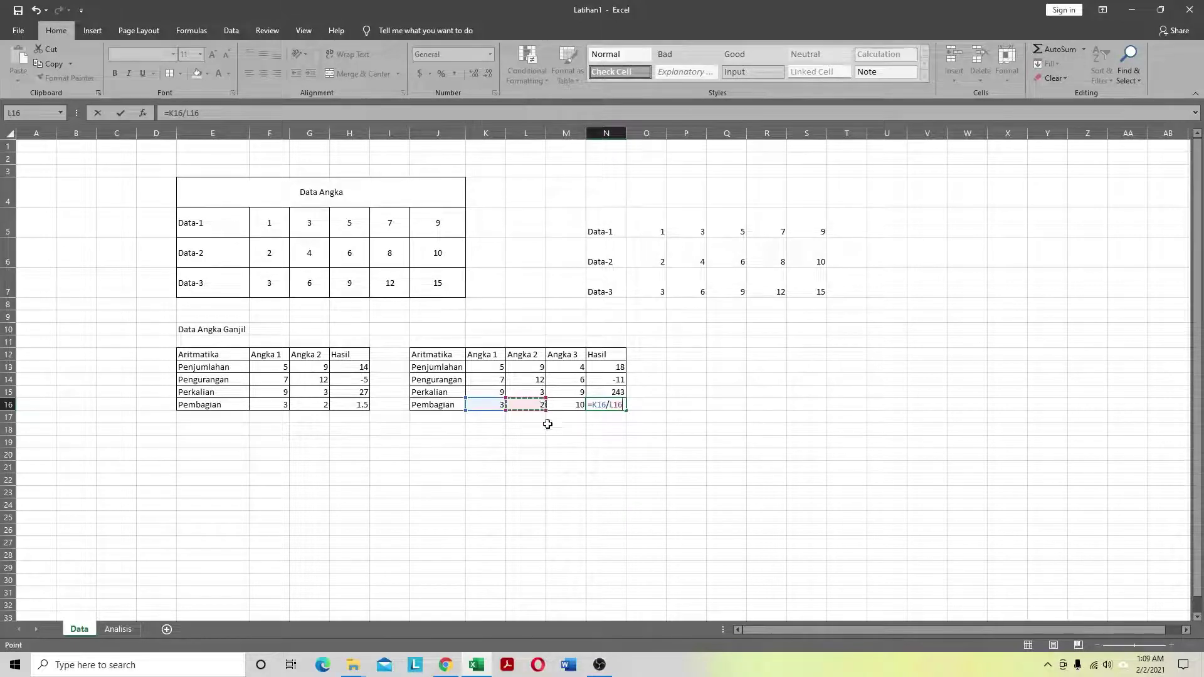
text(/)
click(571, 405)
key(Return)
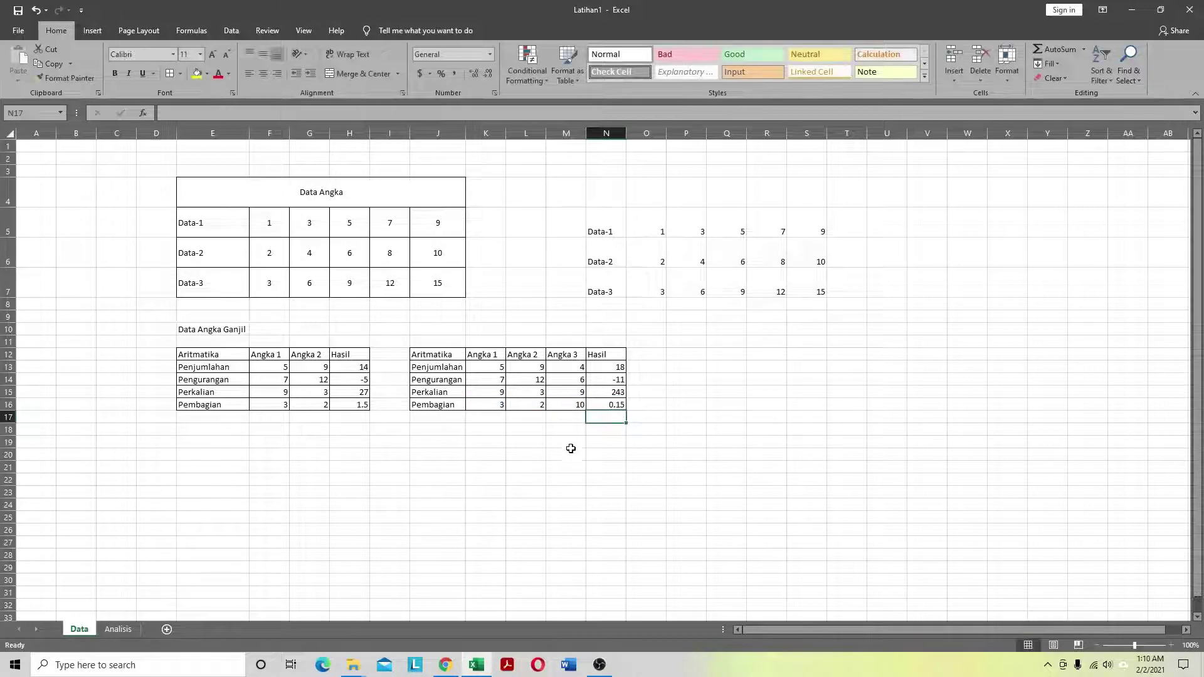
click(526, 455)
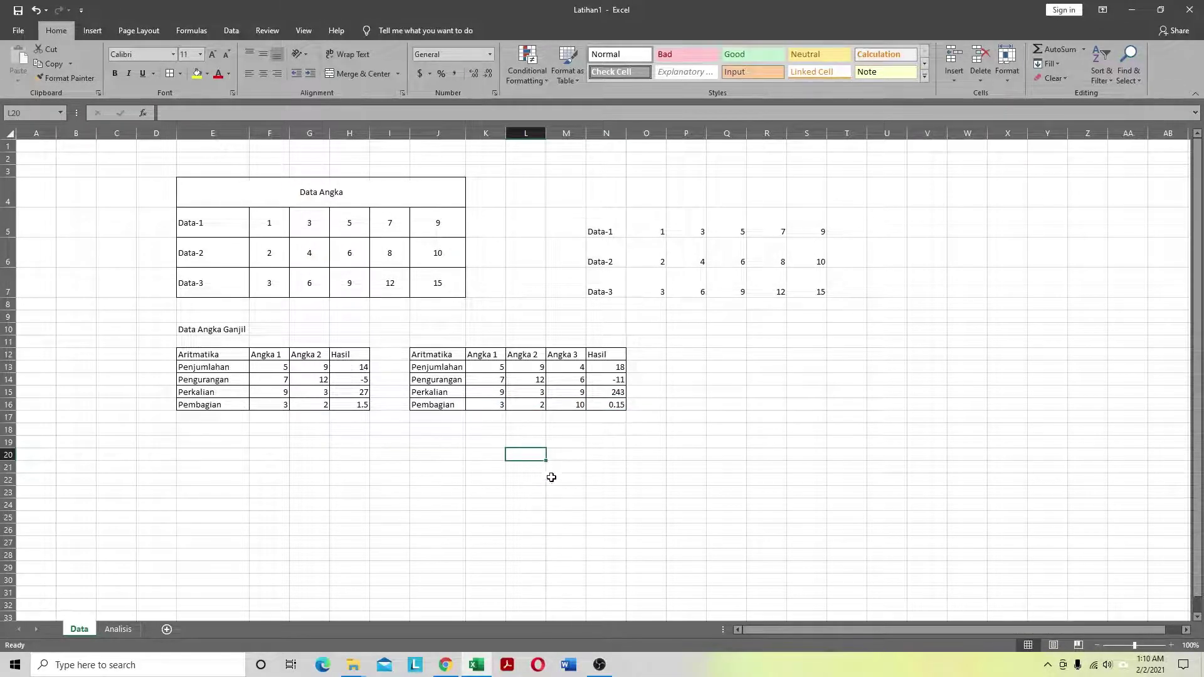
Step: Enter the expression 5 + 4 * 6 - 2 as text in cell G19 and widen column G slightly to fit it
click(303, 456)
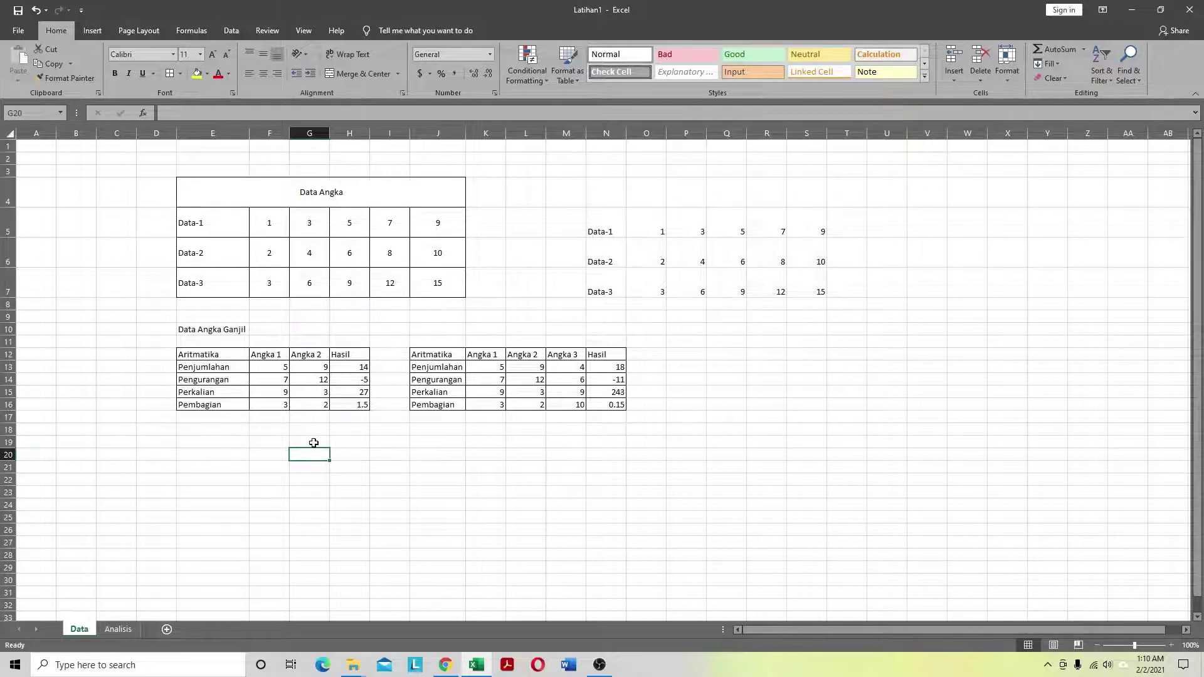
click(314, 443)
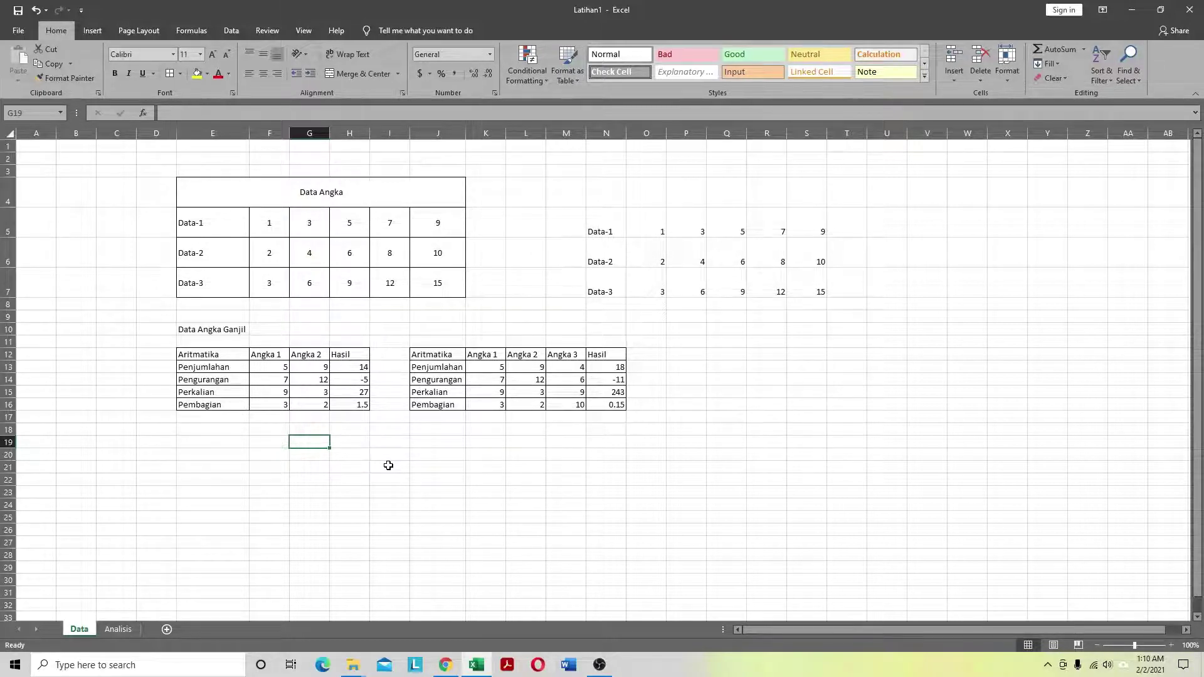
text(5)
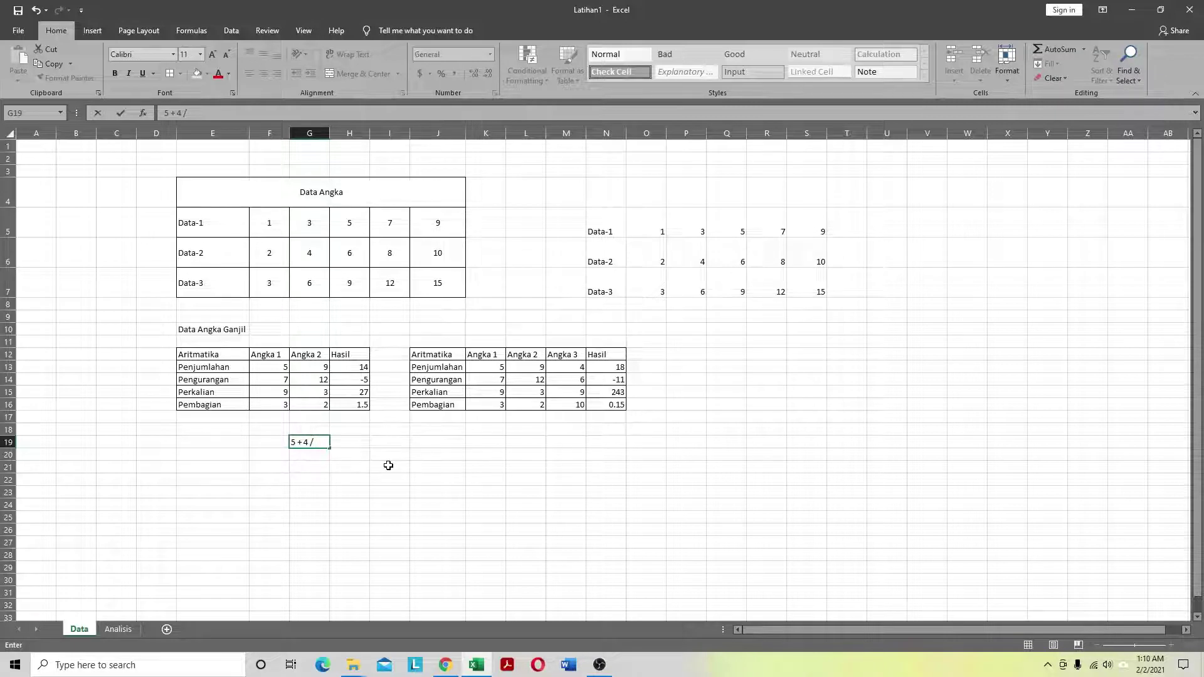
text(+ 4 * 6 - 2)
key(Return)
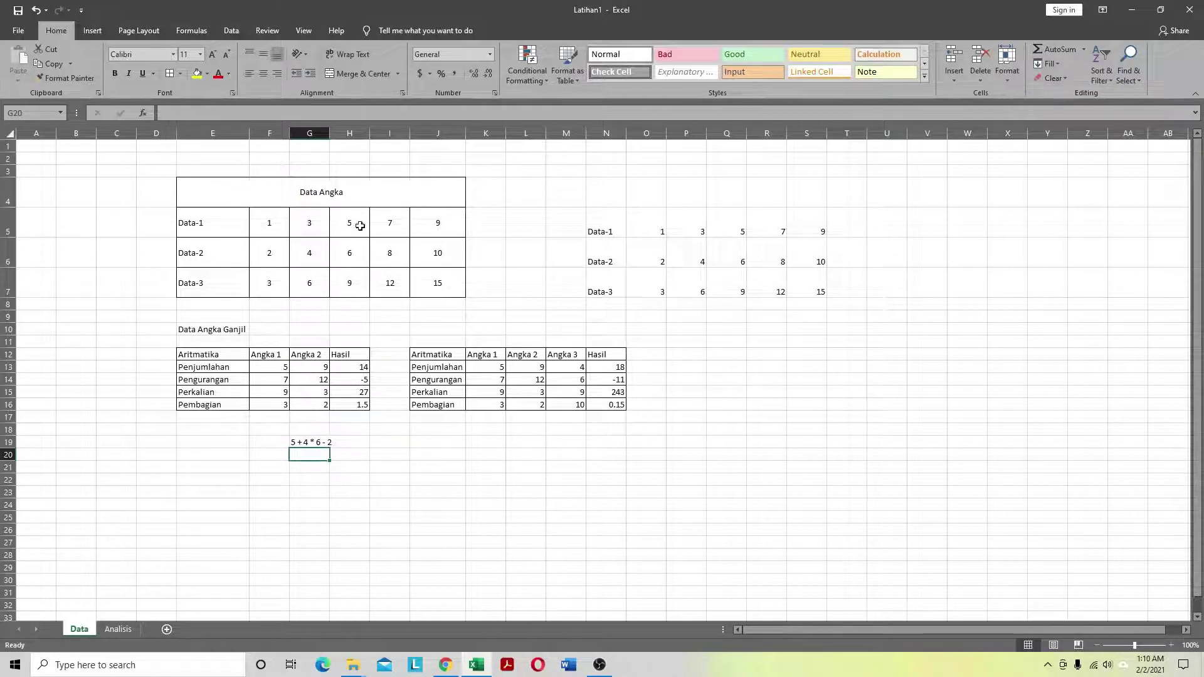
drag(329, 133, 334, 133)
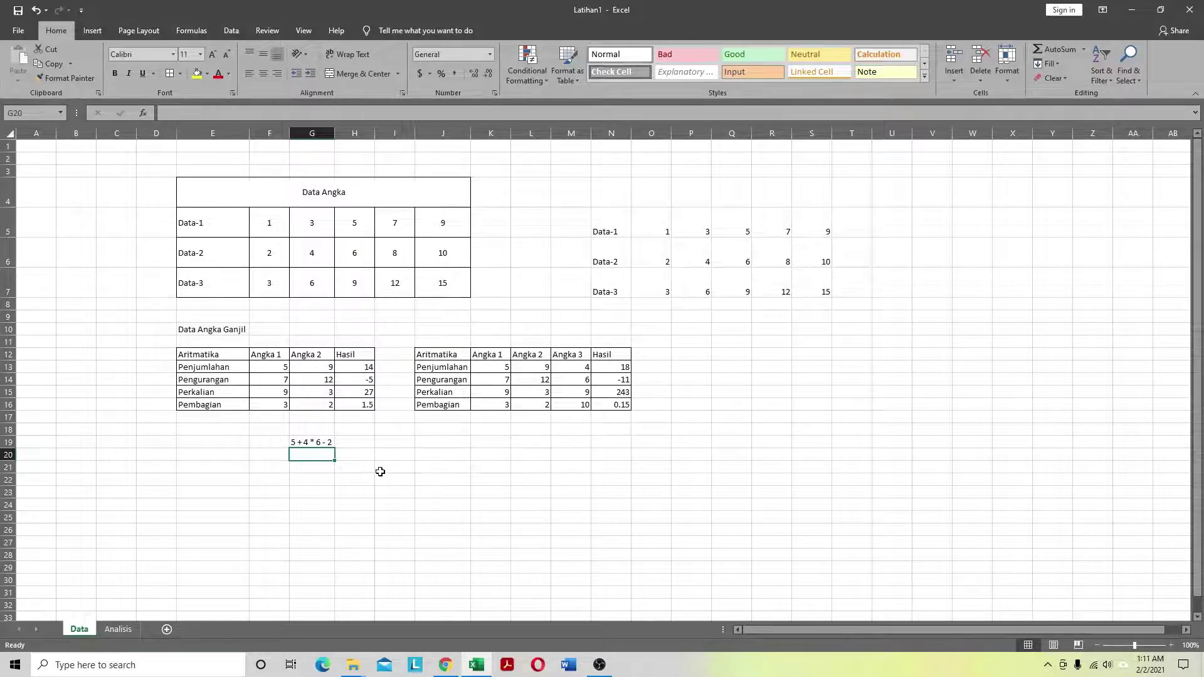
Step: Calculate the same expression in cell G20 with the formula =5 + 4 * 6 - 2
text(=)
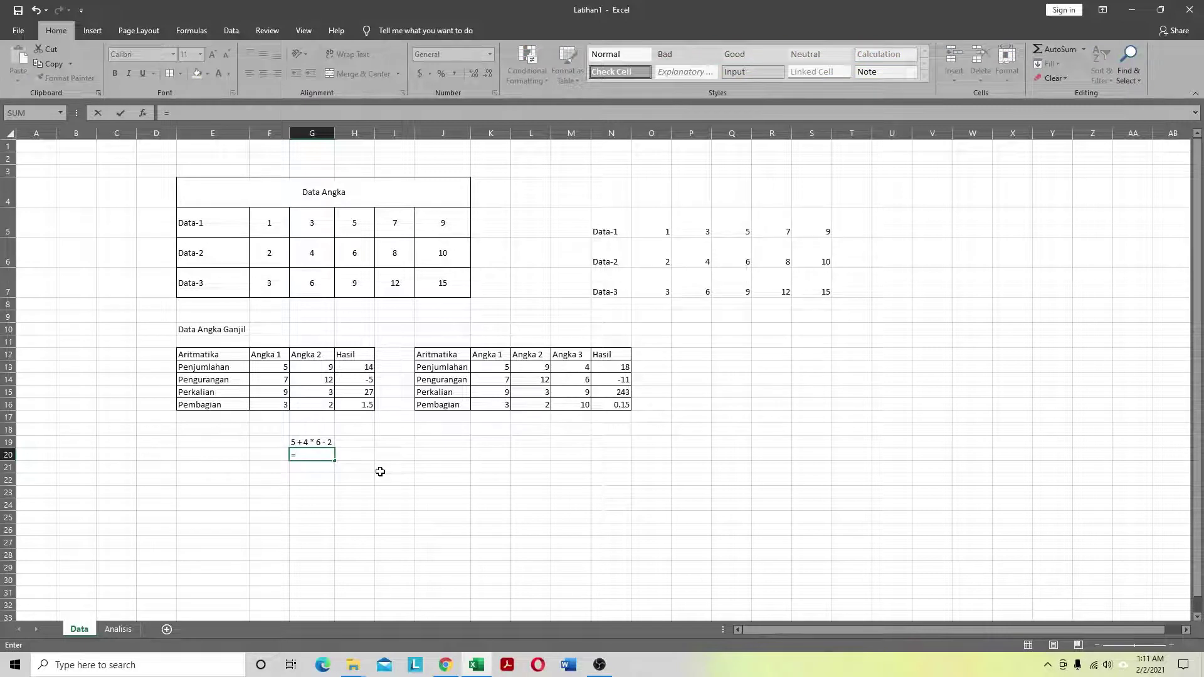
text(5 + 4 * 6 - 2)
key(Return)
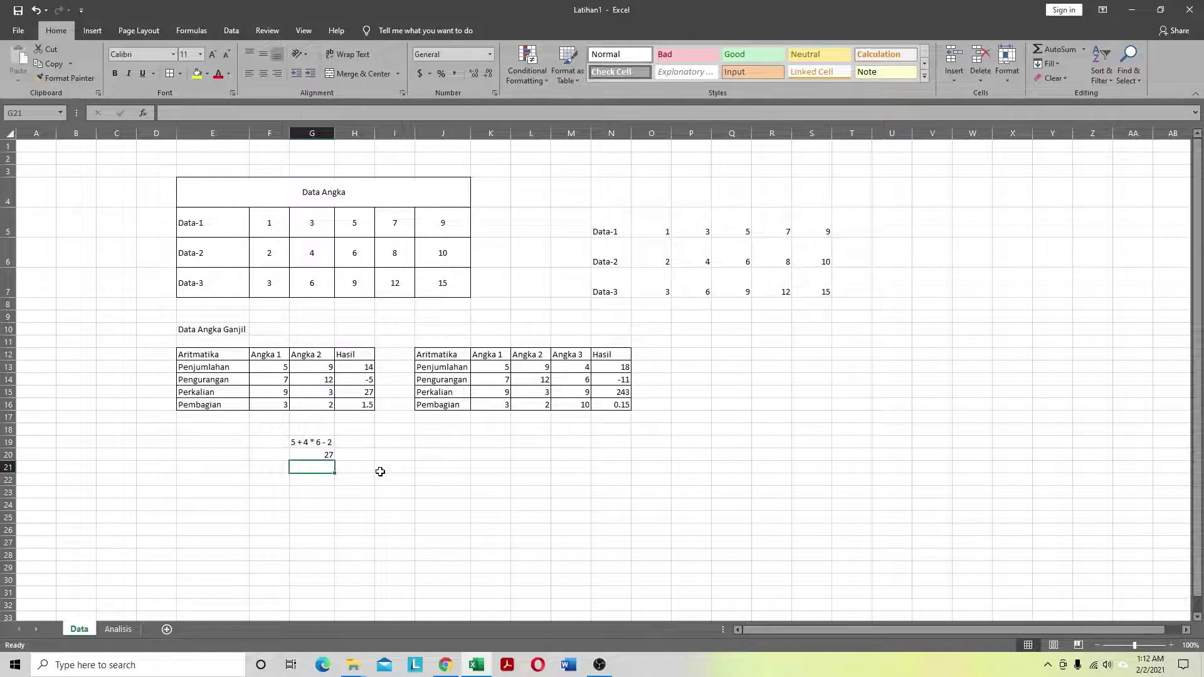
Step: Write the intermediate calculation 5 + 24 - 2 as text in cell H19, beside the original expression
click(322, 443)
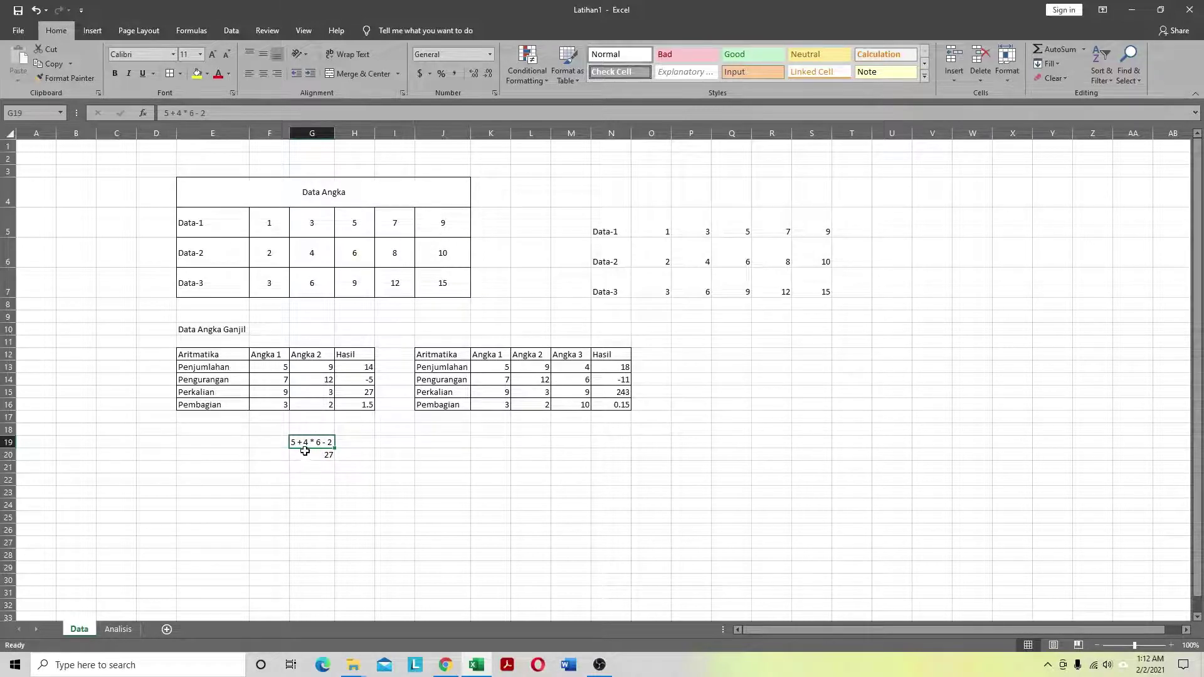
click(359, 441)
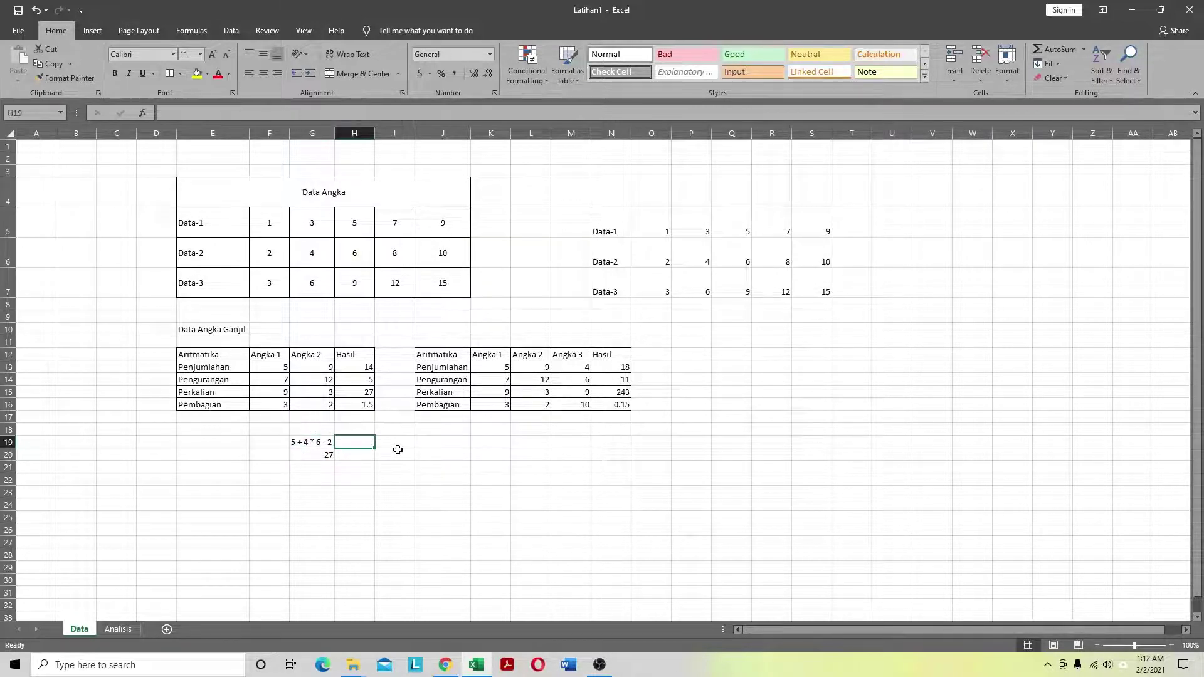
text(5)
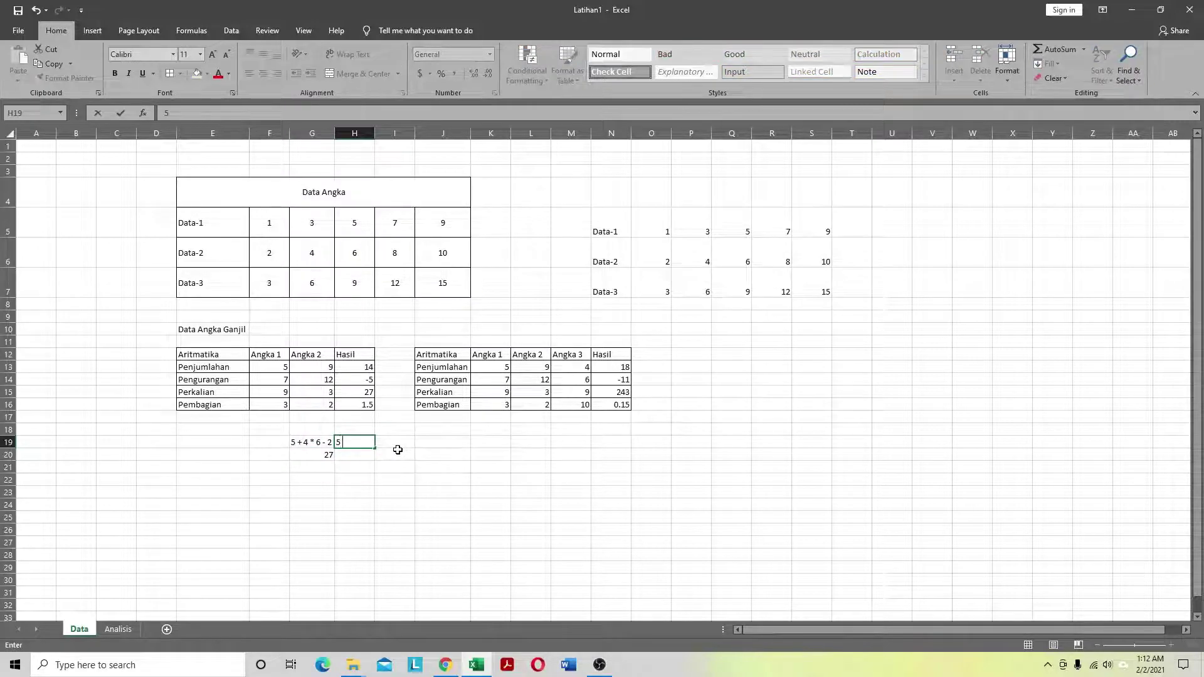
text( + 24 - 2)
key(Return)
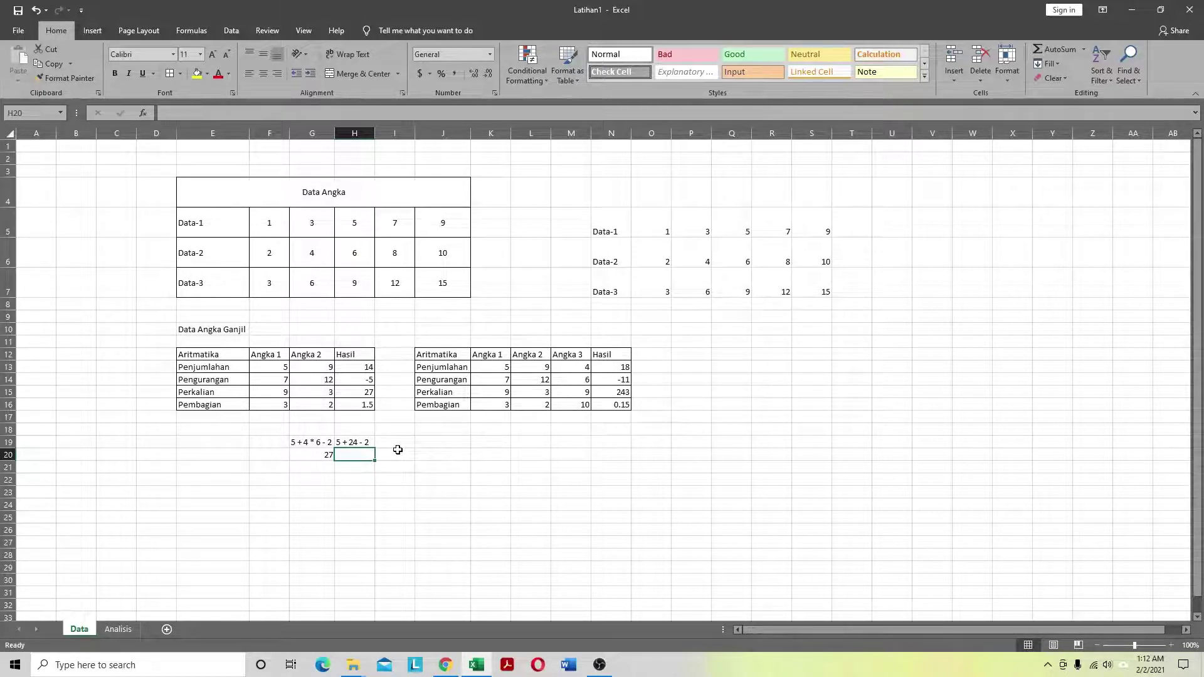
Step: Clear the contents of the operator-precedence example in cells G19:H20
key(Left)
key(Right)
key(Left)
key(Left)
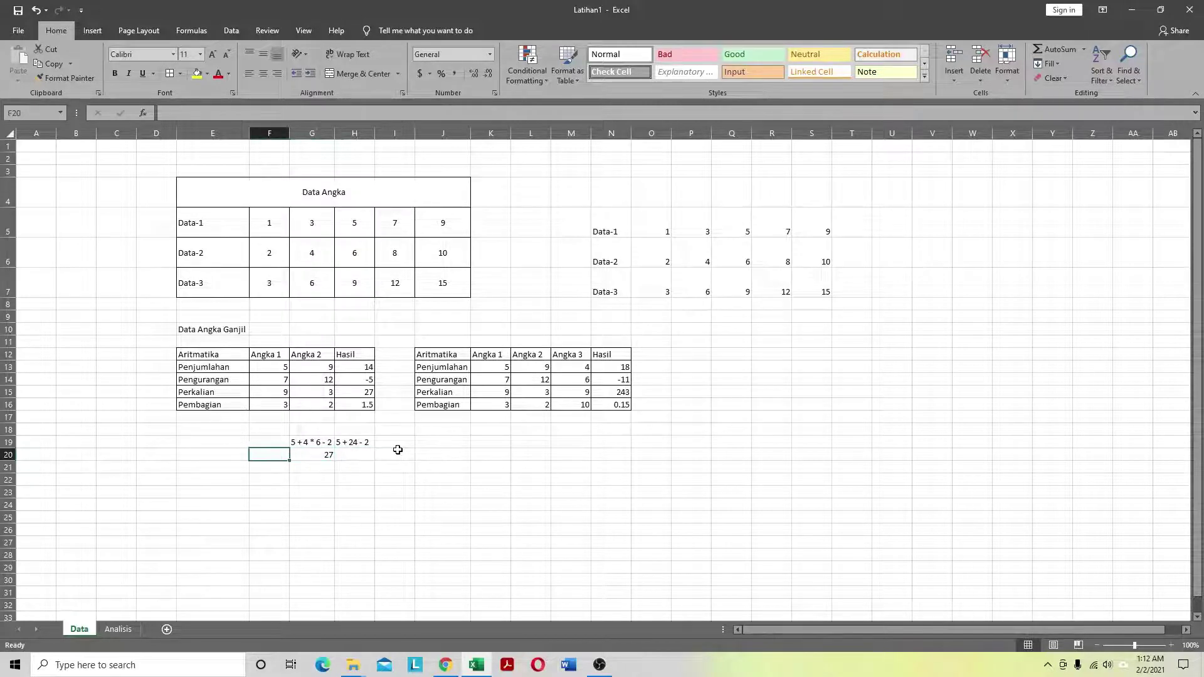
key(Up)
key(Right)
key(shift+Right)
key(shift+Down)
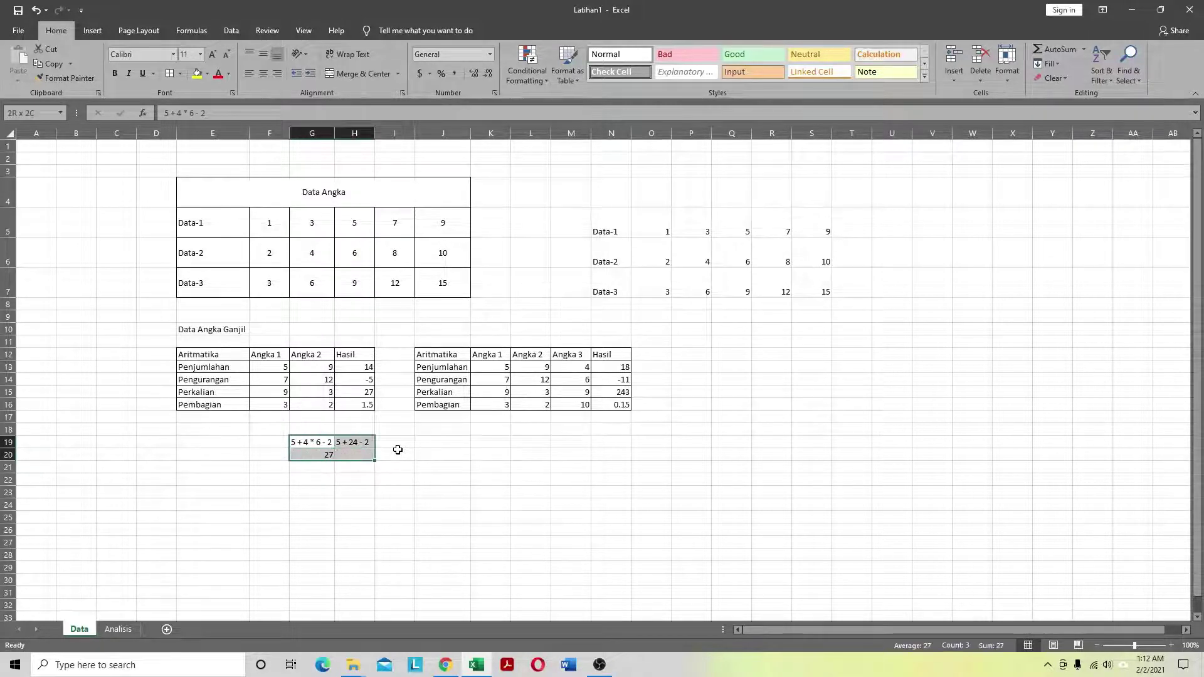
key(Delete)
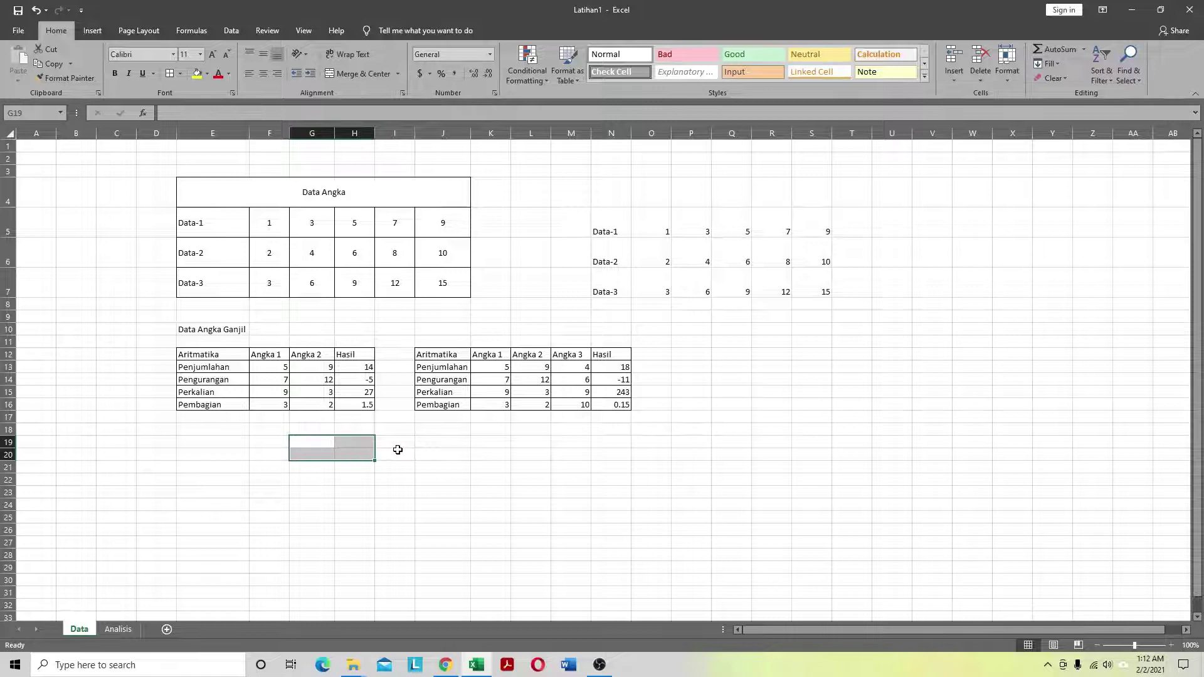
Step: Enter the expression 3*5 + 4*2 as text in cell F18
click(260, 427)
click(344, 492)
click(273, 429)
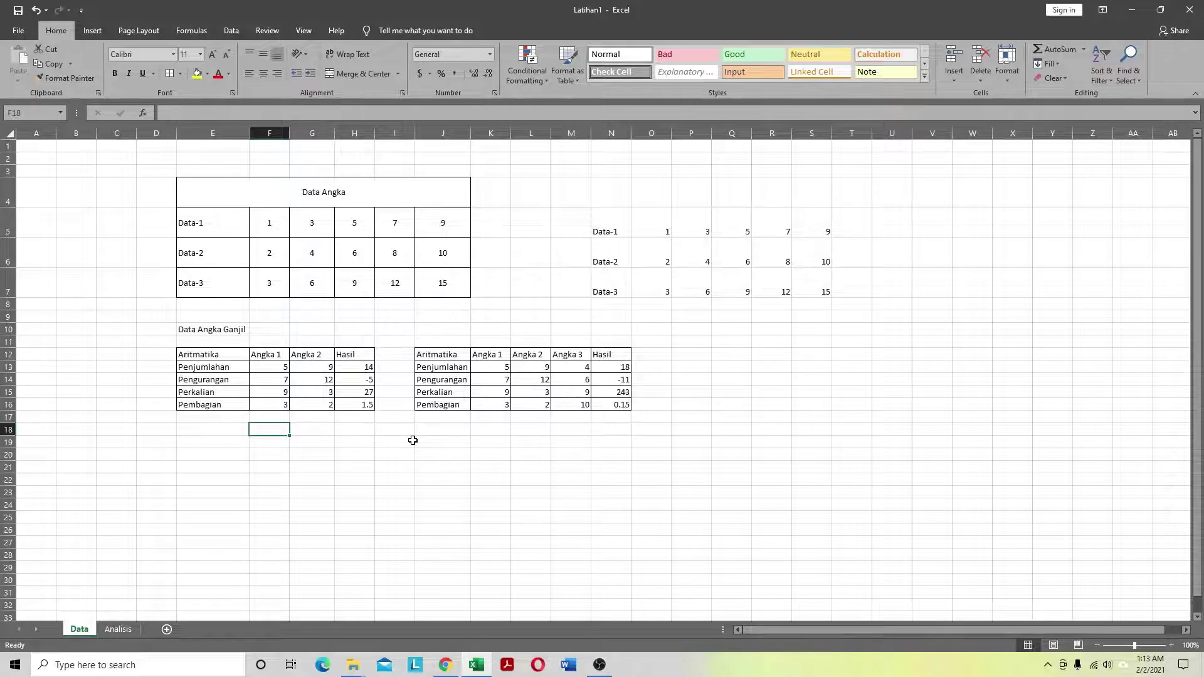
text(3*)
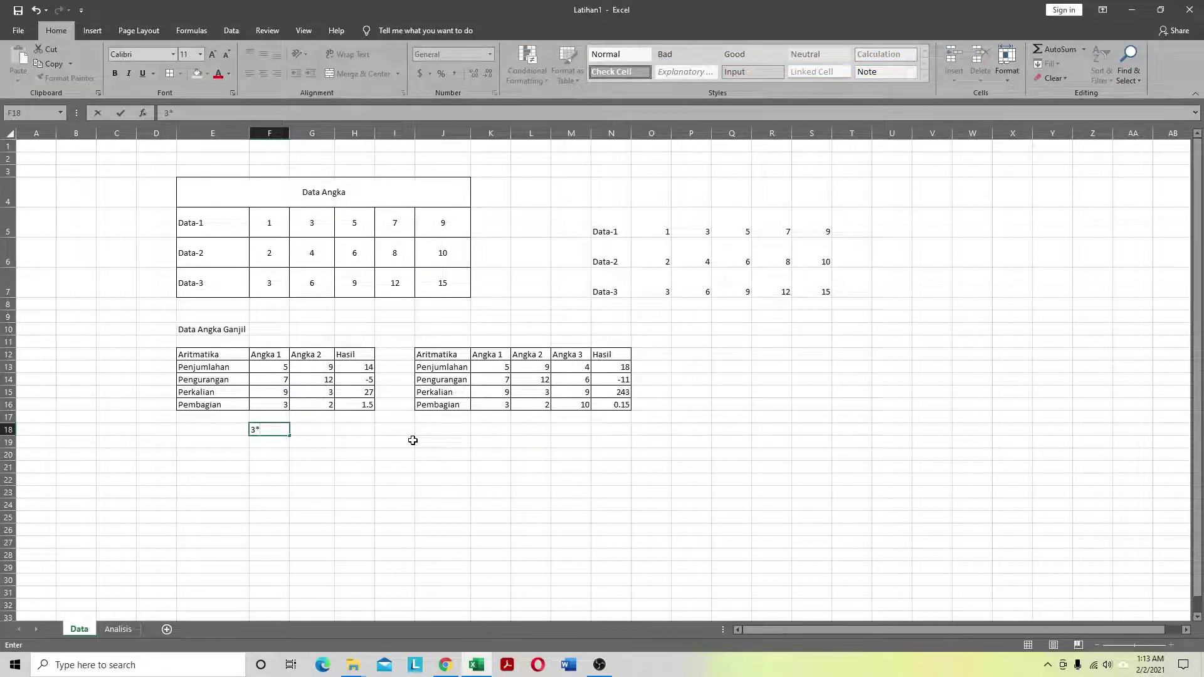
text(5 + 4*2)
key(Return)
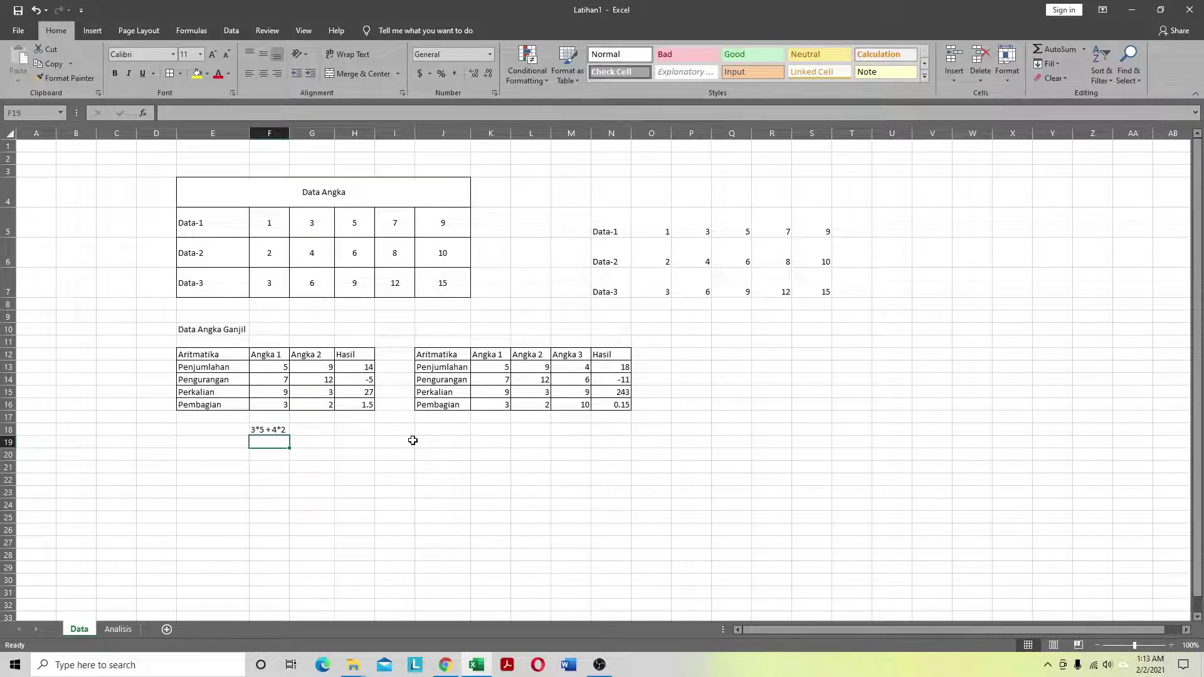
Step: Write the intermediate calculation 15 + 8 as text in cell G18 and its result 23 in cell H18
key(Right)
key(Up)
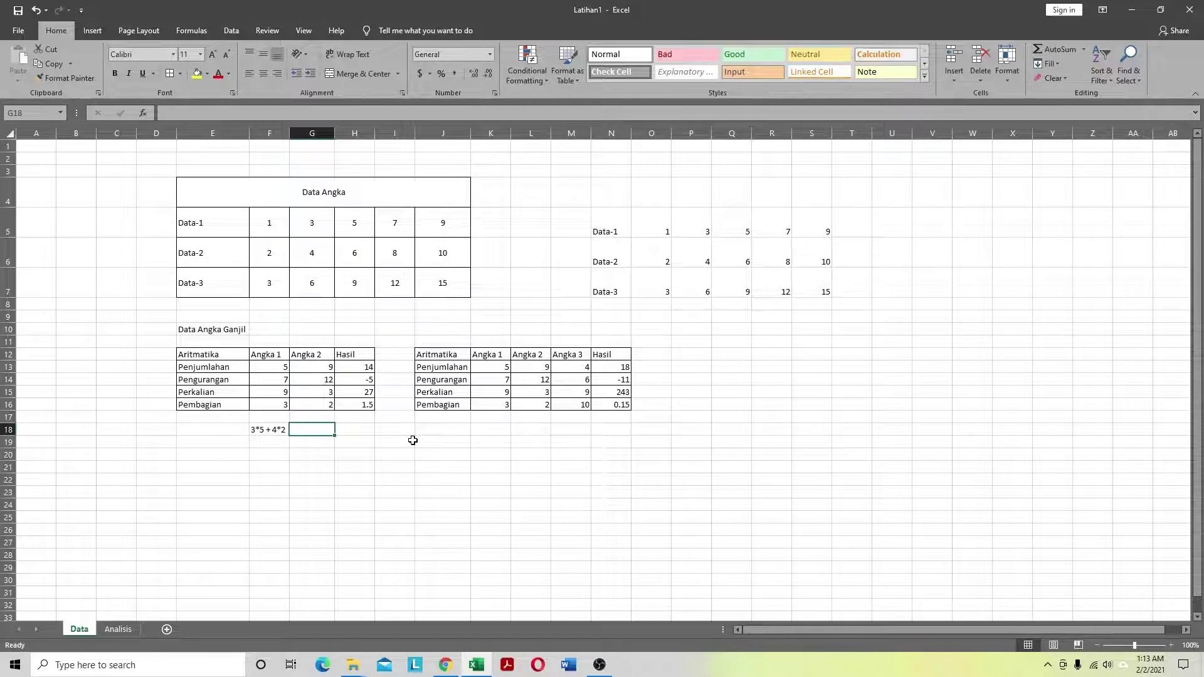
text(15)
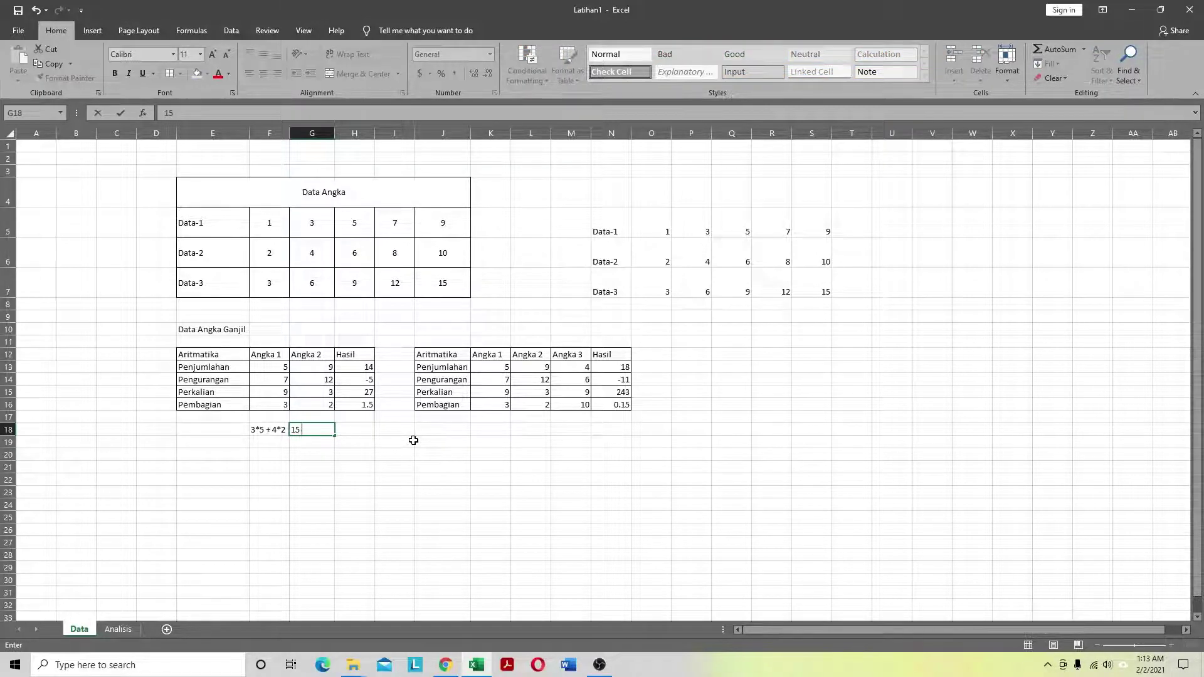
text( + 8)
key(Return)
key(Up)
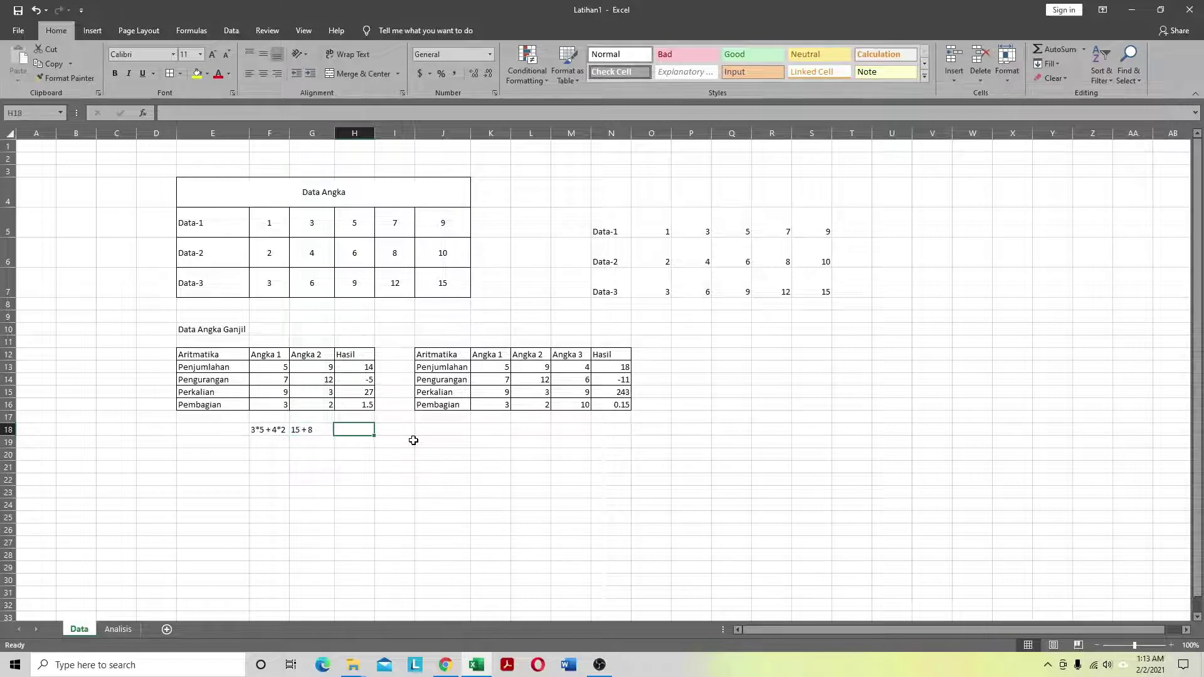
key(Right)
text(23)
key(Return)
Step: Calculate the same expression in cell F19 with the formula =3*5 + 4*2
key(Left)
key(Left)
text(=)
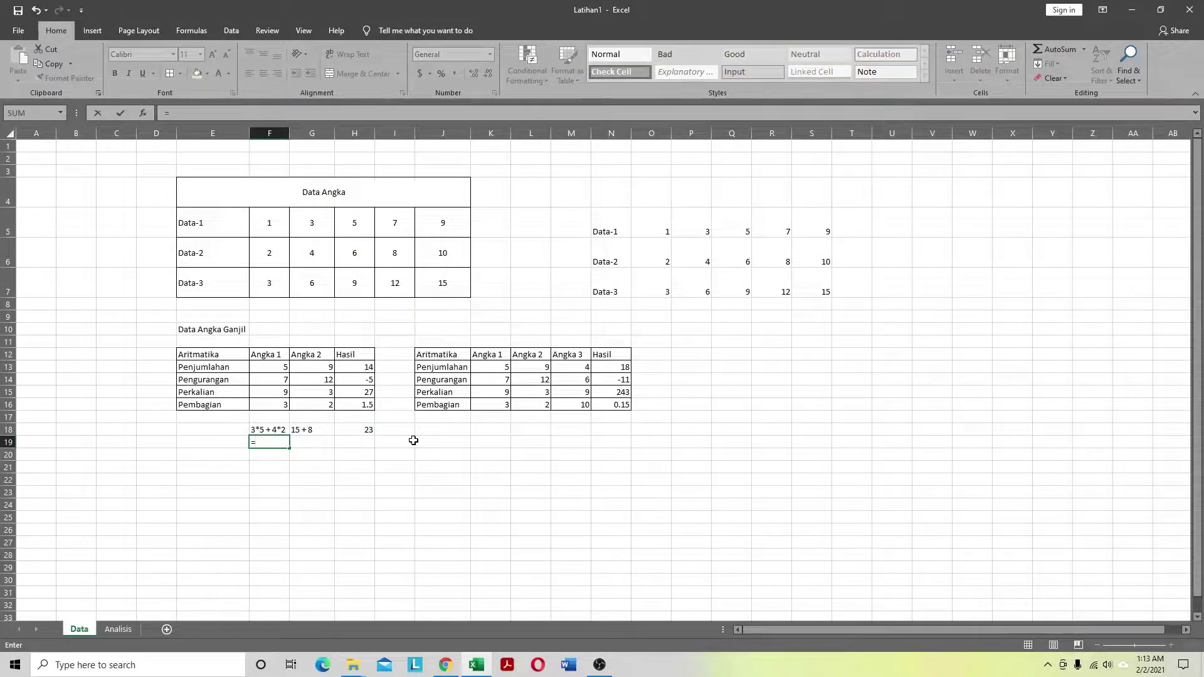
text(3*4)
key(BackSpace)
text(5 + 4*2)
key(Return)
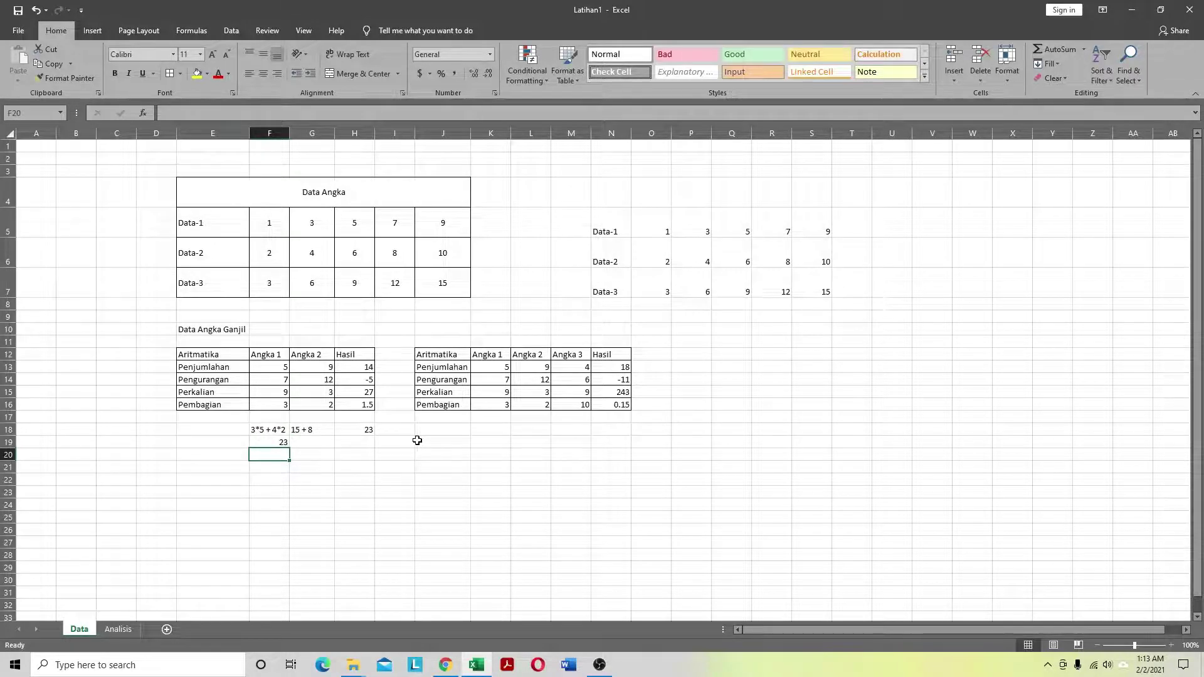
click(326, 444)
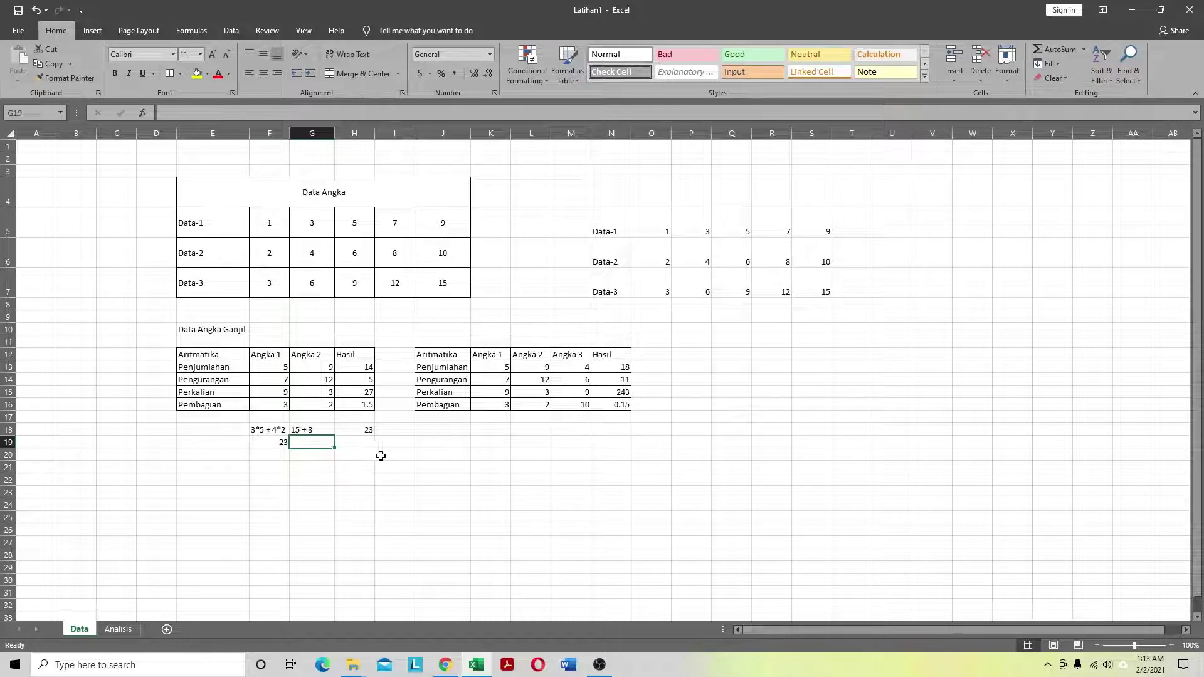
click(399, 447)
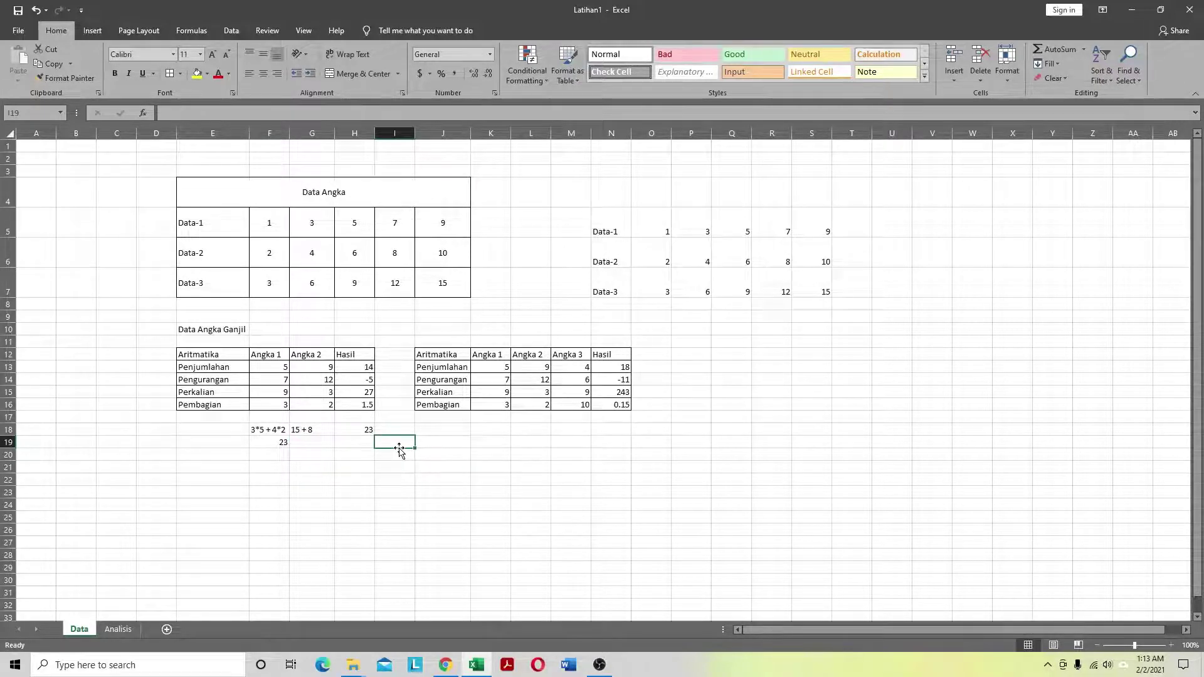
click(270, 433)
click(364, 429)
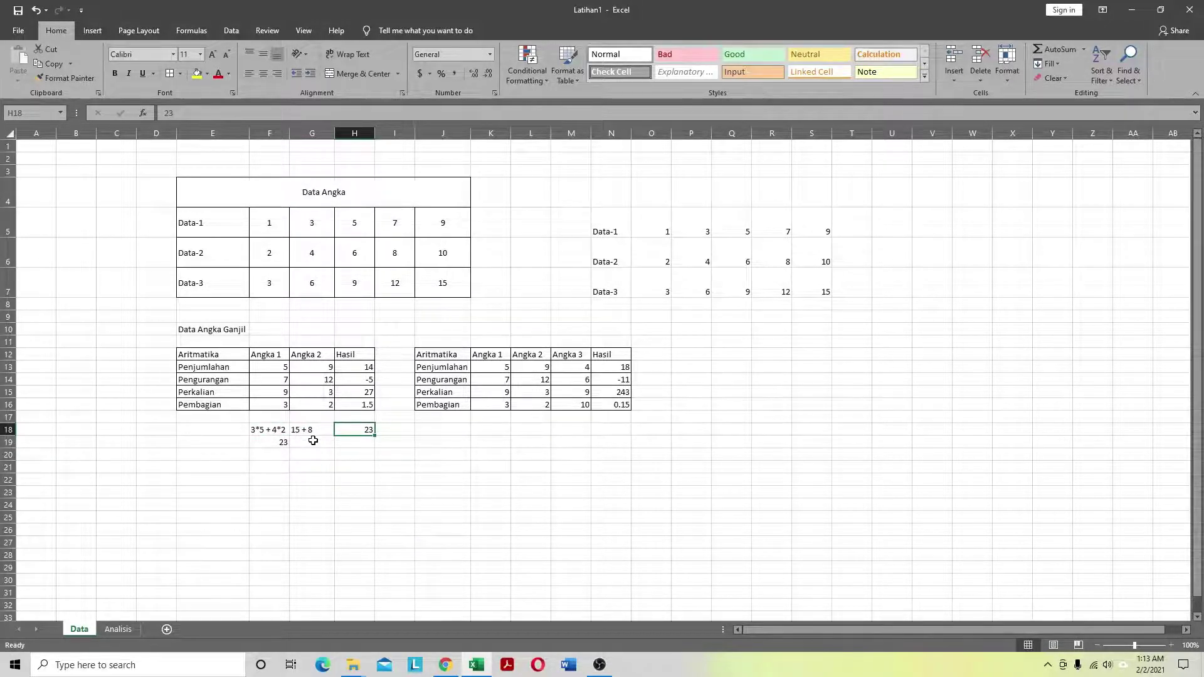
click(409, 443)
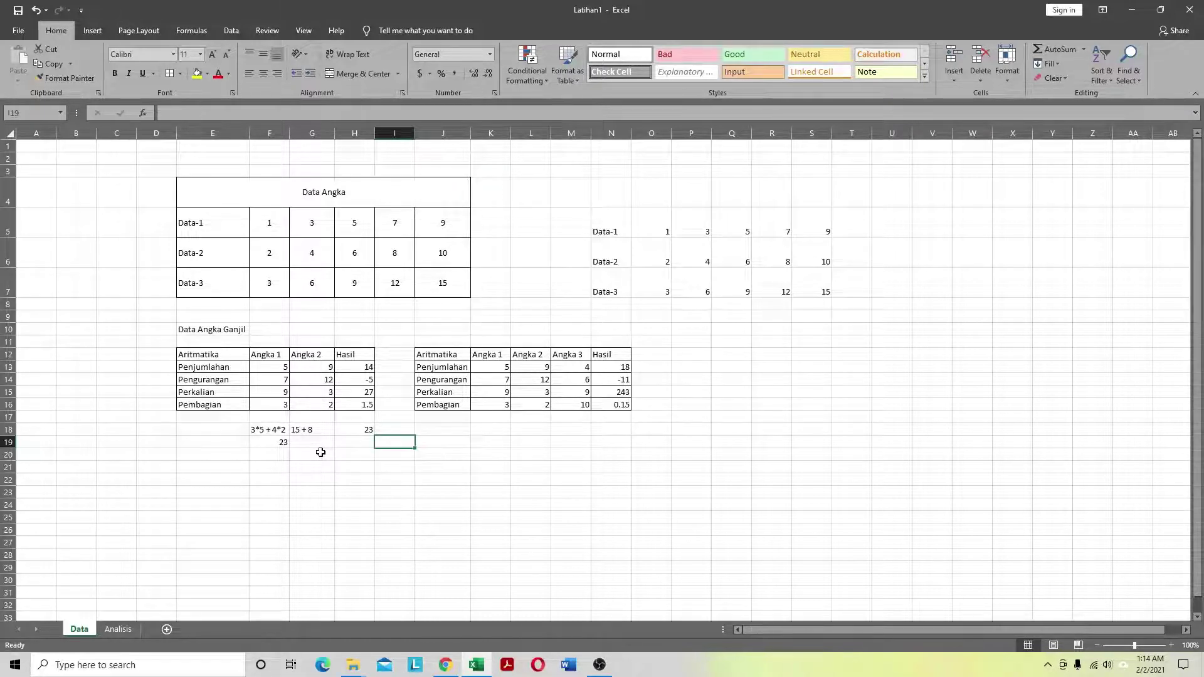
Step: Enter a second example expression, 3*5+4, as text in cell J18
key(Left)
key(Left)
key(Left)
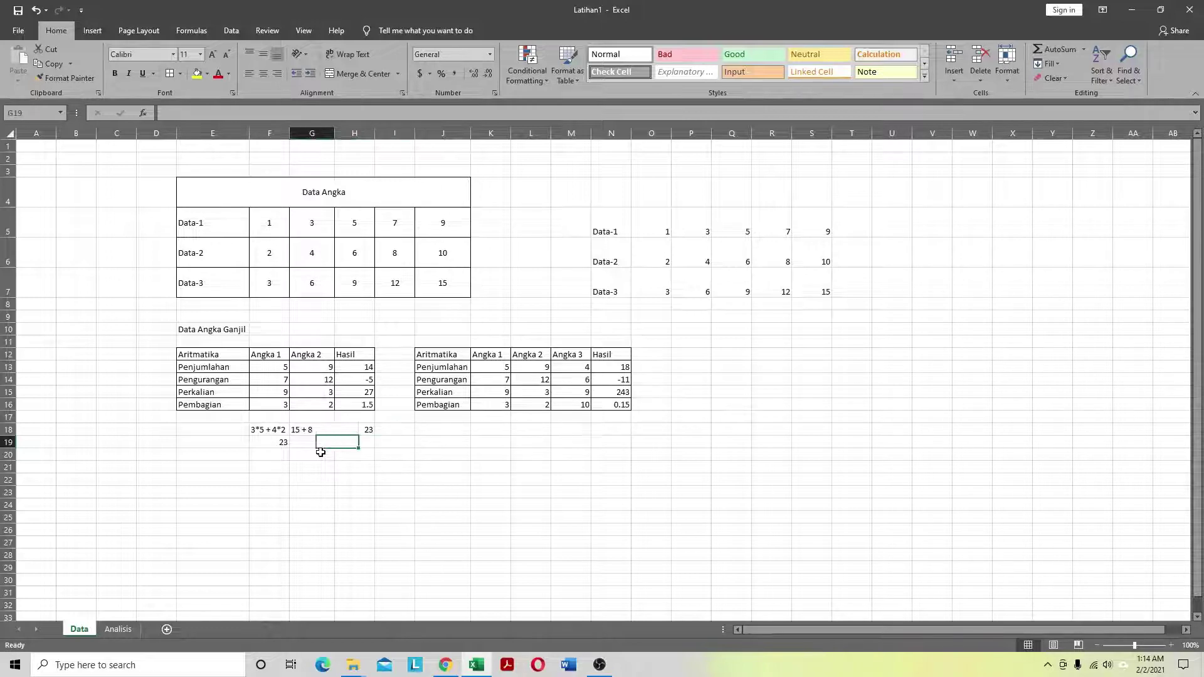
key(Up)
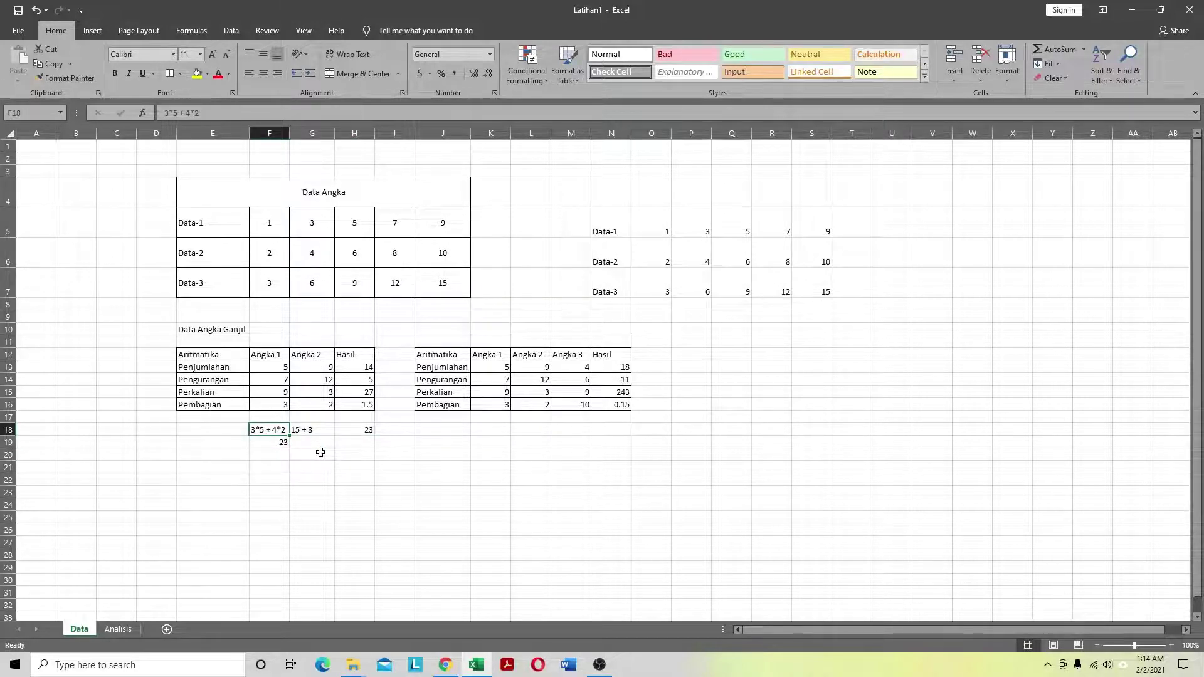
key(Right)
key(Right)
key(Right)
key(Right)
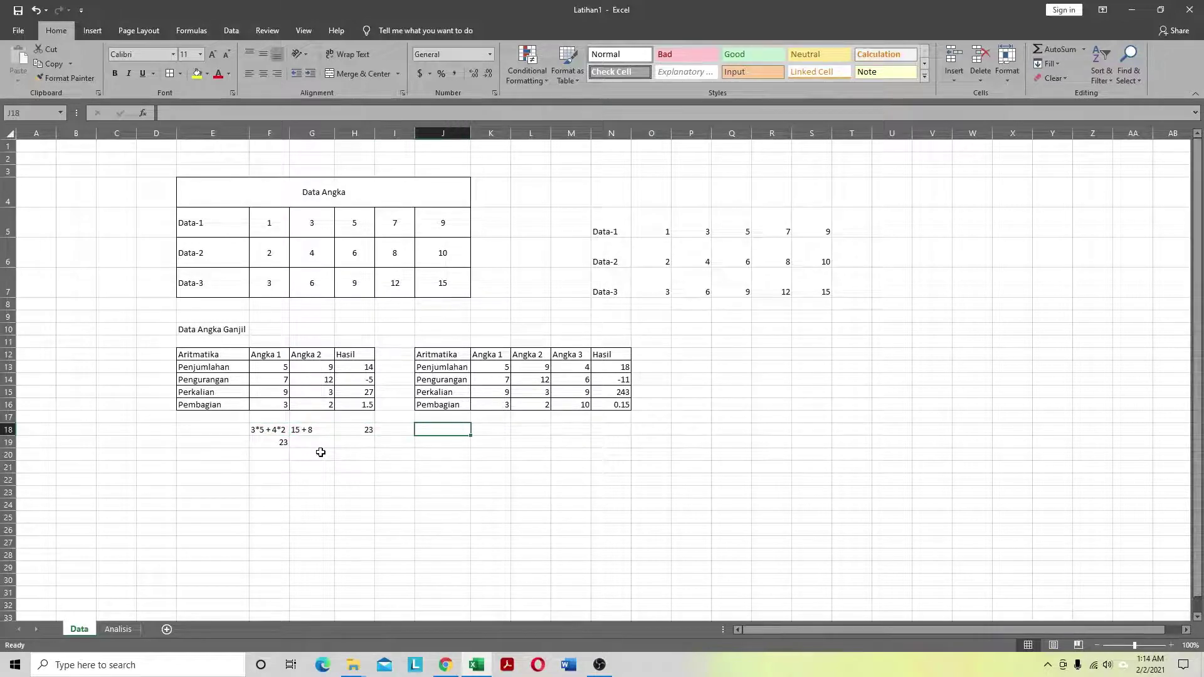
text(3)
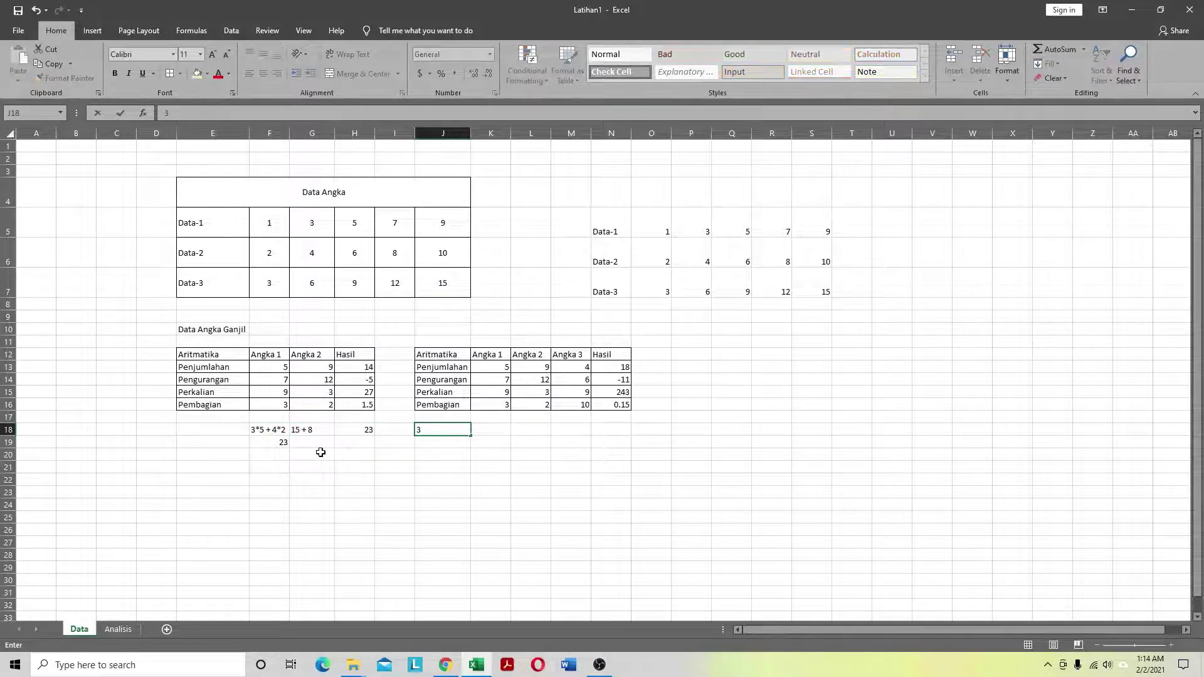
text(*5+4)
key(Return)
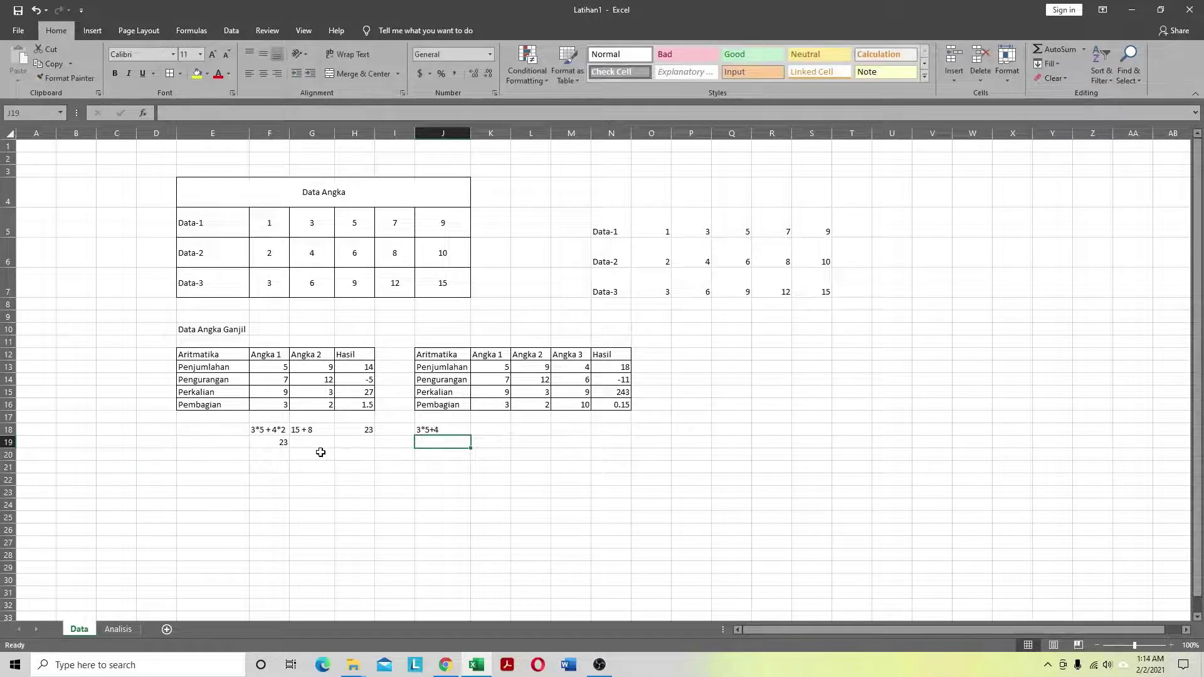
Step: Calculate the expression in cell J19 with the addition grouped in parentheses, using the formula =3*(5+4)
key(Up)
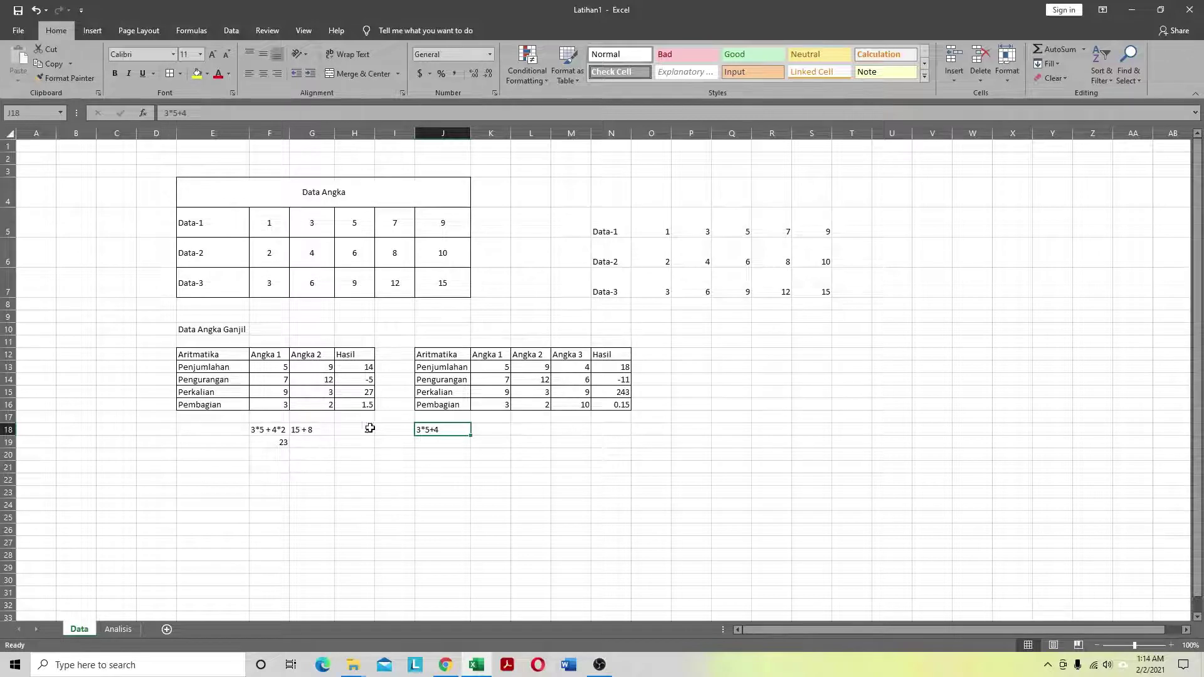
click(439, 445)
text(=)
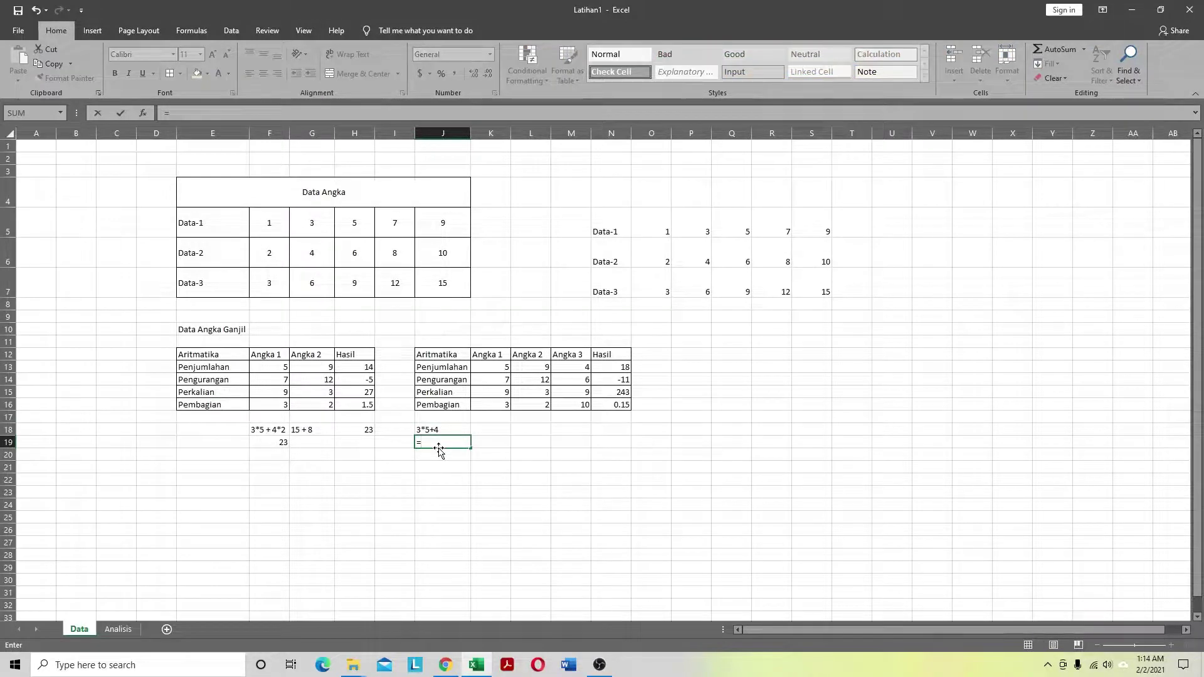
text(3*(5+4)
key(Return)
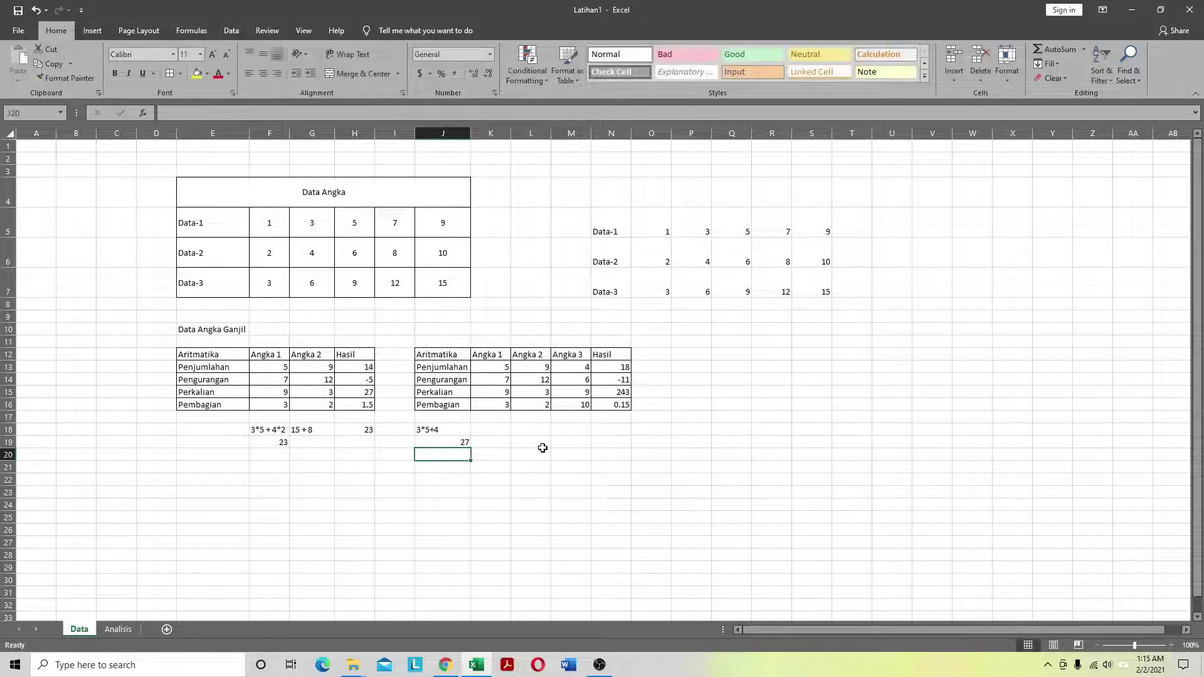
Step: Calculate the expression without parentheses in cell J20 with the formula =3*5+4
text(=3)
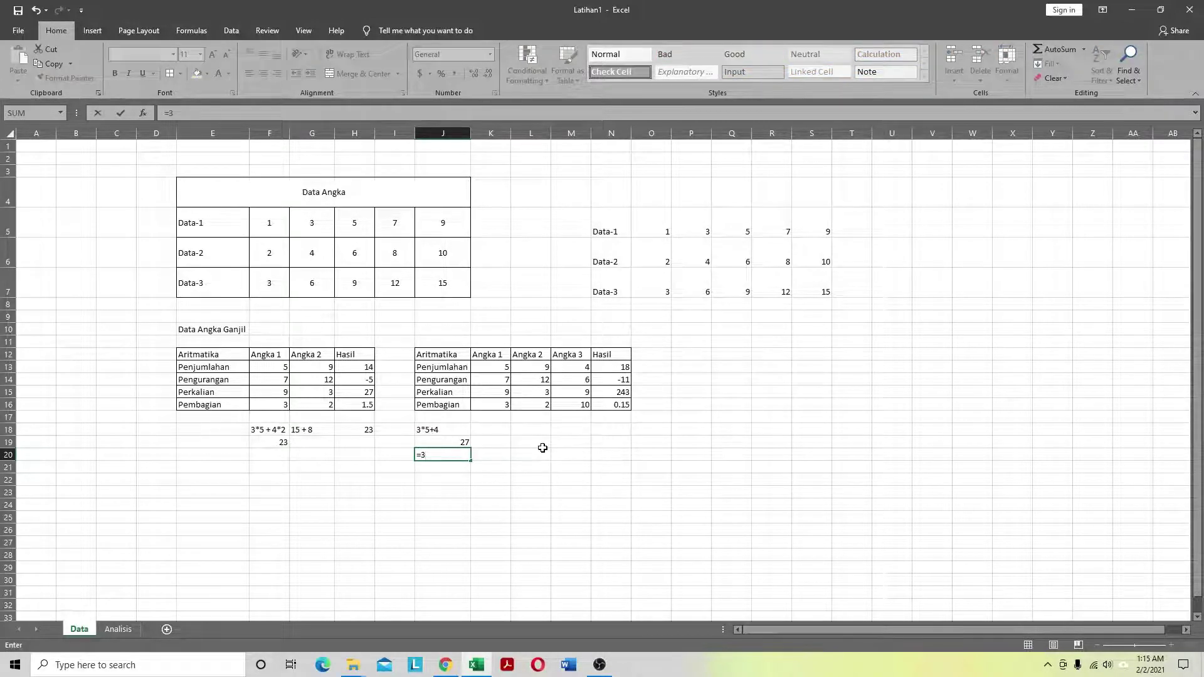
text(*5+4)
key(Return)
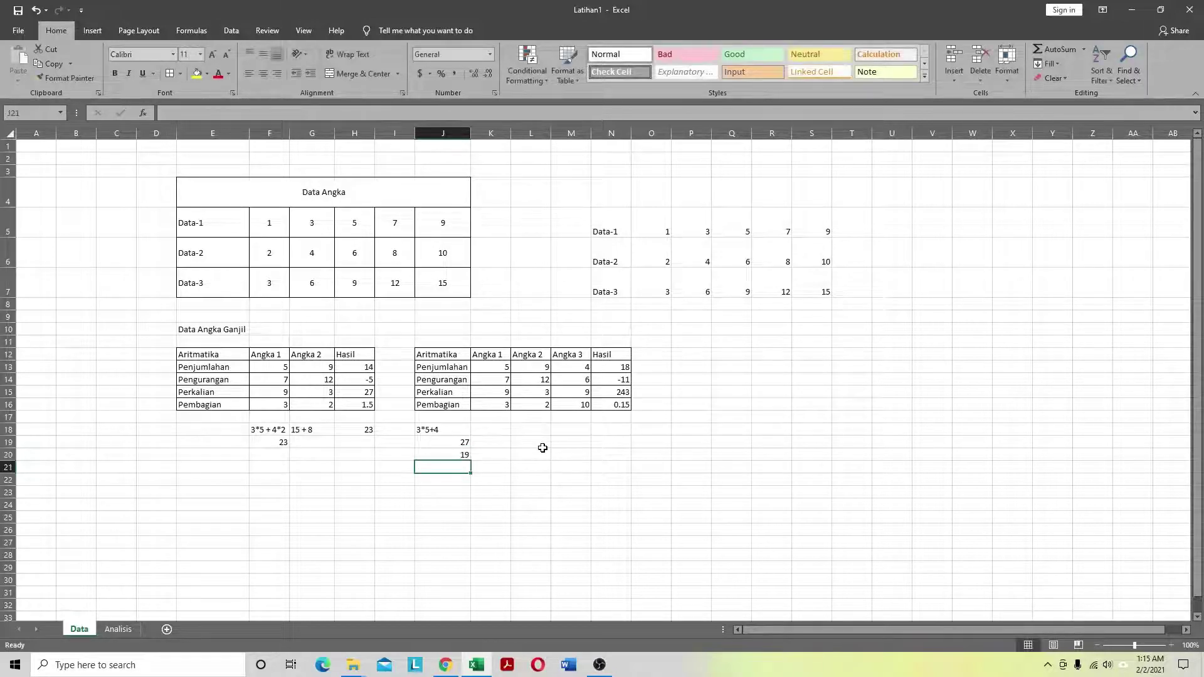
Step: Compare the formulas with and without parentheses in cells J19 and J20
key(Up)
key(Up)
key(Down)
key(Up)
key(Down)
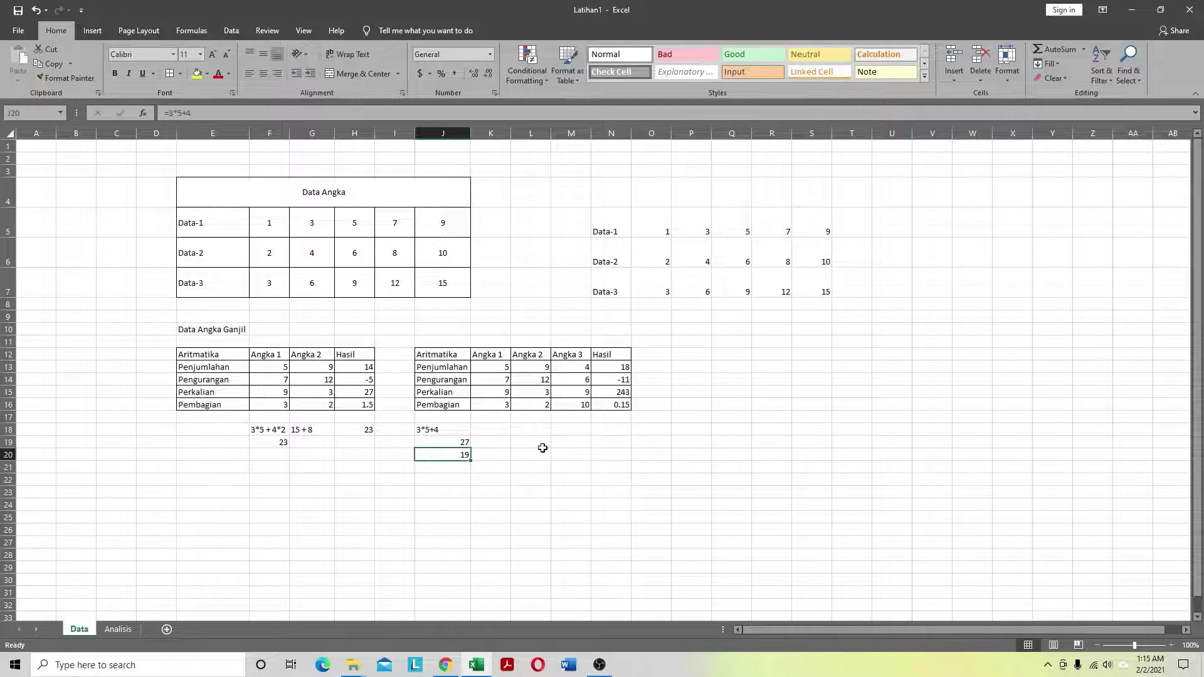
click(547, 502)
click(253, 493)
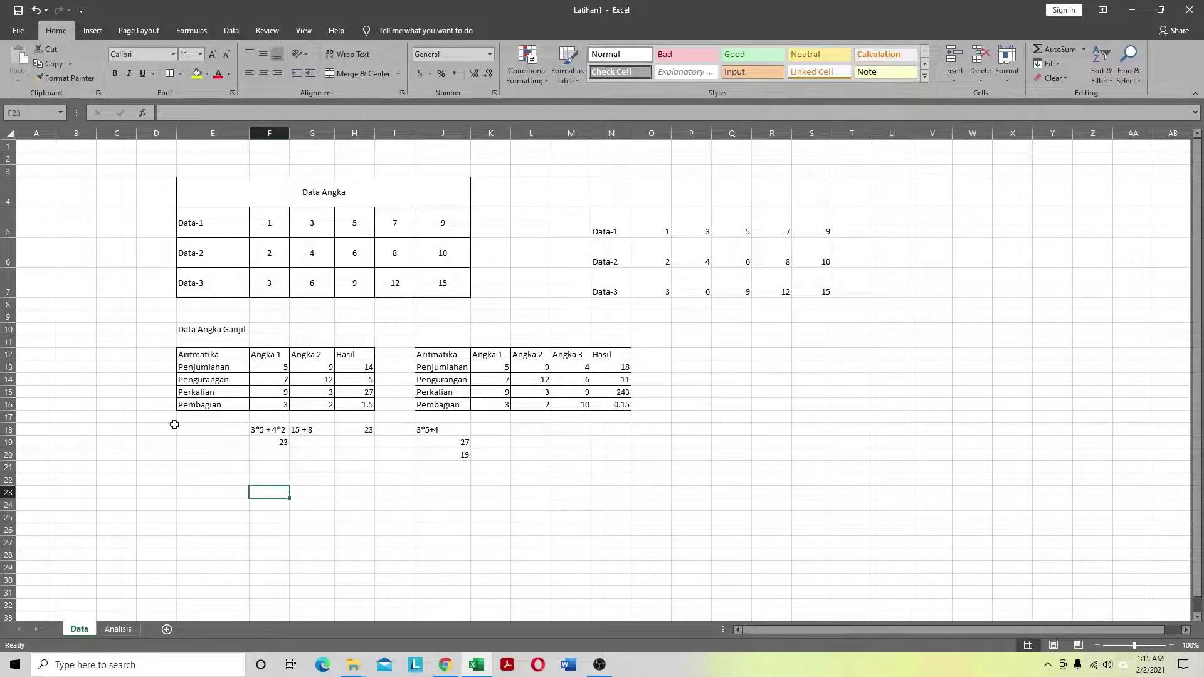
click(549, 454)
Step: Write the function syntax SUM(Angka1, Angka2, Angka3, ...) as text in cell E21
click(180, 467)
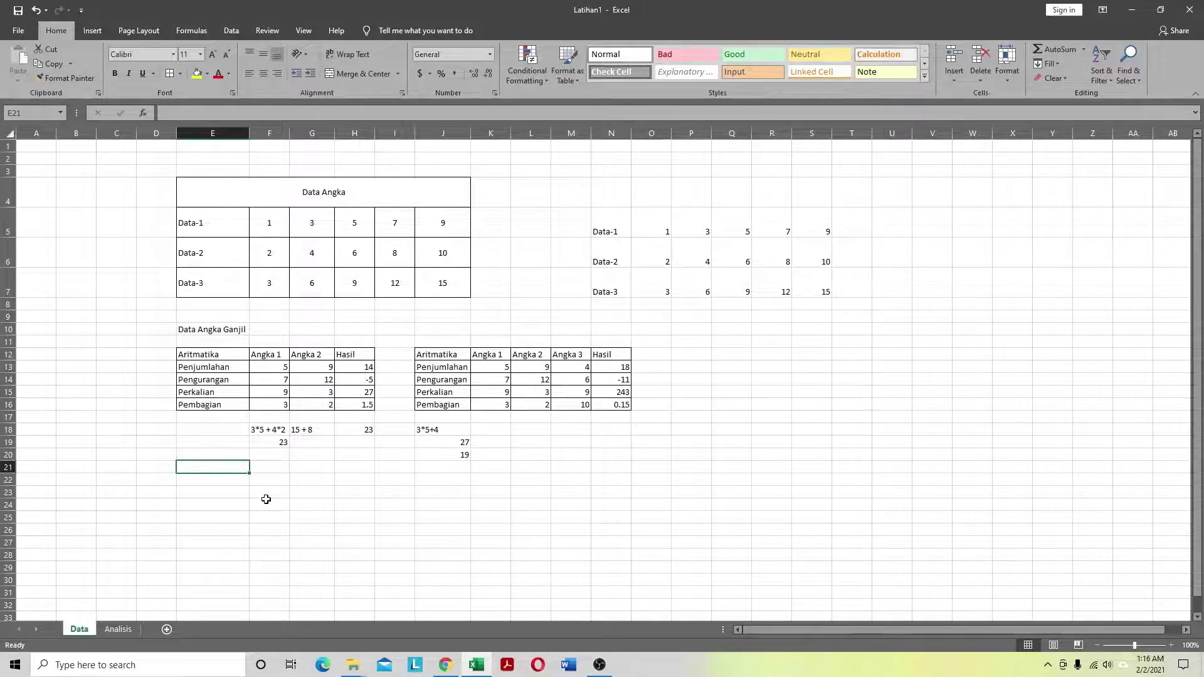
text(SUM)
key(Return)
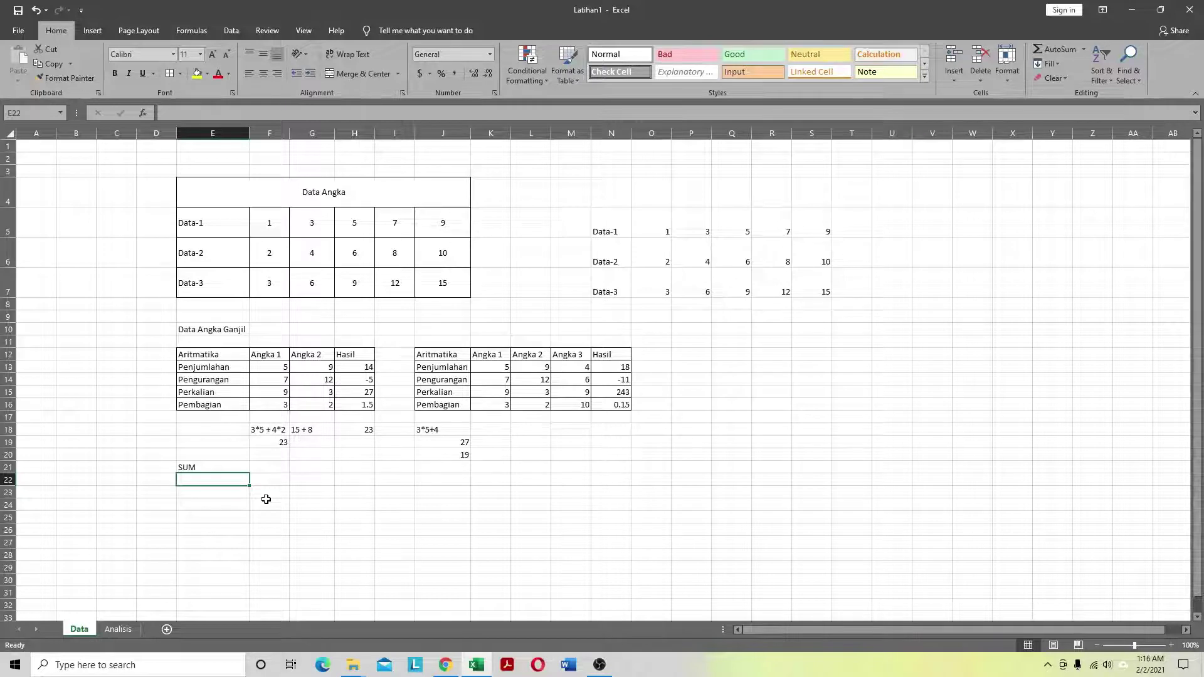
key(Up)
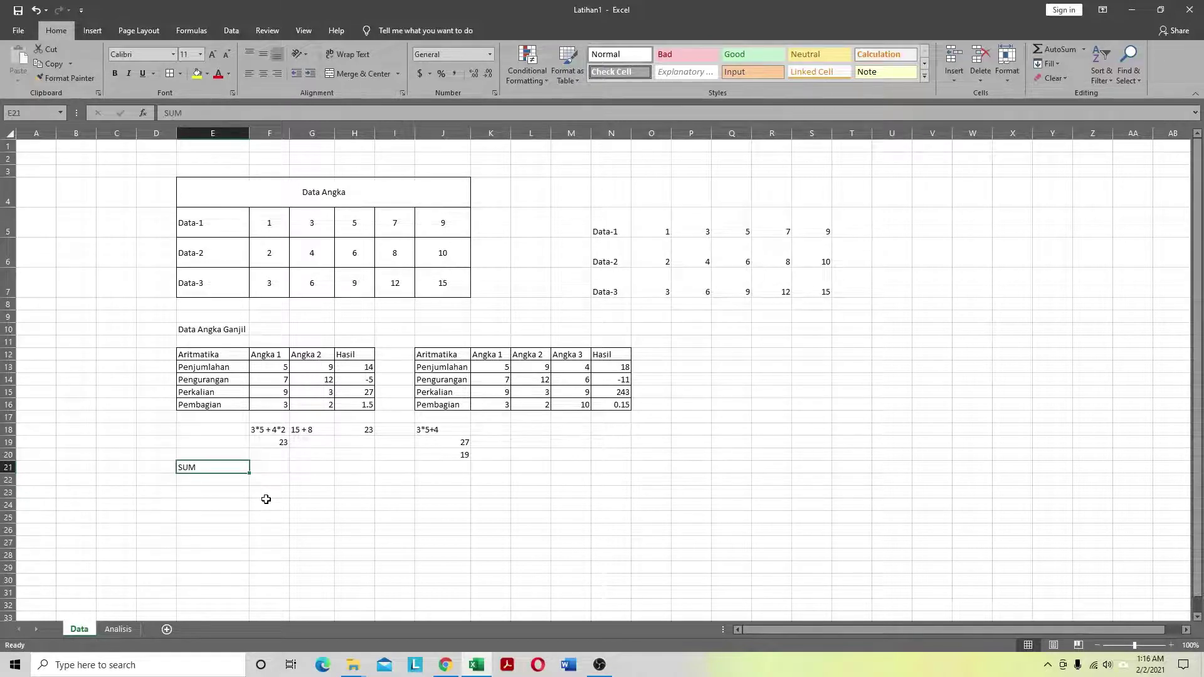
click(201, 112)
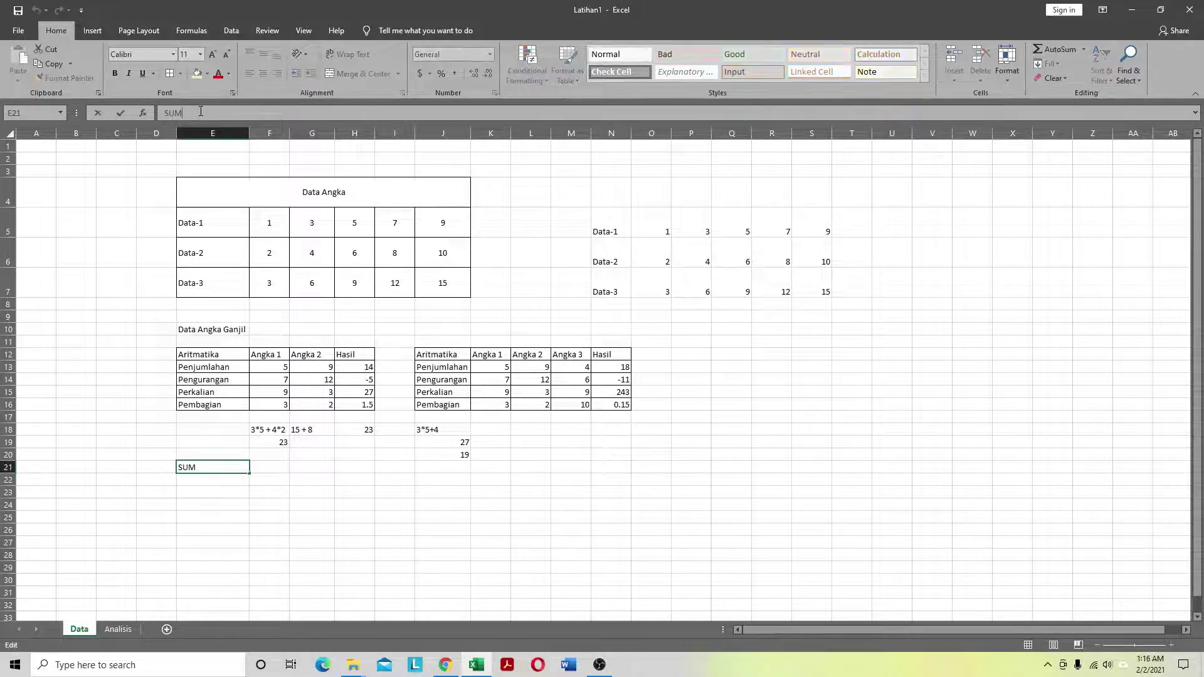
text((Angka1, Angka2)
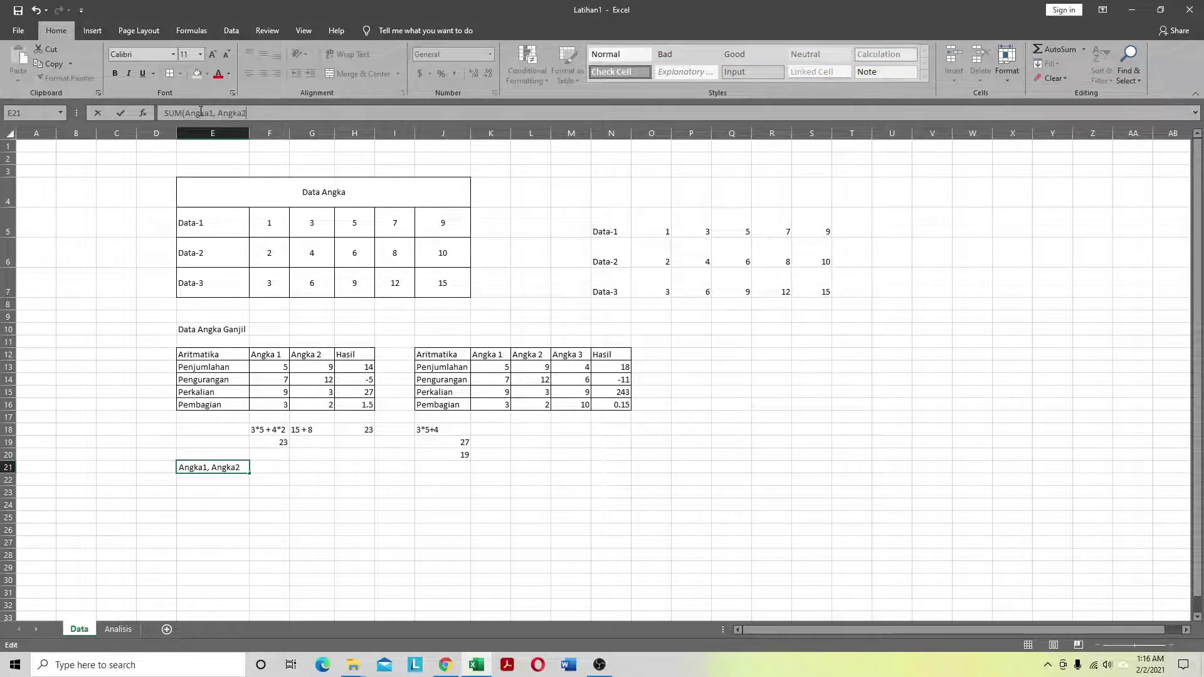
text(, Angka2)
key(BackSpace)
text(3, ...))
key(Return)
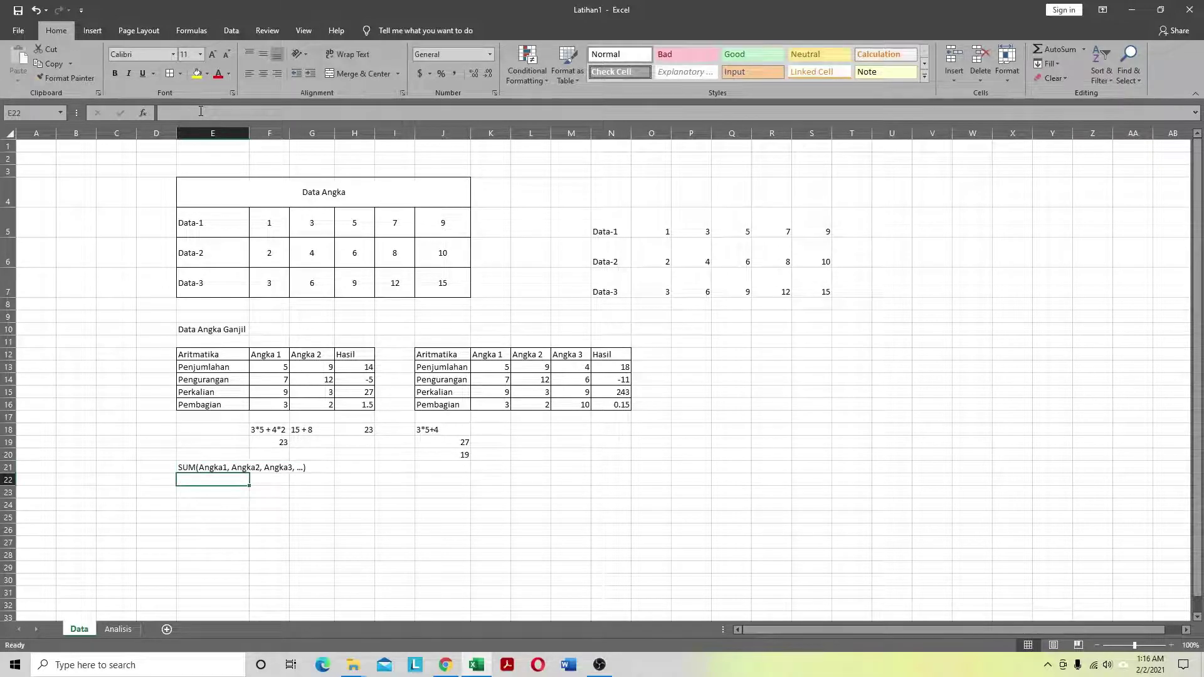
Step: Add the numbers 5, 10 and 15 in cell E22 with the formula =SUM(5,10,15)
click(220, 491)
click(196, 471)
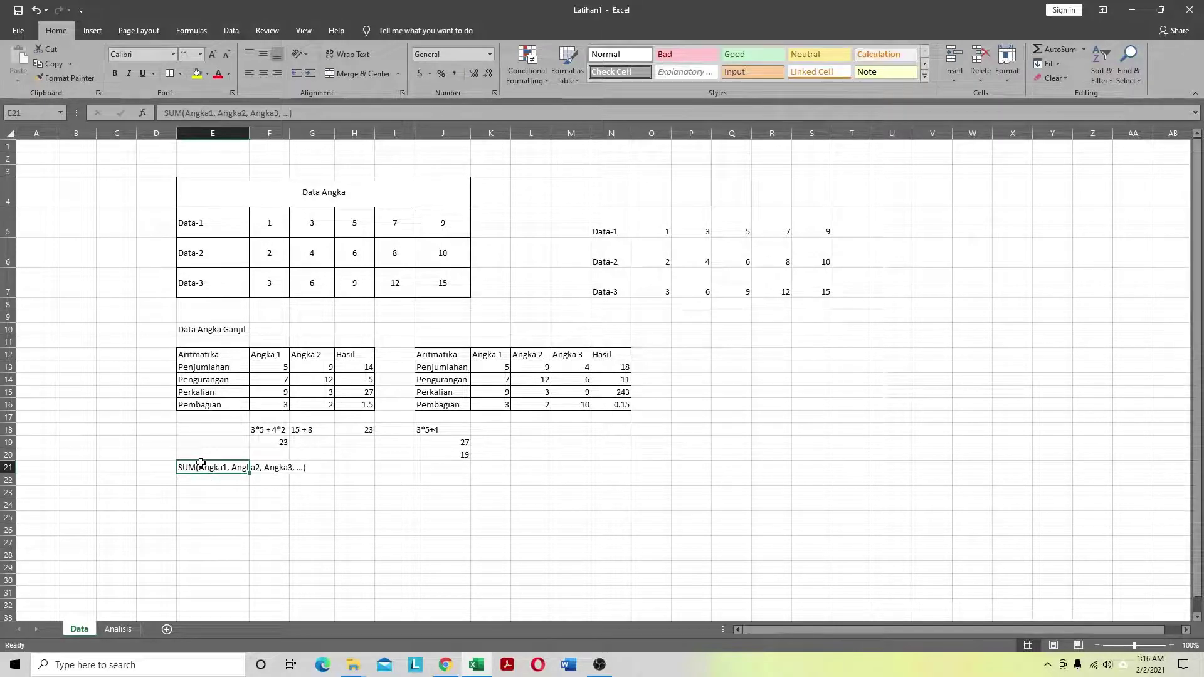
click(197, 480)
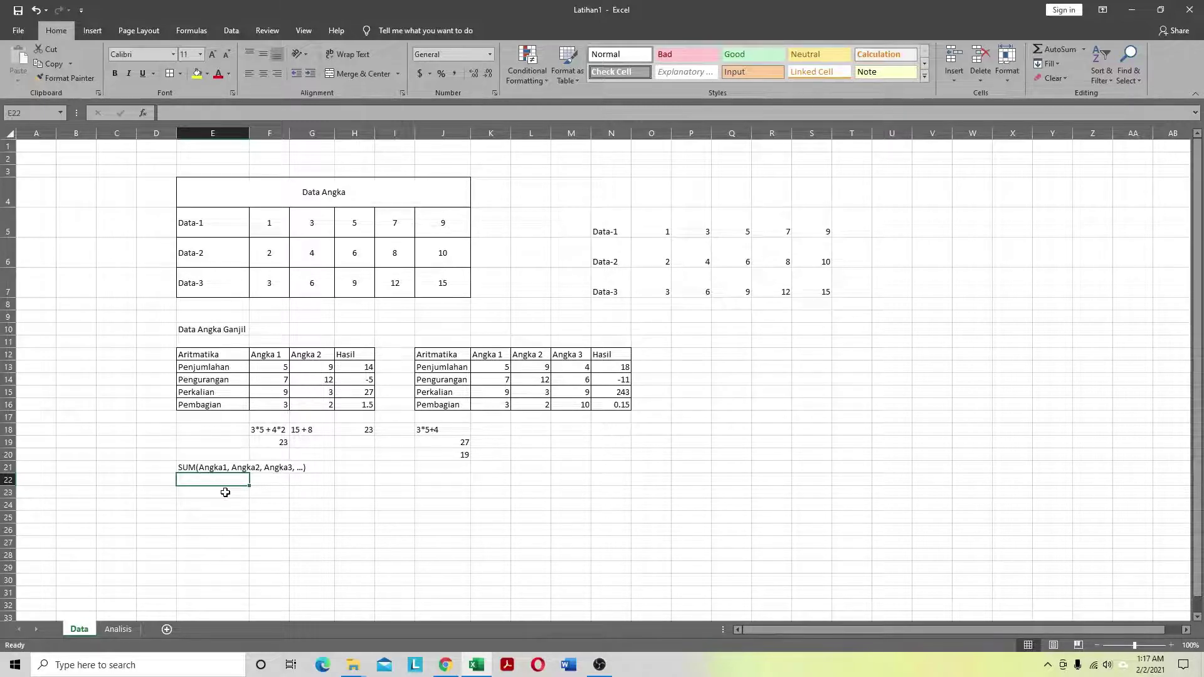
text(=SUM)
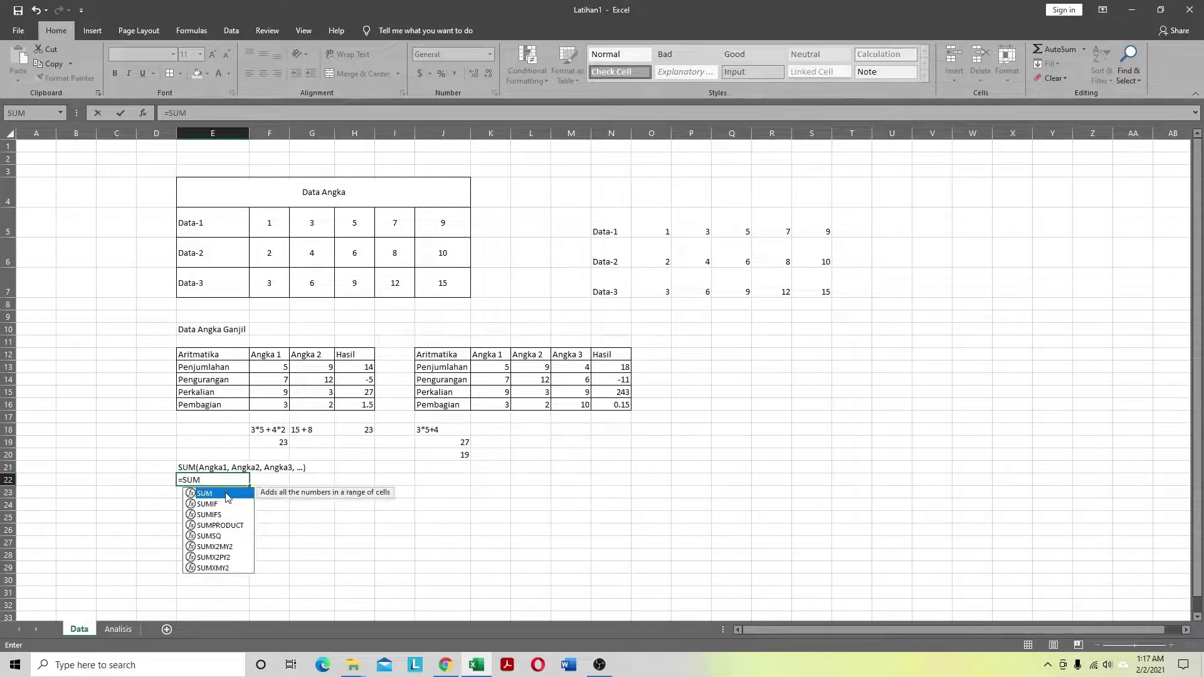
double_click(227, 494)
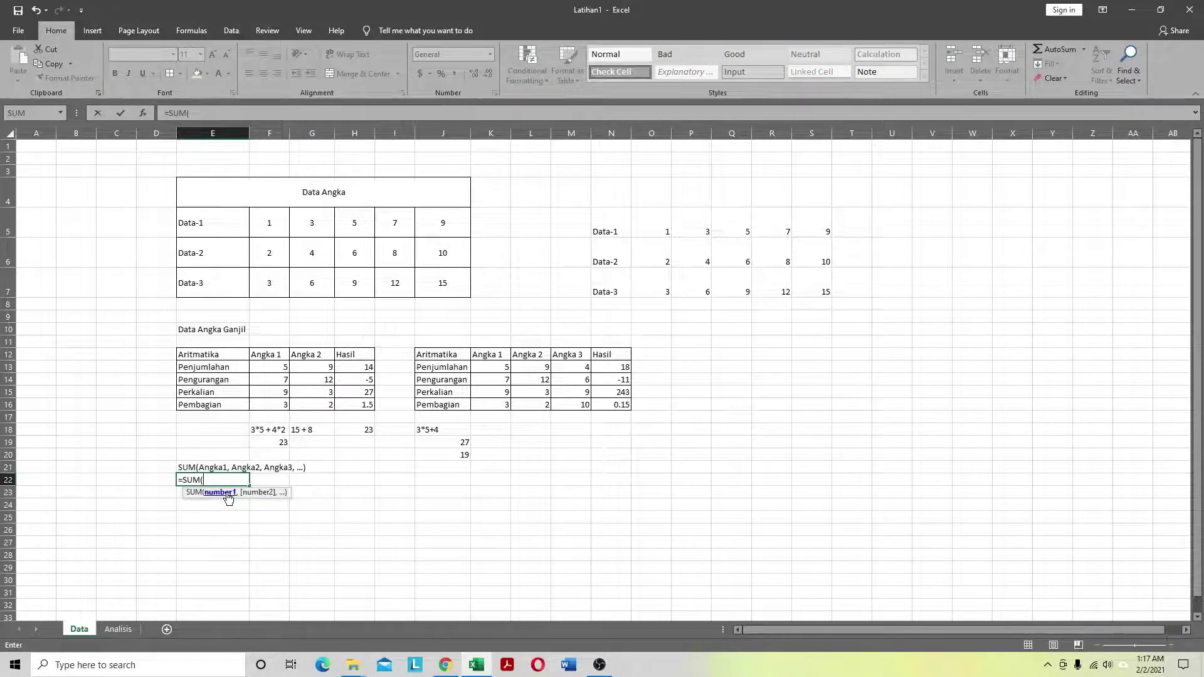
text(5,)
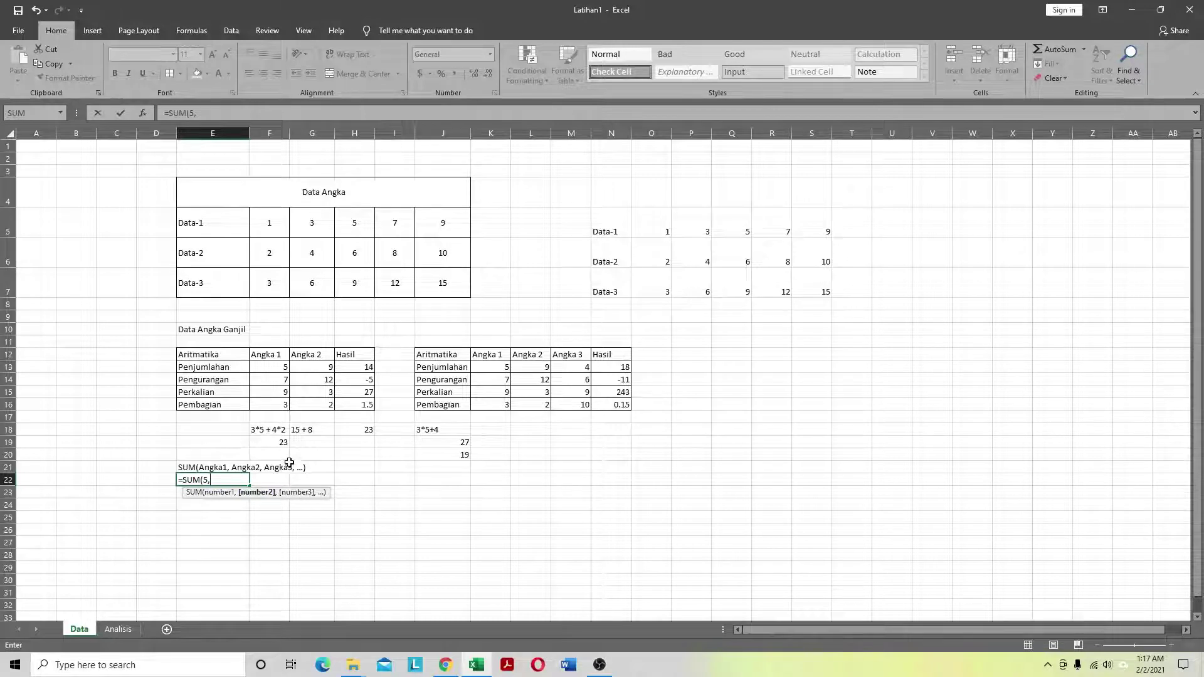
text(10,)
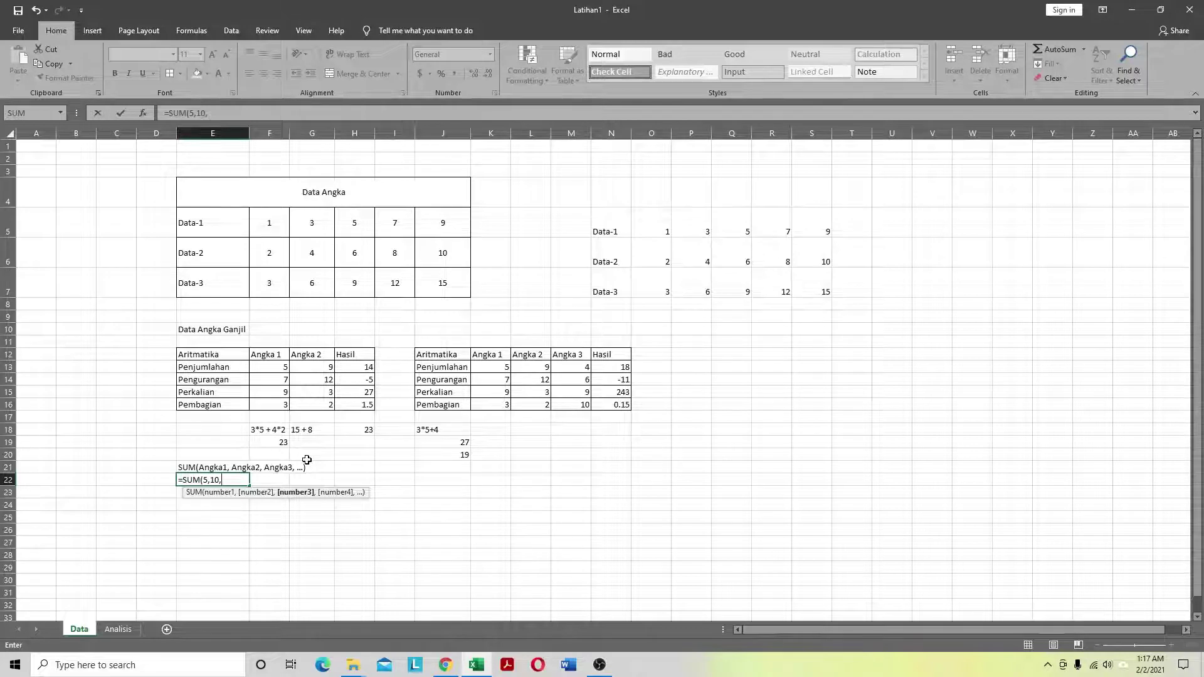
text(15)
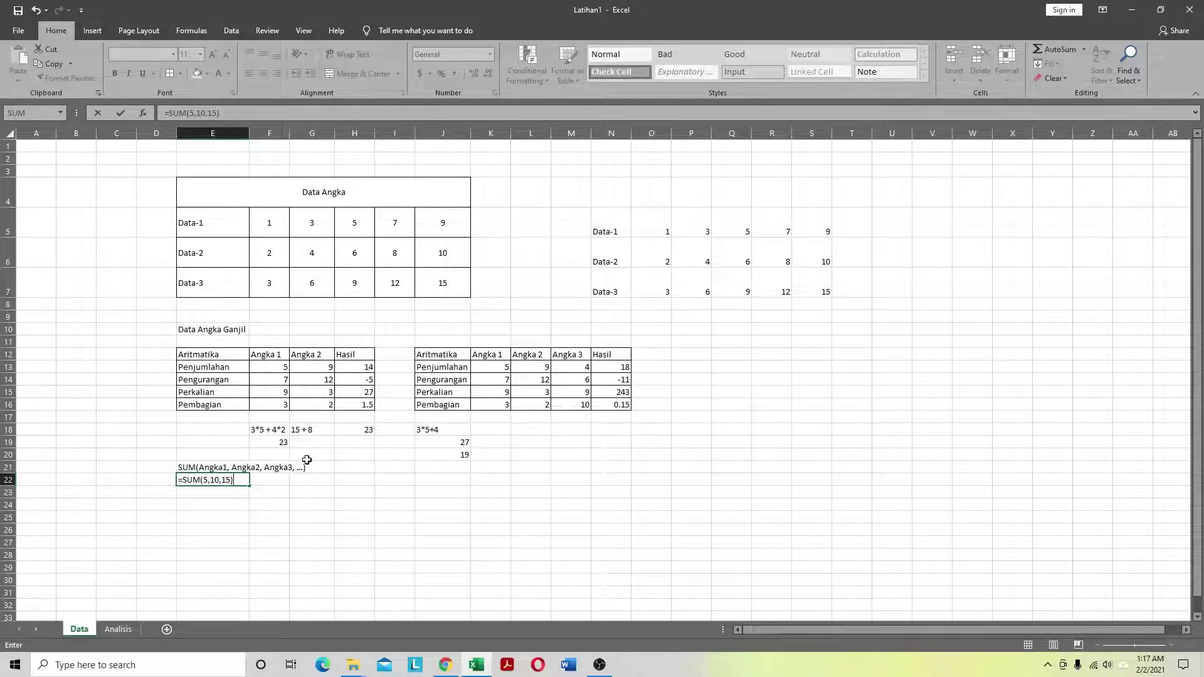
key(Return)
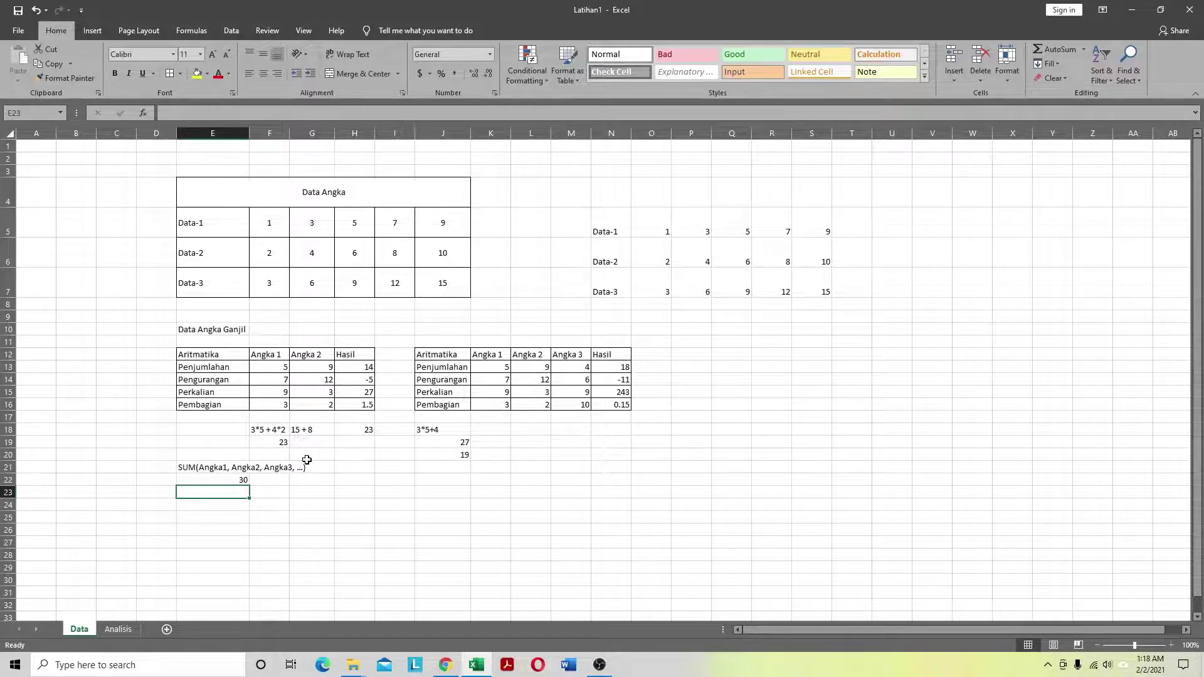
key(Up)
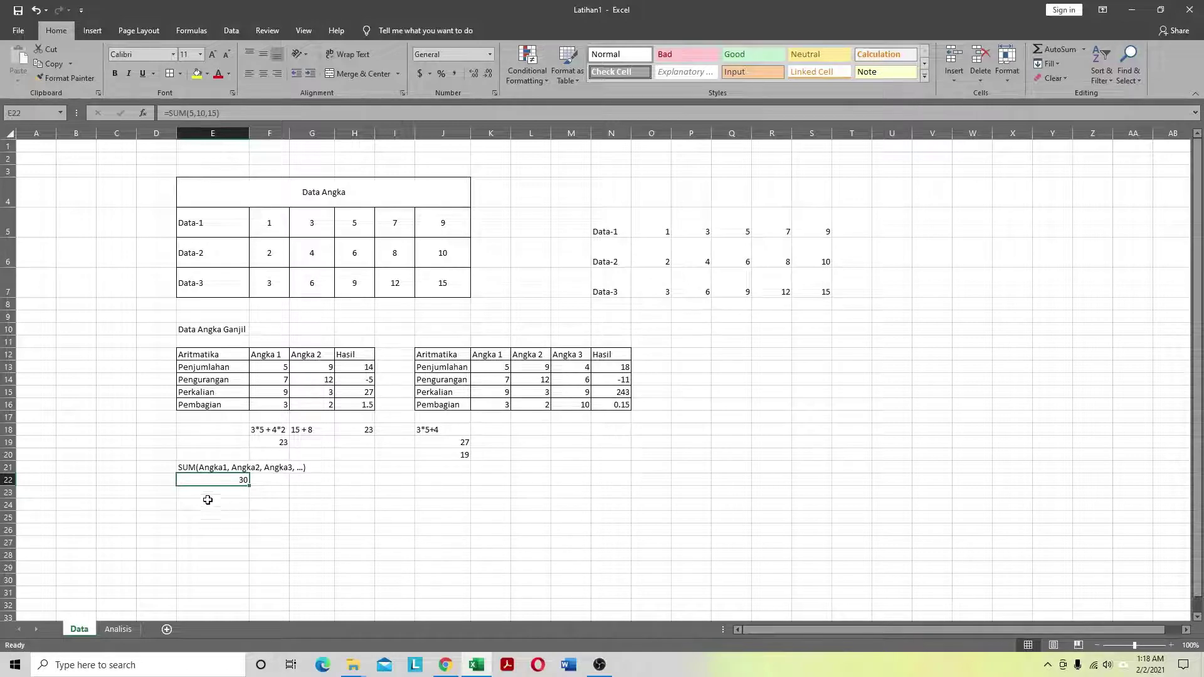
Step: Enter the table title Data Tinggi Mahasiswa in cell E24
click(211, 503)
scroll(328, 480, down, 1)
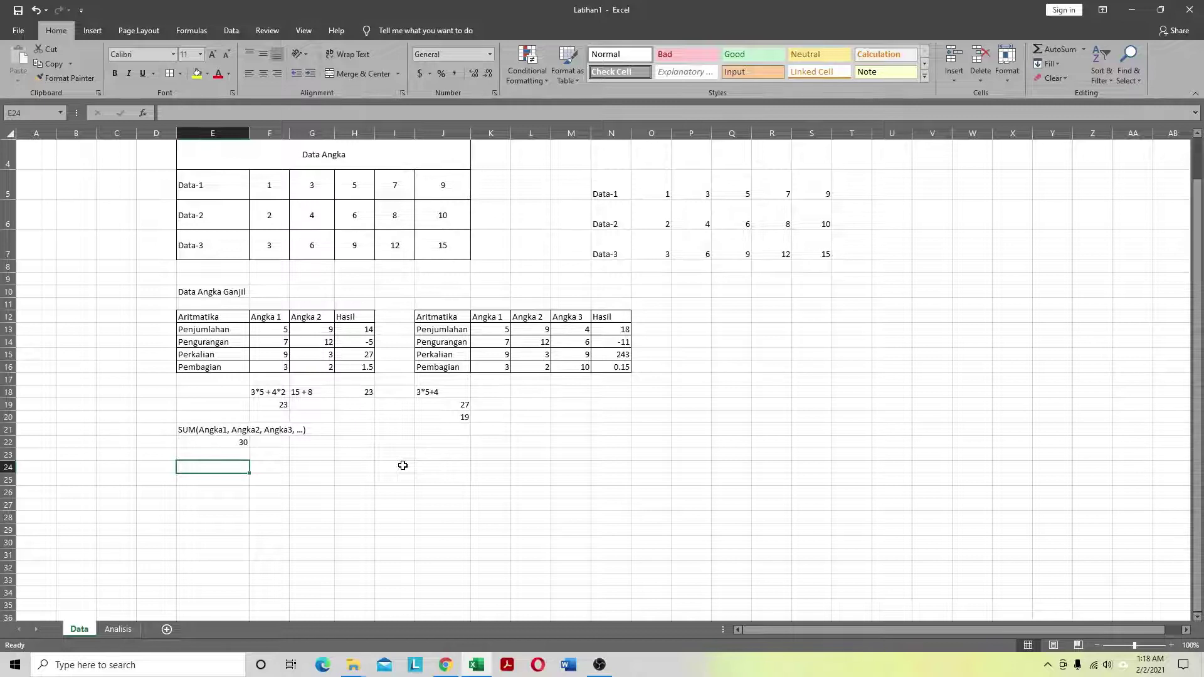
text(No)
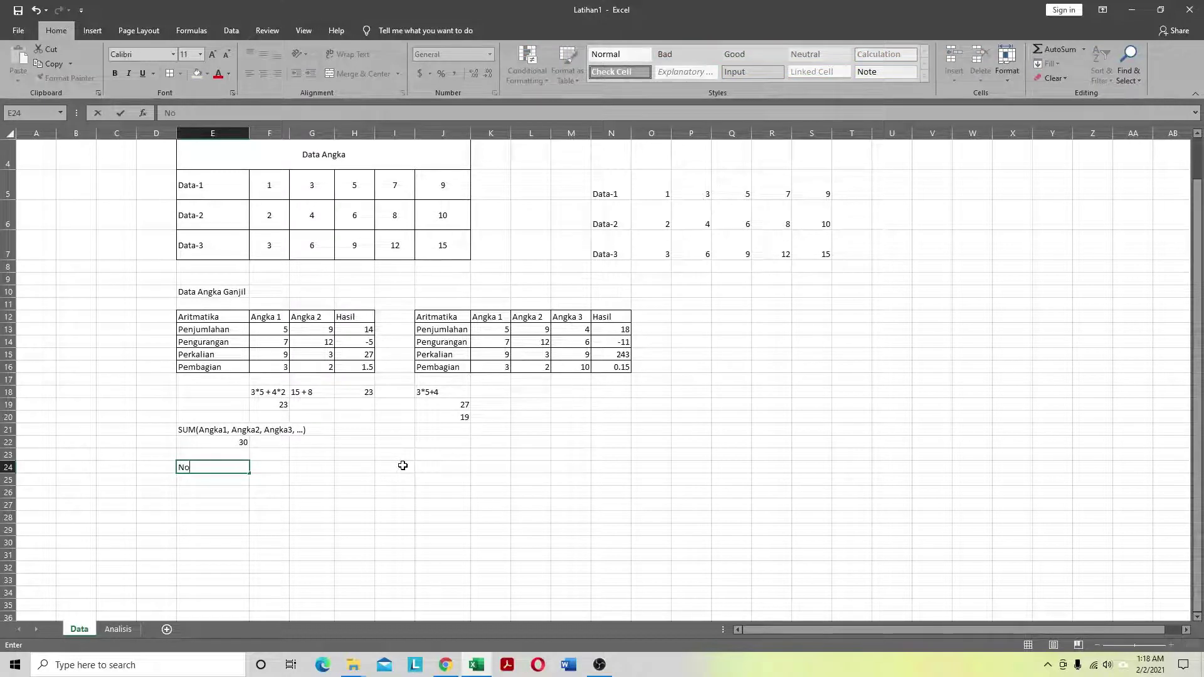
key(BackSpace)
key(BackSpace)
text(Data Tinggi M)
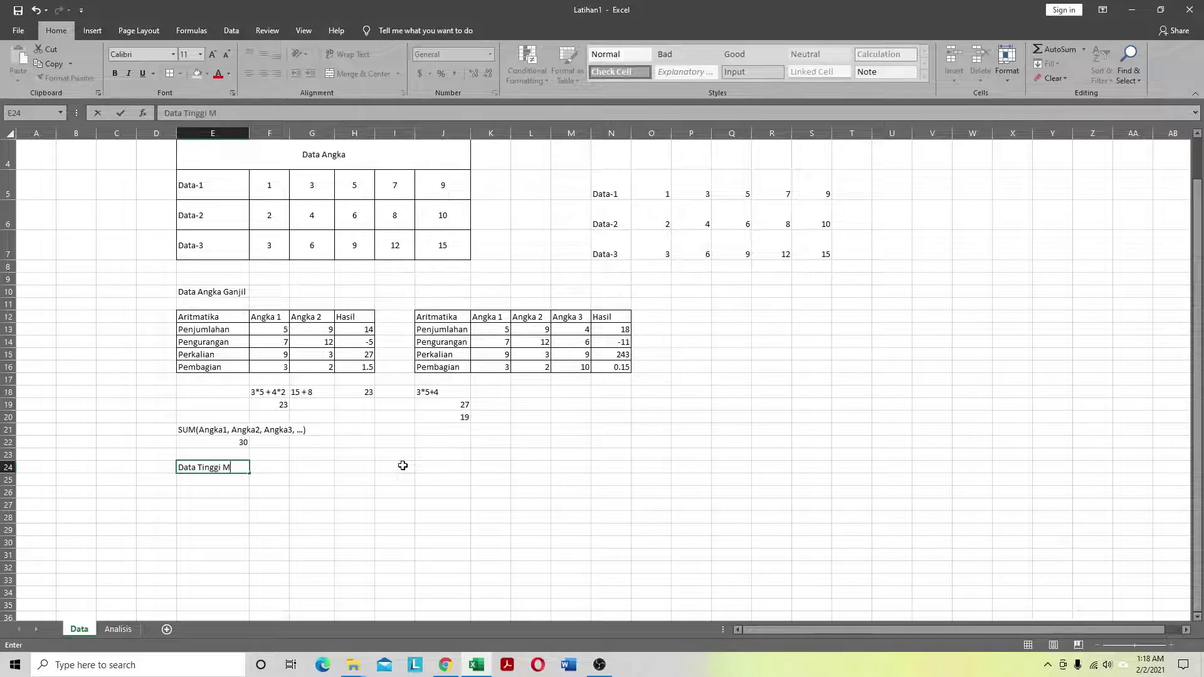
text(ahasiswa)
key(Return)
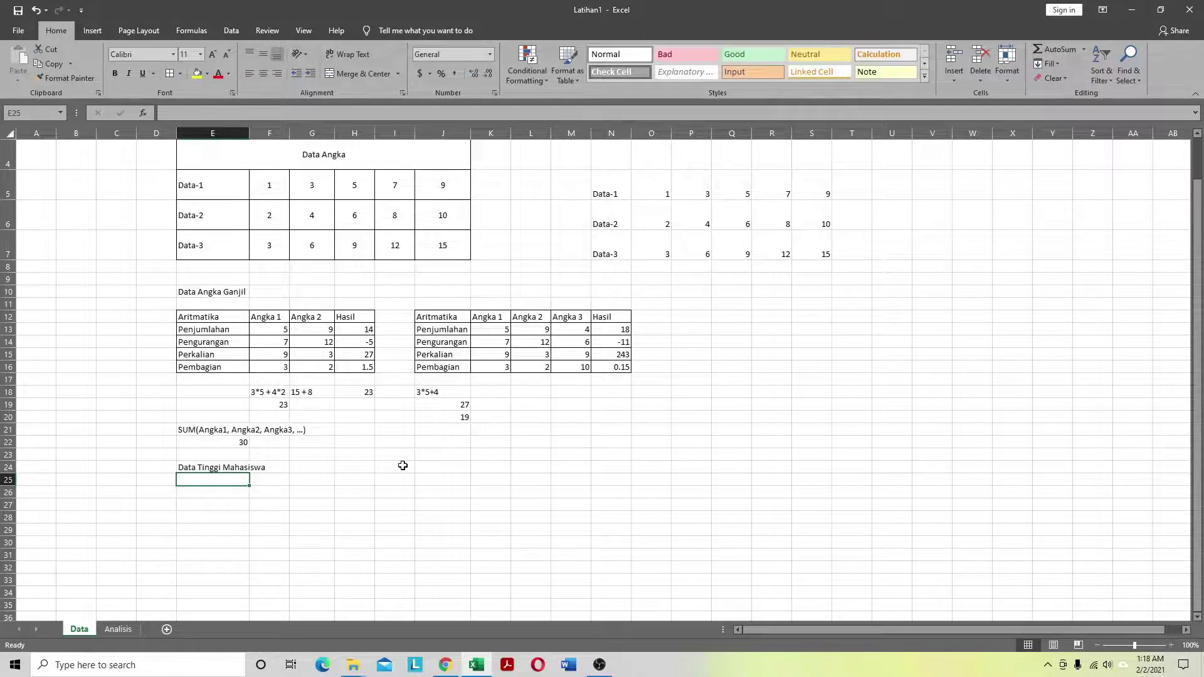
Step: Enter the column headers No, Nama and Tinggi (cm) in cells E25 to G25
text(No)
key(Tab)
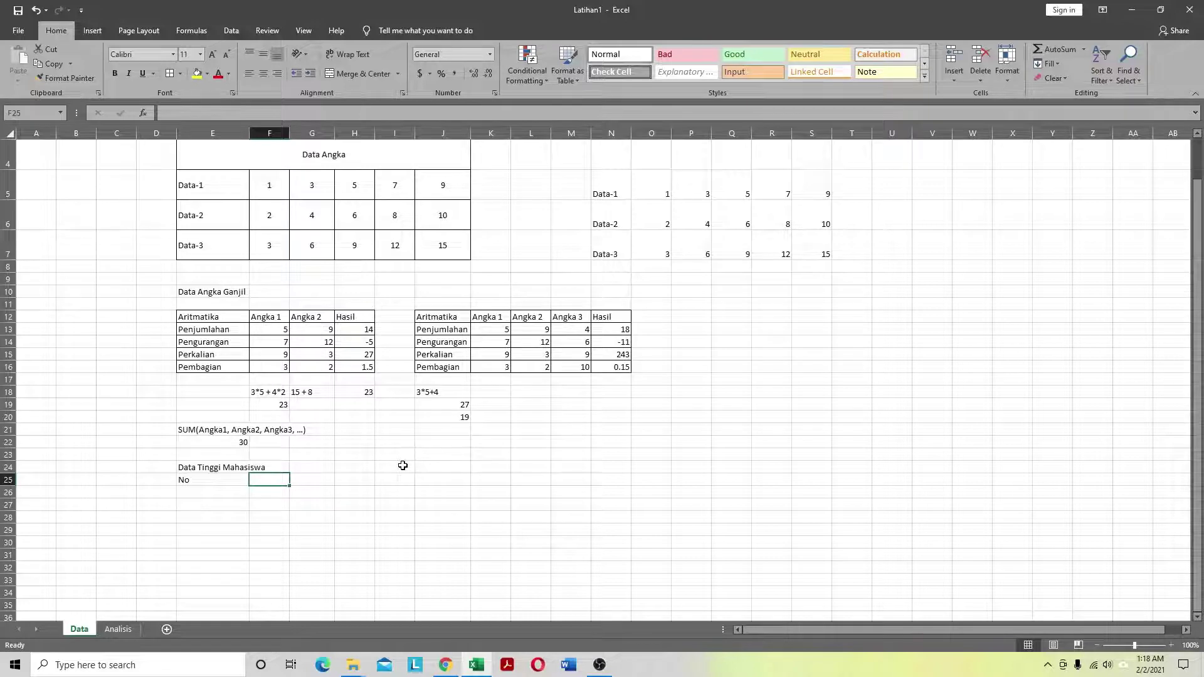
text(Nama)
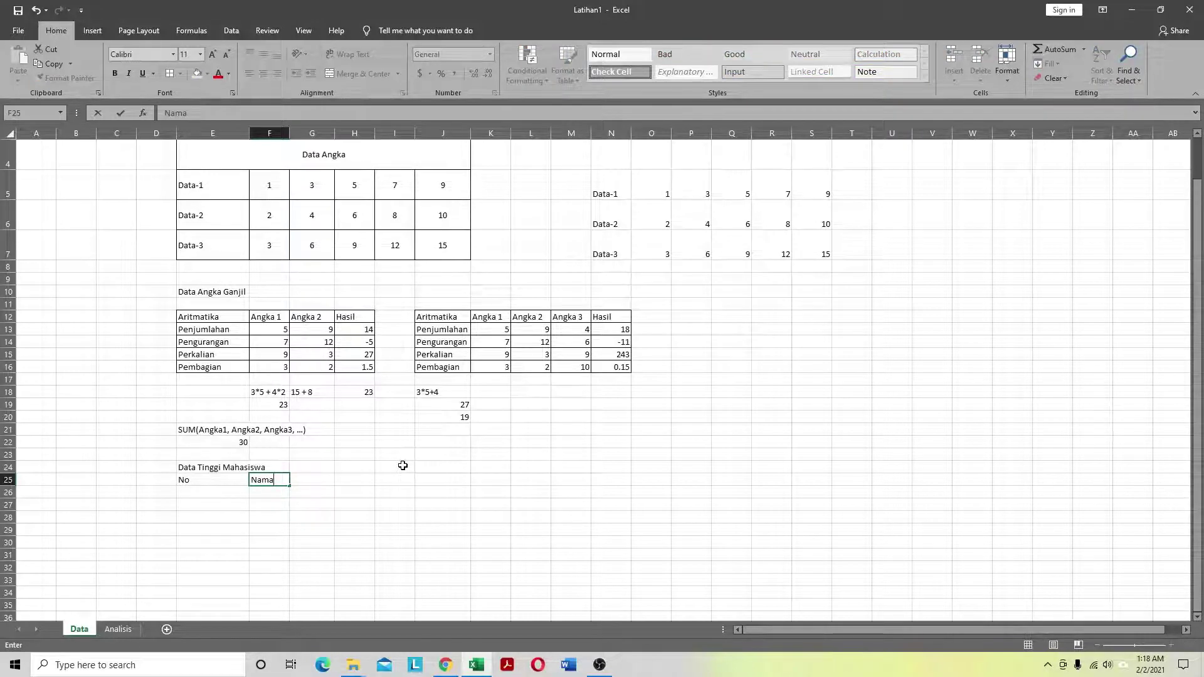
key(Tab)
text(T)
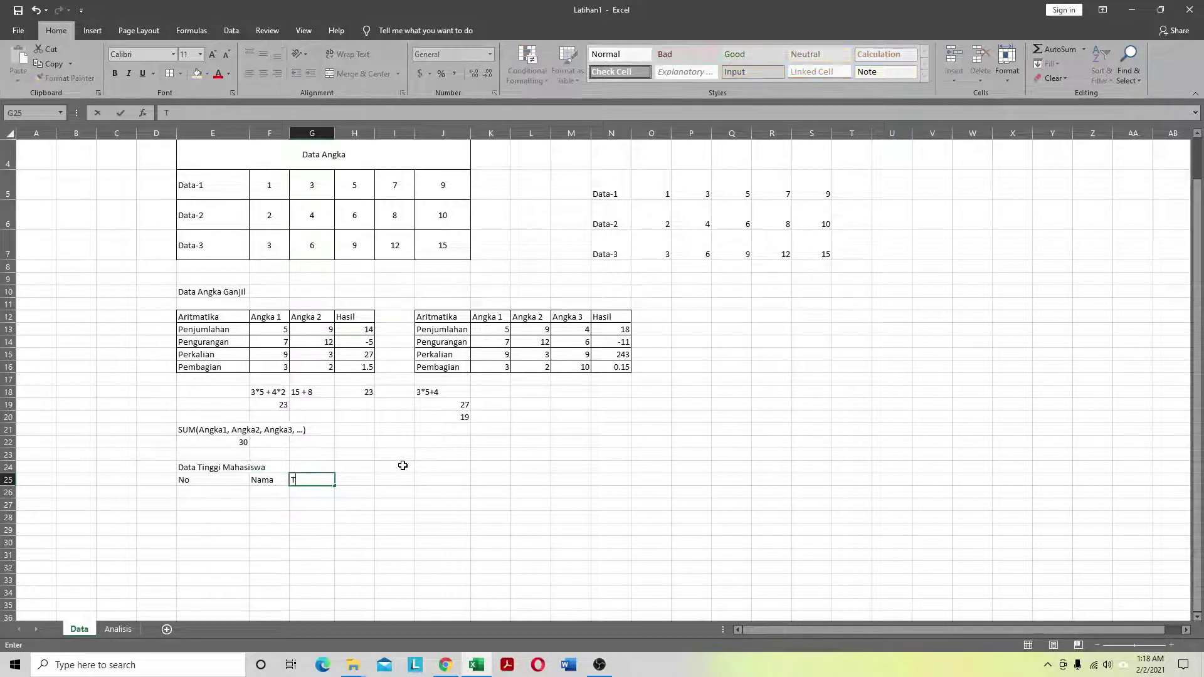
text(inggi (cm))
key(Return)
Step: Fill row 26 with number 1, the first student's name and a height of 170
text(1)
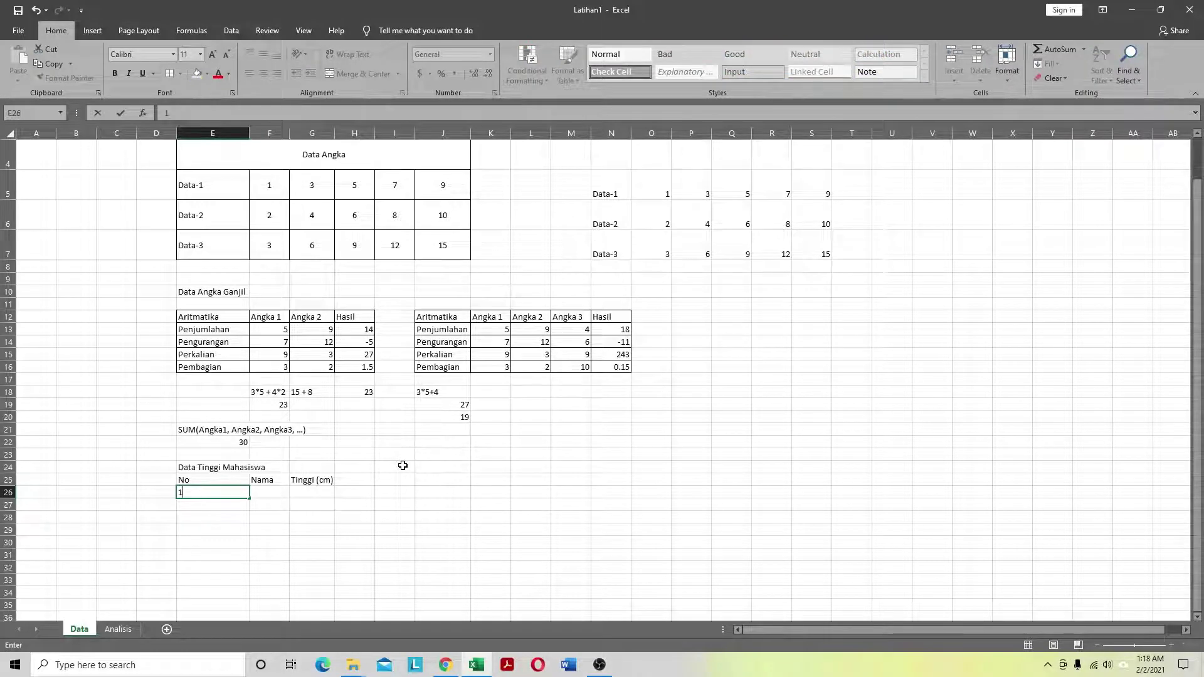
key(Tab)
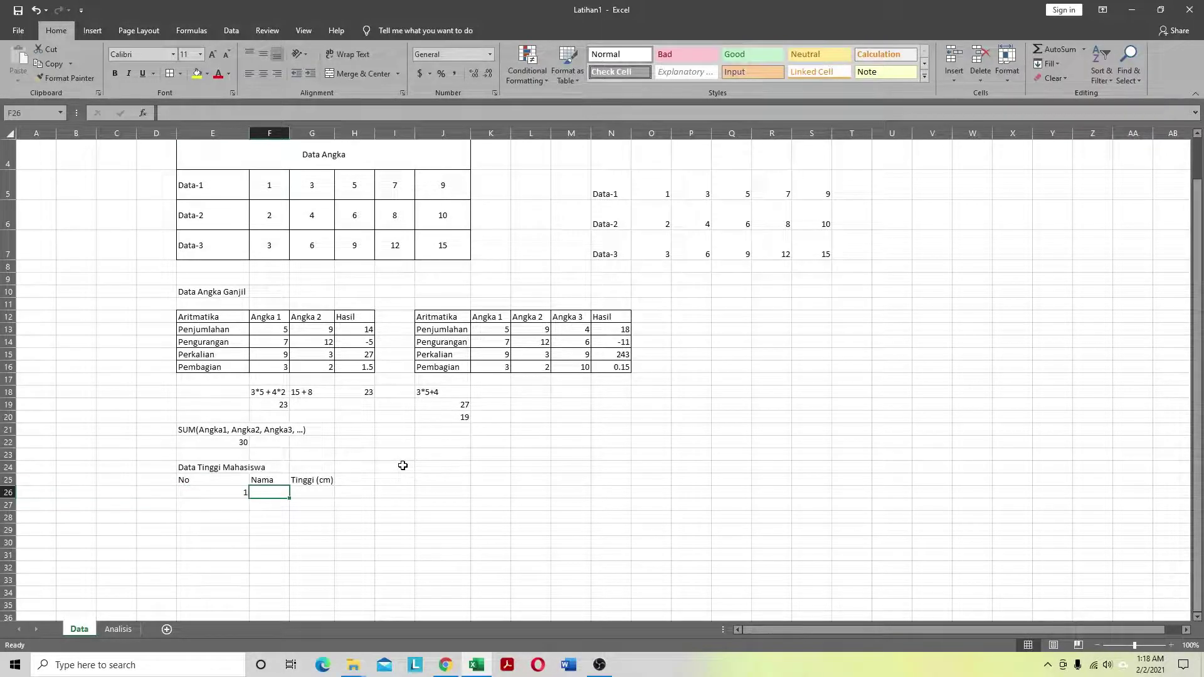
text(Adam)
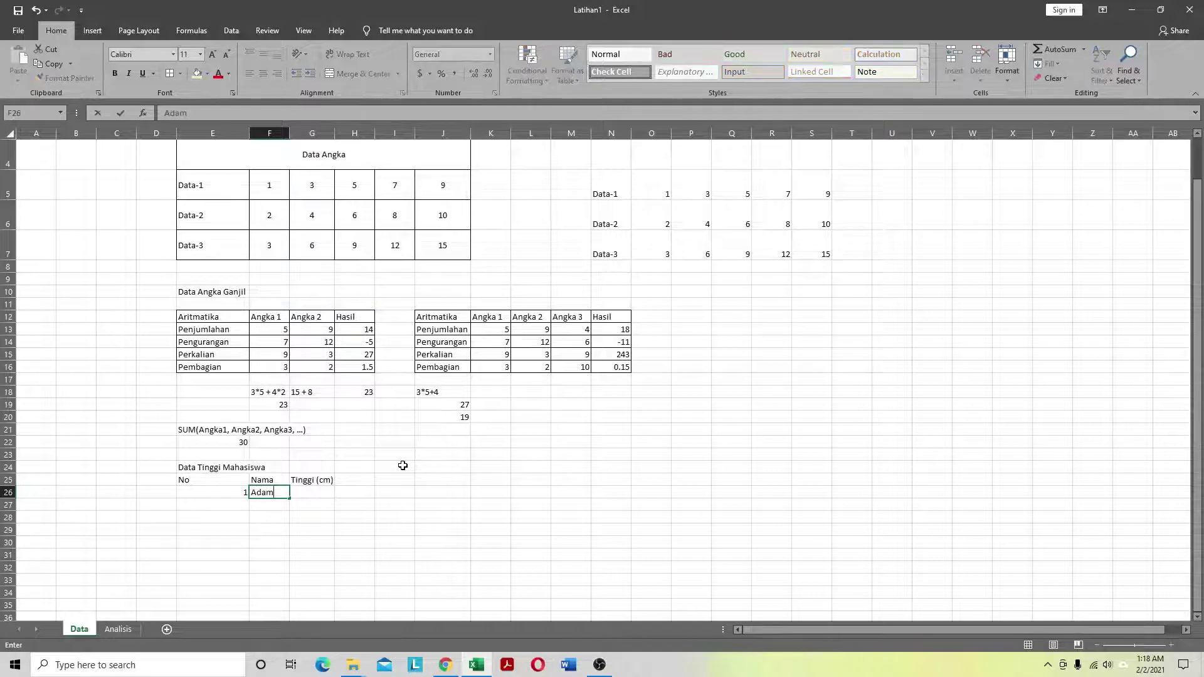
key(Tab)
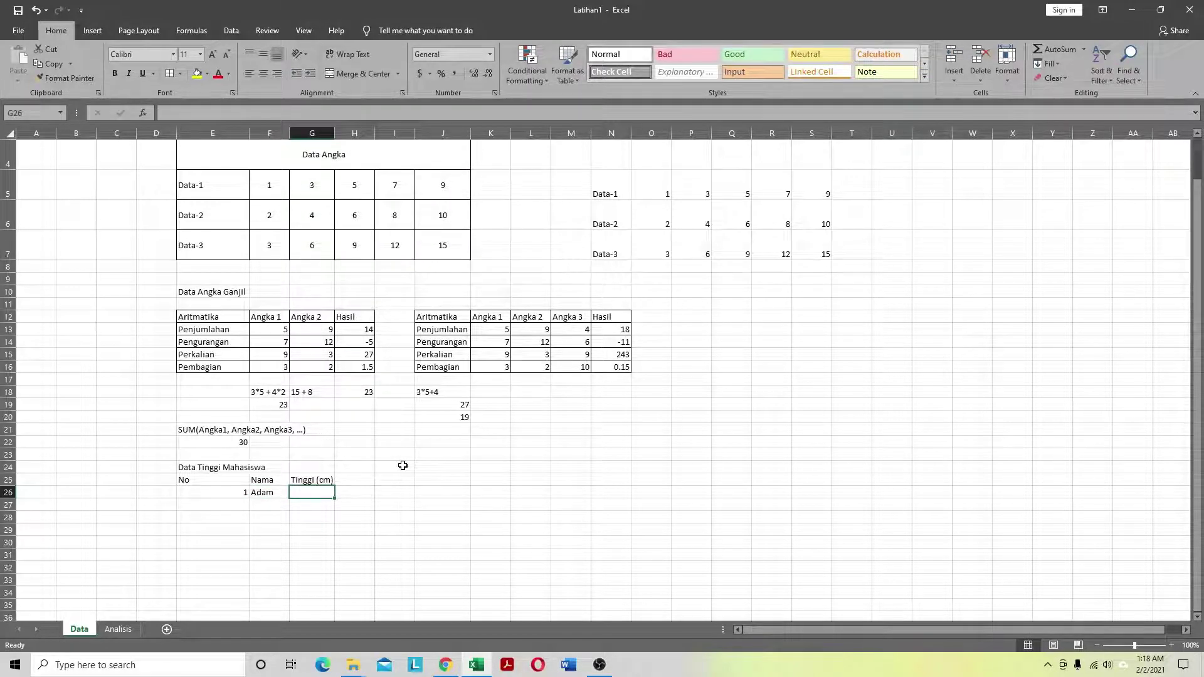
text(170)
key(Return)
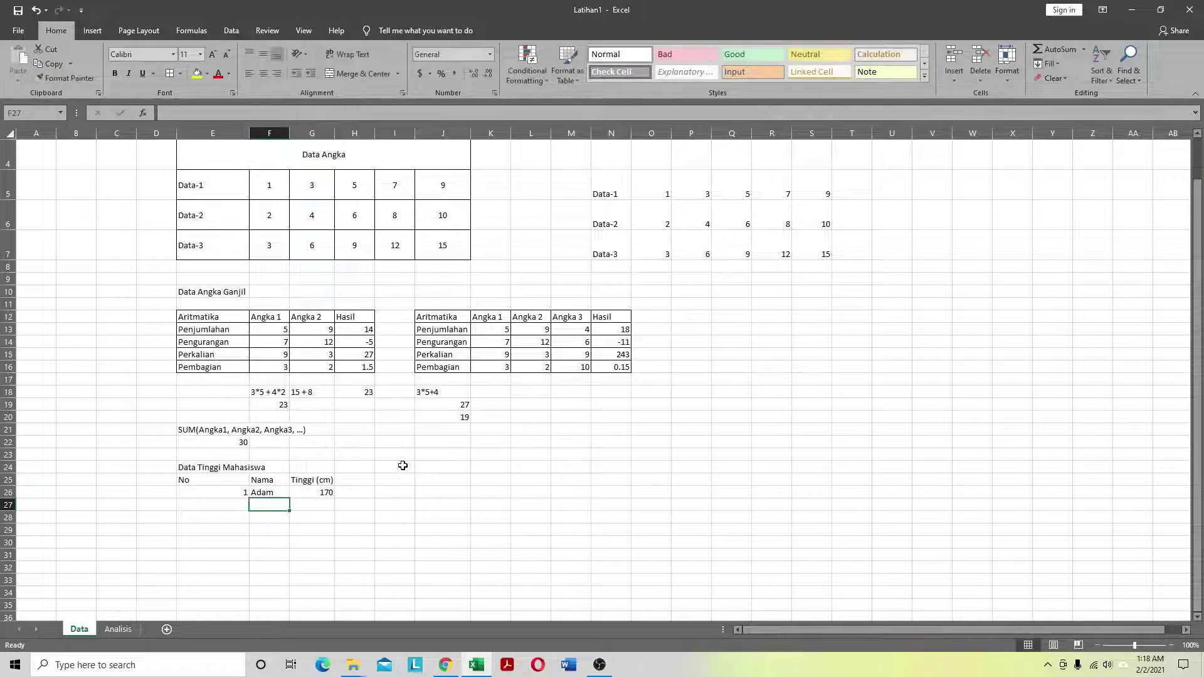
Step: Fill row 27 with number 2, the second student's name and a height of 162
key(Left)
text(2)
key(Tab)
text(Cici)
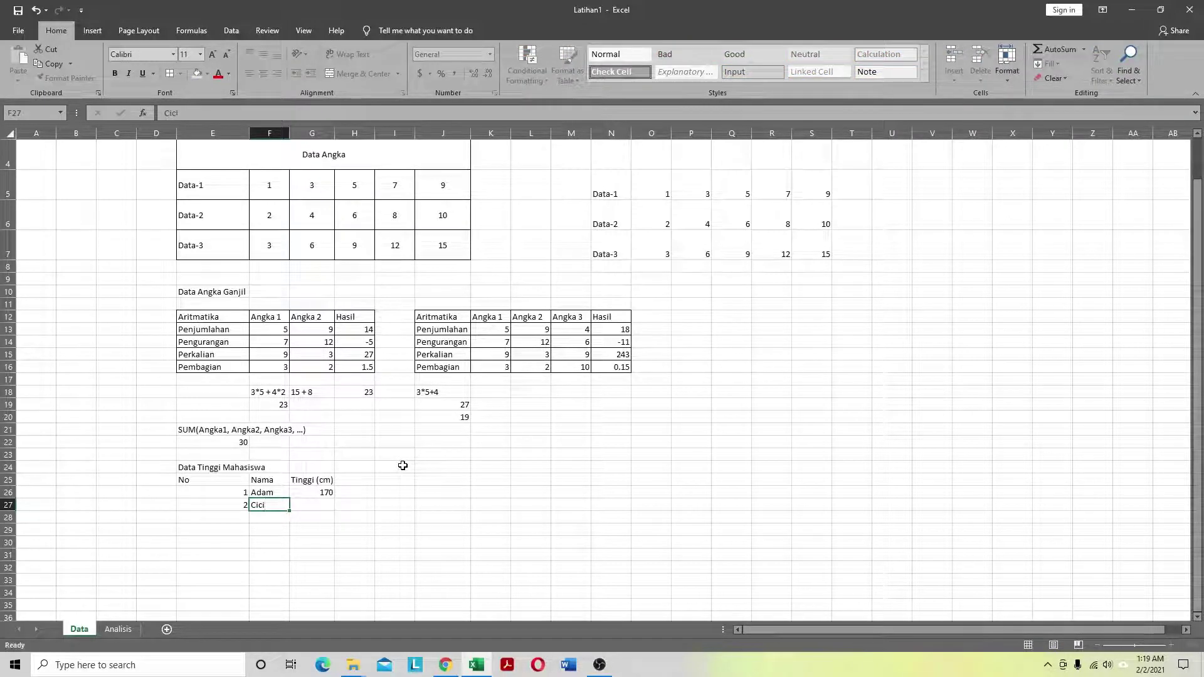
key(Tab)
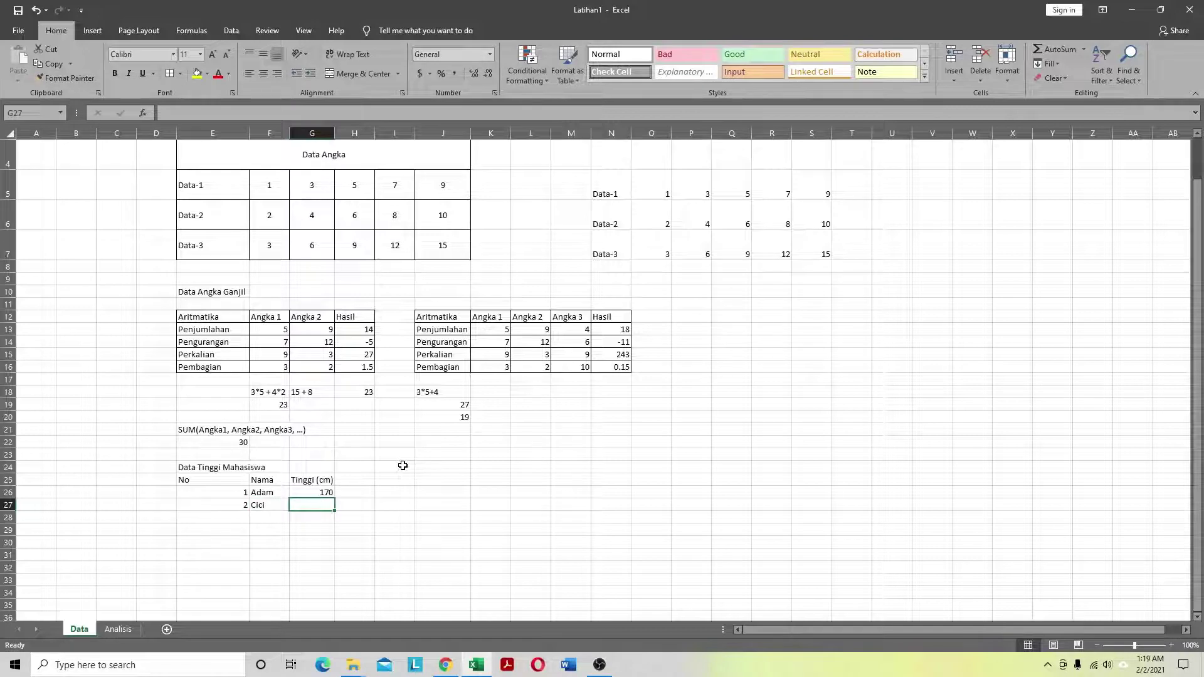
text(162)
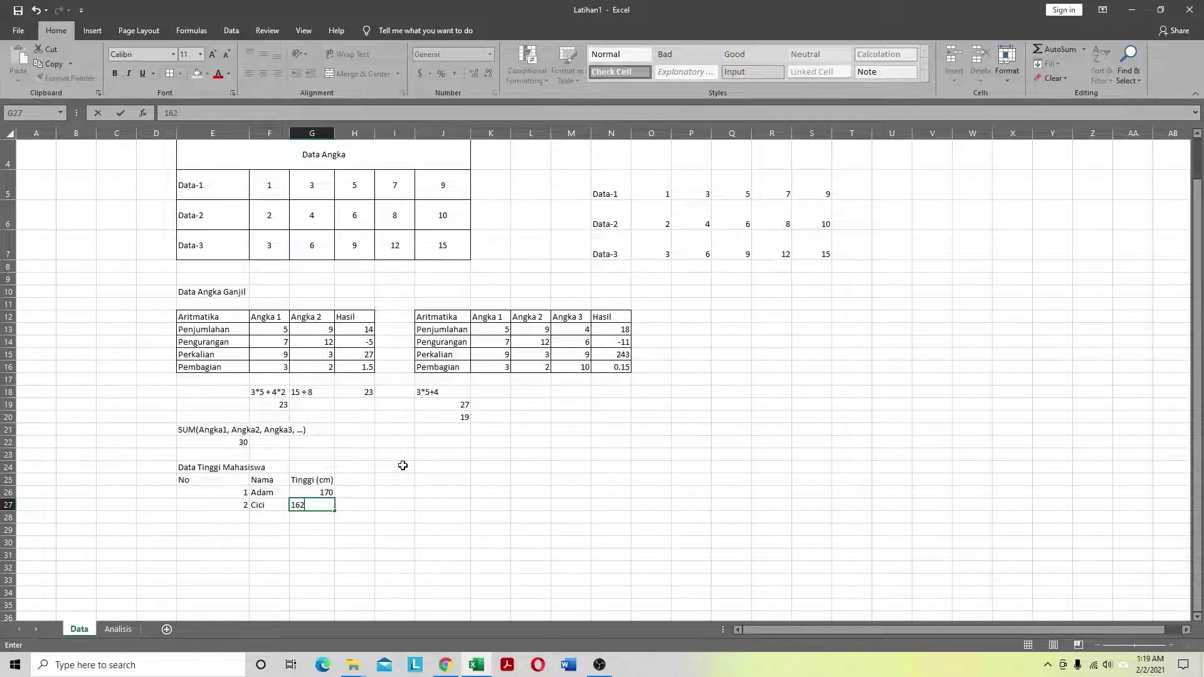
key(Return)
key(Left)
key(Up)
key(Up)
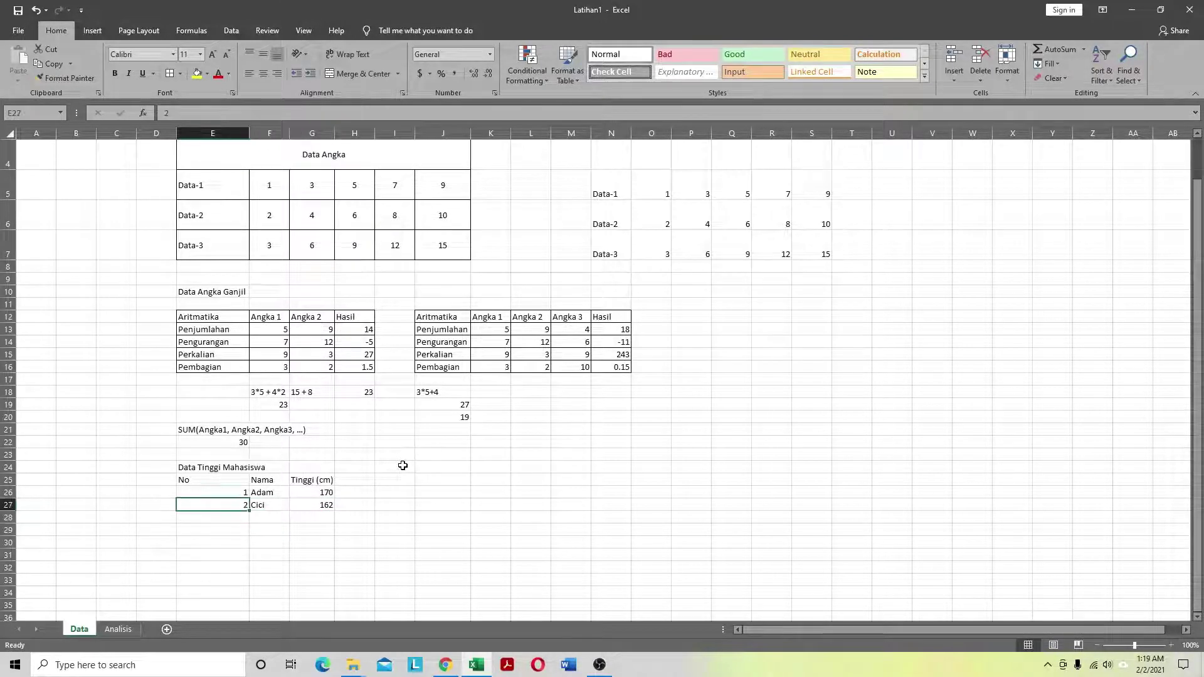
key(shift+Down)
key(shift+Up)
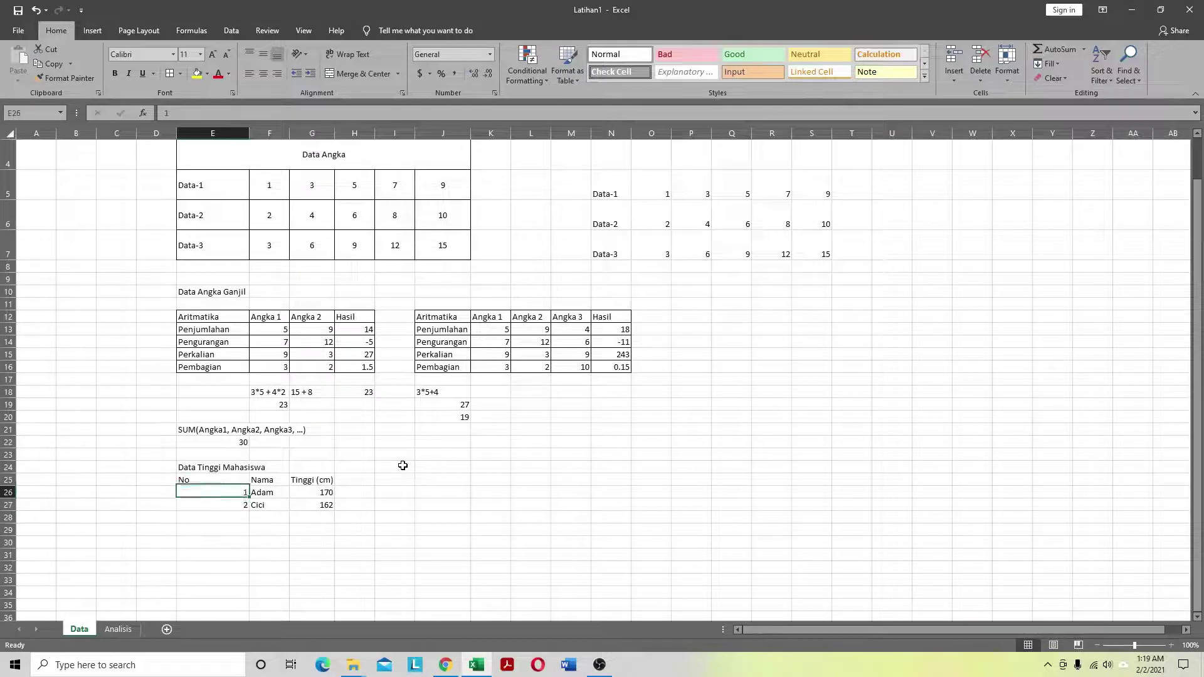
scroll(249, 457, down, 3)
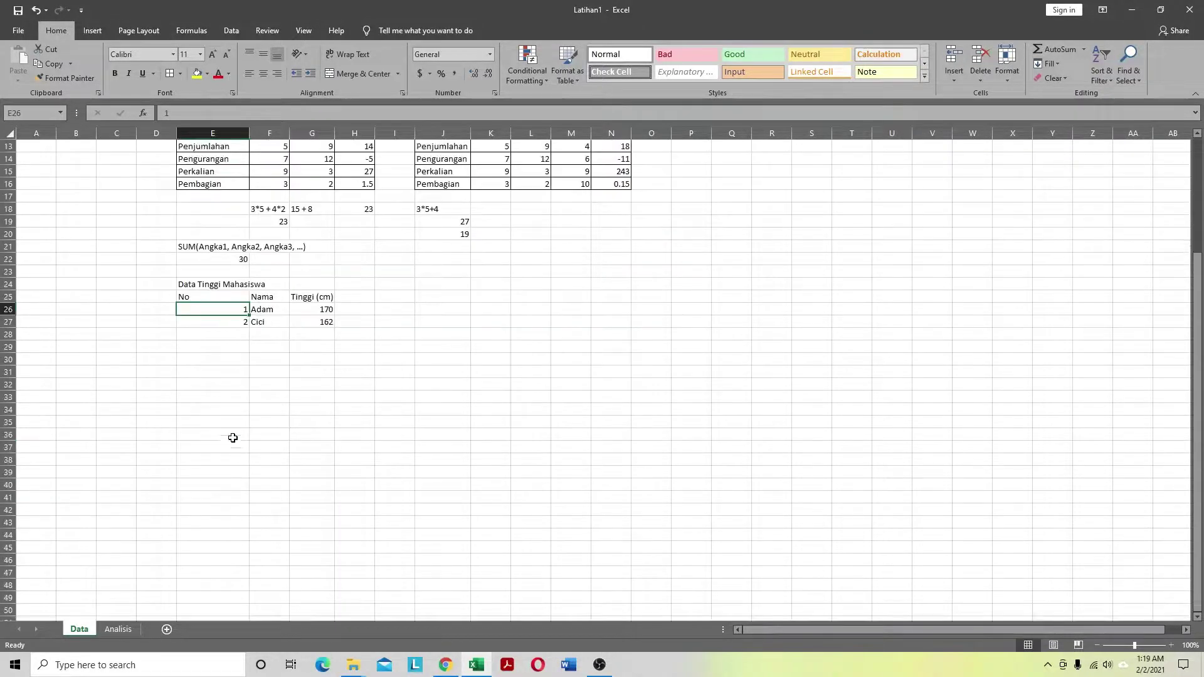
key(Down)
key(Down)
drag(234, 307, 234, 318)
click(232, 363)
key(Up)
key(Up)
key(Up)
key(Up)
key(Down)
key(Down)
key(Down)
click(226, 309)
drag(226, 308, 226, 320)
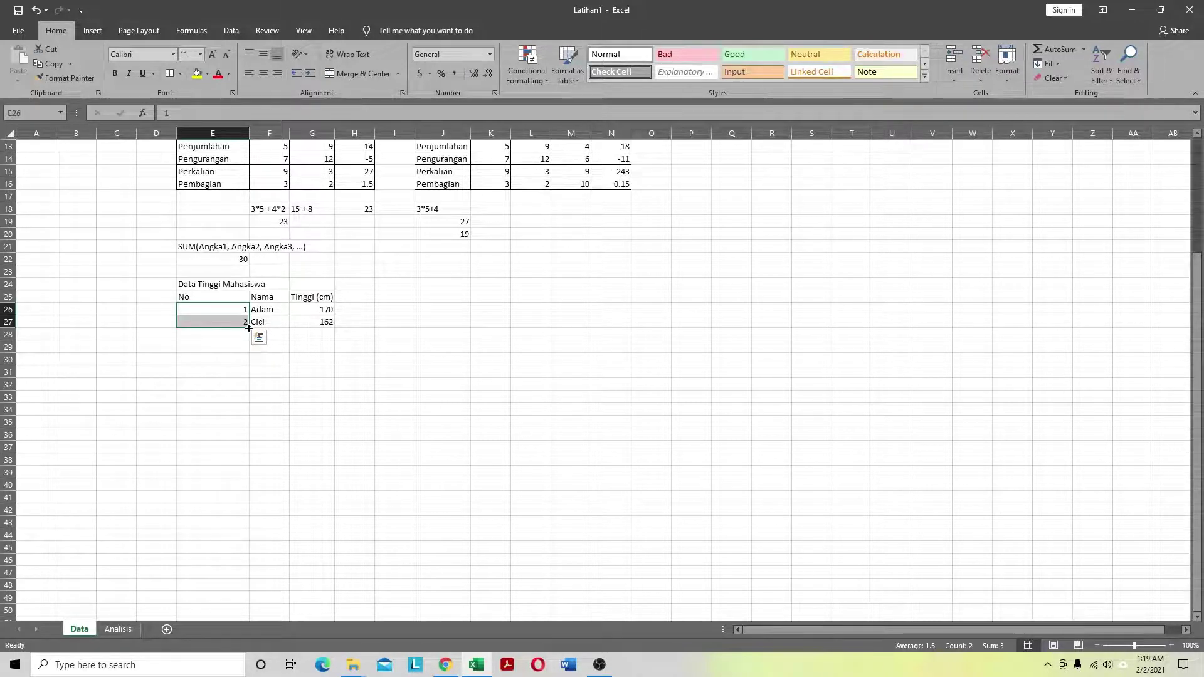
click(212, 348)
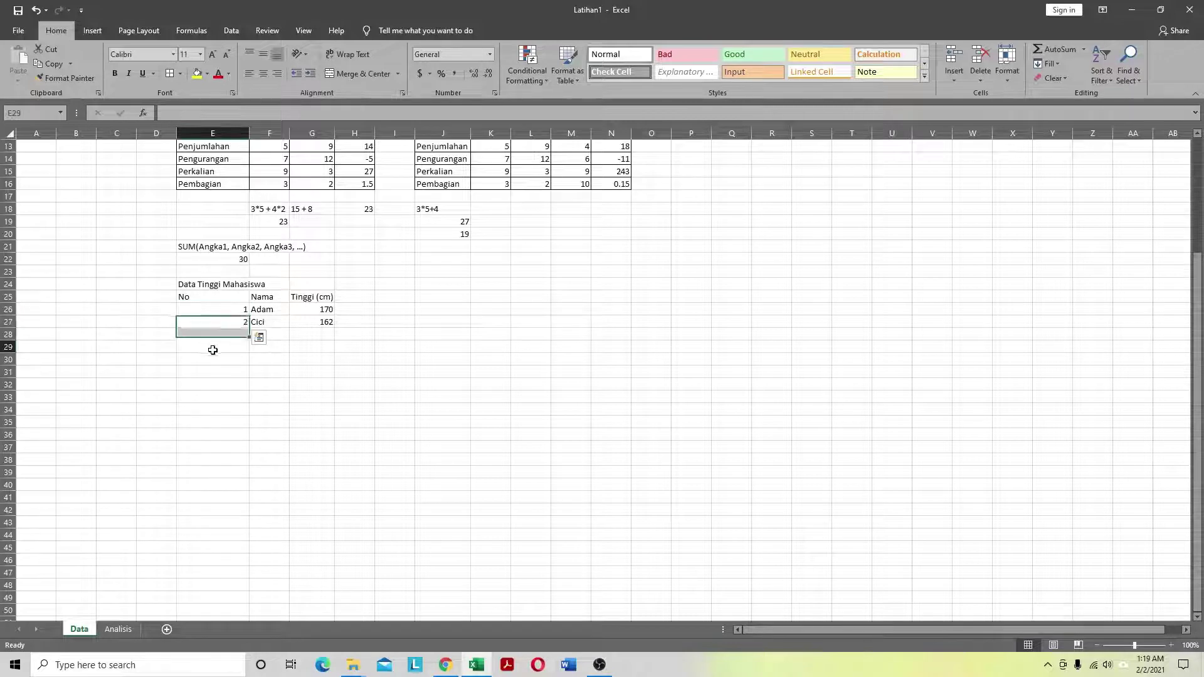
click(216, 307)
drag(215, 307, 215, 319)
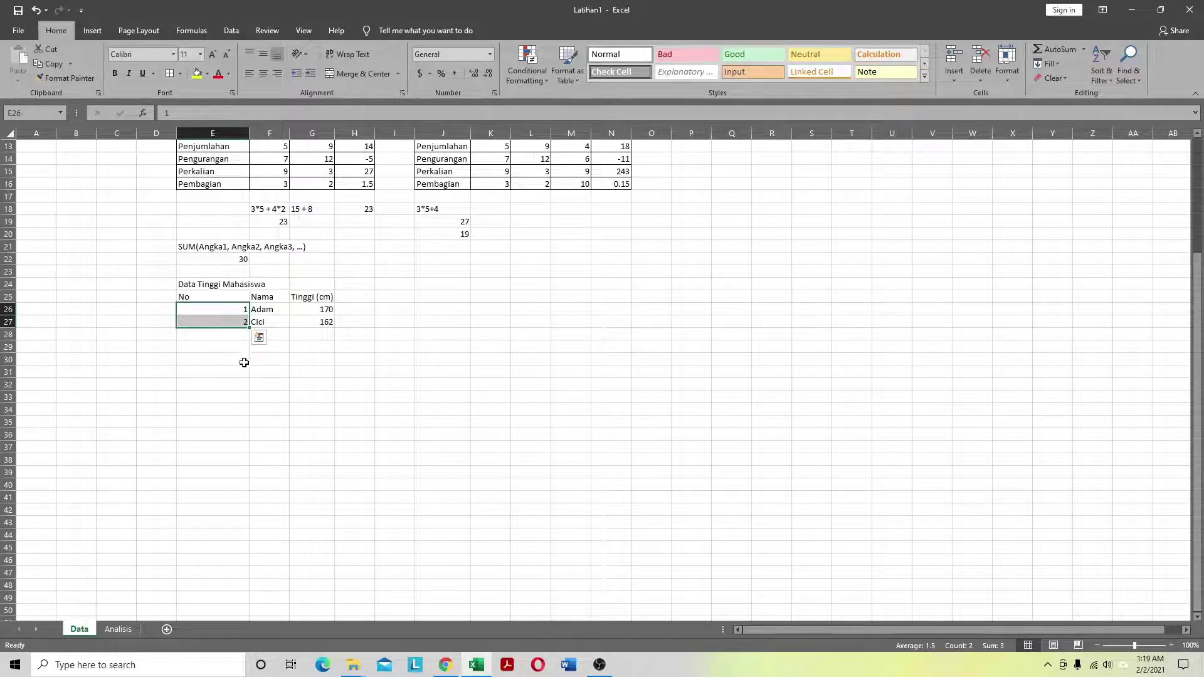
click(224, 371)
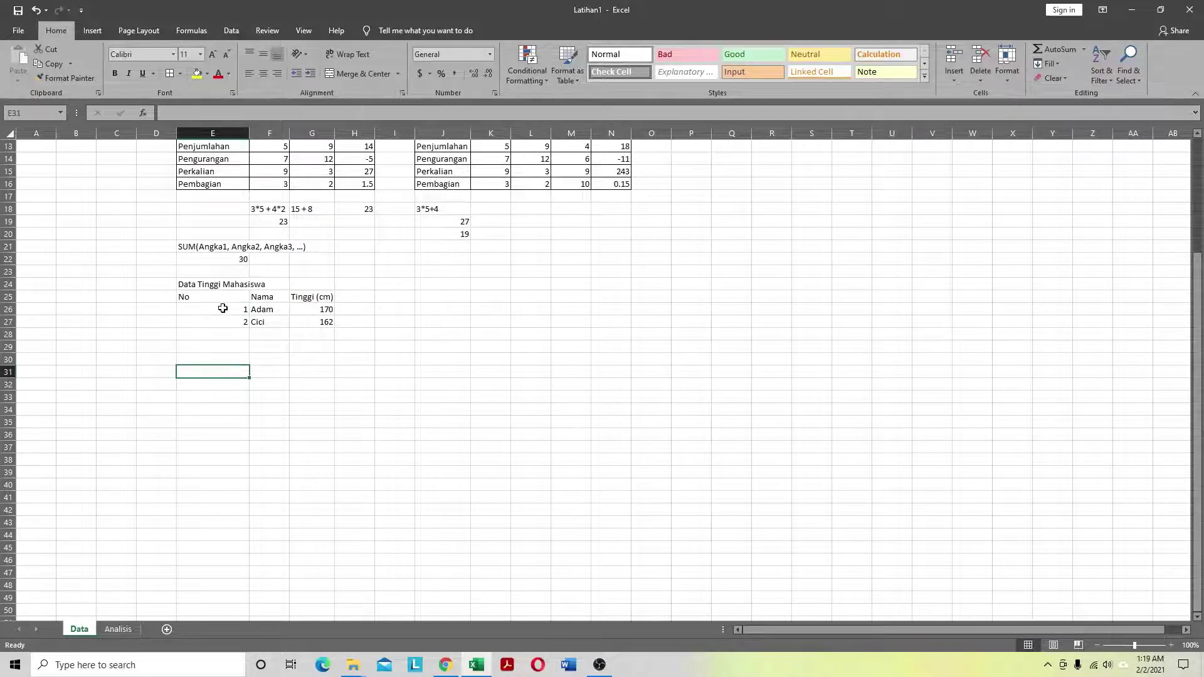
click(223, 308)
drag(223, 308, 225, 322)
click(232, 355)
Step: Extend the number series from cells E26:E27 down to row 35, numbering the rows up to 10
click(222, 308)
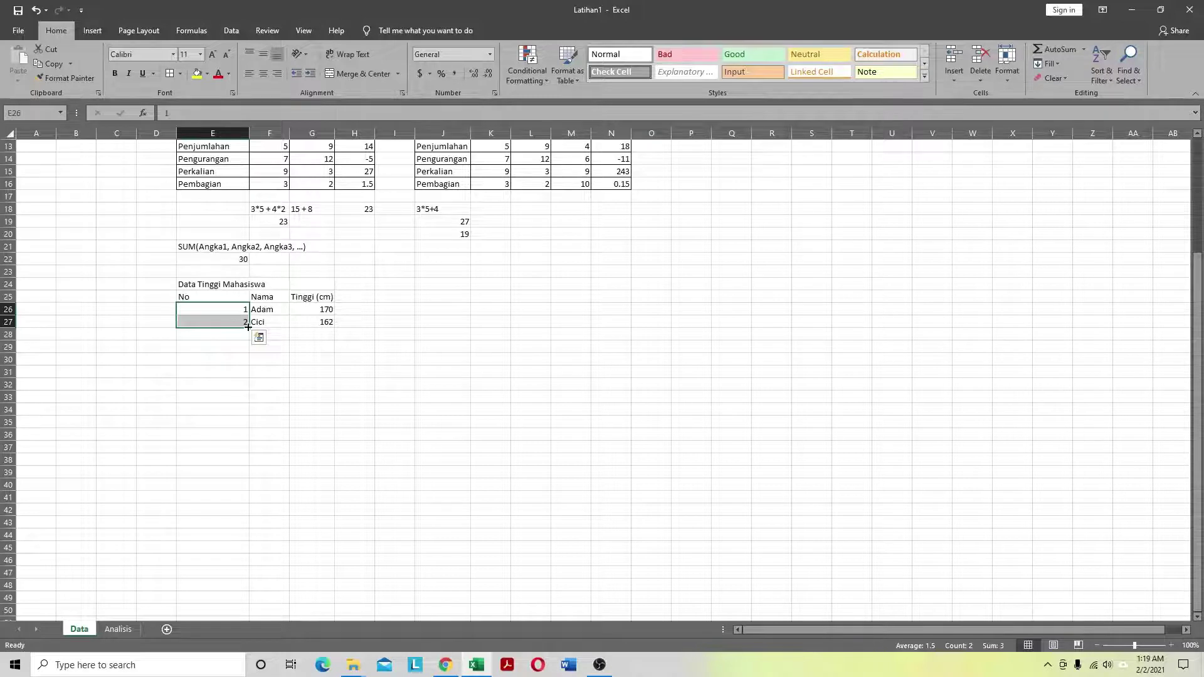
drag(248, 327, 240, 424)
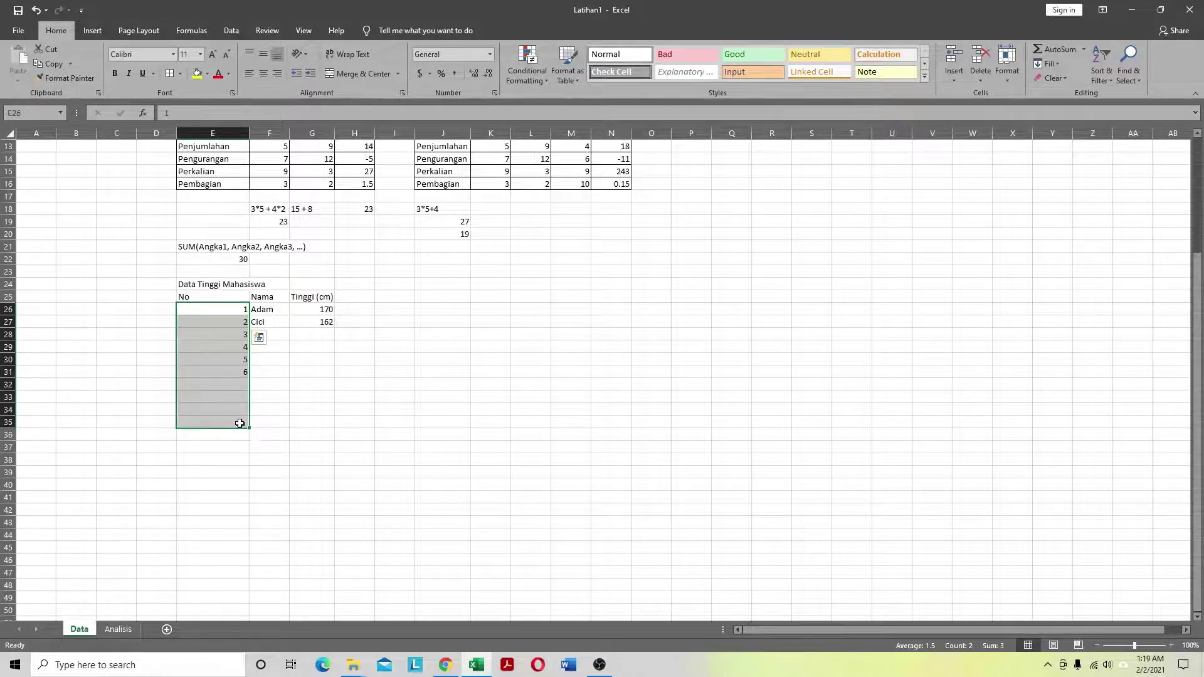
click(392, 423)
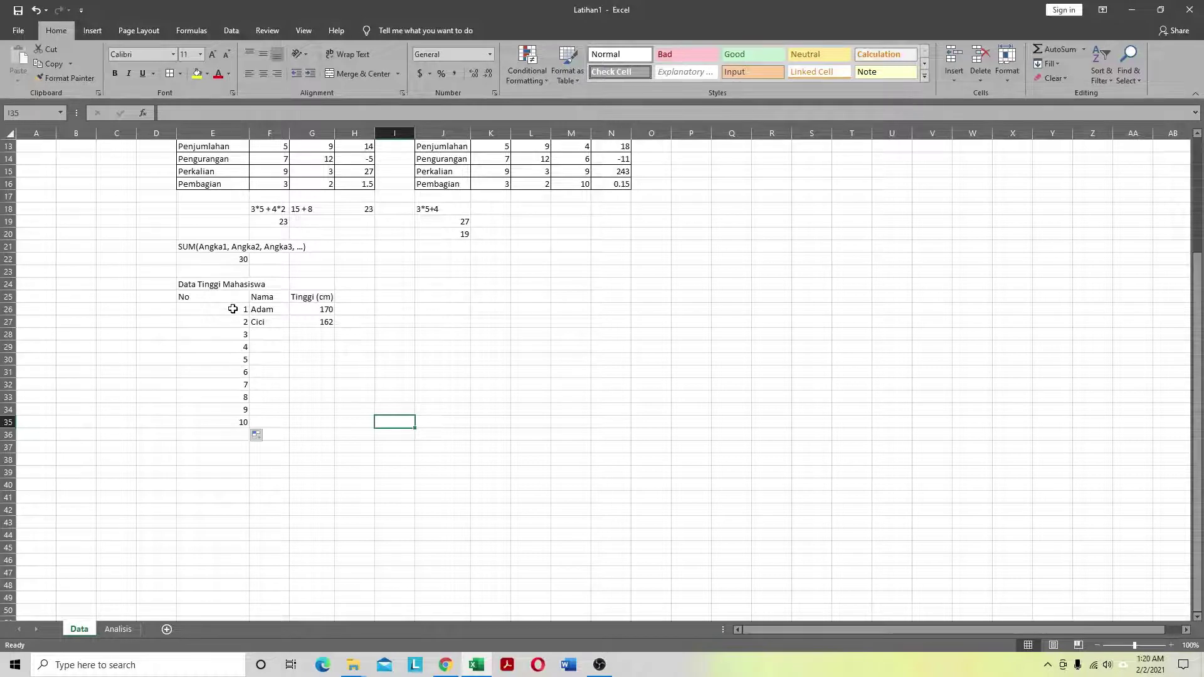
drag(241, 308, 225, 321)
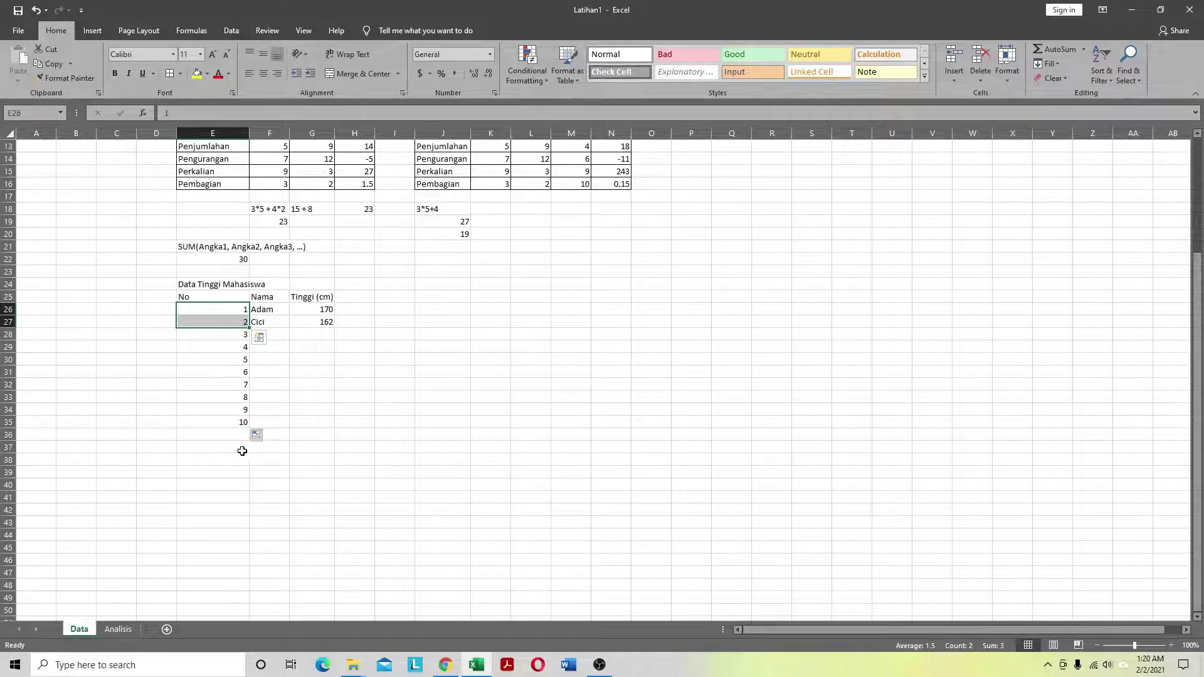
click(395, 420)
click(221, 323)
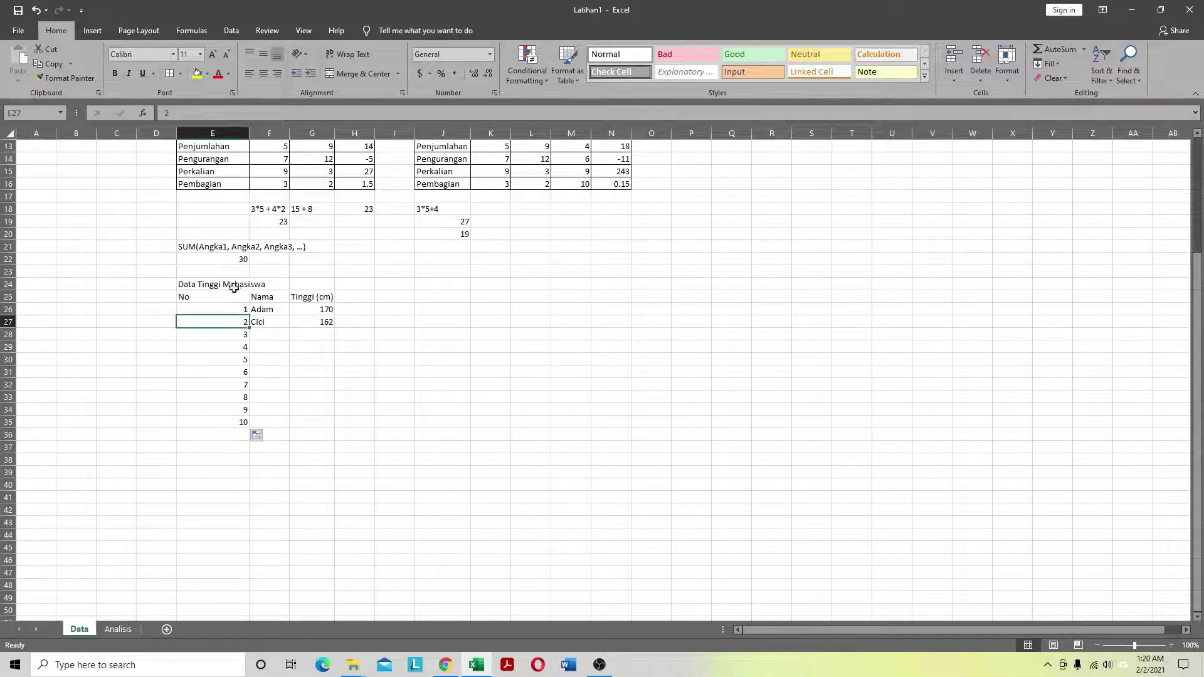
Step: Enter the odd numbers 1, 3 and 5 in cells J25 to J27
click(459, 295)
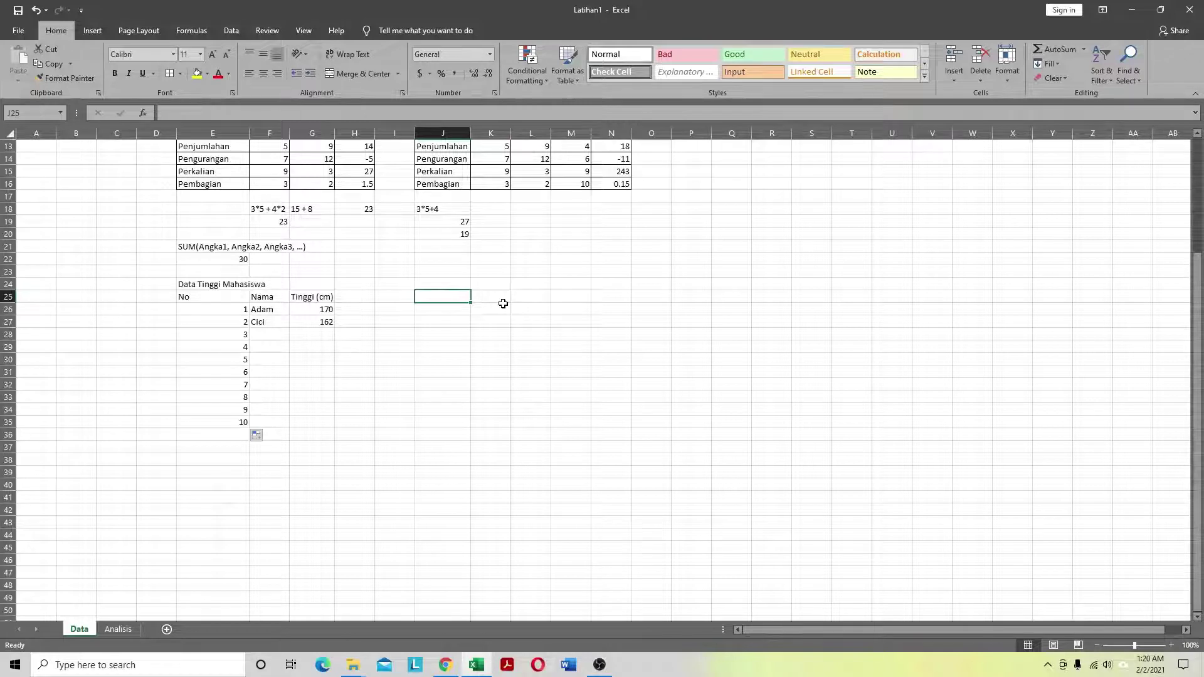
text(1)
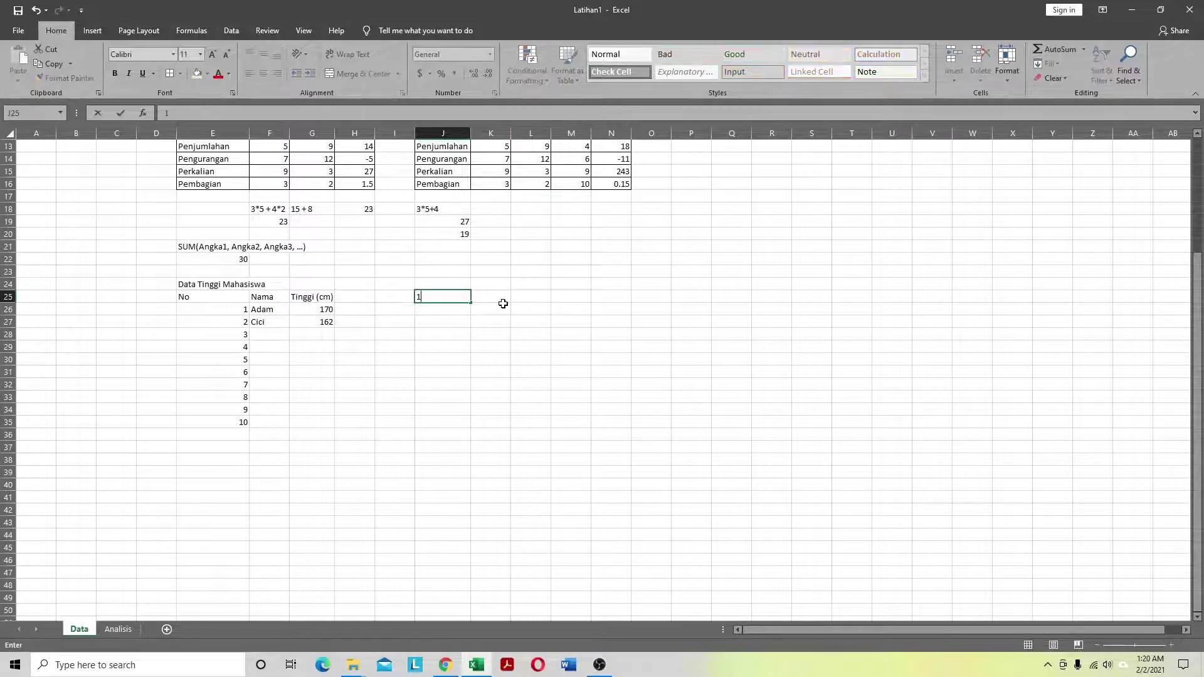
key(Return)
text(3)
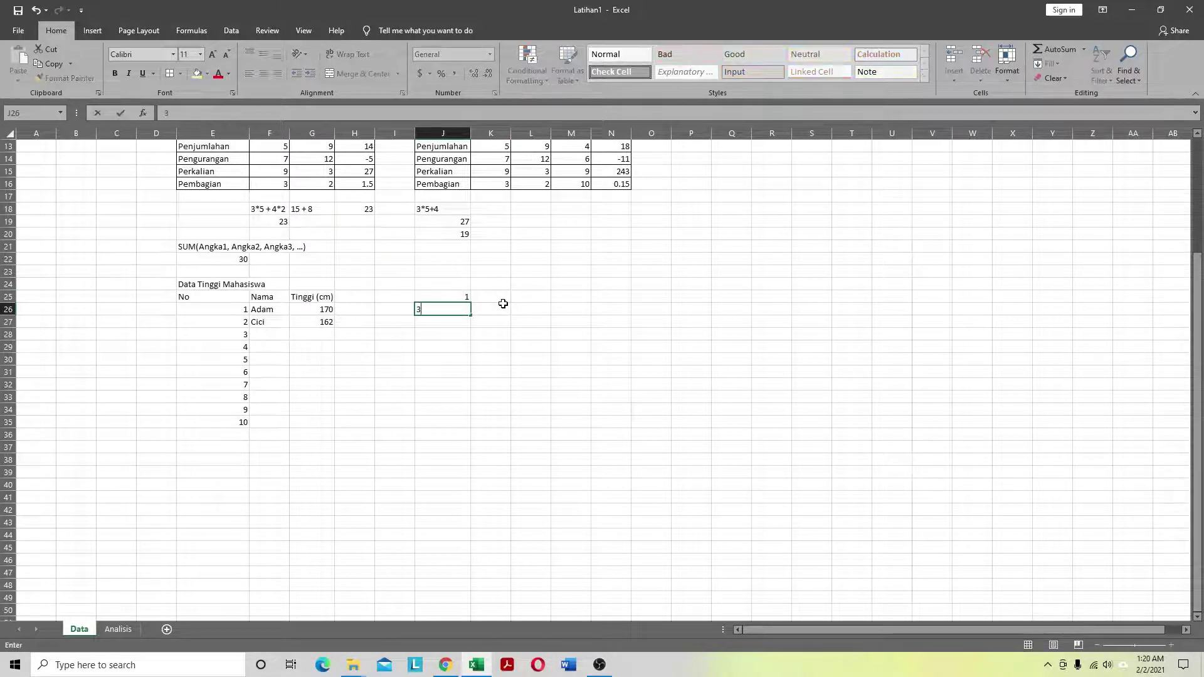
key(Return)
text(5)
key(Return)
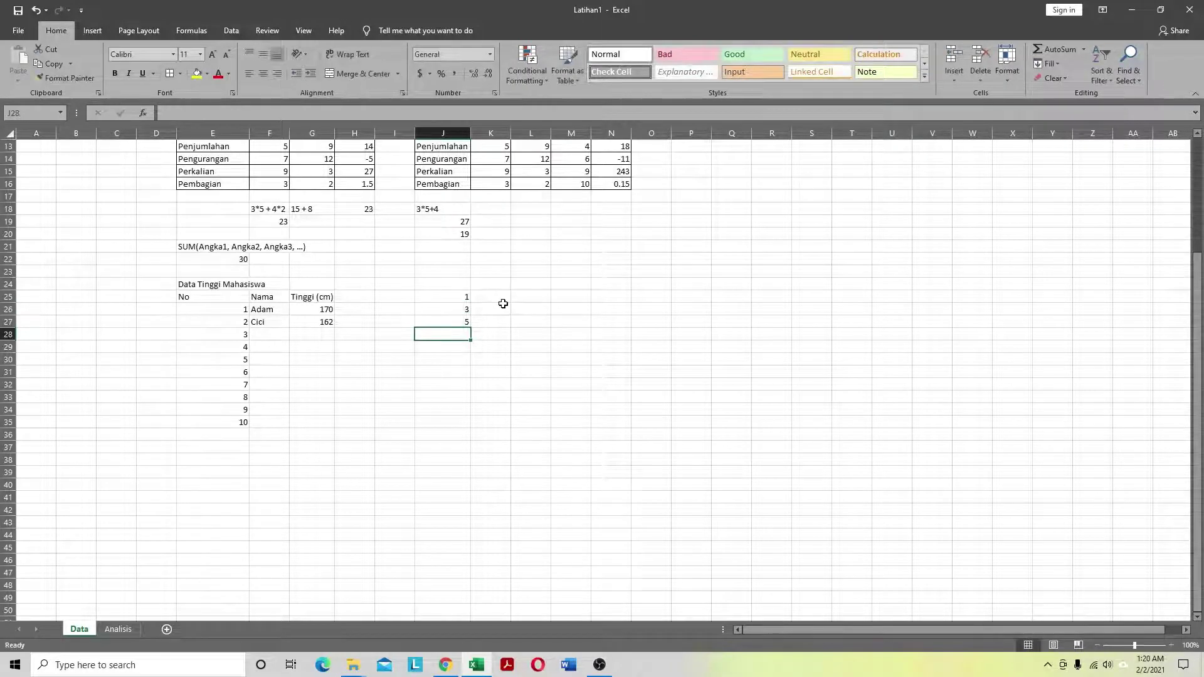
Step: Extend the odd-number series from cells J25:J27 down to row 35
drag(462, 299, 453, 426)
click(439, 474)
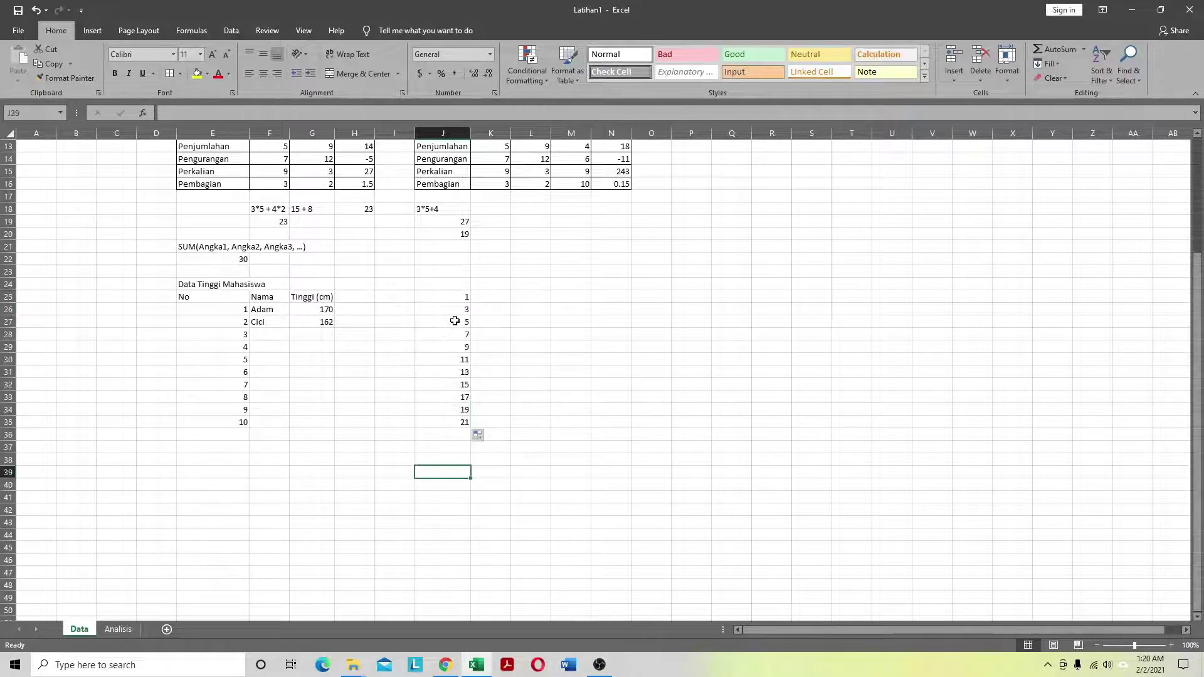
click(553, 474)
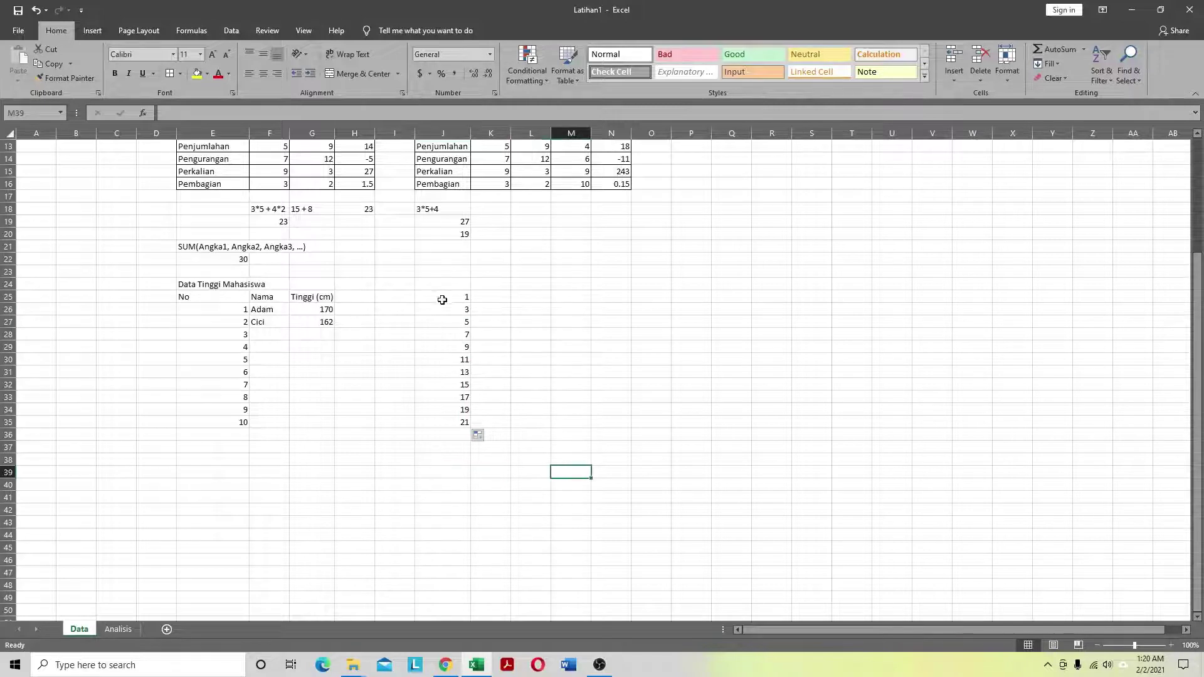
drag(442, 300, 431, 413)
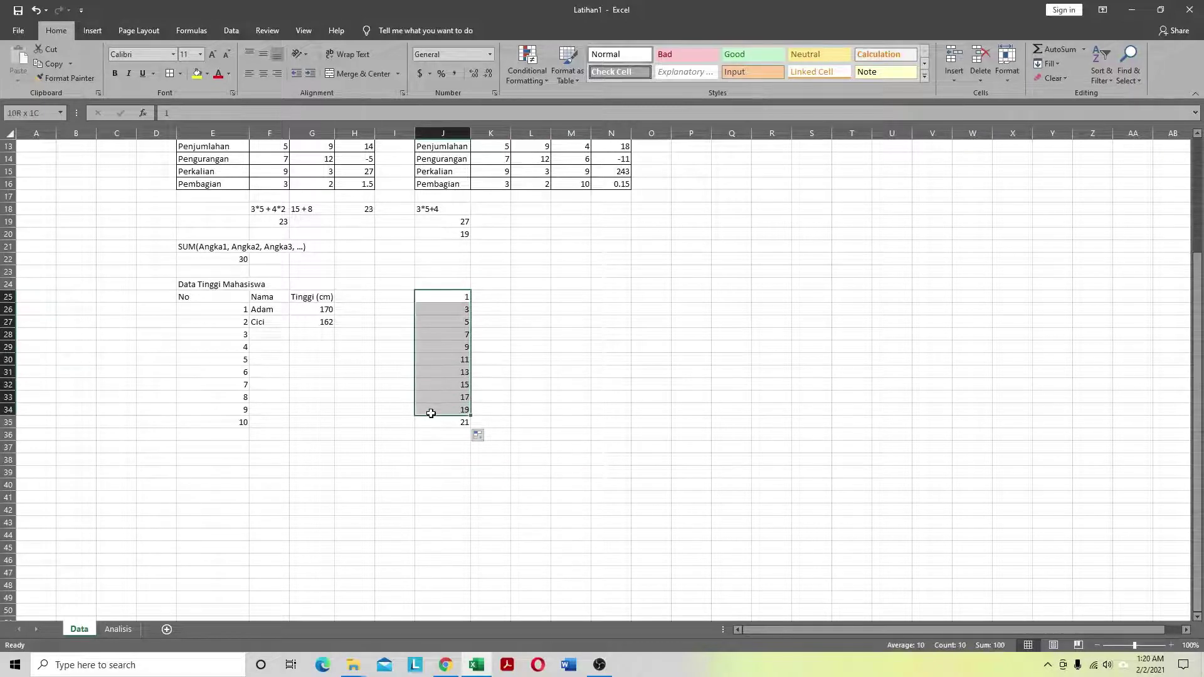
click(451, 295)
click(475, 337)
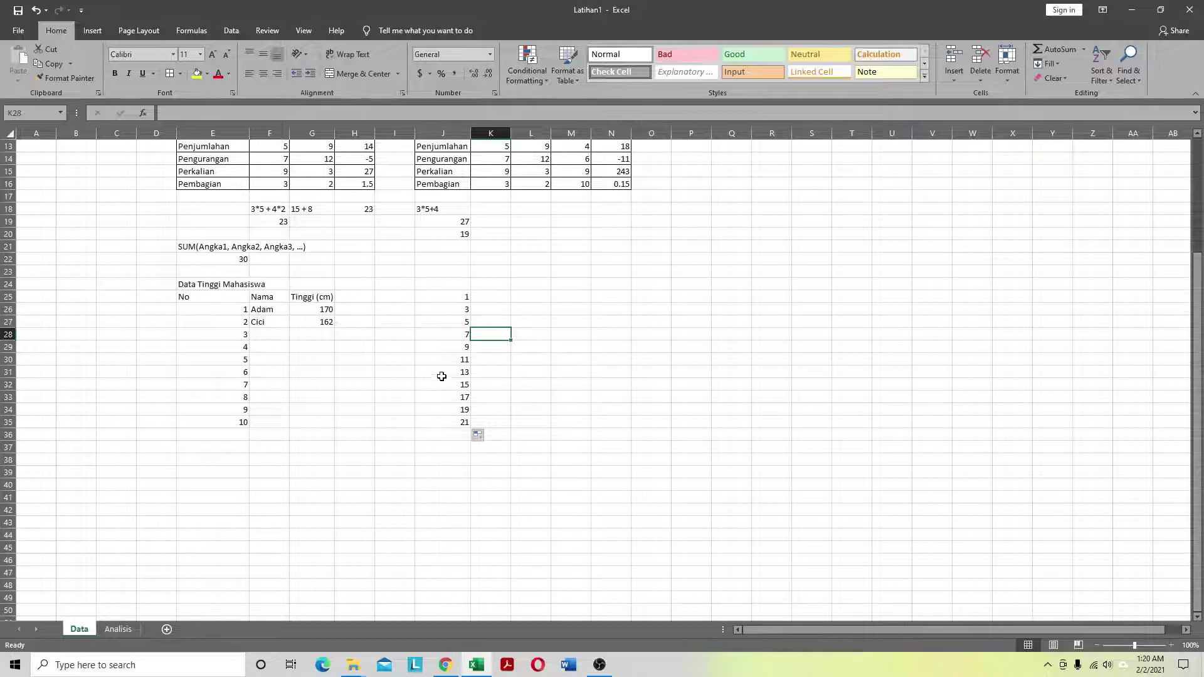
click(594, 384)
Step: Clear the odd-number series from cells J25:J35
drag(462, 299, 449, 419)
key(Delete)
click(382, 412)
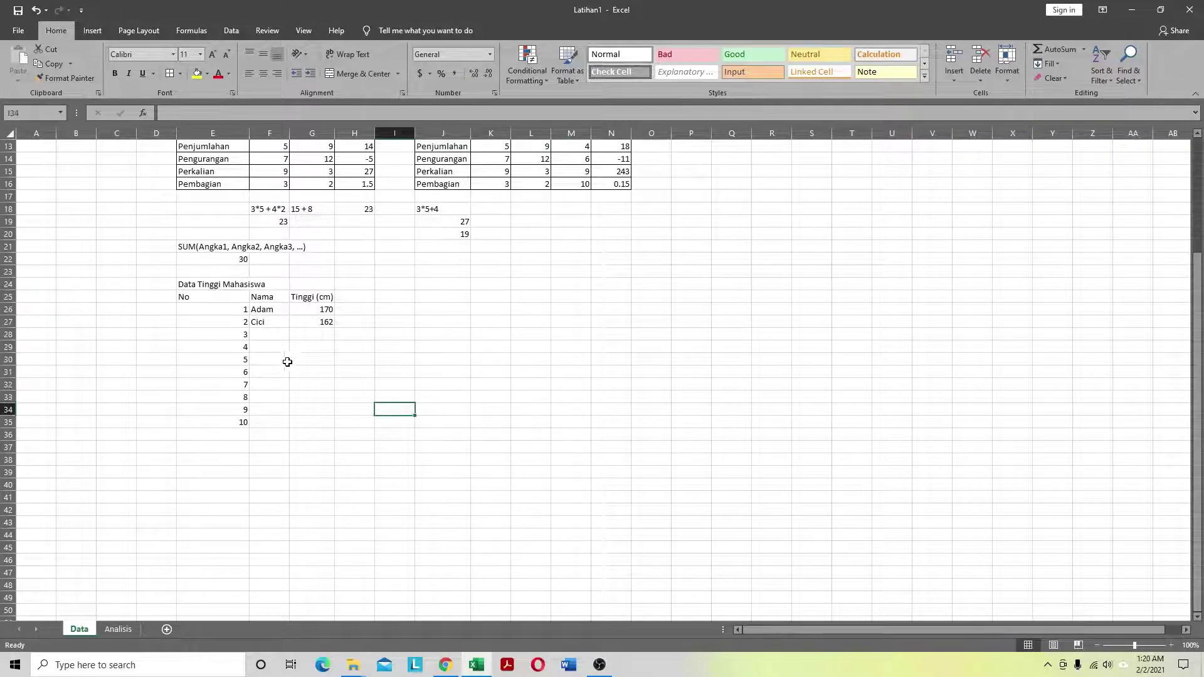
Step: Fill rows 28 and 29 with the third and fourth students' names and heights of 160 and 166
click(263, 333)
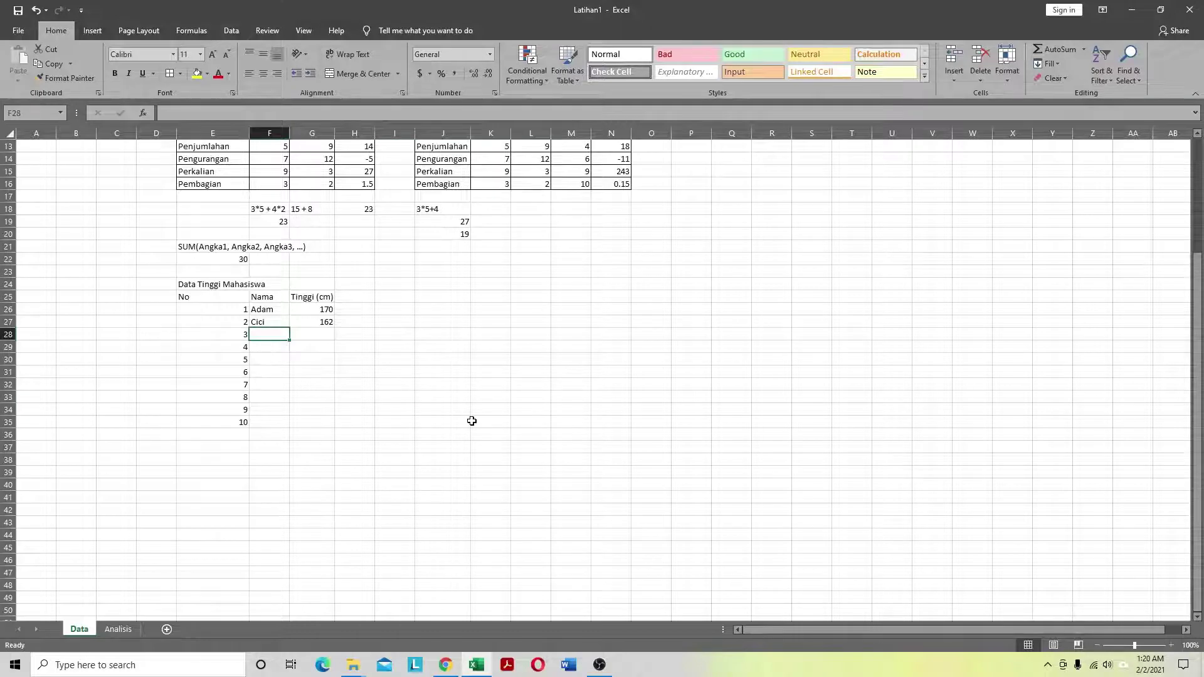
text(Li)
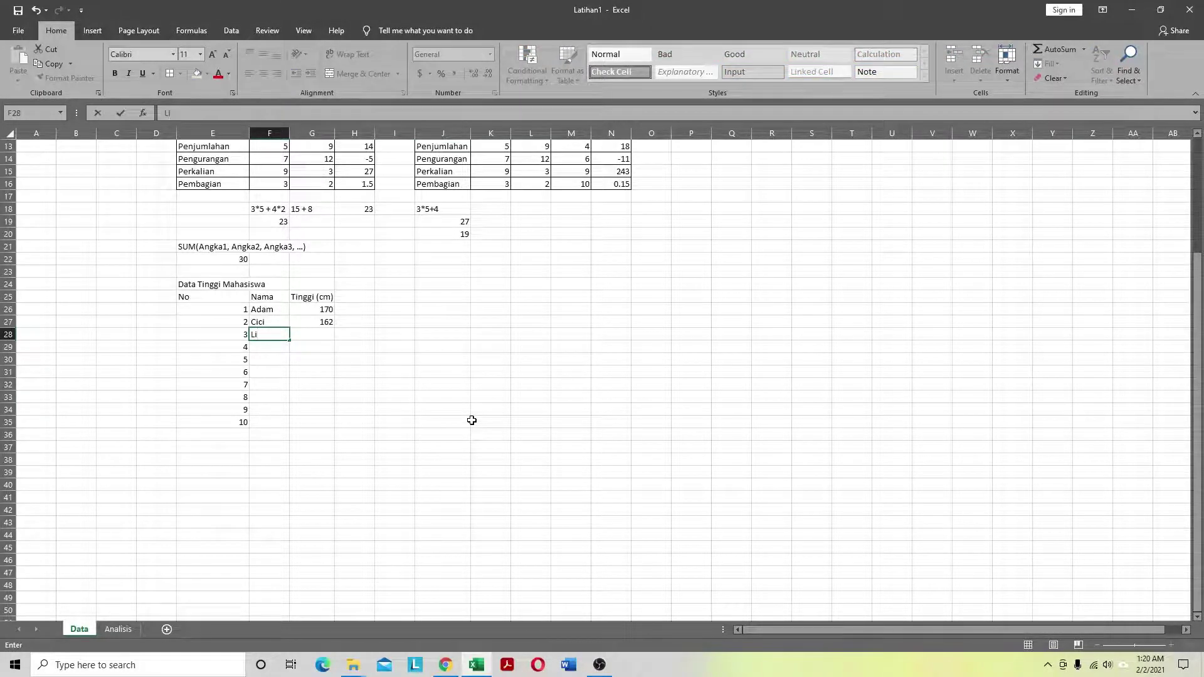
text(a)
key(Tab)
text(16)
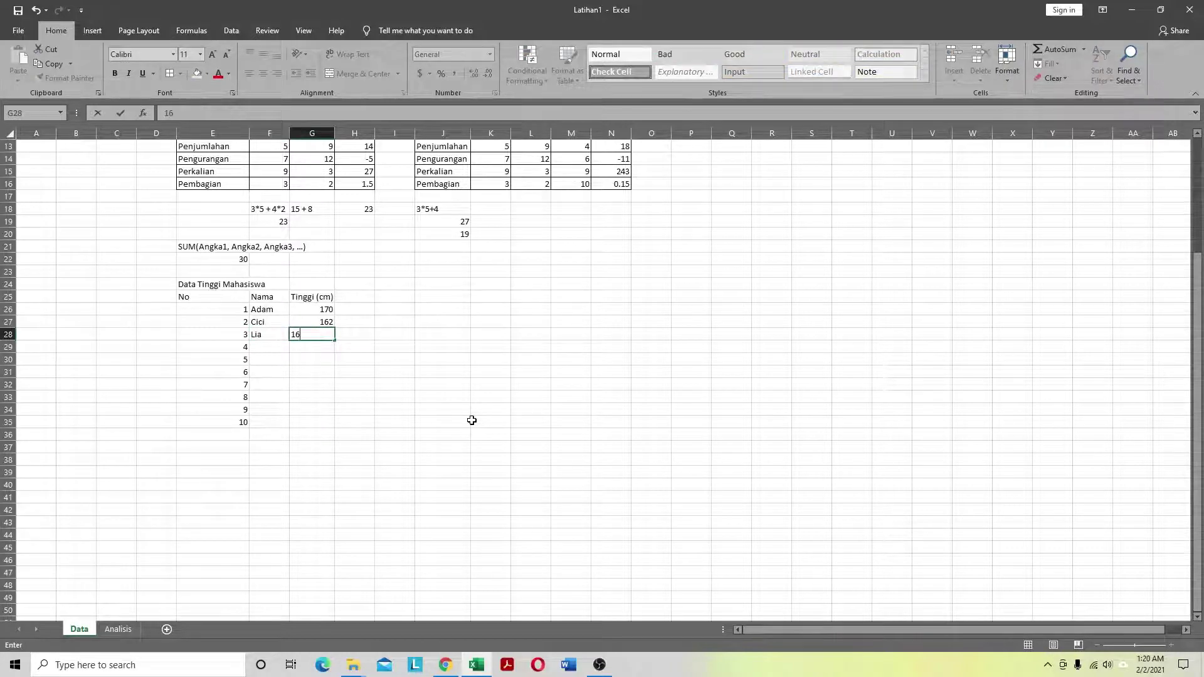
text(0)
key(Return)
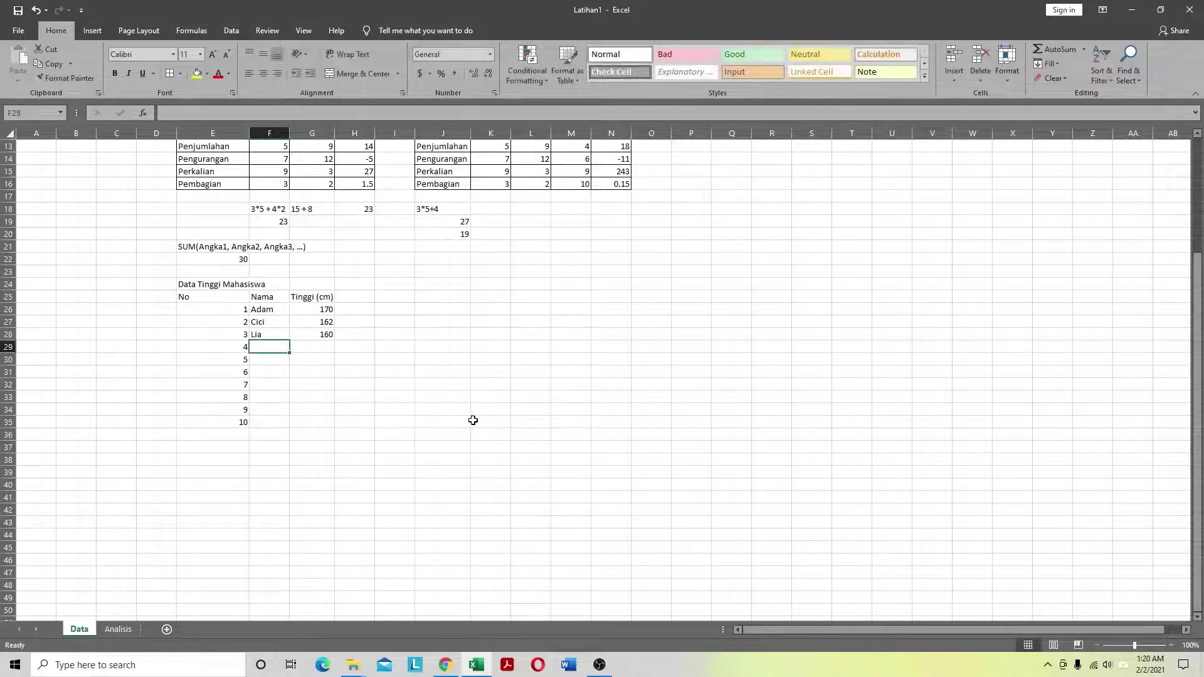
text(A)
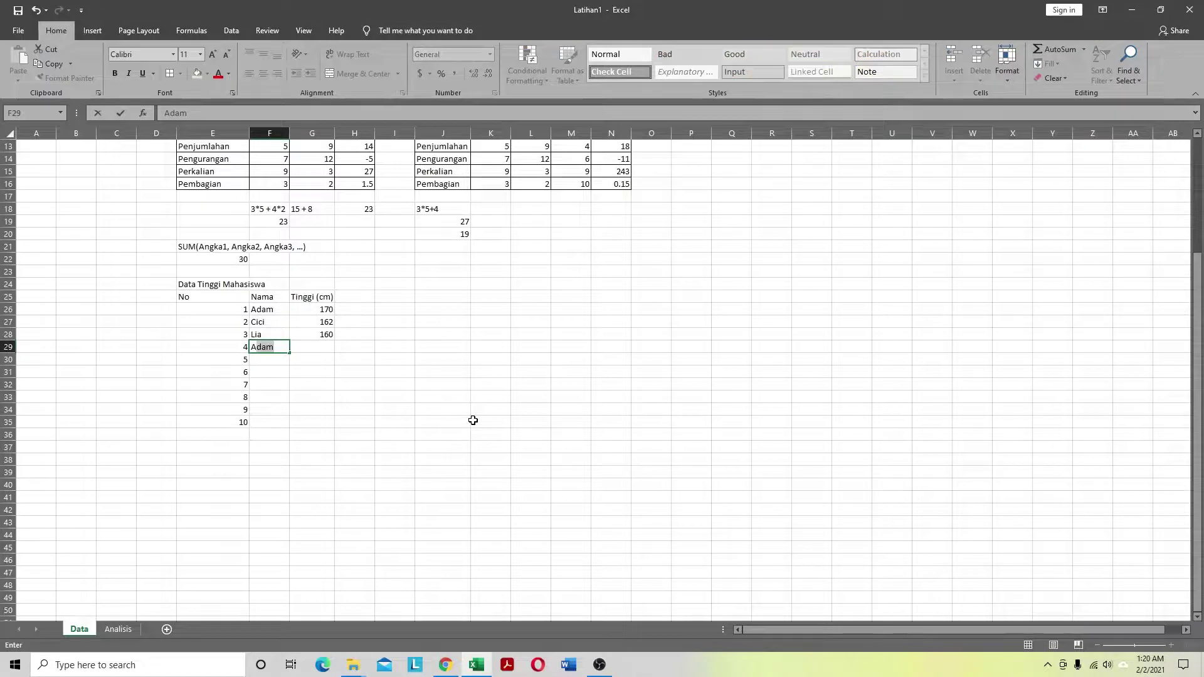
text(li)
key(Tab)
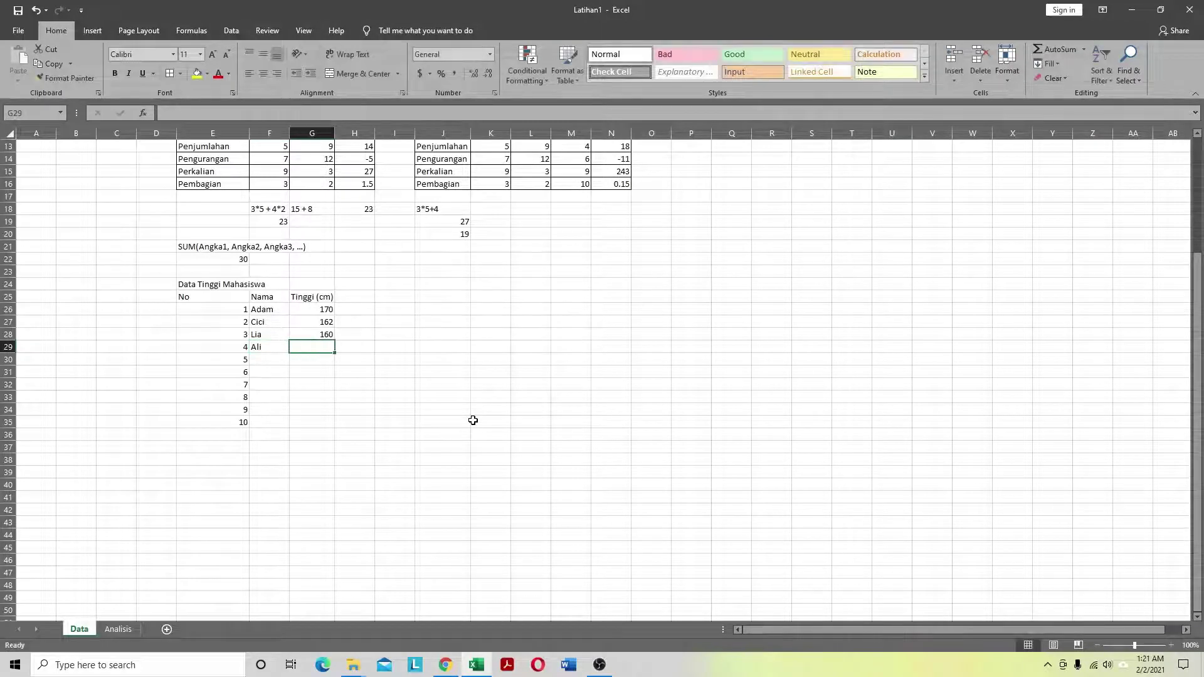
text(166)
key(Return)
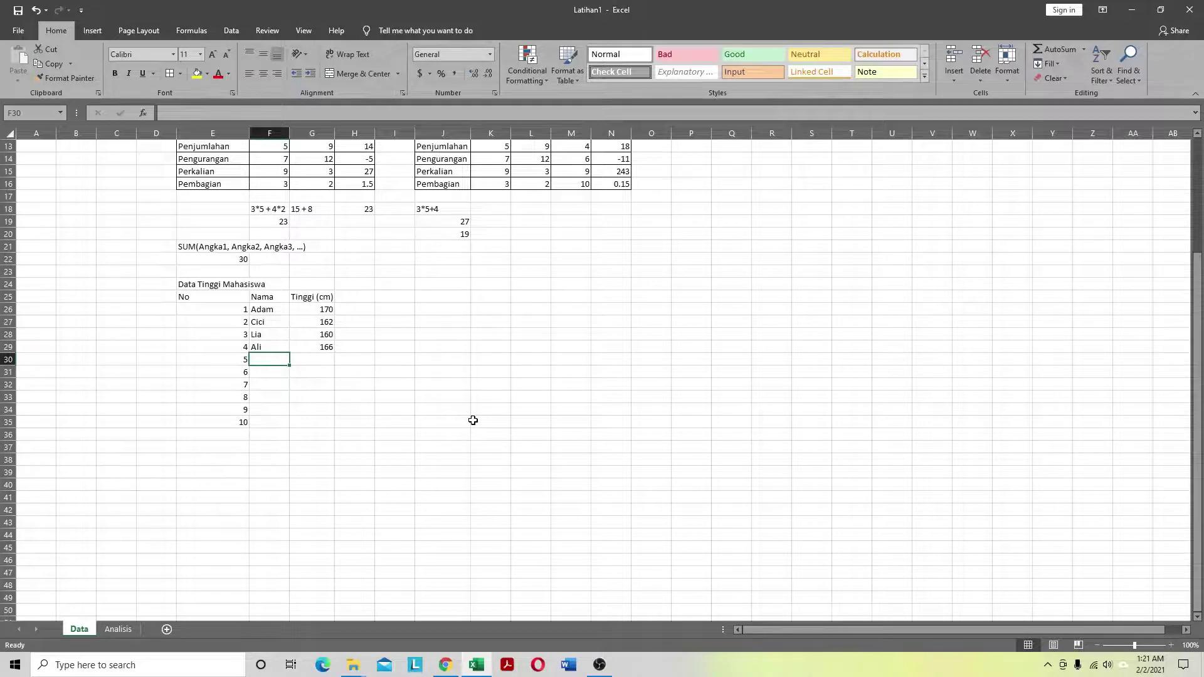
Step: Fill rows 30 and 31 with the fifth and sixth students' names and a height of 165 for each
text(Denis)
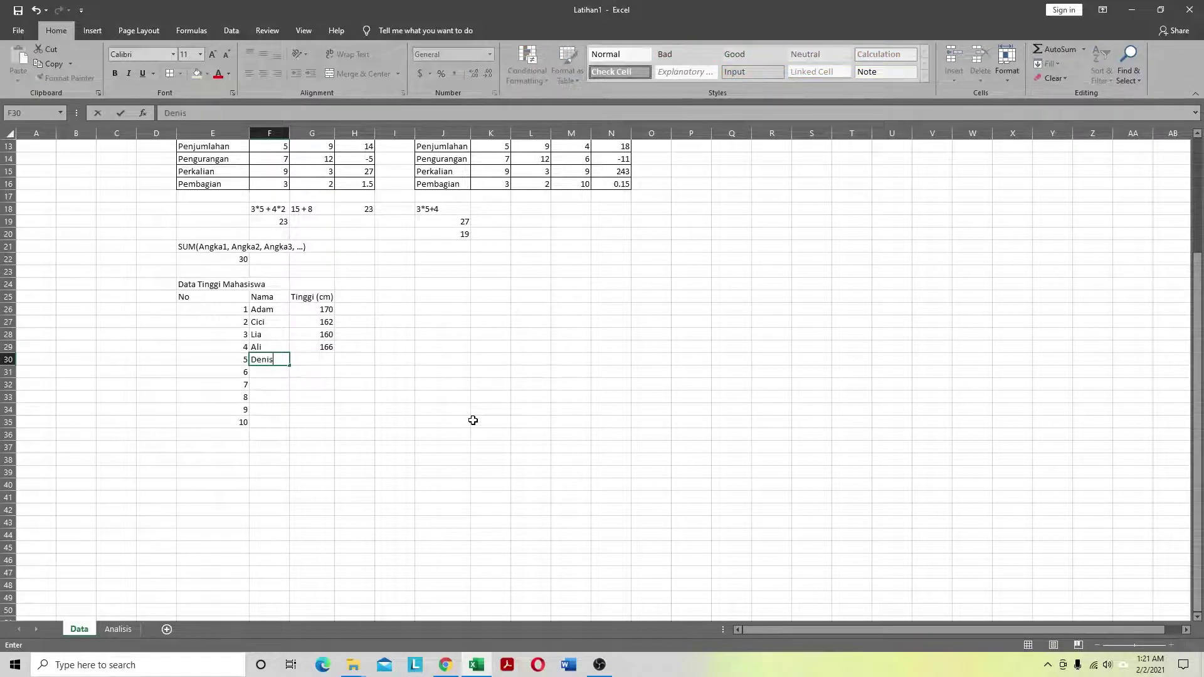
key(Tab)
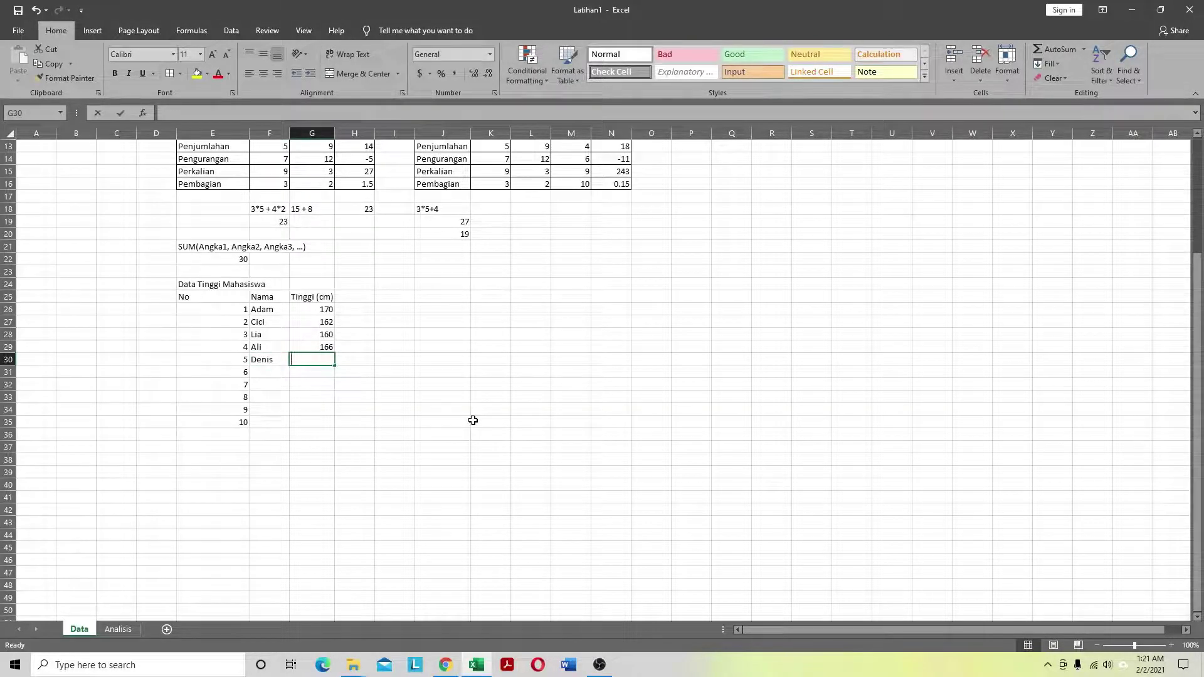
text(165)
key(Return)
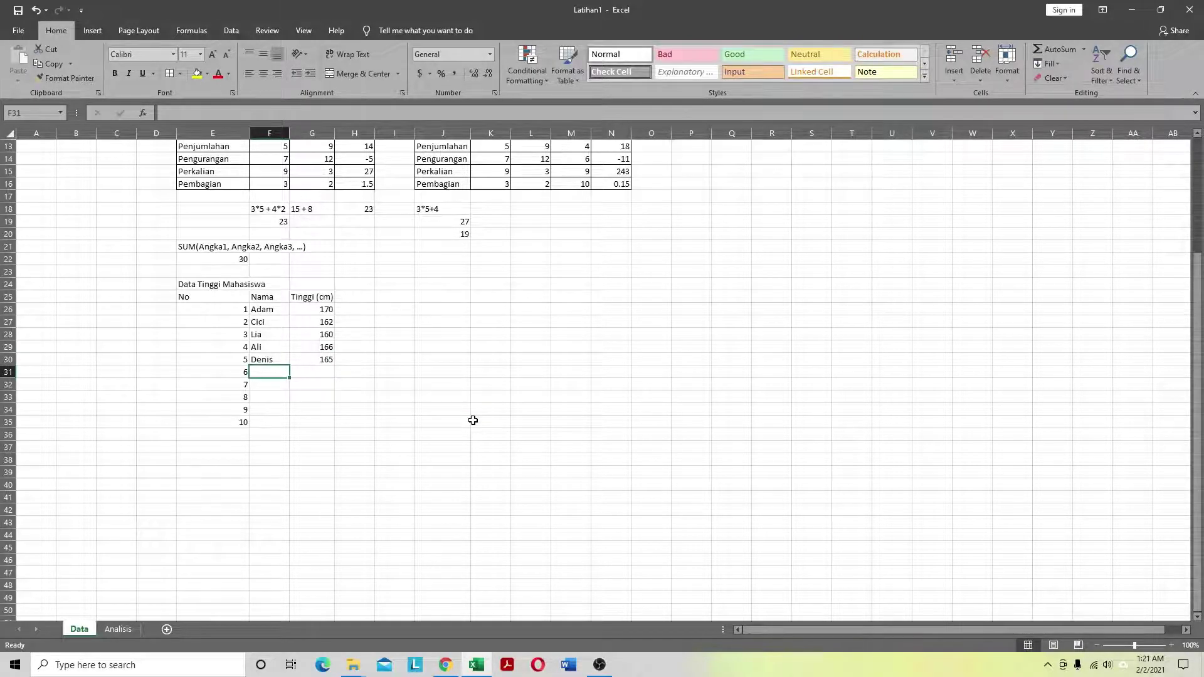
text(Vika)
key(Tab)
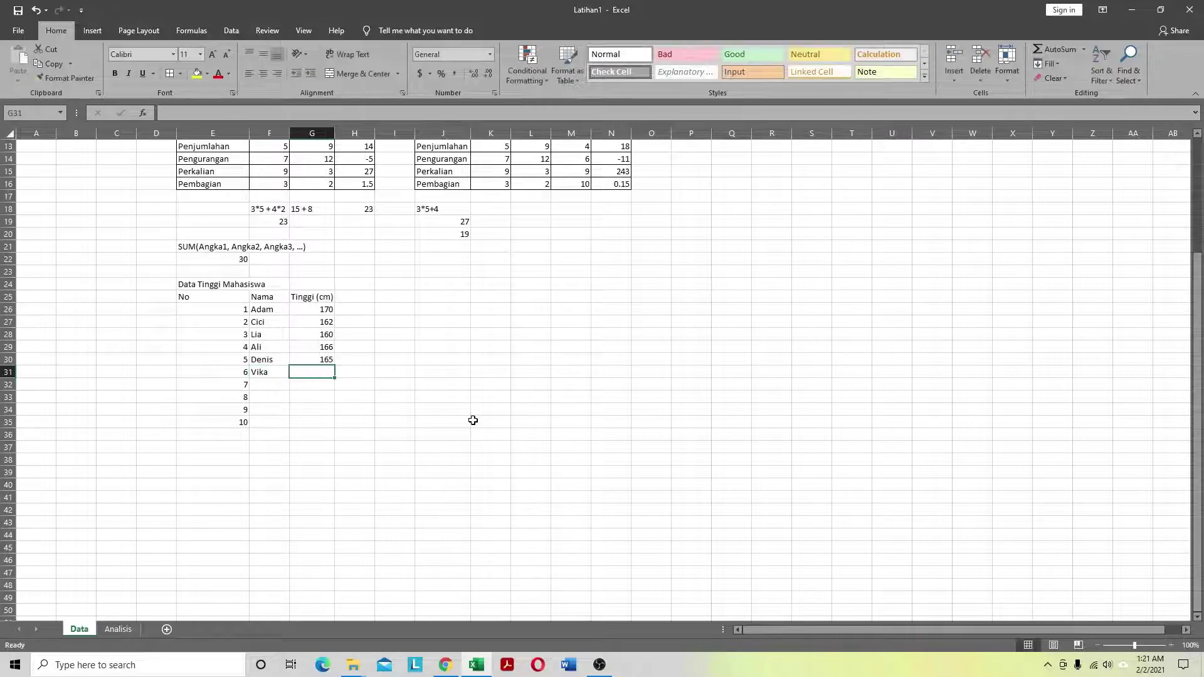
text(1)
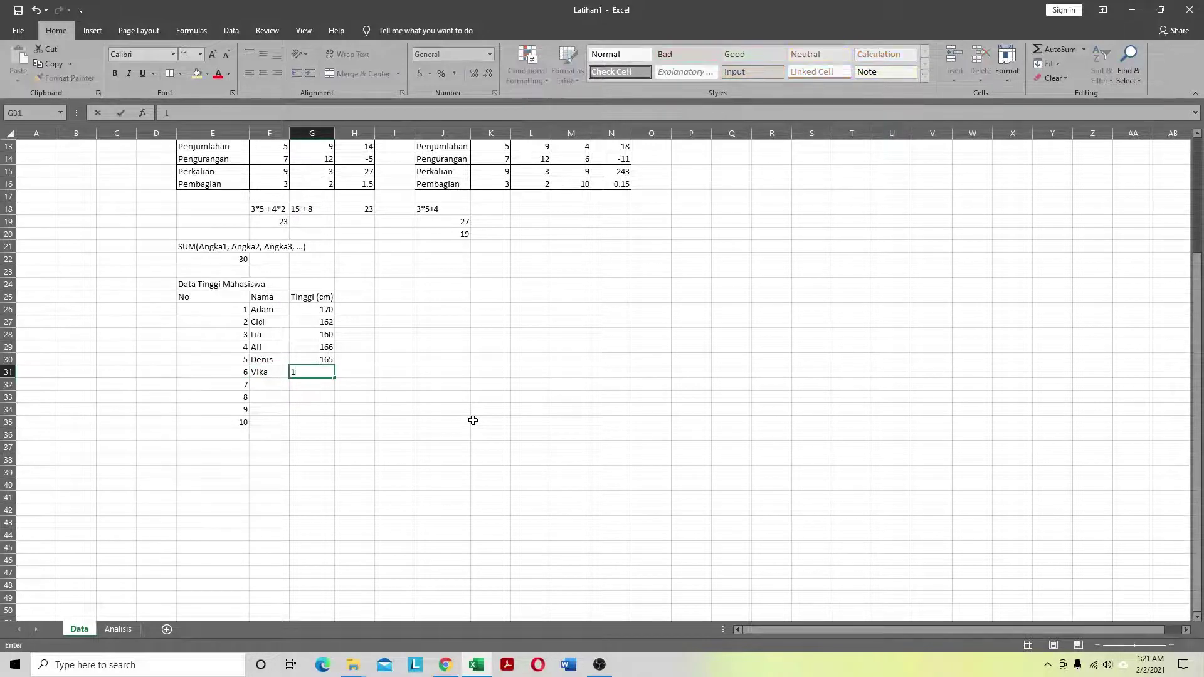
text(65)
key(Return)
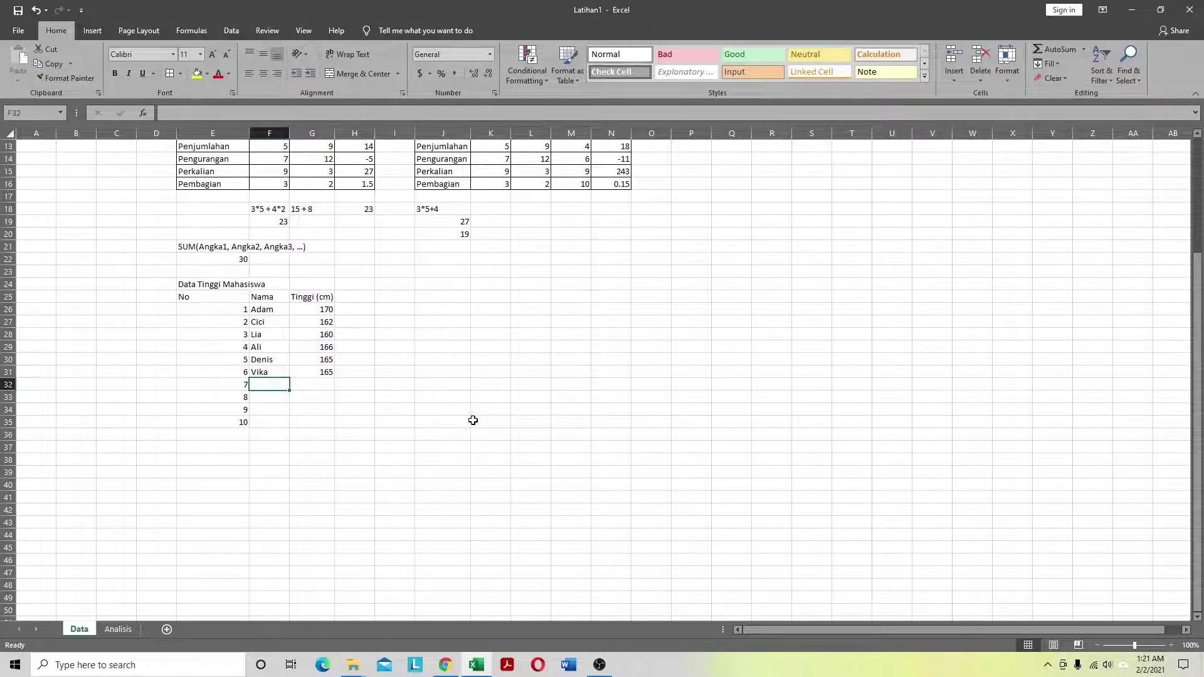
Step: Fill rows 32 and 33 with the seventh and eighth students' names and heights of 165 and 168
text(Suli)
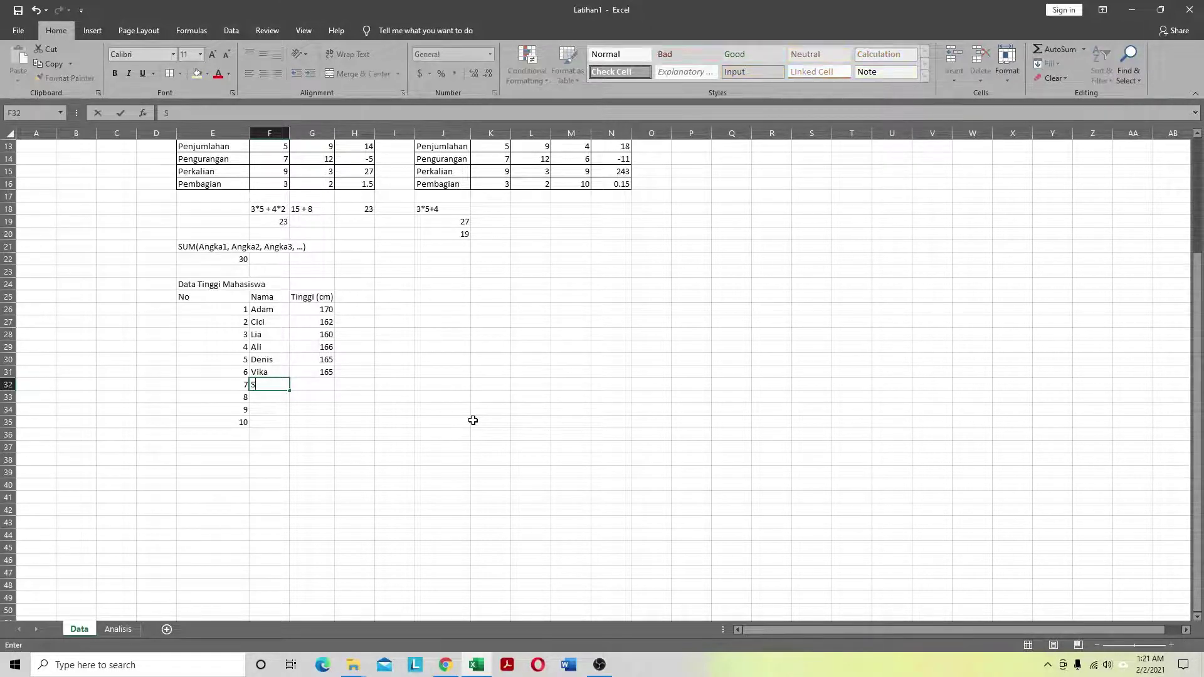
key(Tab)
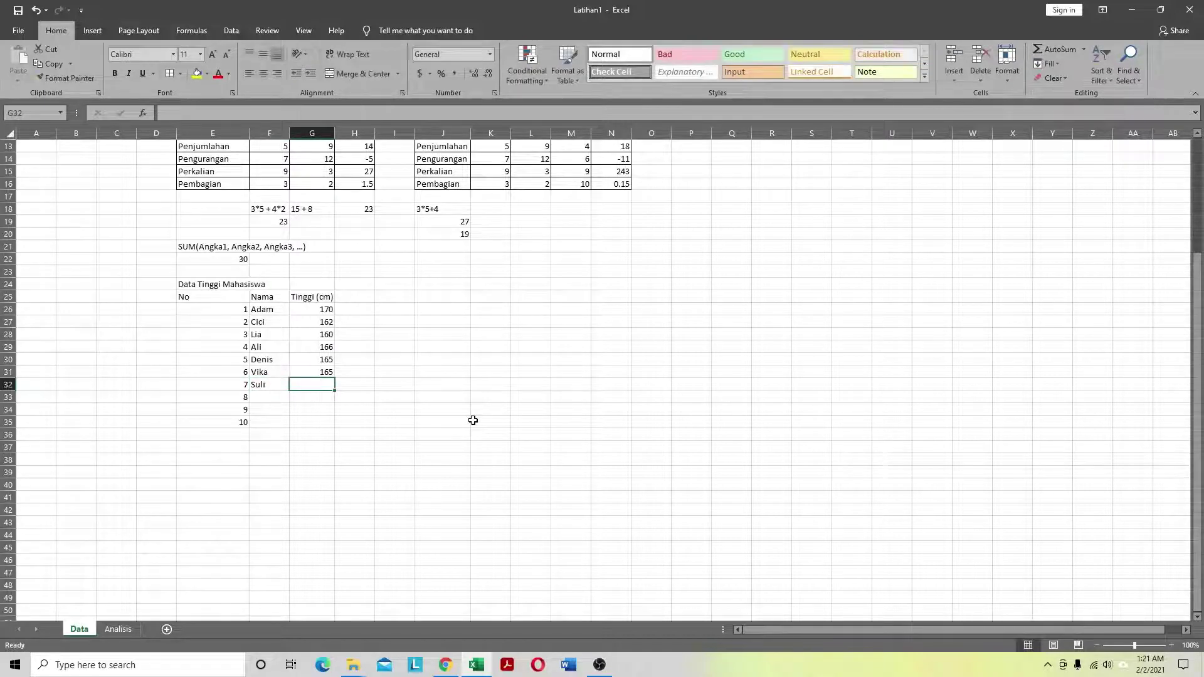
text(165)
key(Return)
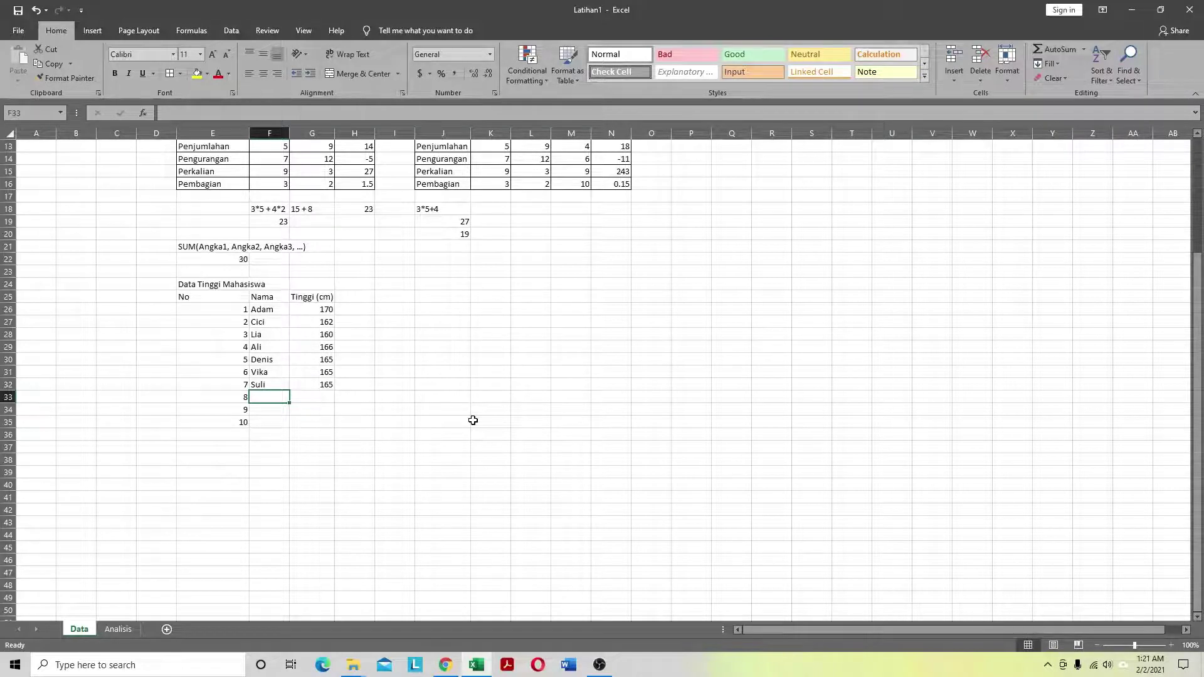
text(A)
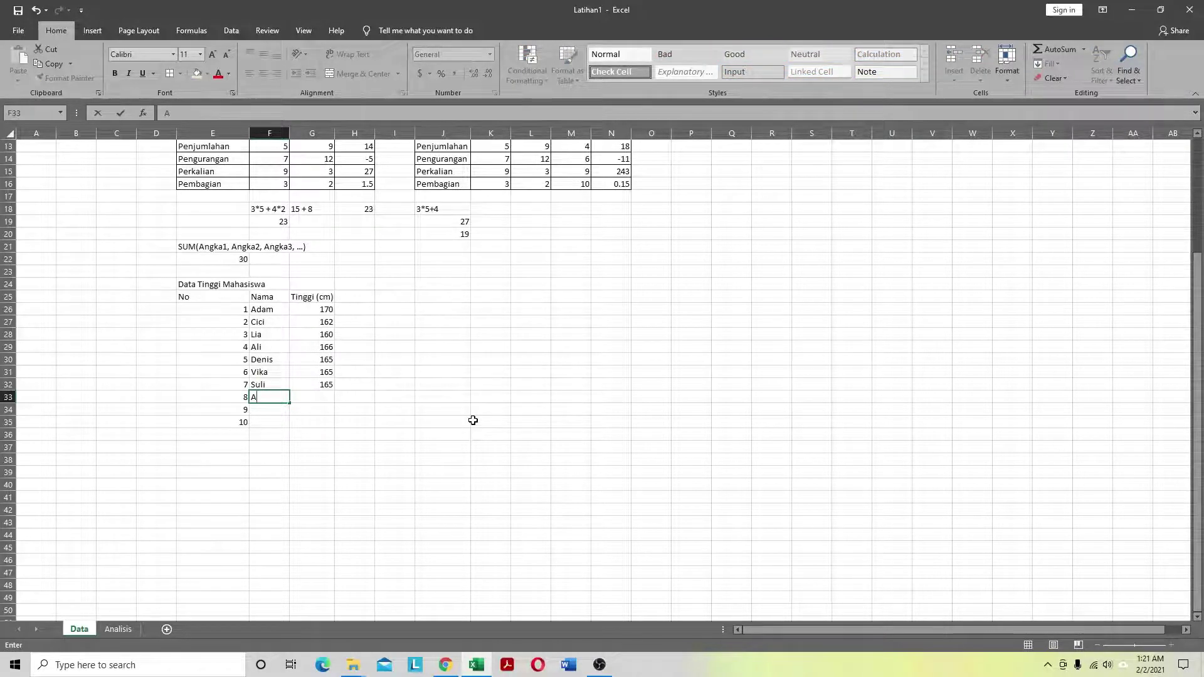
text(hmad)
key(Tab)
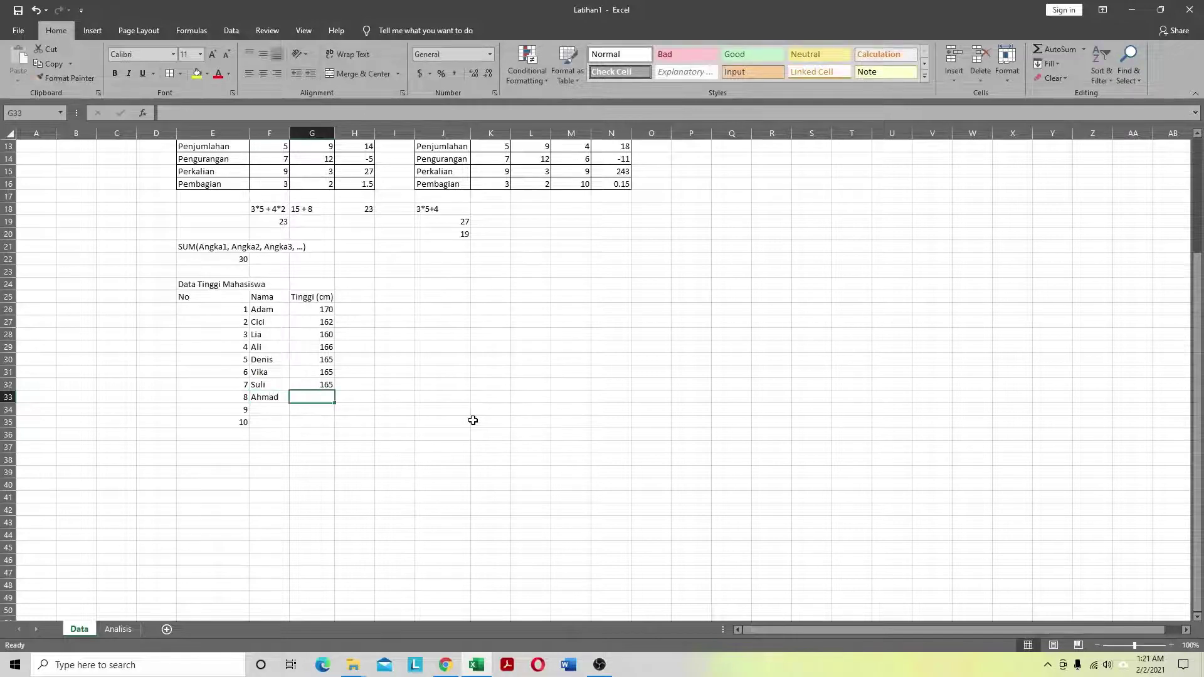
text(168)
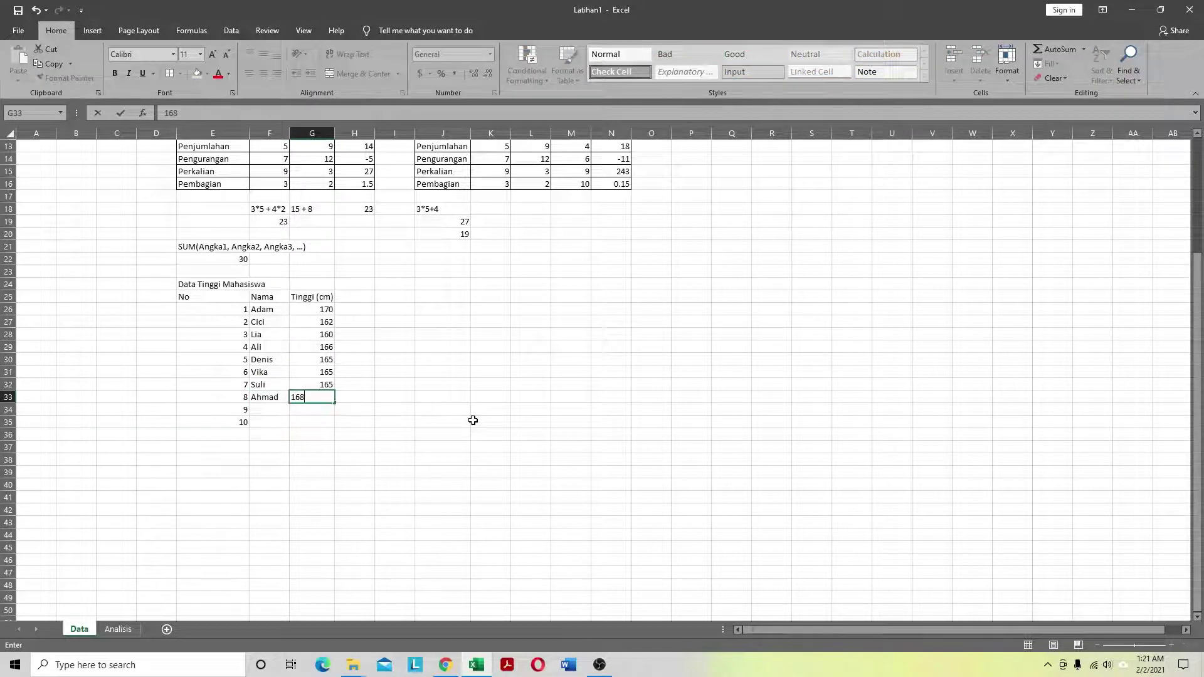
key(Return)
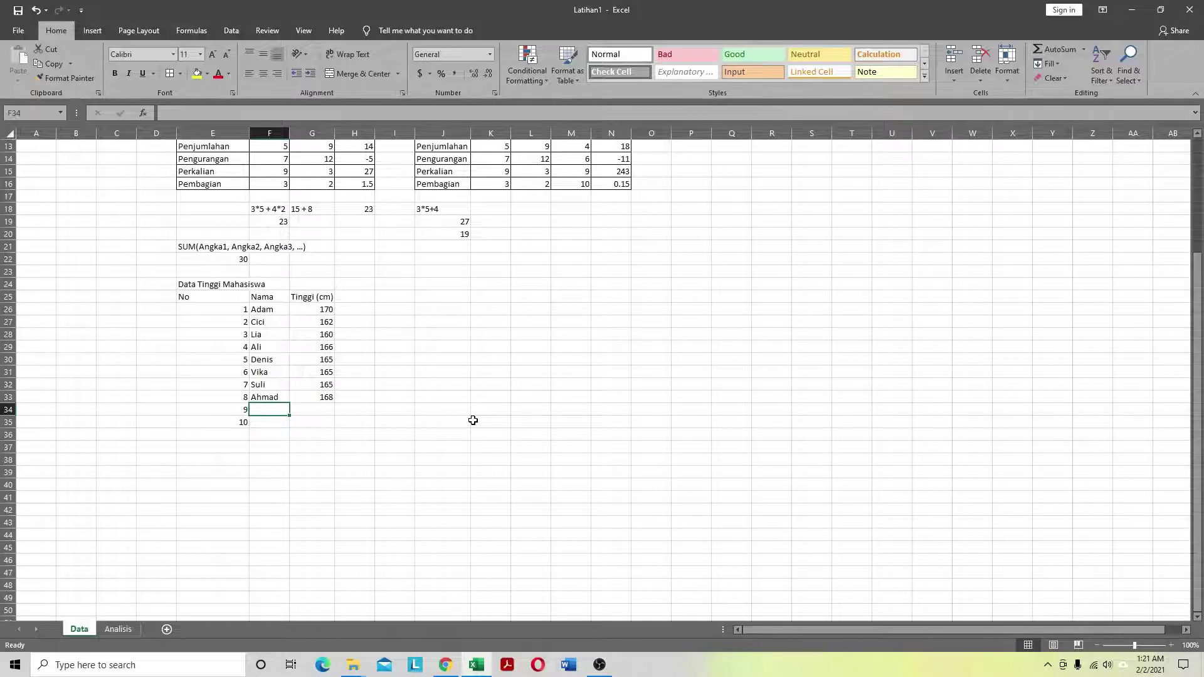
Step: Fill rows 34 and 35 with the ninth and tenth students' names and heights of 172 and 168
text(Ferdi)
key(Tab)
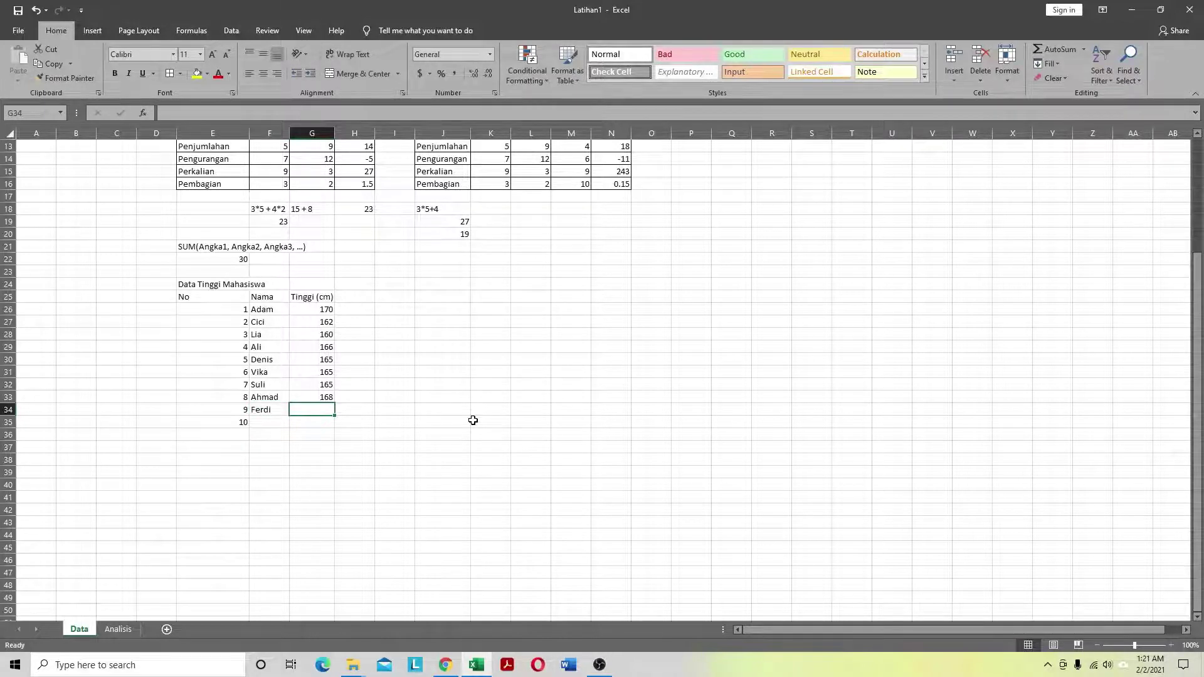
text(172)
key(Return)
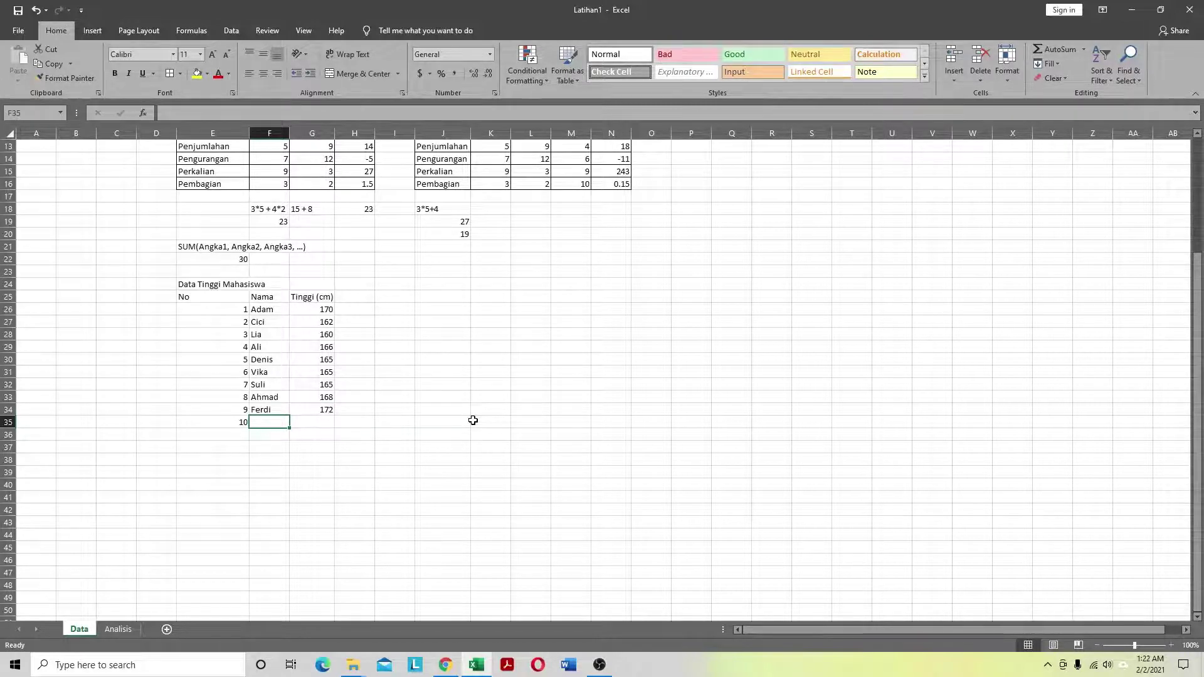
text(Agus)
key(Tab)
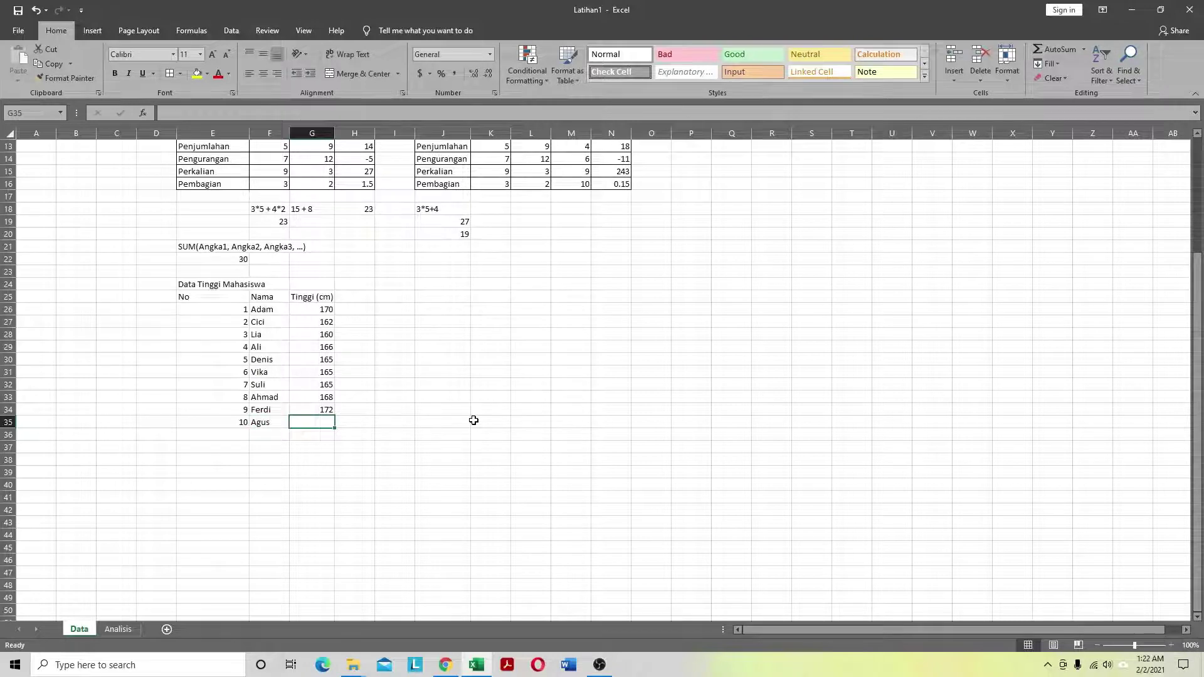
text(168)
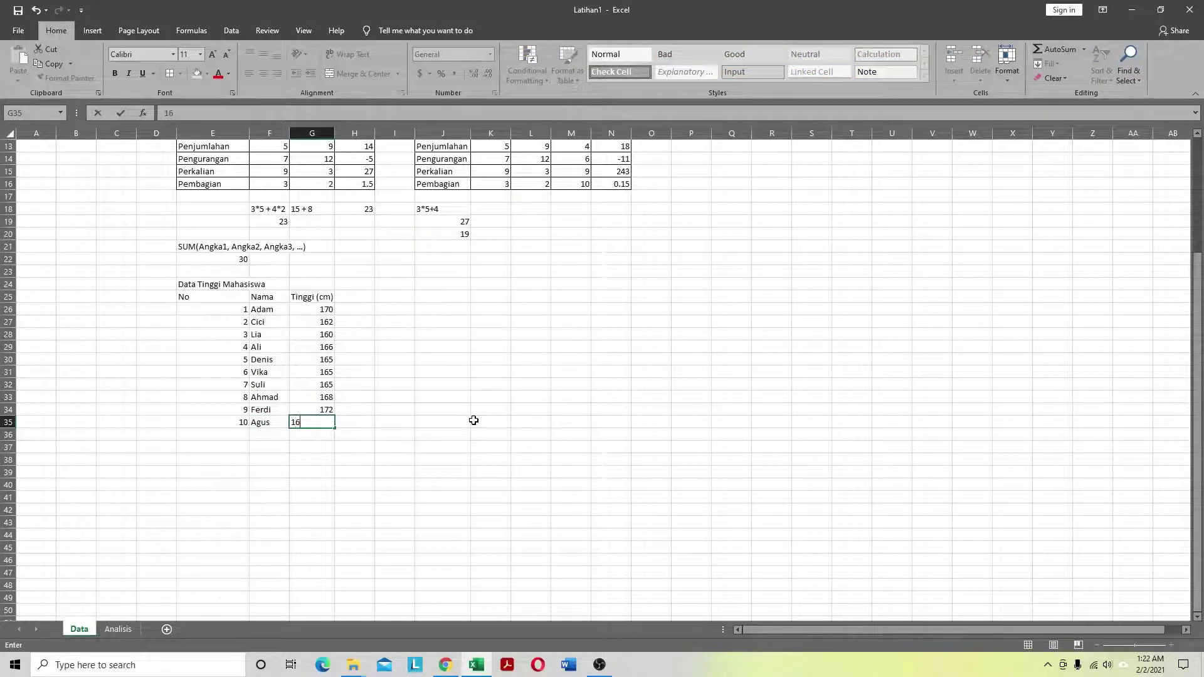
key(Return)
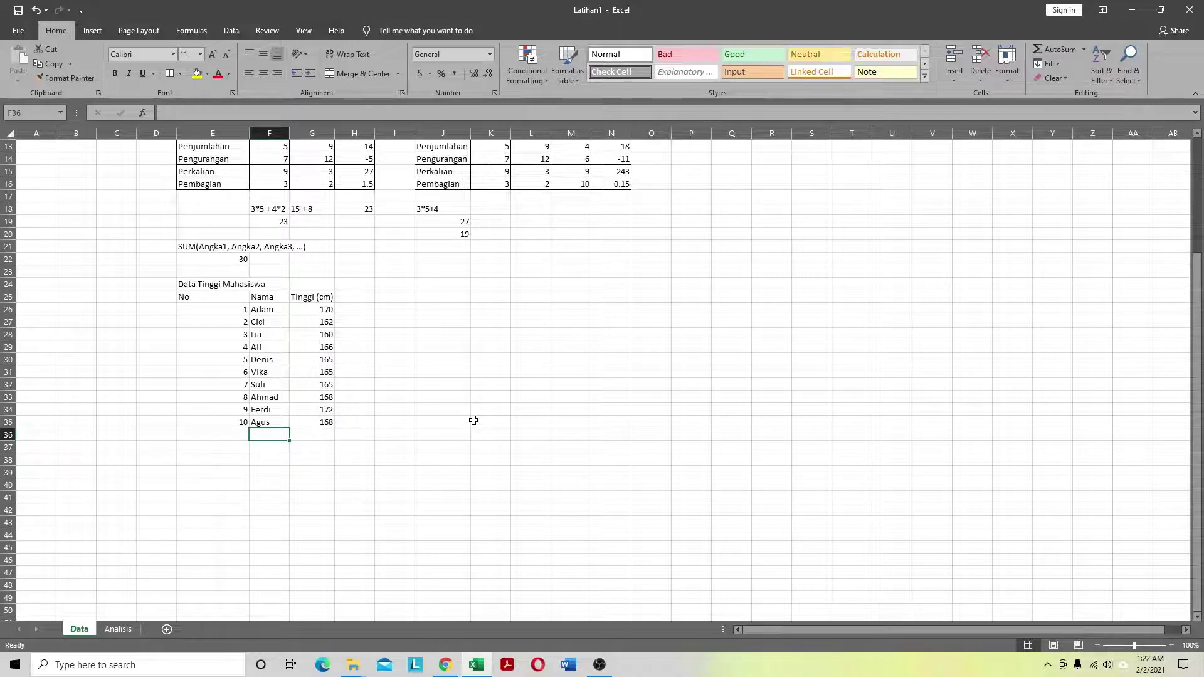
Step: Total the ten heights in G36 with SUM, listing cells G26 through G35 as separate comma-separated arguments
key(Left)
key(Right)
key(Left)
key(Right)
key(Right)
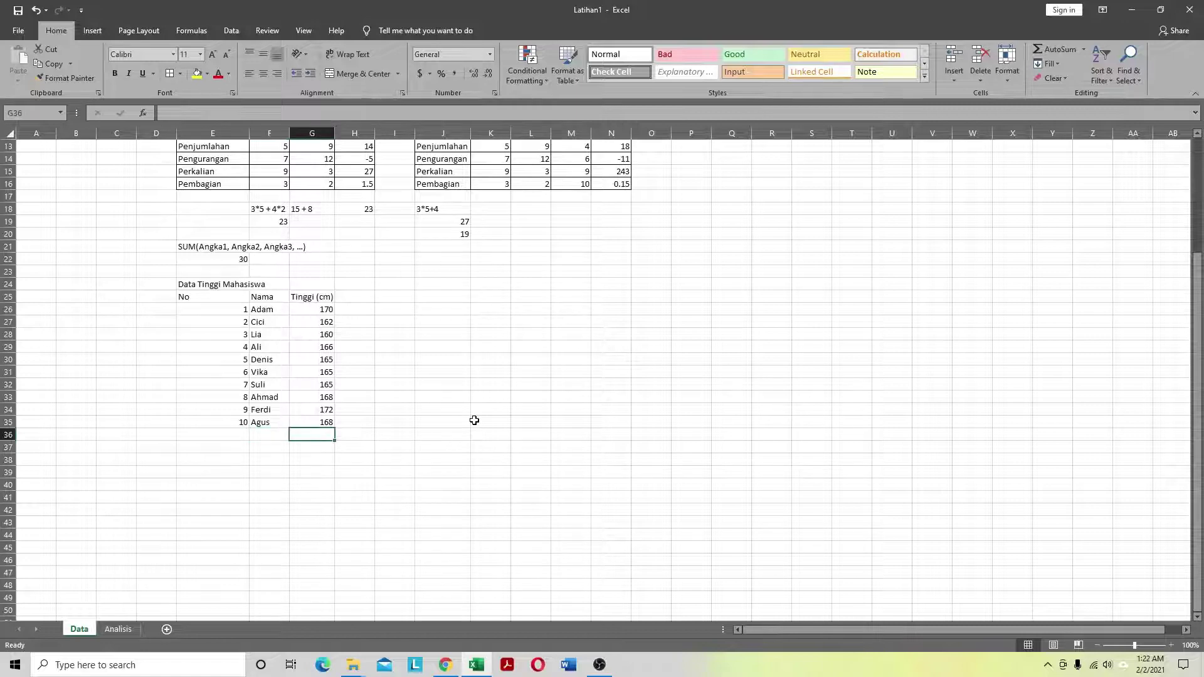
text(=)
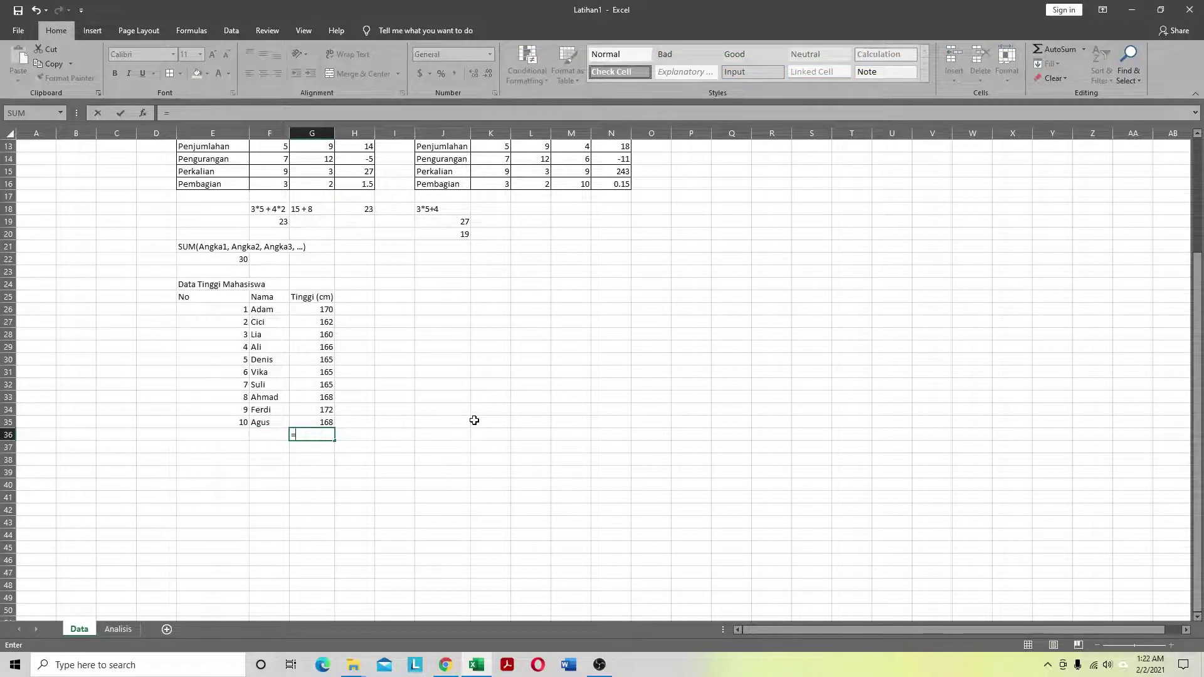
text(SUM()
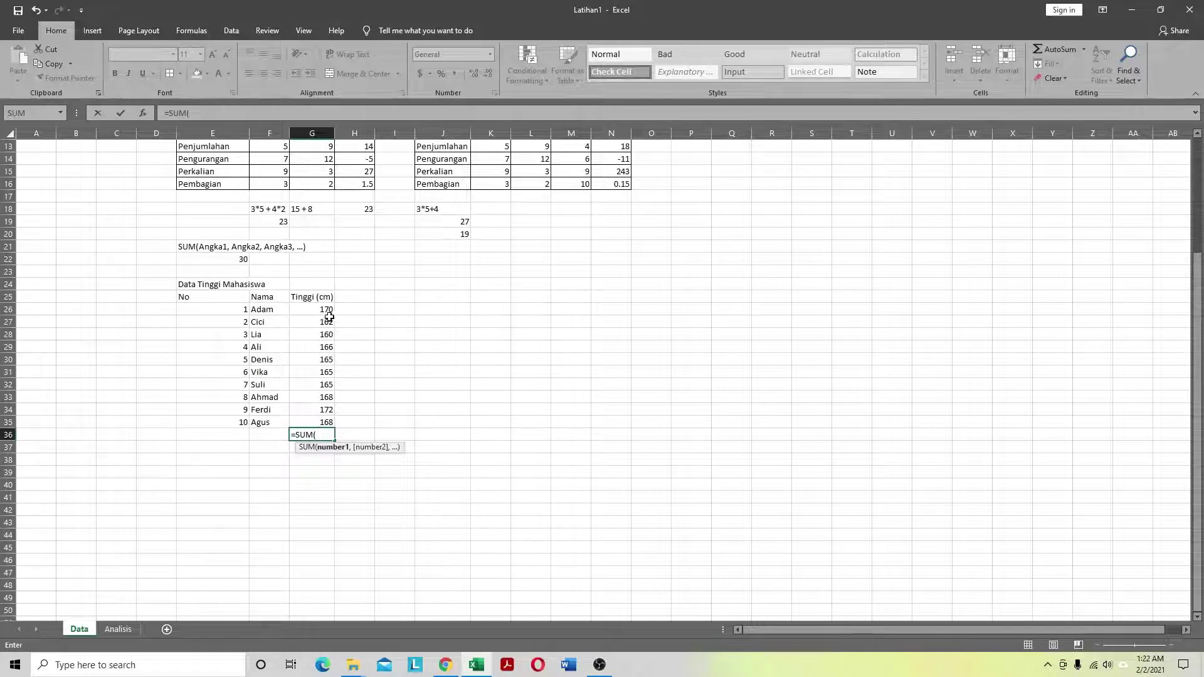
click(311, 311)
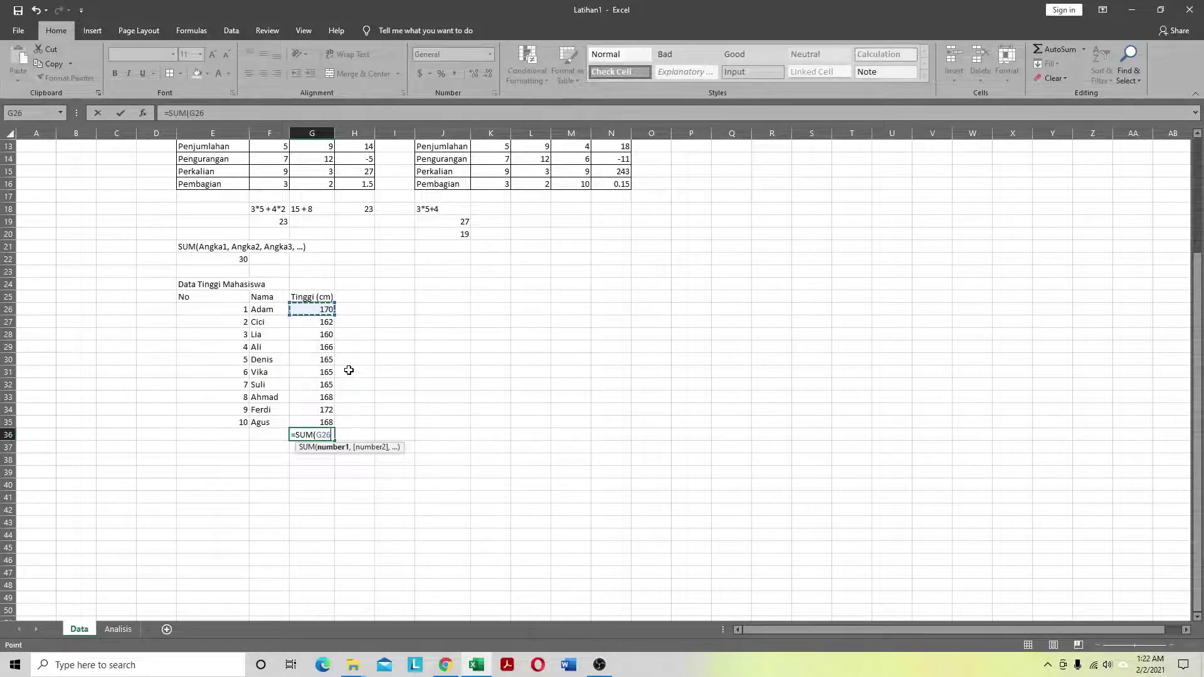
text(,)
click(317, 323)
text(,)
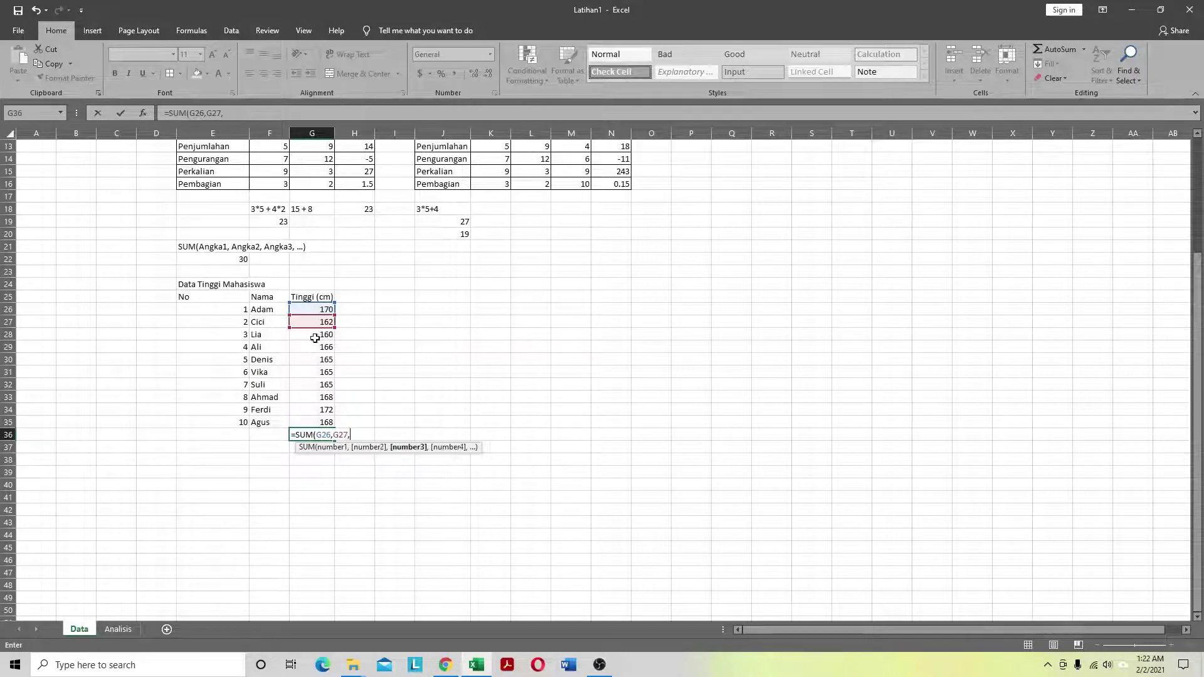
click(314, 332)
text(,)
click(317, 346)
text(,)
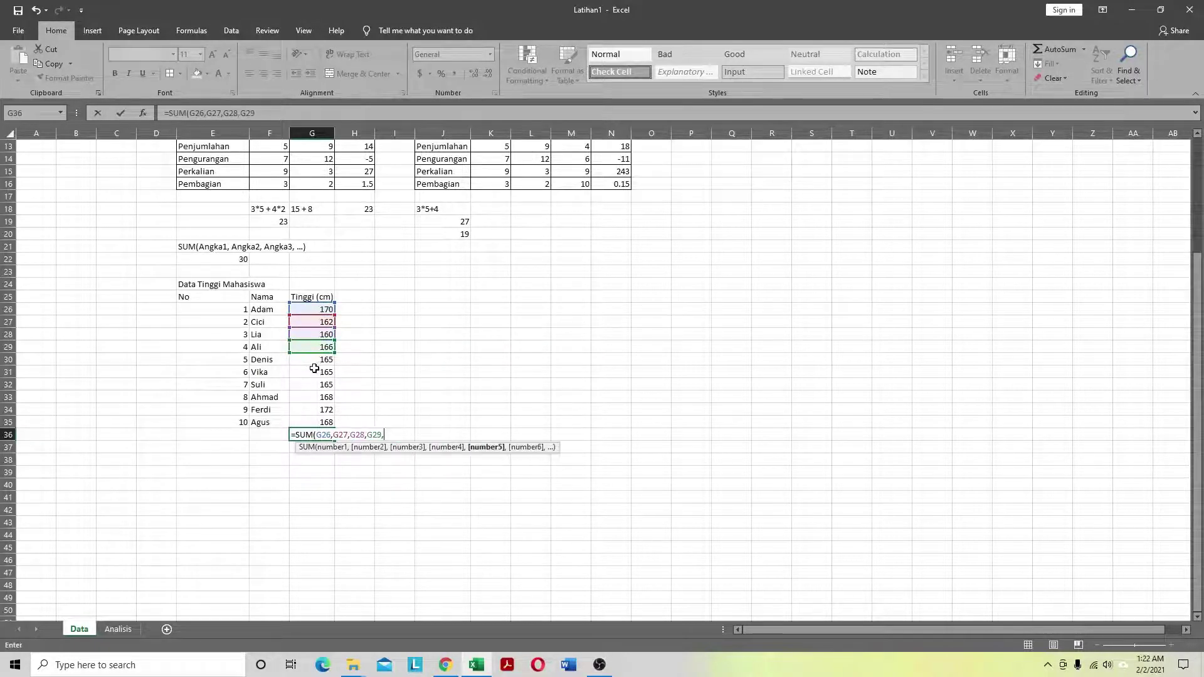
click(308, 359)
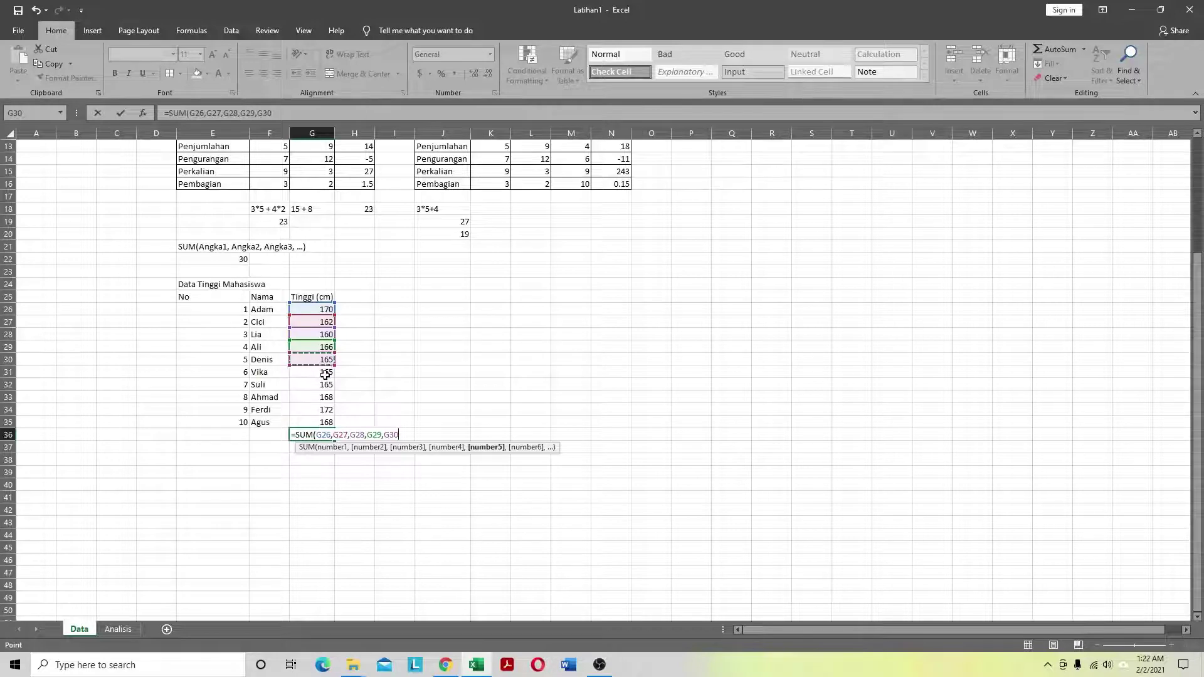
text(,)
click(321, 373)
text(,)
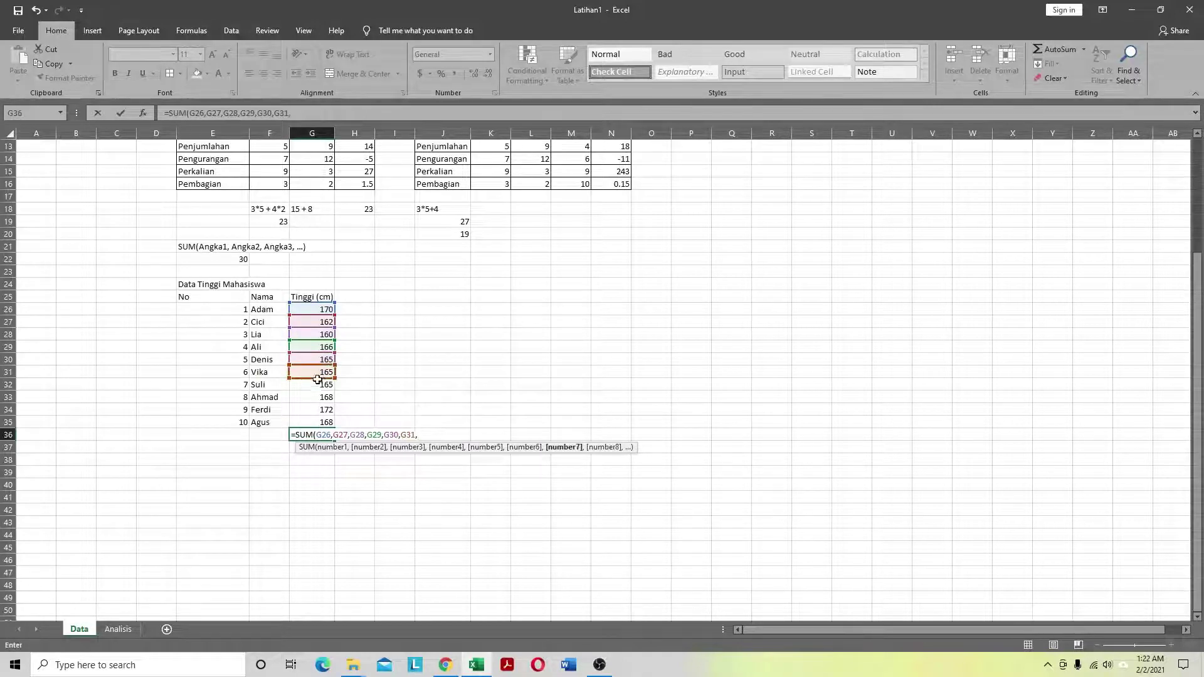
click(313, 385)
text(,)
click(316, 397)
text(,)
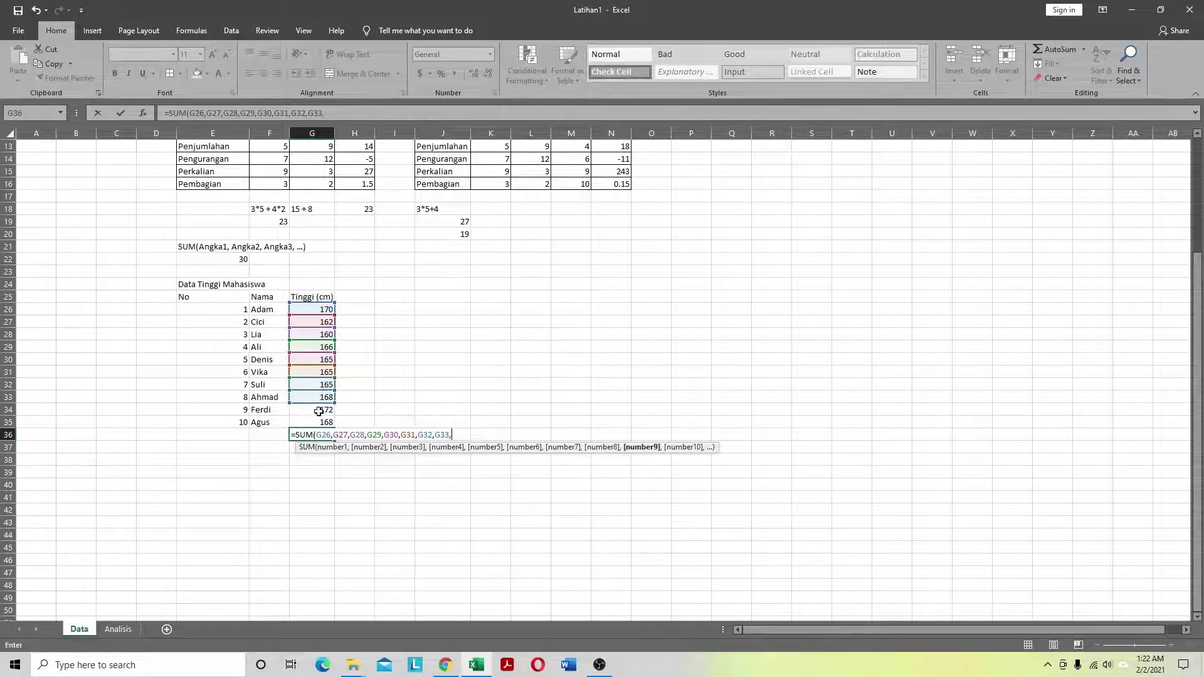
click(319, 411)
text(,)
click(321, 422)
text(,)
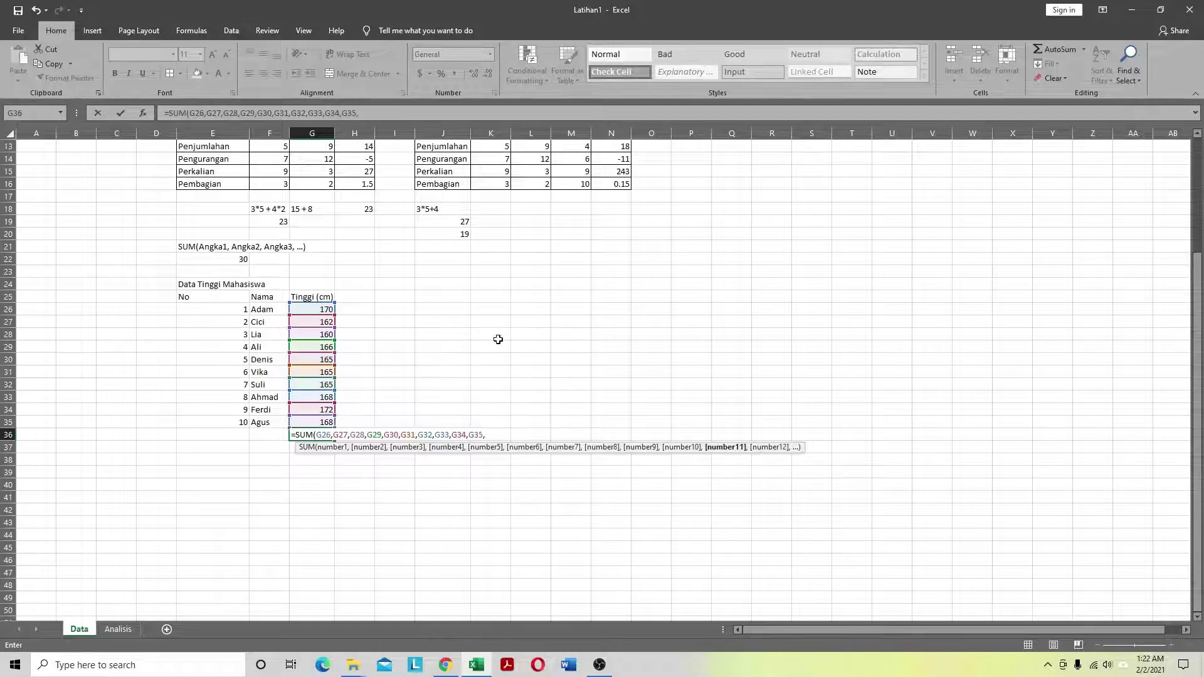
text())
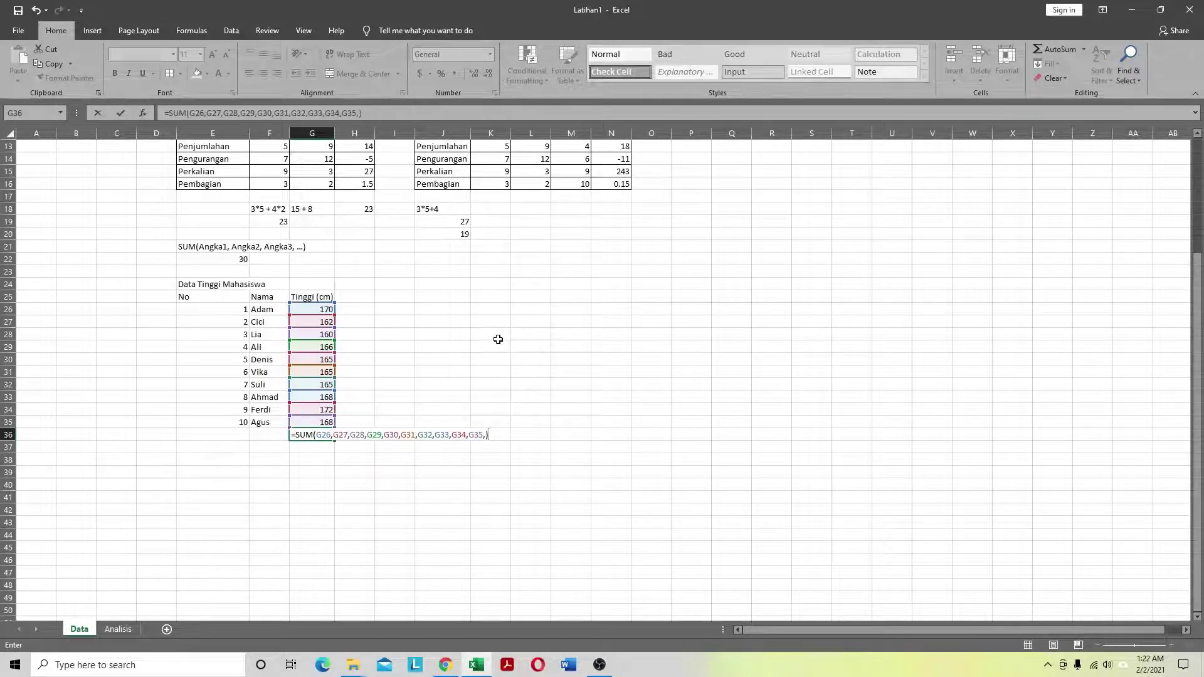
key(Return)
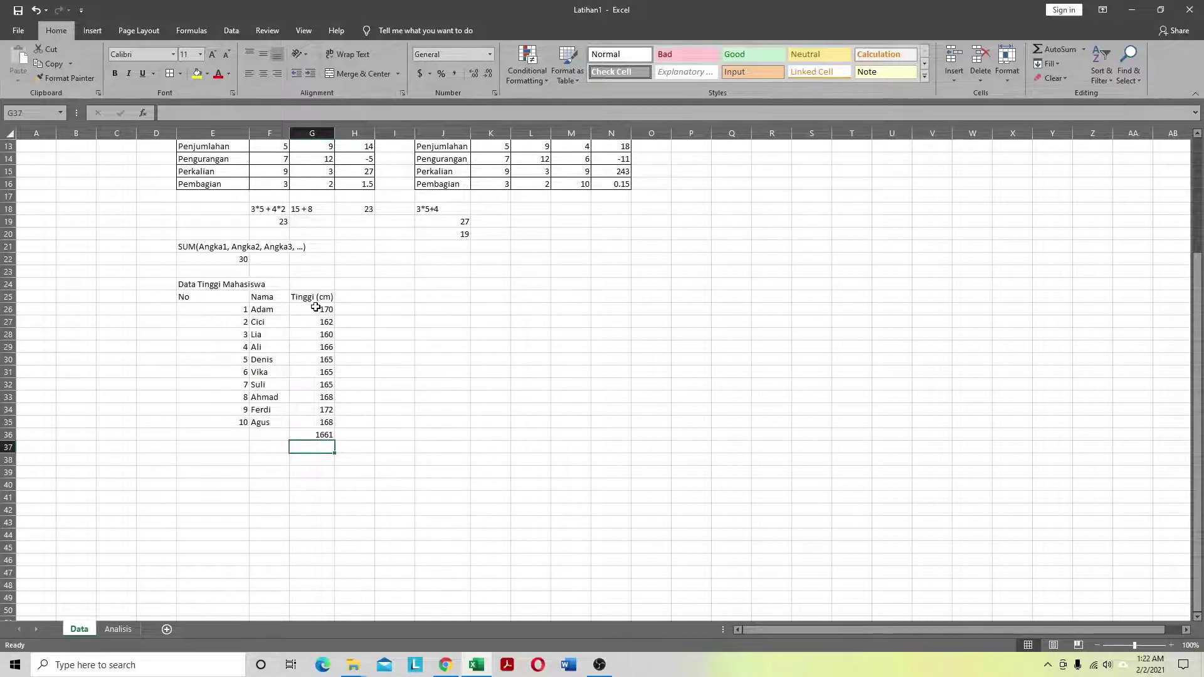
Step: Replace the formula in G36 with the range version =SUM(G26:G35)
drag(316, 308, 320, 422)
click(309, 438)
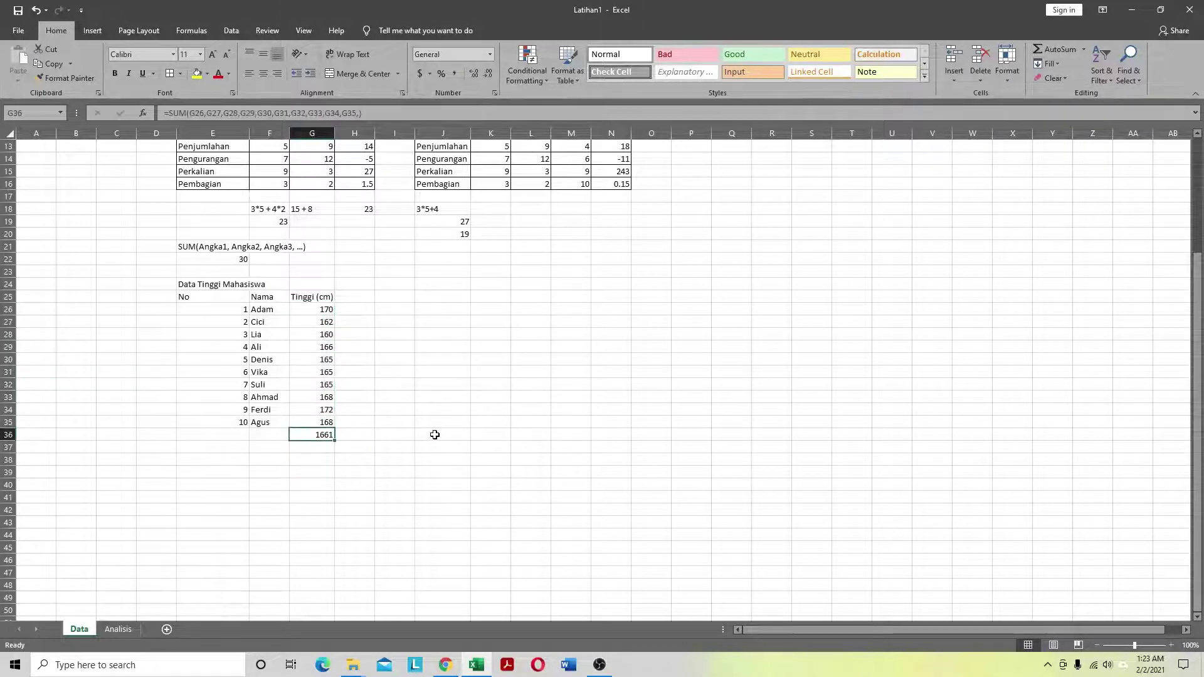
key(Delete)
text(=SUM)
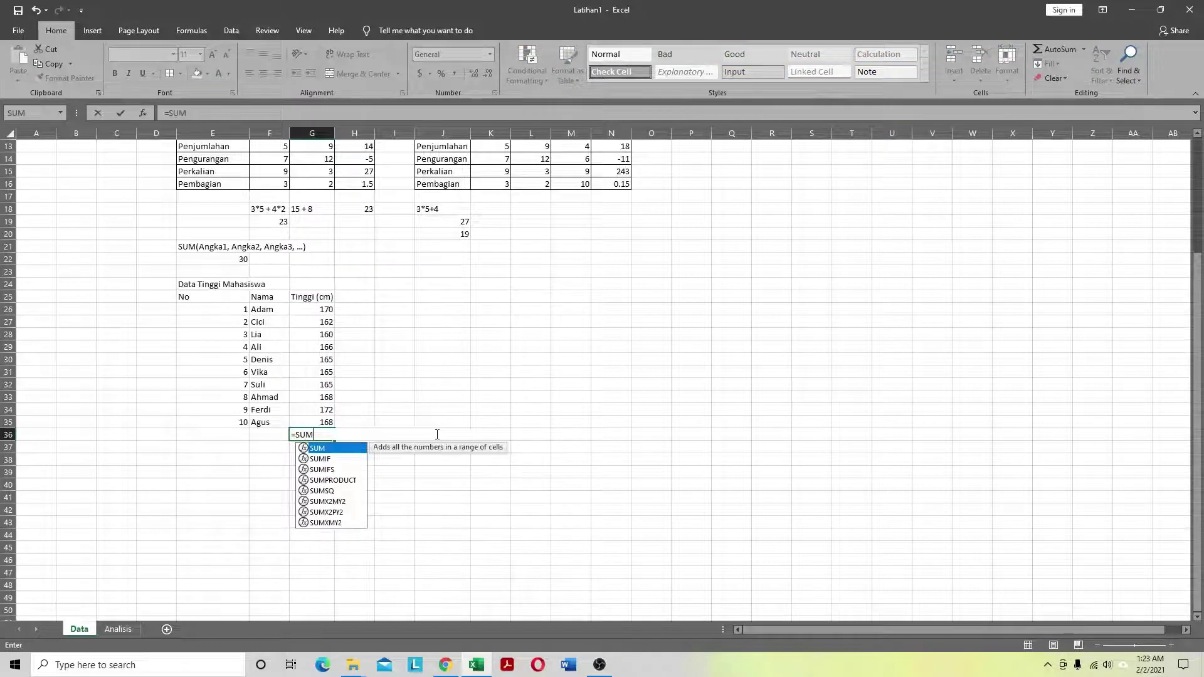
text(()
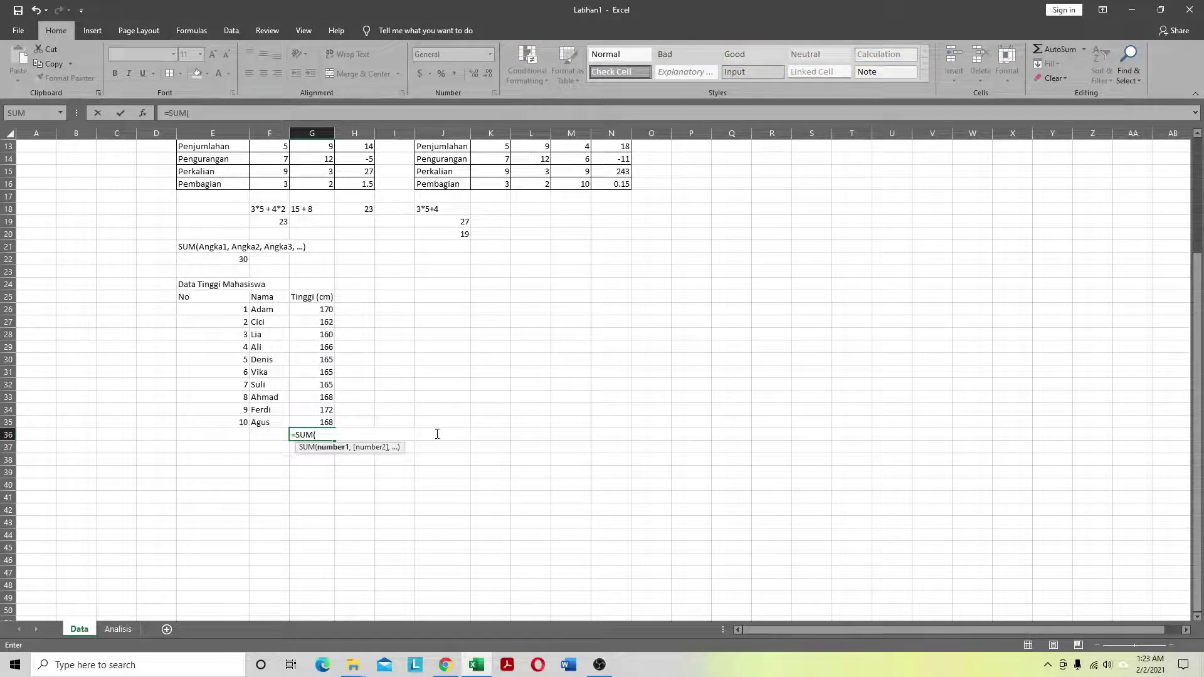
click(323, 310)
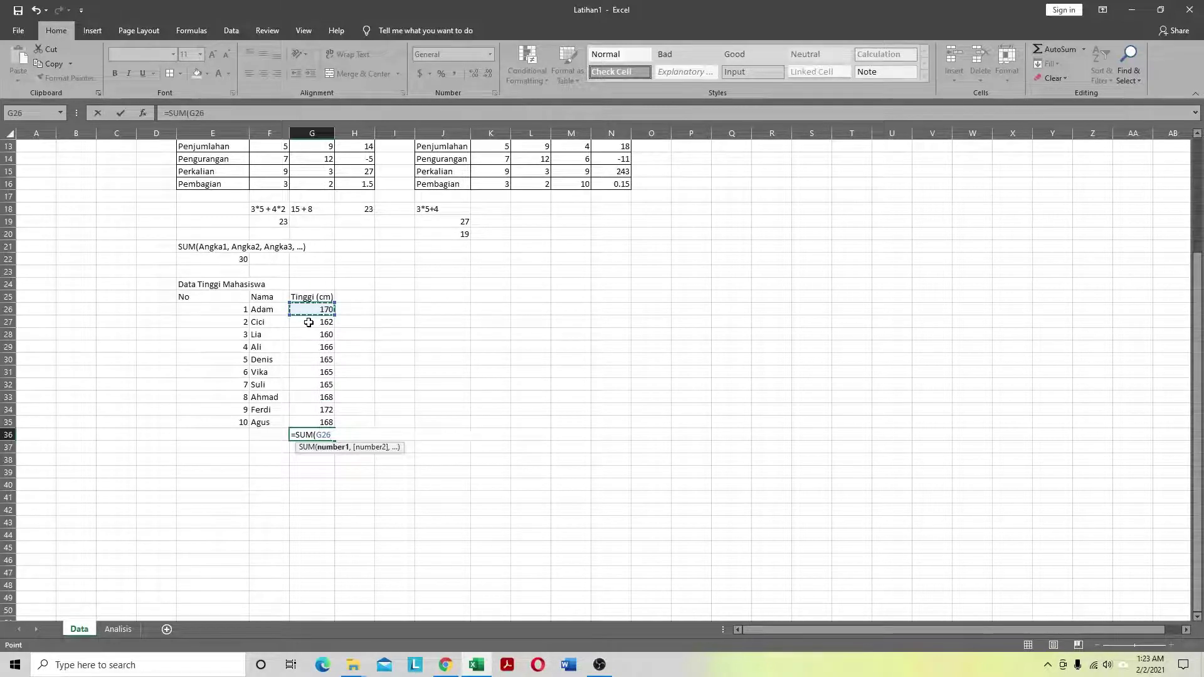
key(shift+Down)
key(shift+Down)
key(shift+Down)
key(shift+Down)
key(shift+Down)
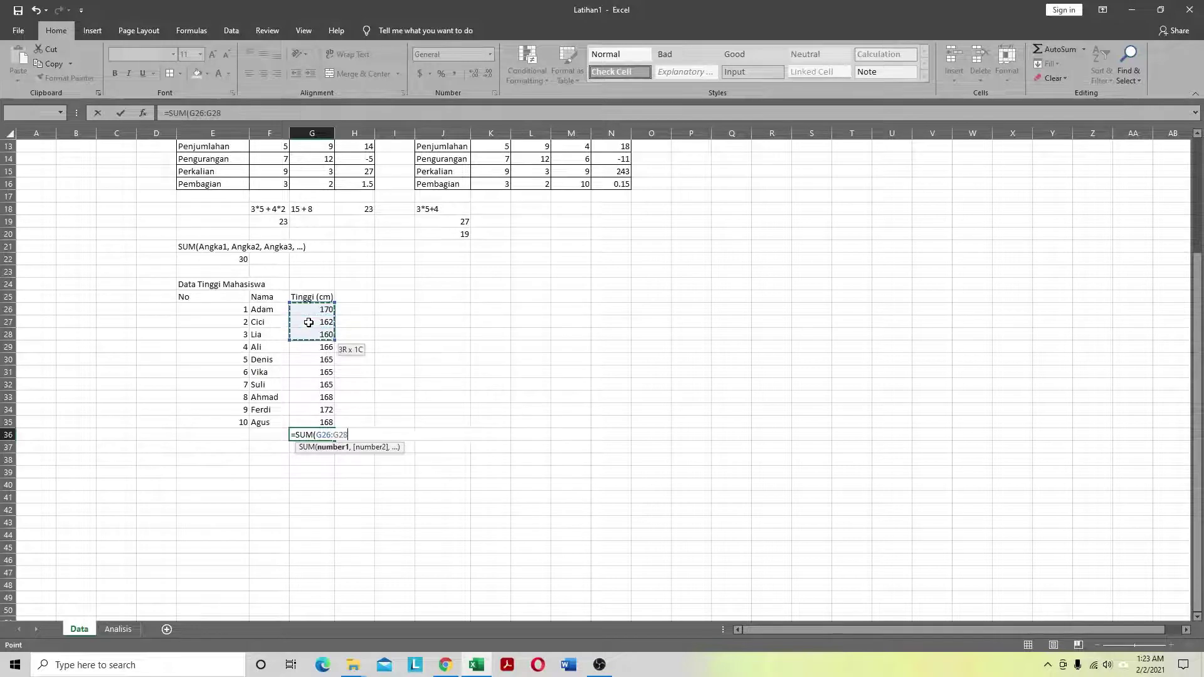
key(shift+Down)
key(shift+Down)
key(shift+Down)
key(shift+Down)
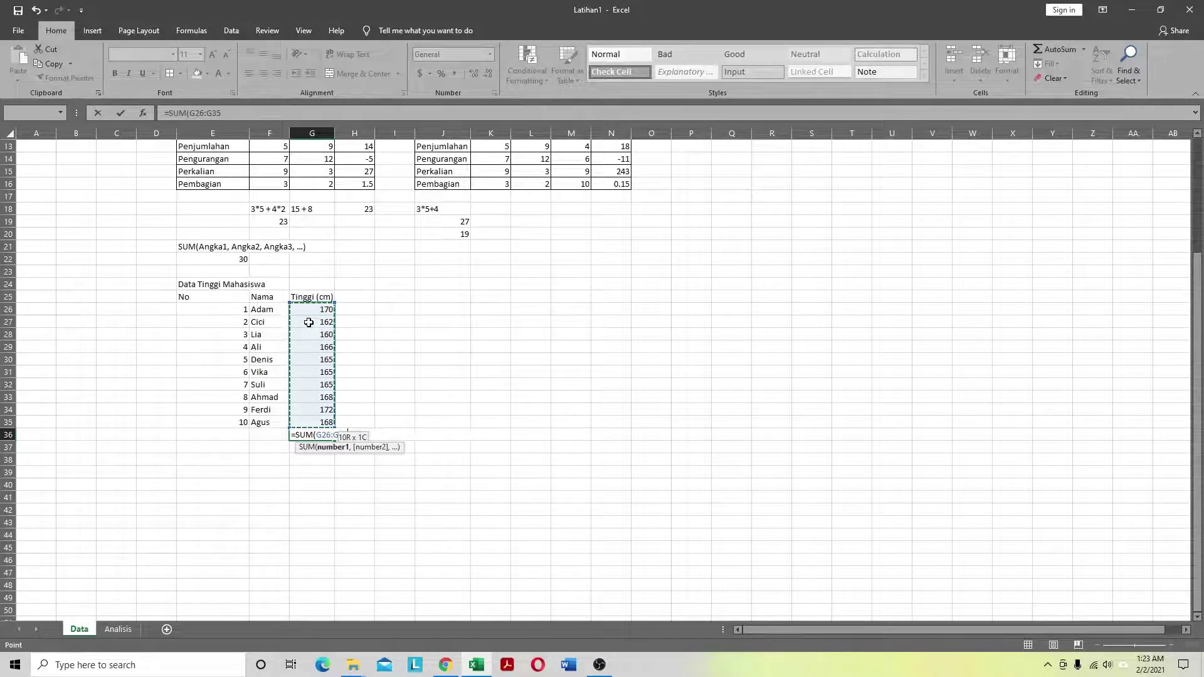
text())
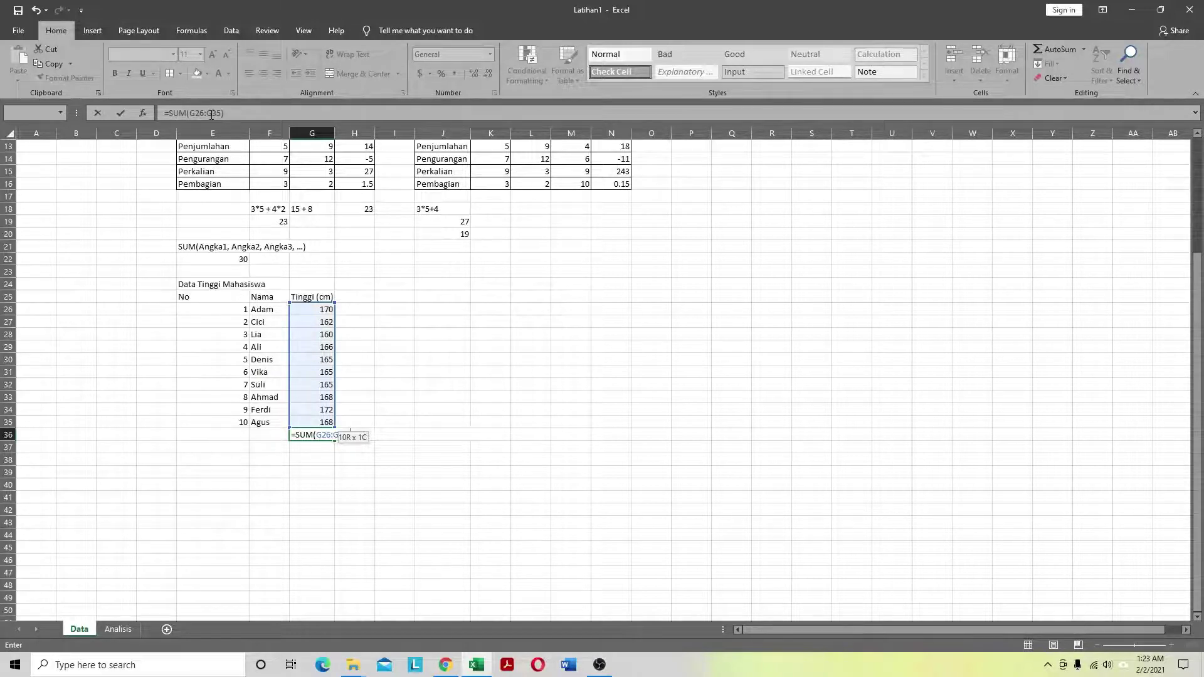
click(230, 114)
key(Return)
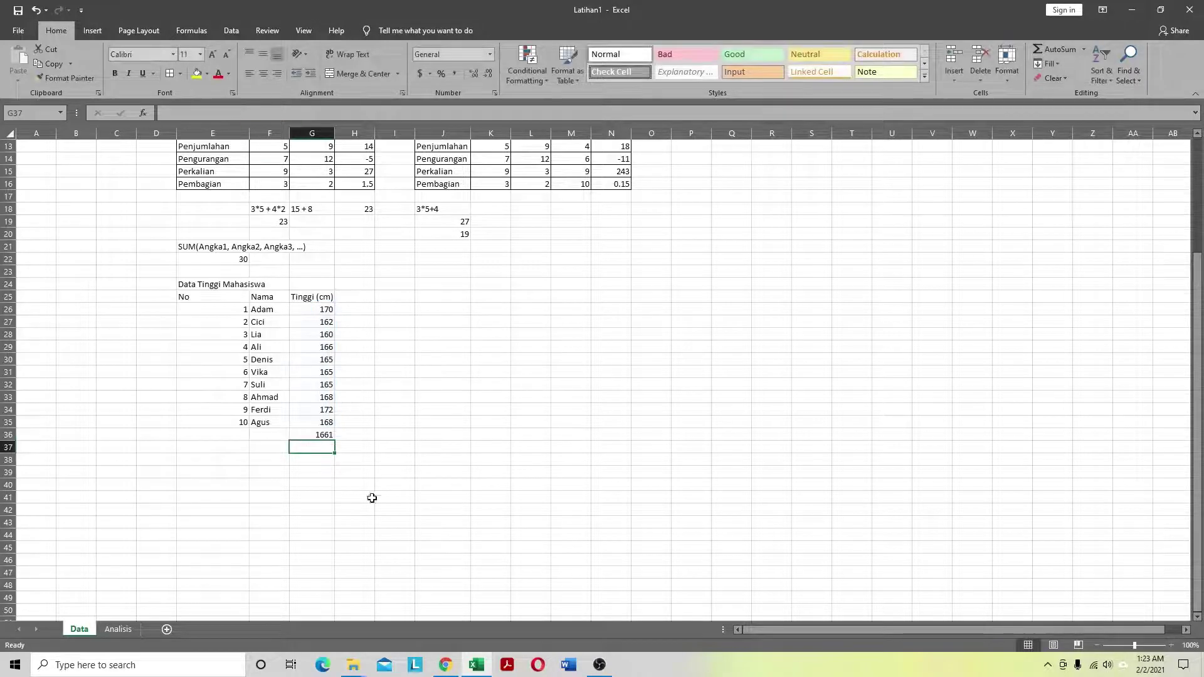
Step: Label the height total by entering SUM in cell F36
click(358, 449)
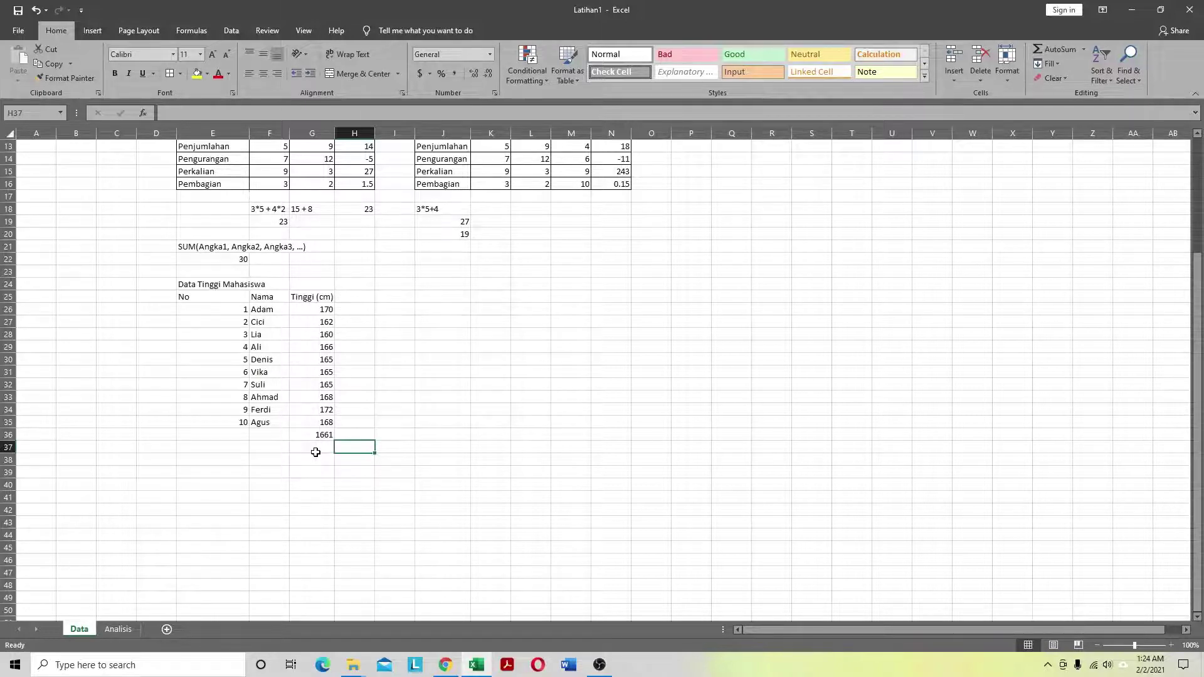
click(350, 482)
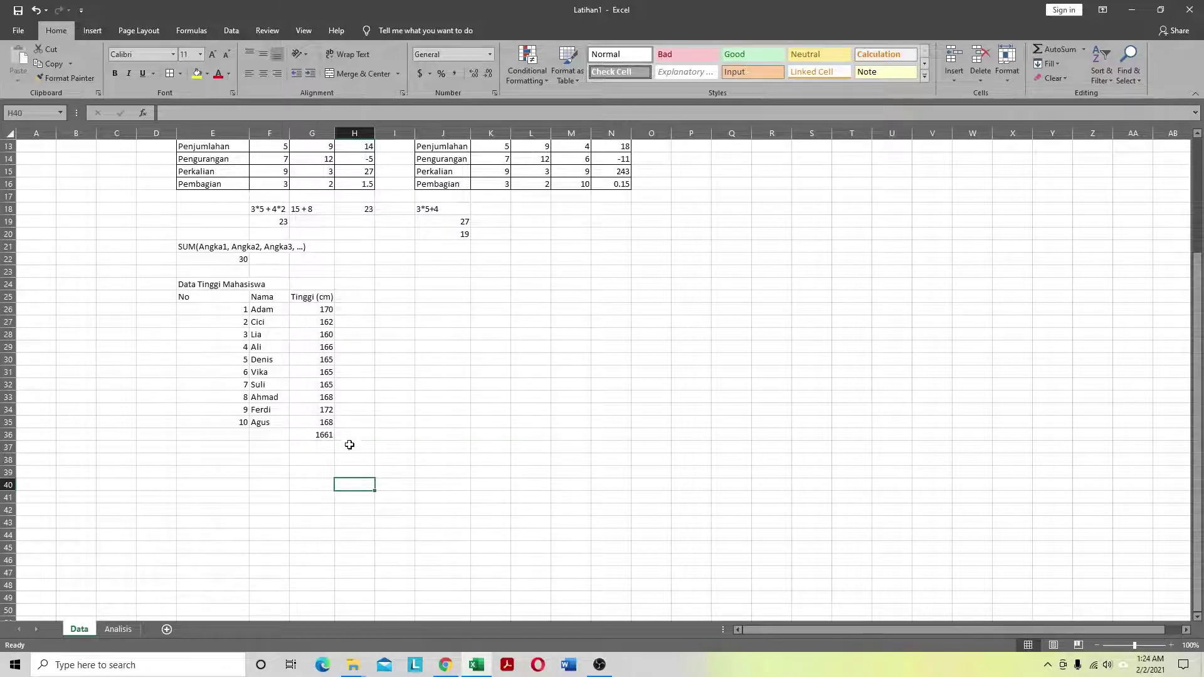
click(274, 436)
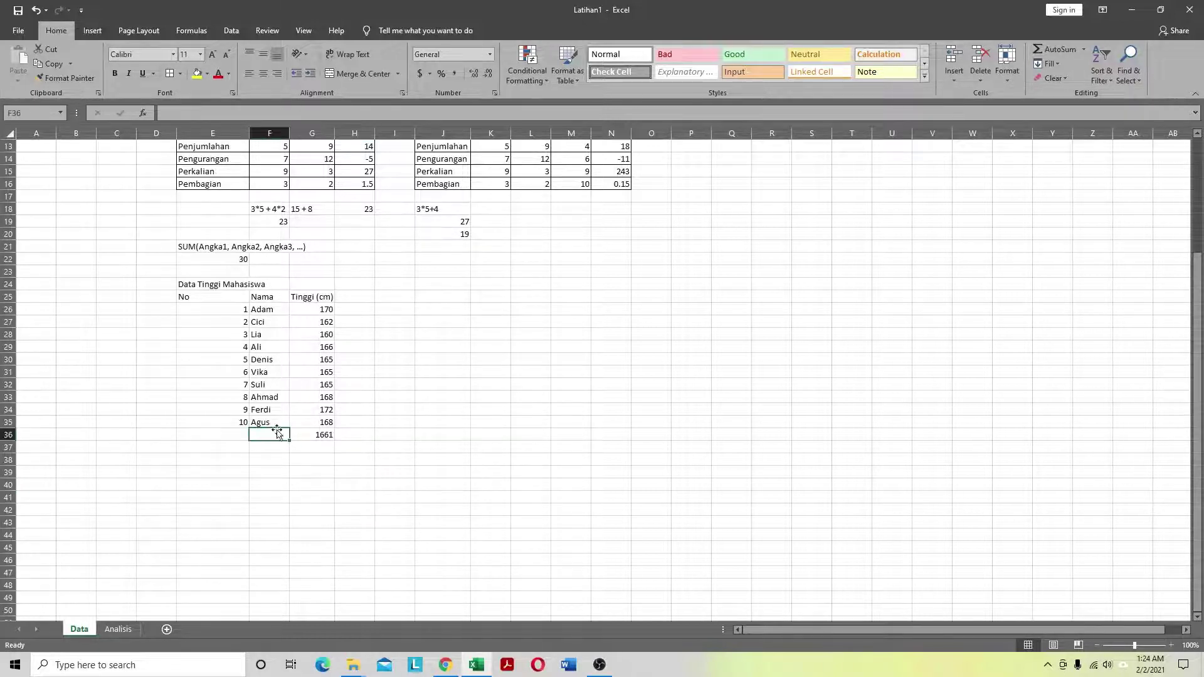
text(SUM)
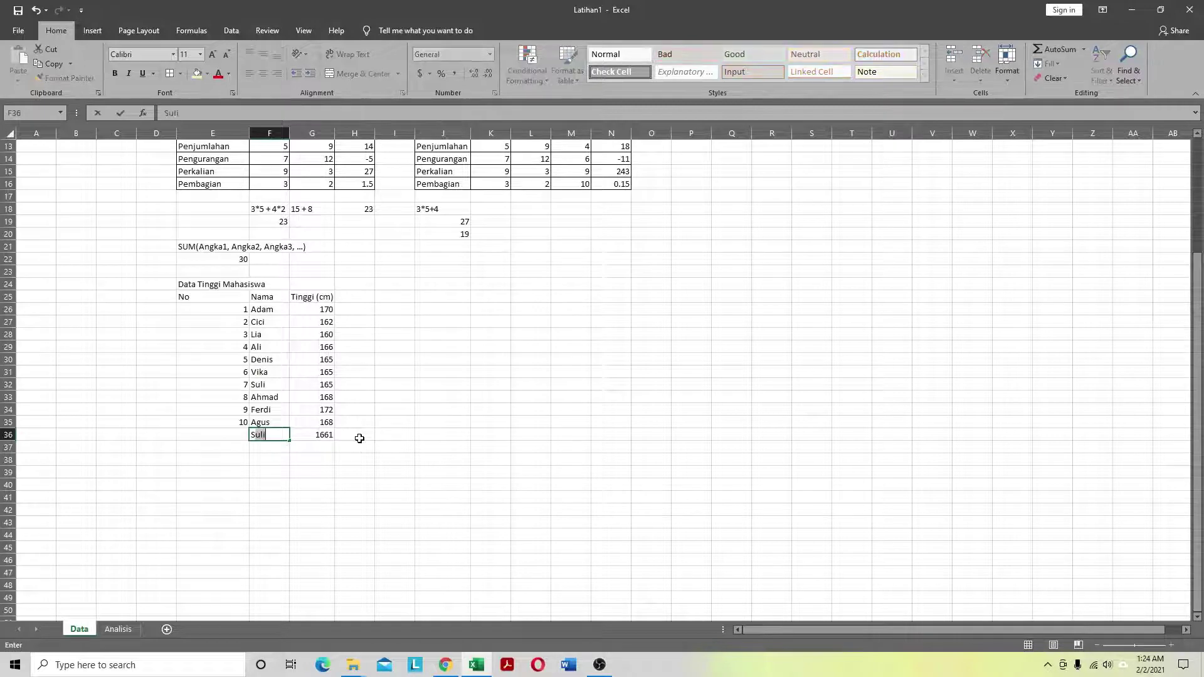
key(Return)
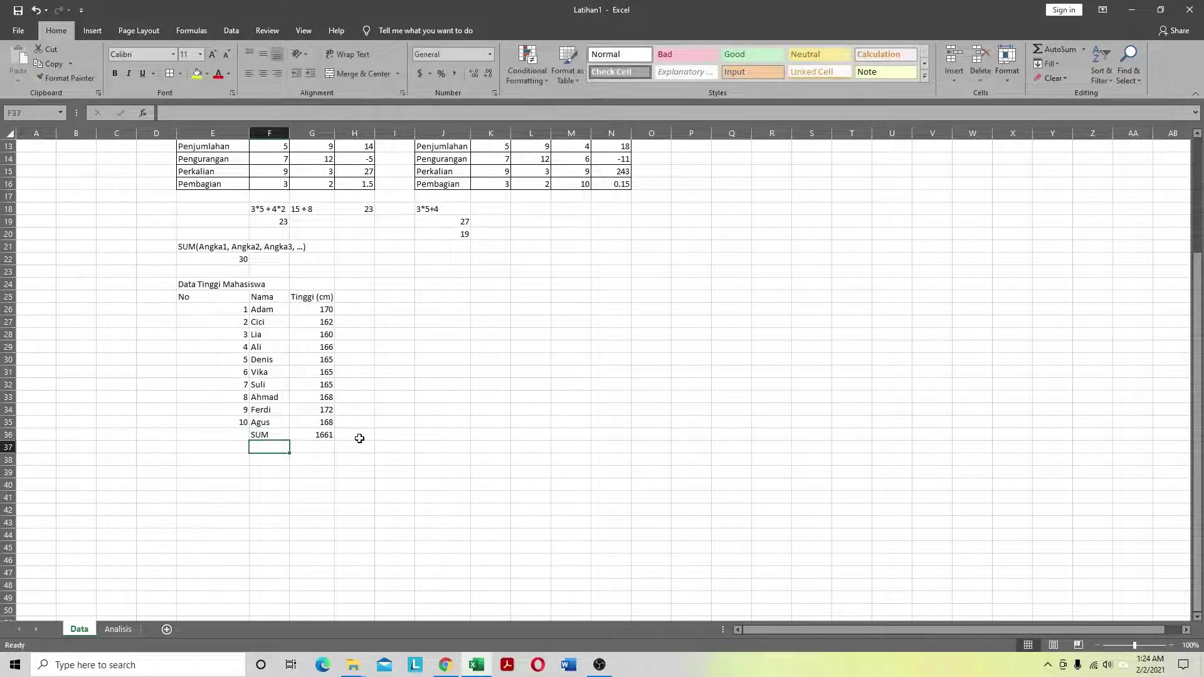
Step: Label F37 as MIN and find the smallest height in G37 with =MIN(G26:G35)
text(M)
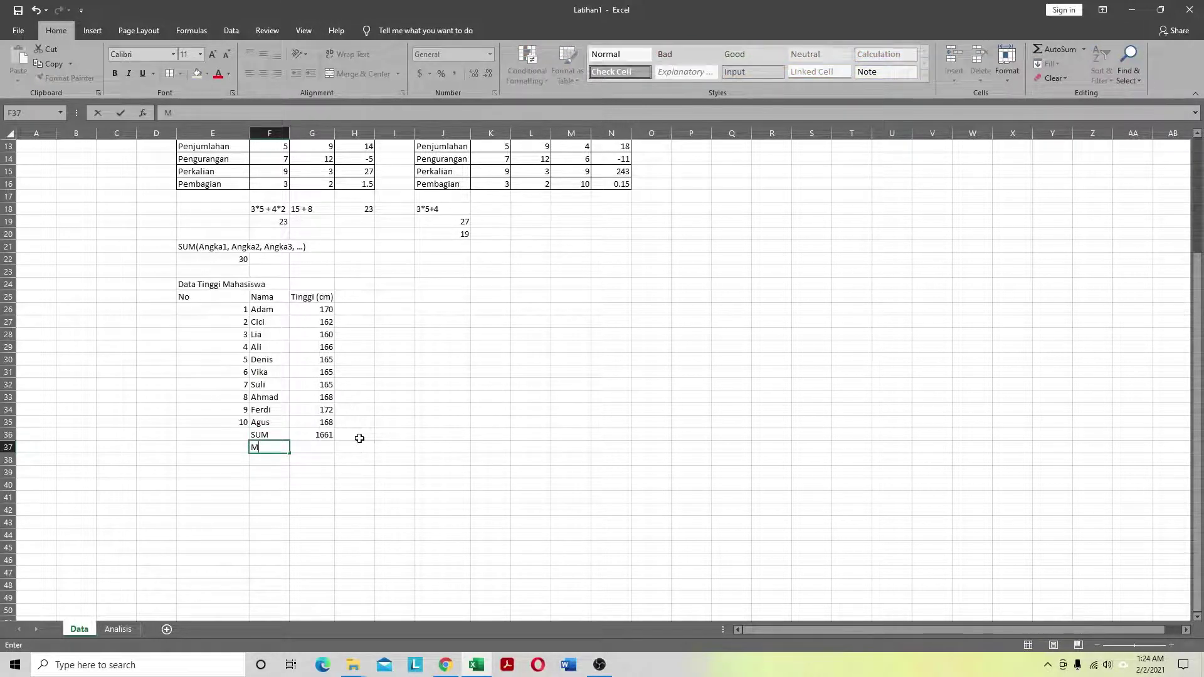
text(IN)
key(Tab)
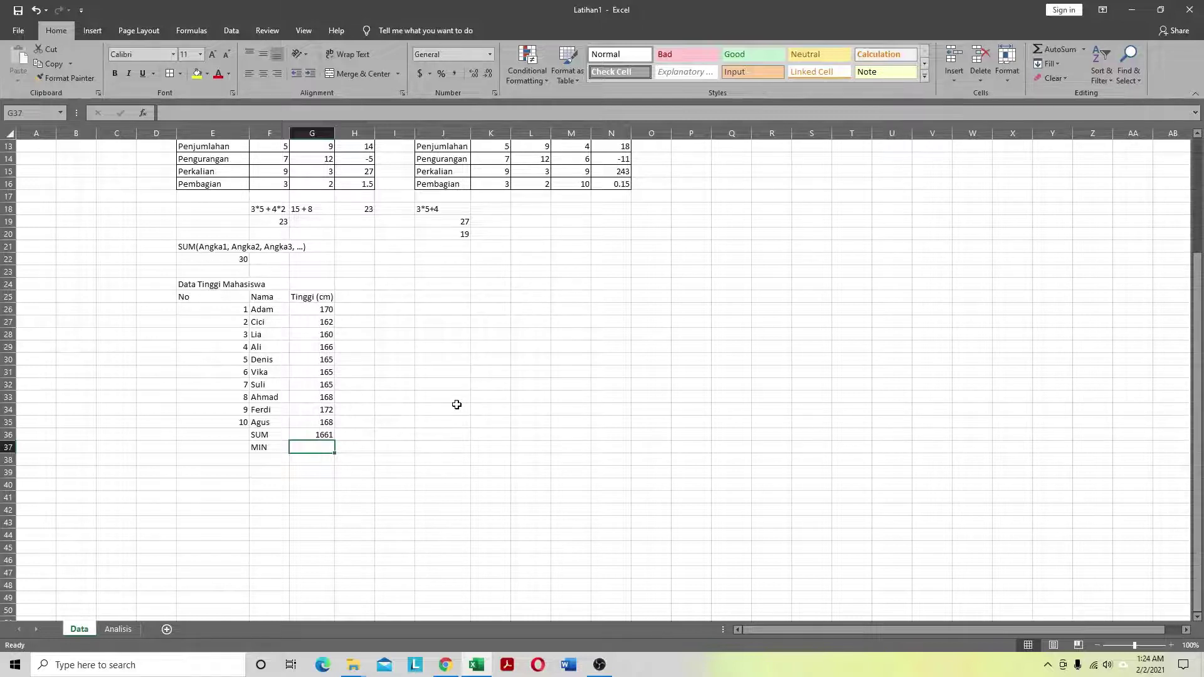
text(=MIN)
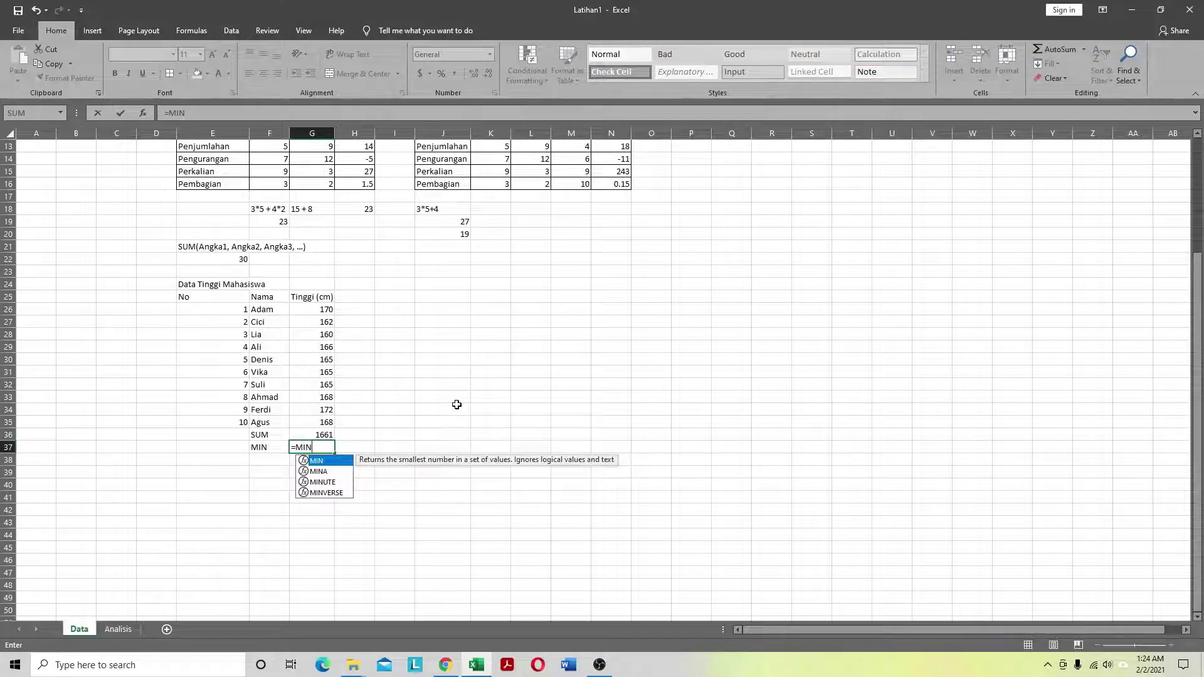
text(()
drag(323, 309, 312, 418)
text())
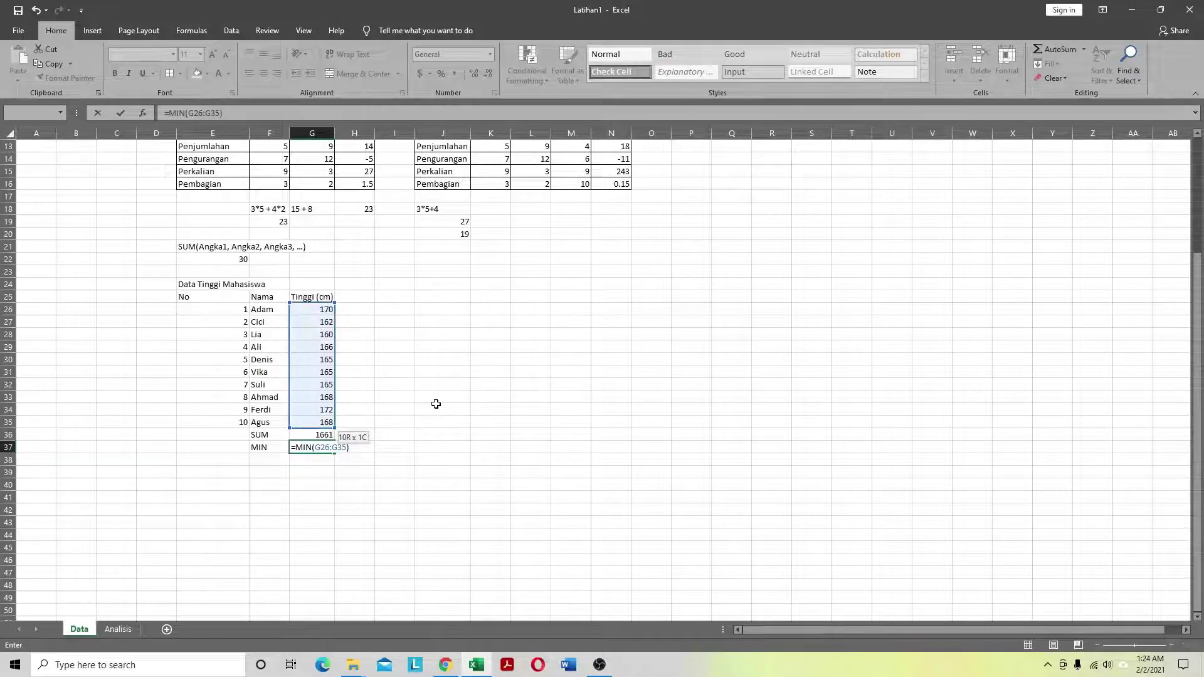
key(Return)
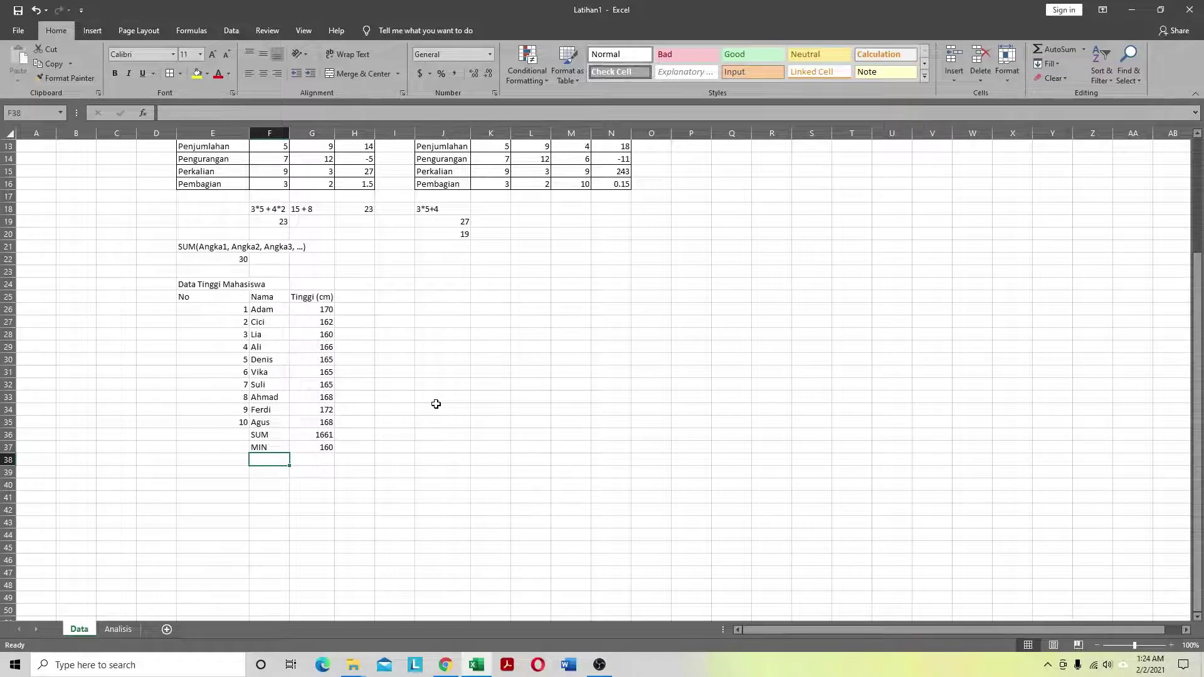
click(324, 336)
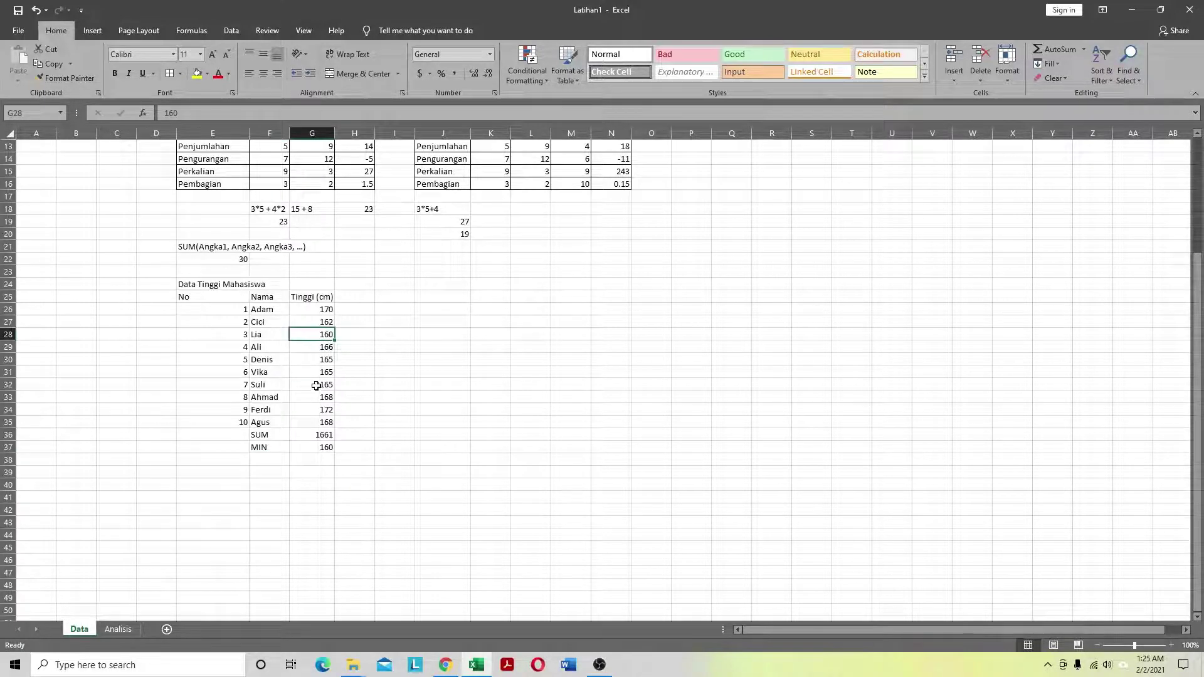
Step: Label F38 as MAX and find the largest height in G38 with =MAX(G26:G35)
click(270, 464)
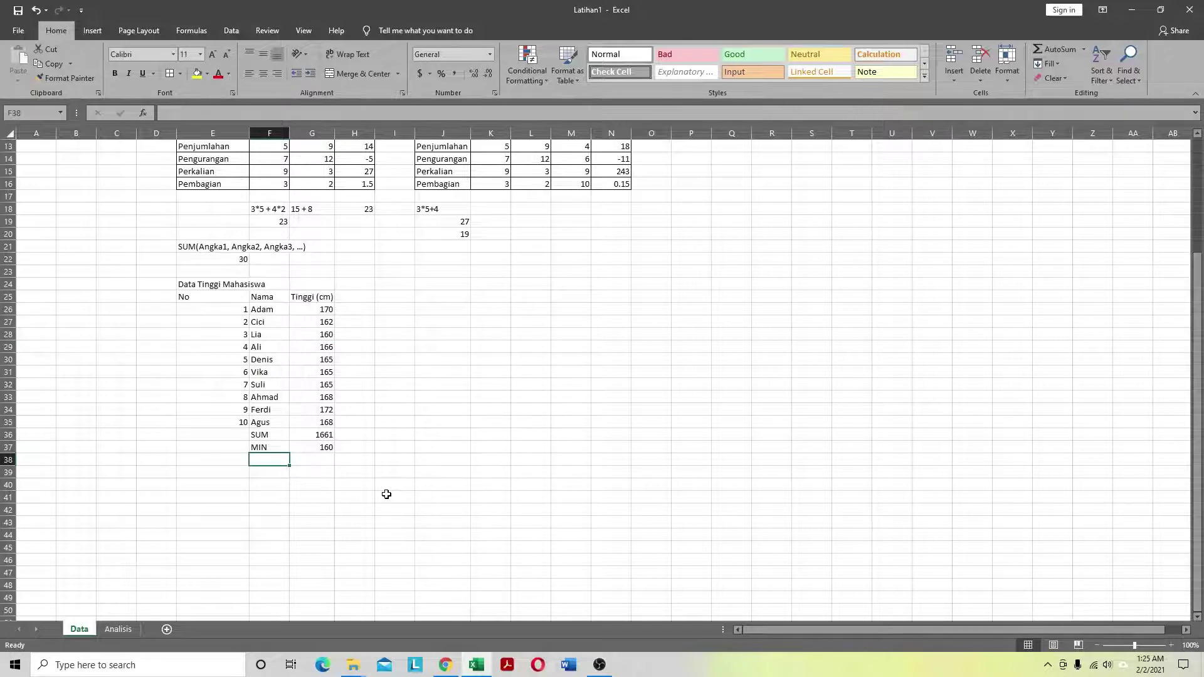
text(MAX)
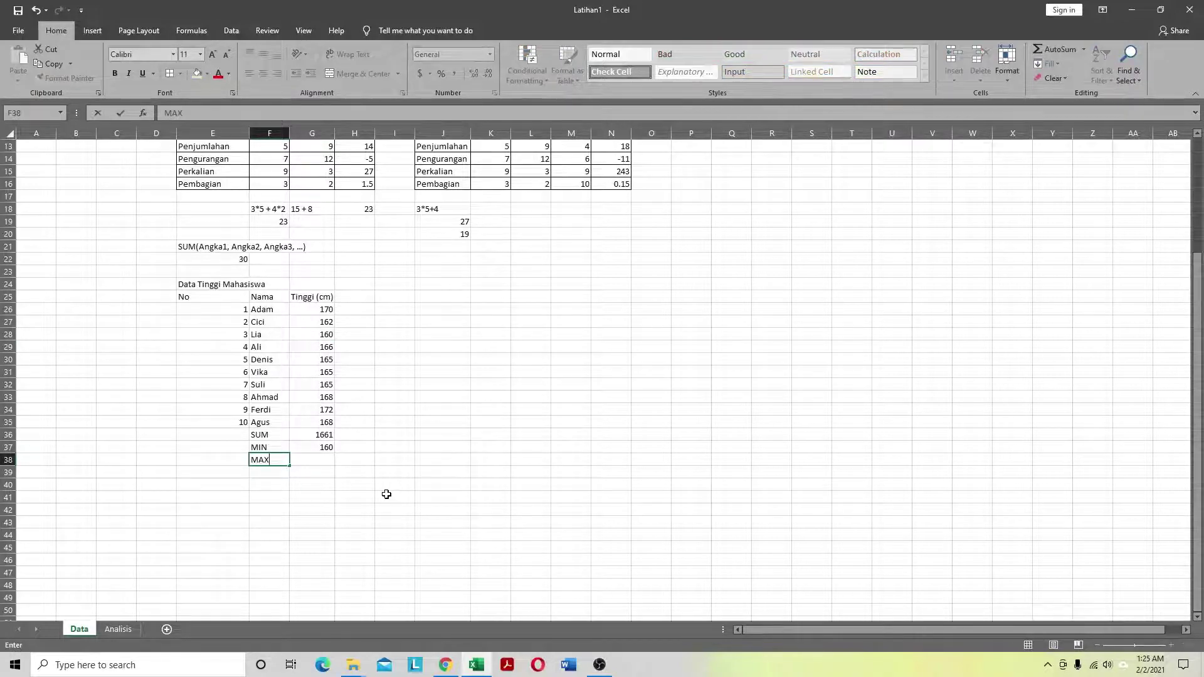
key(Tab)
text(=MA)
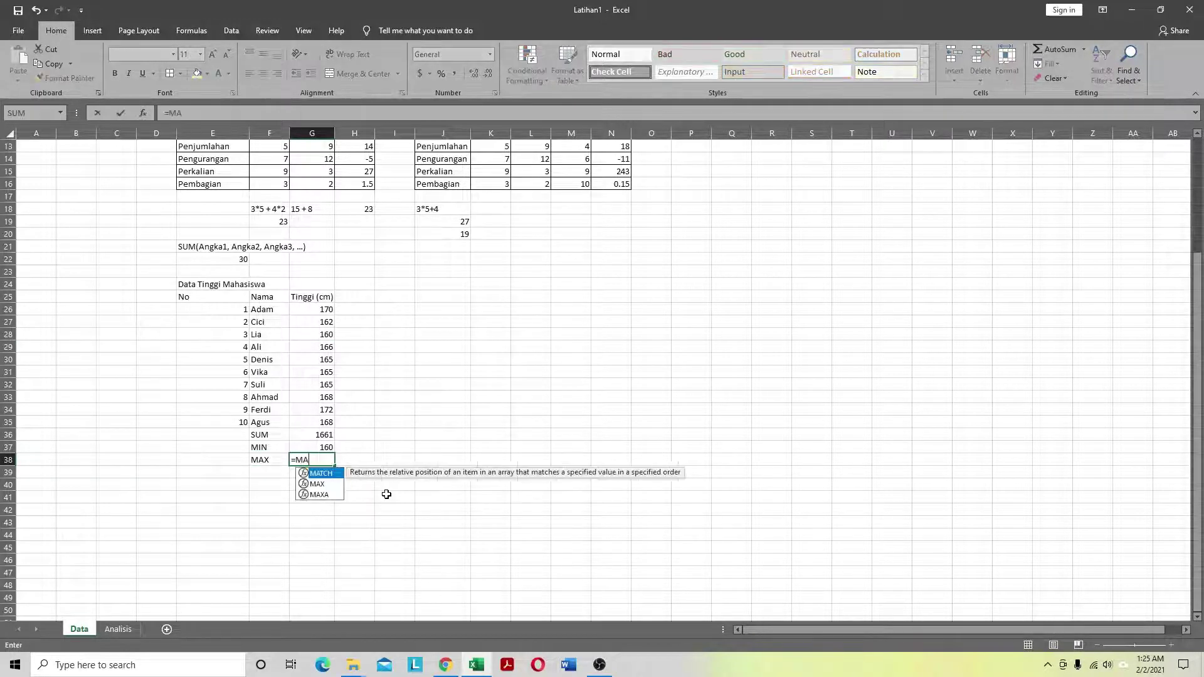
text(X()
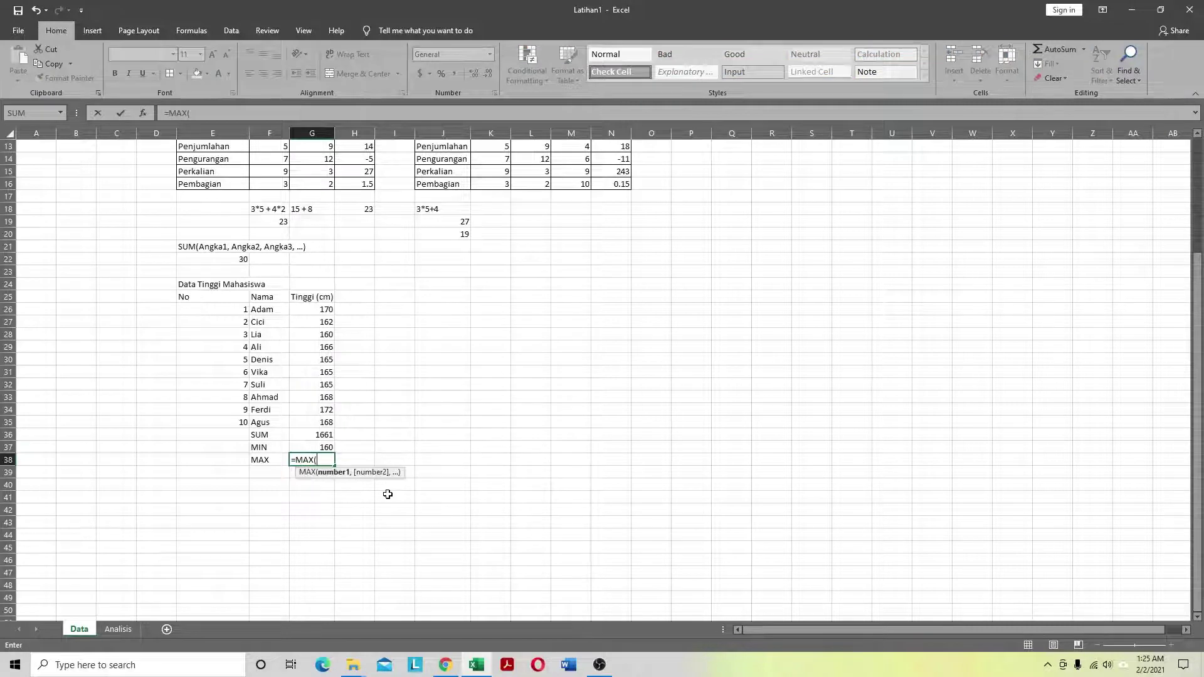
click(313, 310)
drag(313, 309, 314, 420)
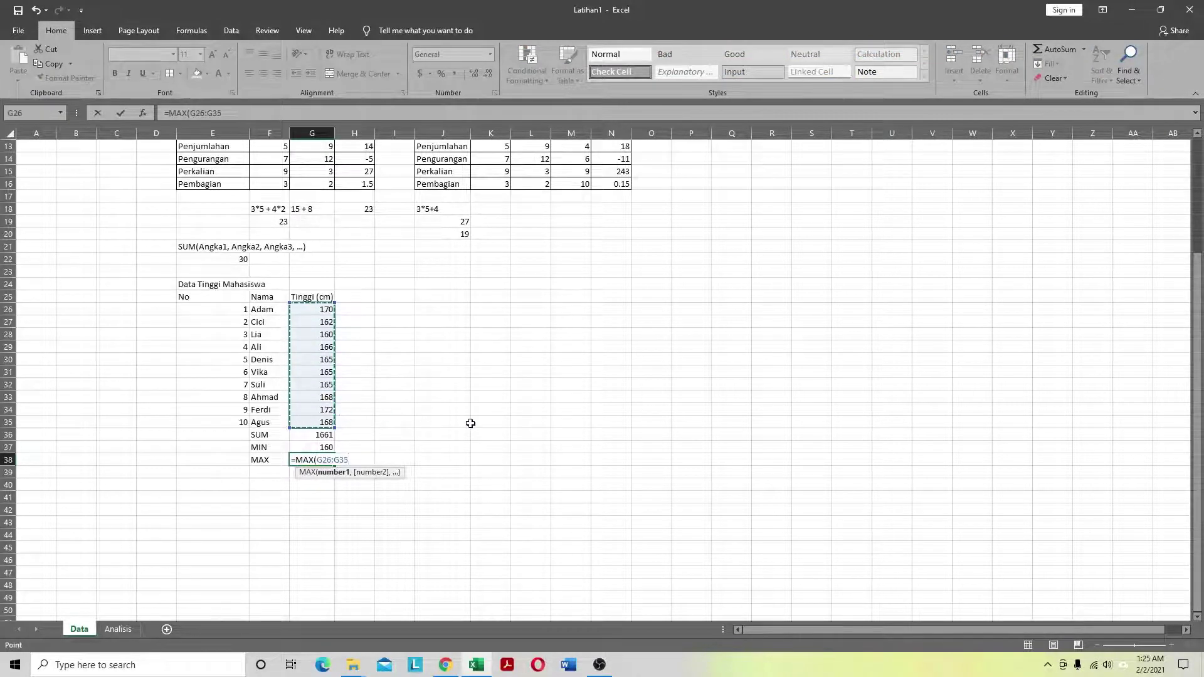
text())
key(Return)
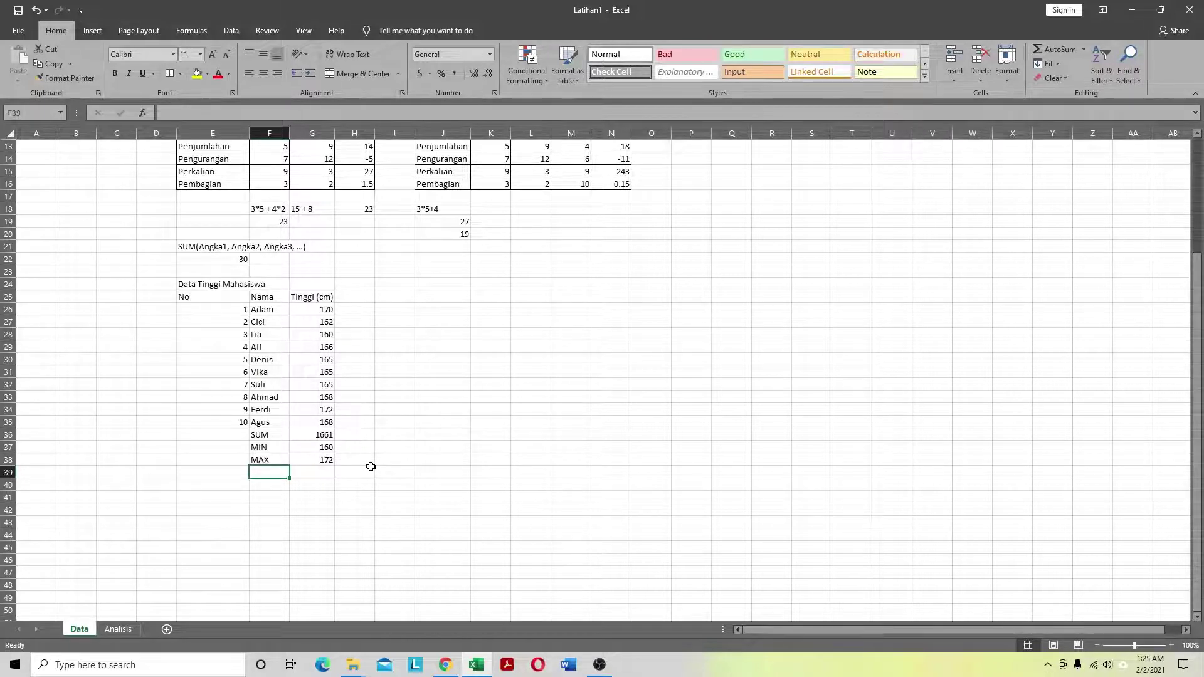
Step: Label F39 as AVERAGE and compute the mean height in G39 with =AVERAGE(G26:G35)
text(AVER)
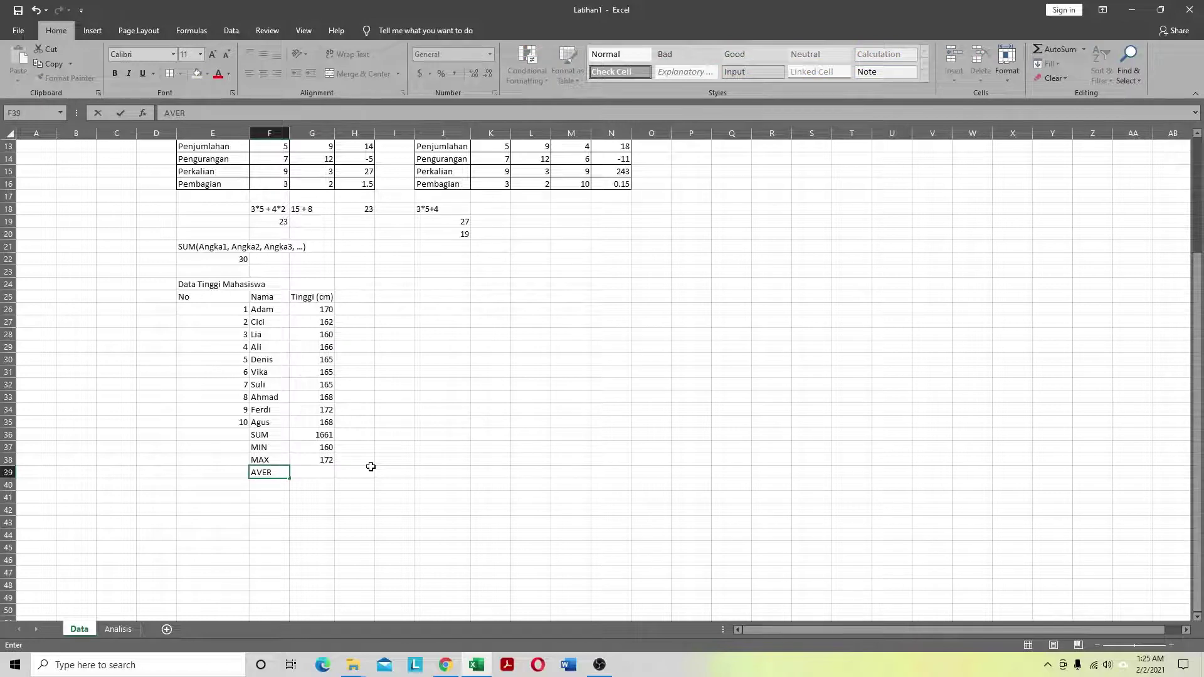
text(AGE)
key(Tab)
text(=av)
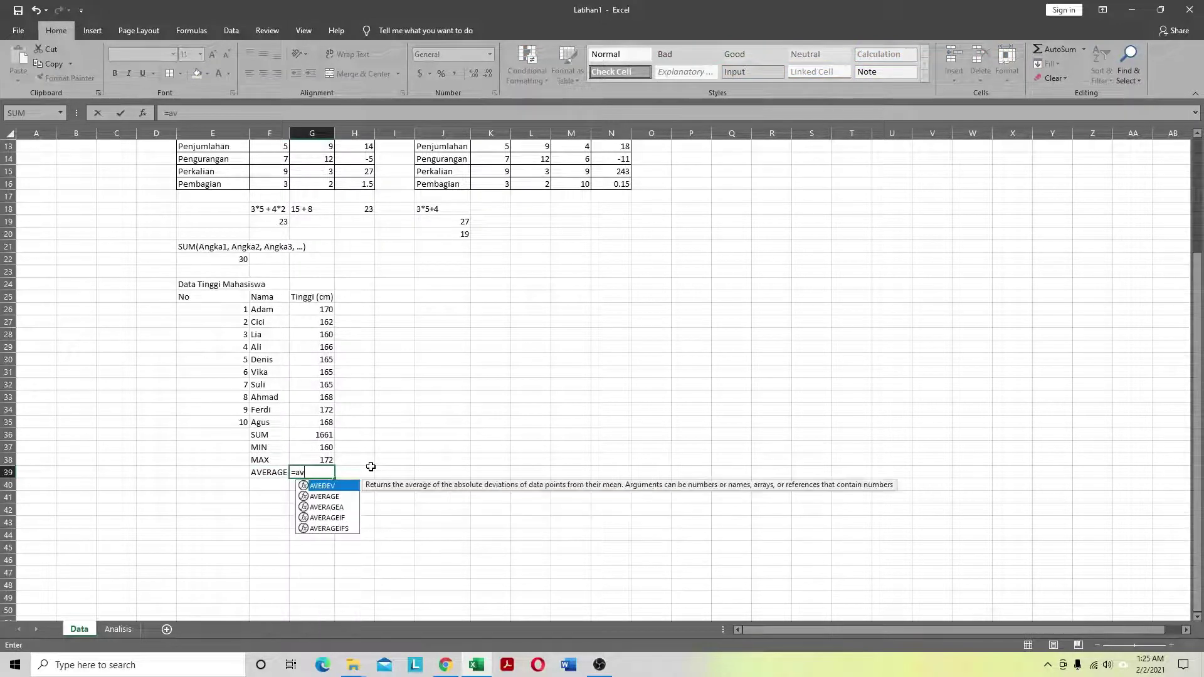
text(er)
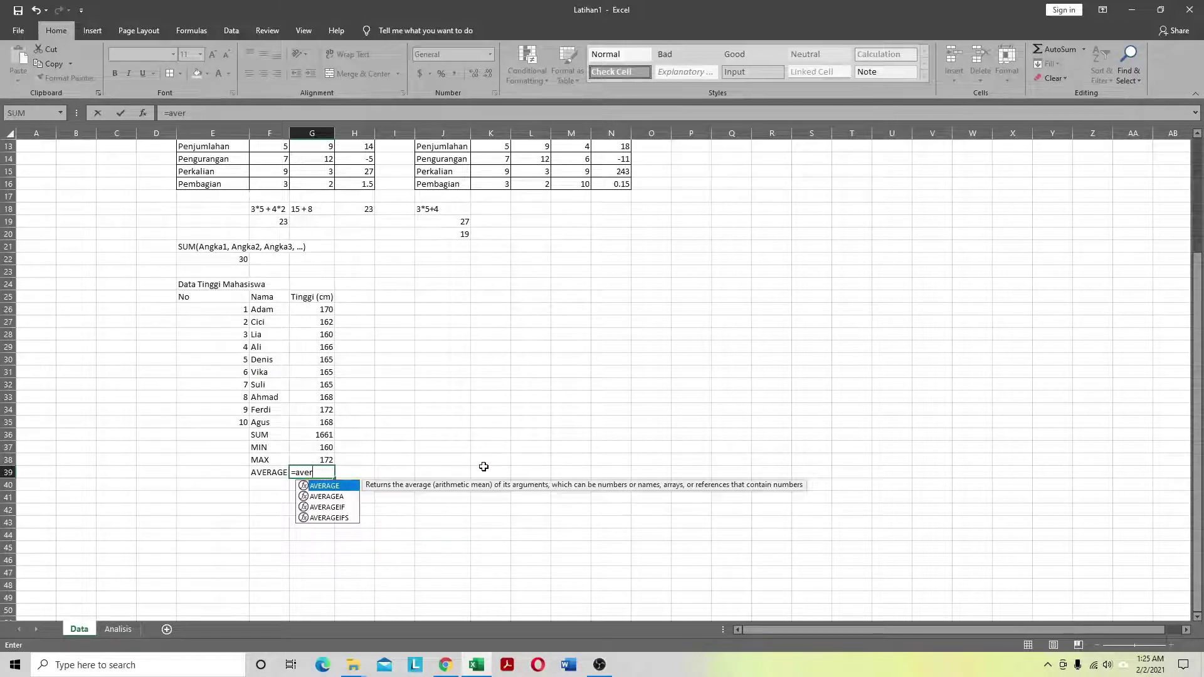
key(Tab)
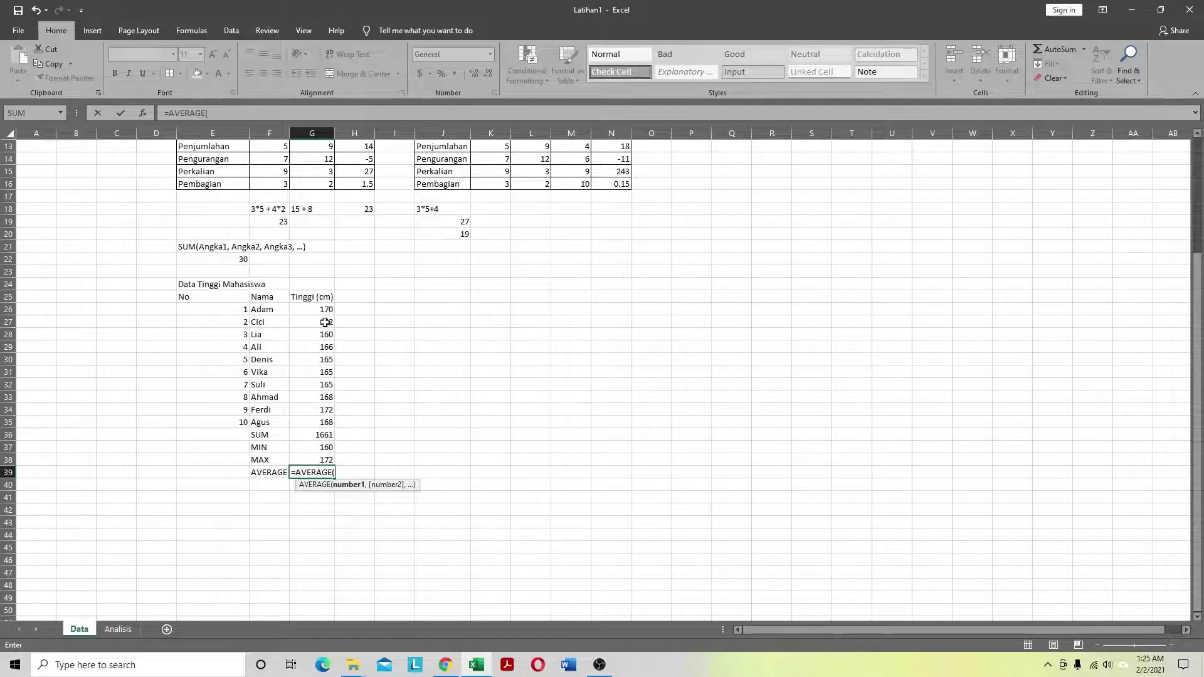
drag(317, 311, 314, 422)
text())
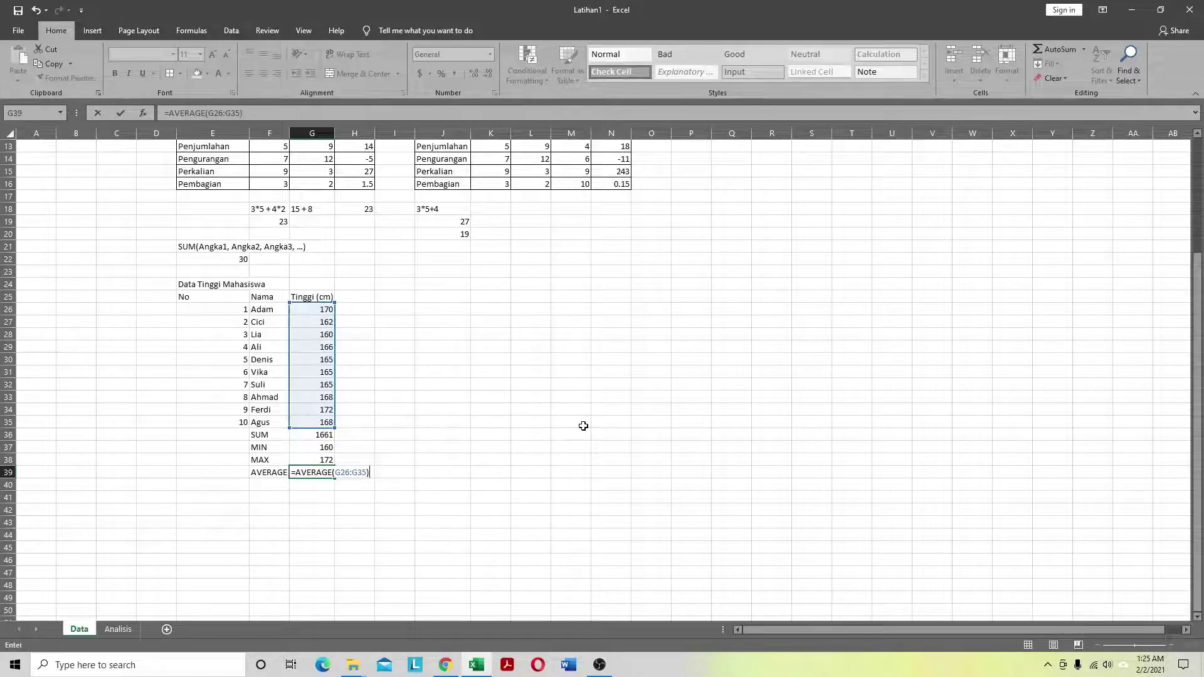
key(Return)
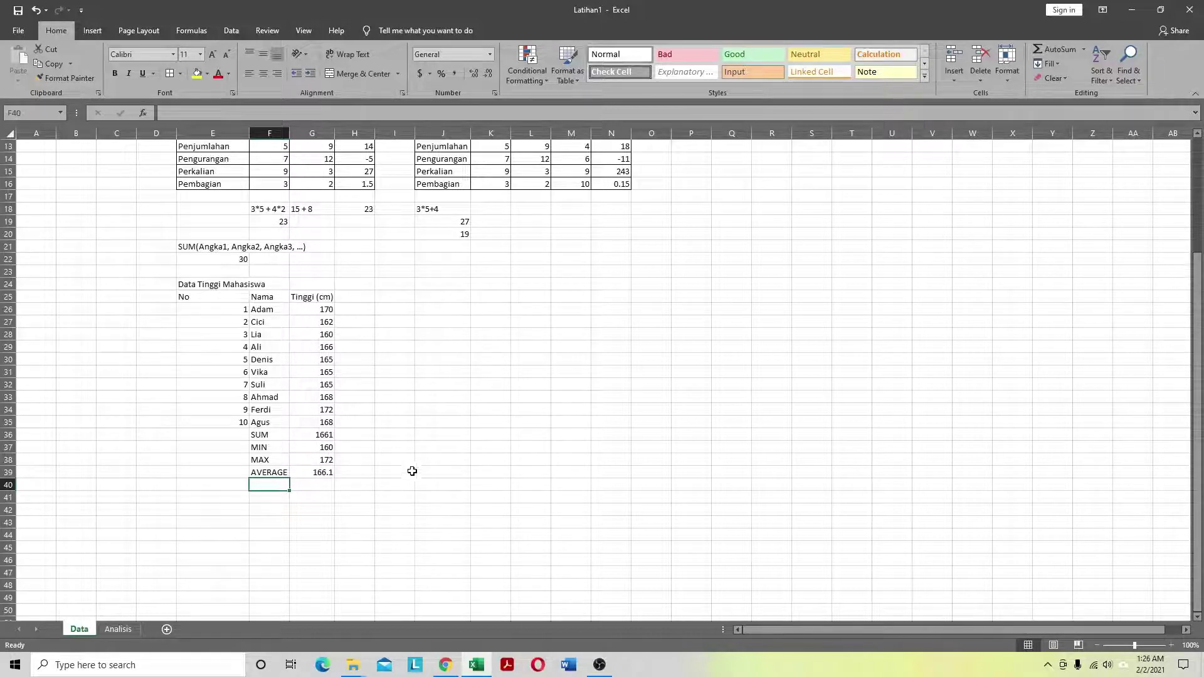
Step: Format the average in G39 with the Number category and 2 decimal places
click(326, 472)
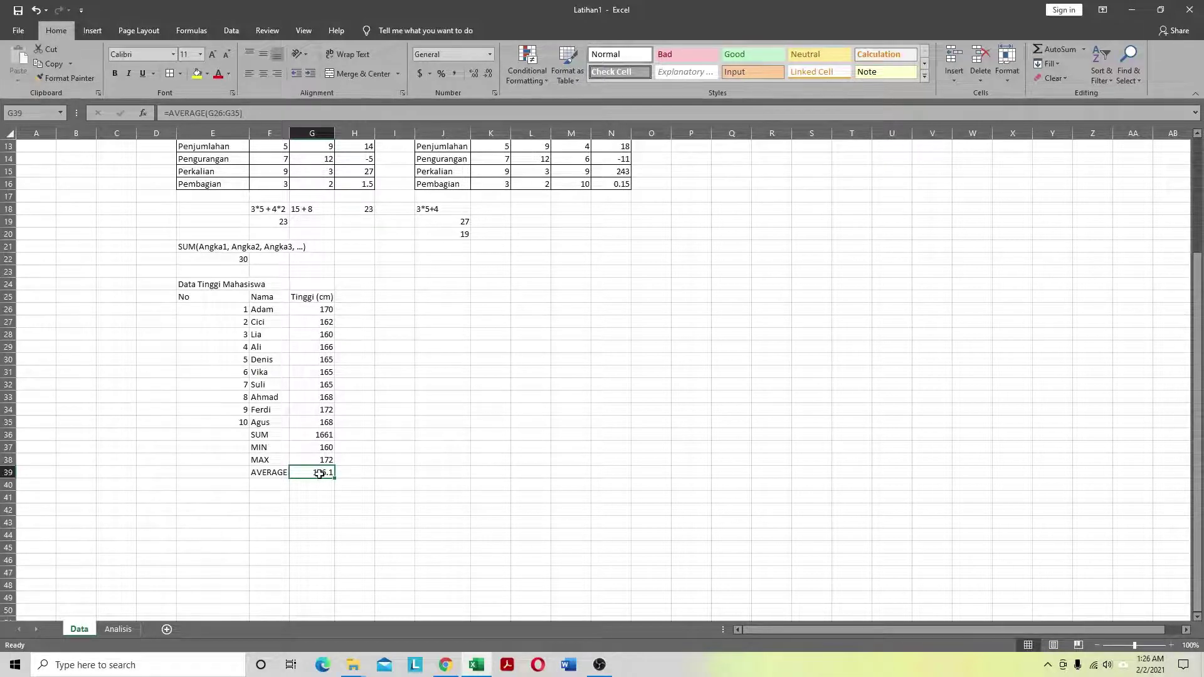
right_click(320, 473)
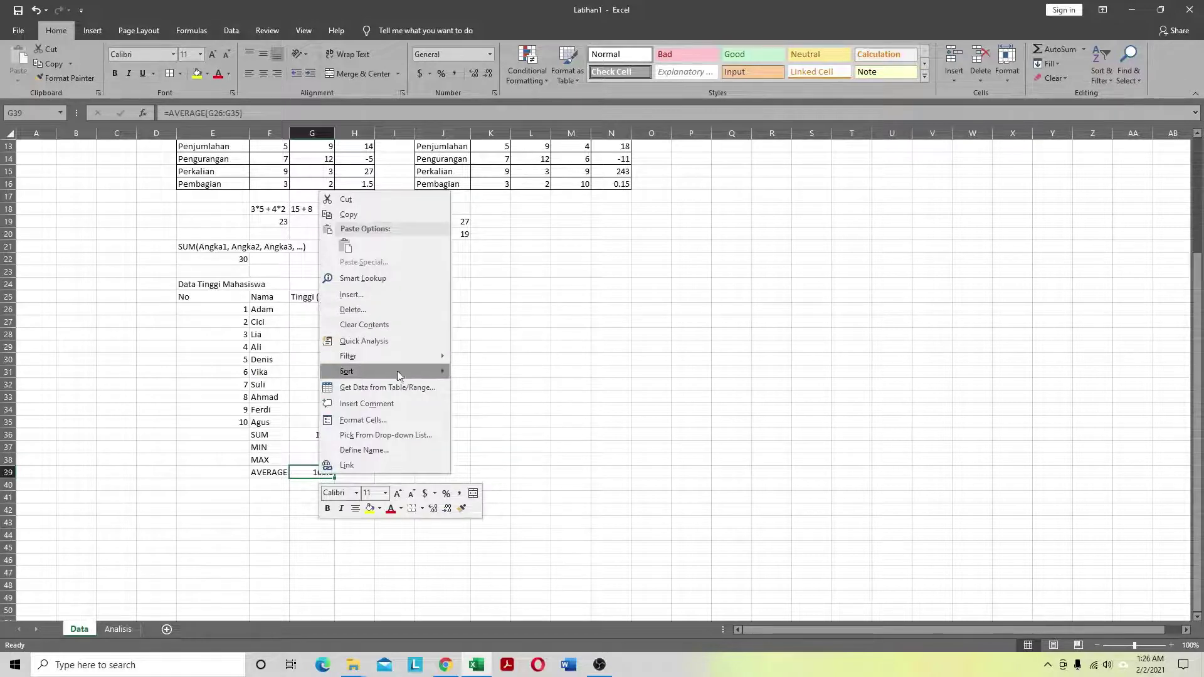
click(370, 416)
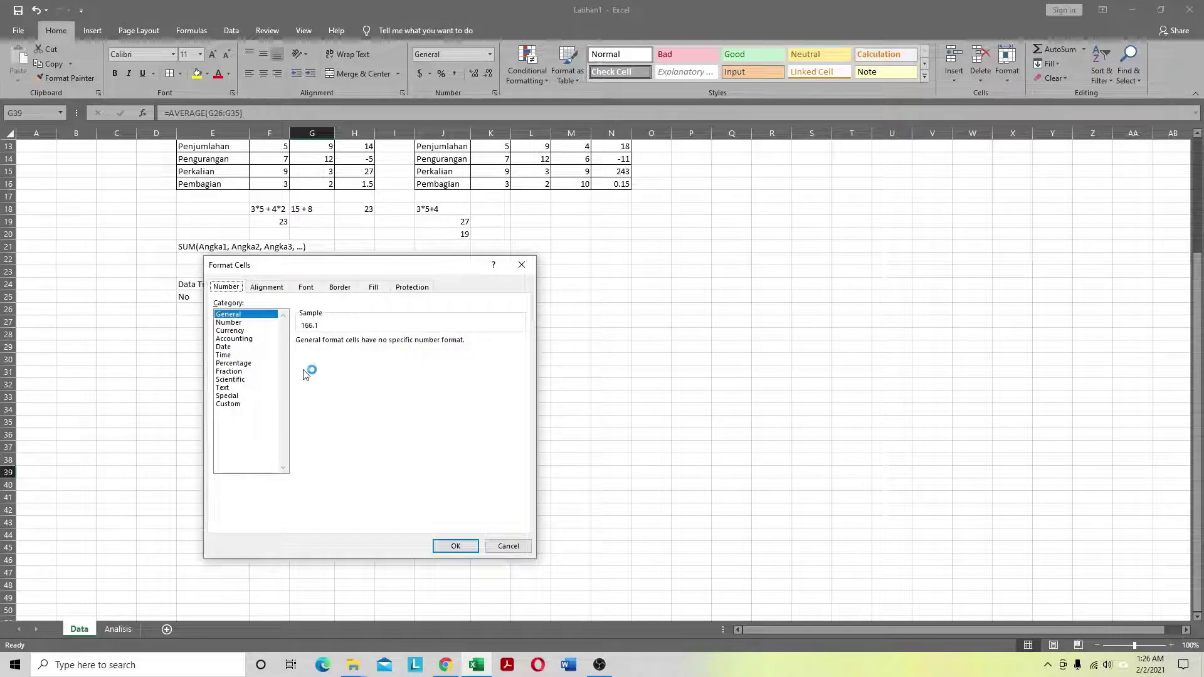
click(241, 322)
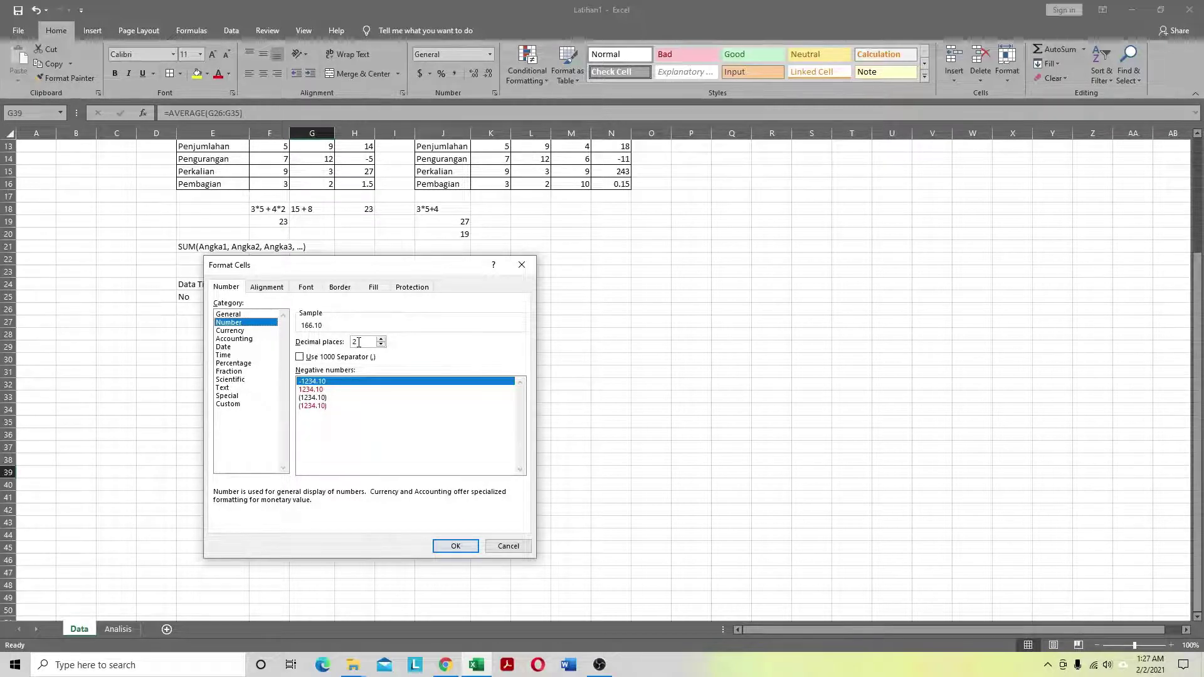
click(456, 546)
click(323, 500)
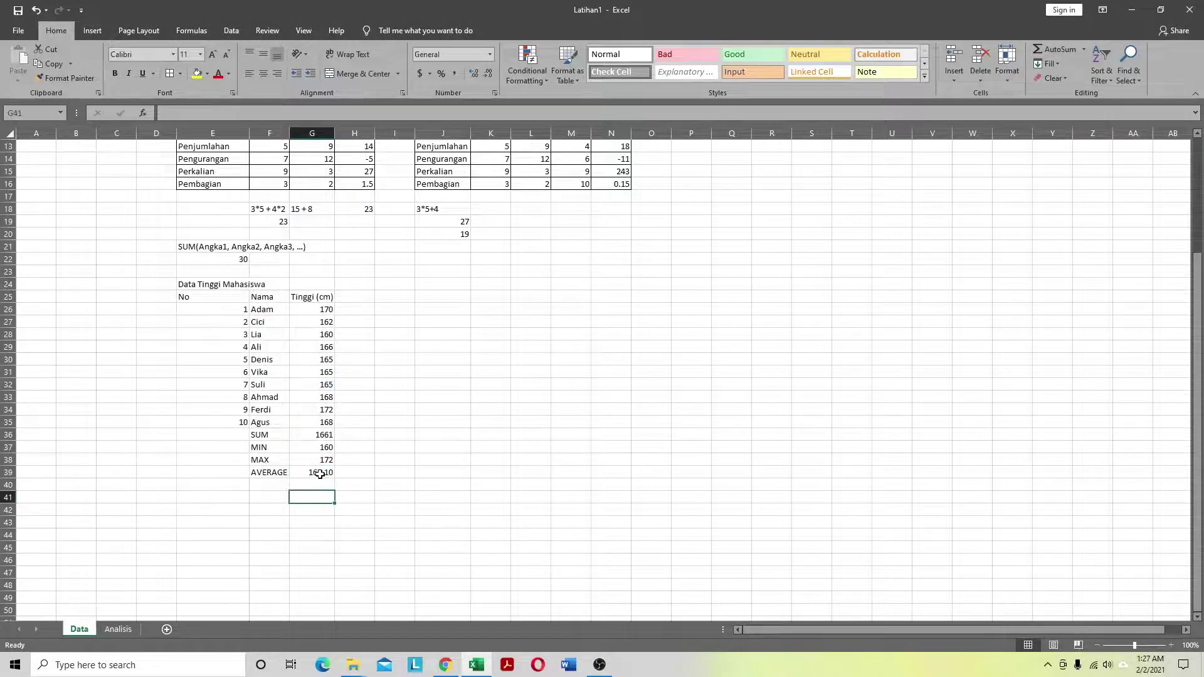
click(320, 475)
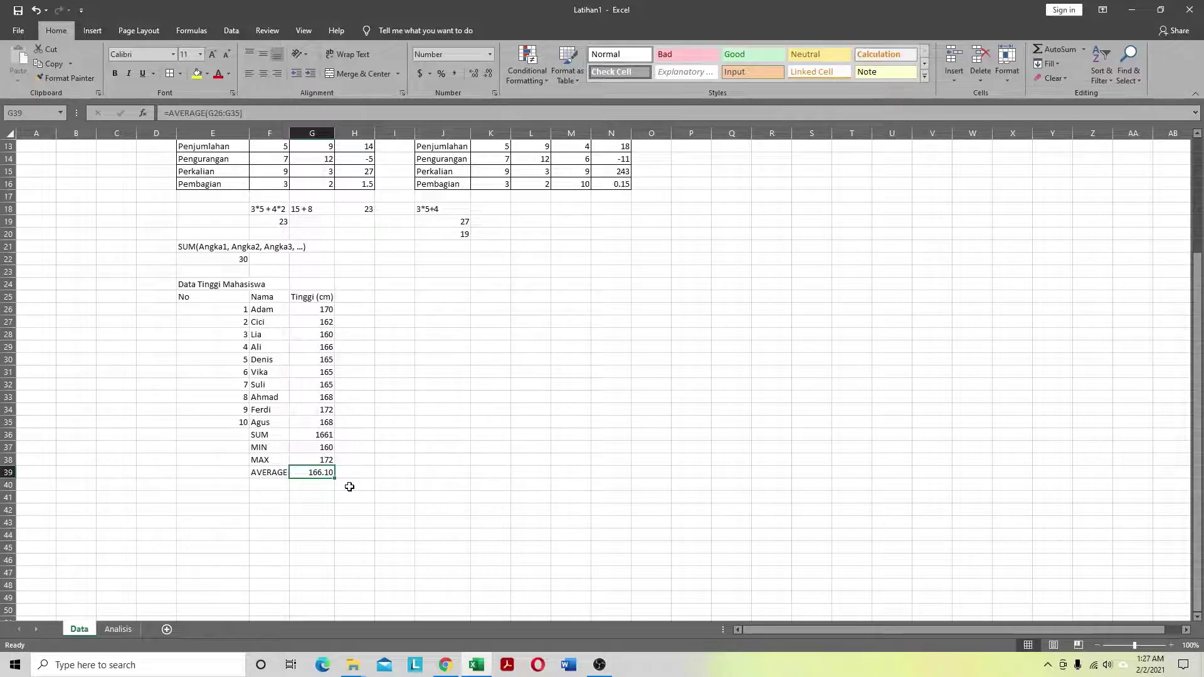
click(349, 486)
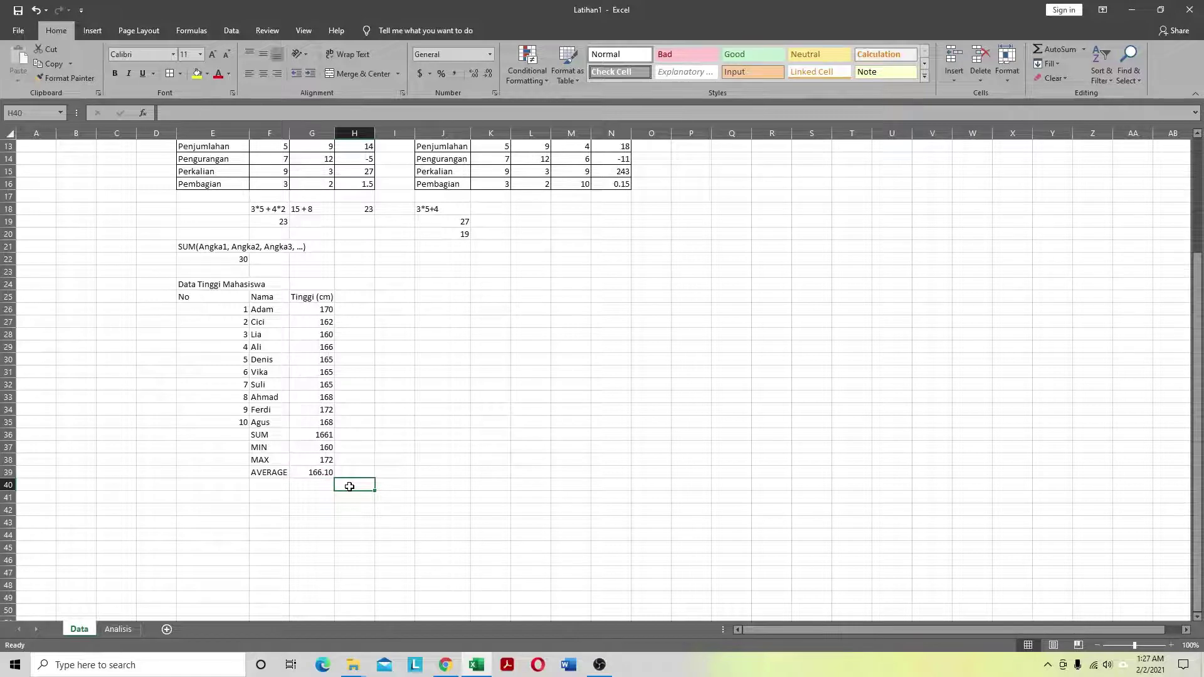
Step: Enter the label COUNT in cell F40, below the AVERAGE label
click(268, 487)
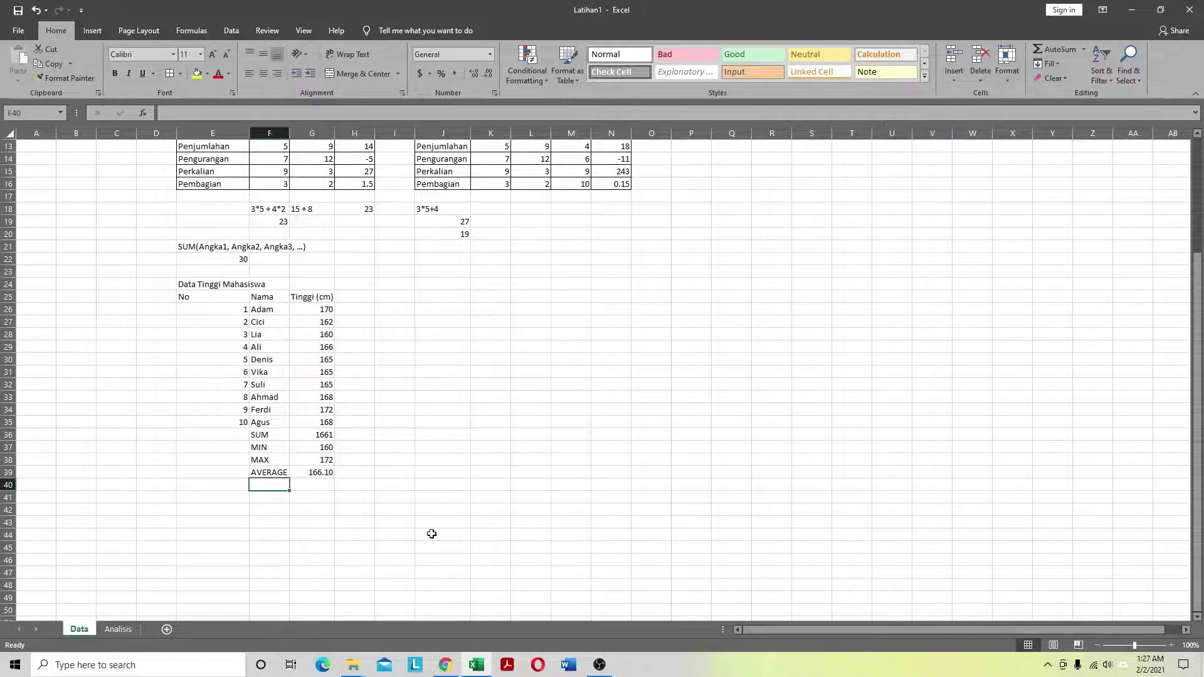
text(COUNT)
key(Tab)
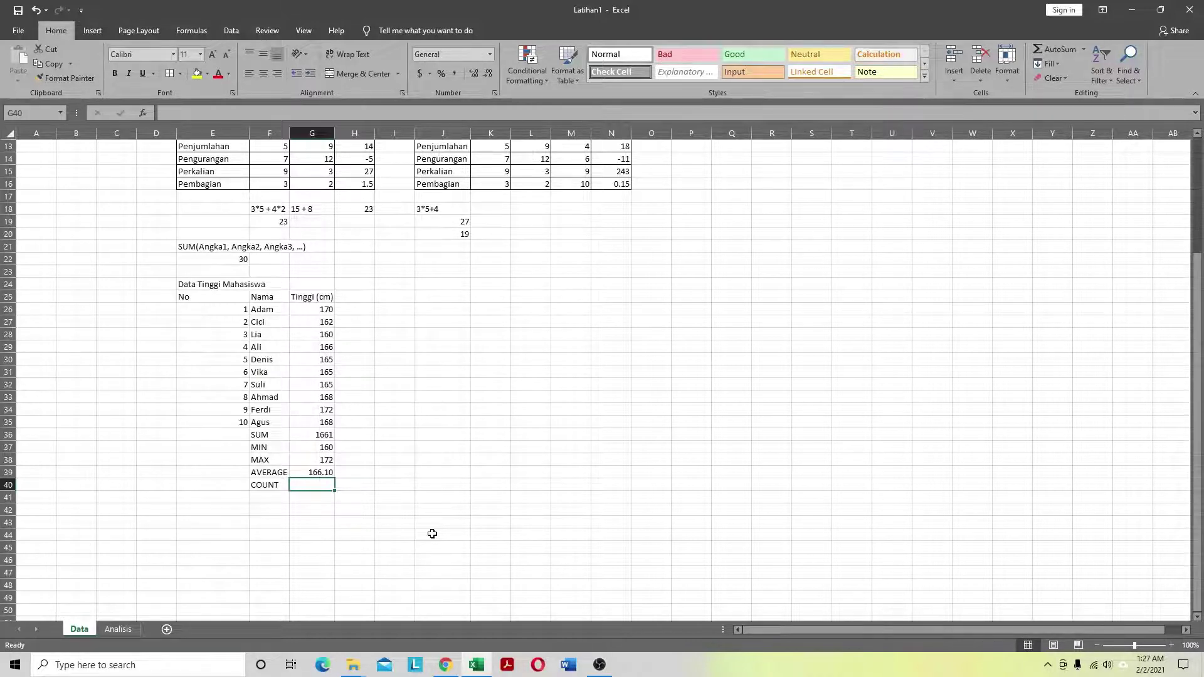
click(271, 433)
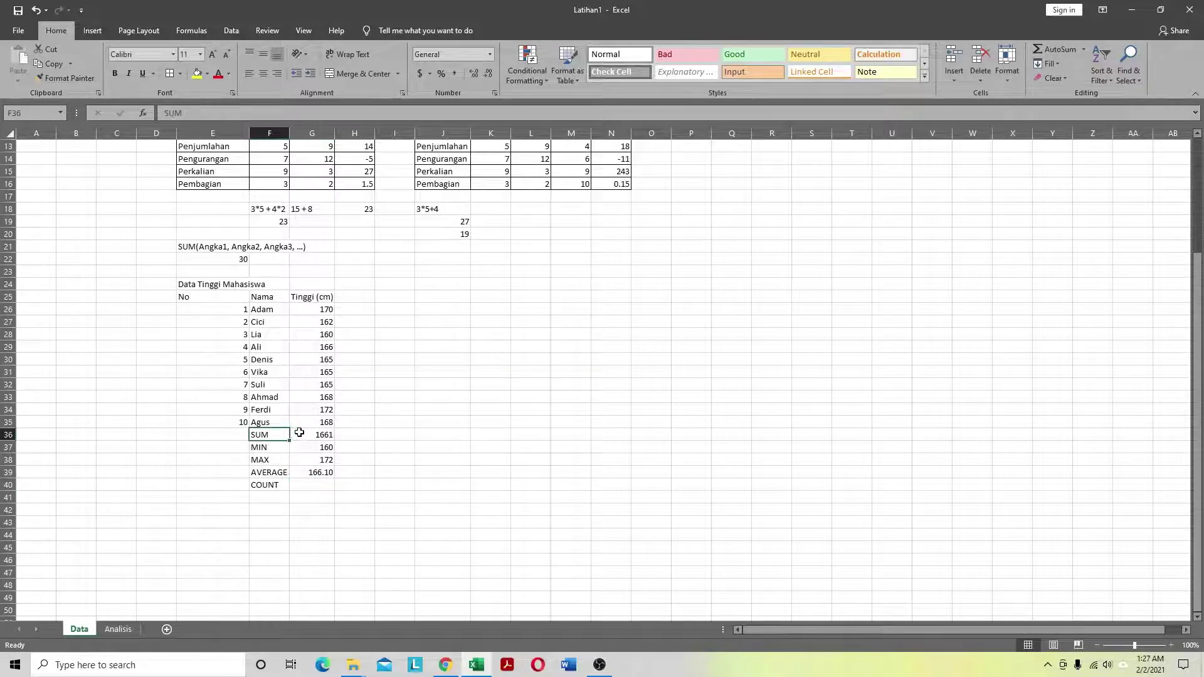
click(298, 433)
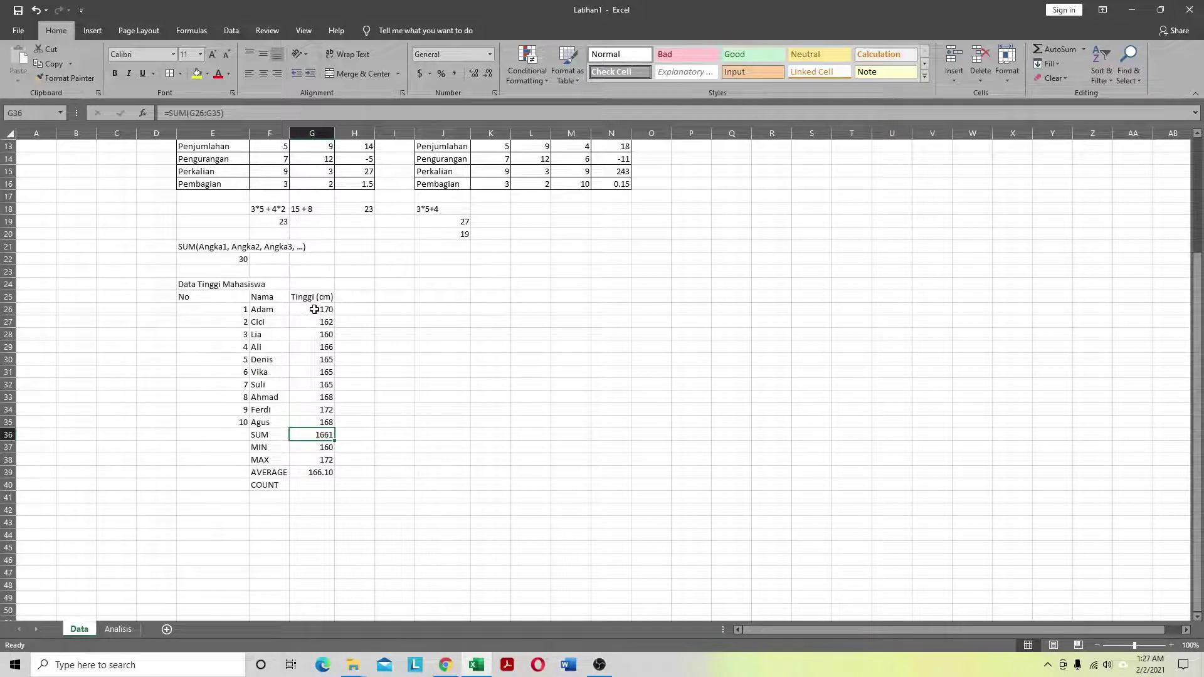
click(261, 487)
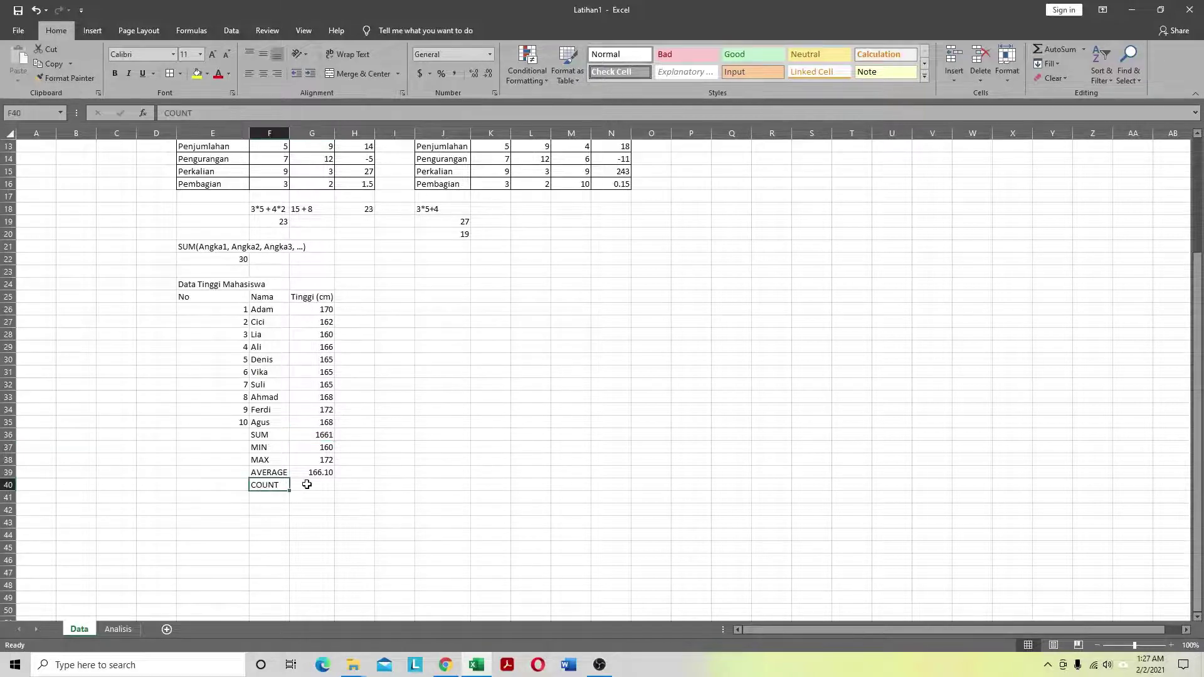
click(325, 310)
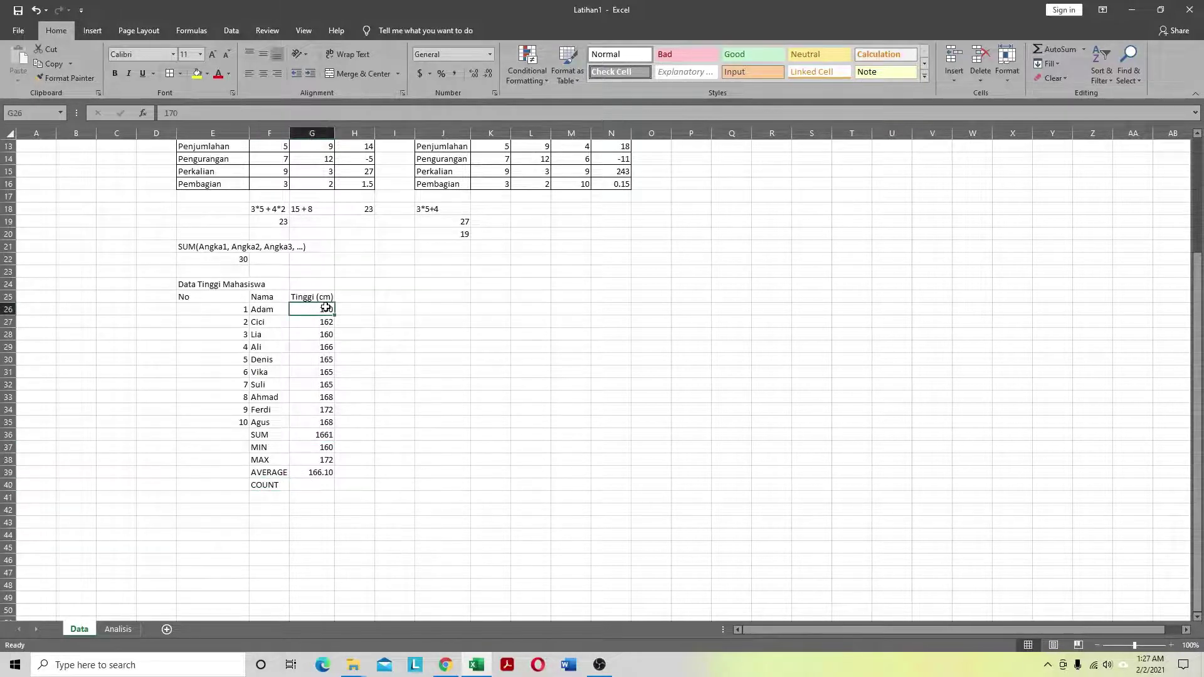
click(327, 324)
click(323, 334)
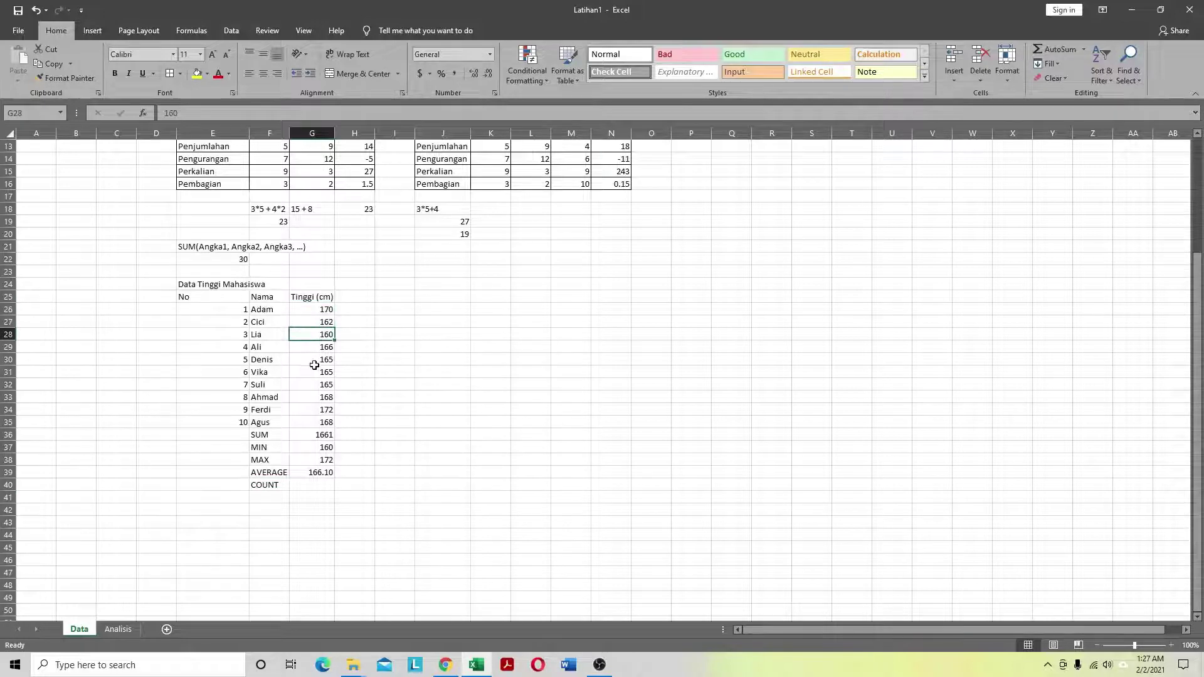
Step: Start a COUNT formula in cell G40, beside the COUNT label
click(309, 487)
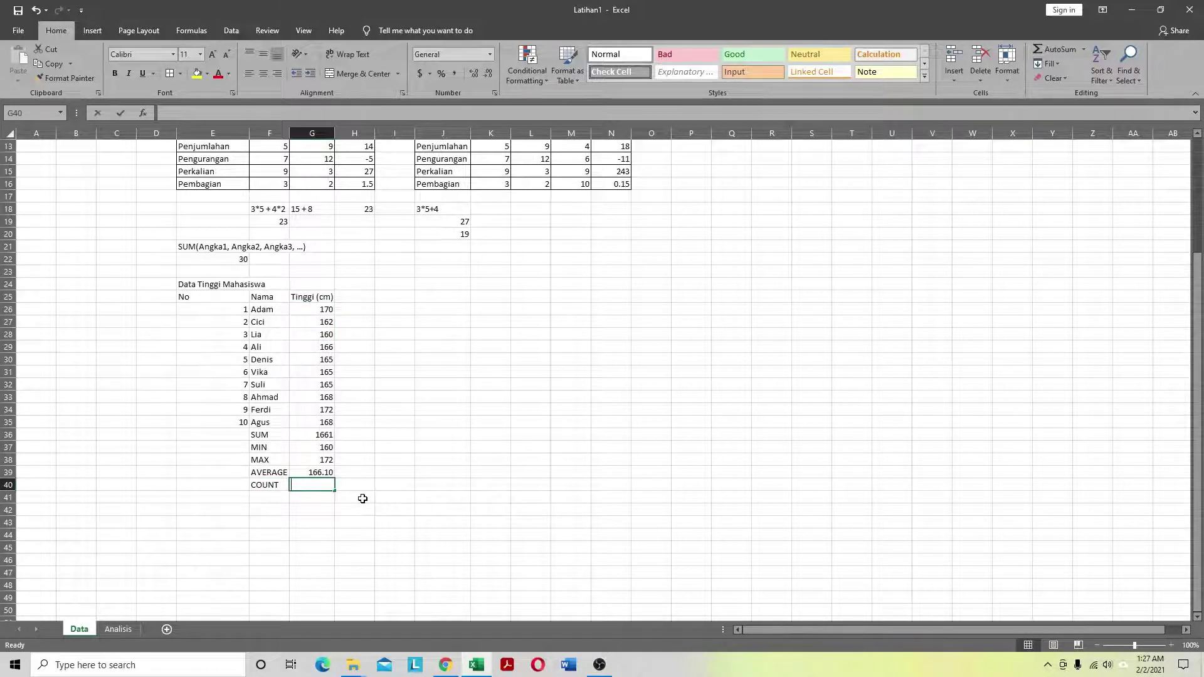
text(=coun)
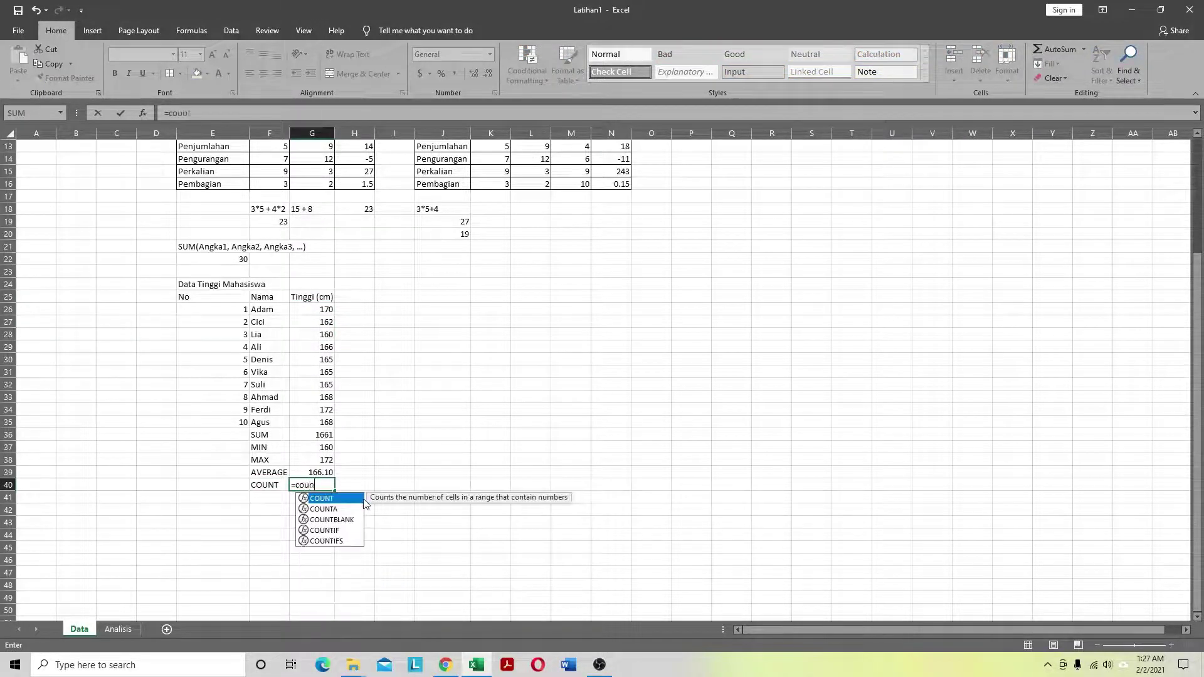
Step: Complete the COUNT formula in G40 over the height values in G26:G35
double_click(363, 498)
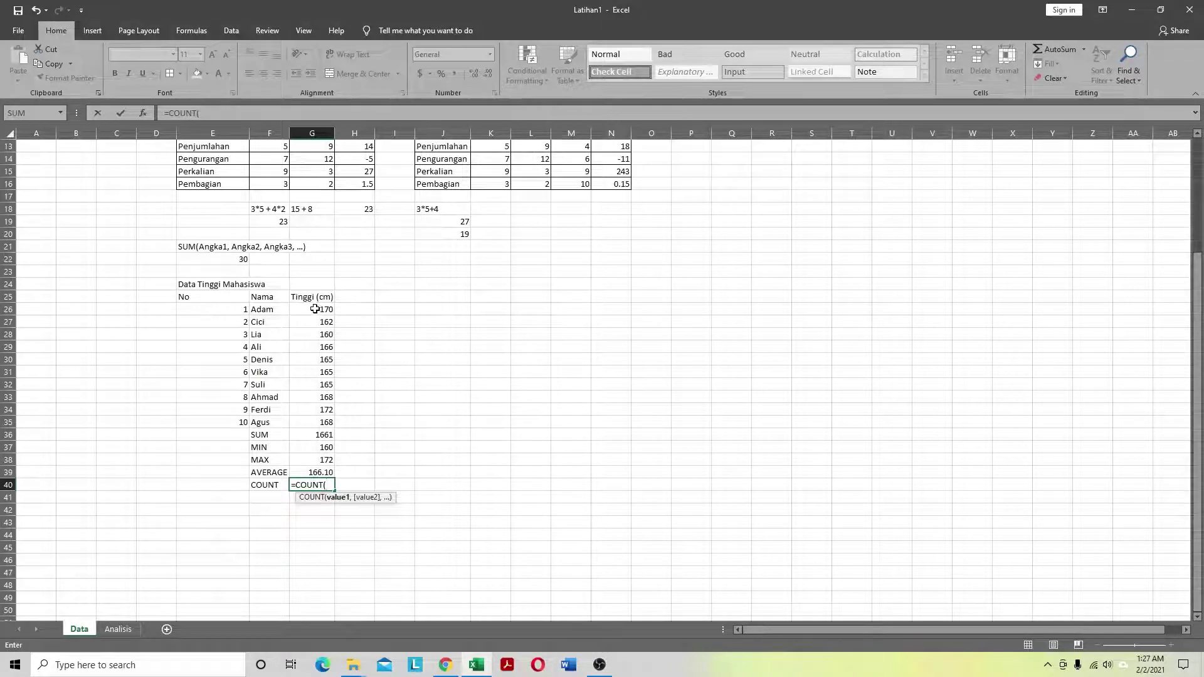
drag(314, 309, 314, 422)
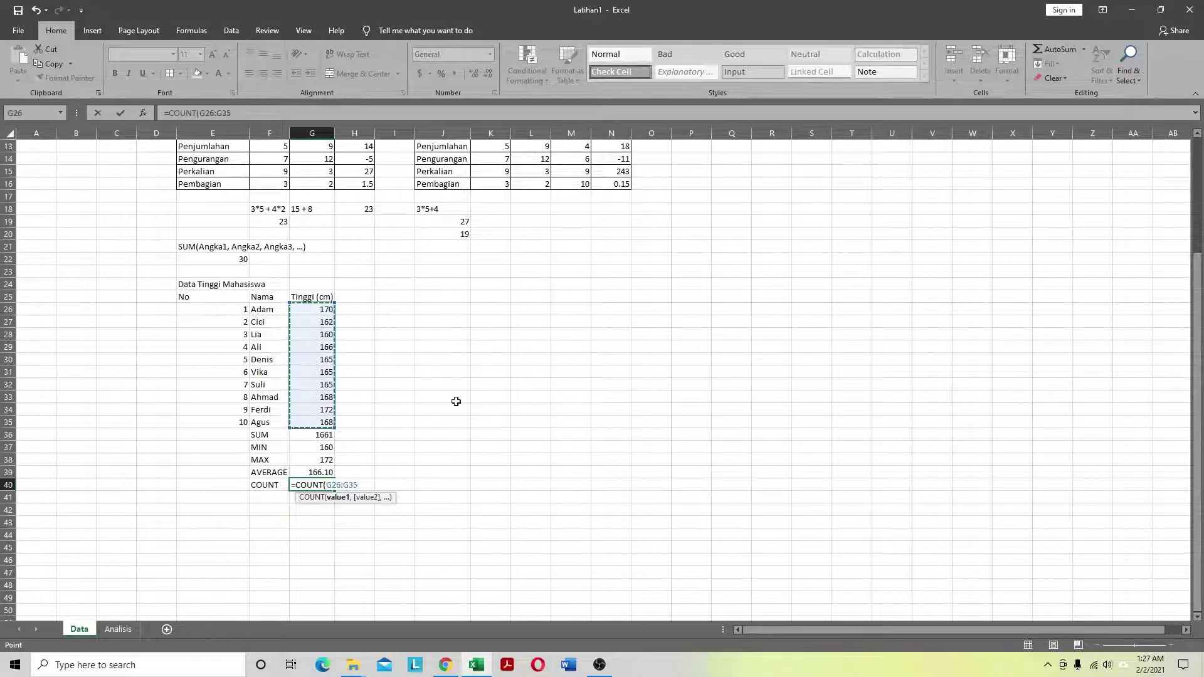
text())
key(Return)
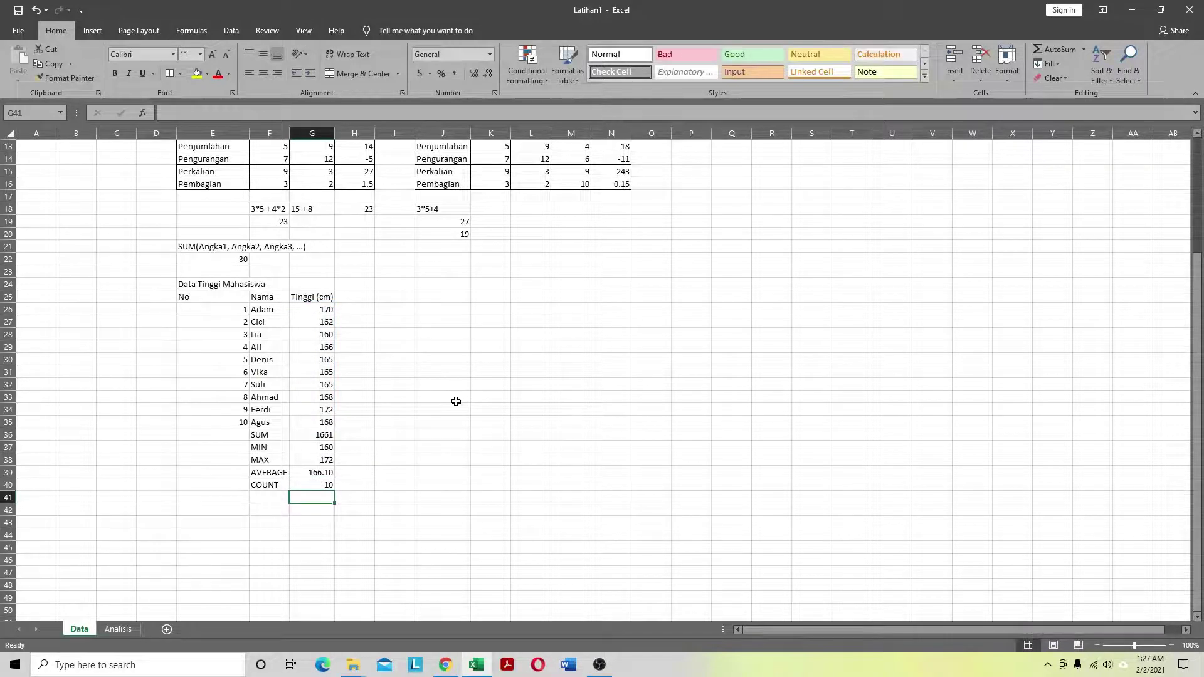
click(323, 485)
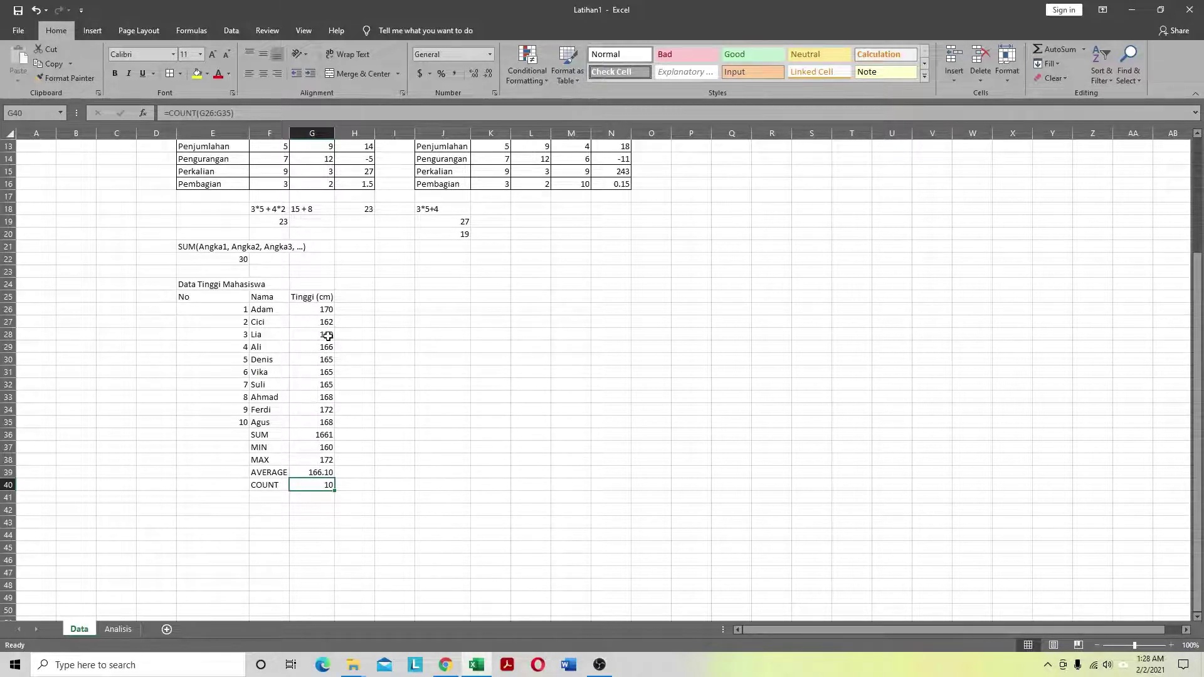
click(311, 511)
click(324, 426)
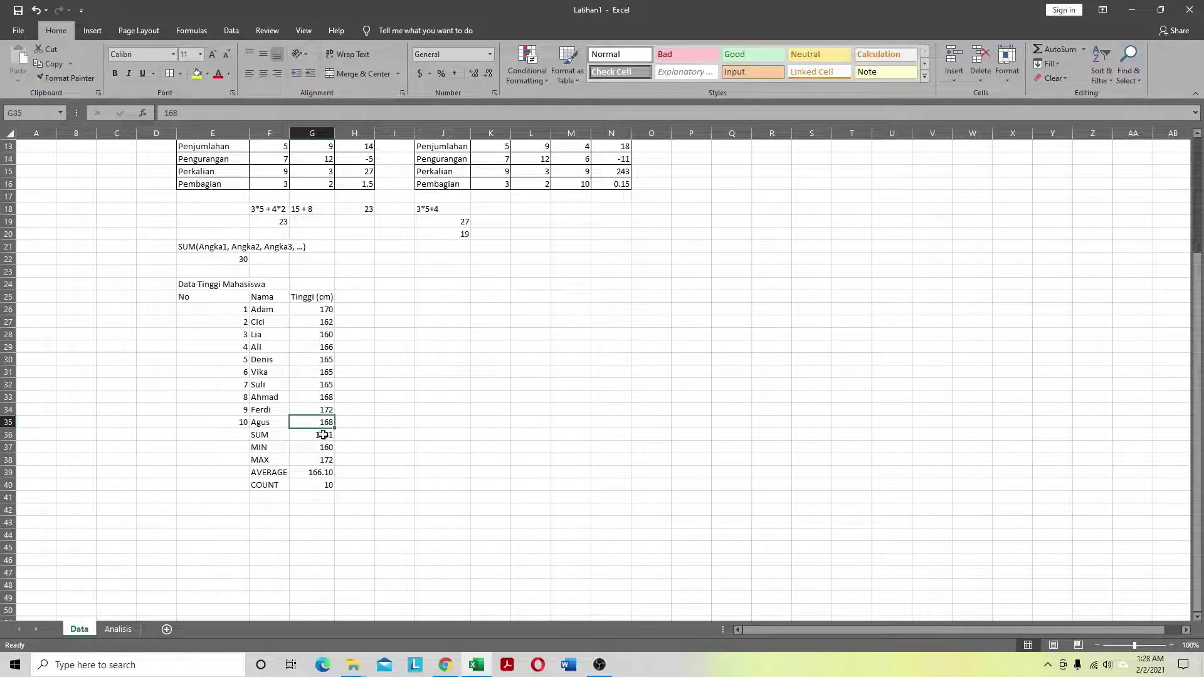
click(323, 435)
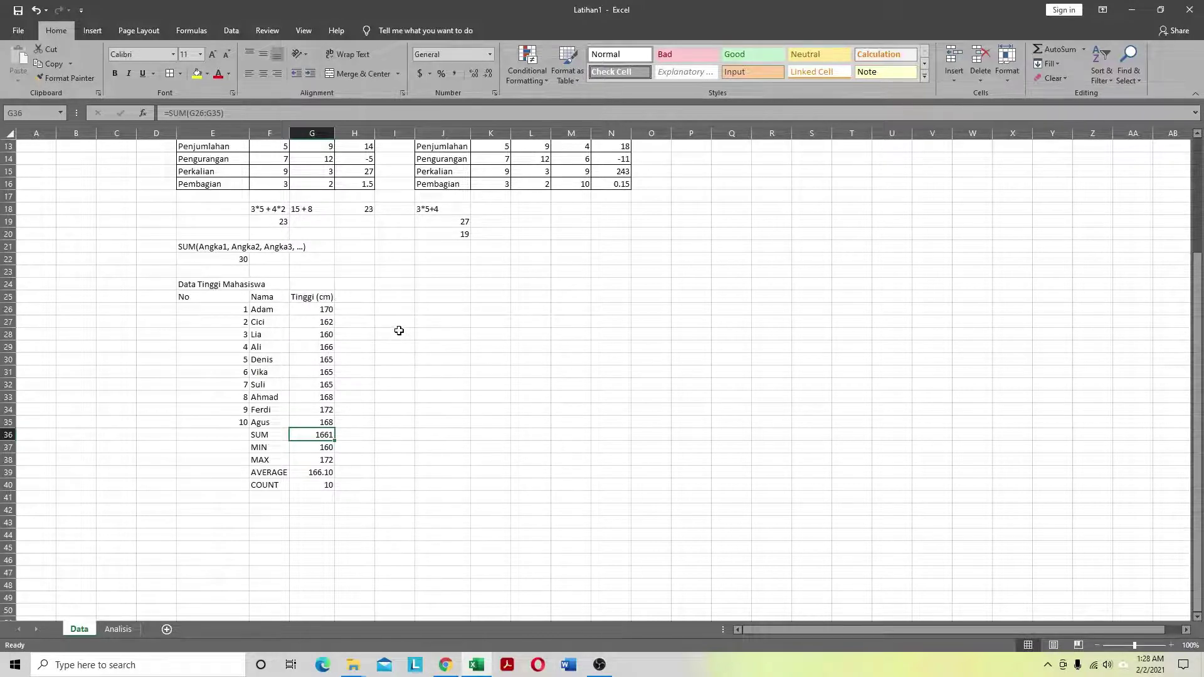
click(279, 302)
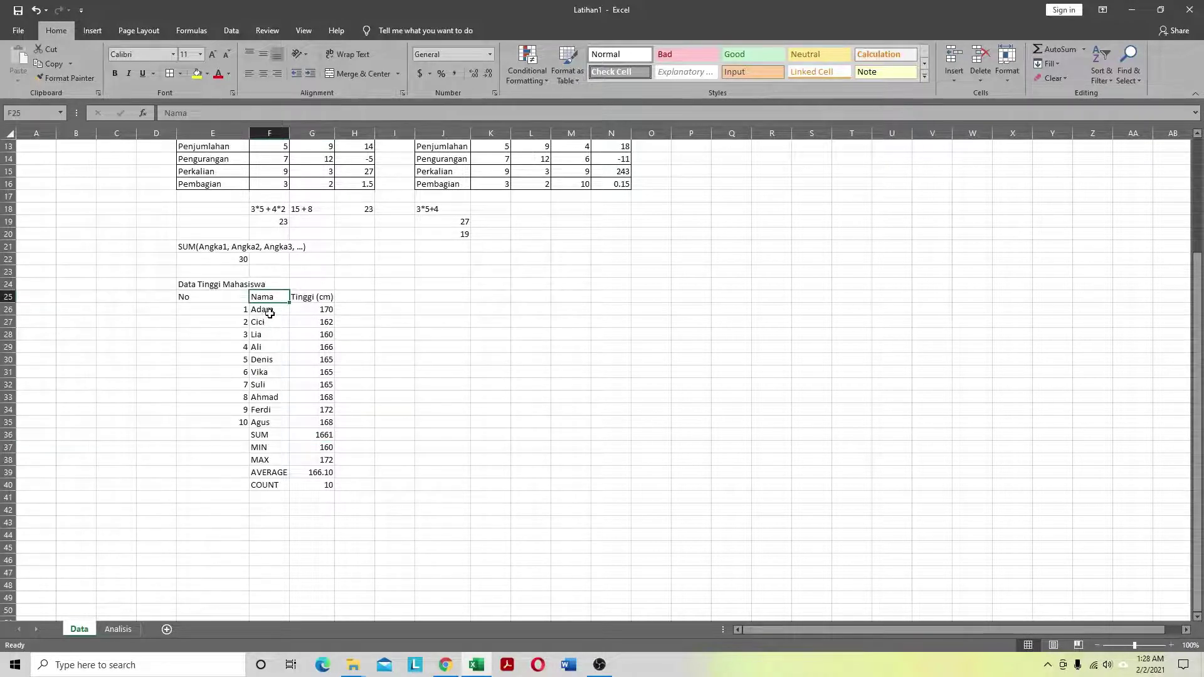
click(269, 313)
click(271, 323)
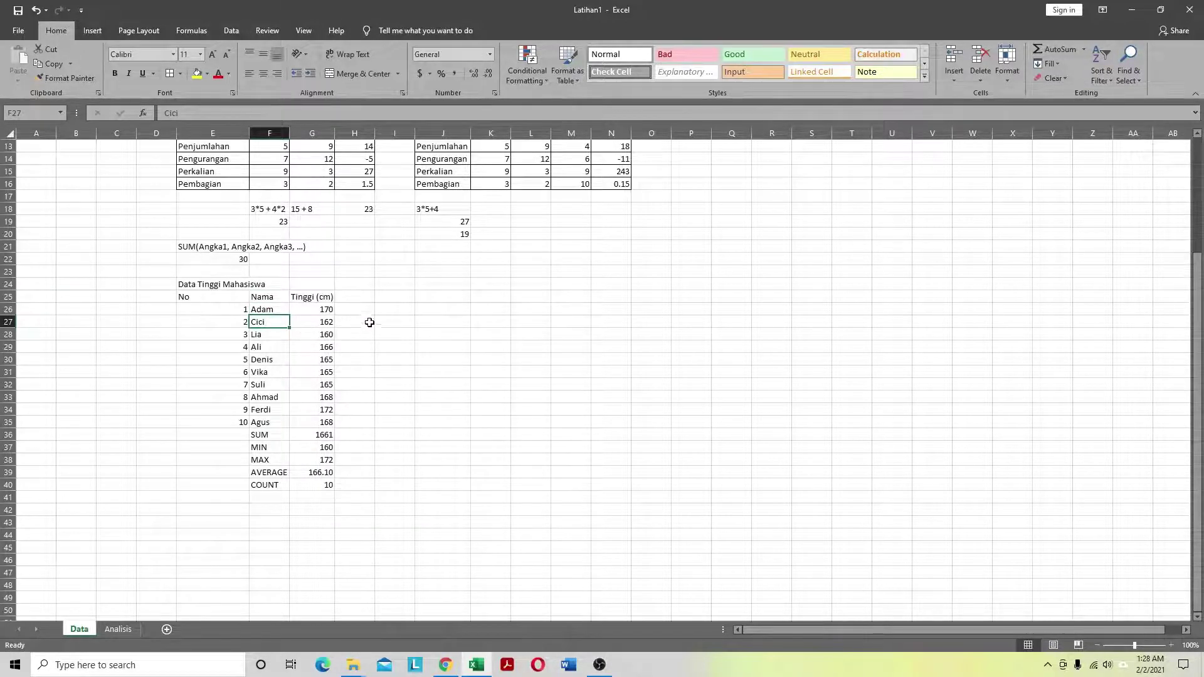
click(363, 295)
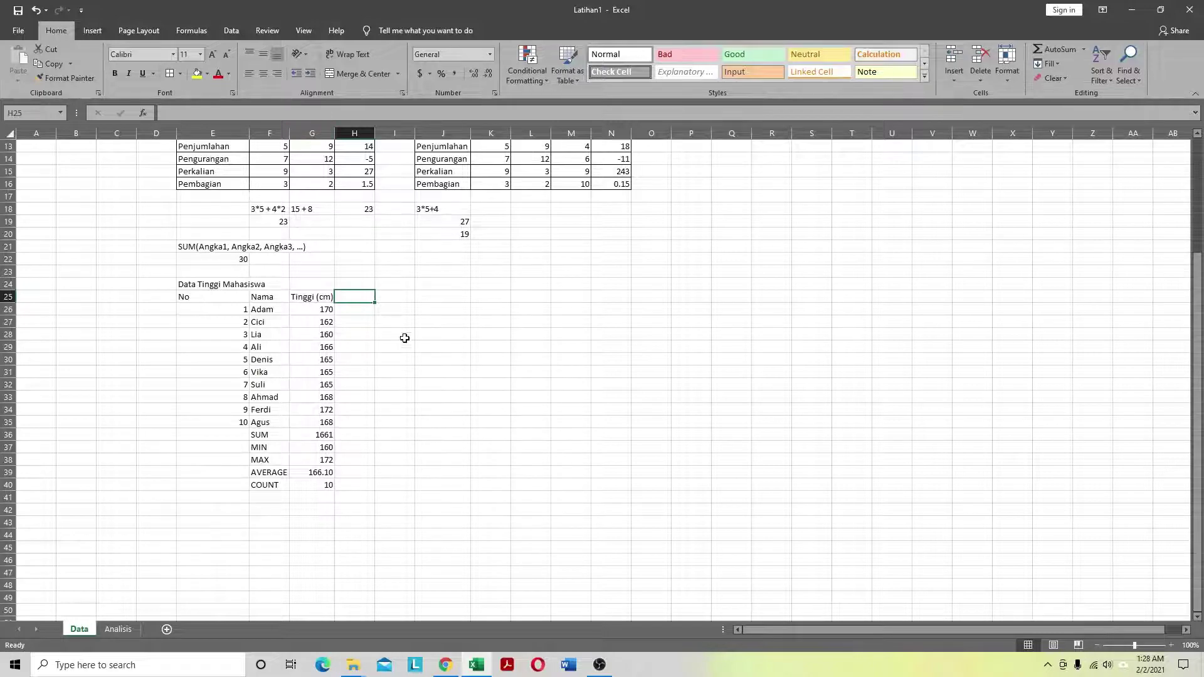
click(321, 335)
click(276, 297)
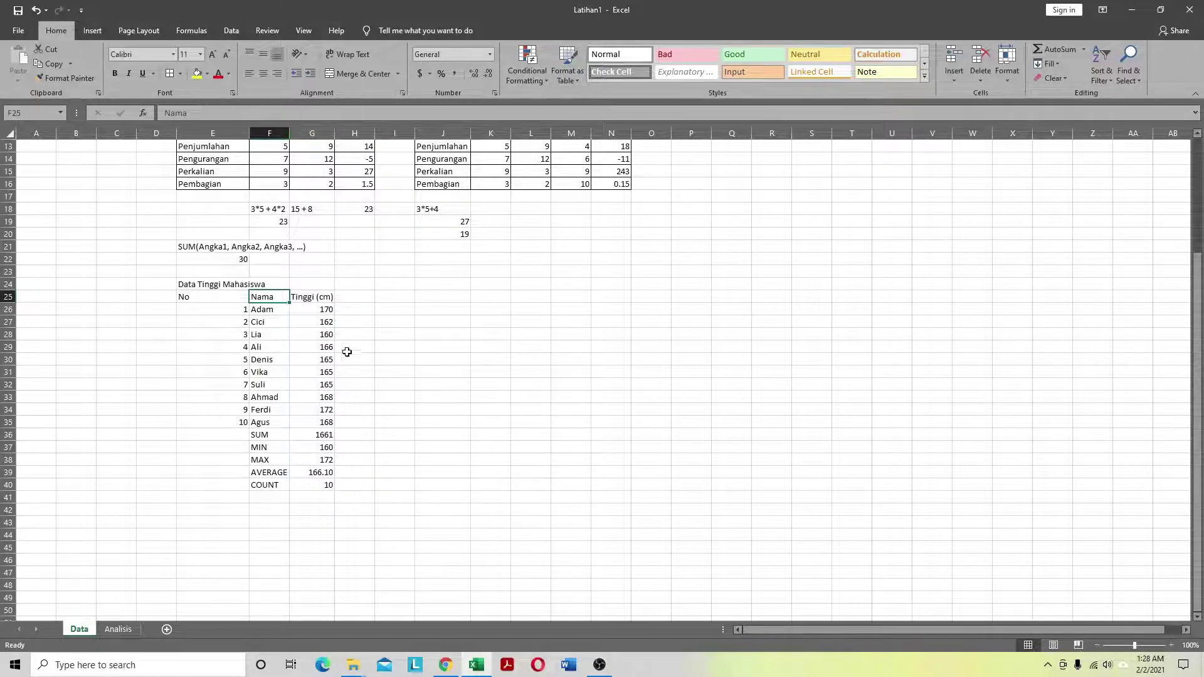
Step: Move the Tinggi (cm) column with its summary formulas from G25:G40 to H25:H40
click(314, 295)
drag(323, 313, 329, 487)
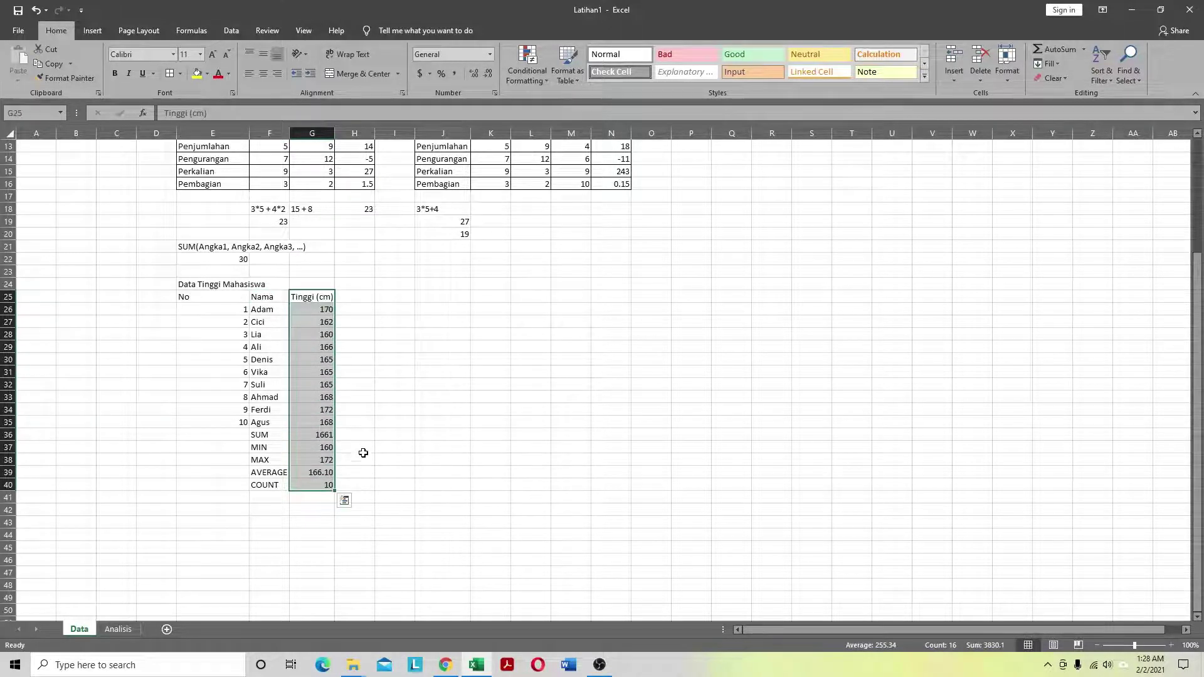
key(ctrl+c)
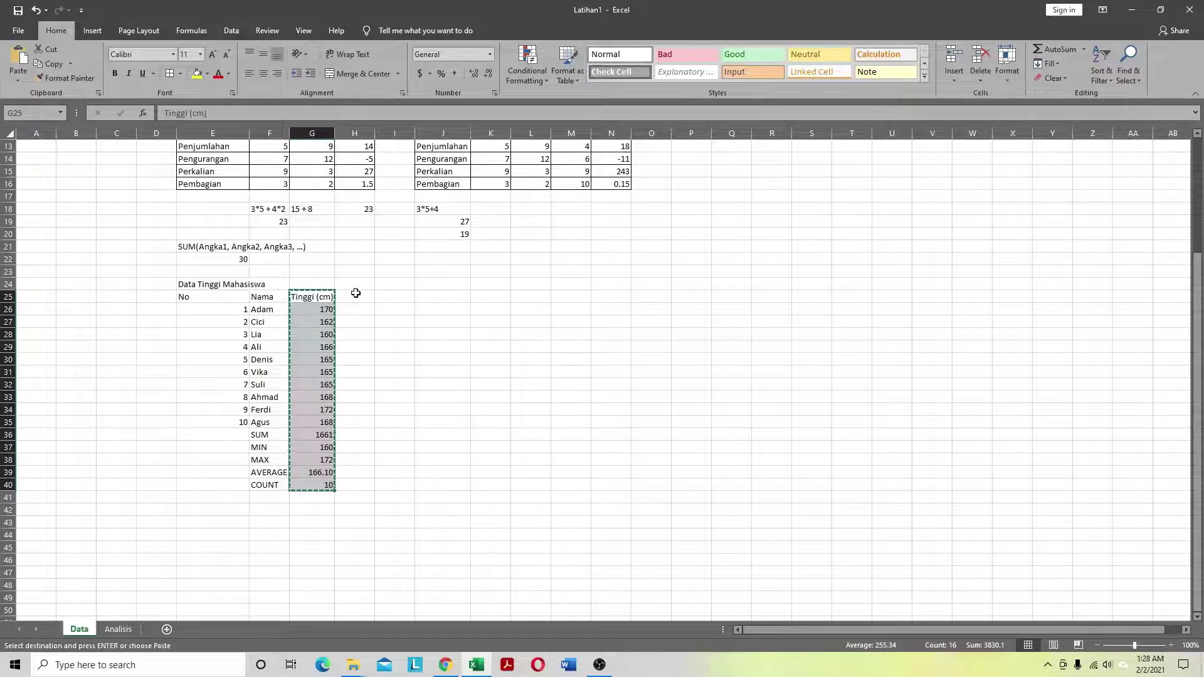
click(355, 297)
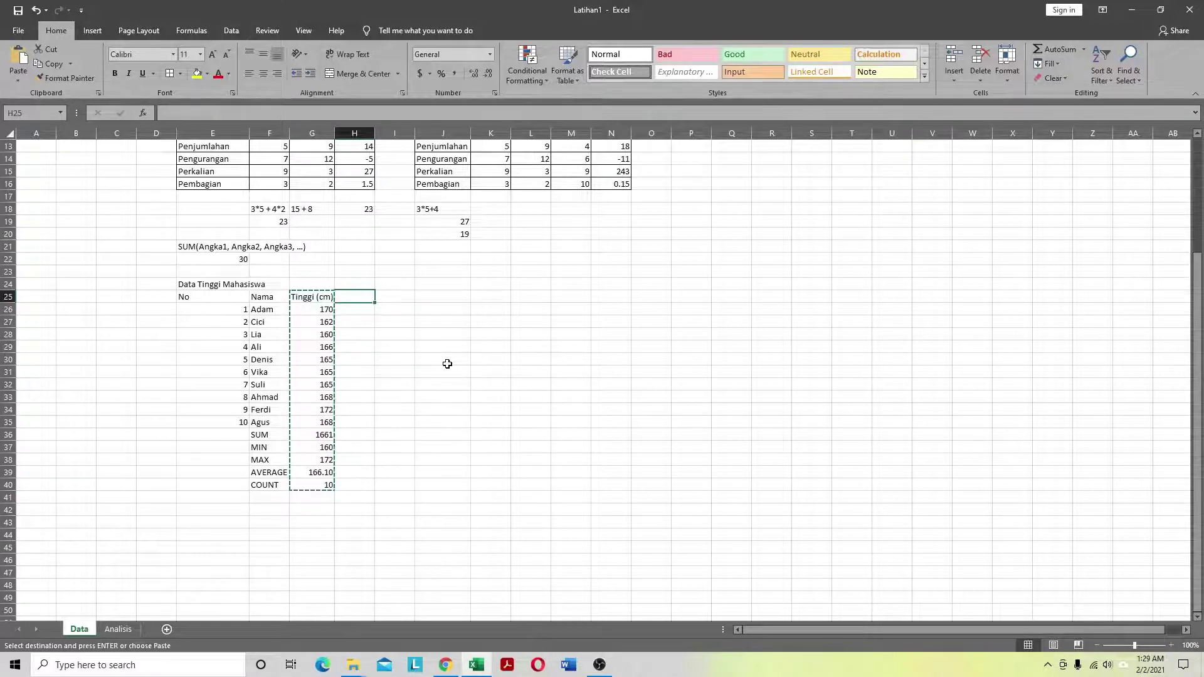
key(ctrl+v)
click(429, 531)
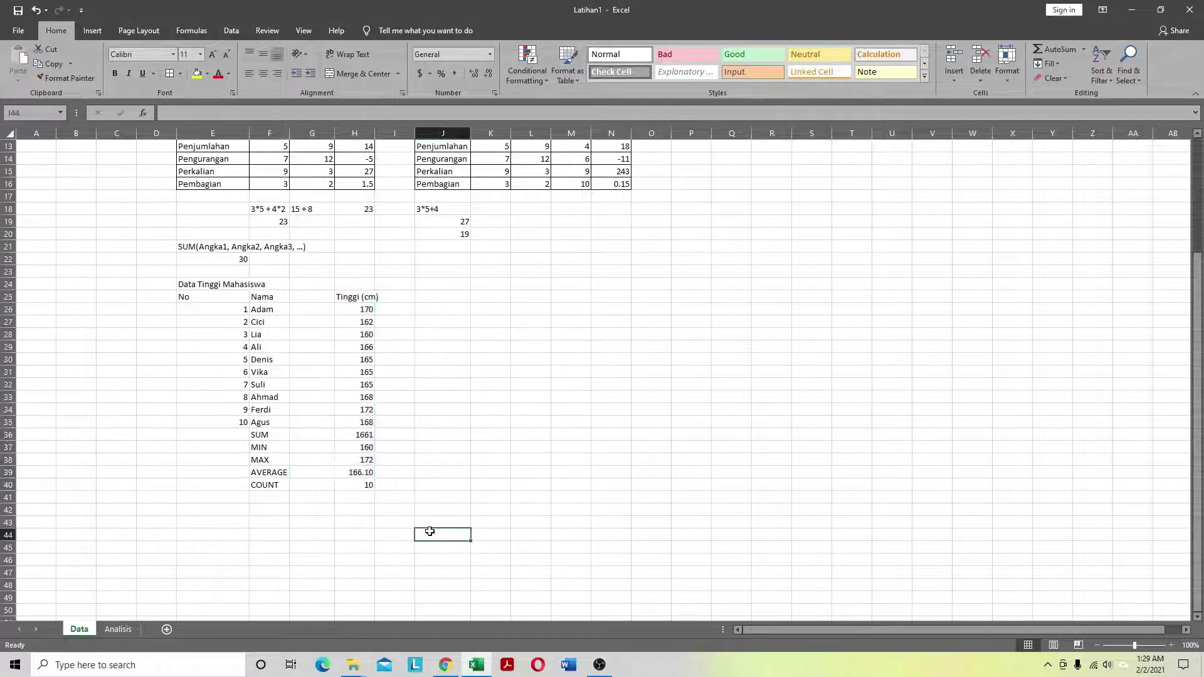
click(369, 437)
click(365, 476)
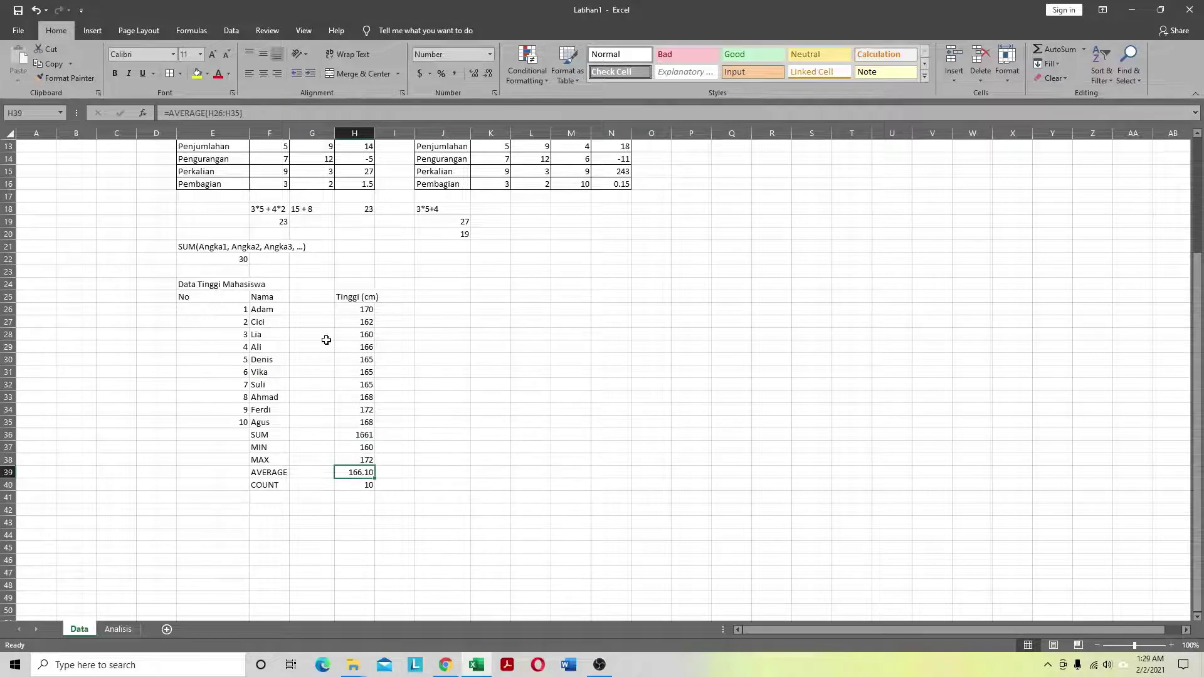
Step: Change the header in F25 to "Nama Depan" and enter "Nama Belakang" as the header in G25
click(311, 298)
click(263, 299)
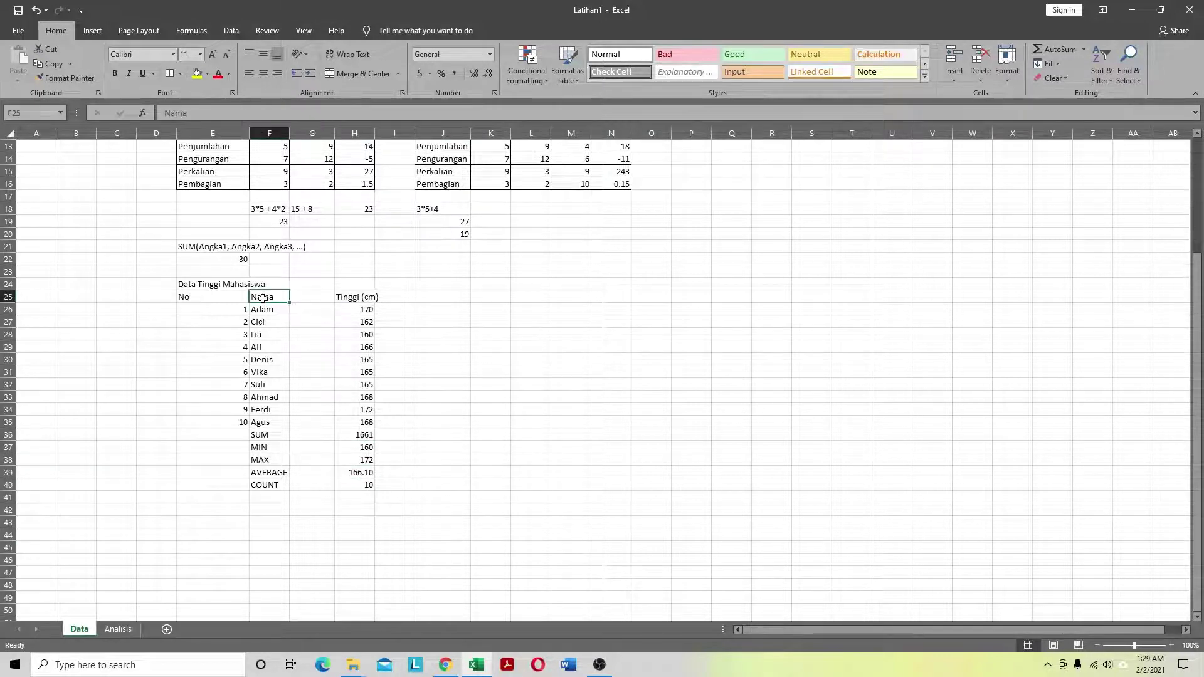
click(254, 113)
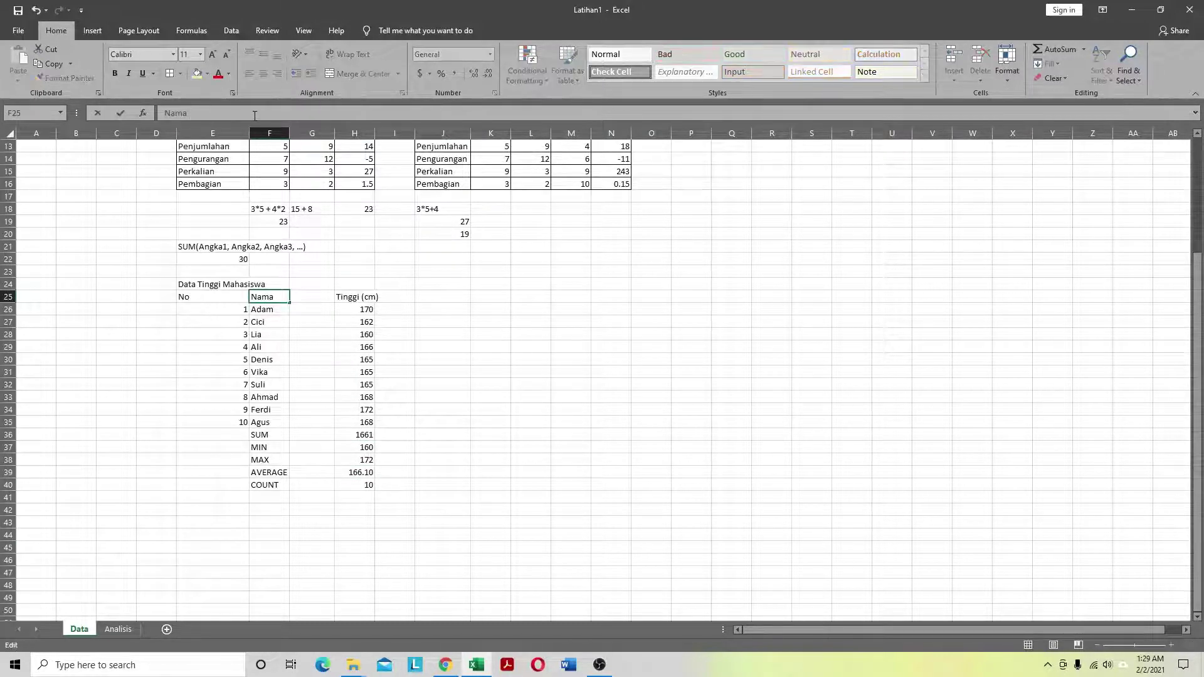
text(Depang)
key(Tab)
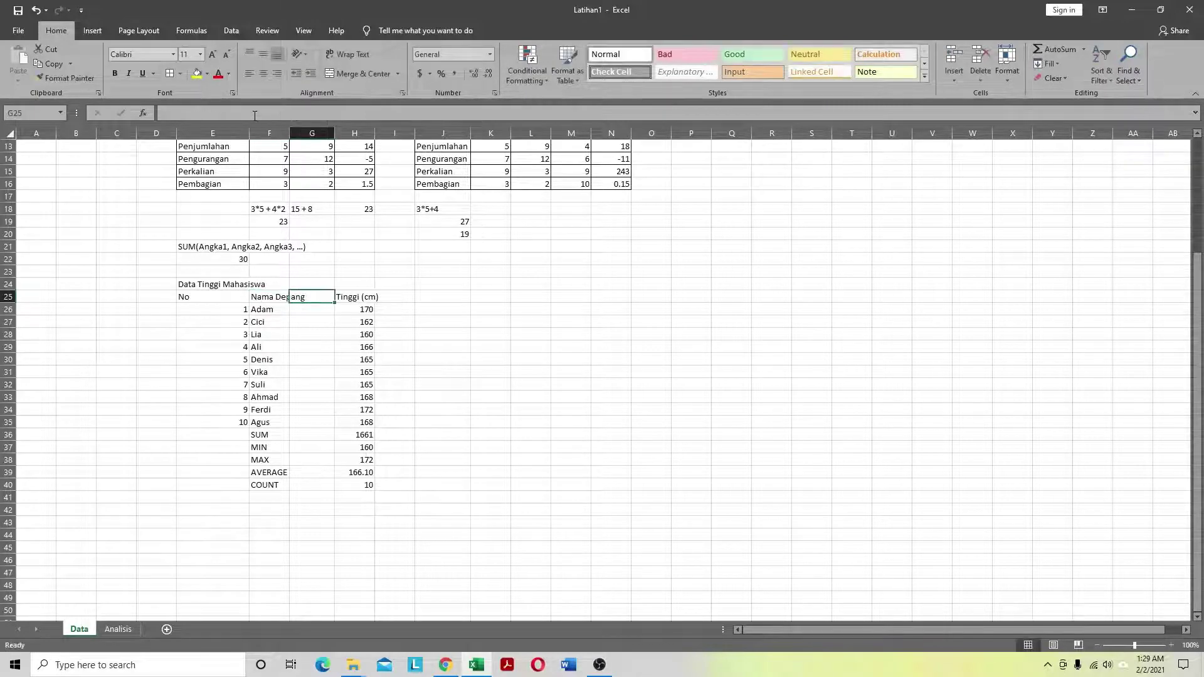
text(Nama B)
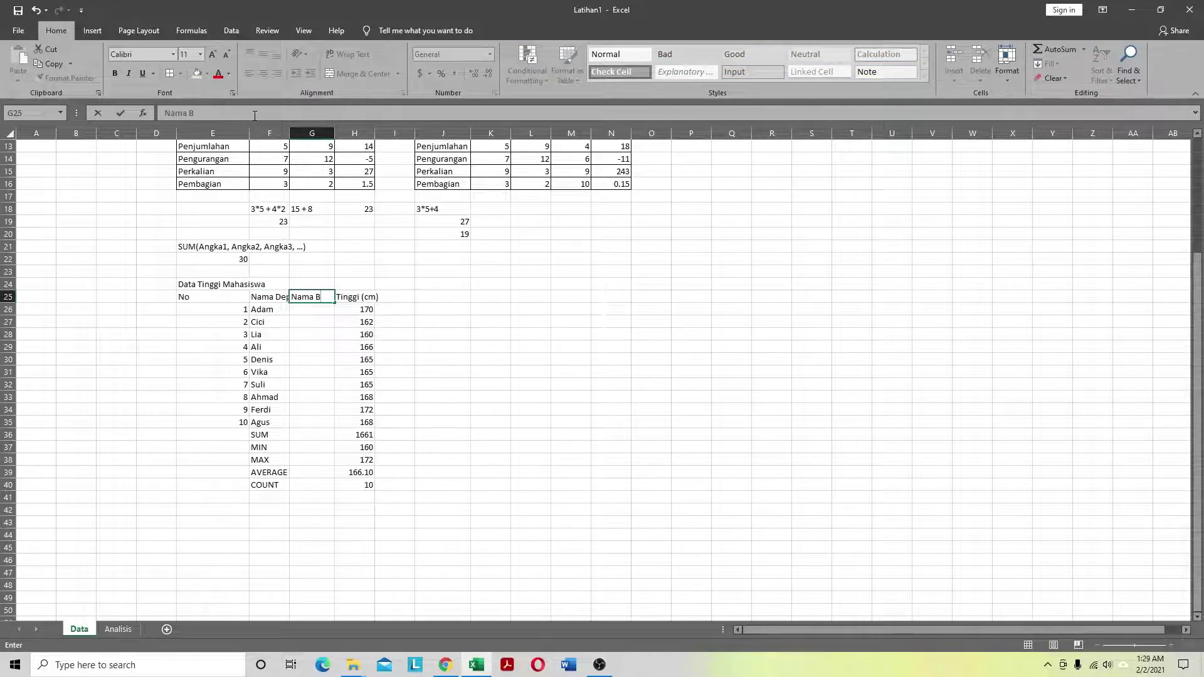
text(elakang)
key(Return)
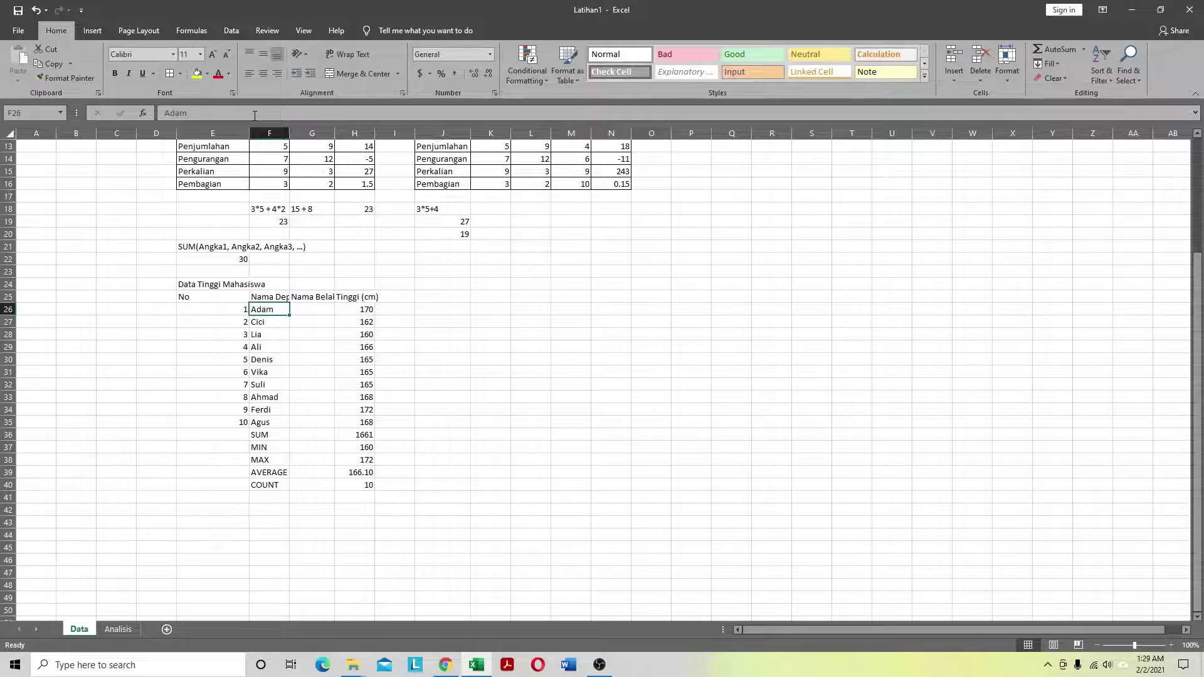
key(Up)
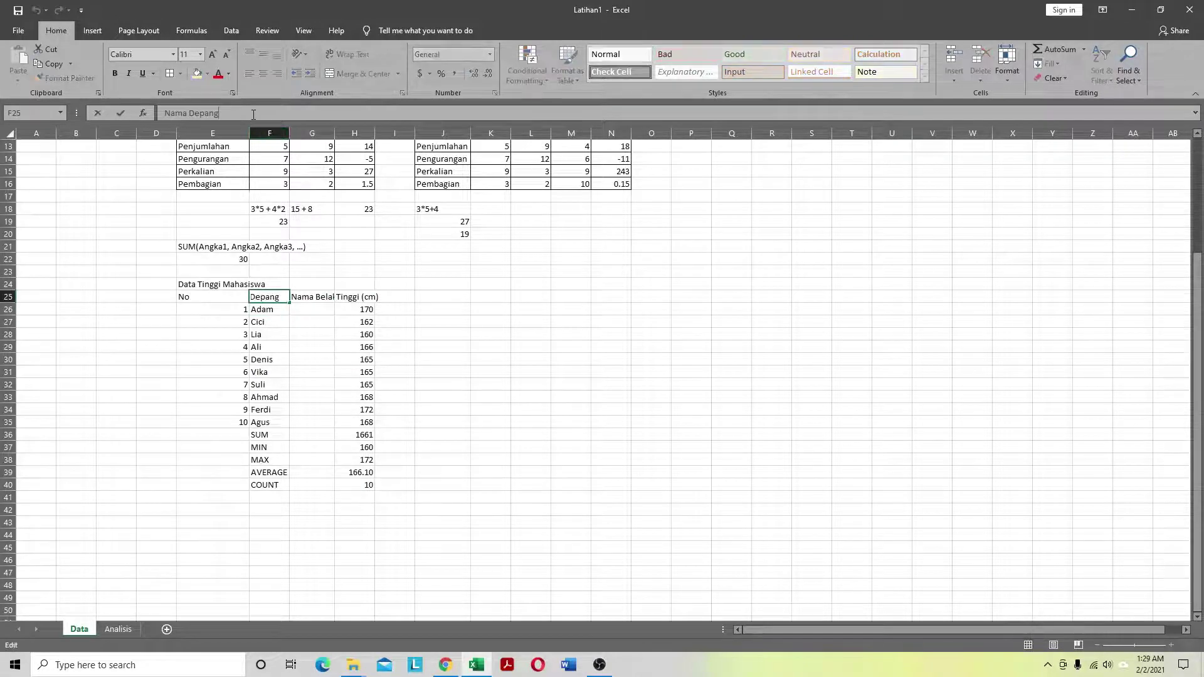
key(Down)
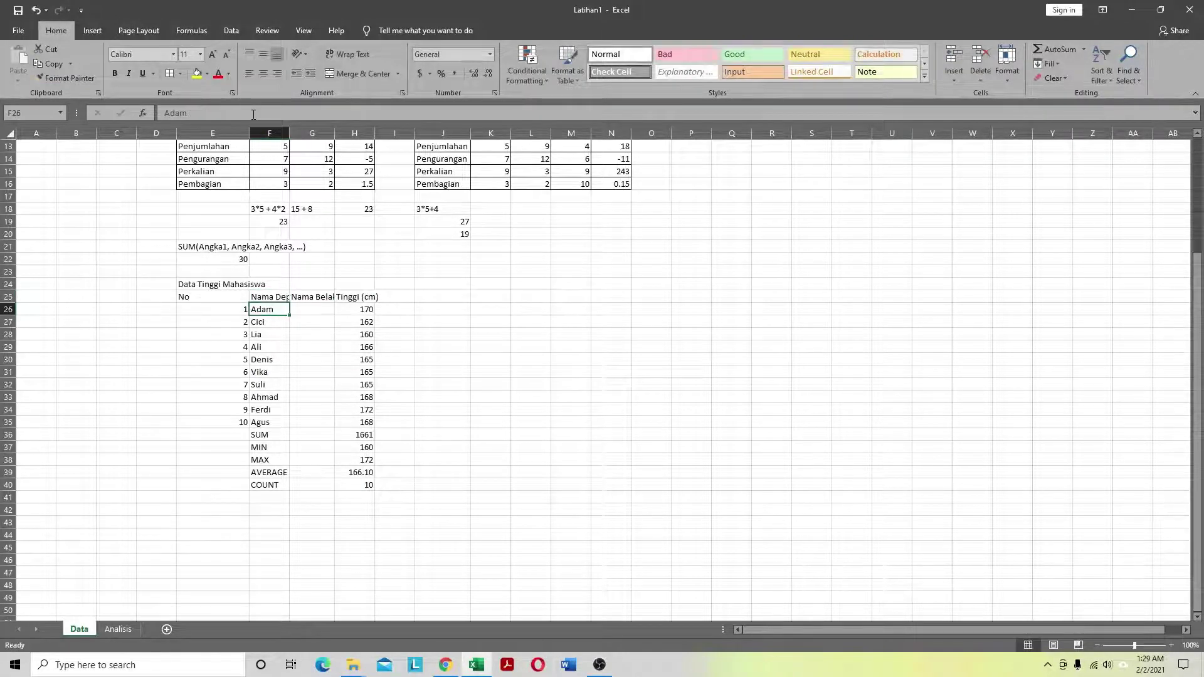
Step: Auto-fit the widths of columns F and G to their contents
double_click(289, 133)
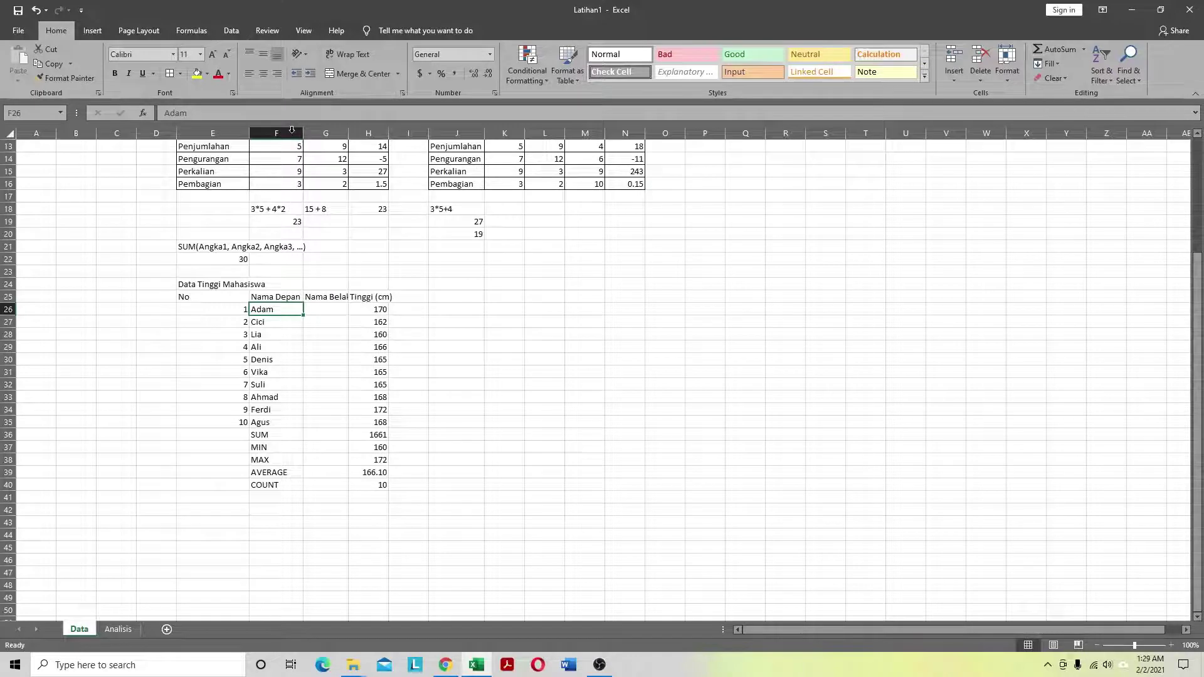
double_click(351, 135)
Step: Enter the last names of students 1 to 3 in G26:G28 under Nama Belakang
click(338, 312)
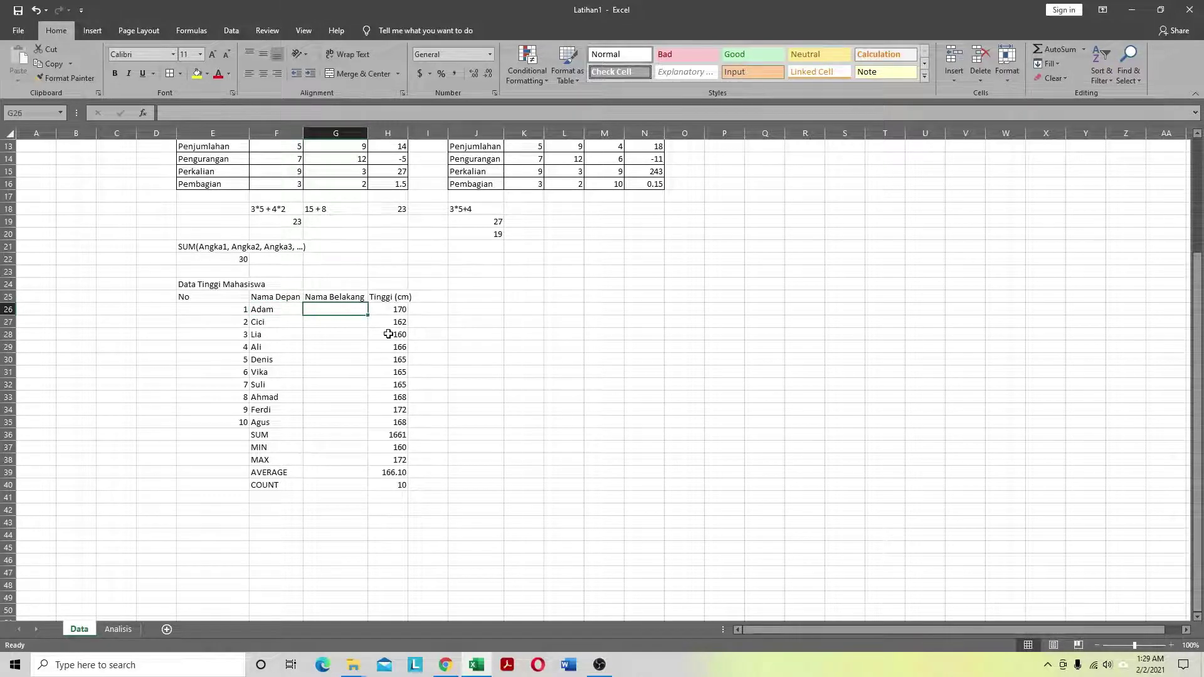
text(L)
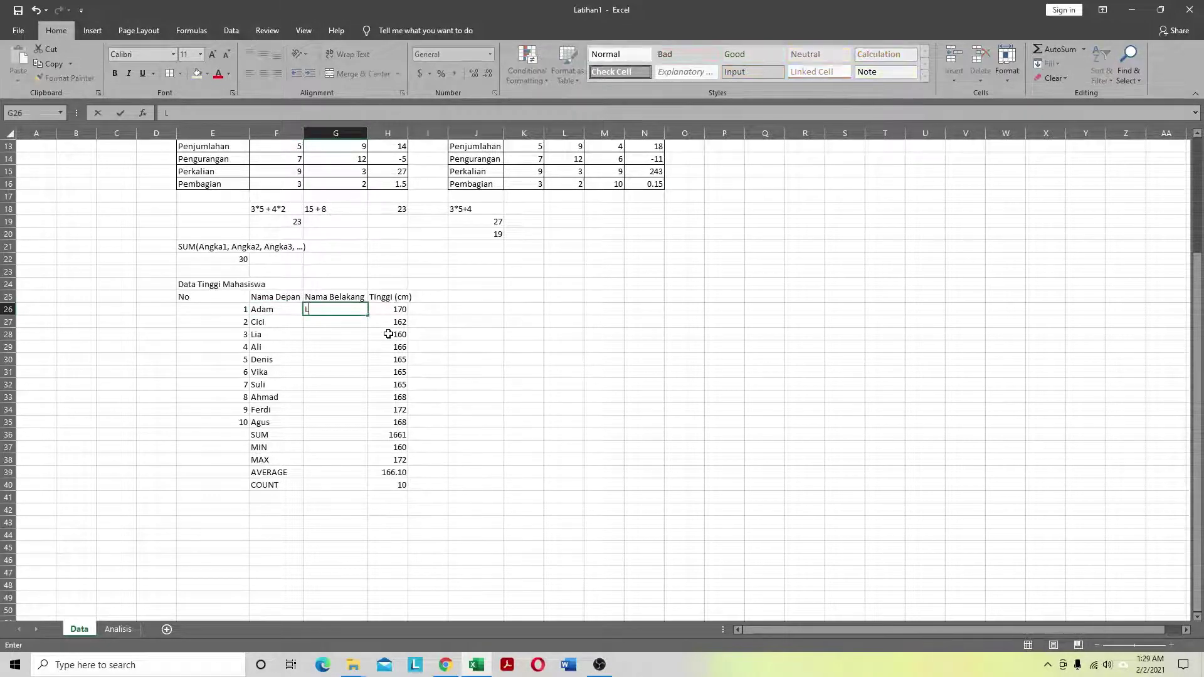
text(evine)
key(Return)
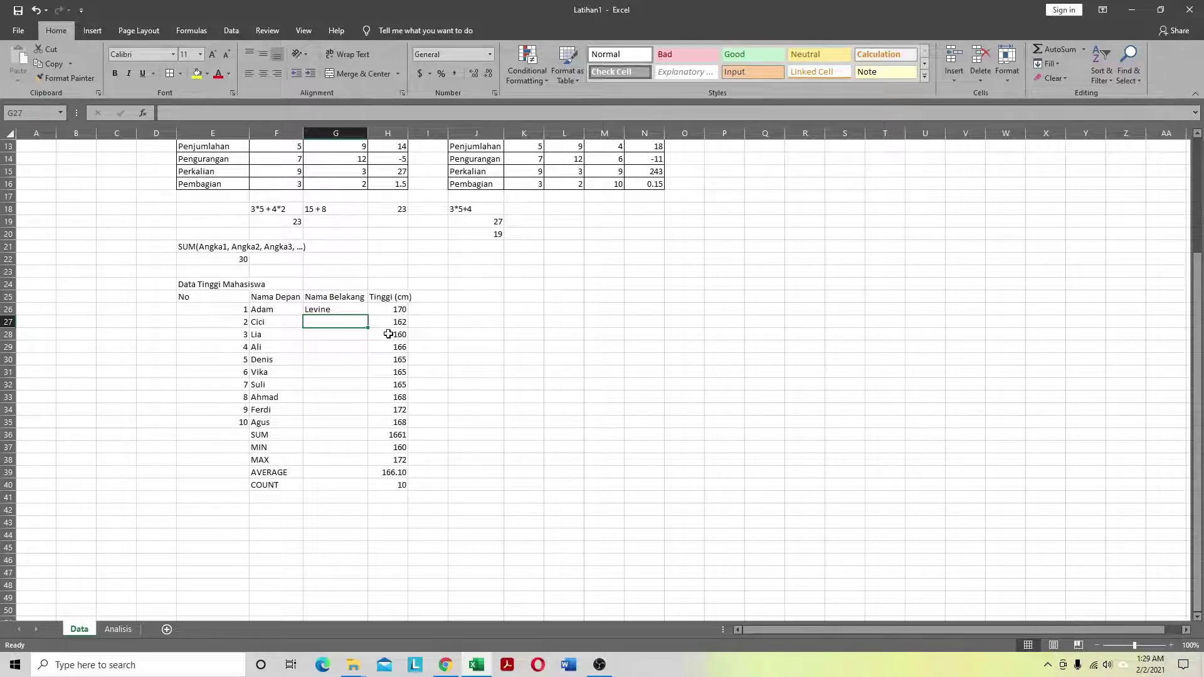
text(Kira)
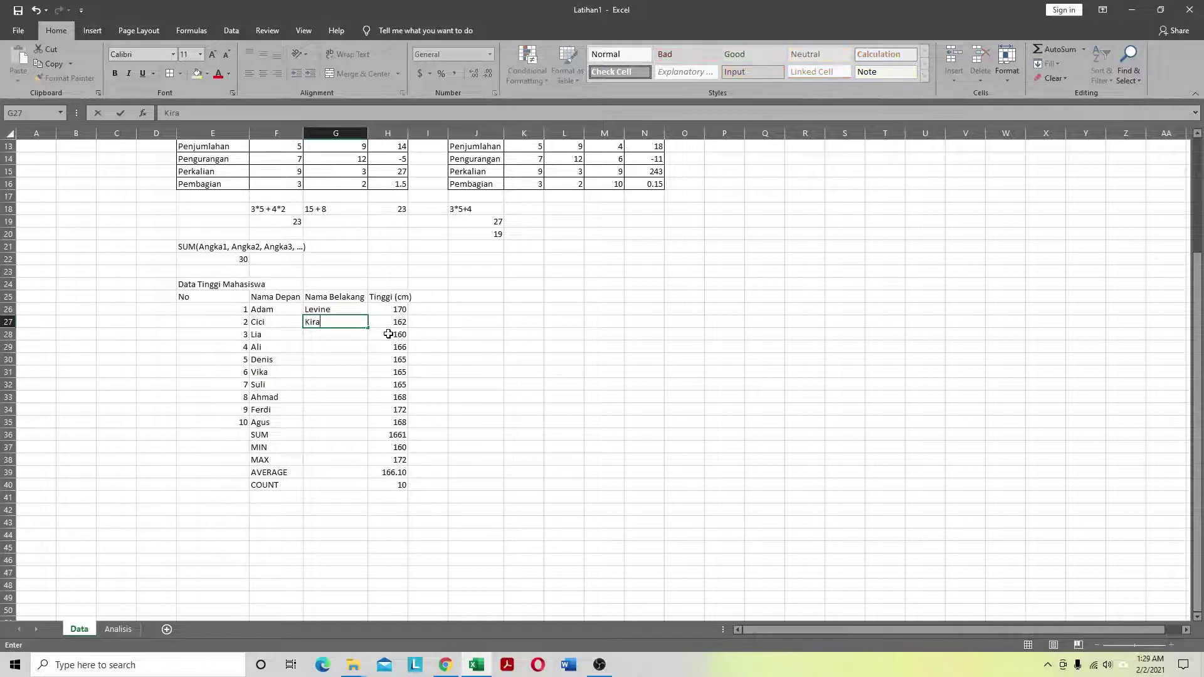
key(Return)
text(Ama)
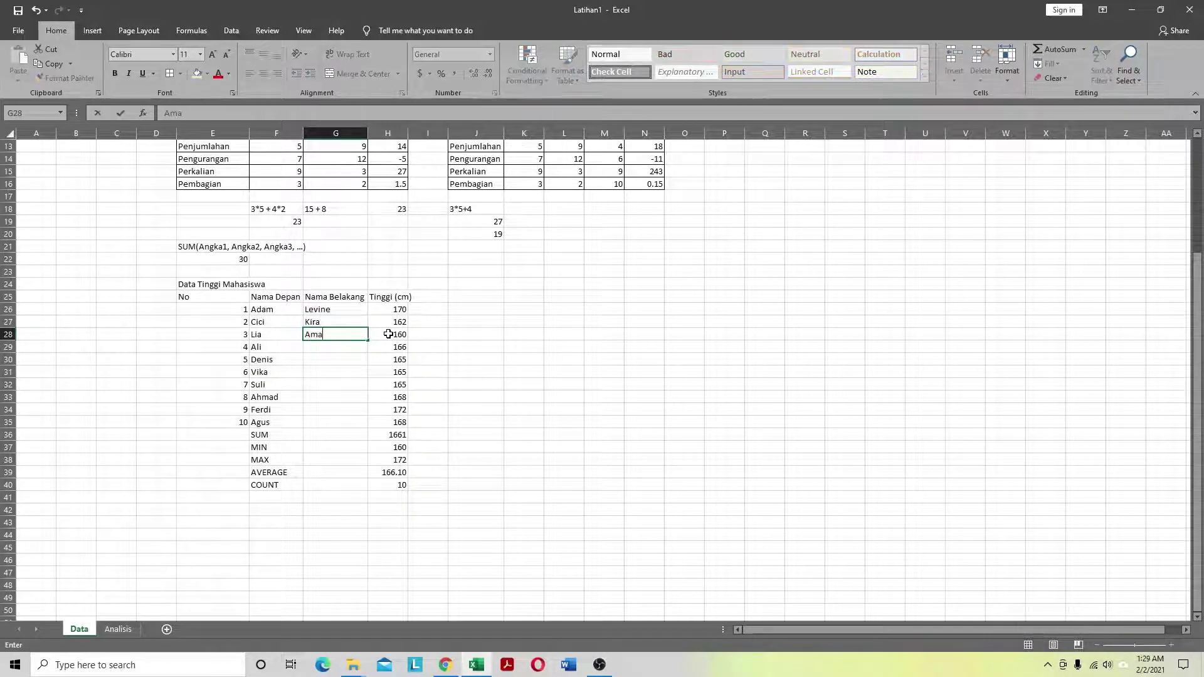
text(liiaa)
key(Return)
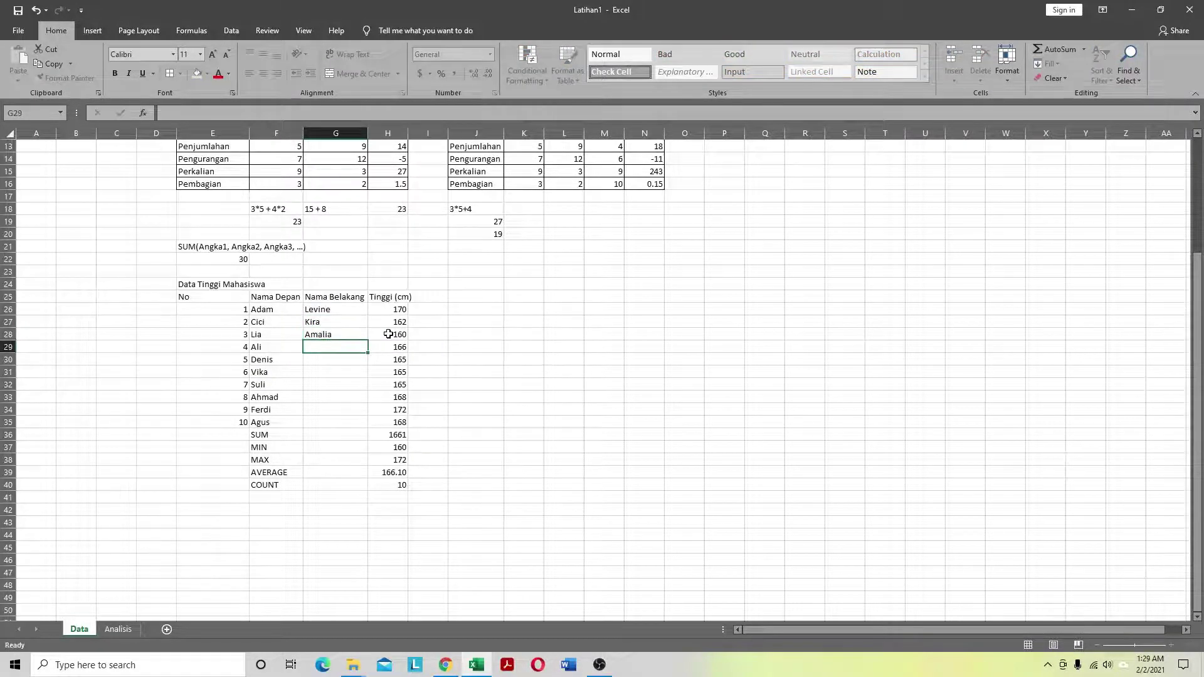
Step: Enter the last names of students 4 to 7 in G29:G32 under Nama Belakang
text(Sakib)
key(Return)
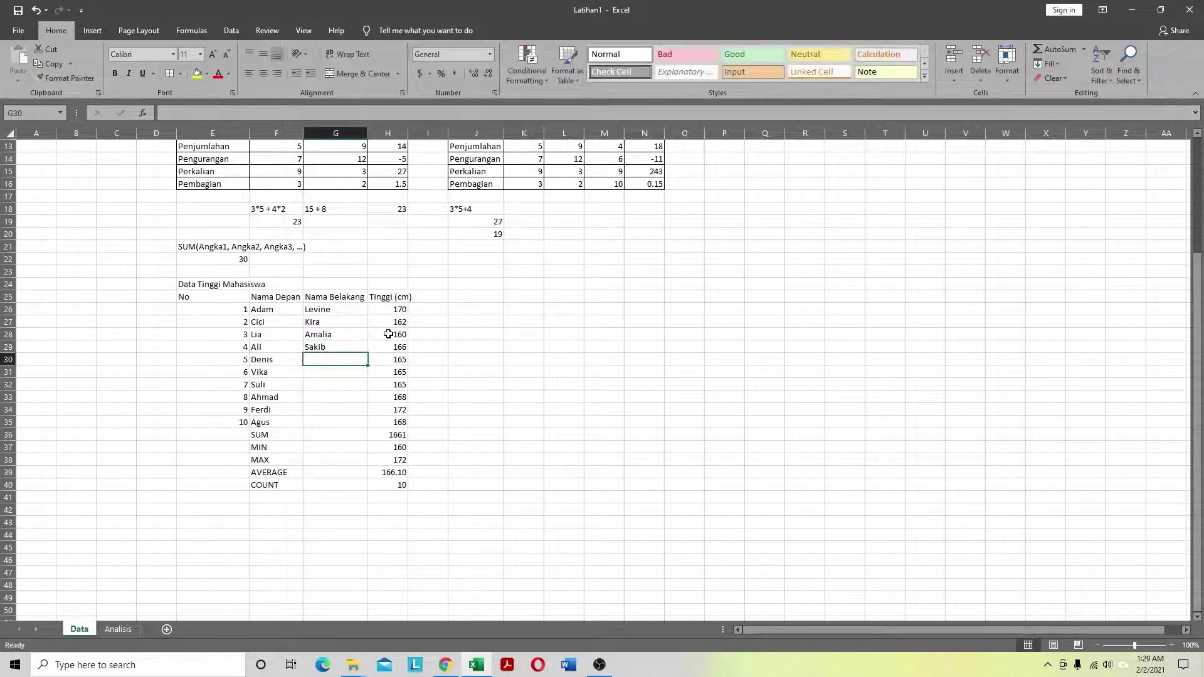
text(Adiswara)
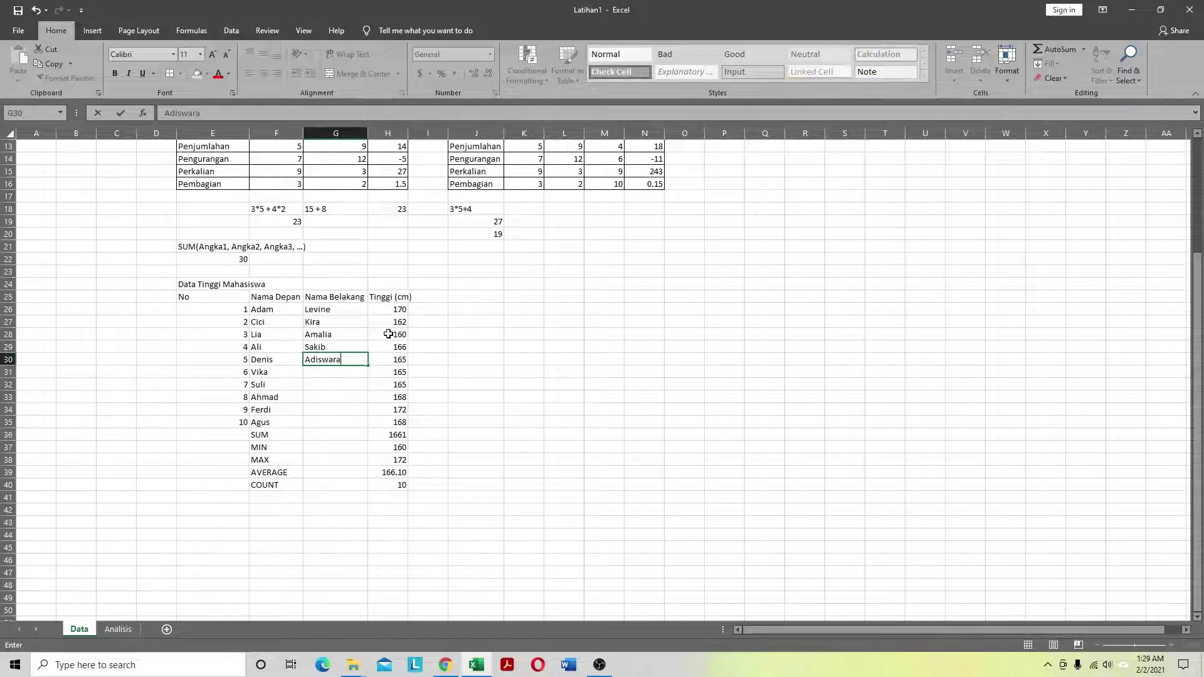
key(Return)
text(Ha)
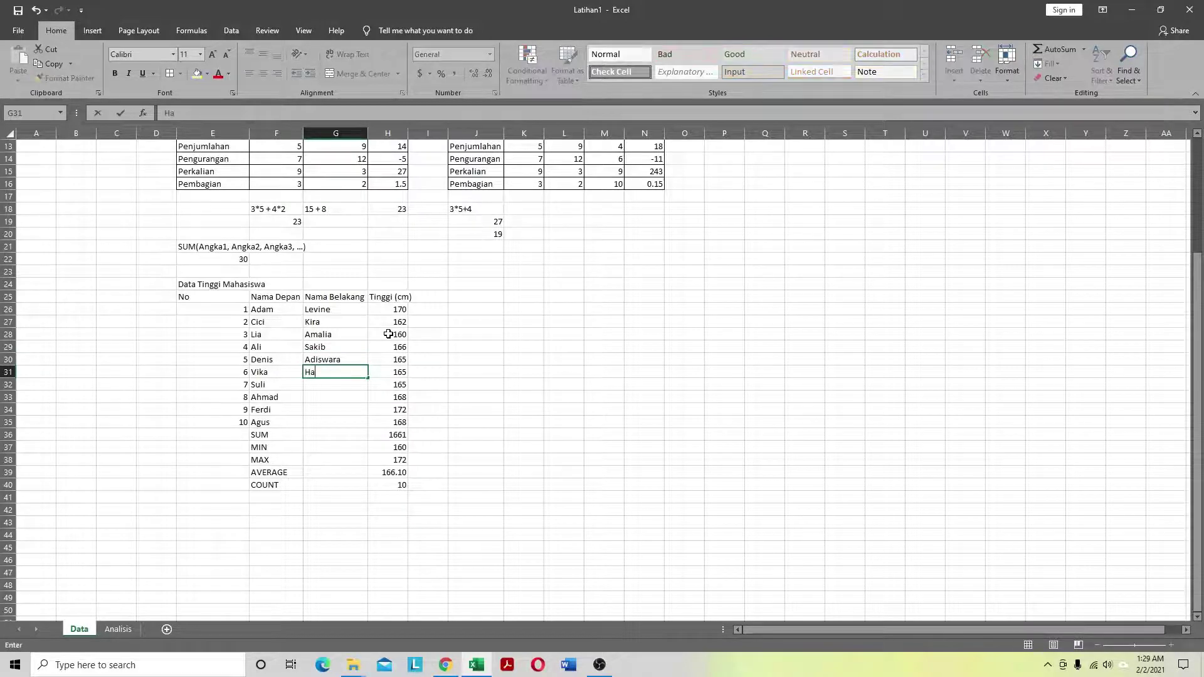
text(ndayani)
key(Return)
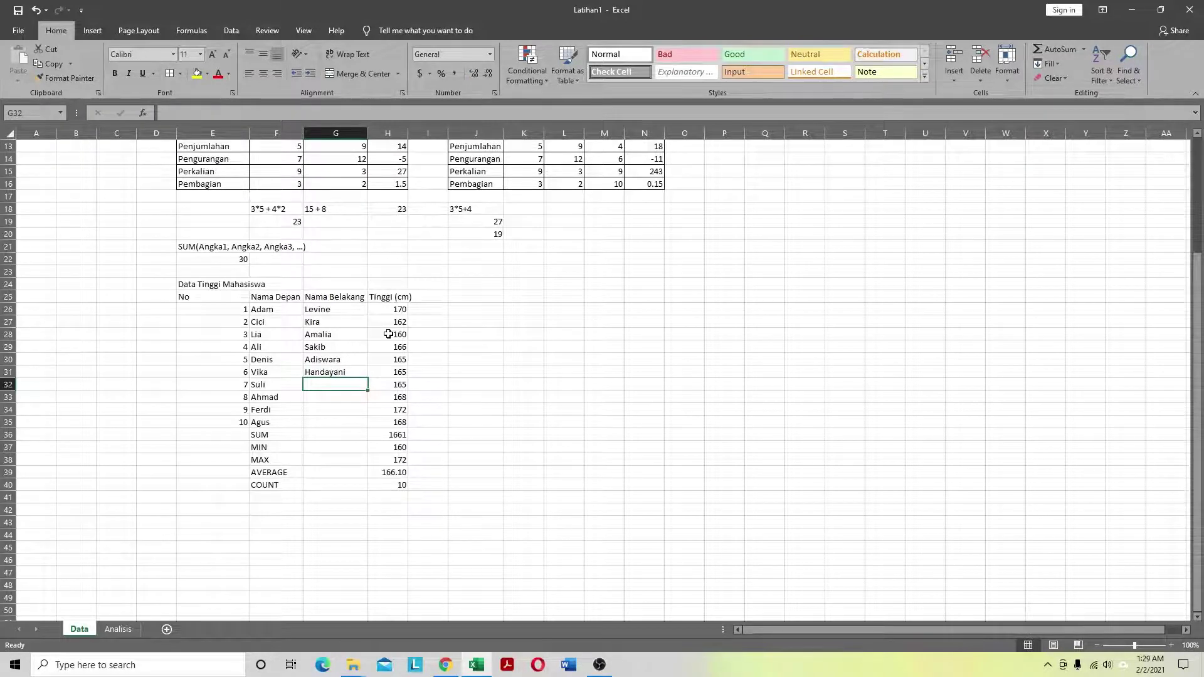
text(A)
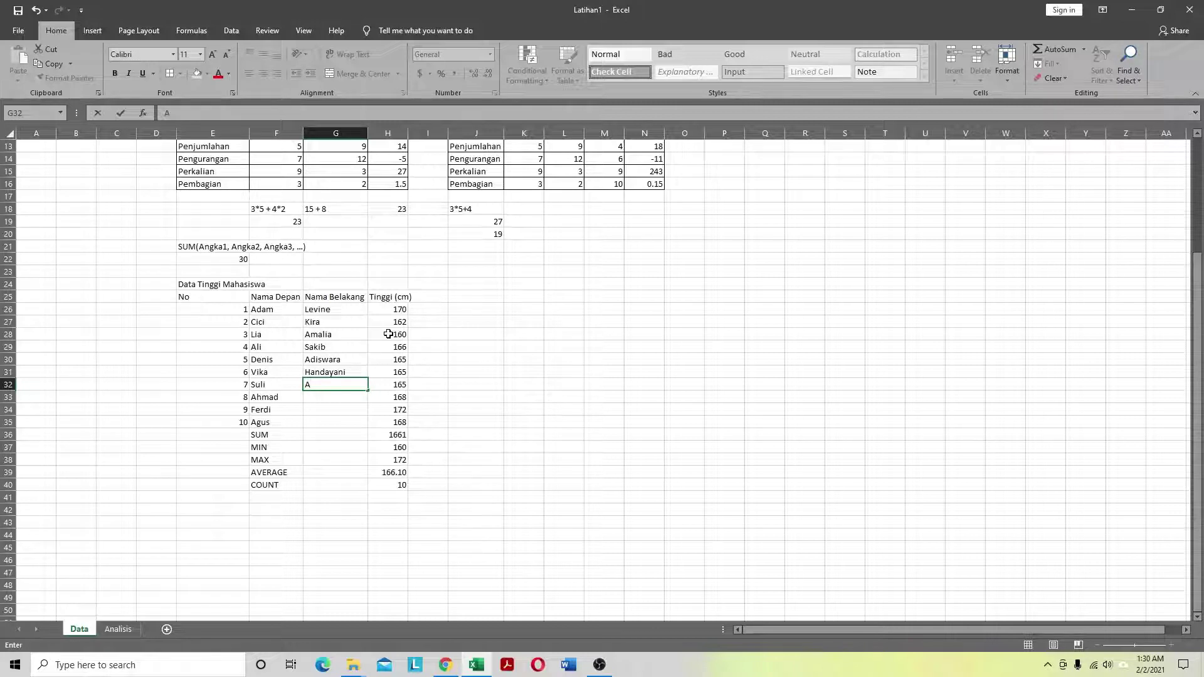
text(mri)
key(Return)
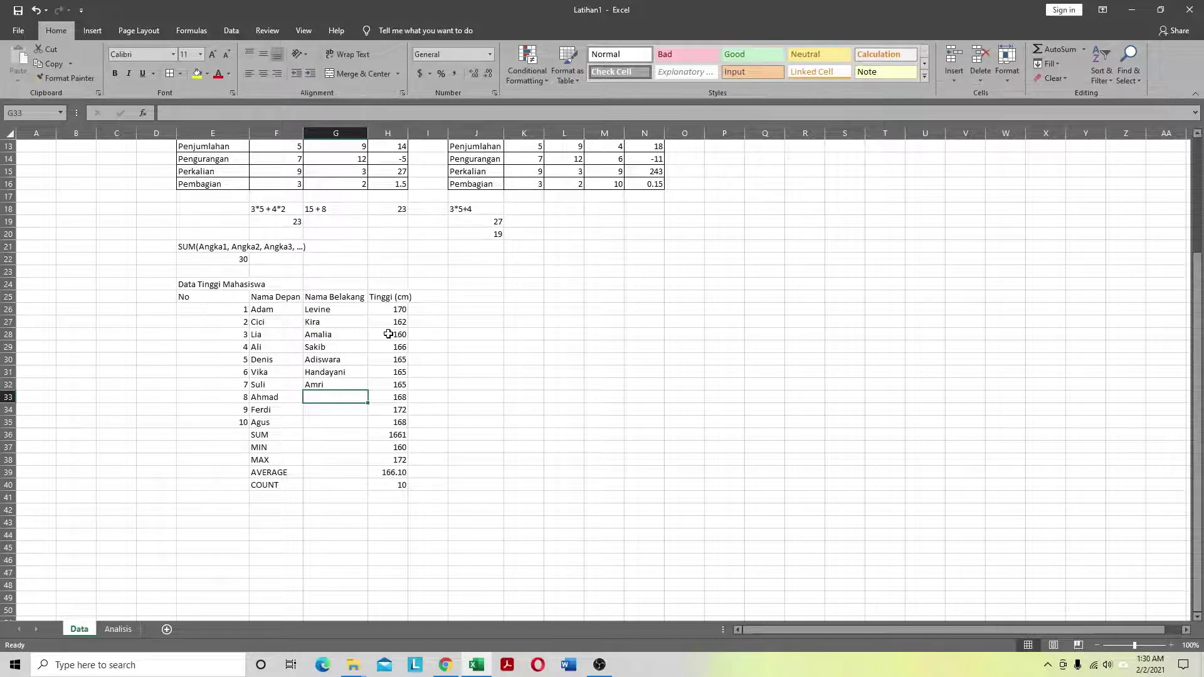
Step: Enter the last names of students 8 to 10 in G33:G35 under Nama Belakang
text(Zin)
key(BackSpace)
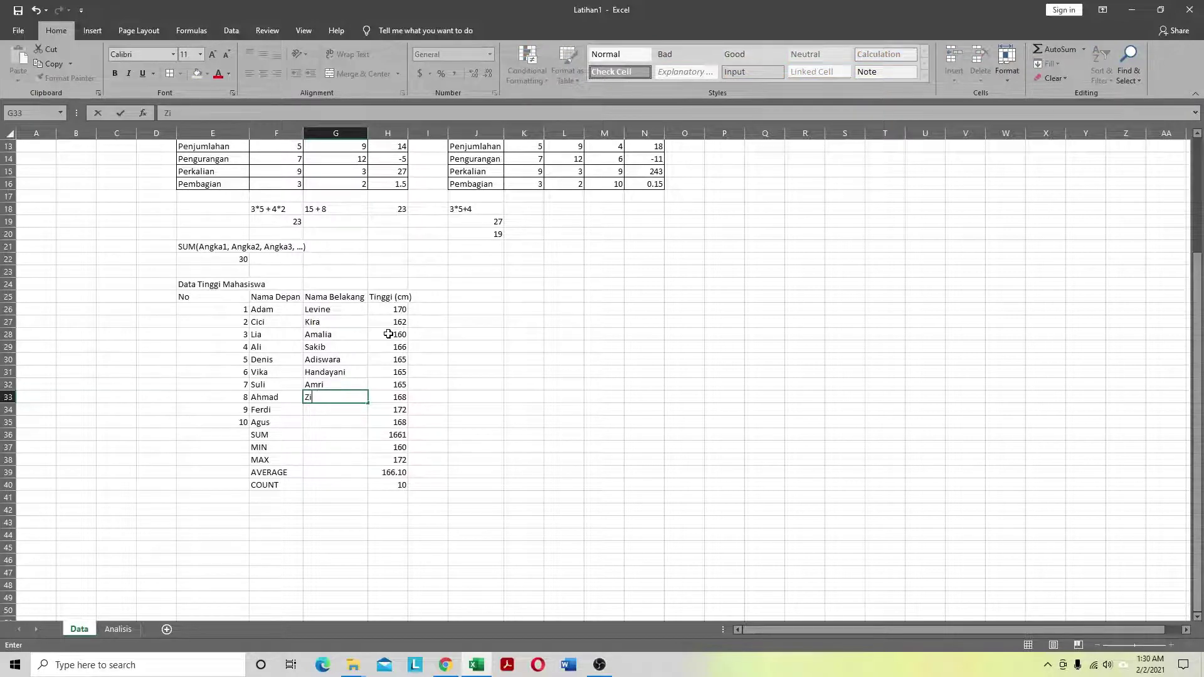
text(nal)
key(Return)
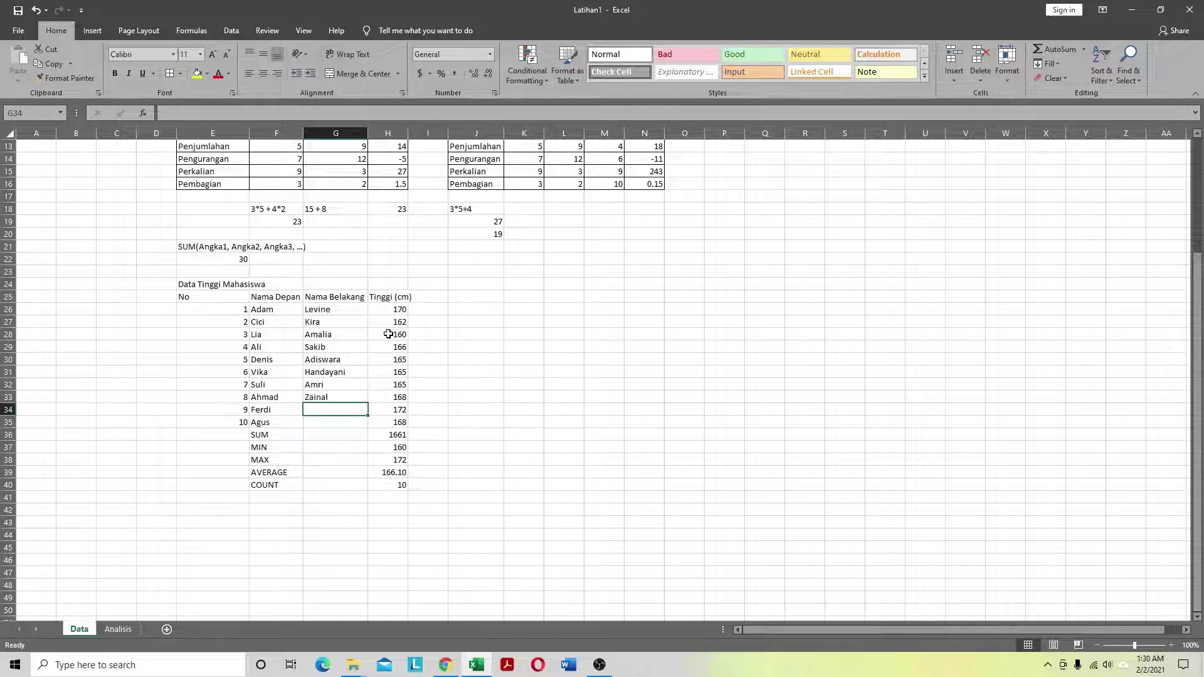
text(Hasan)
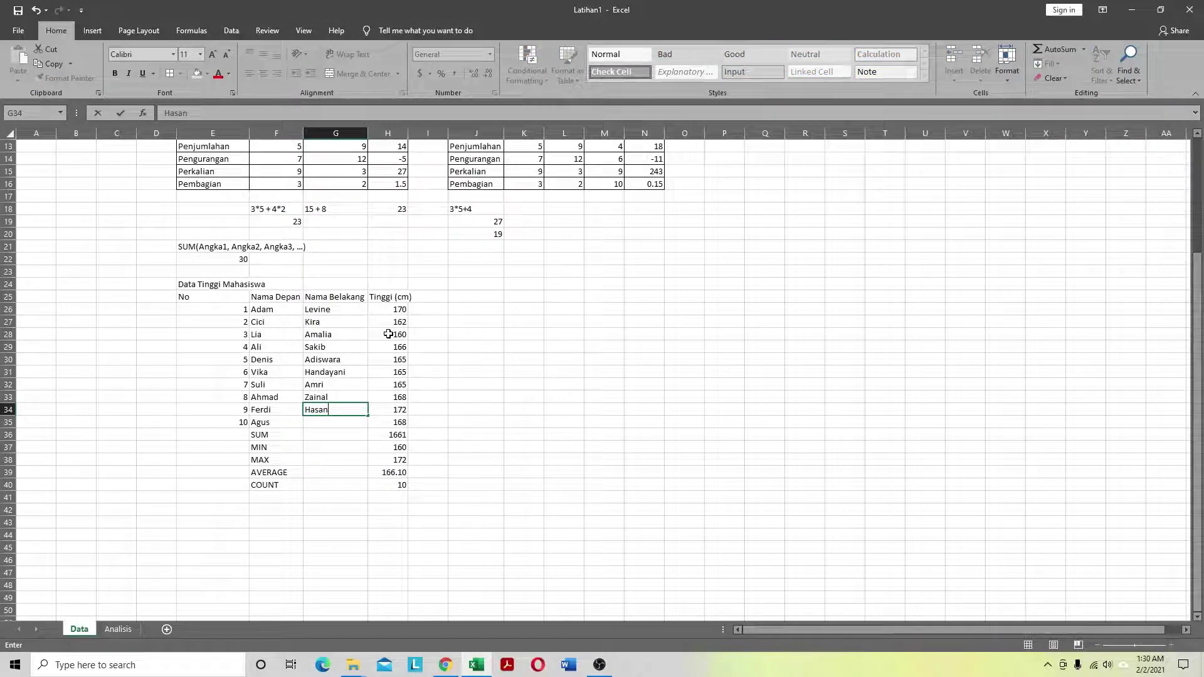
key(Return)
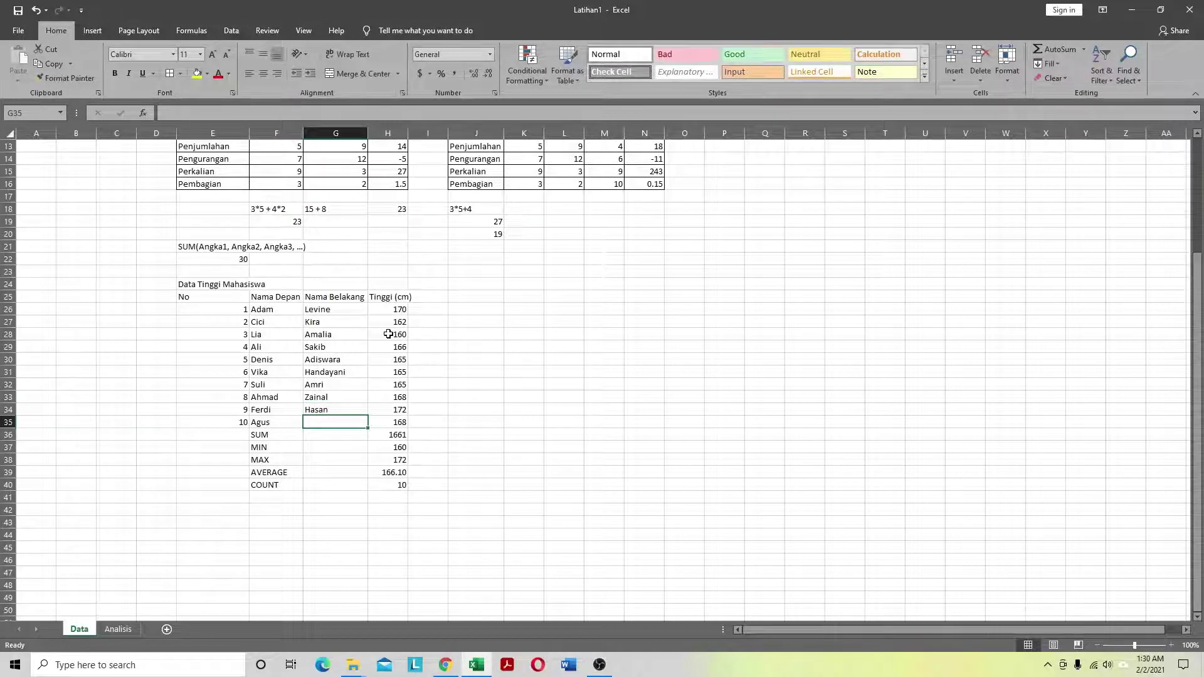
text(Harimurti)
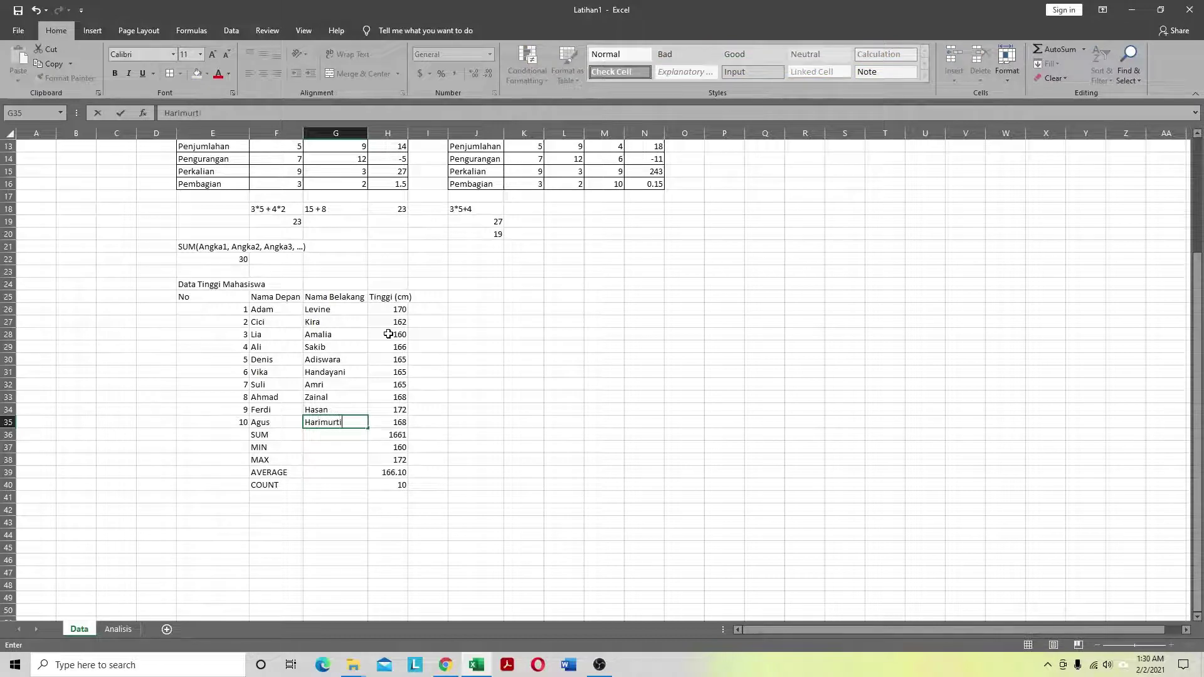
key(Tab)
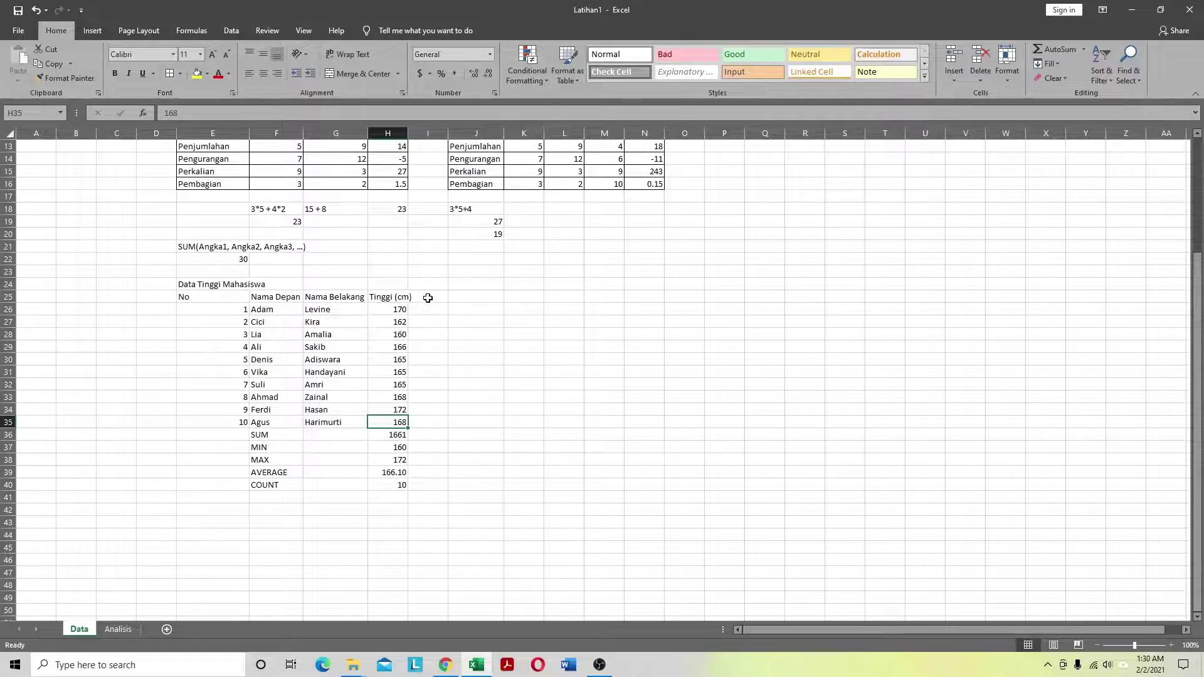
Step: Move the Tinggi (cm) column with its summary values from H25:H40 to I25:I40
drag(392, 297, 382, 487)
key(ctrl+c)
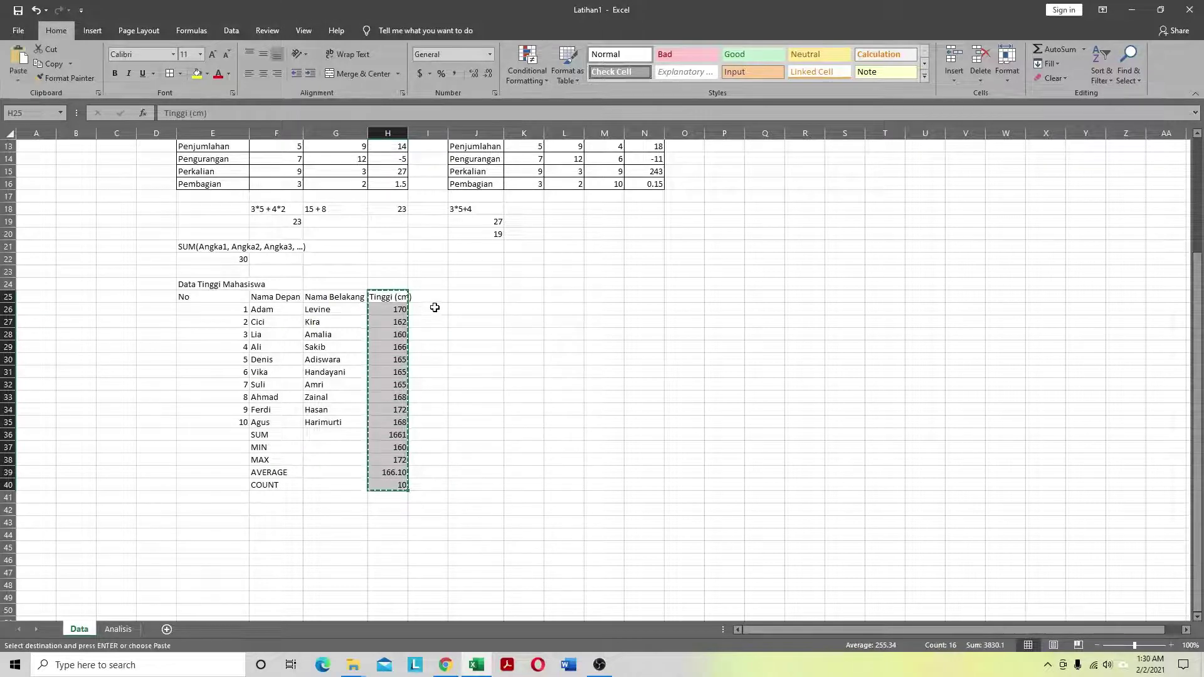
click(436, 304)
key(ctrl+v)
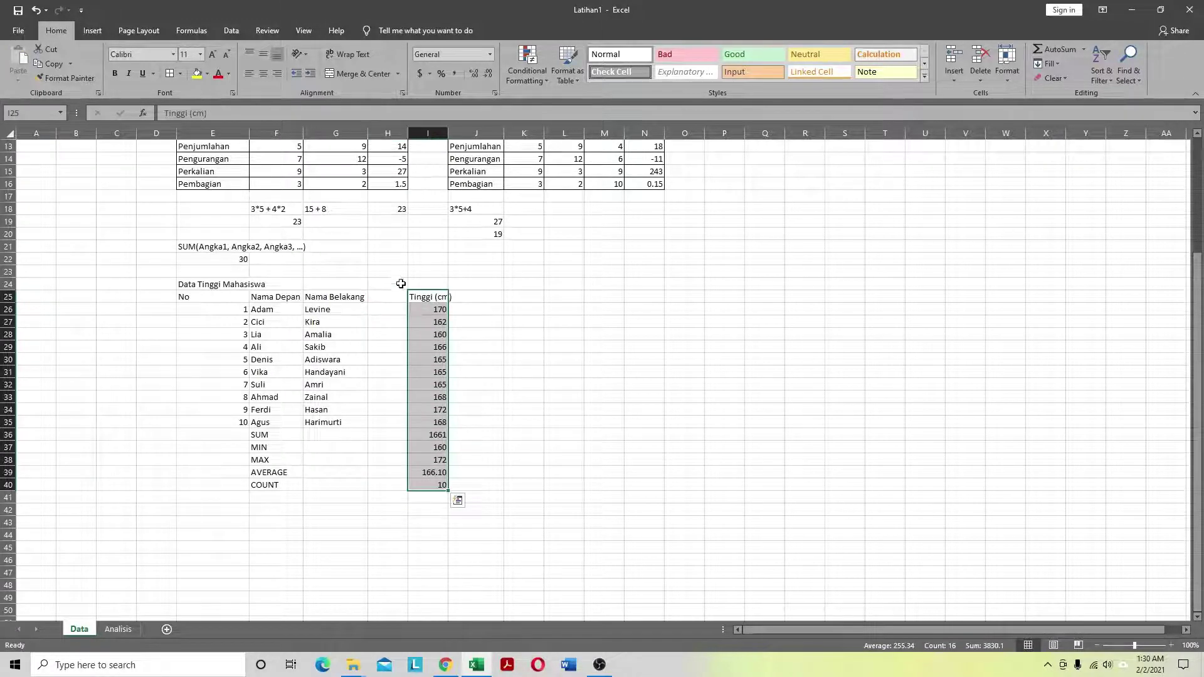
Step: Enter the header "Nama Lengkap" in H25 and auto-fit the width of column H
click(385, 300)
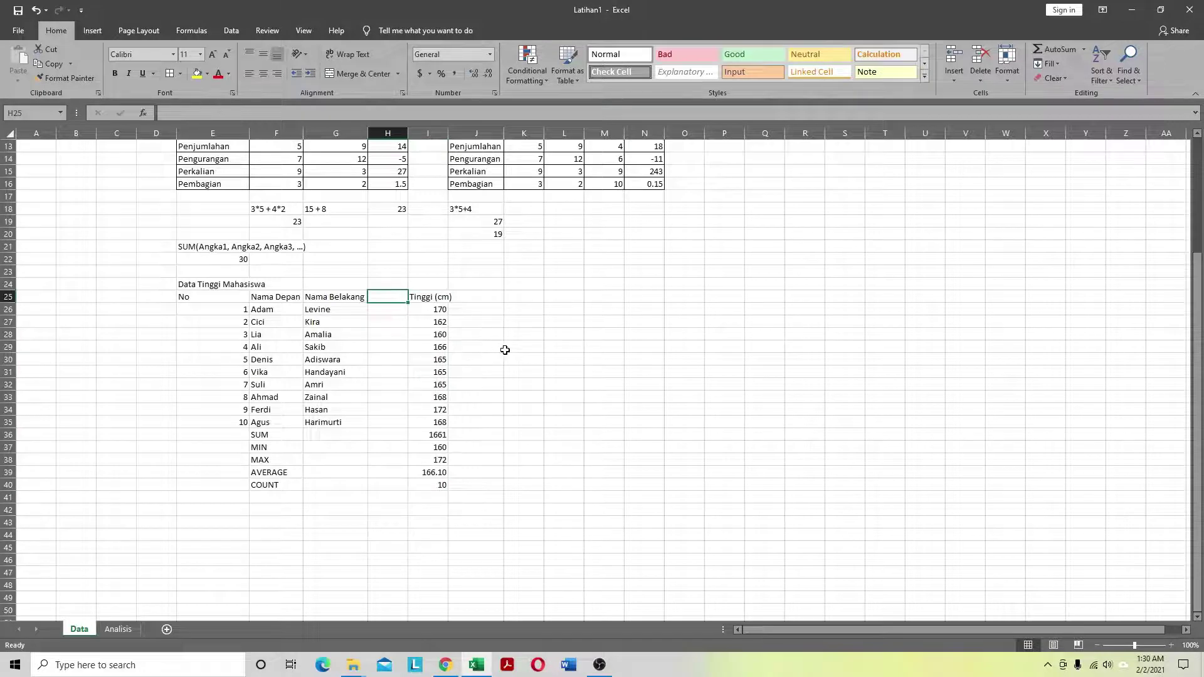
text(Name)
key(BackSpace)
text(a)
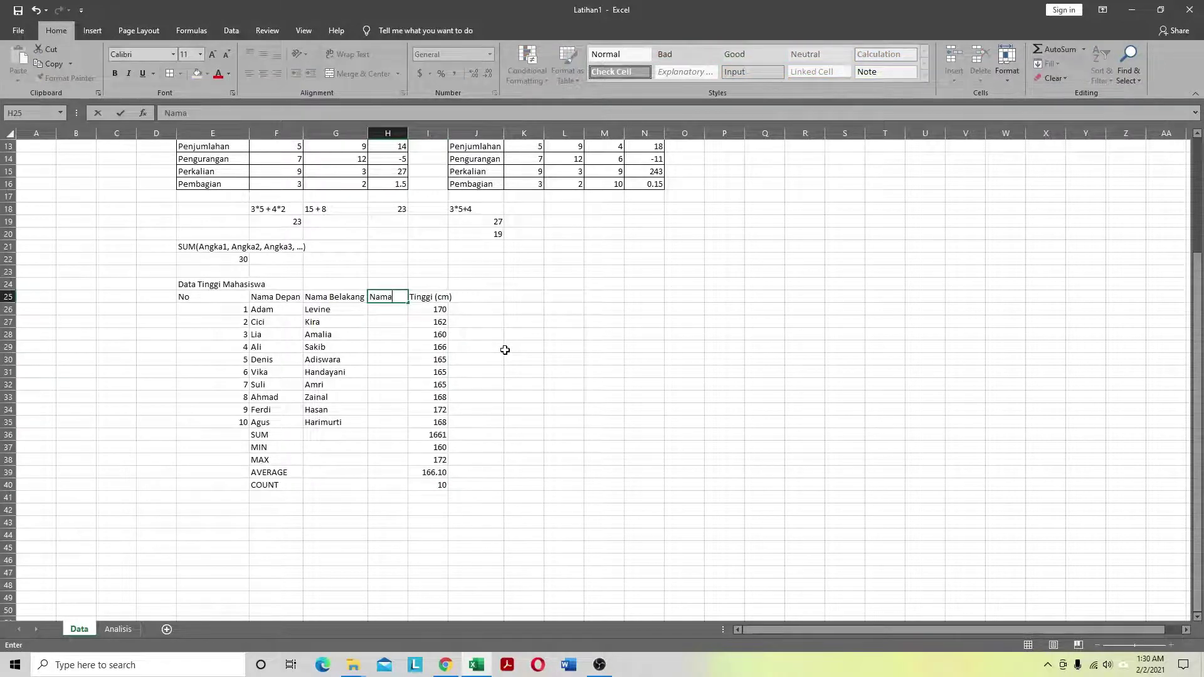
text( Lengkap)
key(Return)
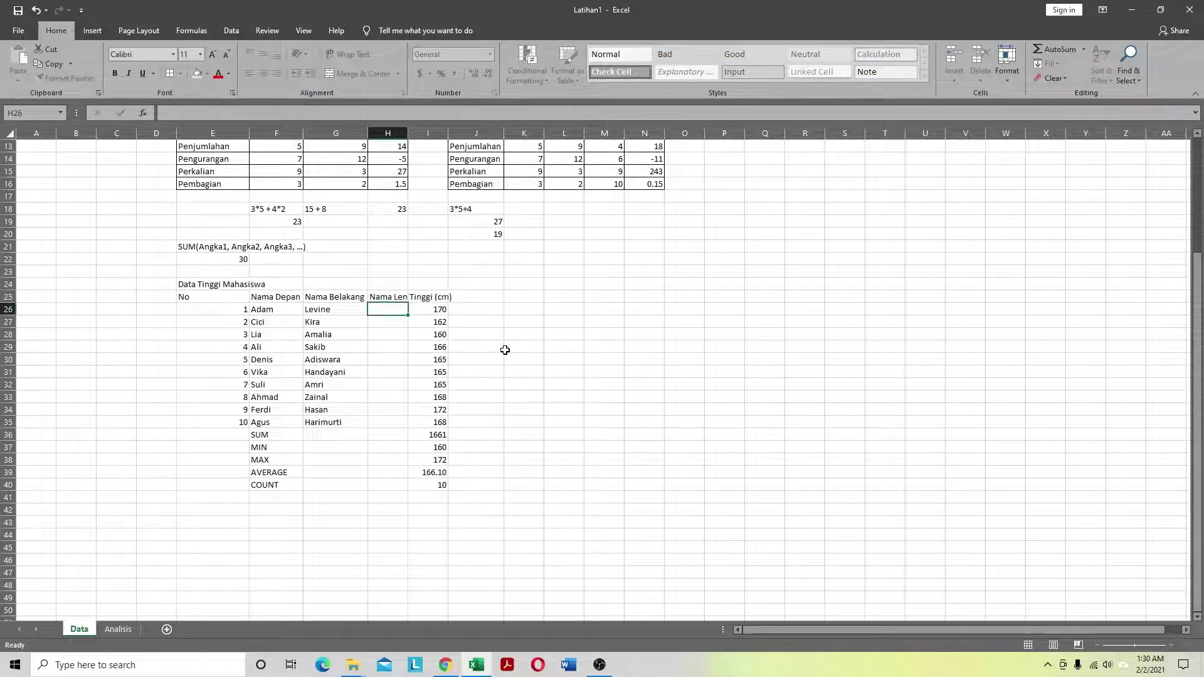
double_click(408, 133)
click(386, 346)
Step: Enter =CONCATENATE(F26,G26) in H26 to join the first student's first and last names
click(395, 309)
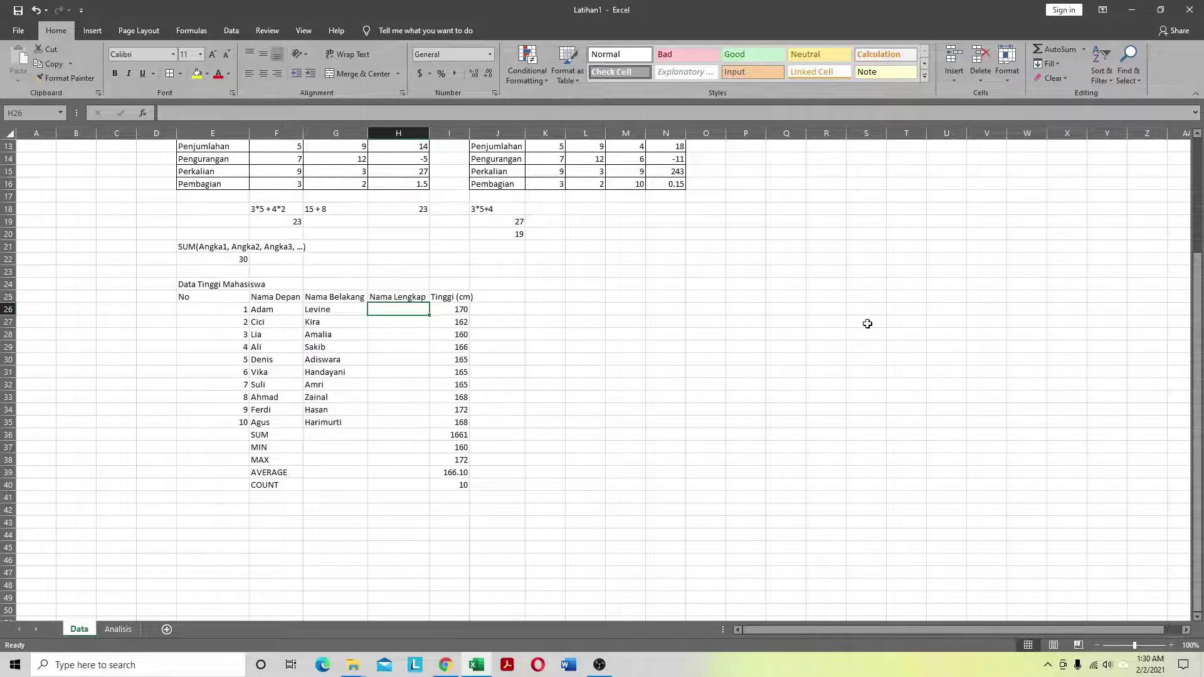
text(=con)
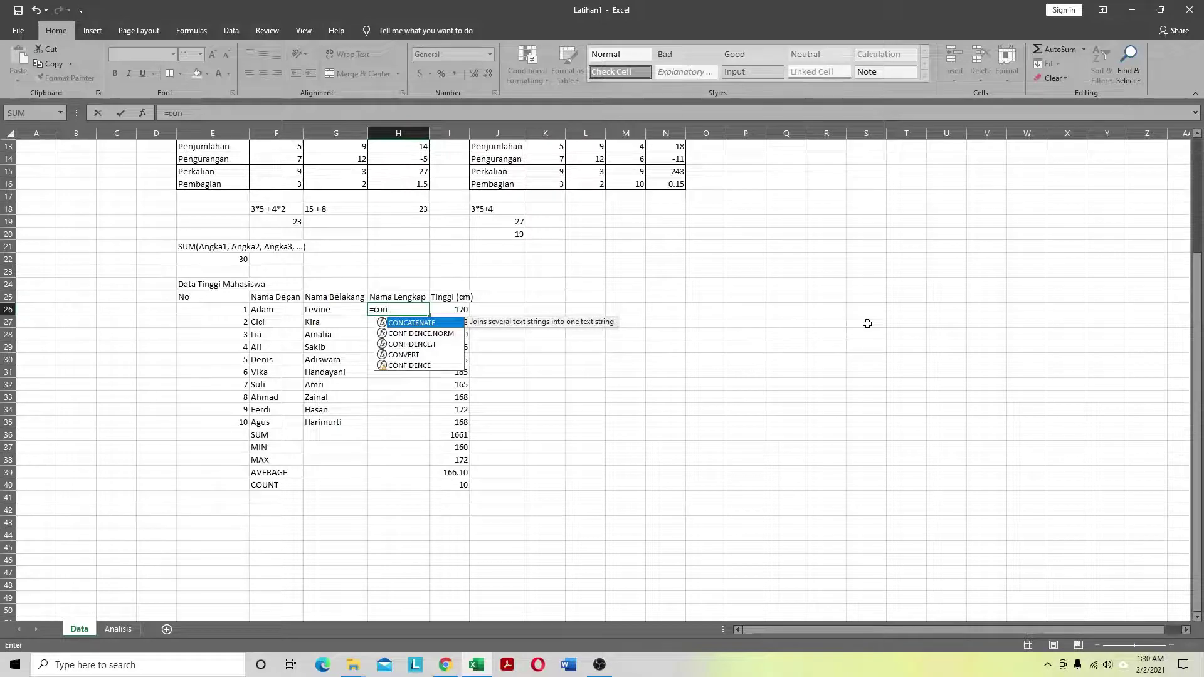
text(at)
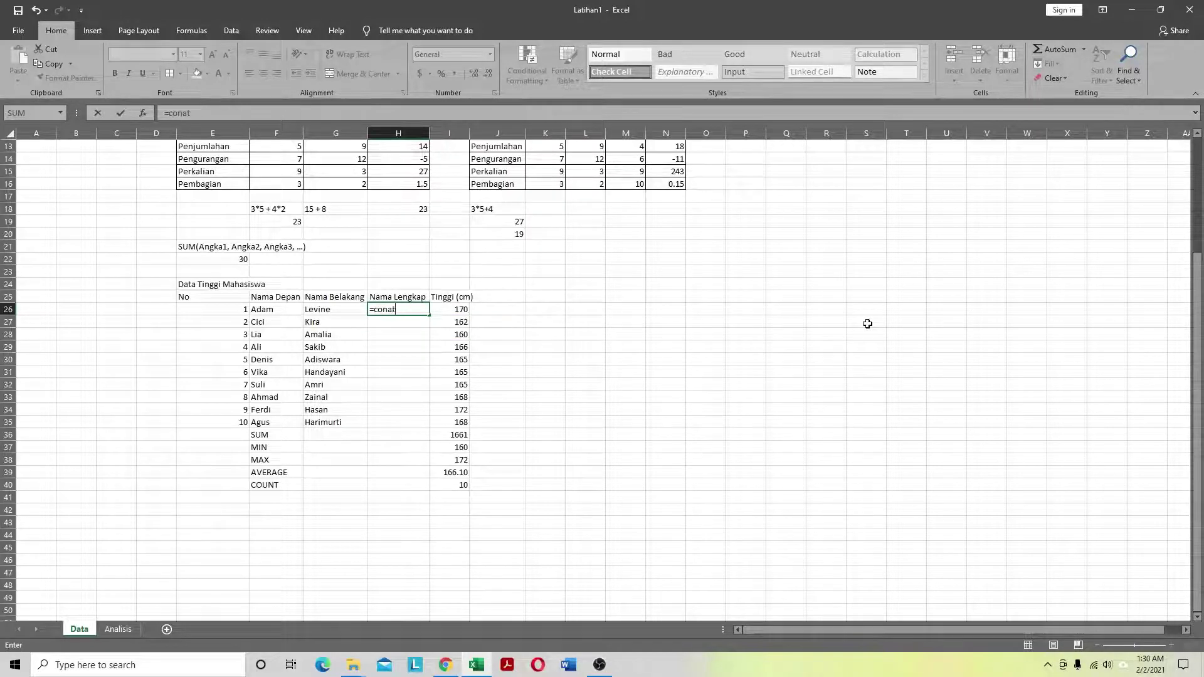
key(BackSpace)
key(BackSpace)
text(catena)
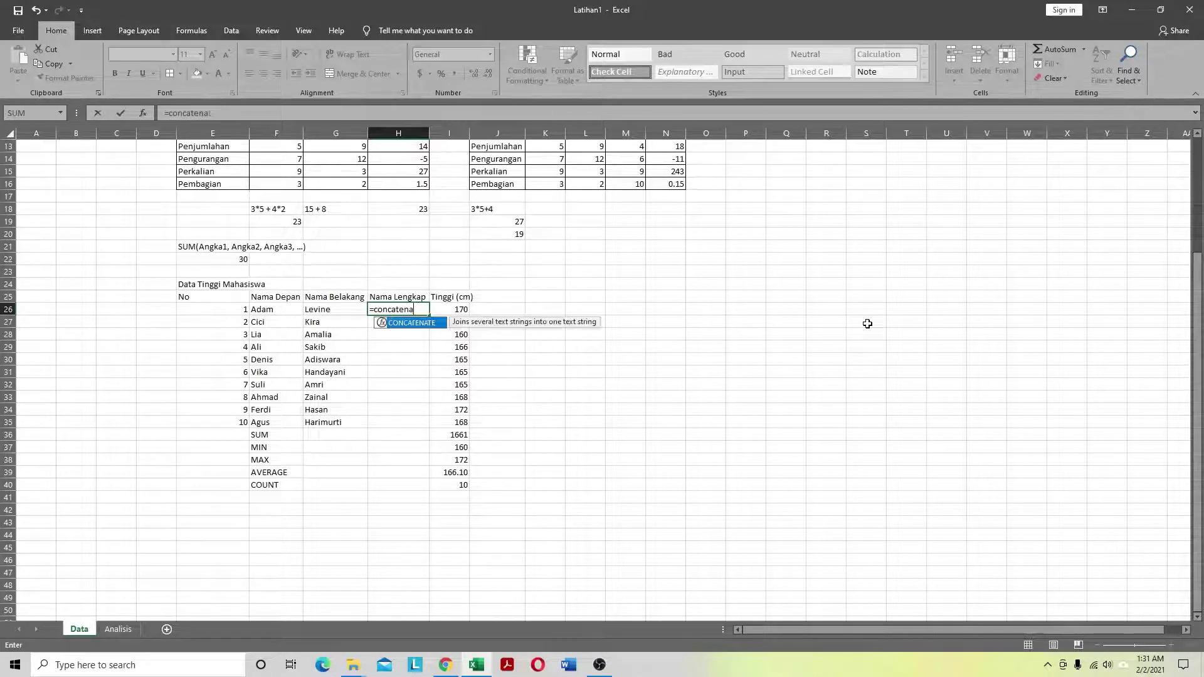
text(te)
key(Tab)
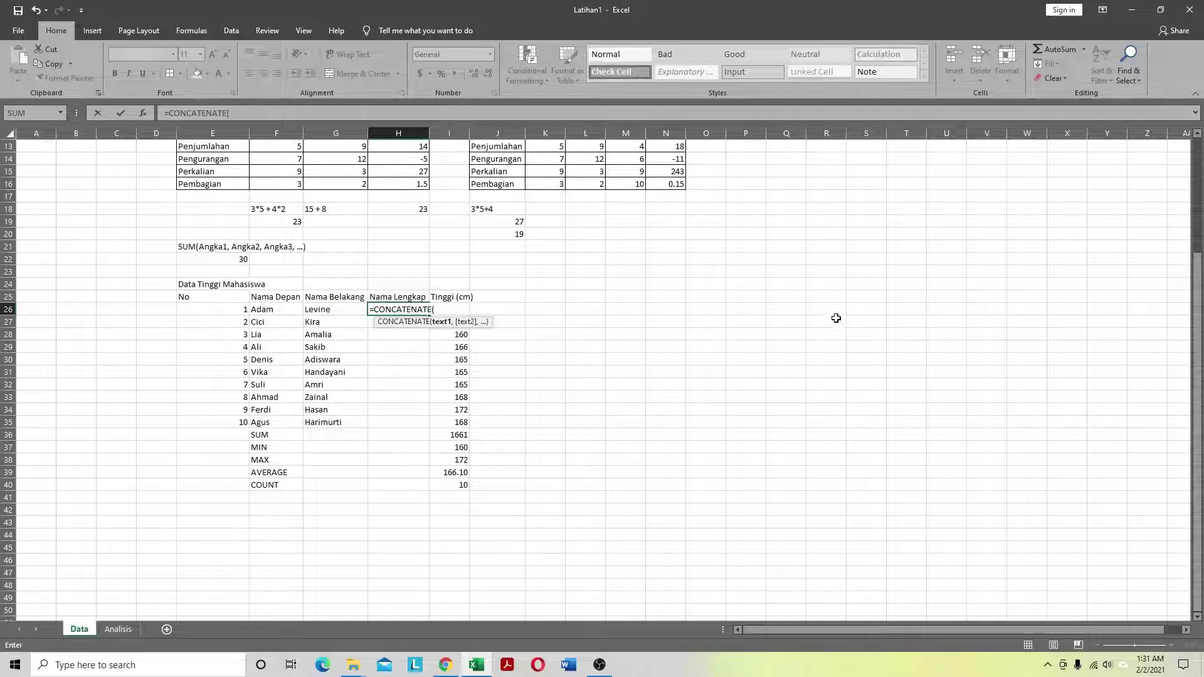
click(264, 313)
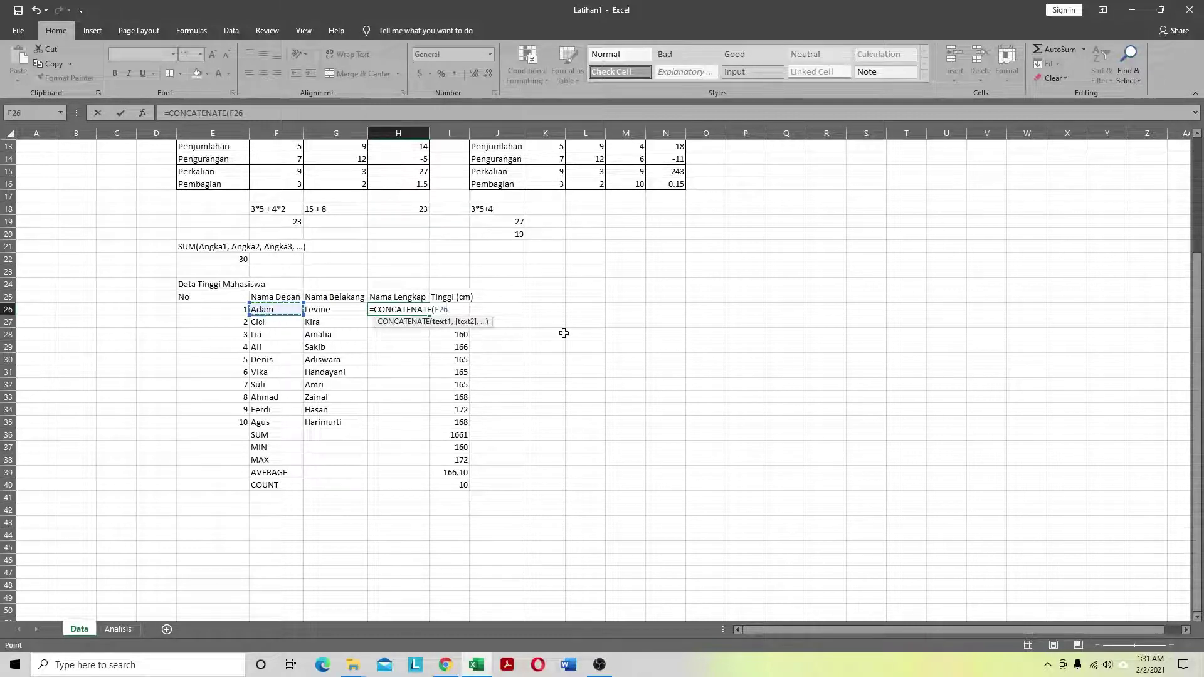
text(,)
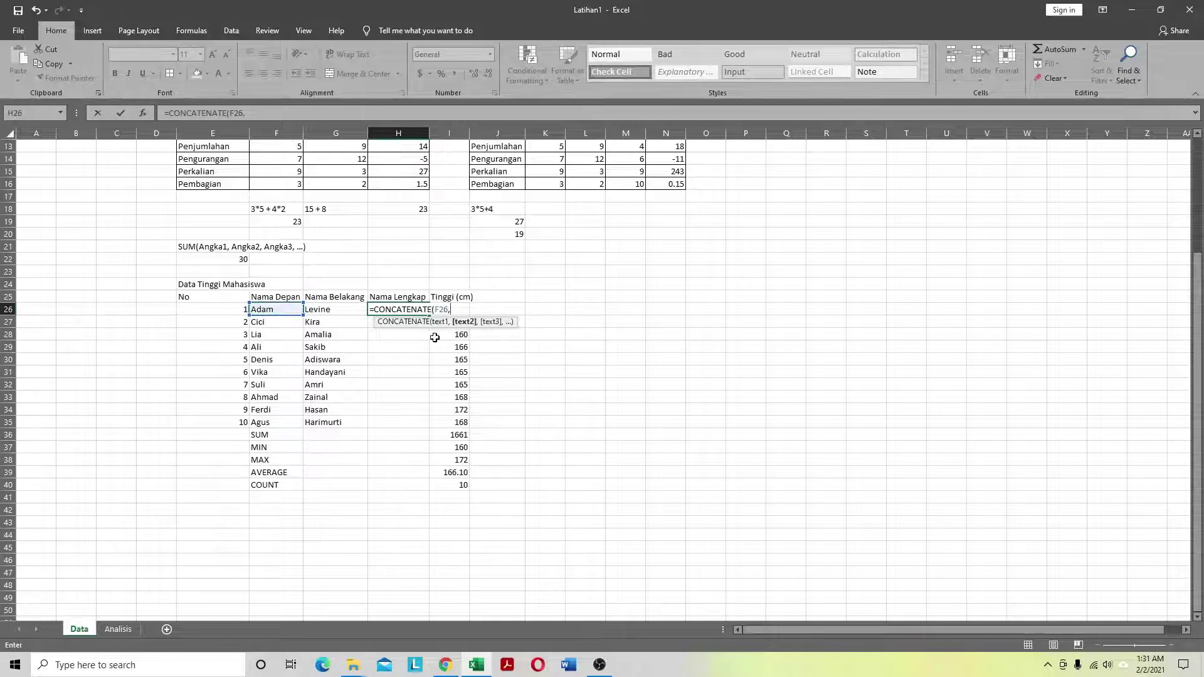
click(328, 309)
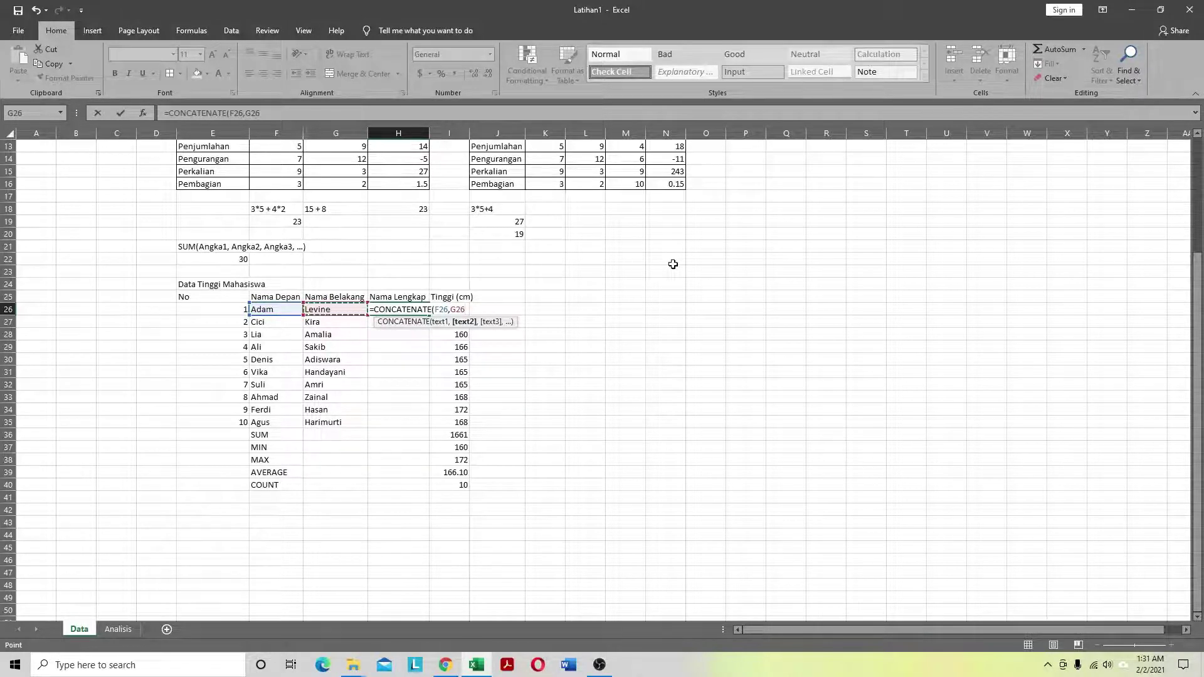
key(Return)
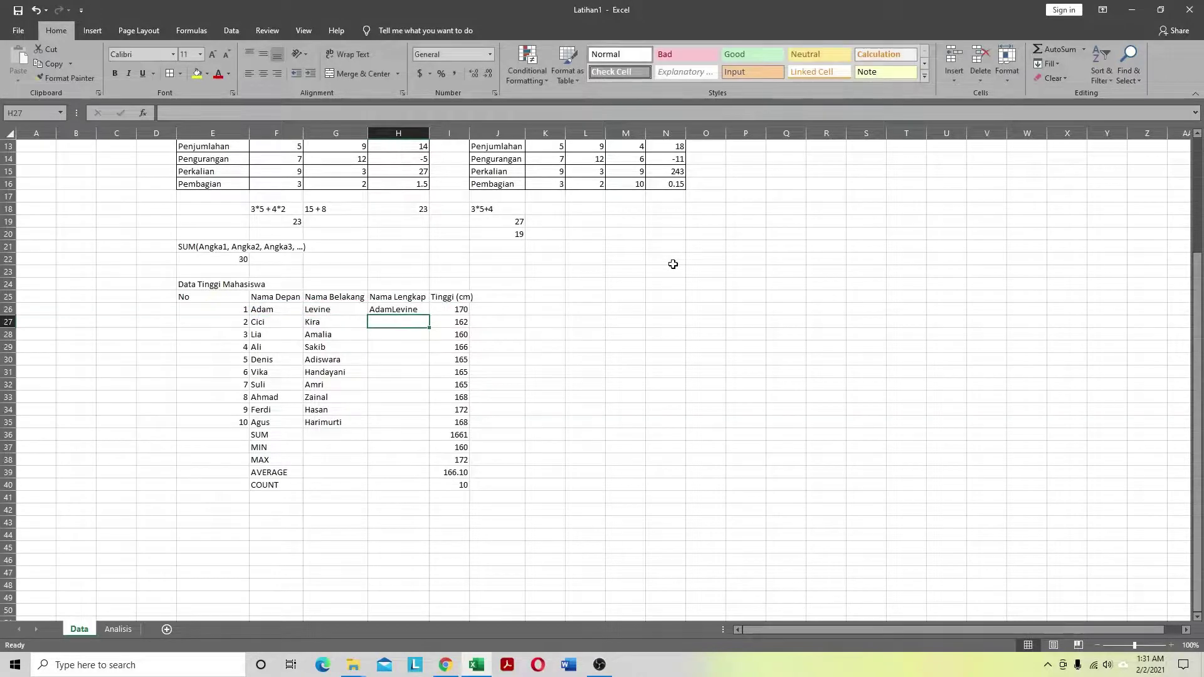
Step: Fill the H26 formula down the Nama Lengkap column and clear the surplus cells H36:H39 beside the summary rows
click(406, 309)
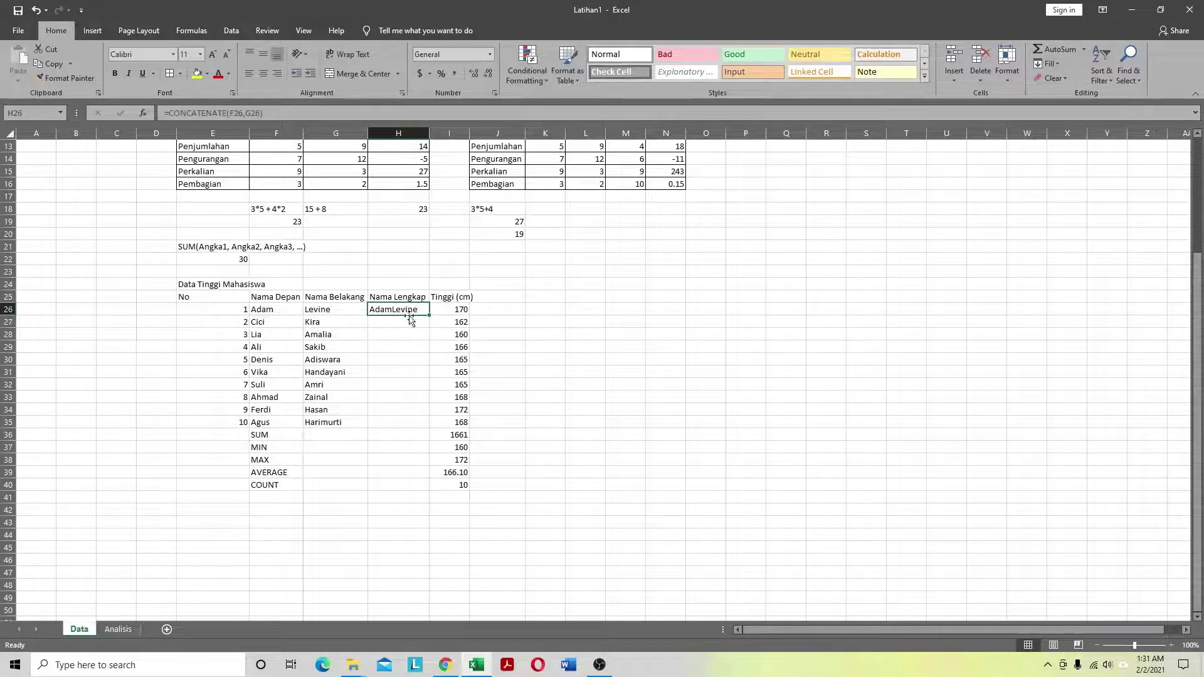
double_click(430, 315)
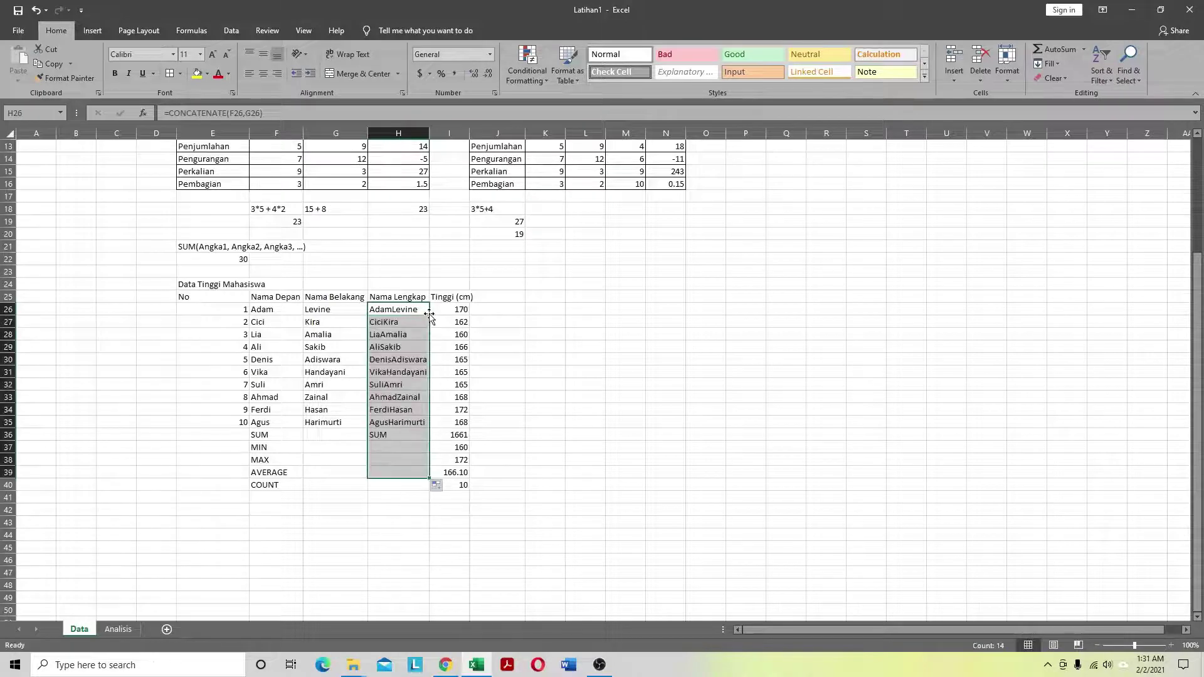
click(610, 456)
drag(396, 439, 399, 474)
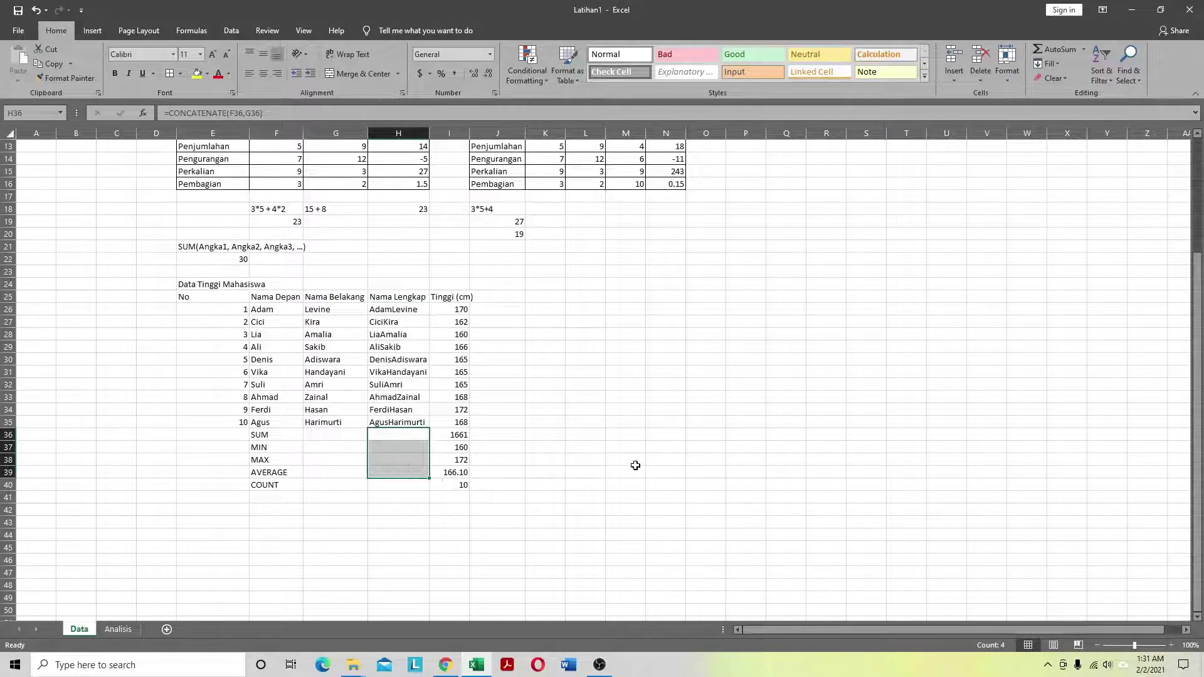
key(Delete)
click(587, 421)
click(390, 313)
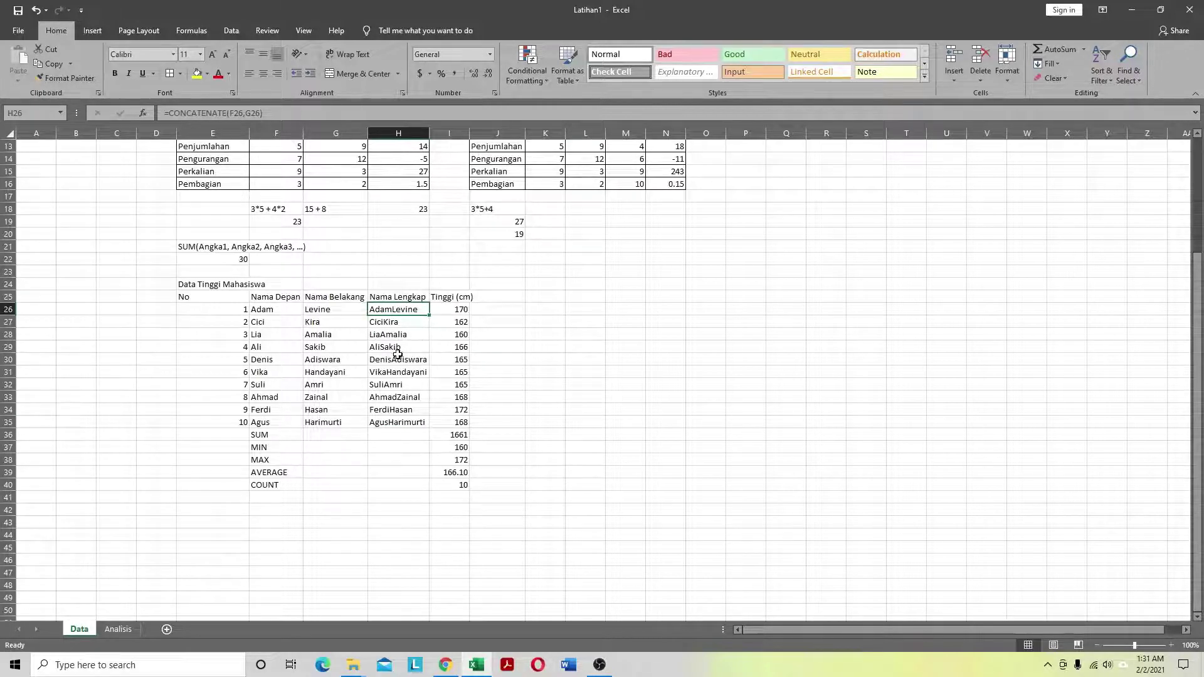
click(635, 356)
Step: Add a space between the two names by changing the H26 formula to =CONCATENATE(F26, " ", G26)
click(414, 308)
key(F2)
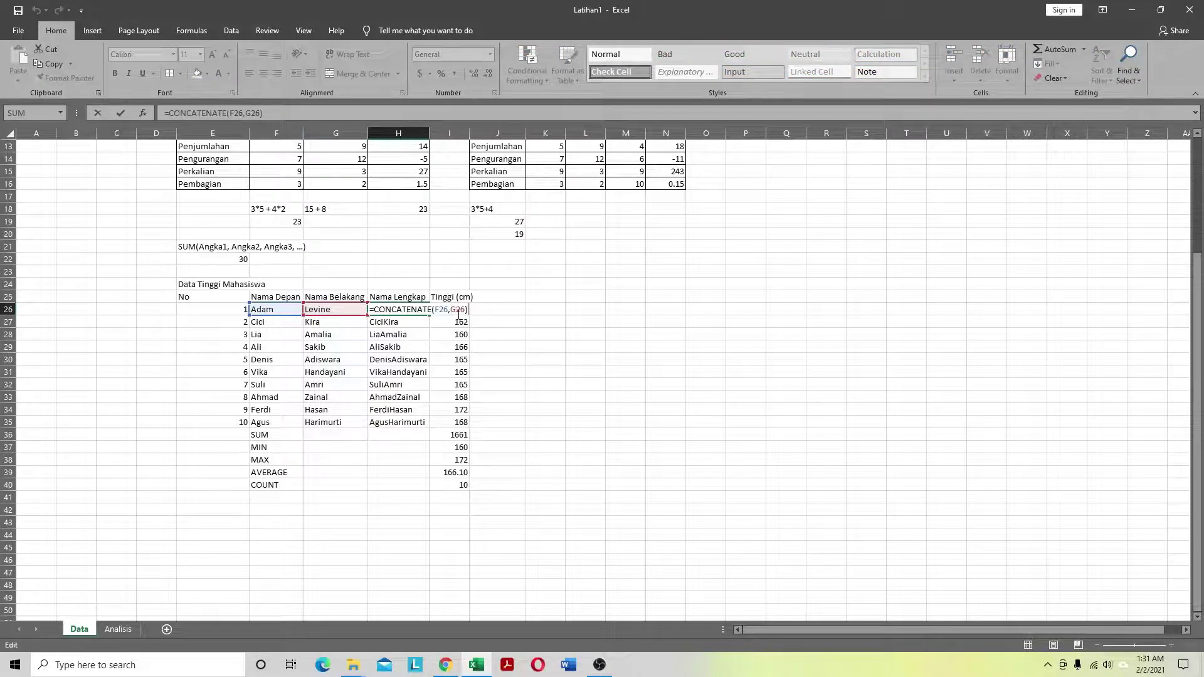
click(458, 311)
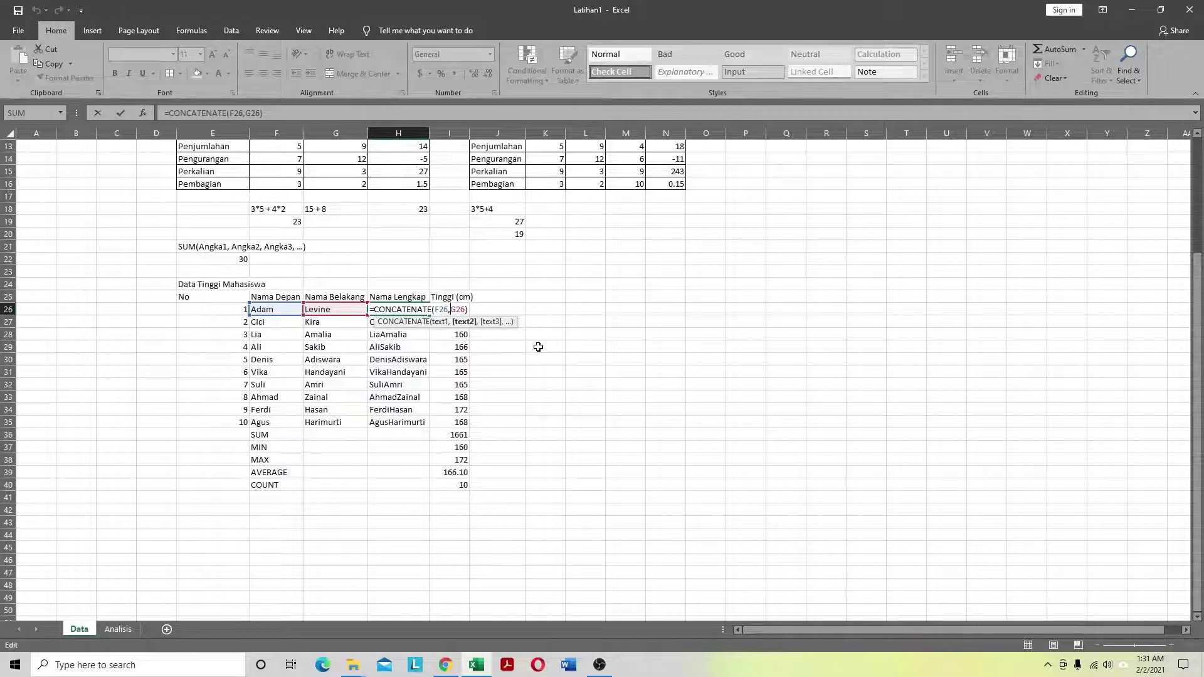
text("")
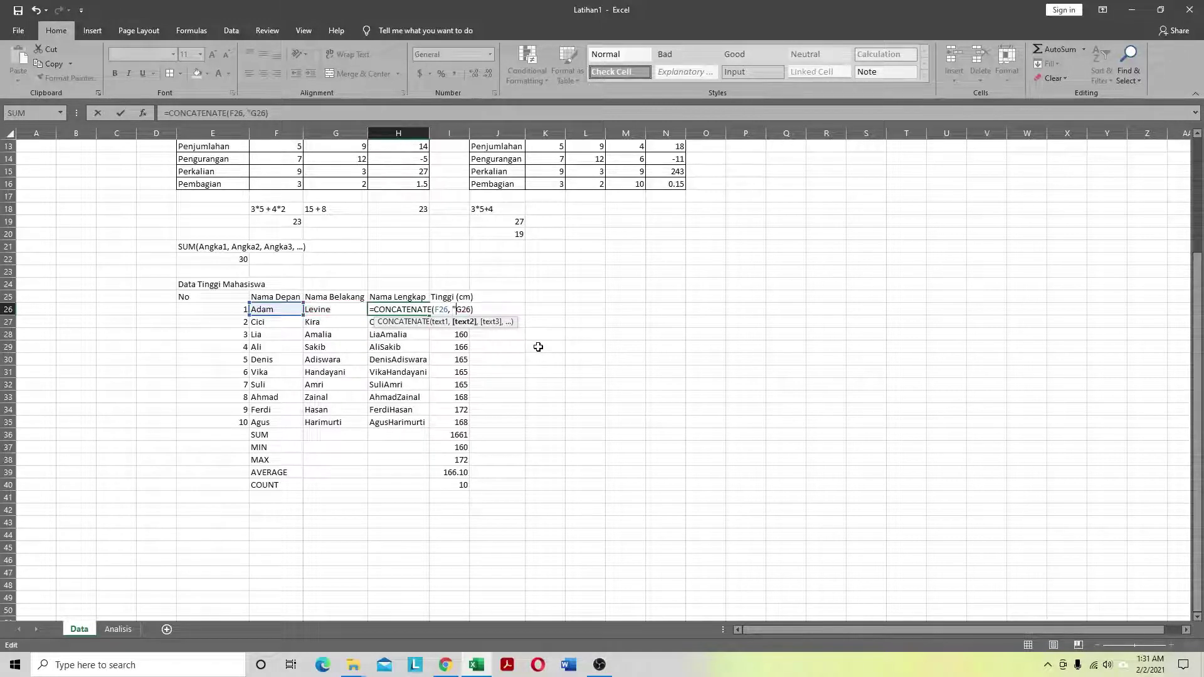
text(,)
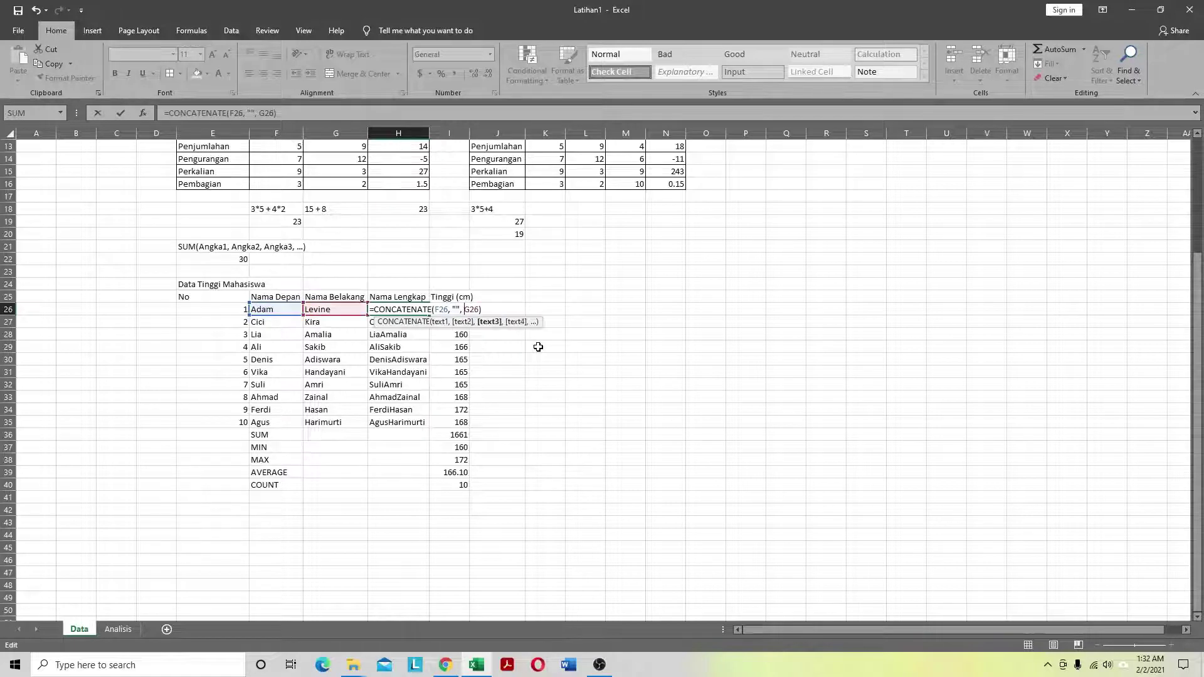
key(Left)
key(Left)
key(Left)
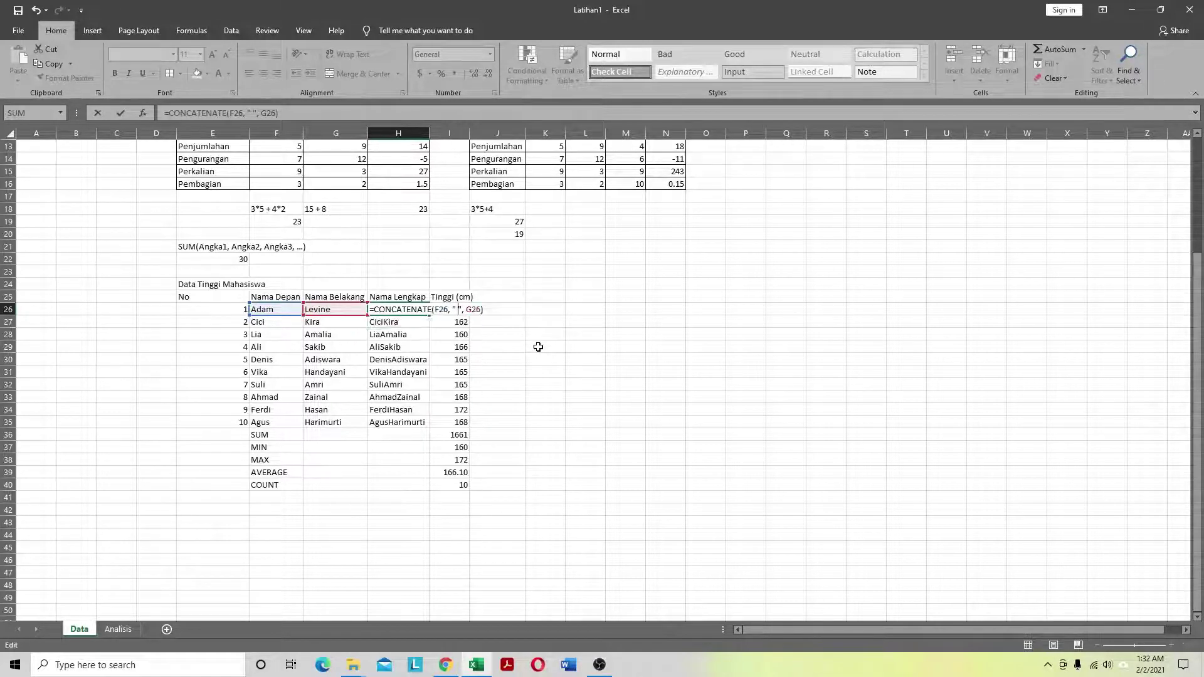
key(Return)
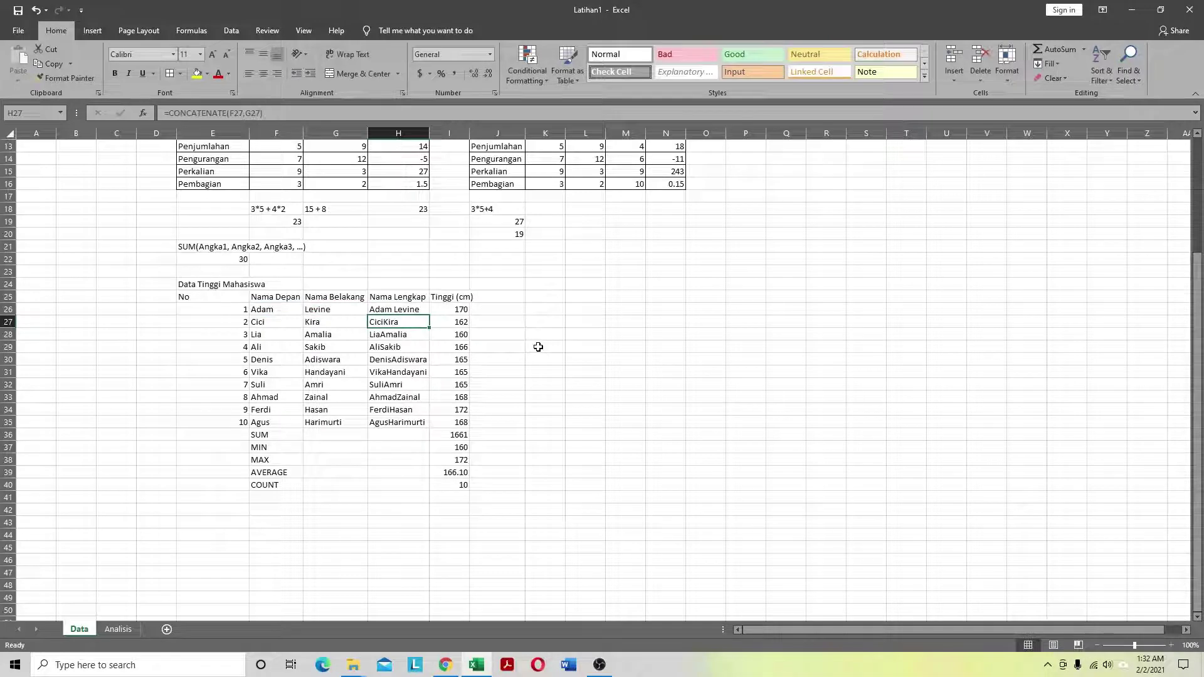
Step: Fill the revised H26 formula down to H35 and check the formulas in the filled cells
click(402, 309)
double_click(429, 314)
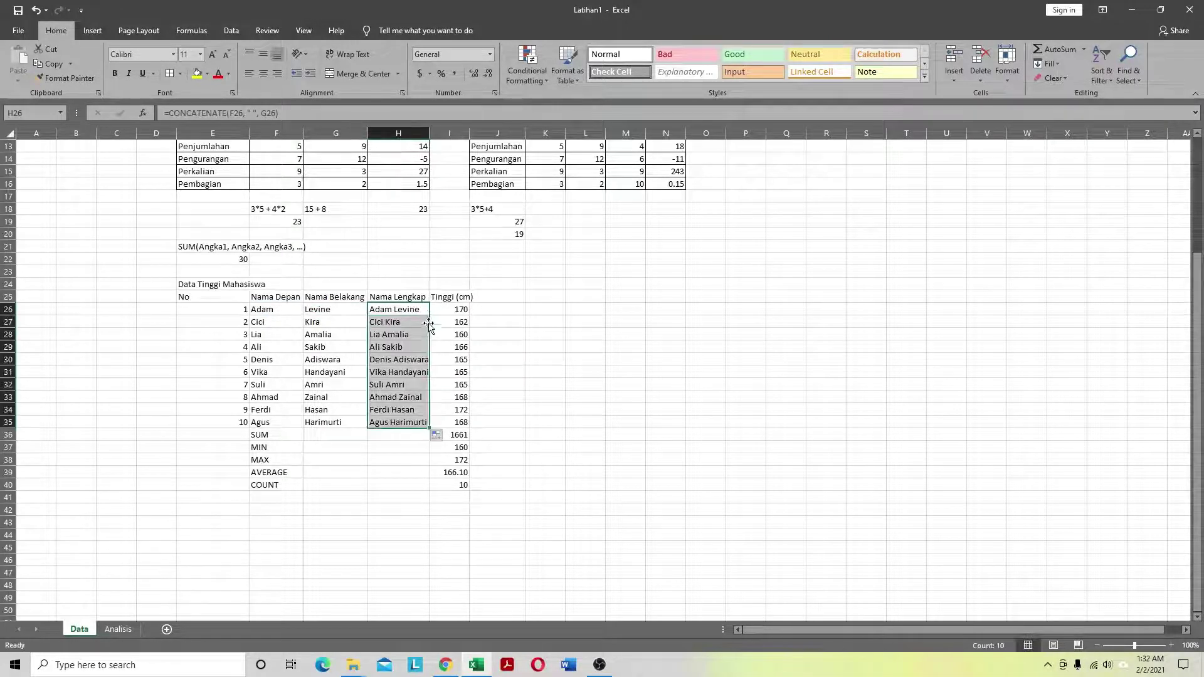
click(552, 435)
click(390, 322)
click(389, 335)
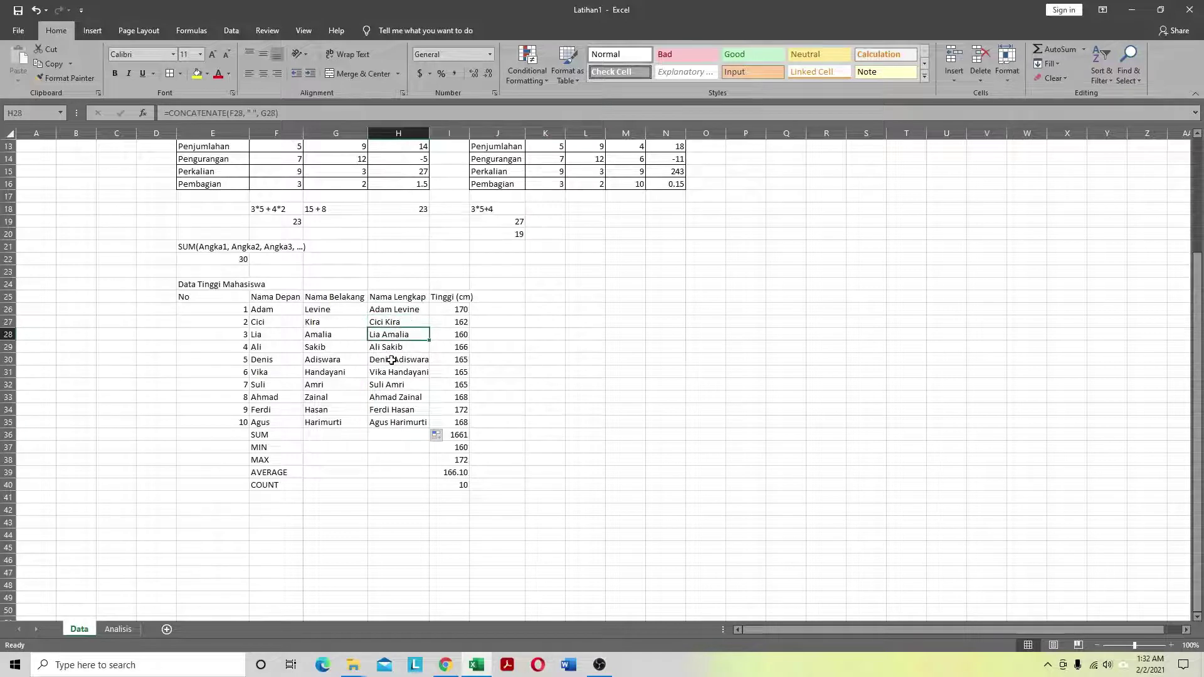
click(392, 436)
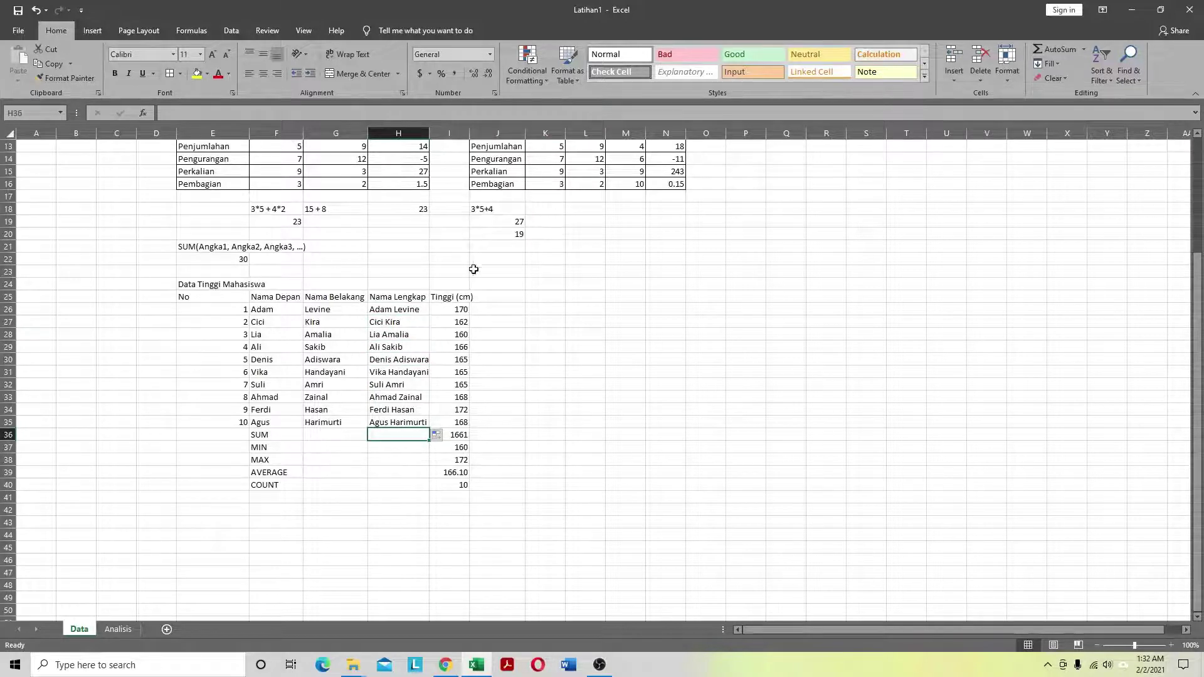
Step: Move the Tinggi (cm) column with its summary values from I25:I40 to J25:J40
drag(455, 296, 474, 481)
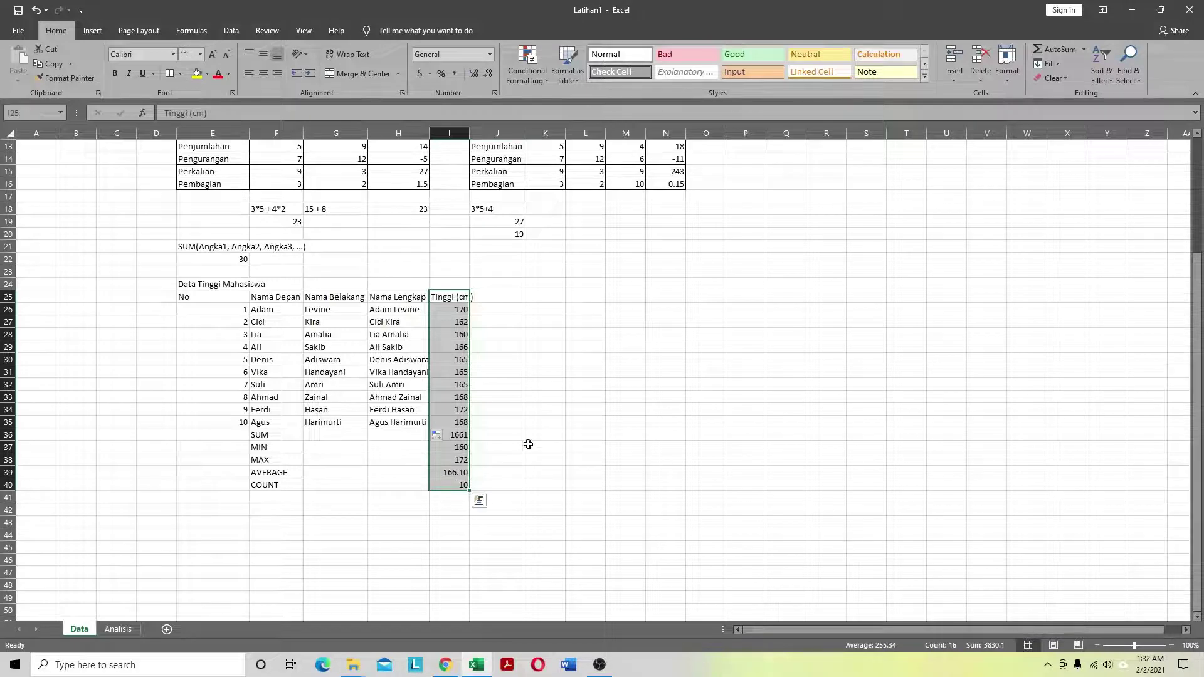
key(ctrl+c)
click(508, 296)
key(ctrl+v)
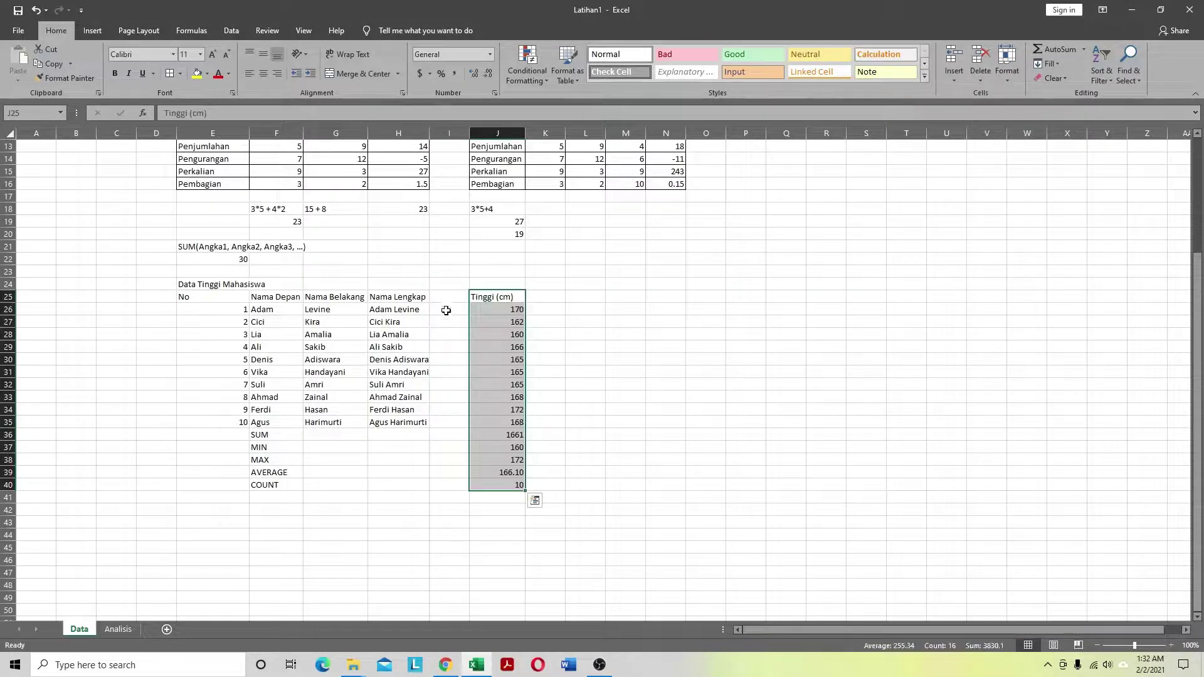
Step: Enter the salutation Tn in I26 and Ny in I27, beside the first two full names
click(438, 296)
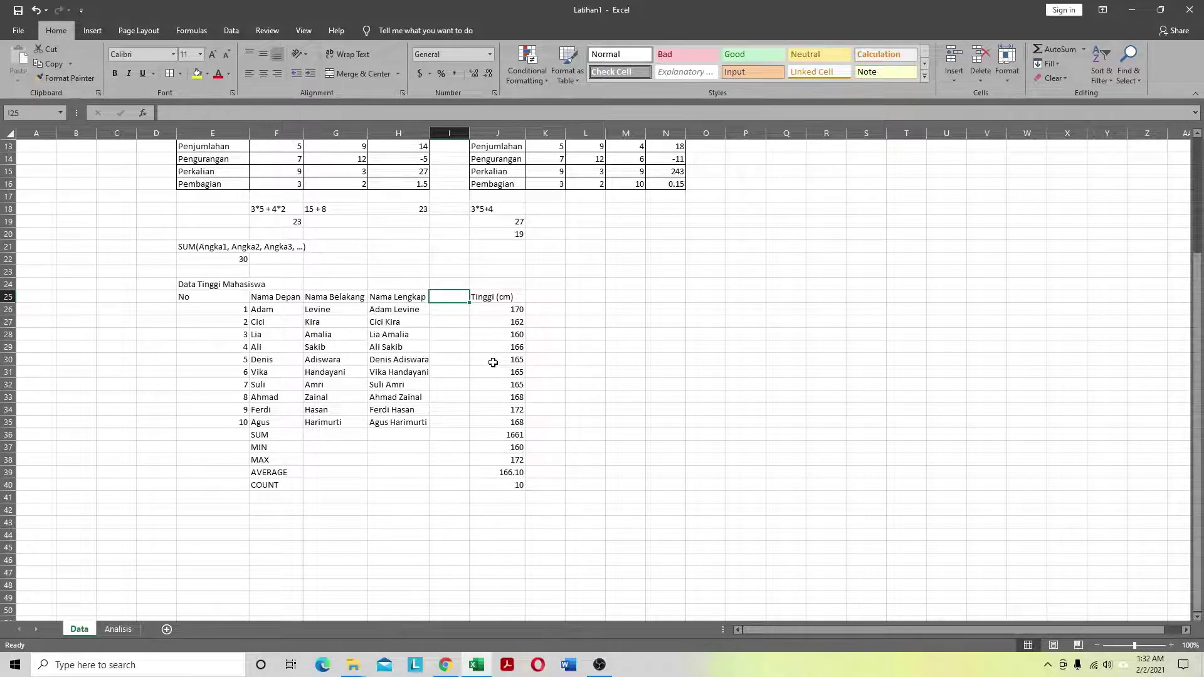
click(449, 309)
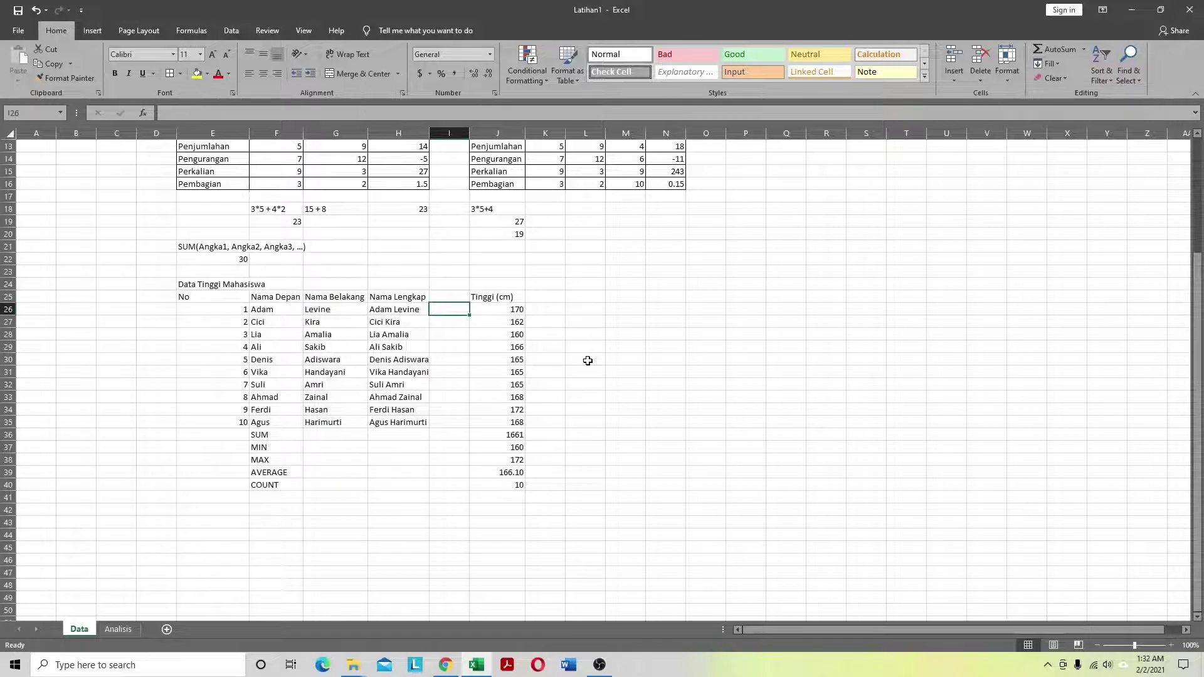
text(Tn)
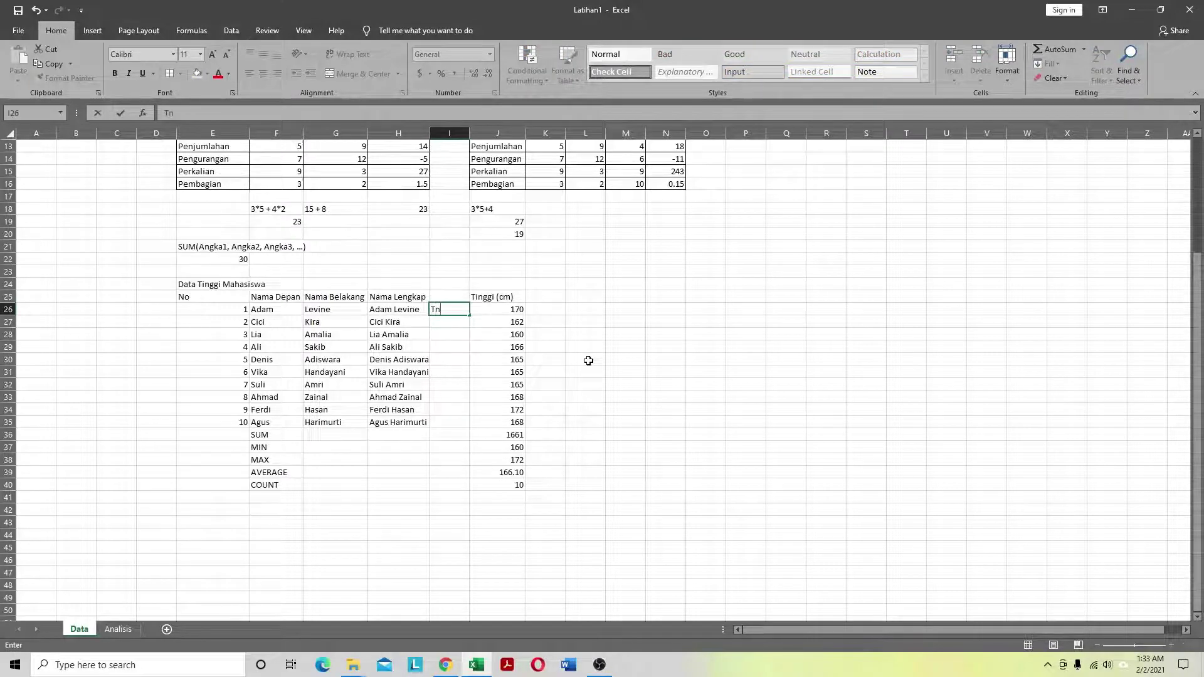
key(Up)
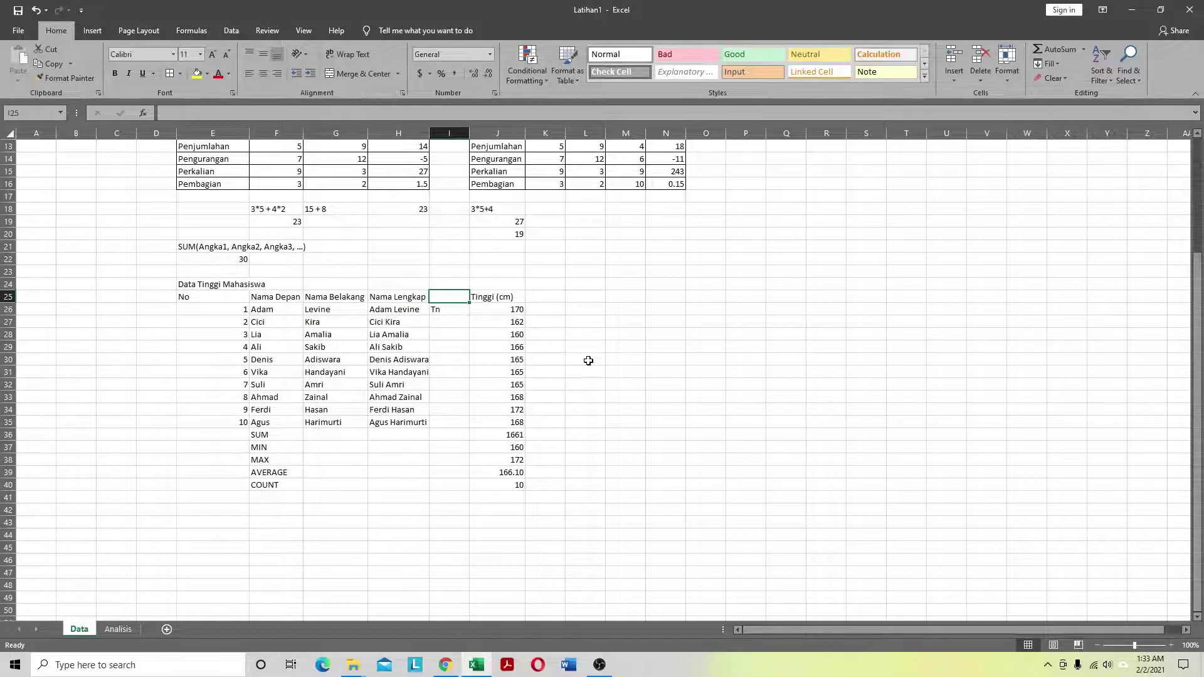
key(Down)
key(Down)
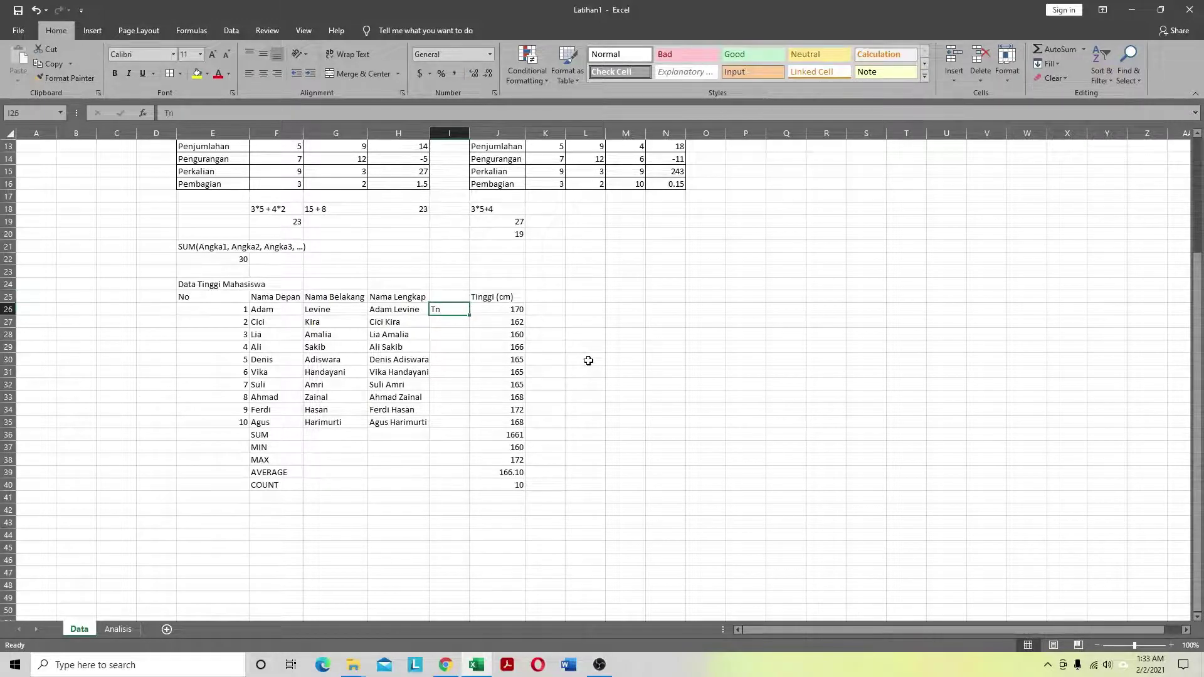
text(Ny)
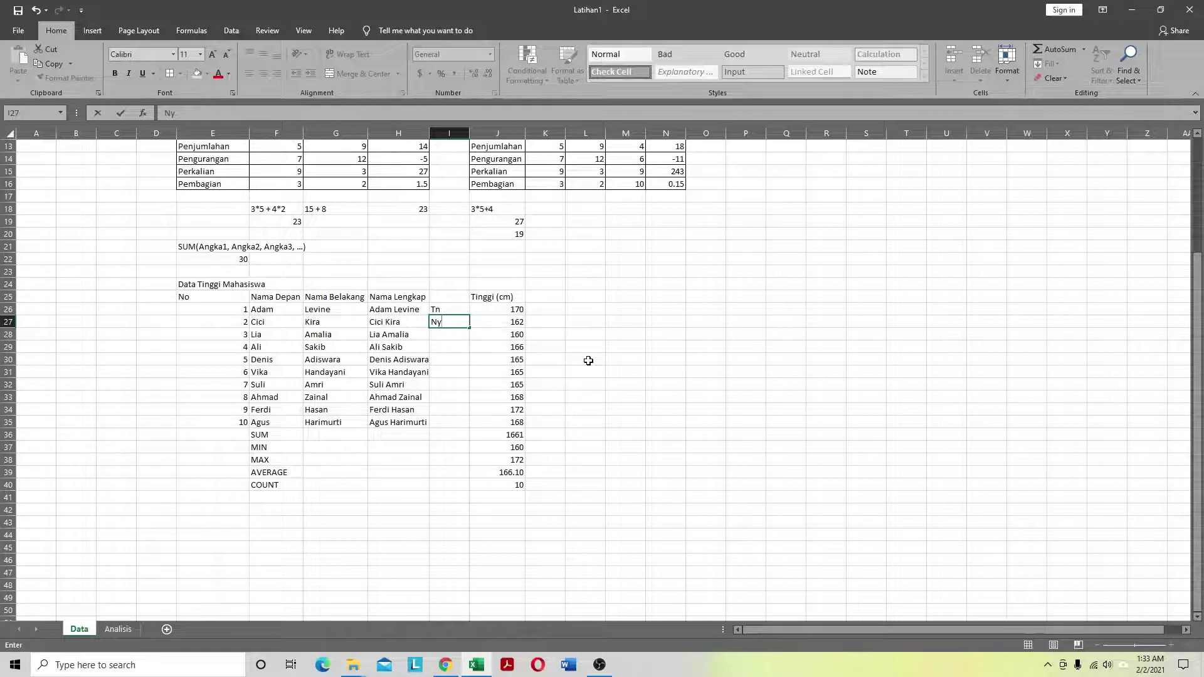
key(Return)
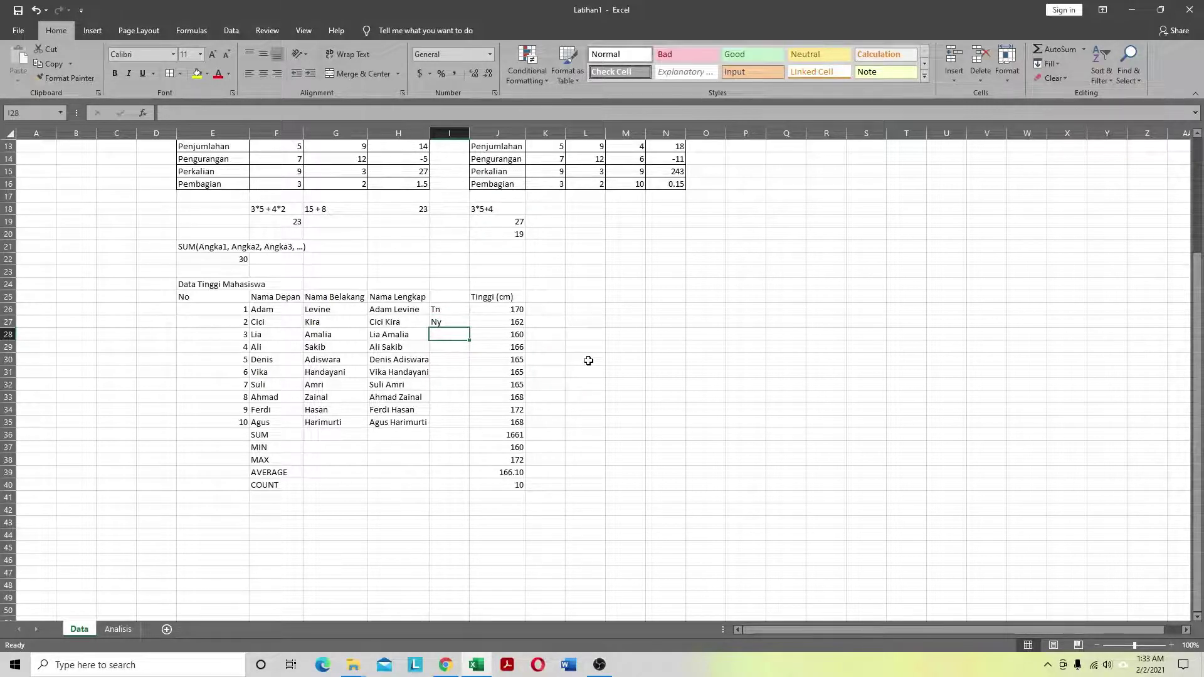
Step: Copy the Tn salutation from I26 into I29, I30 and I33:I35
key(Up)
key(Up)
key(ctrl+c)
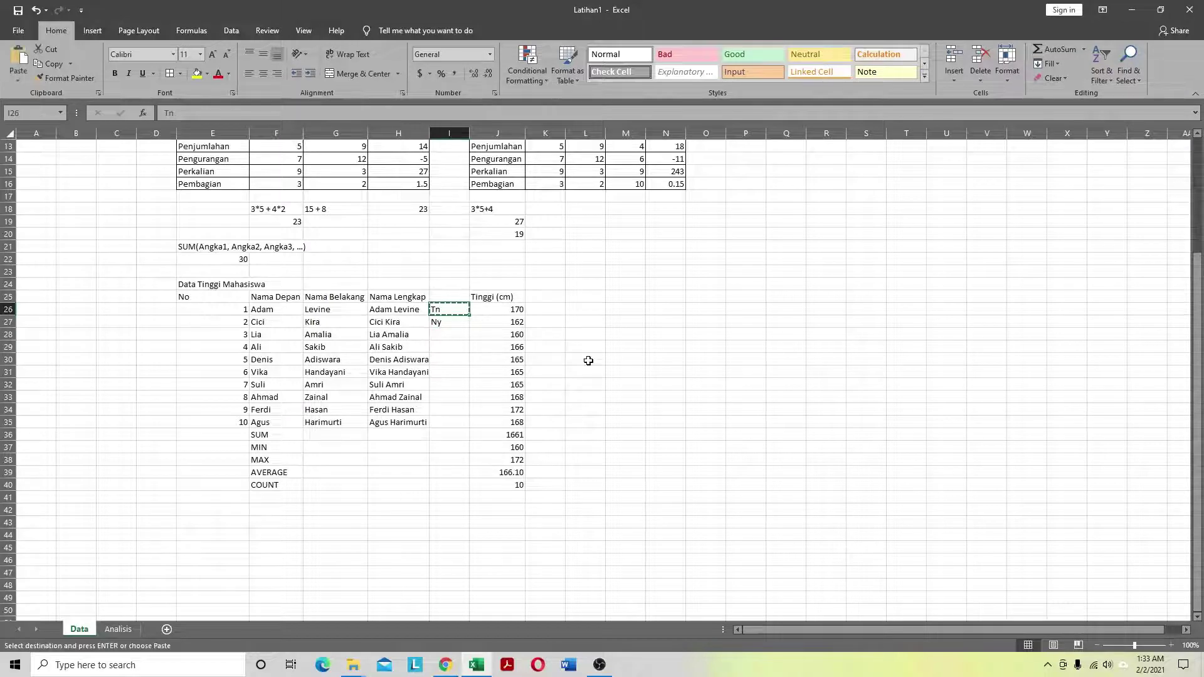
key(Down)
key(Down)
key(Down)
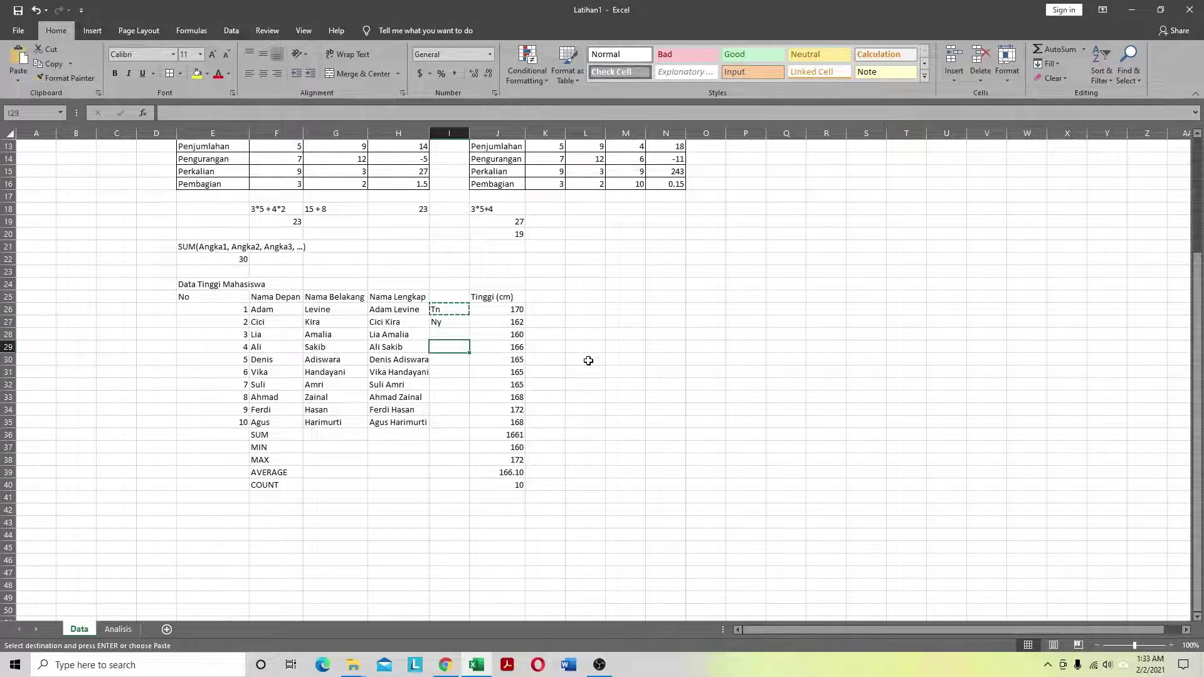
key(ctrl+v)
key(Down)
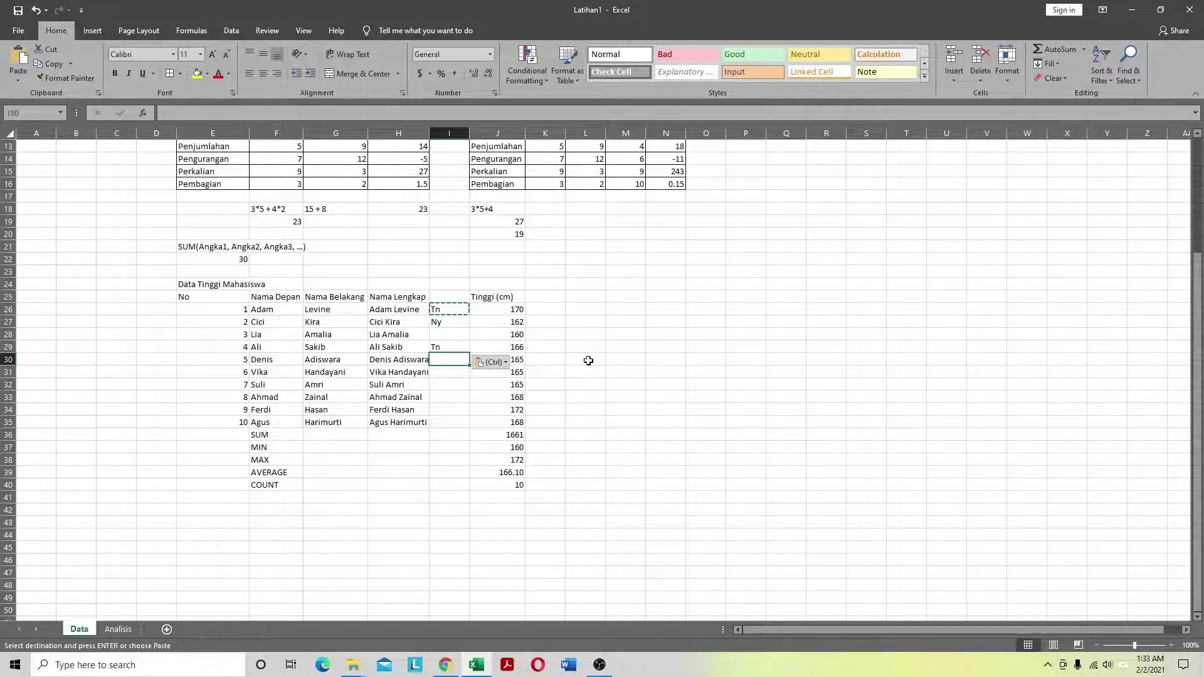
key(ctrl+v)
key(Down)
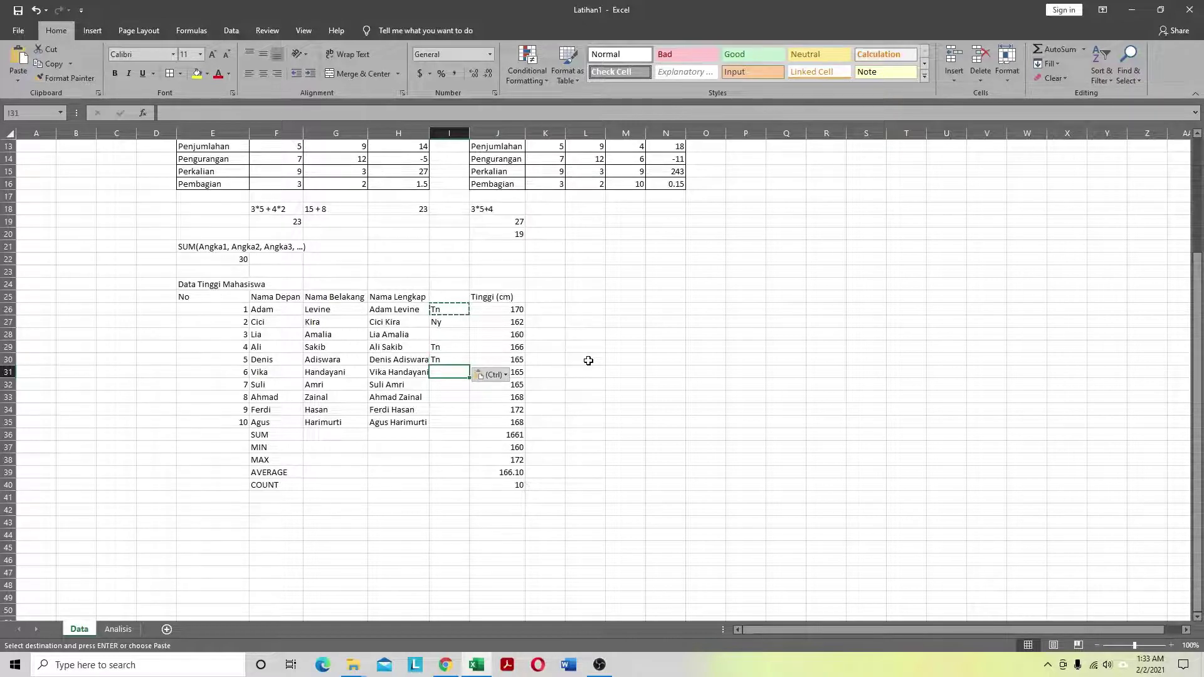
key(Down)
key(Down)
key(ctrl+v)
key(Down)
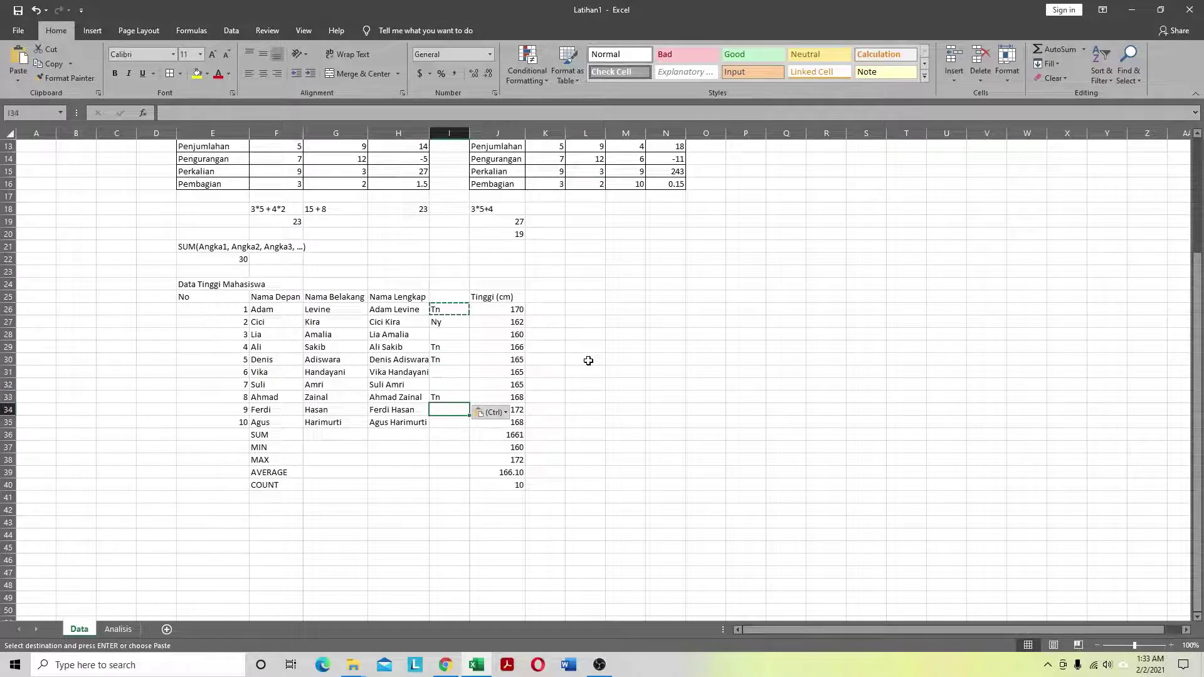
key(ctrl+v)
key(Down)
key(ctrl+v)
Step: Copy the Ny salutation from I27 into I28, I31 and I32, and end the copy mode
key(Up)
key(Up)
key(Up)
key(Up)
key(Up)
key(Up)
key(Up)
key(Up)
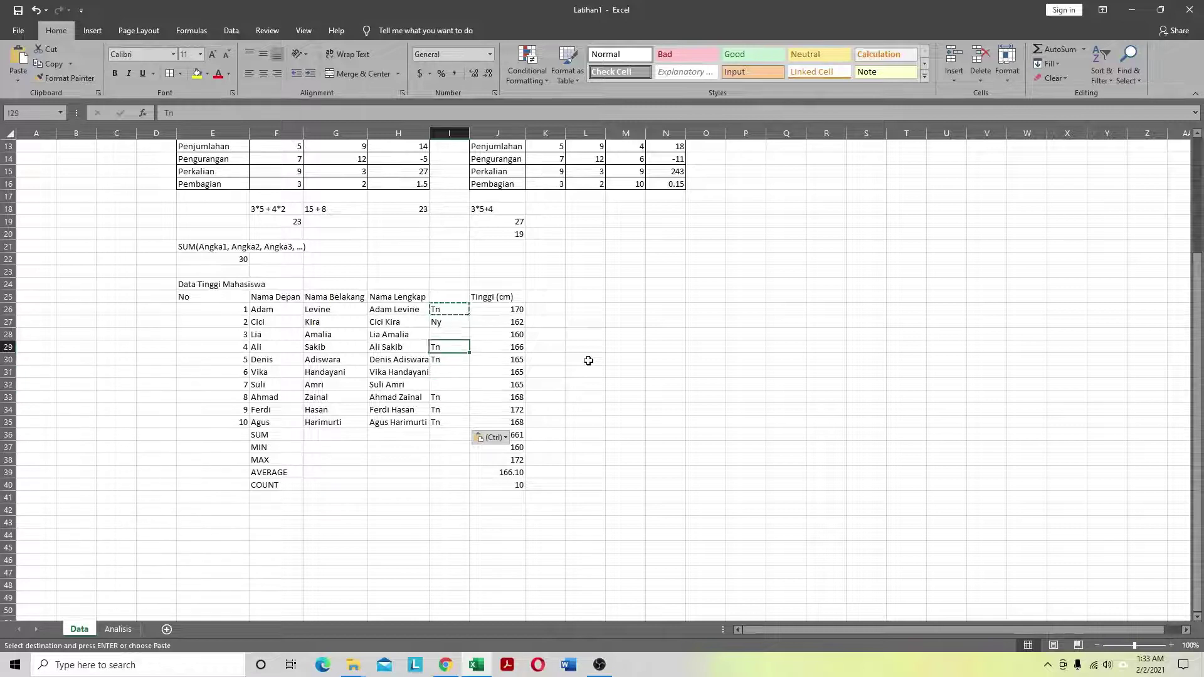
key(ctrl+c)
key(Down)
key(ctrl+v)
key(Down)
key(Down)
key(Down)
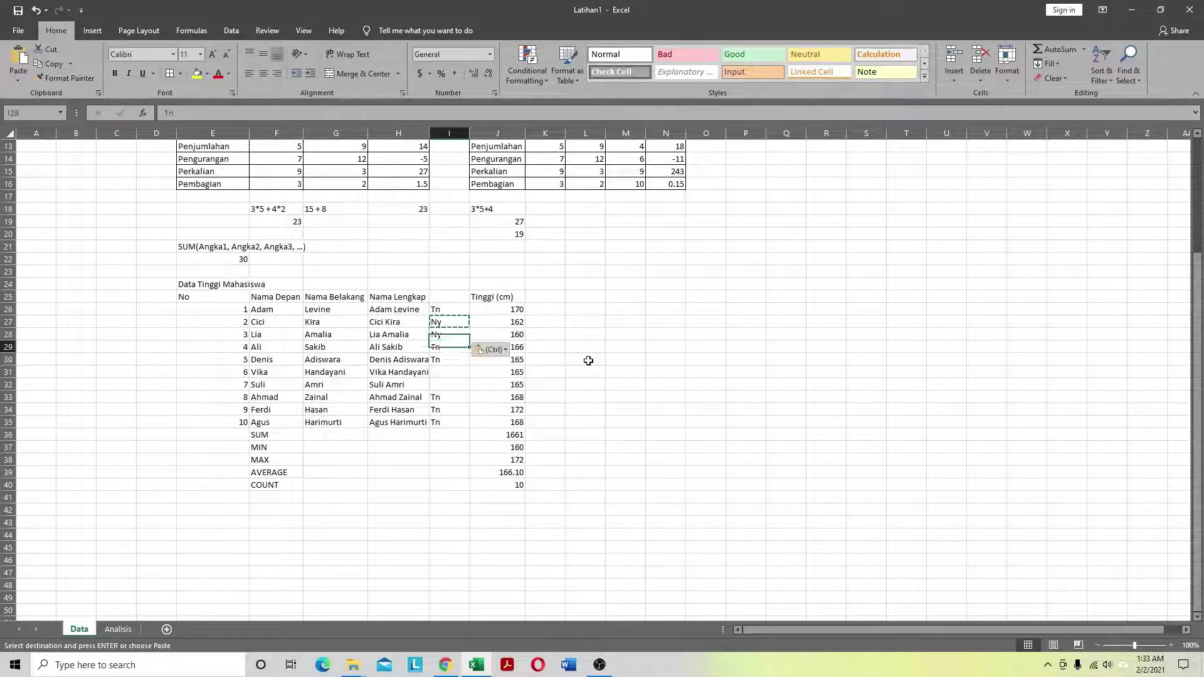
key(ctrl+v)
key(Down)
key(ctrl+v)
key(Down)
key(Down)
key(Down)
key(Down)
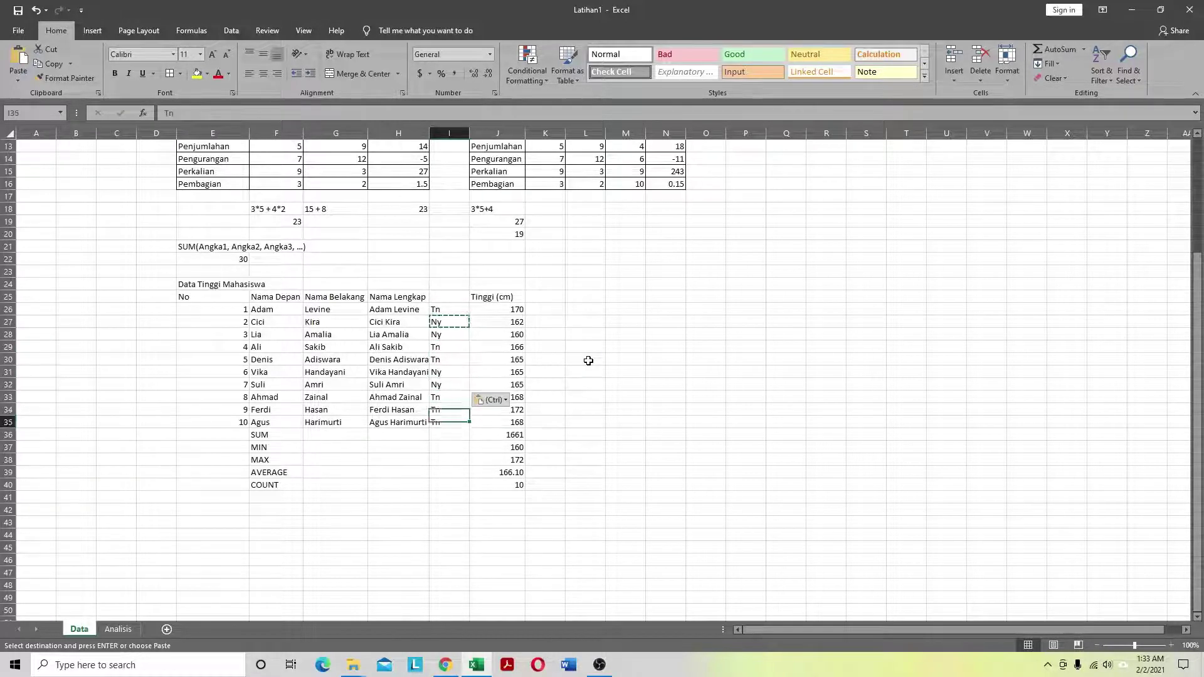
key(Escape)
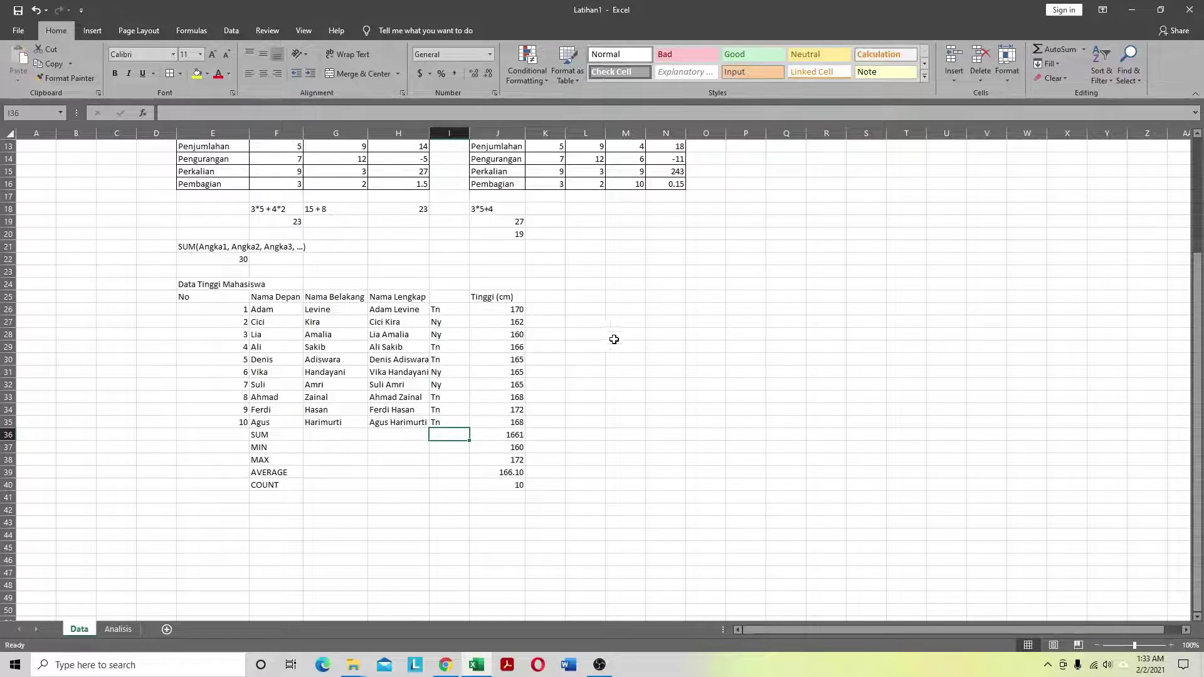
Step: Enter Salutation as the column heading in I25
click(447, 296)
text(Sa)
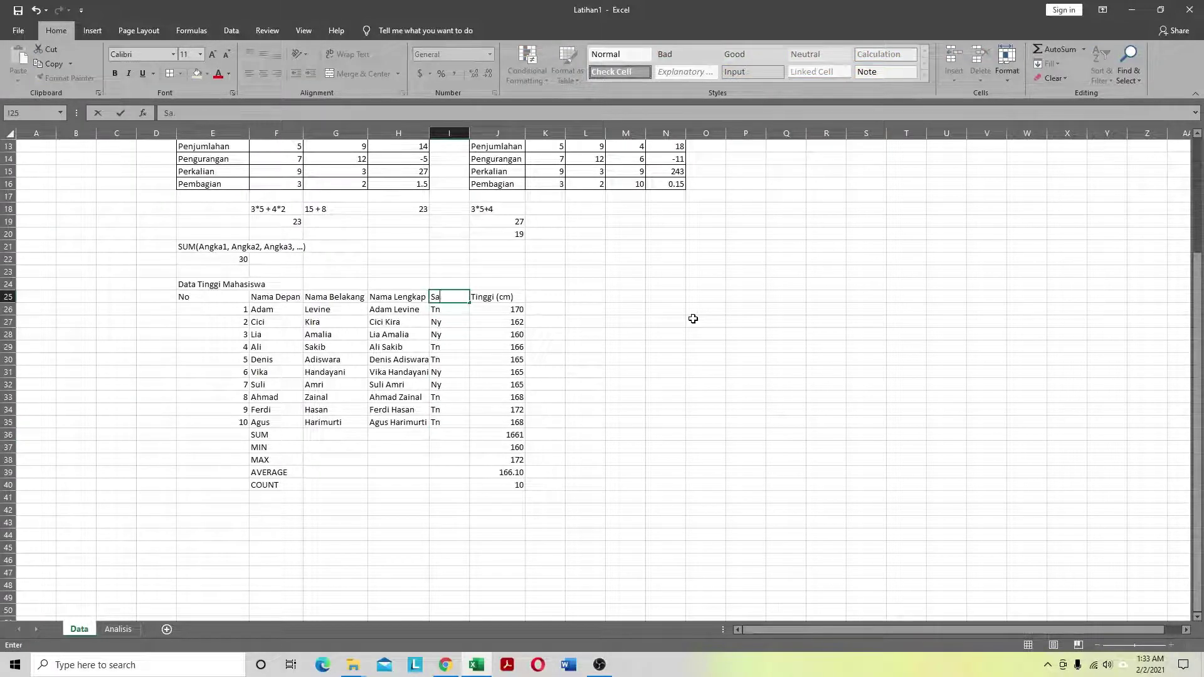
text(lutation)
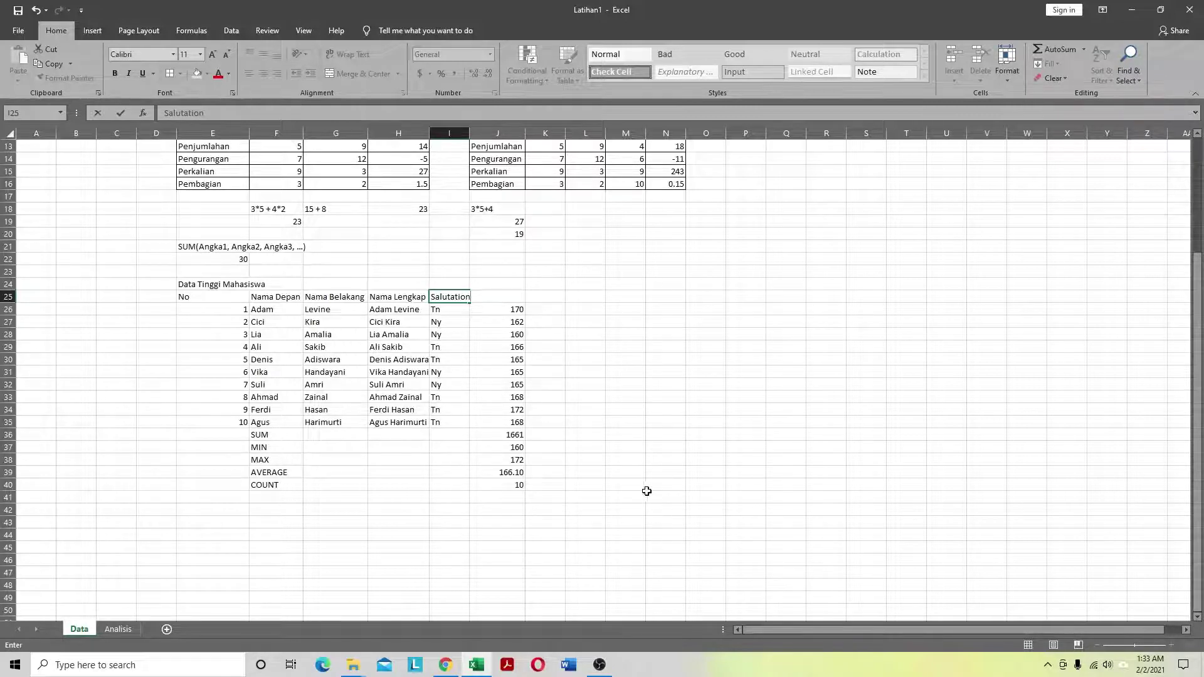
click(764, 669)
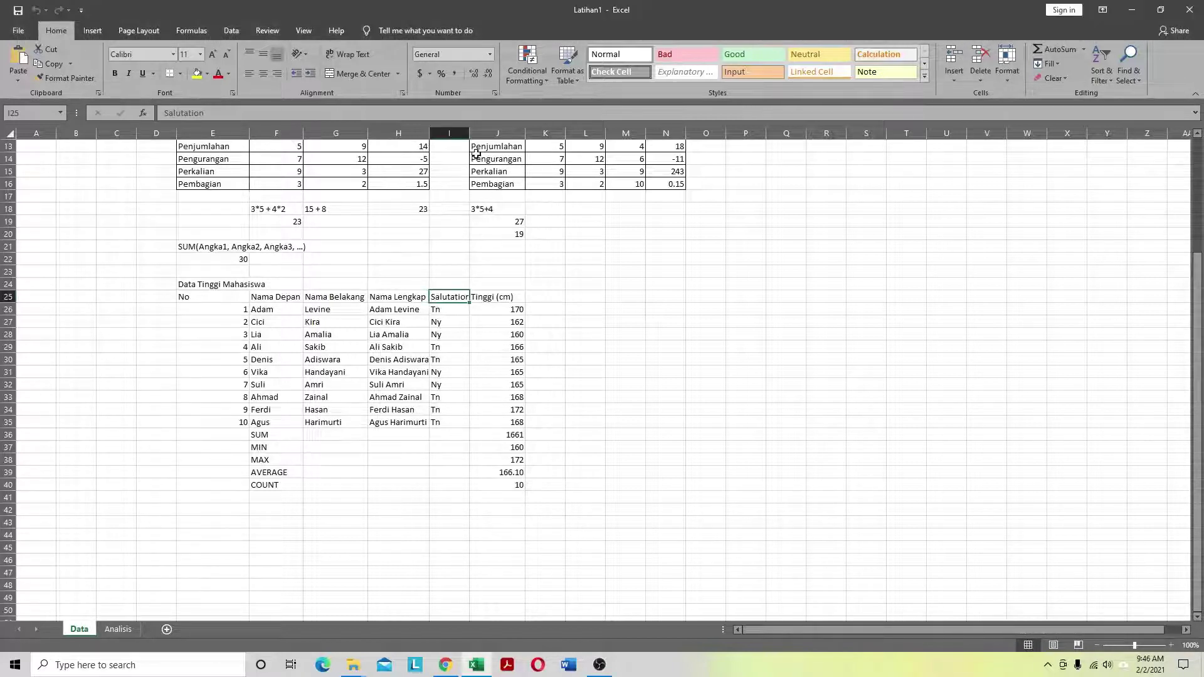
Step: Autofit the width of column I and set its heading in I25 to Sapaan
double_click(470, 128)
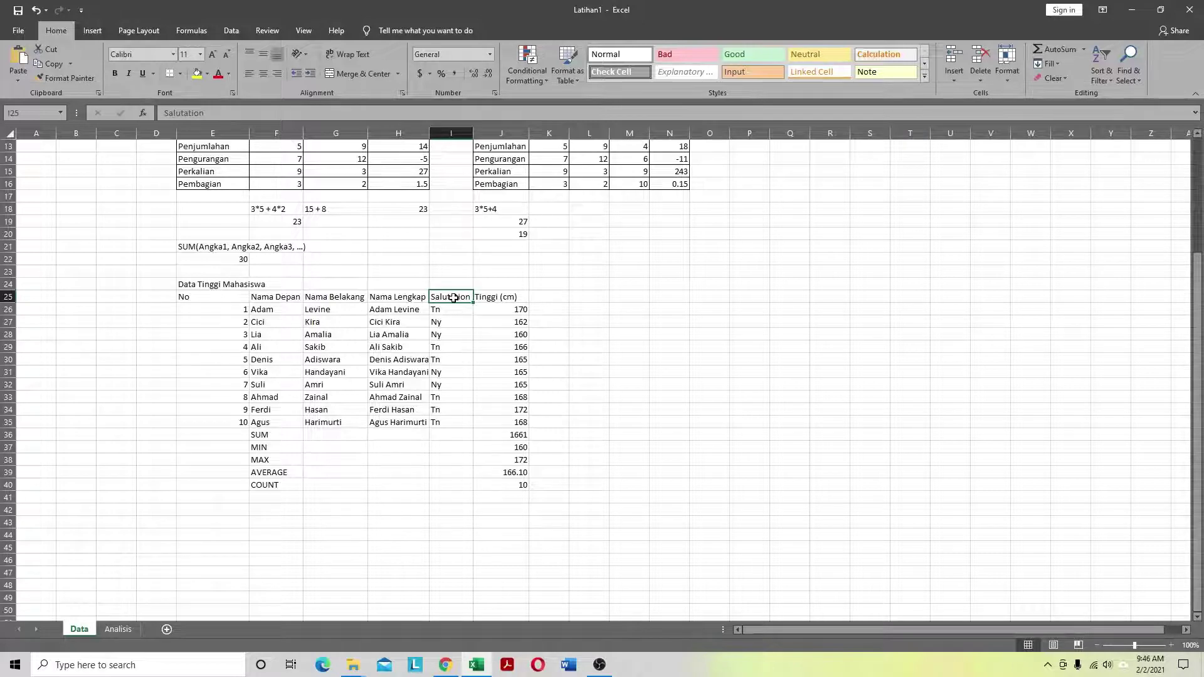
text(S)
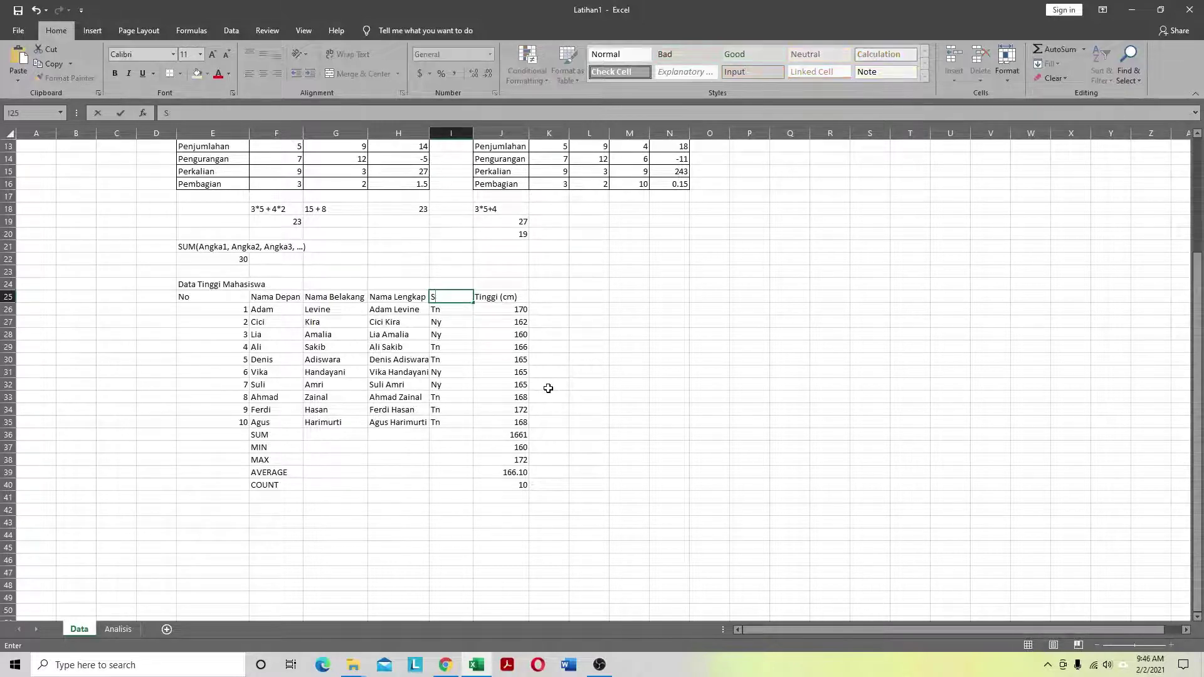
text(apaan)
key(Return)
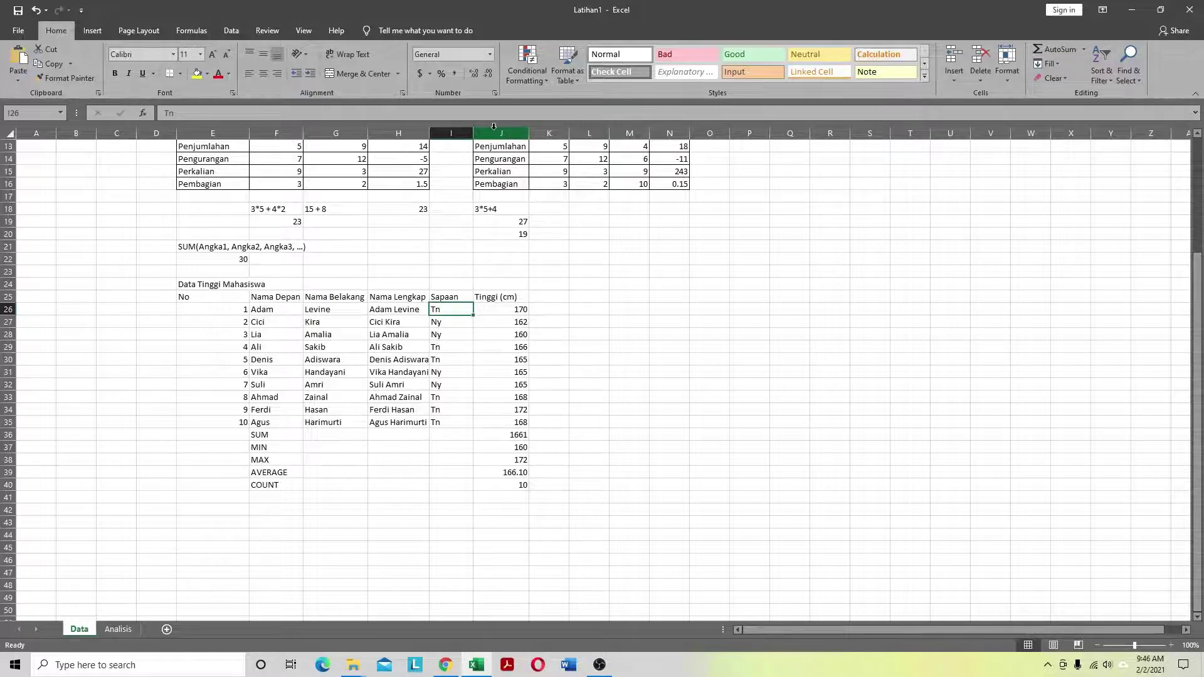
Step: Insert an empty column J between the Sapaan and Tinggi (cm) columns
right_click(518, 129)
key(Escape)
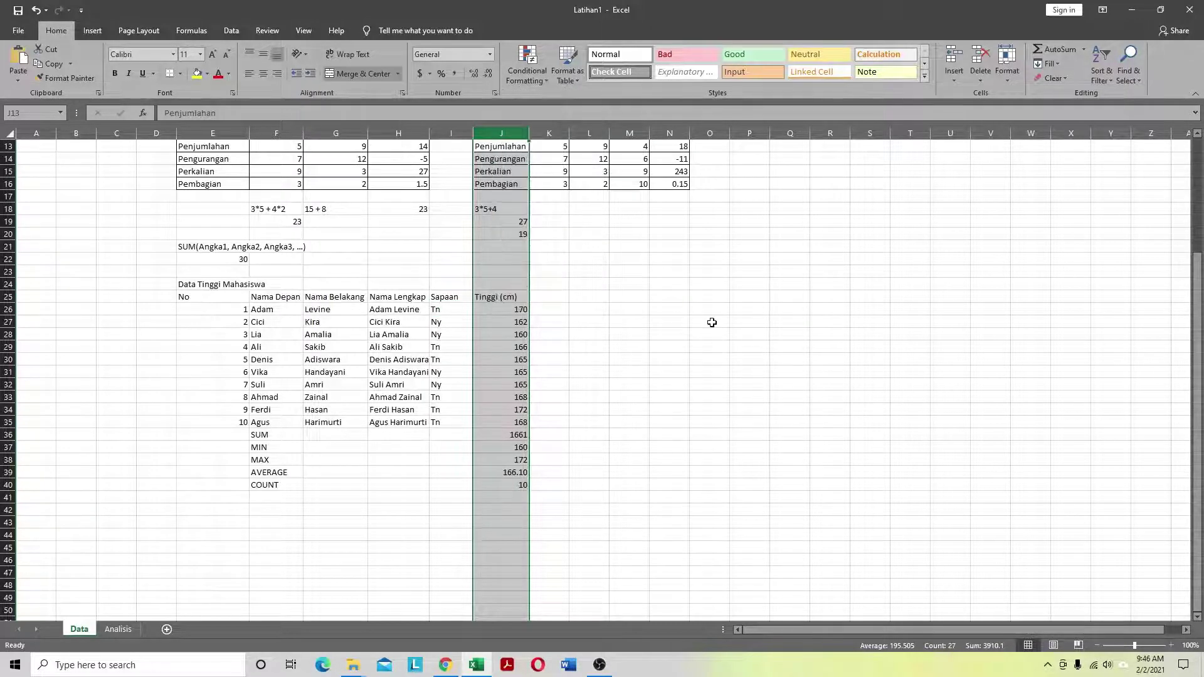
right_click(512, 131)
click(548, 218)
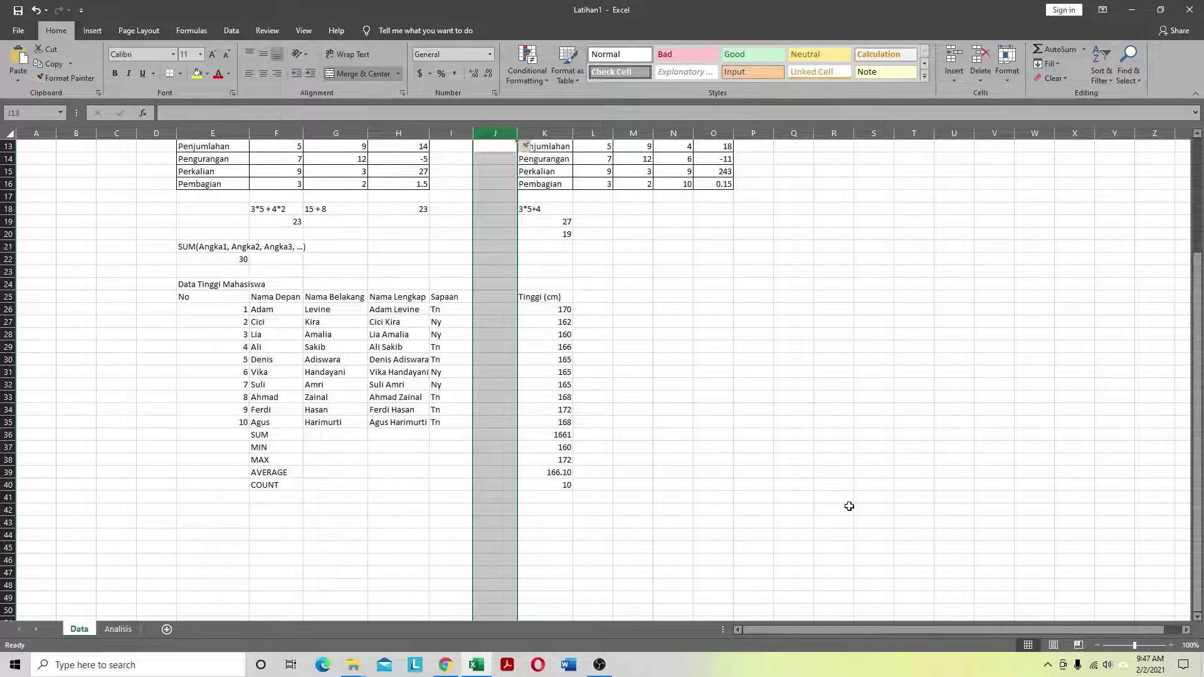
click(993, 670)
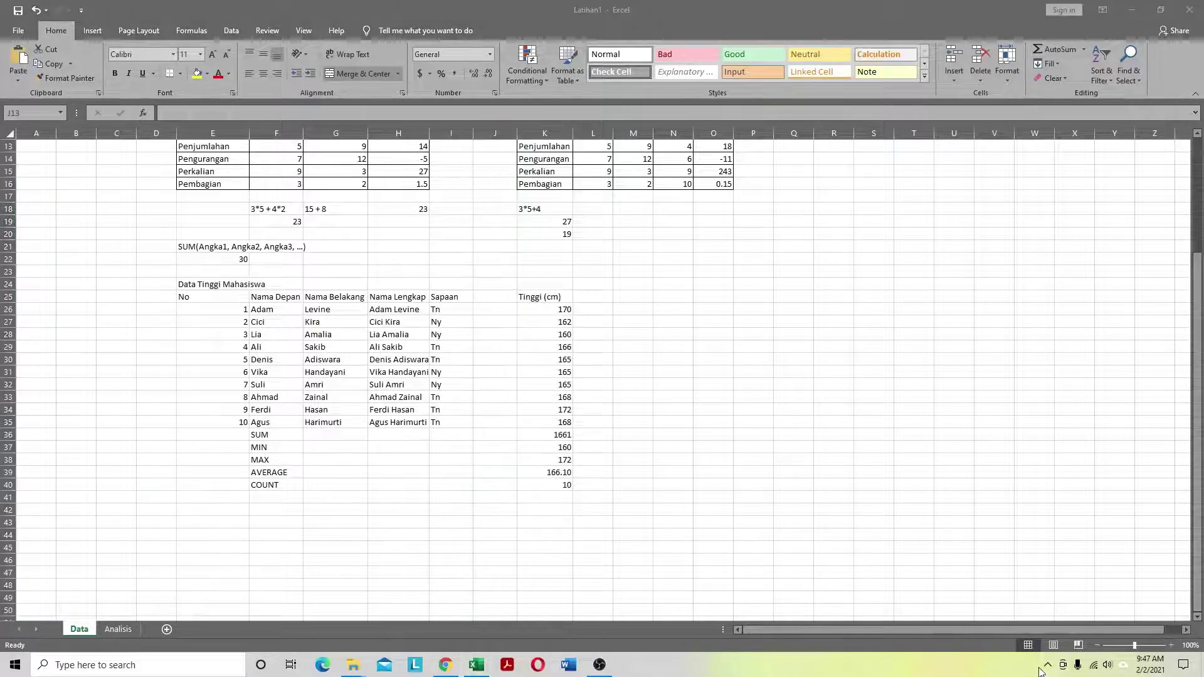
click(1047, 667)
click(996, 670)
Step: Enter Panggilan as the heading of the new column in J25
click(492, 304)
click(489, 298)
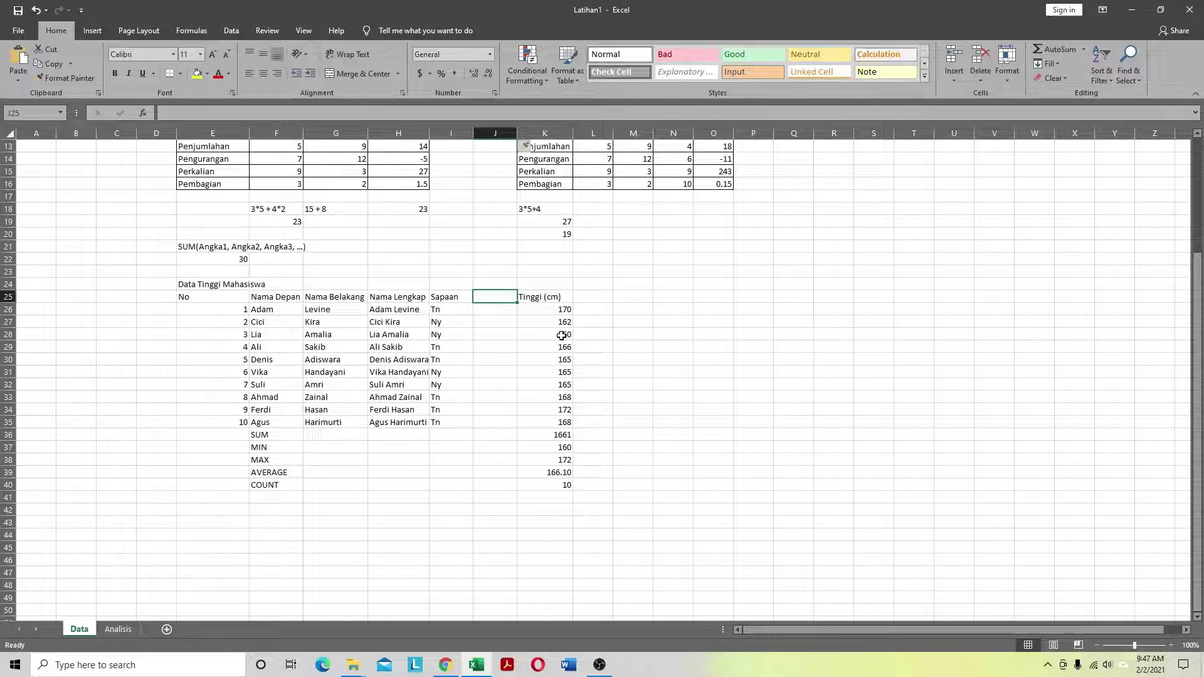
text(Nama)
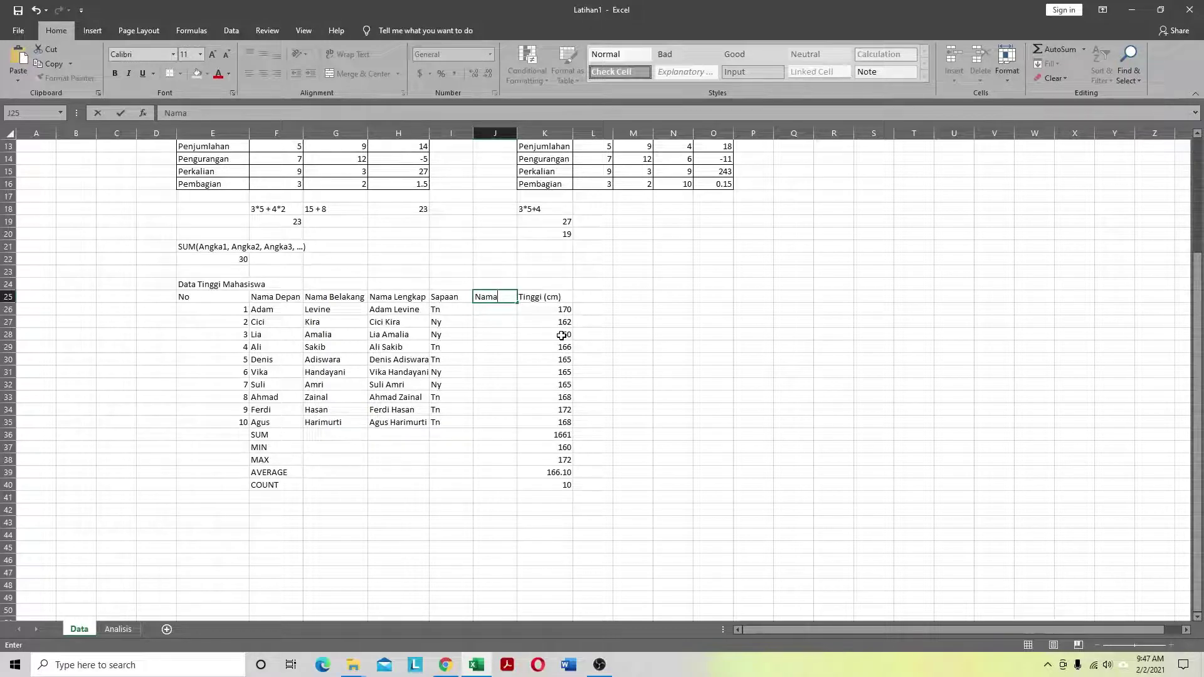
key(BackSpace)
key(BackSpace)
key(BackSpace)
key(BackSpace)
text(Panggilan)
key(Return)
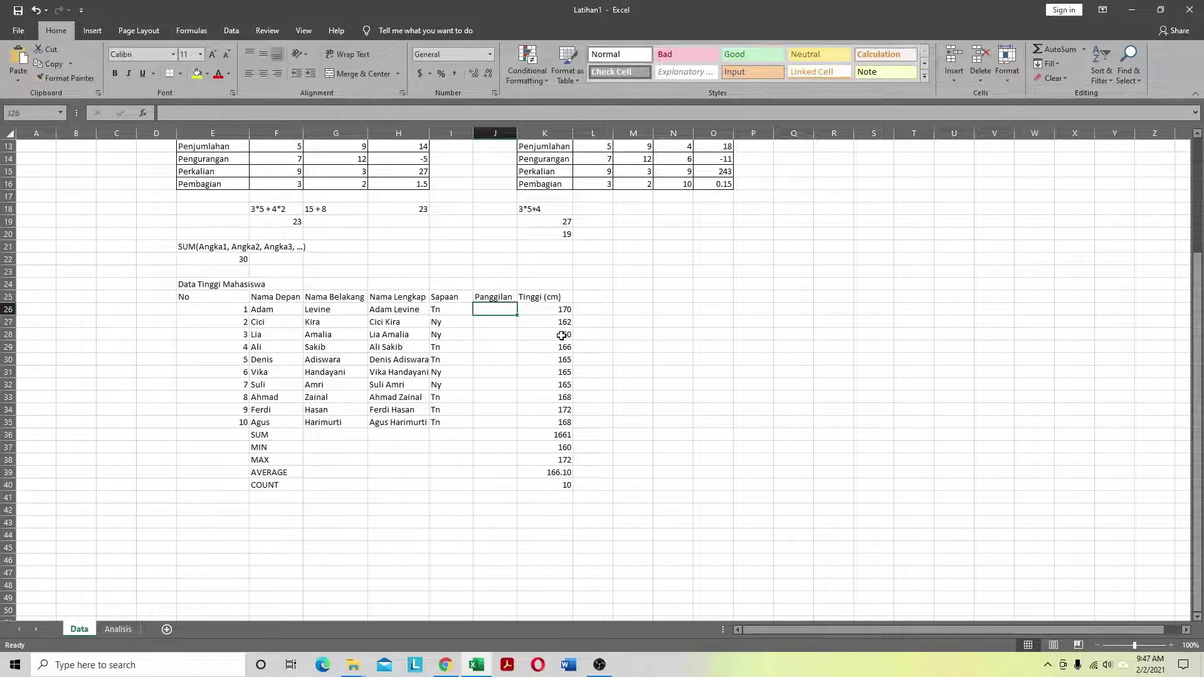
Step: Join the salutation and full name in J26 with the formula =CONCATENATE(I26, " ", H26)
text(=)
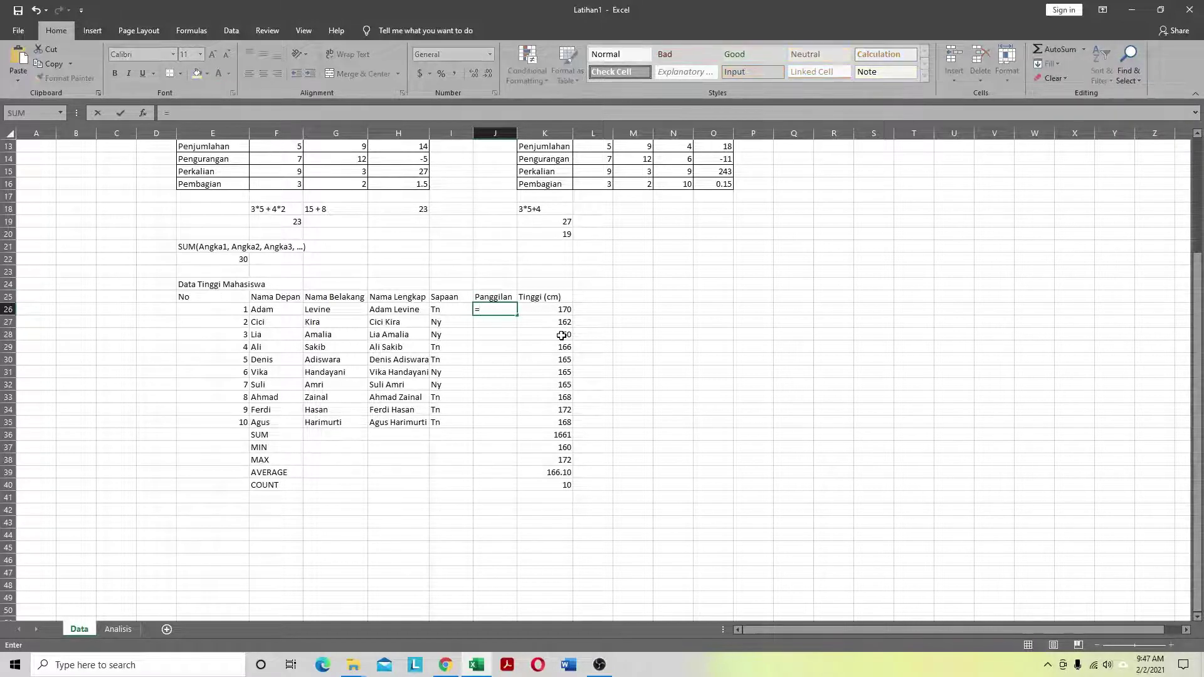
text(cona)
key(BackSpace)
text(ca)
key(Tab)
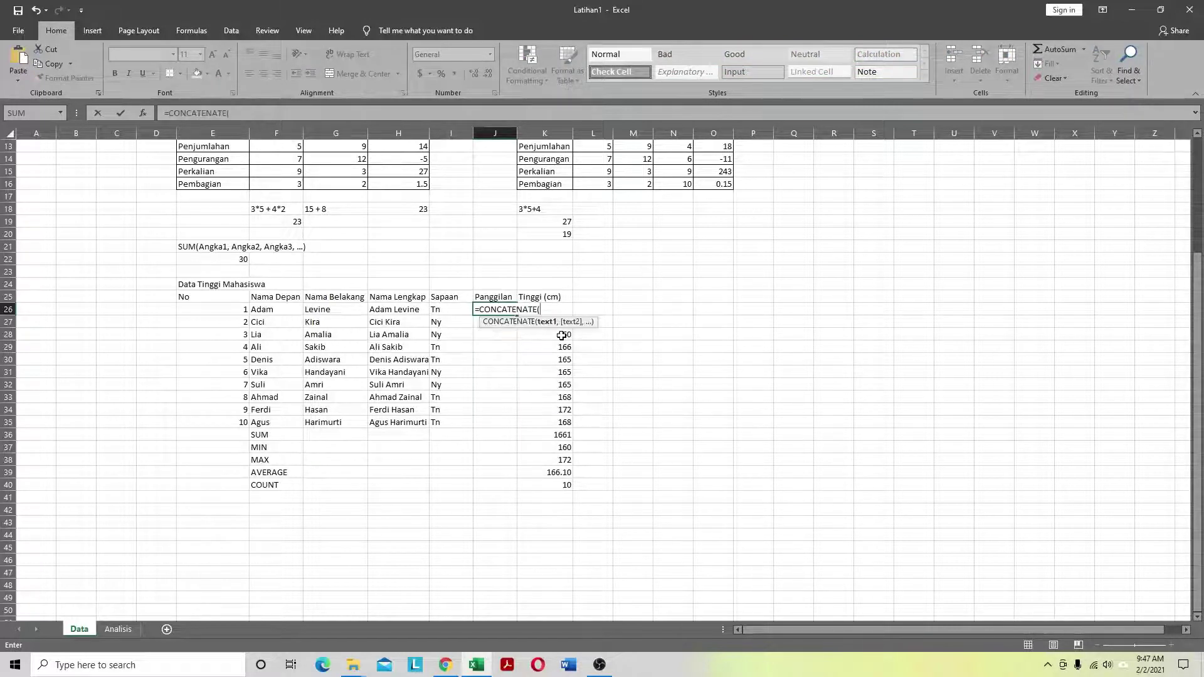
click(441, 309)
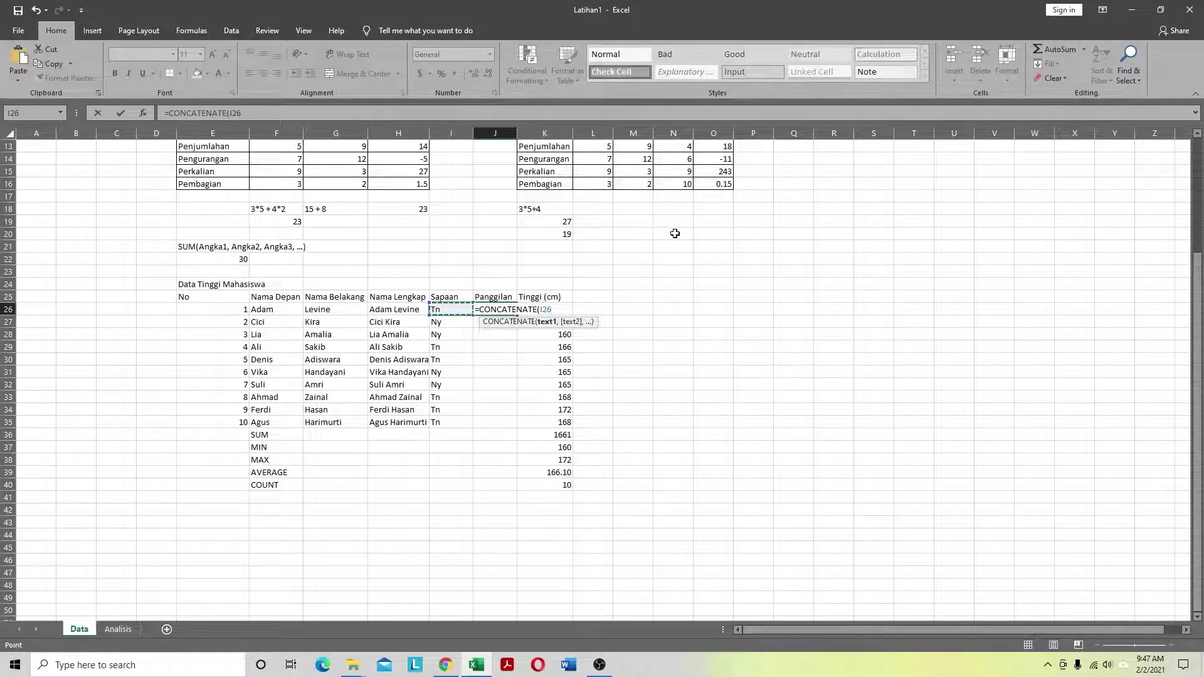
text(,)
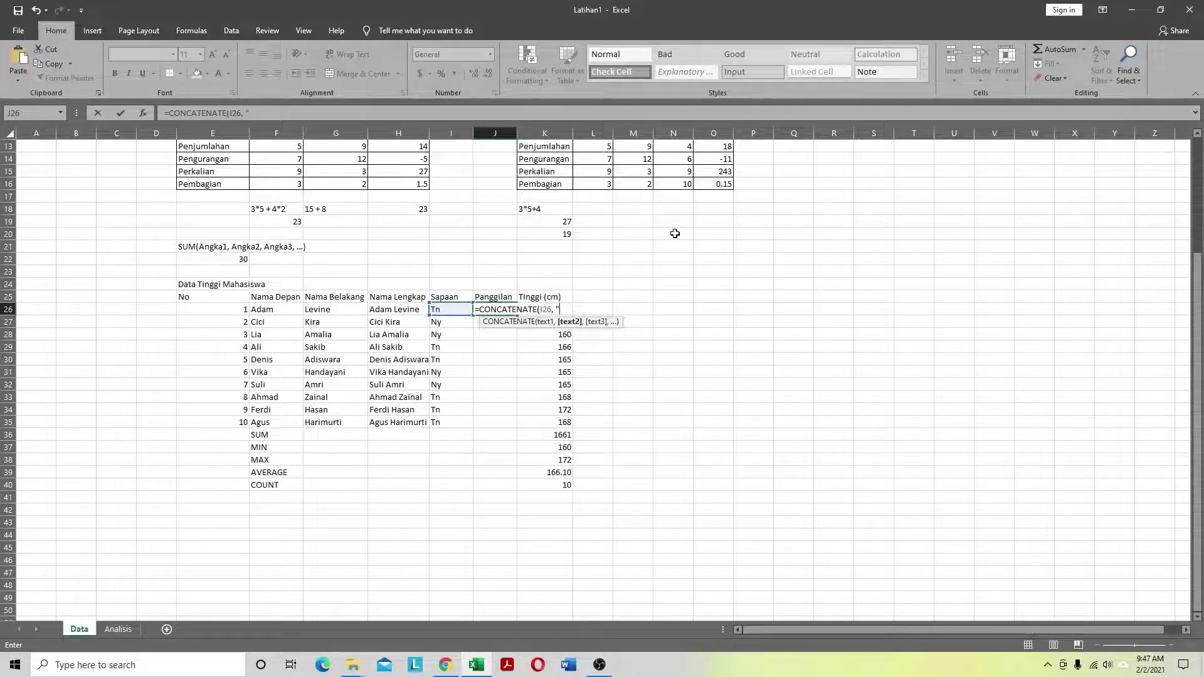
text( " ",)
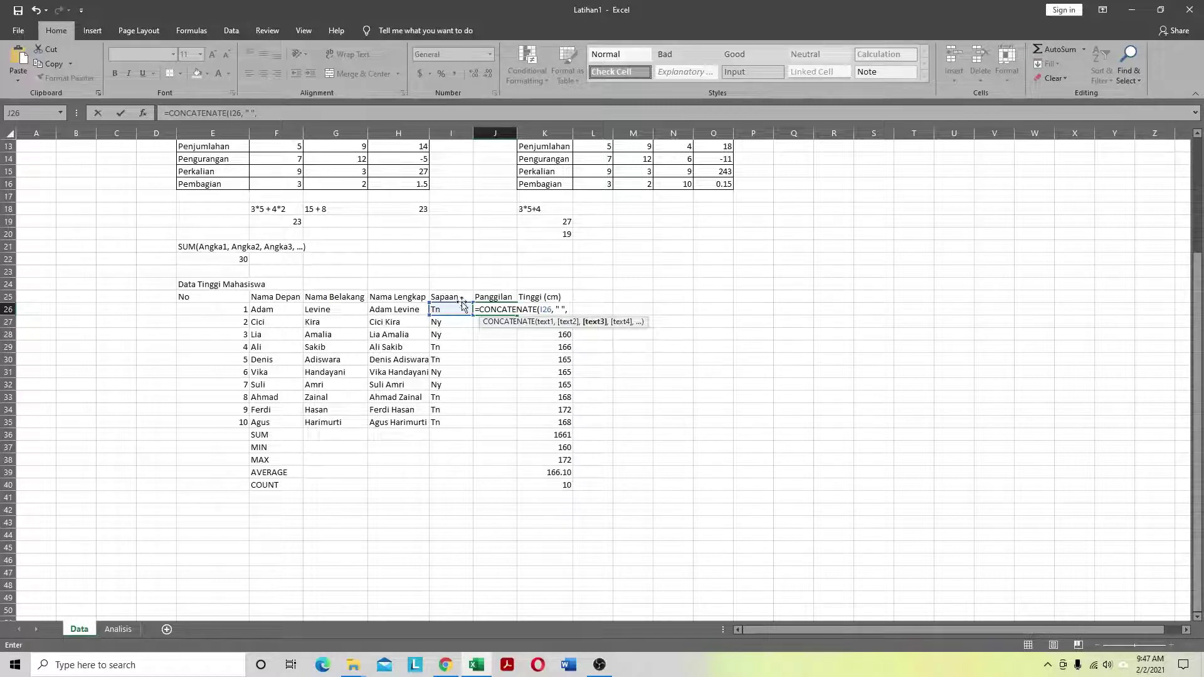
click(382, 310)
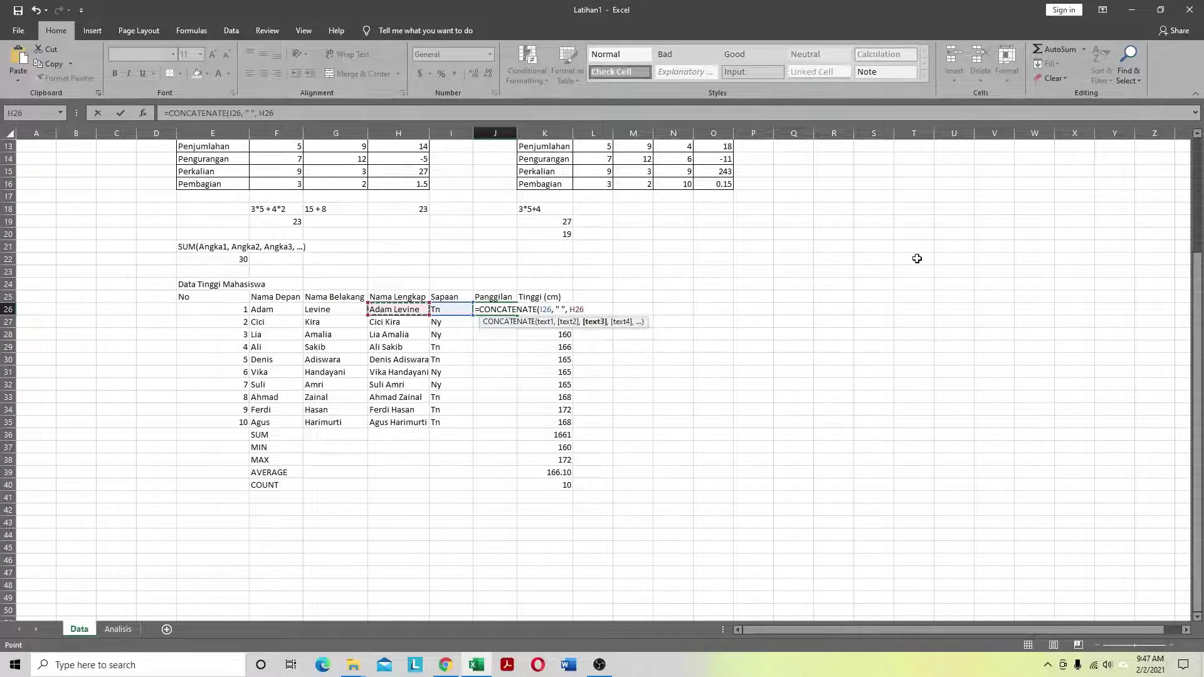
text())
key(Return)
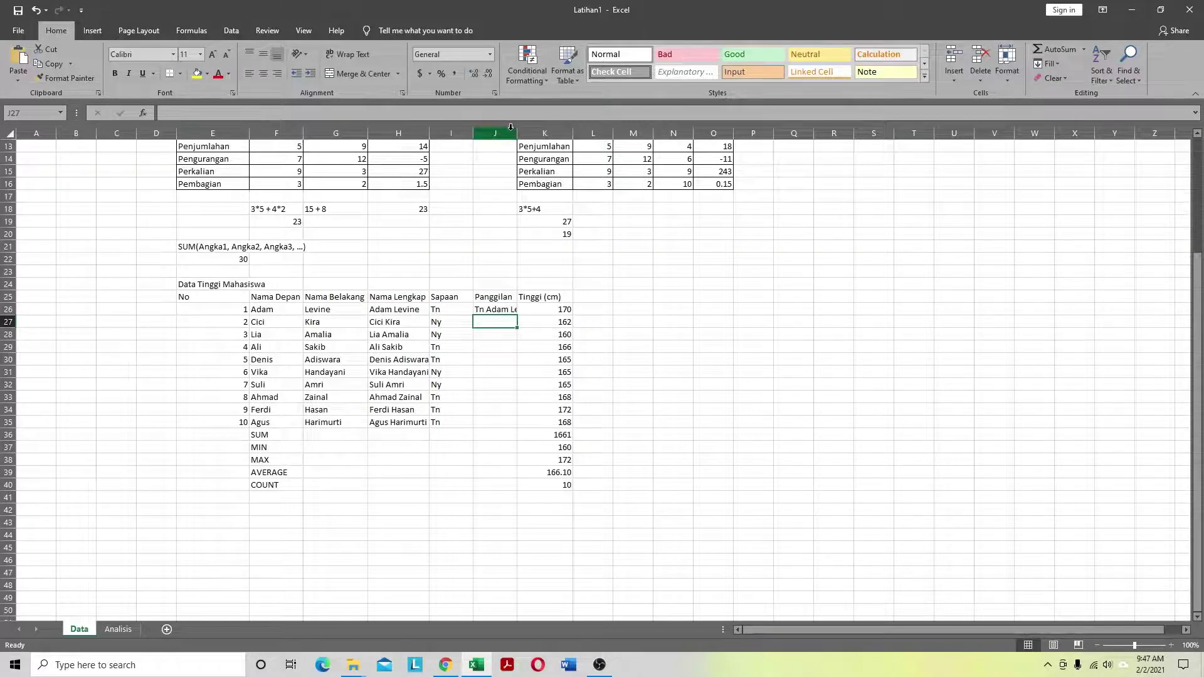
Step: Fill the Panggilan formula from J26 down to J35 and autofit the width of column J
drag(517, 131, 539, 131)
click(518, 309)
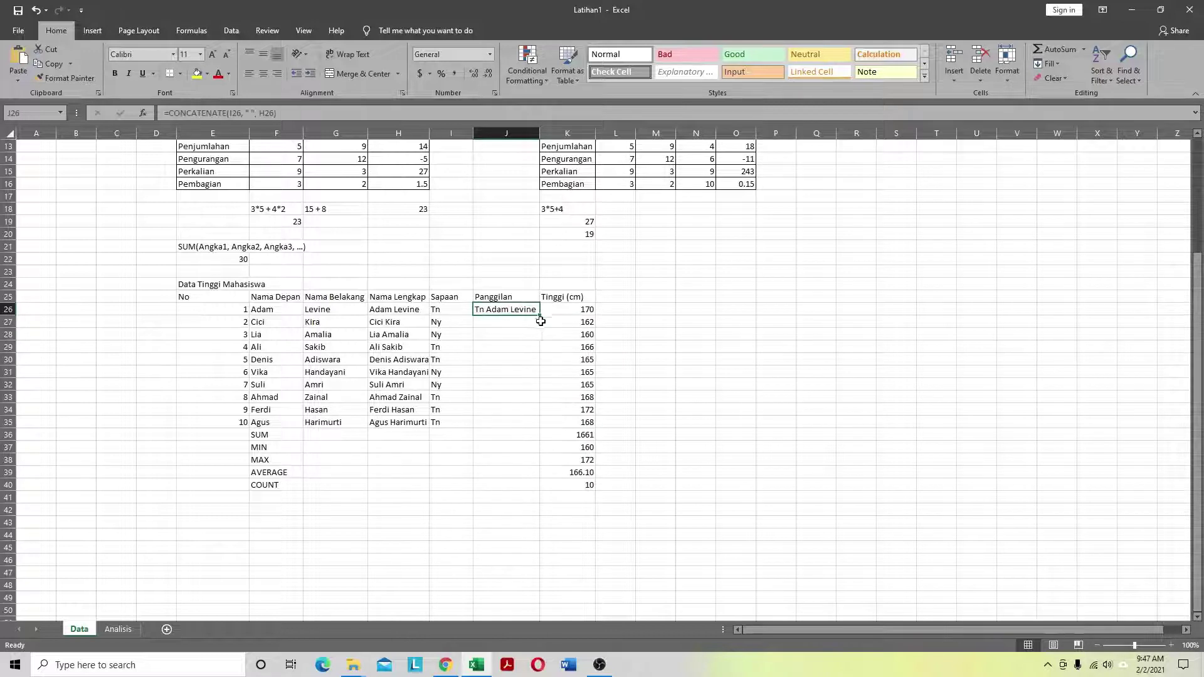
drag(542, 315, 549, 429)
click(494, 463)
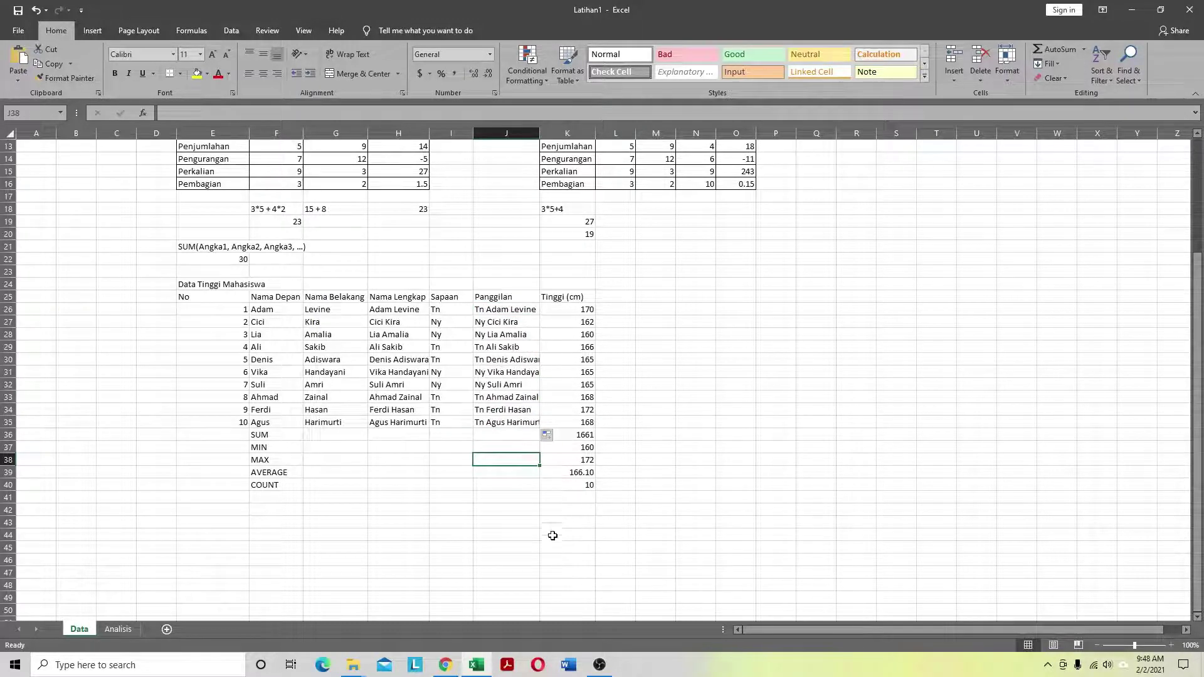
double_click(539, 130)
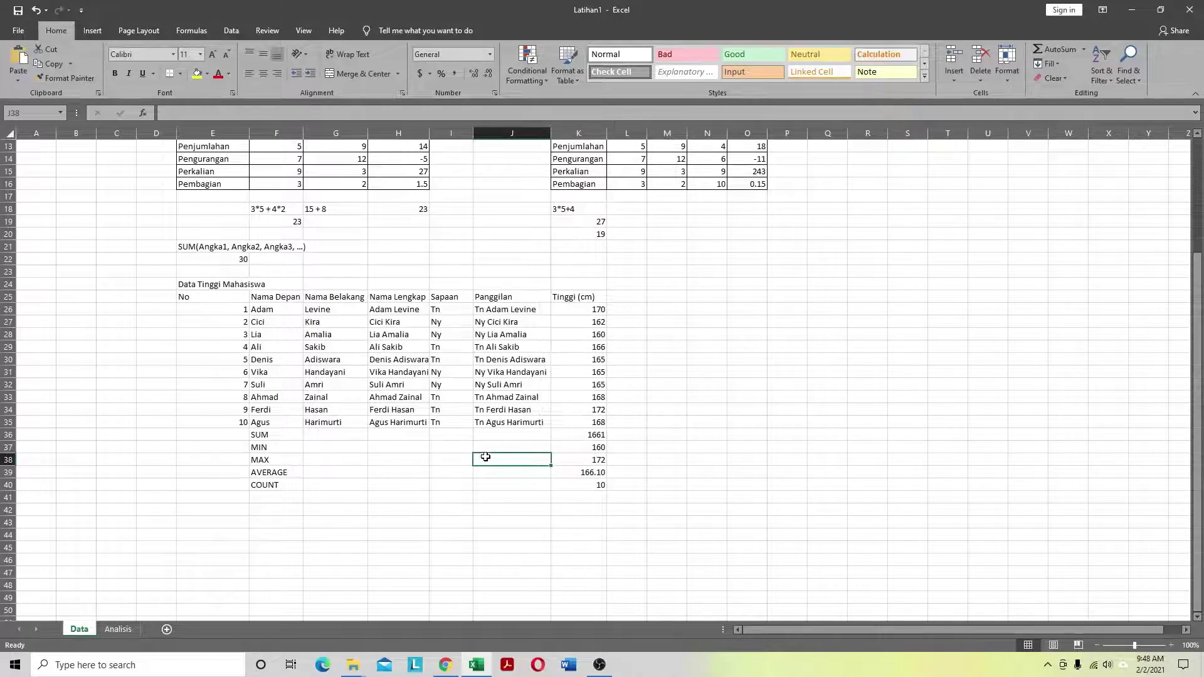
click(640, 384)
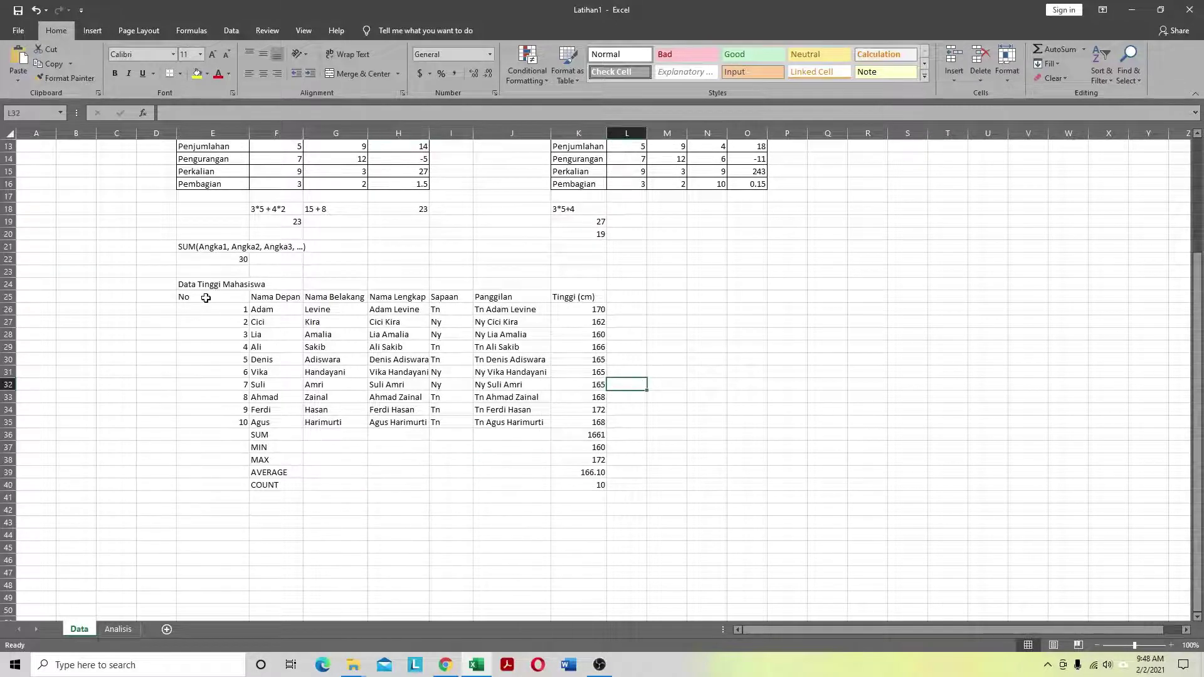
Step: Apply all borders to the student height table in E25:K40
drag(202, 298, 604, 489)
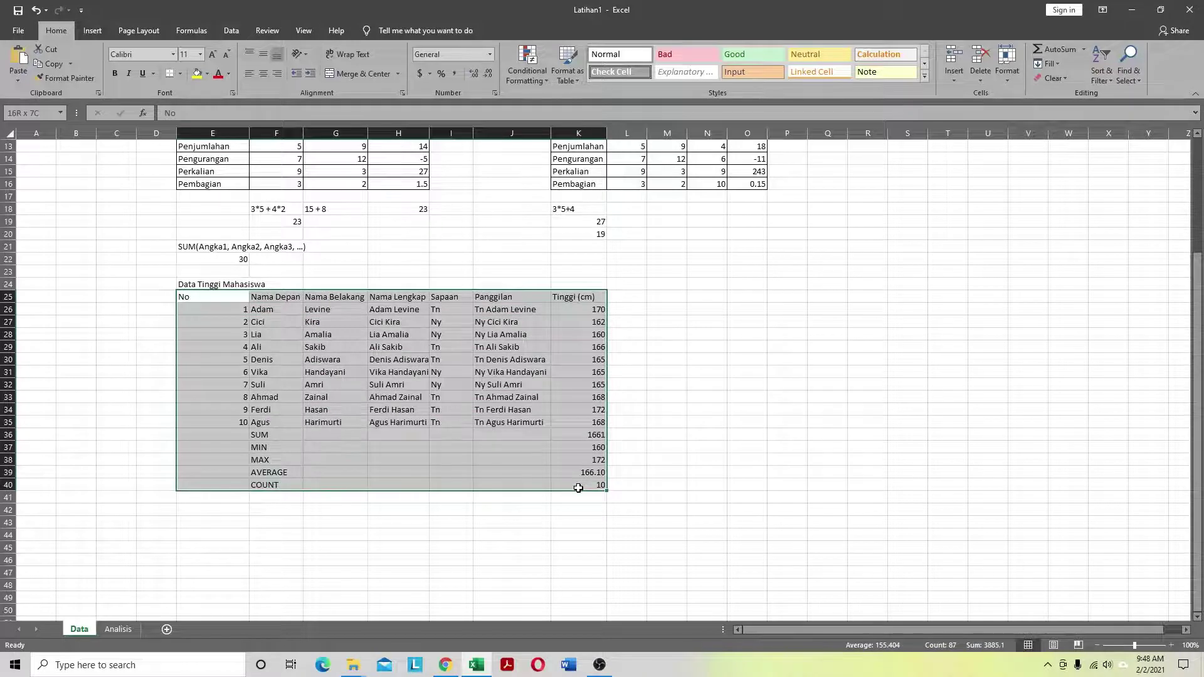
click(180, 74)
click(215, 182)
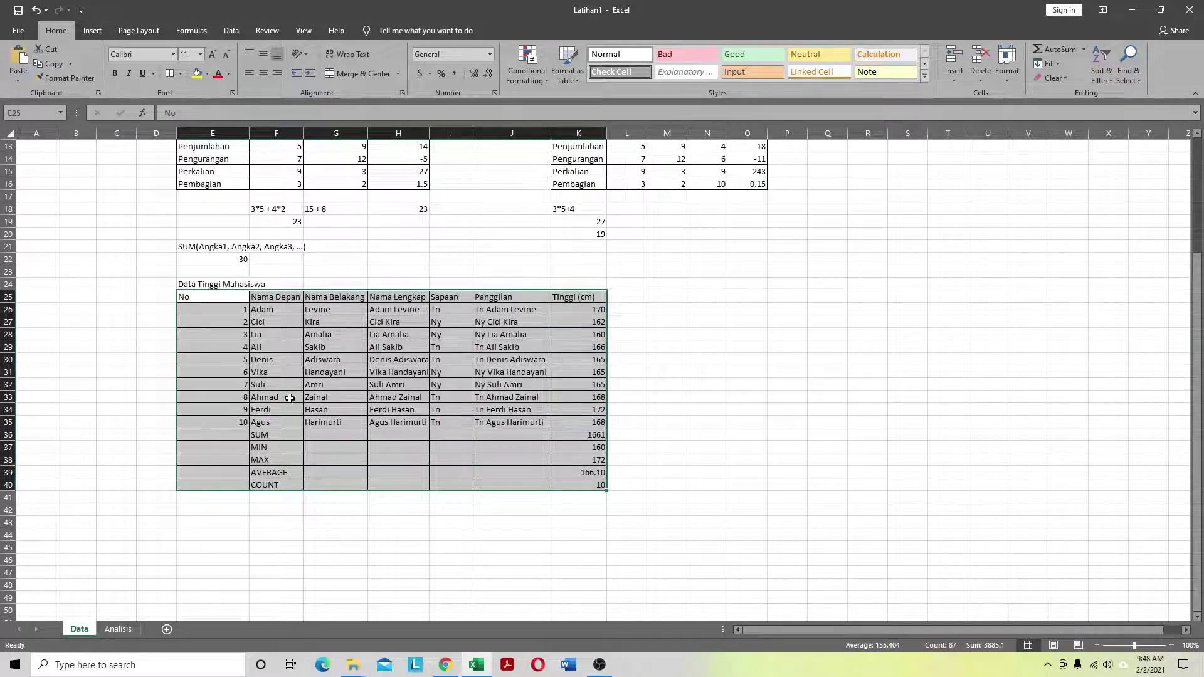
click(203, 345)
Step: Fill the table's header cells E25:K25 with light grey
drag(207, 293, 567, 295)
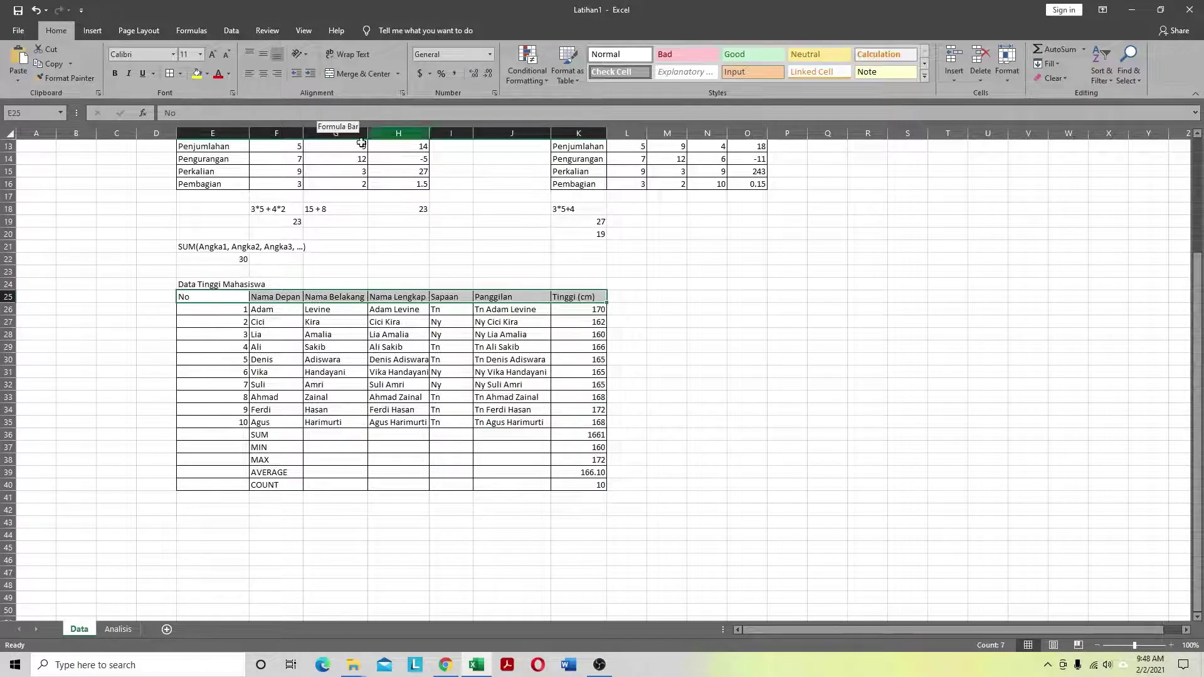
click(205, 75)
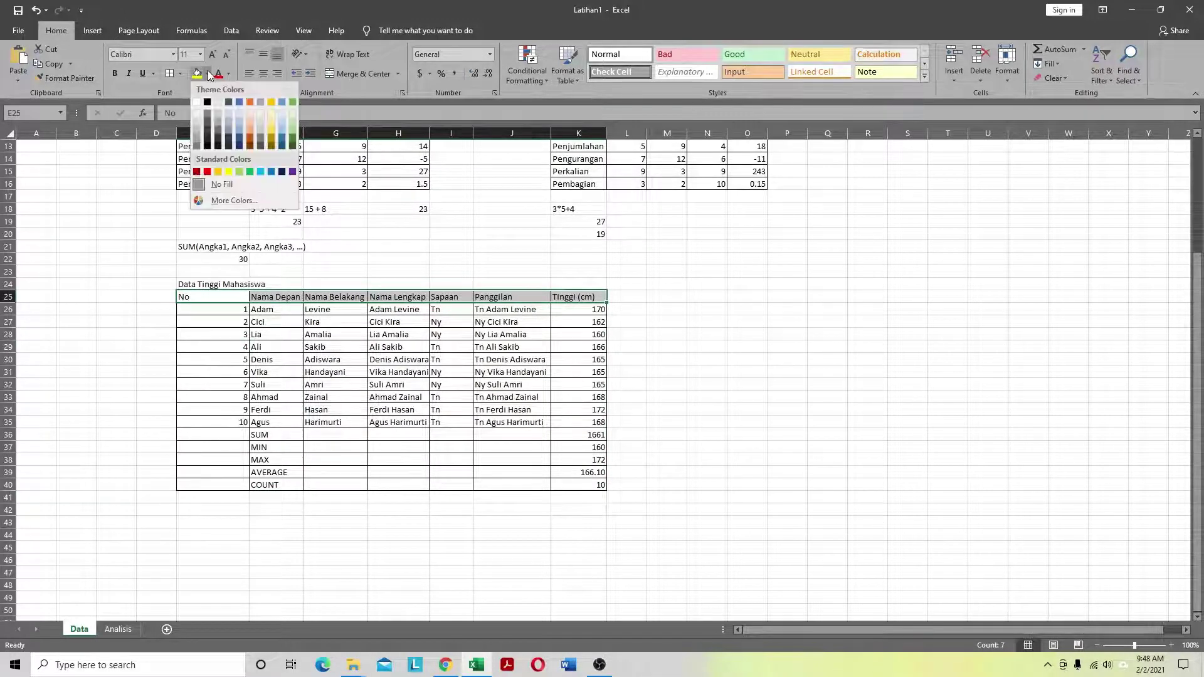
click(262, 120)
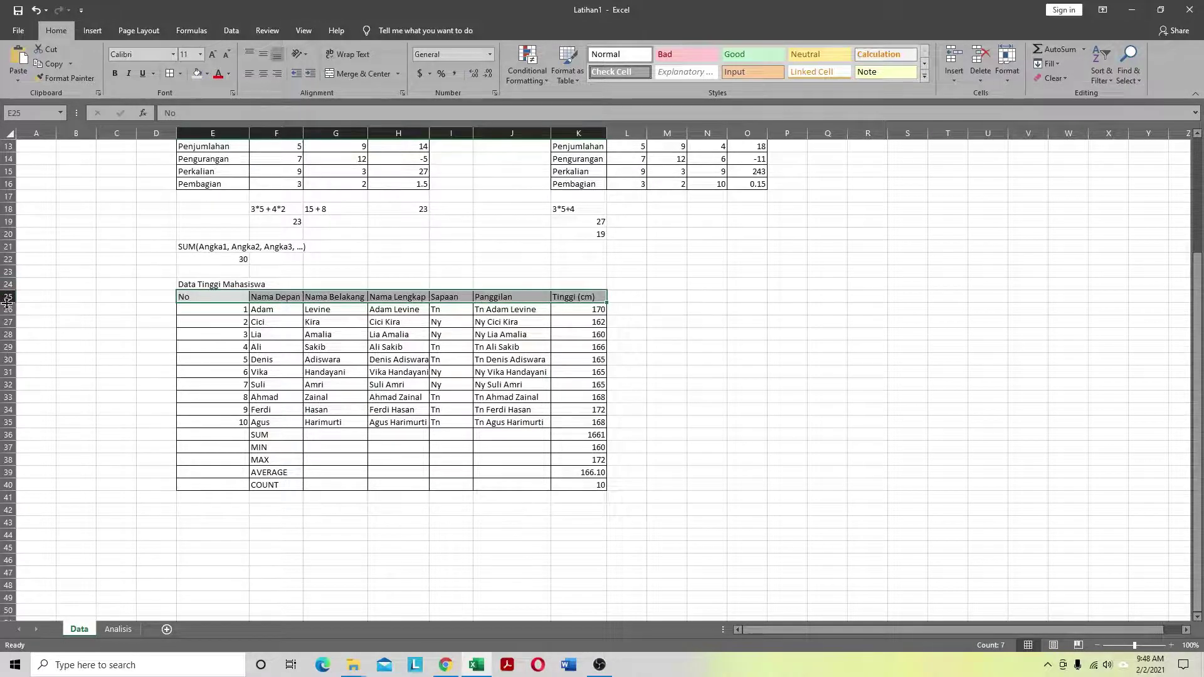
Step: Make header row 25 about twice as tall and centre its headings both vertically and horizontally
drag(5, 303, 8, 315)
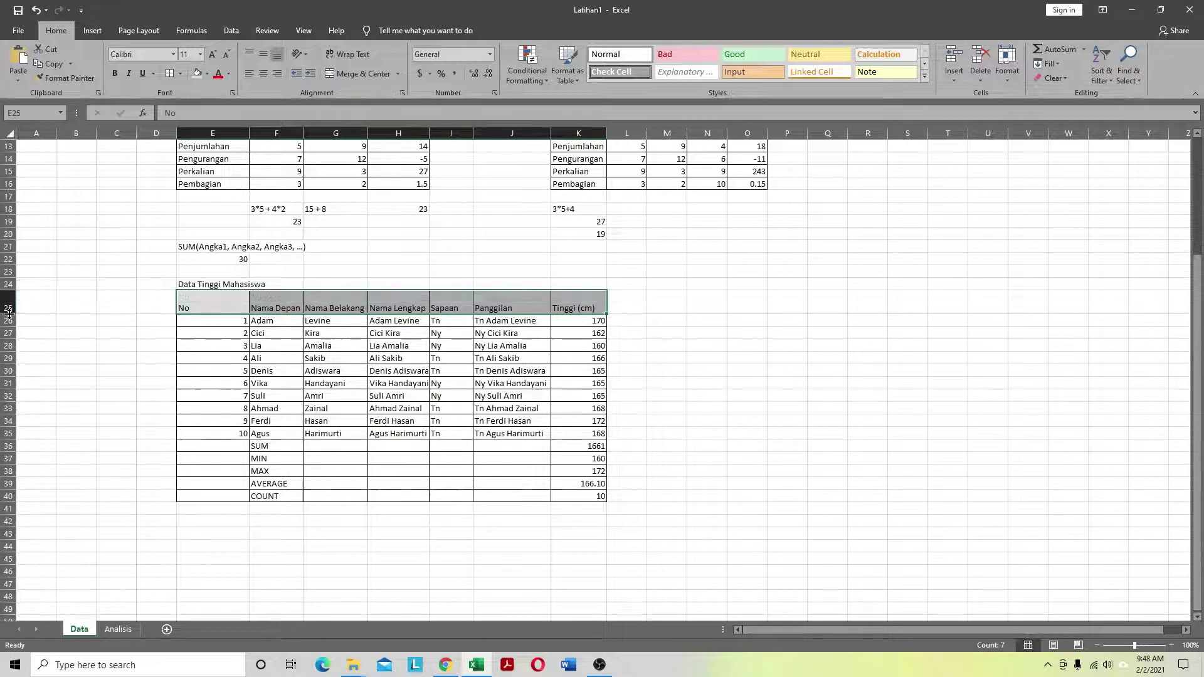
click(263, 54)
click(266, 74)
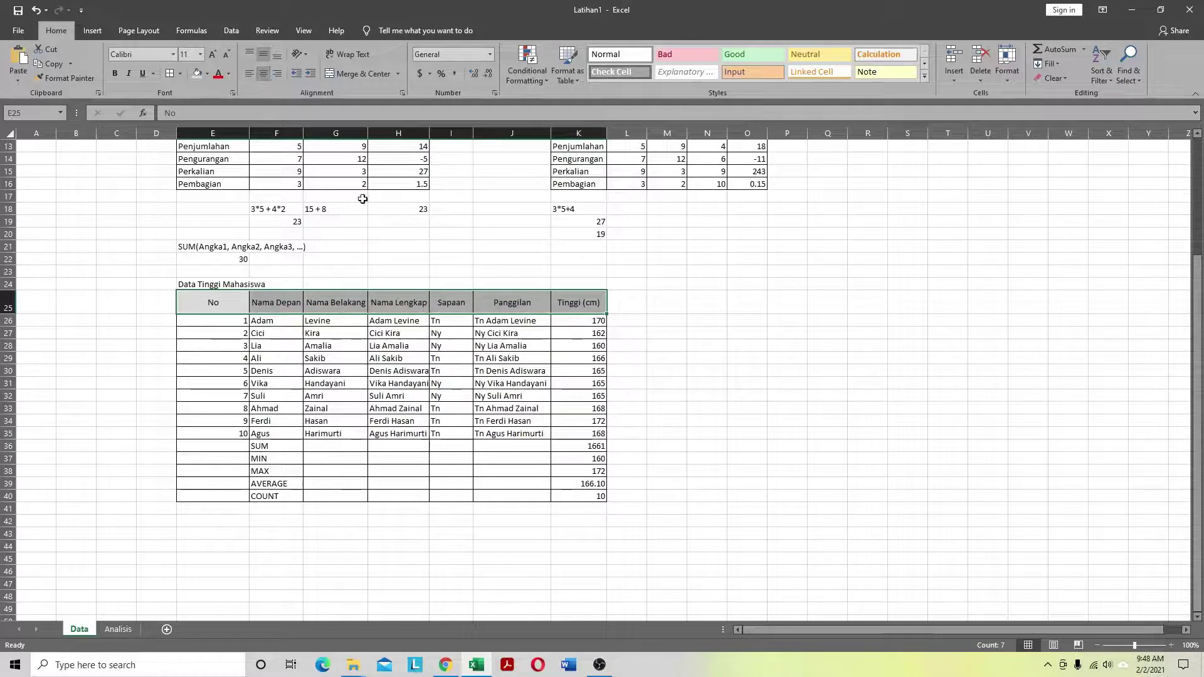
click(707, 445)
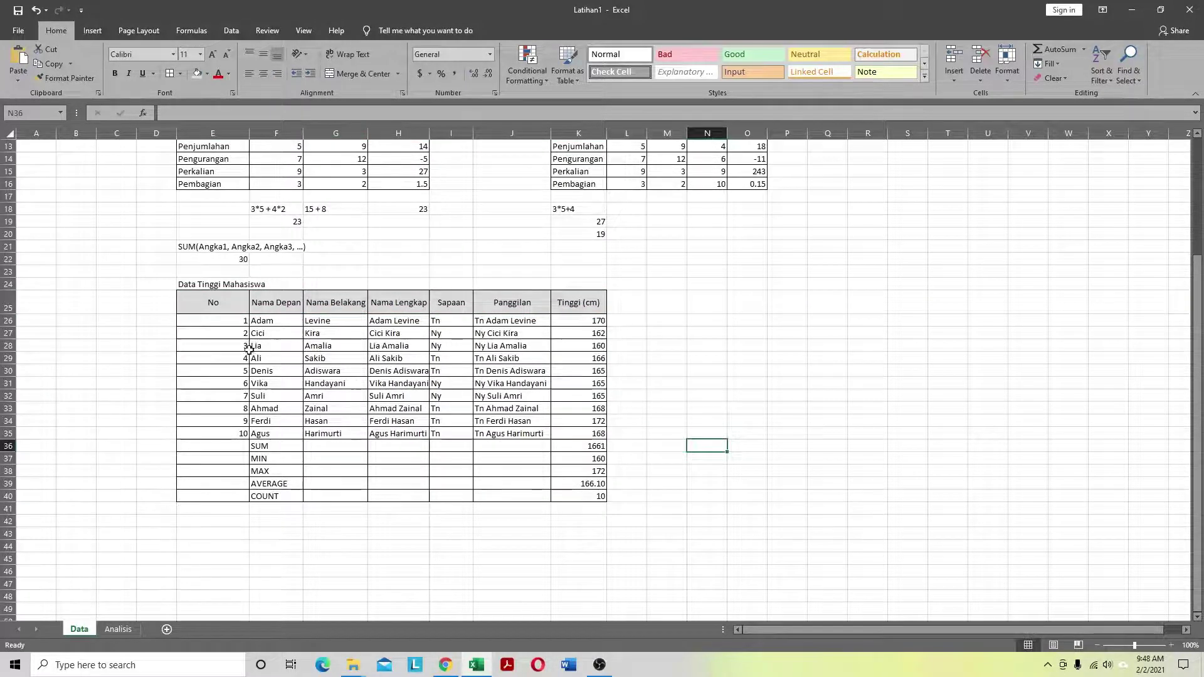
Step: Autofit column E, then narrow it so it ends up only slightly wider than its original width
click(72, 373)
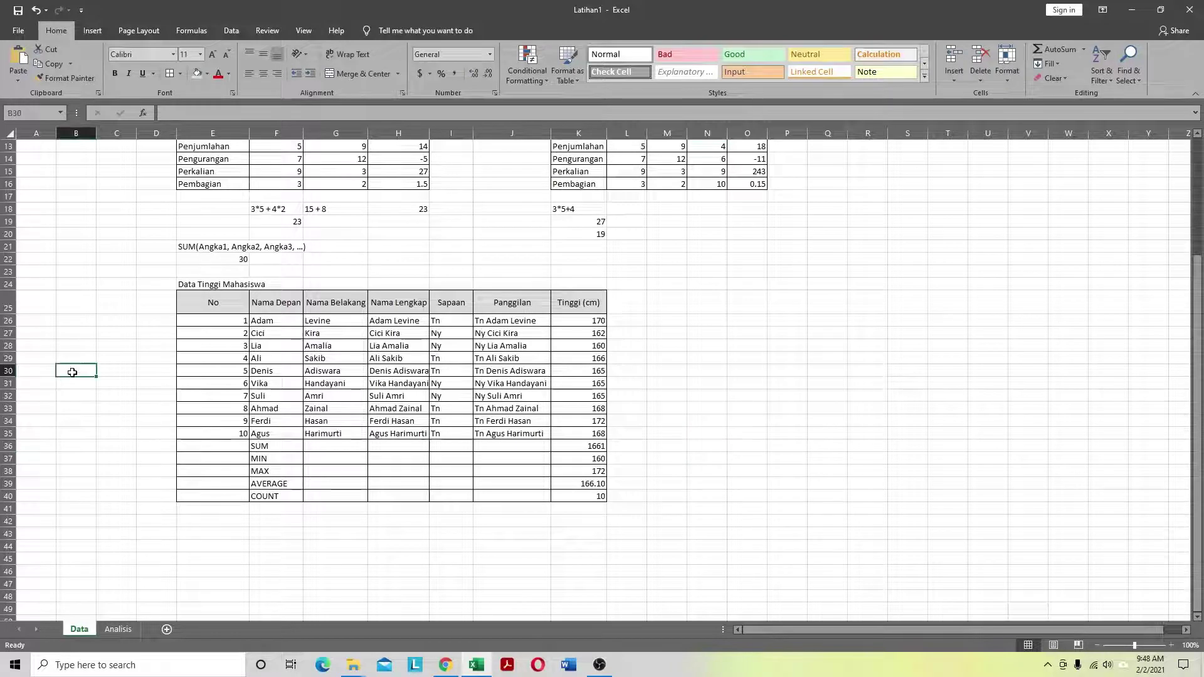
double_click(248, 129)
drag(311, 132, 262, 137)
scroll(251, 267, up, 4)
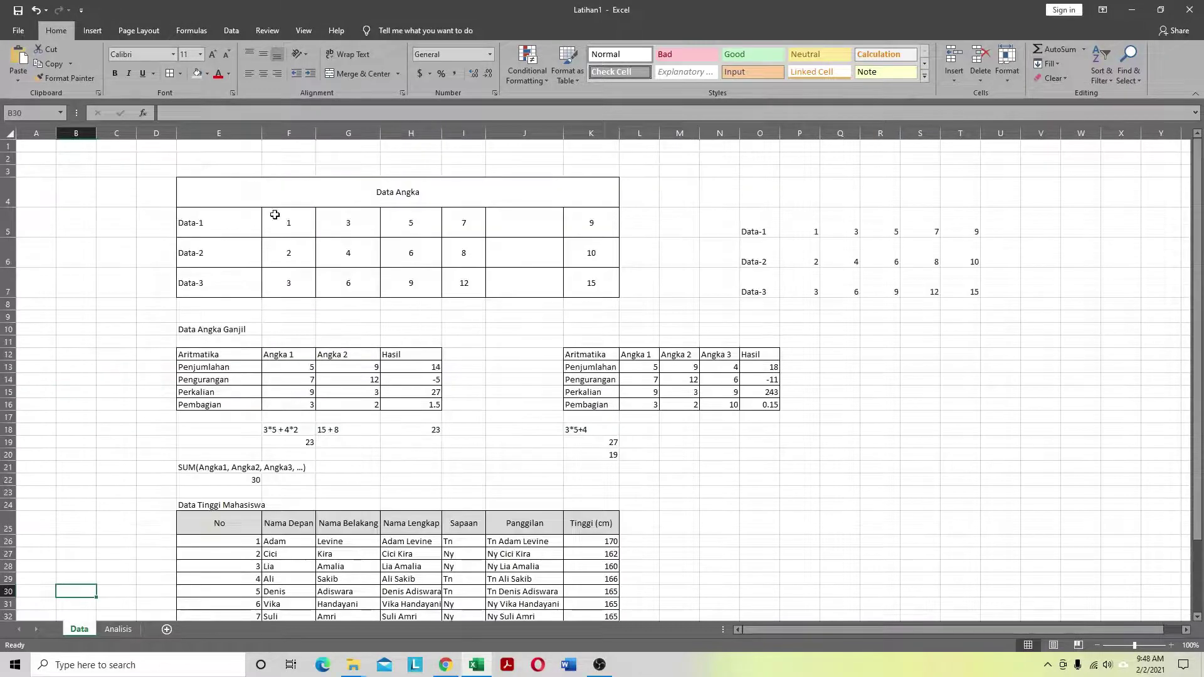
scroll(283, 330, down, 5)
click(297, 471)
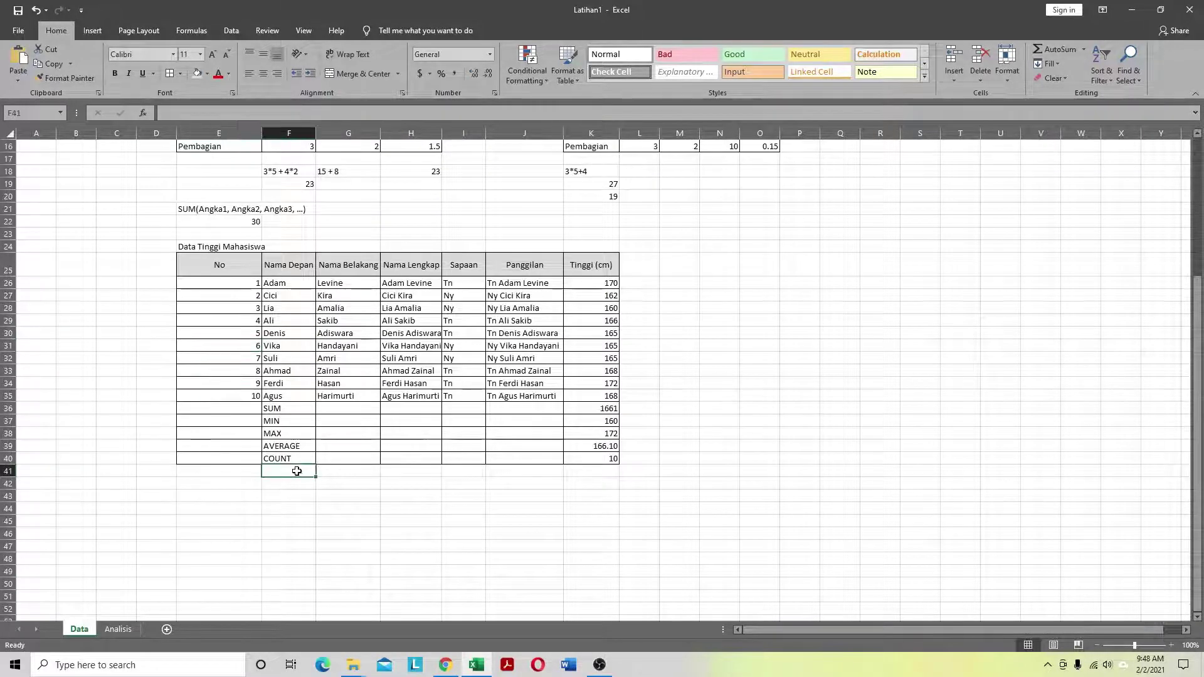
click(345, 422)
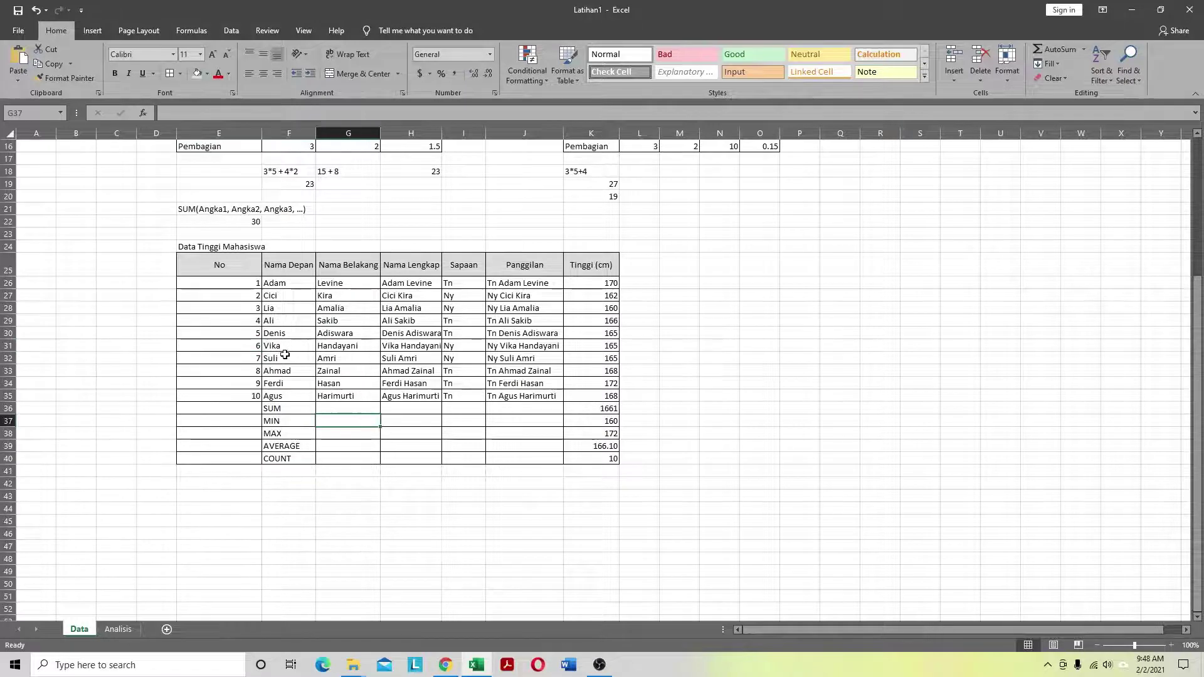
drag(236, 285, 581, 433)
click(528, 509)
click(435, 333)
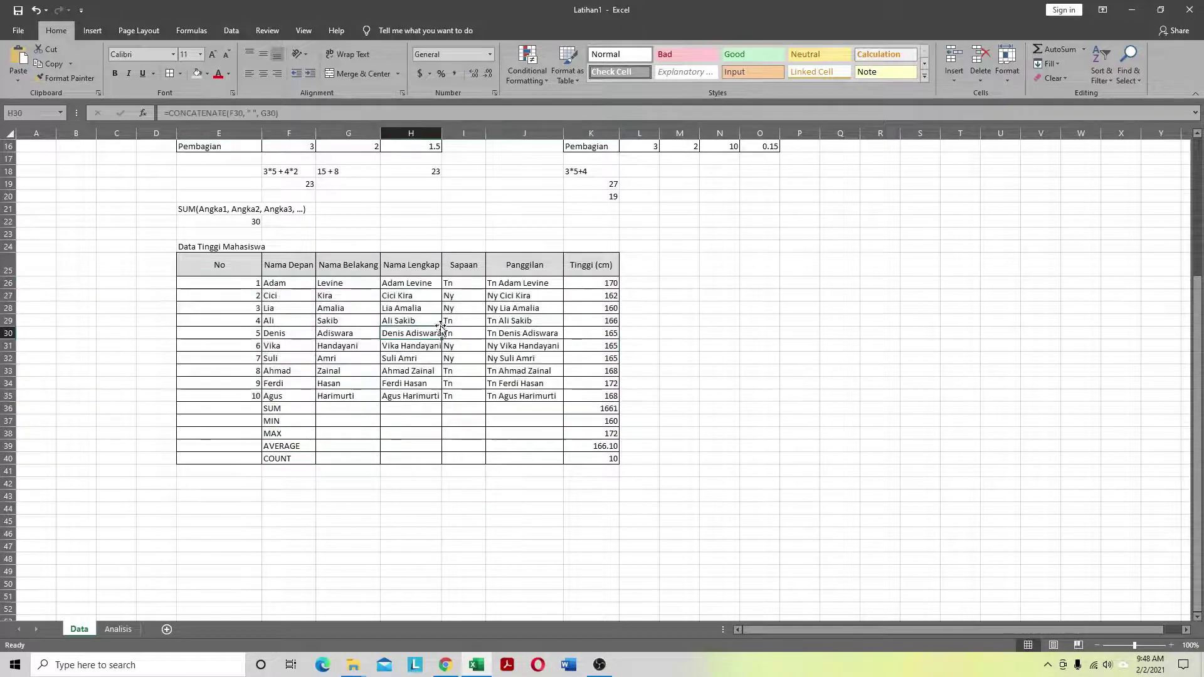
click(277, 411)
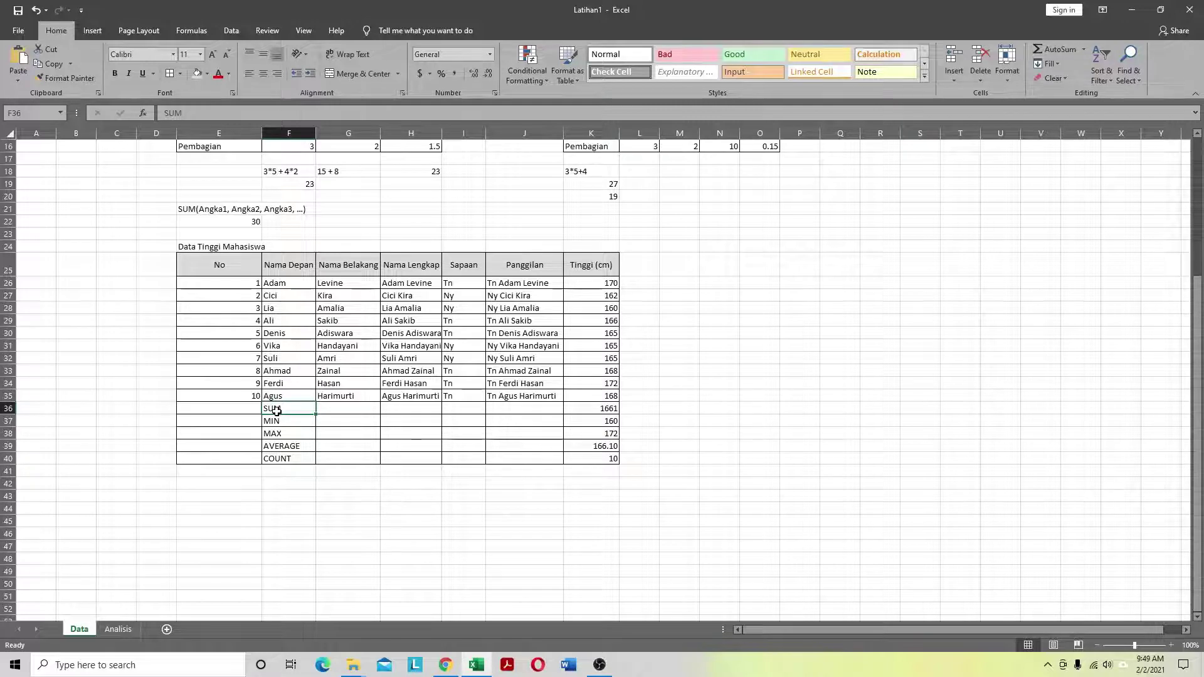
click(708, 269)
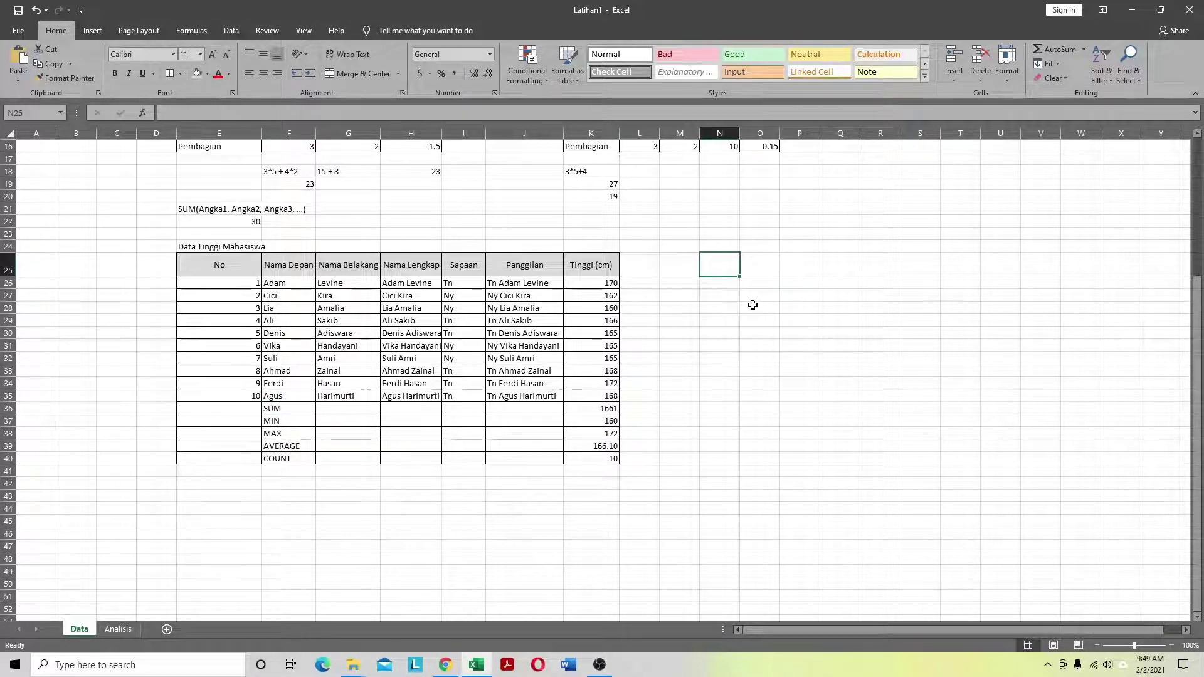
text(ROUND)
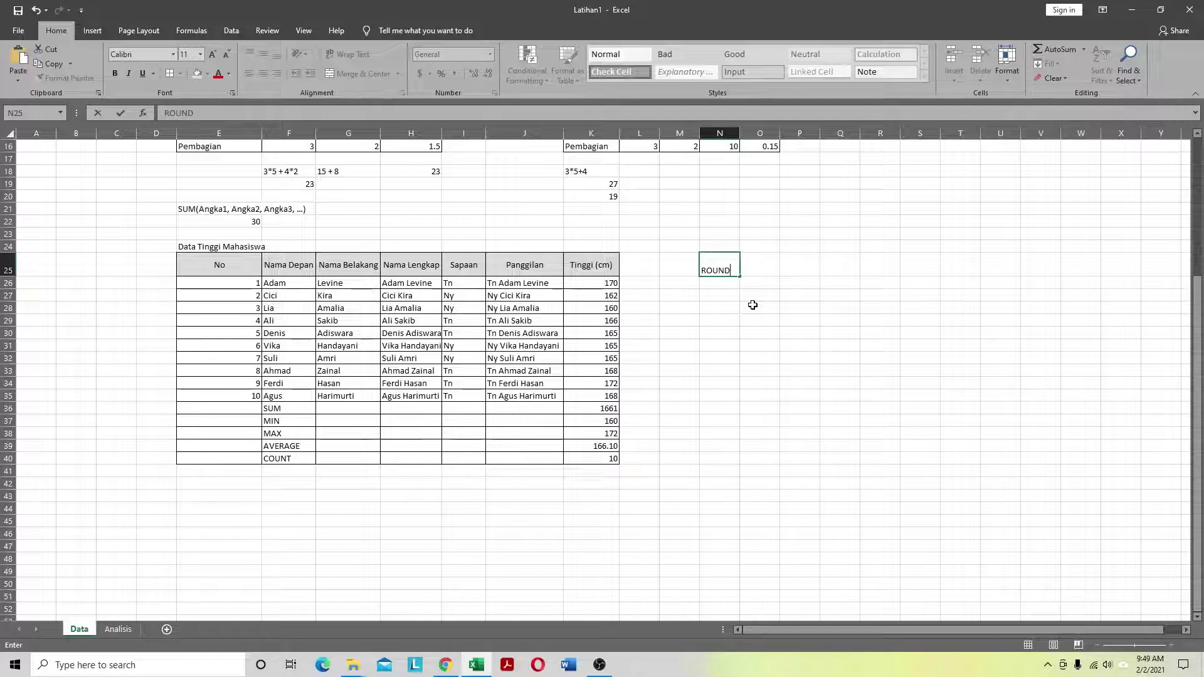
key(BackSpace)
key(BackSpace)
key(BackSpace)
key(BackSpace)
key(BackSpace)
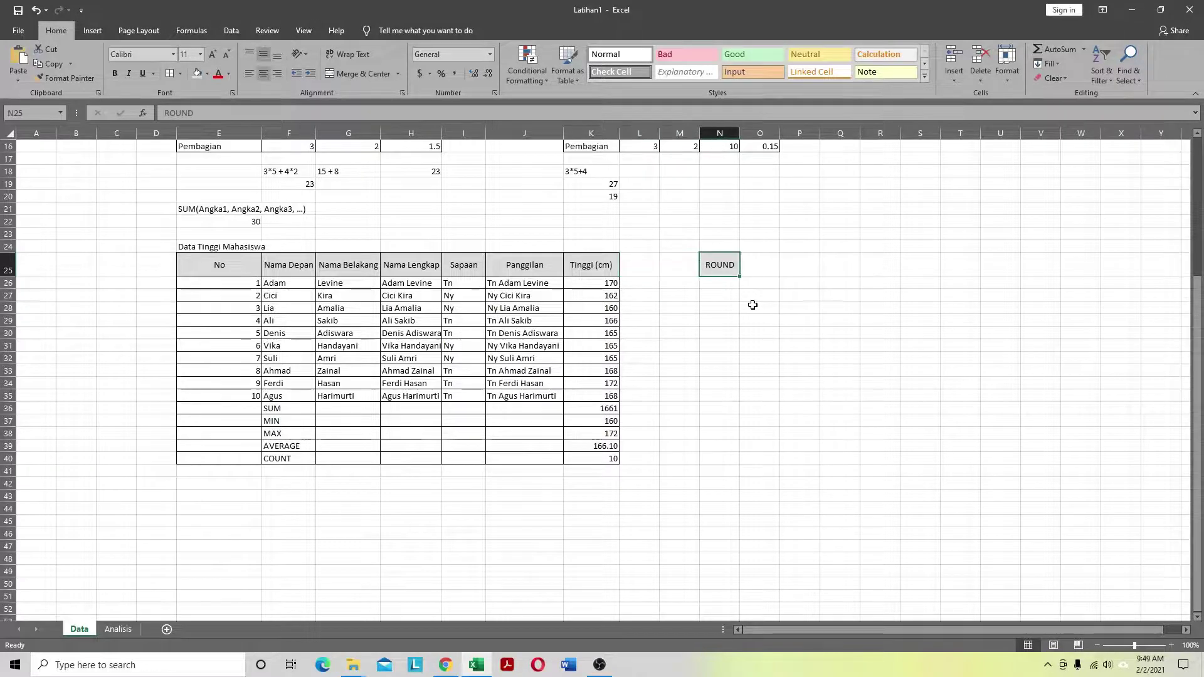
text(=ROUND)
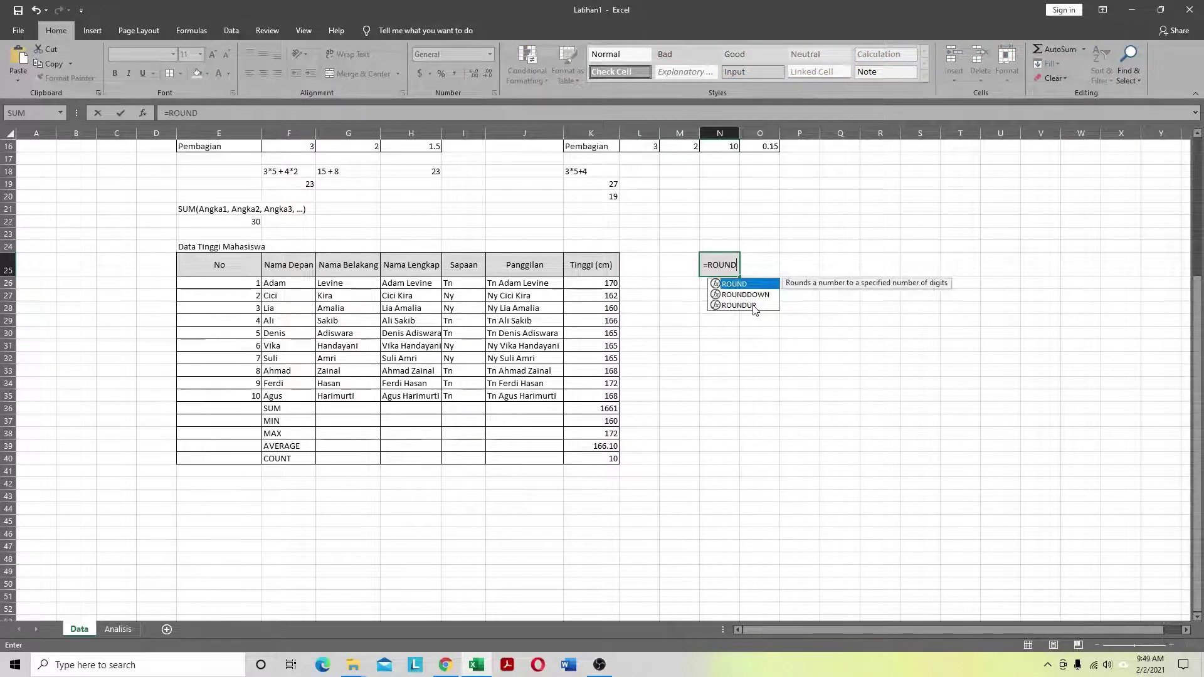
click(749, 666)
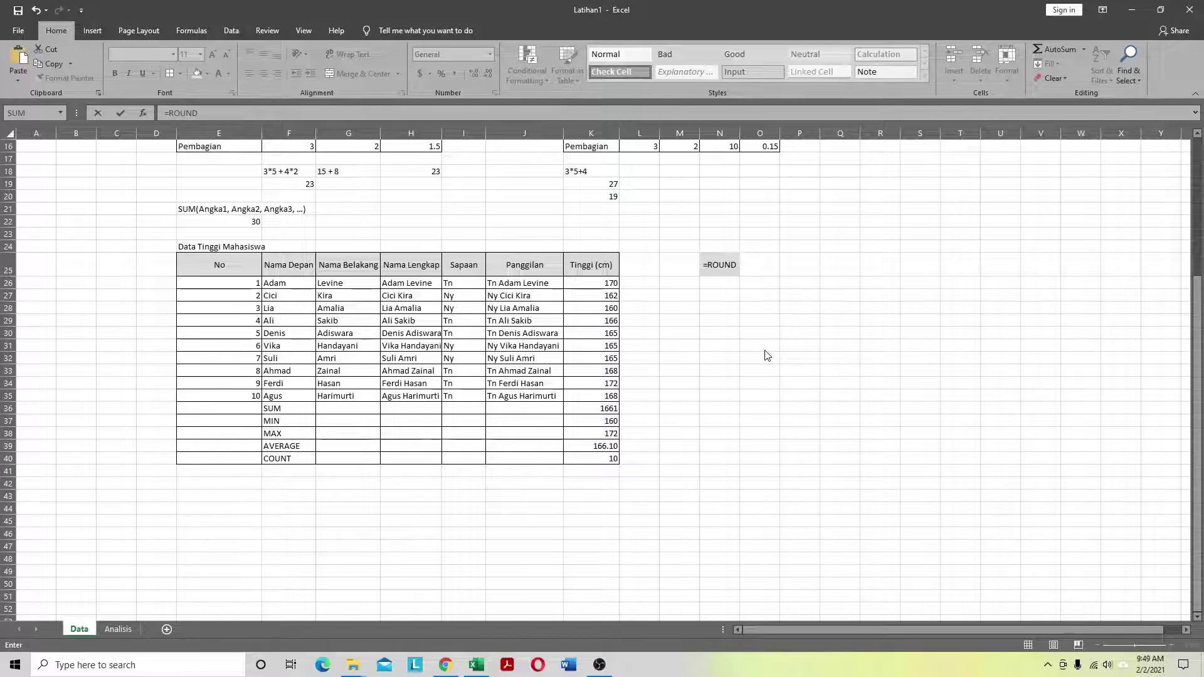
click(709, 264)
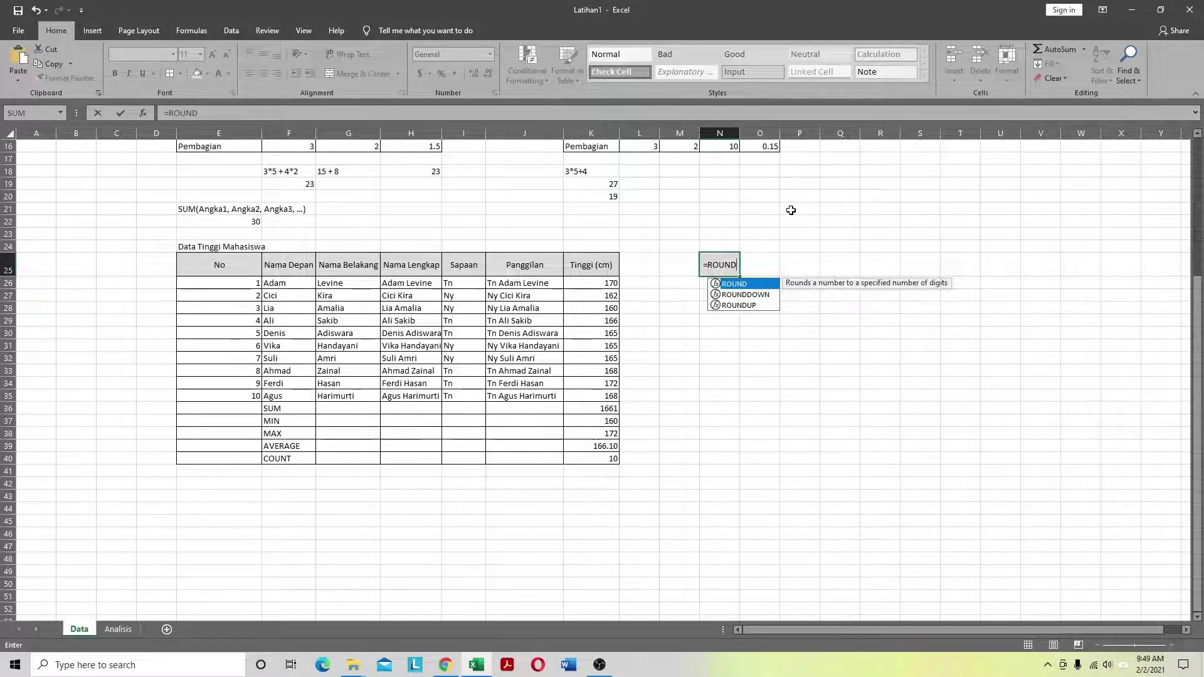
text(()
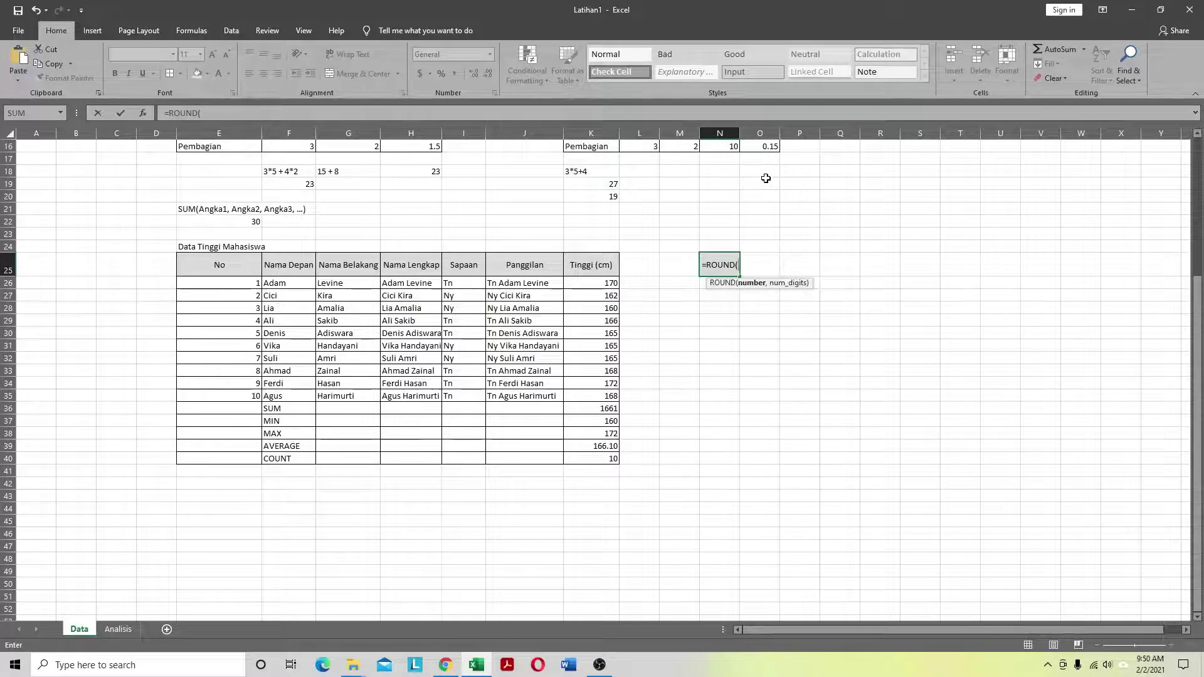
key(BackSpace)
key(BackSpace)
key(BackSpace)
key(BackSpace)
key(BackSpace)
key(BackSpace)
key(BackSpace)
key(Return)
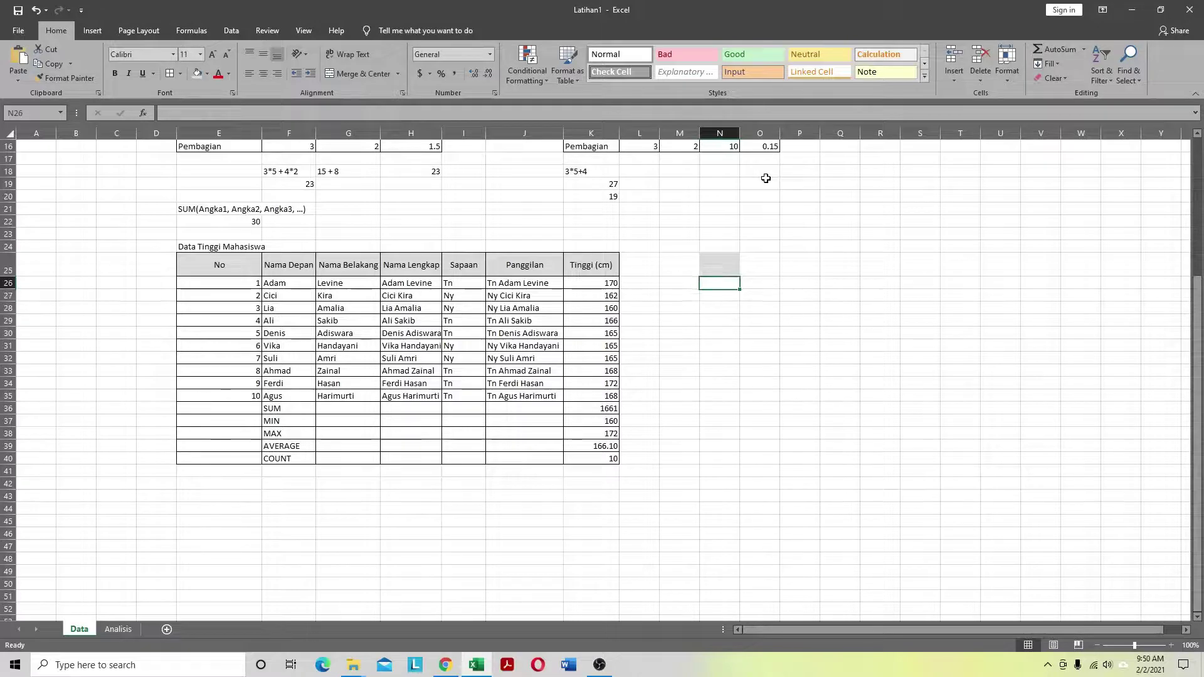
Step: Enter Data as a heading in N25
key(Up)
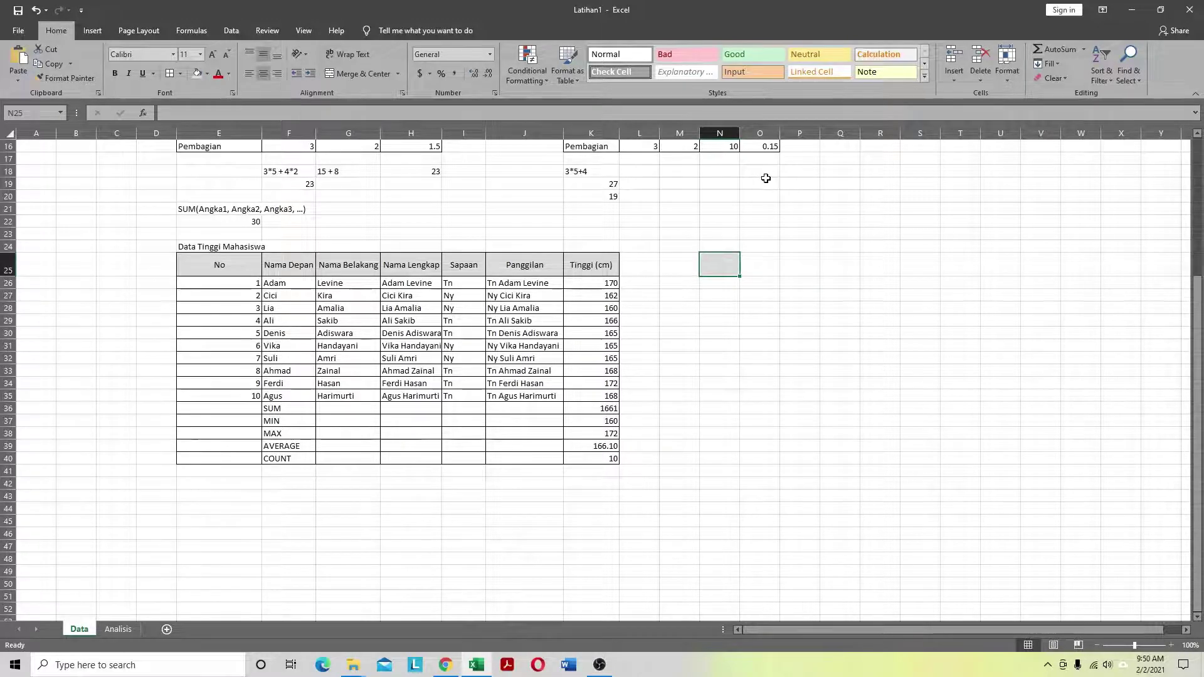
text(Data)
key(Return)
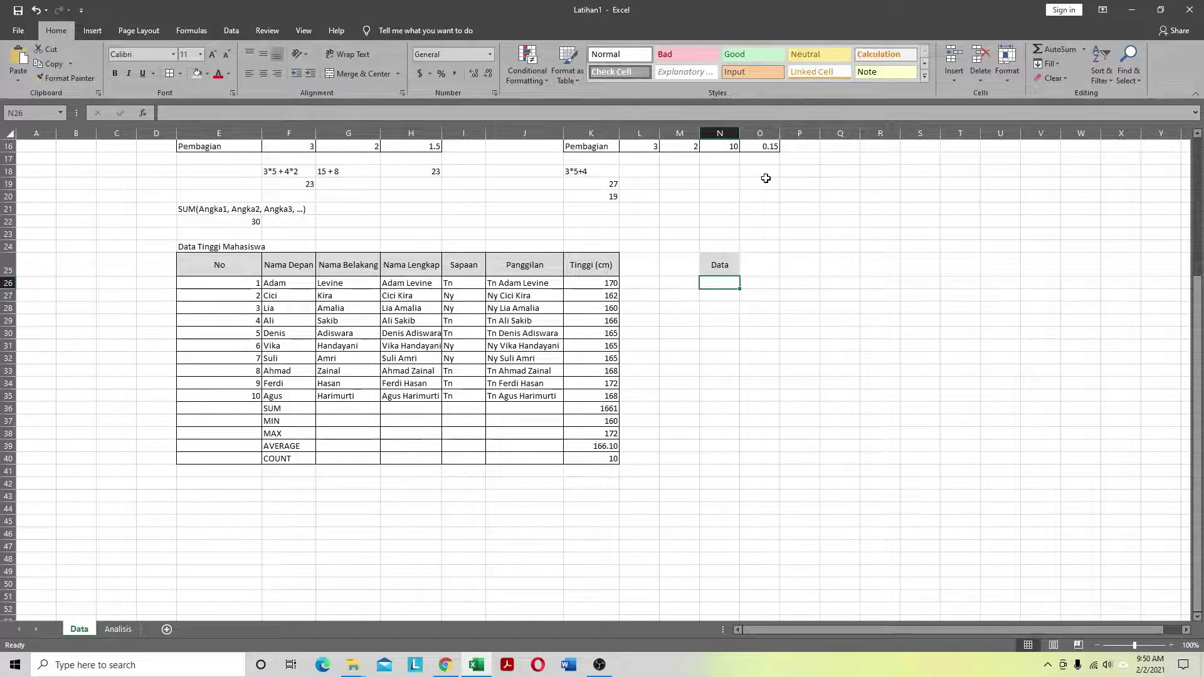
key(Up)
key(Up)
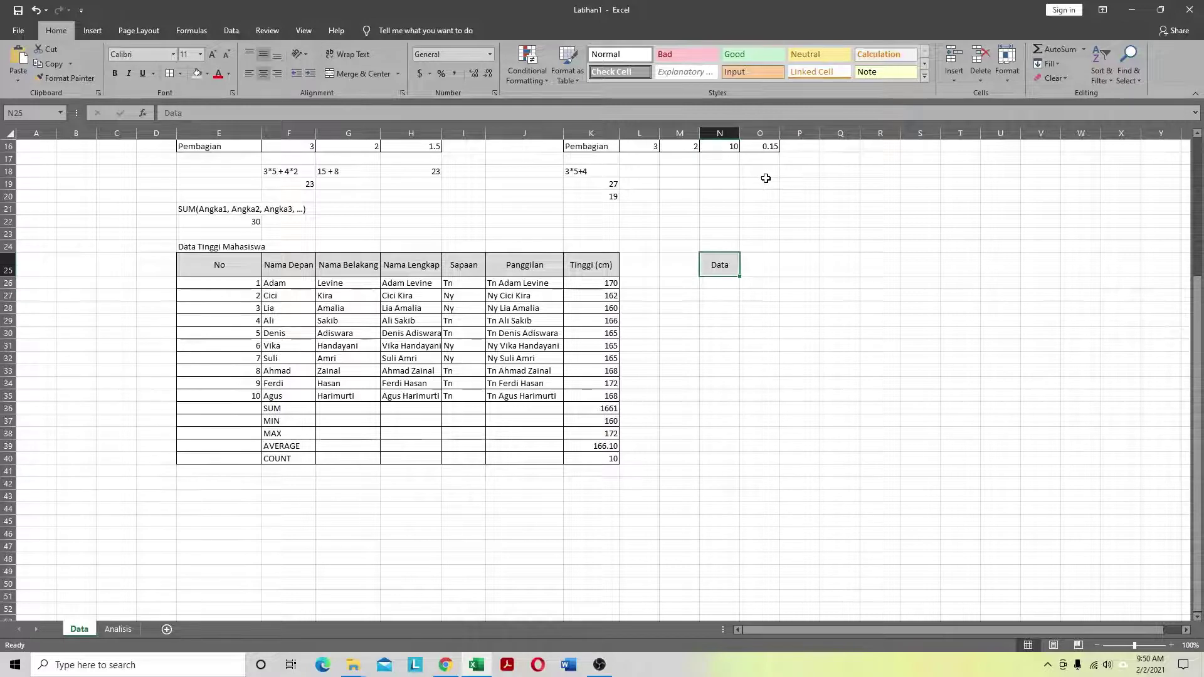
Step: Replace the heading in N25 with Pembagian
key(Right)
key(Down)
key(Left)
key(Up)
key(Down)
key(Up)
key(Right)
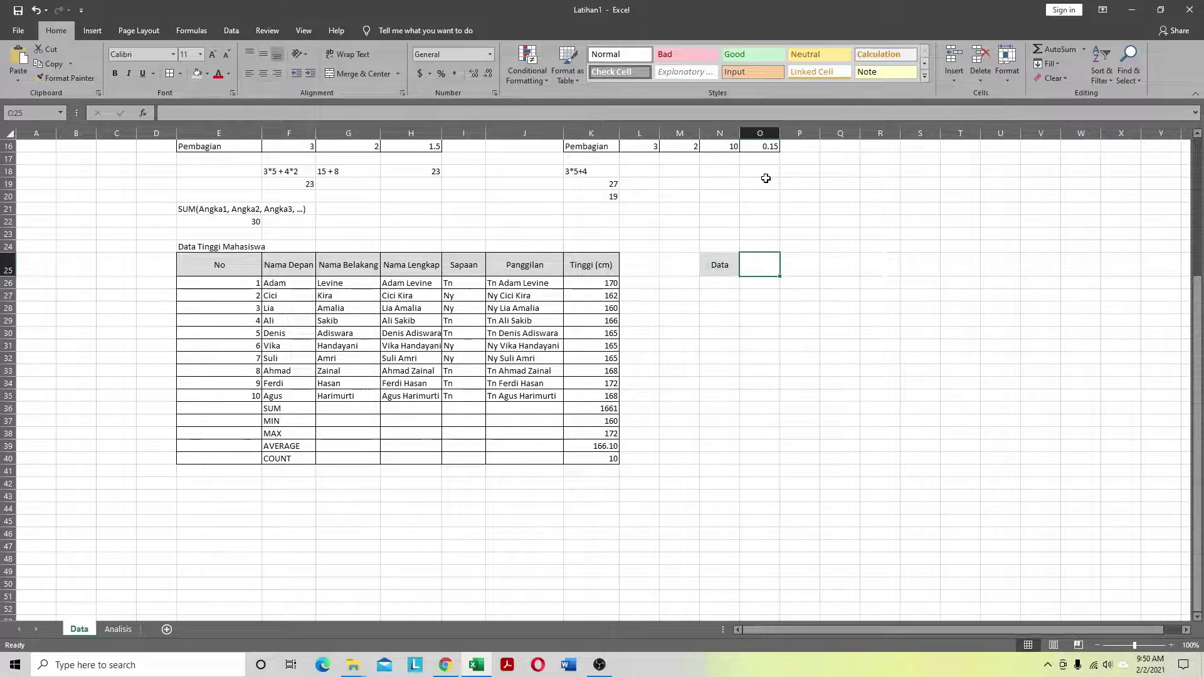
key(Left)
text(Pembagian)
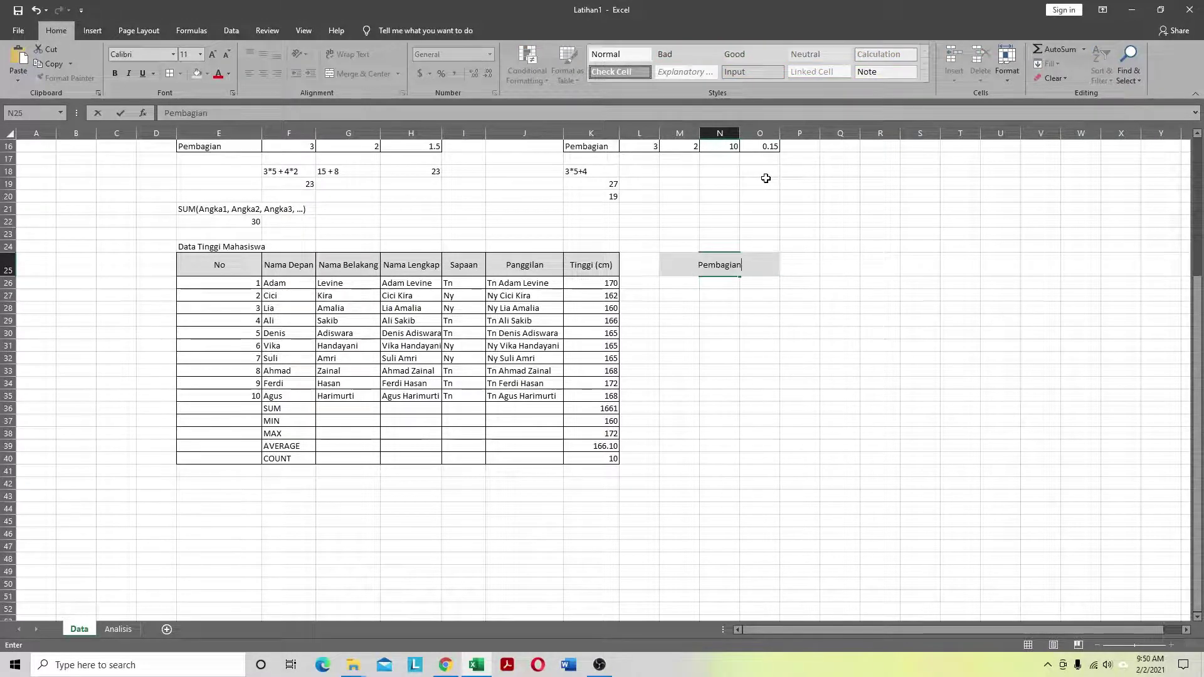
key(Return)
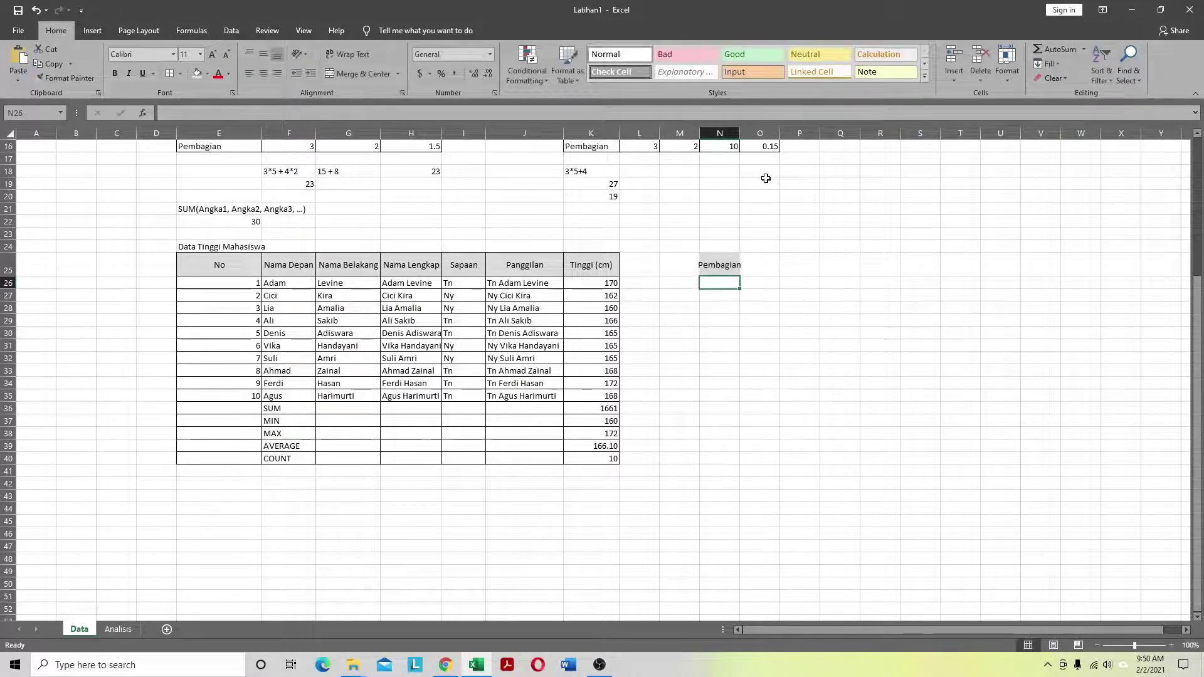
Step: Enter 1 in N26 and 2 in N27 below the Pembagian heading
text(1)
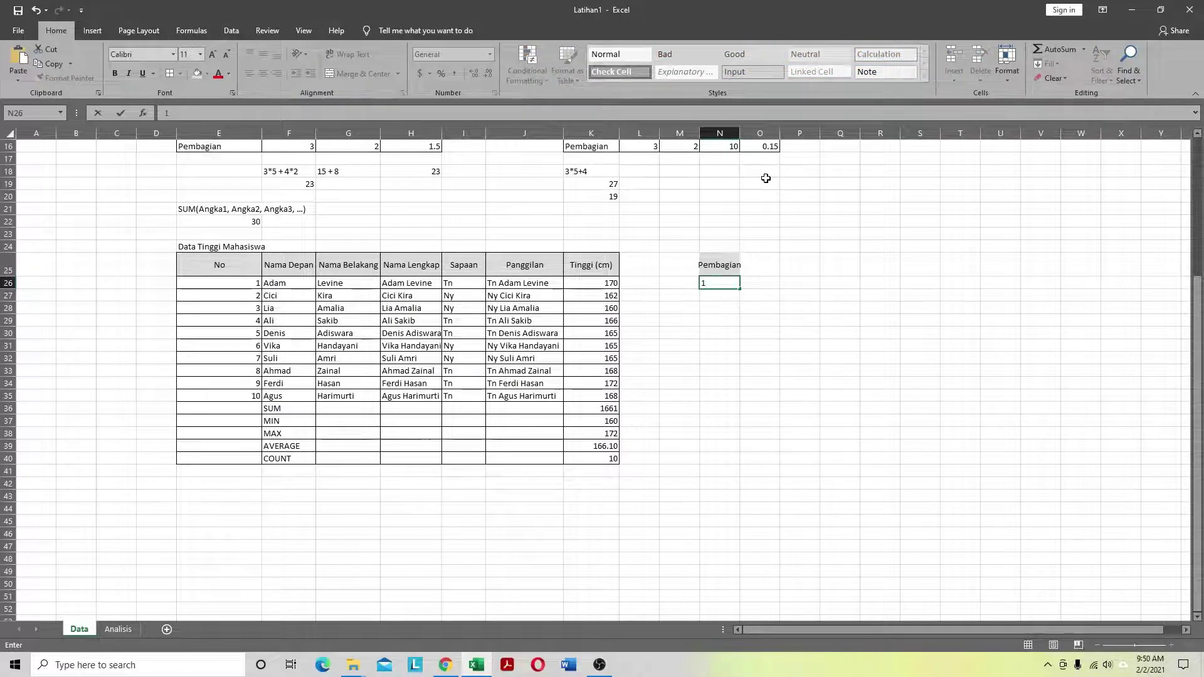
key(ctrl+Return)
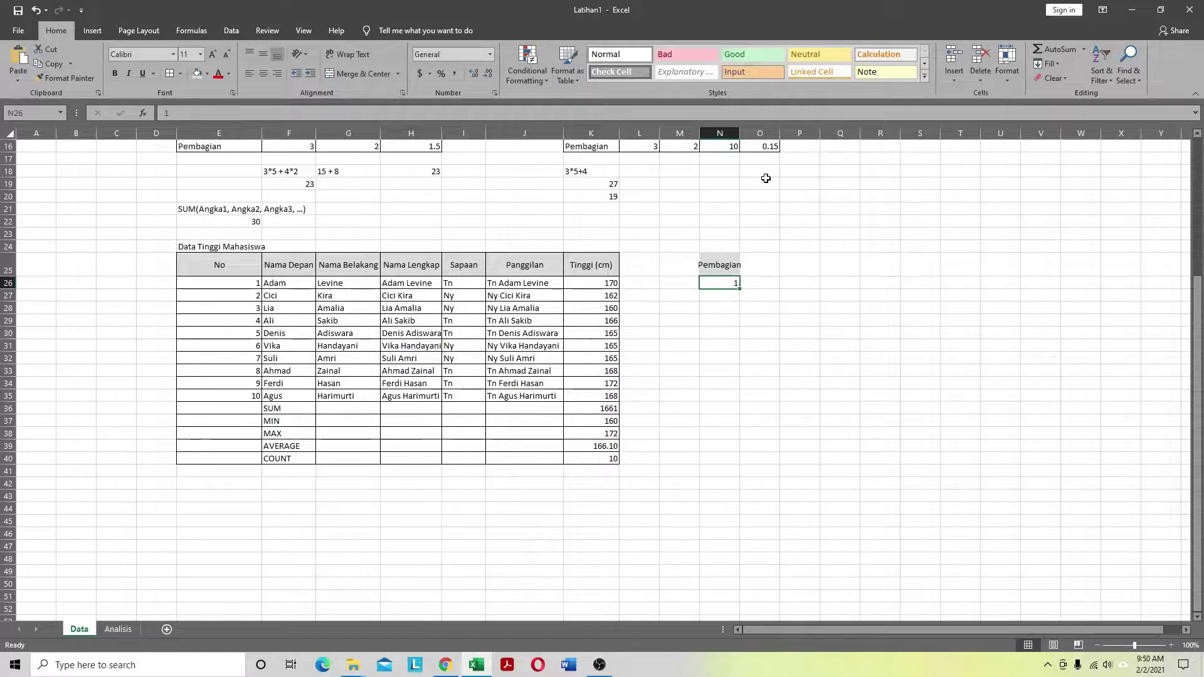
key(Up)
key(Down)
key(Down)
text(2)
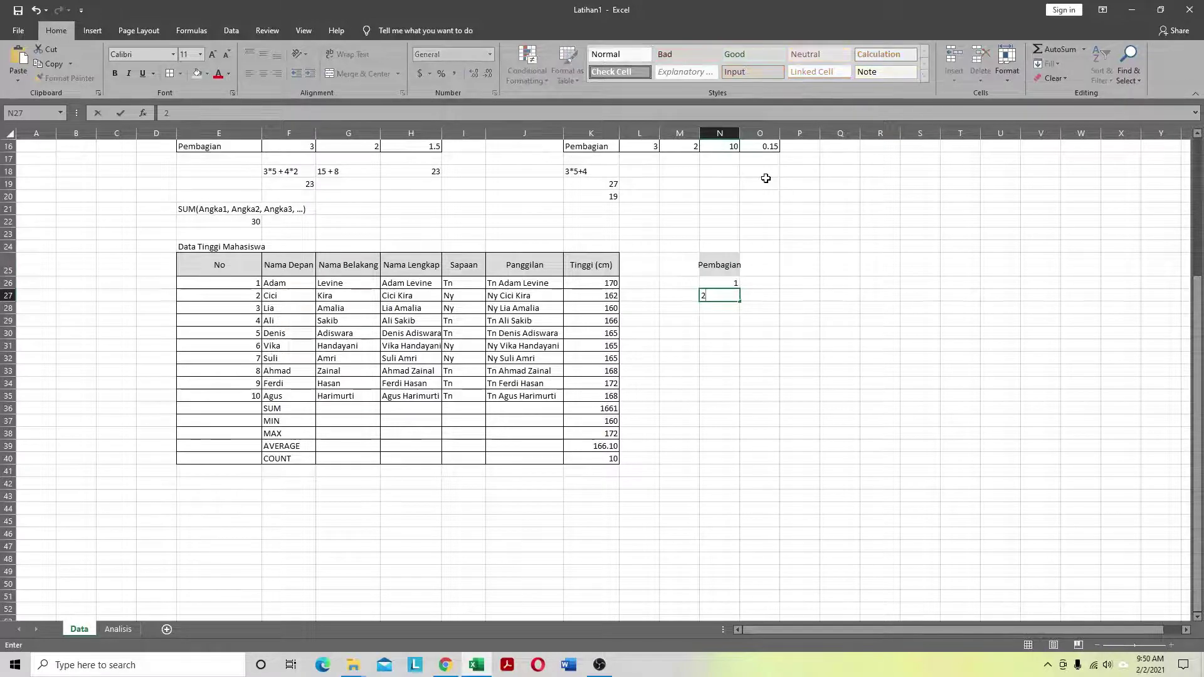
key(Tab)
Step: Enter :3 in O26 beside the first number
key(Up)
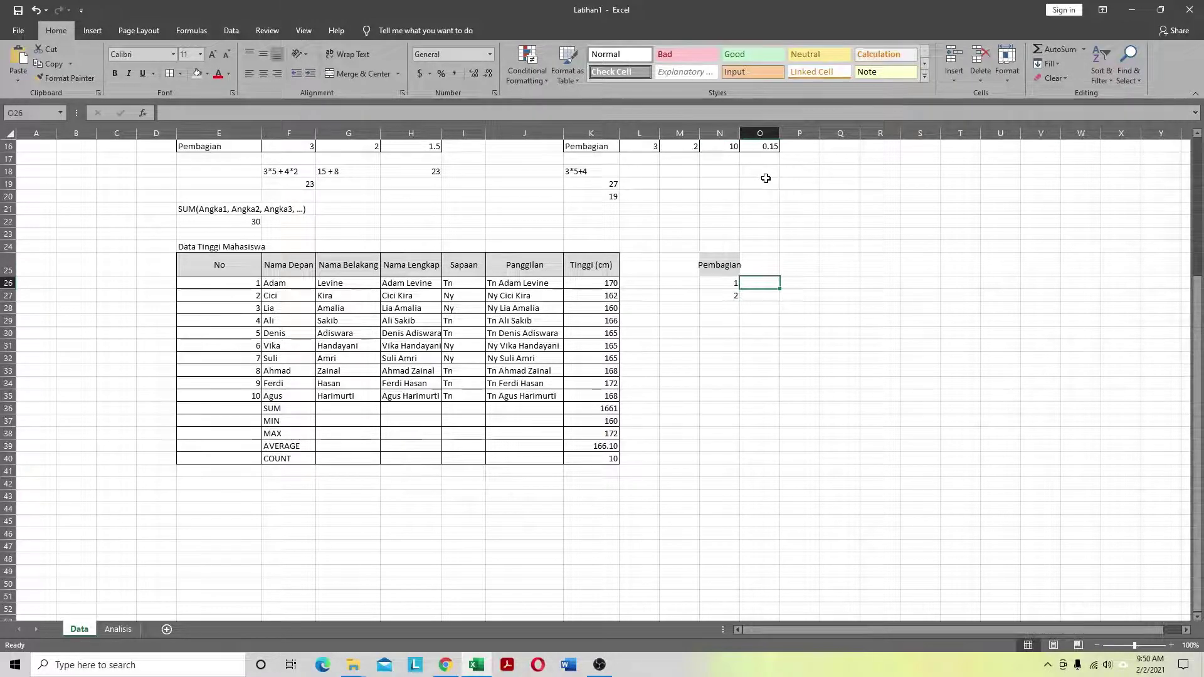
text(=)
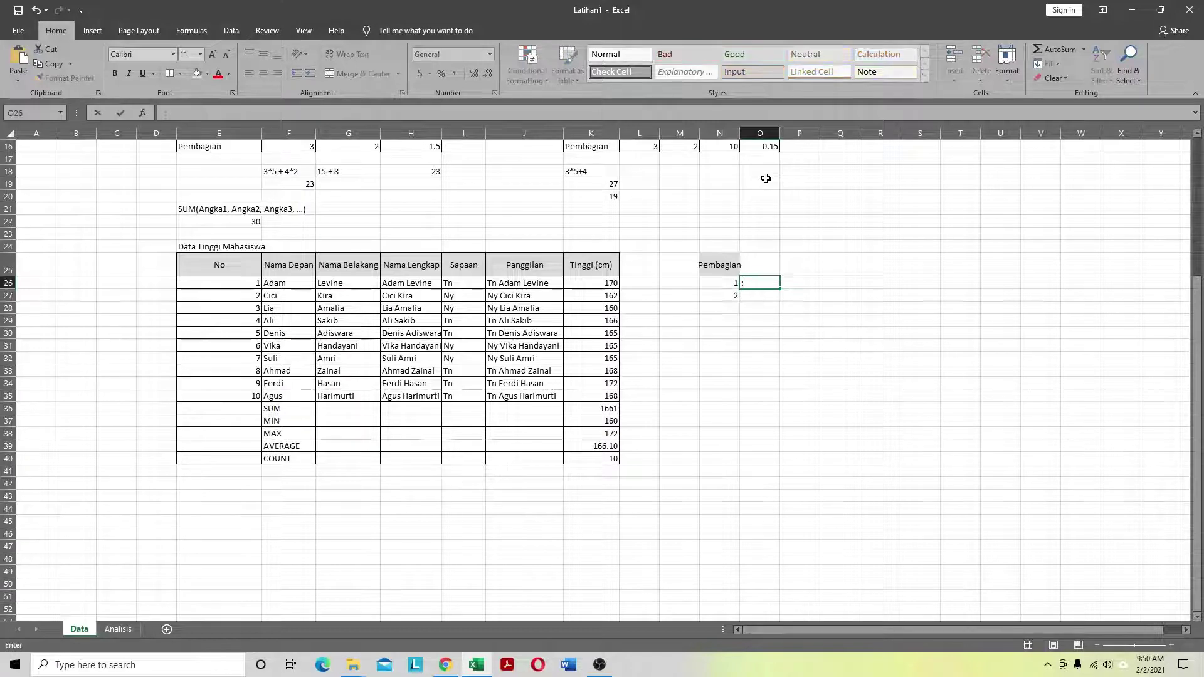
text(3)
key(Return)
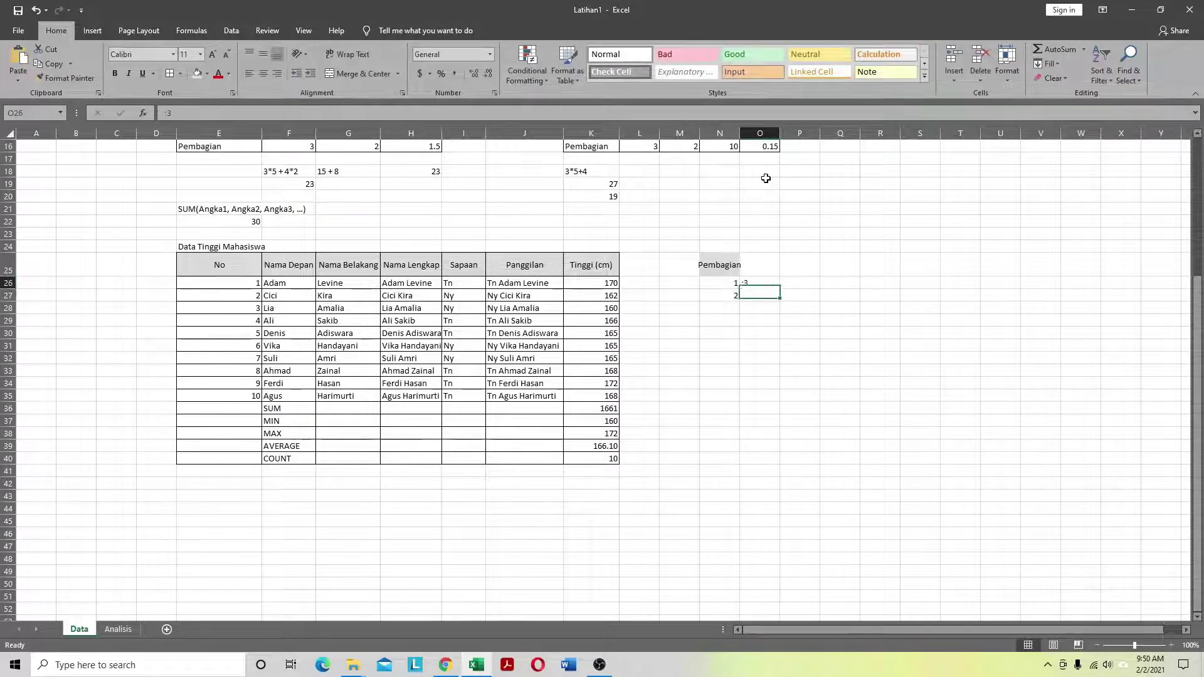
Step: Replace the content of O26 with the text /3
key(Up)
key(alt)
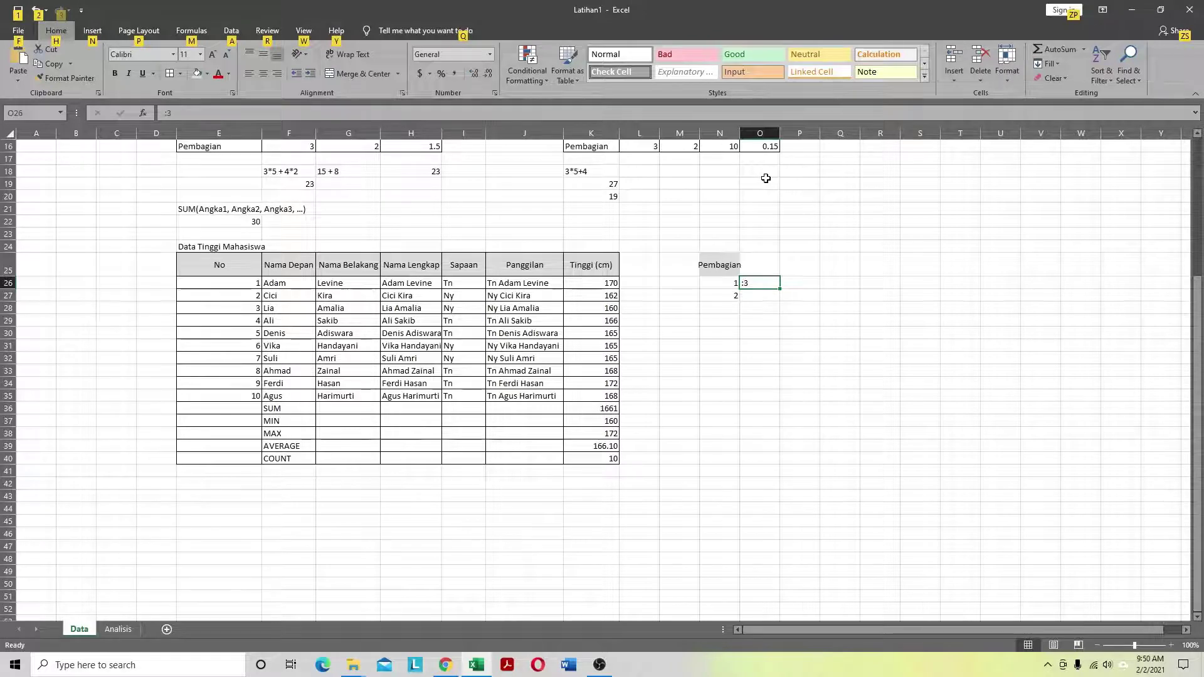
key(Escape)
click(776, 336)
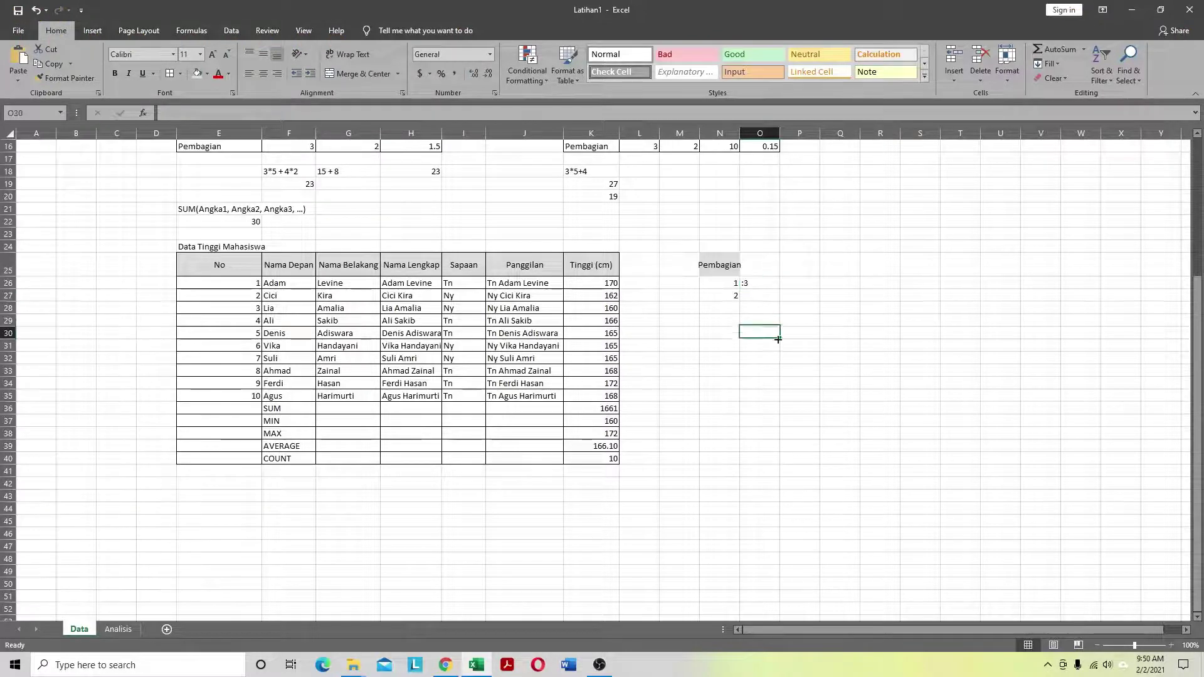
click(753, 283)
key(alt)
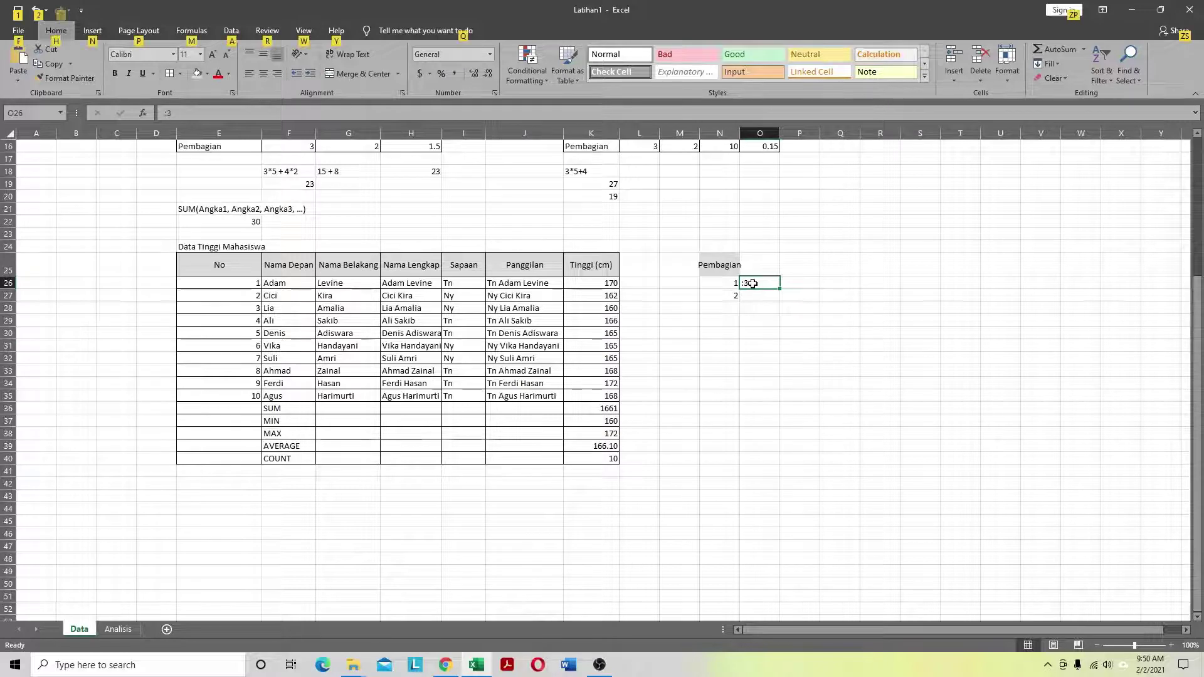
click(183, 113)
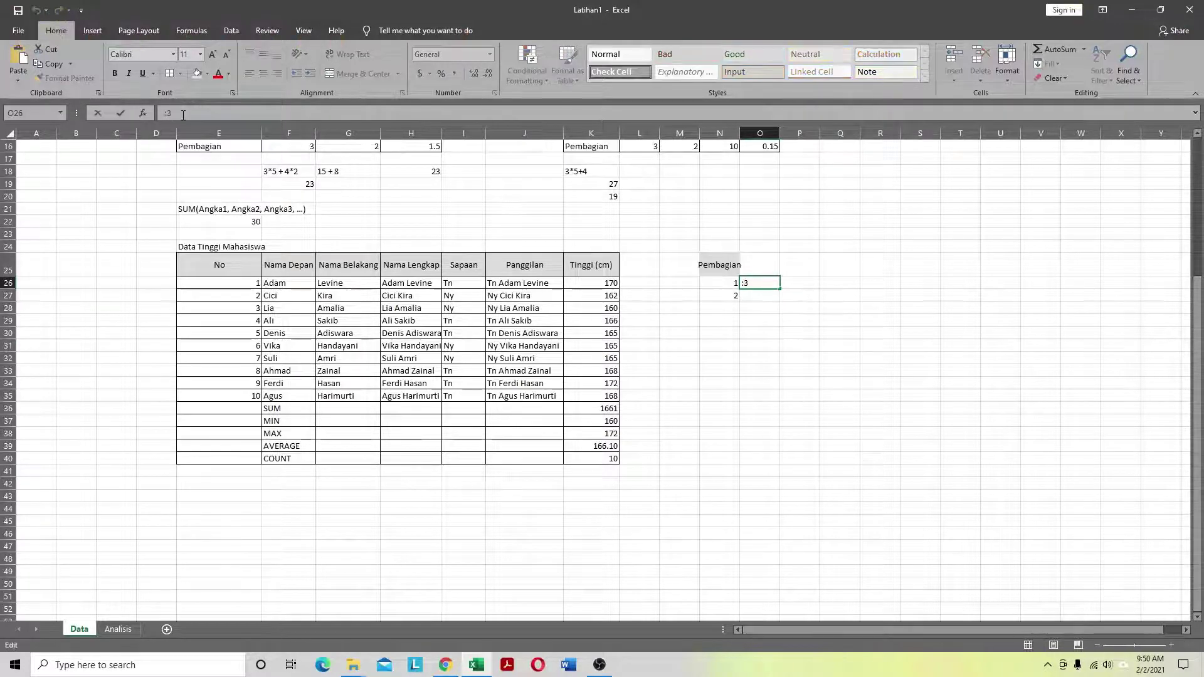
key(BackSpace)
key(BackSpace)
text(/3)
key(Return)
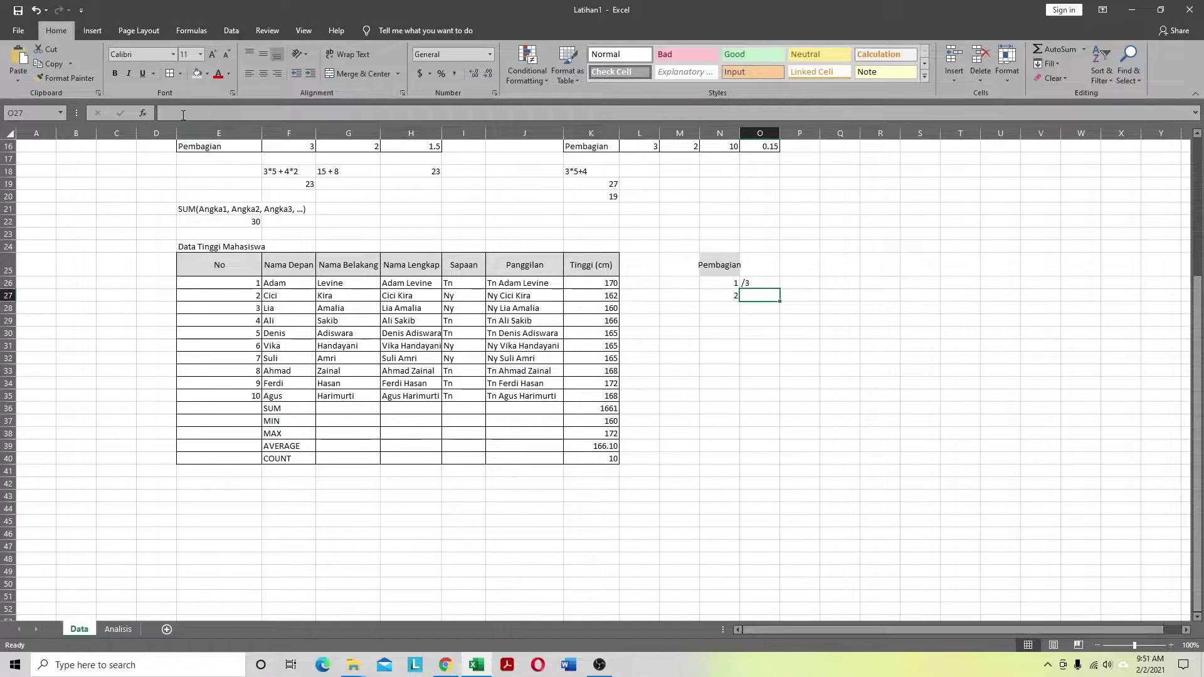
key(alt)
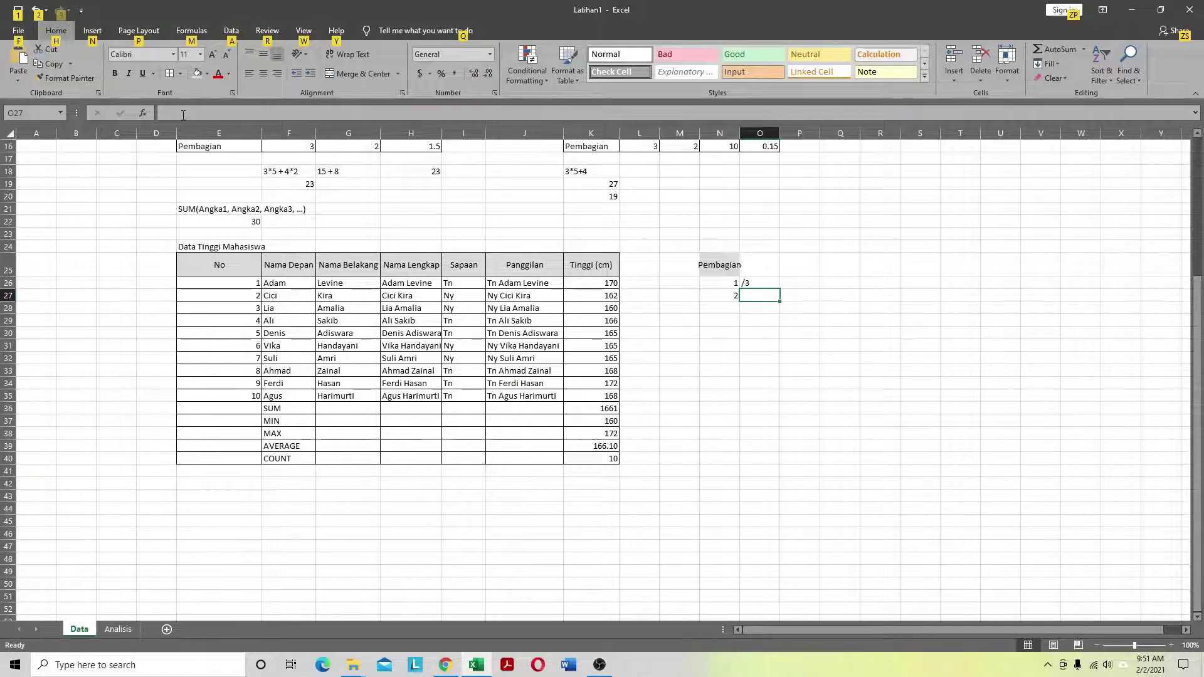
key(alt)
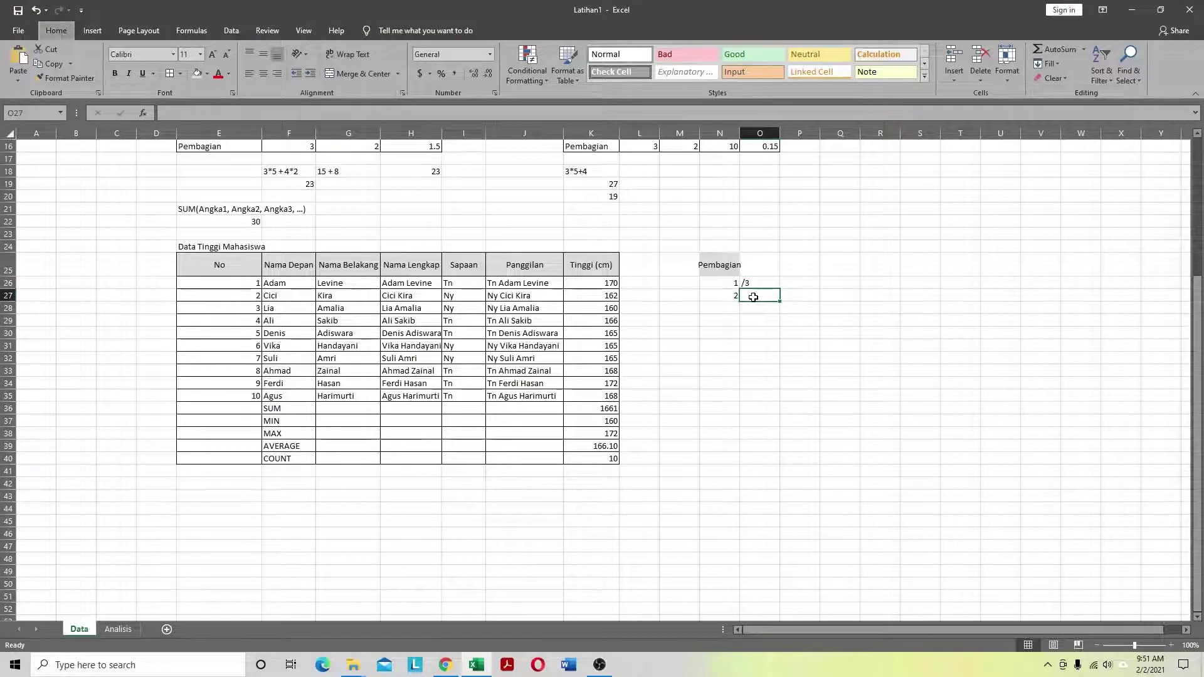
key(alt)
click(754, 297)
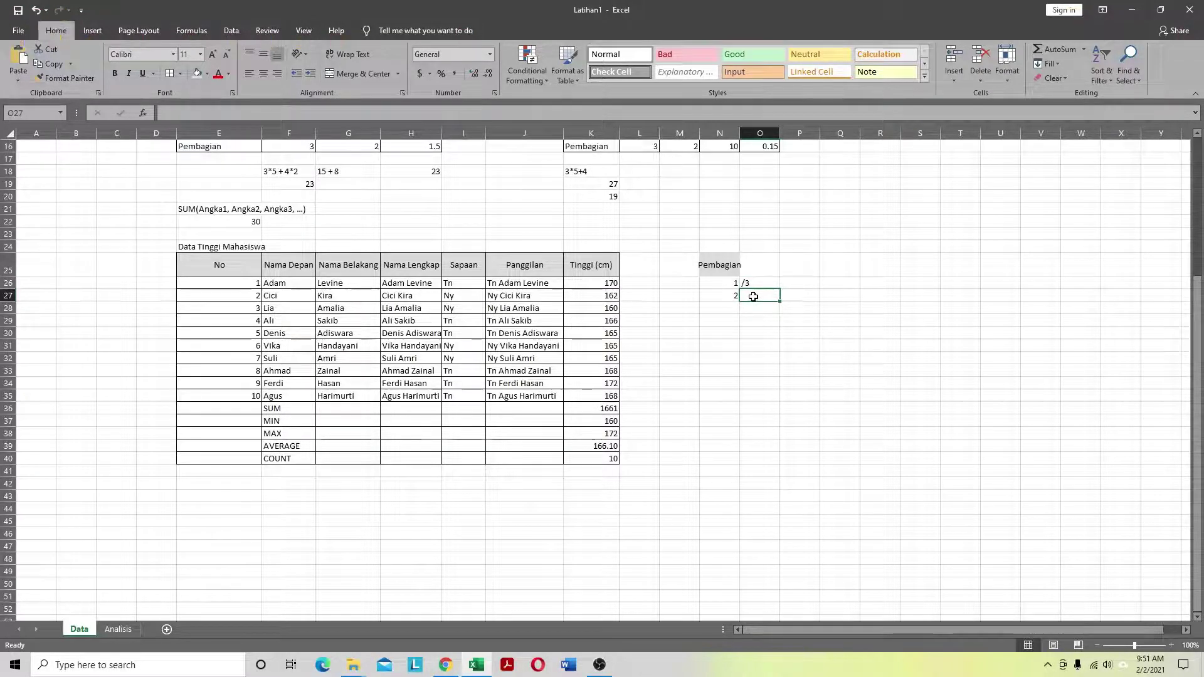
click(776, 322)
click(758, 294)
click(865, 674)
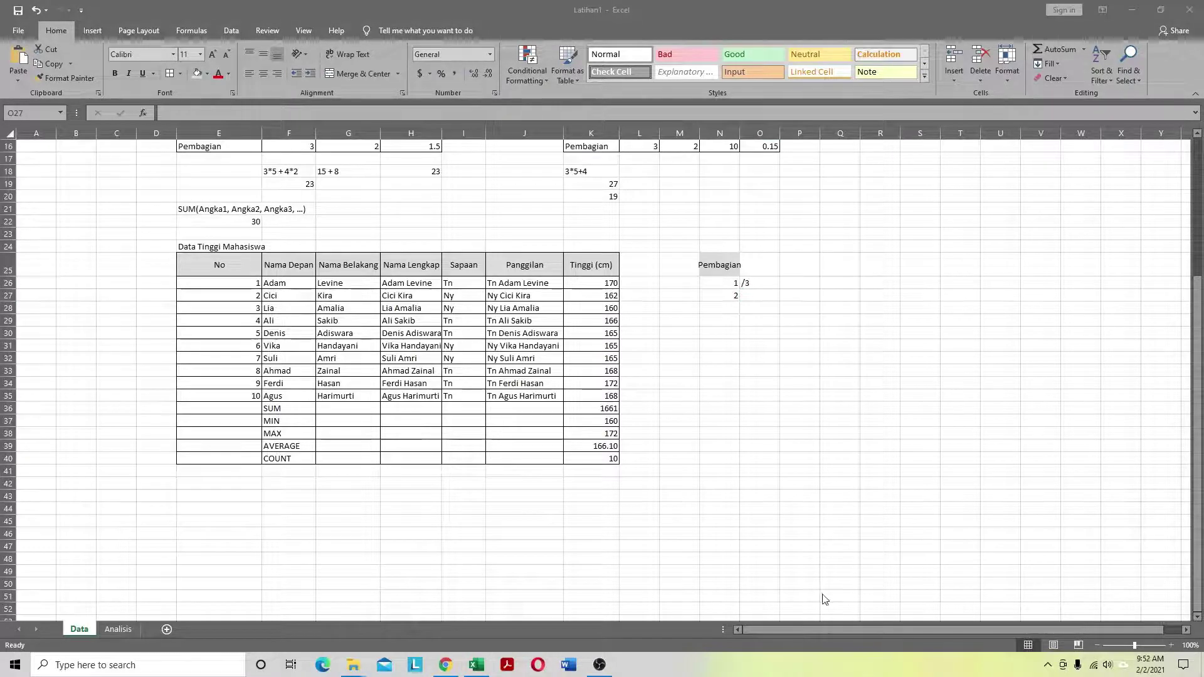
Step: Enter the text /3 in O27 and the number 3 in N28
click(749, 296)
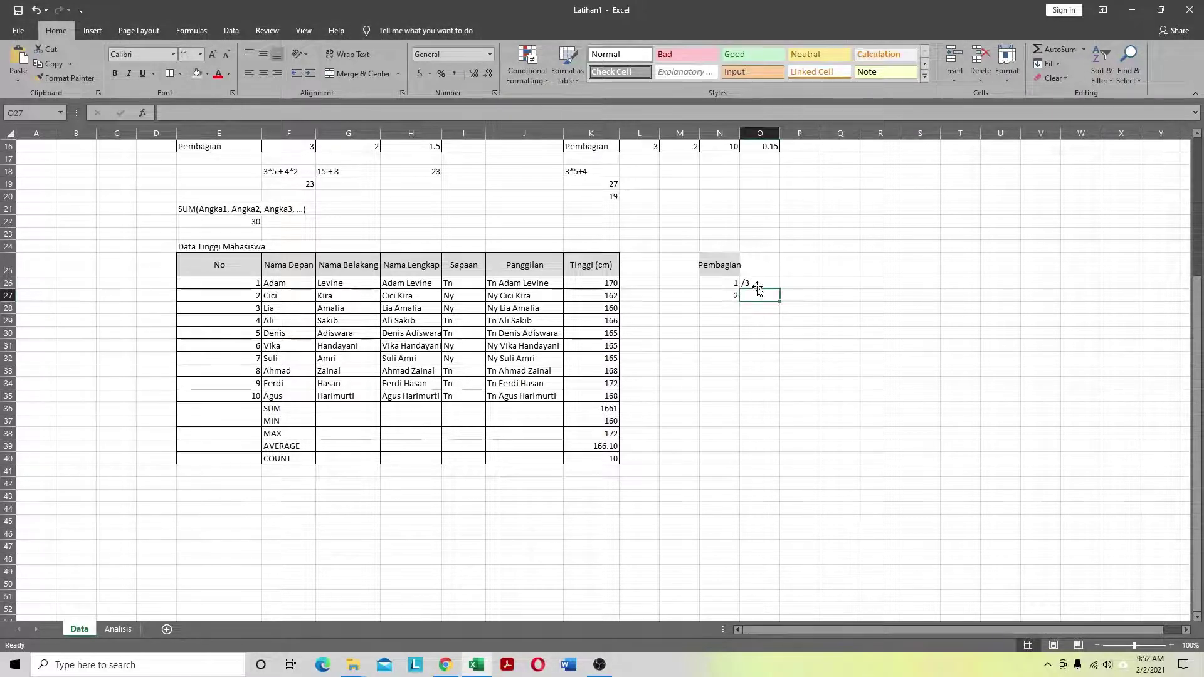
click(208, 111)
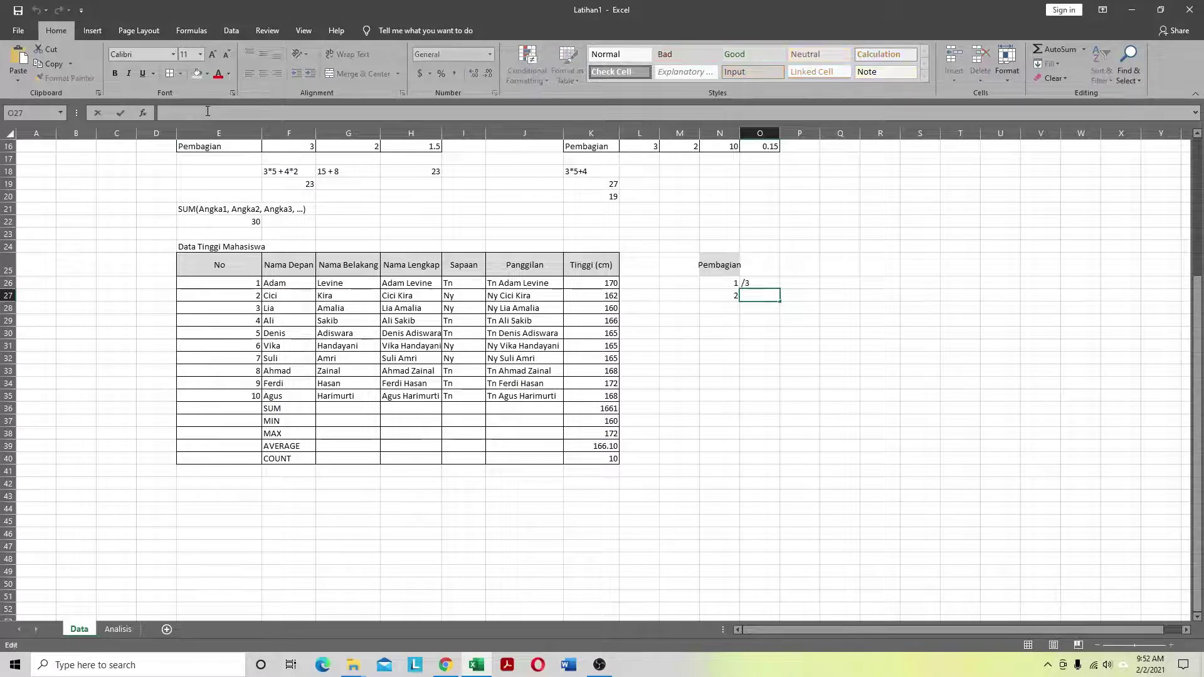
text(/3)
key(Return)
key(Left)
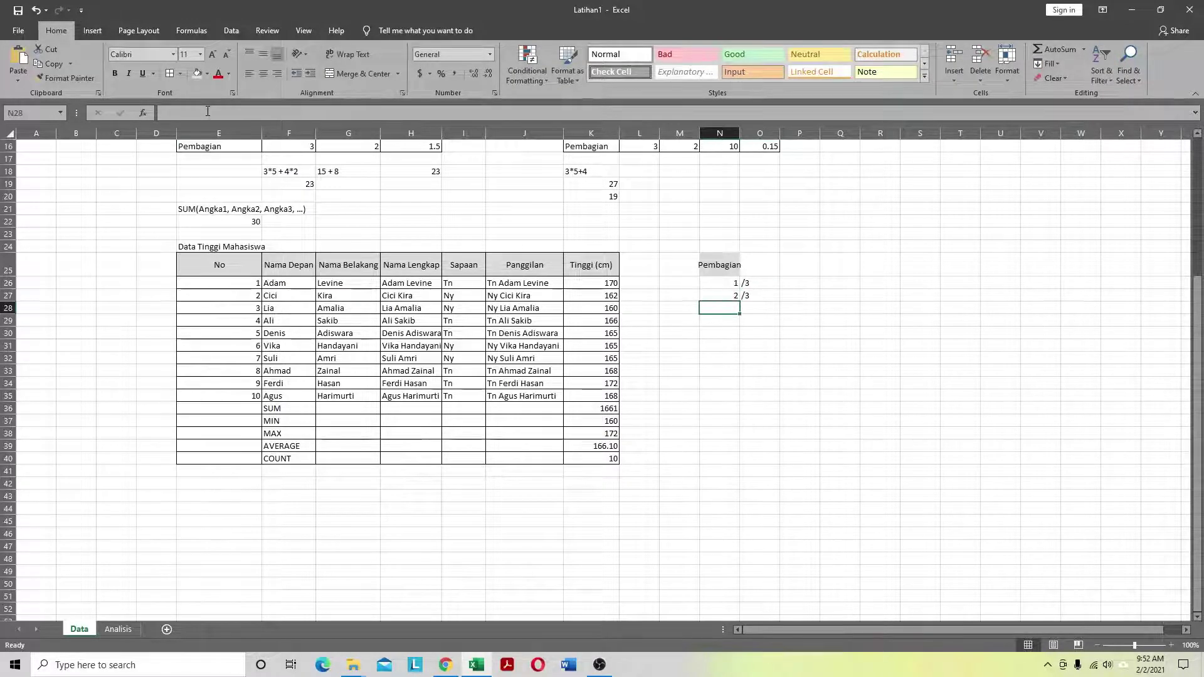
text(3)
key(Tab)
Step: Fill the /3 text down column O to row 35 and extend the number series in column N to 10 in N35
key(alt)
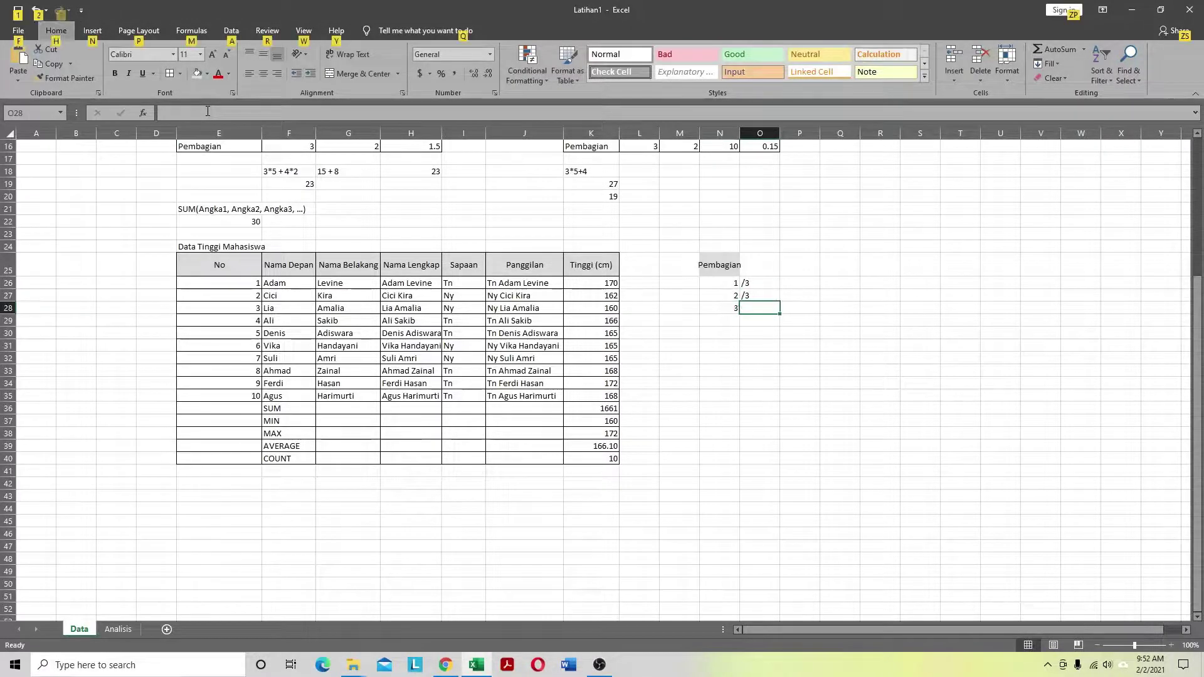
click(800, 359)
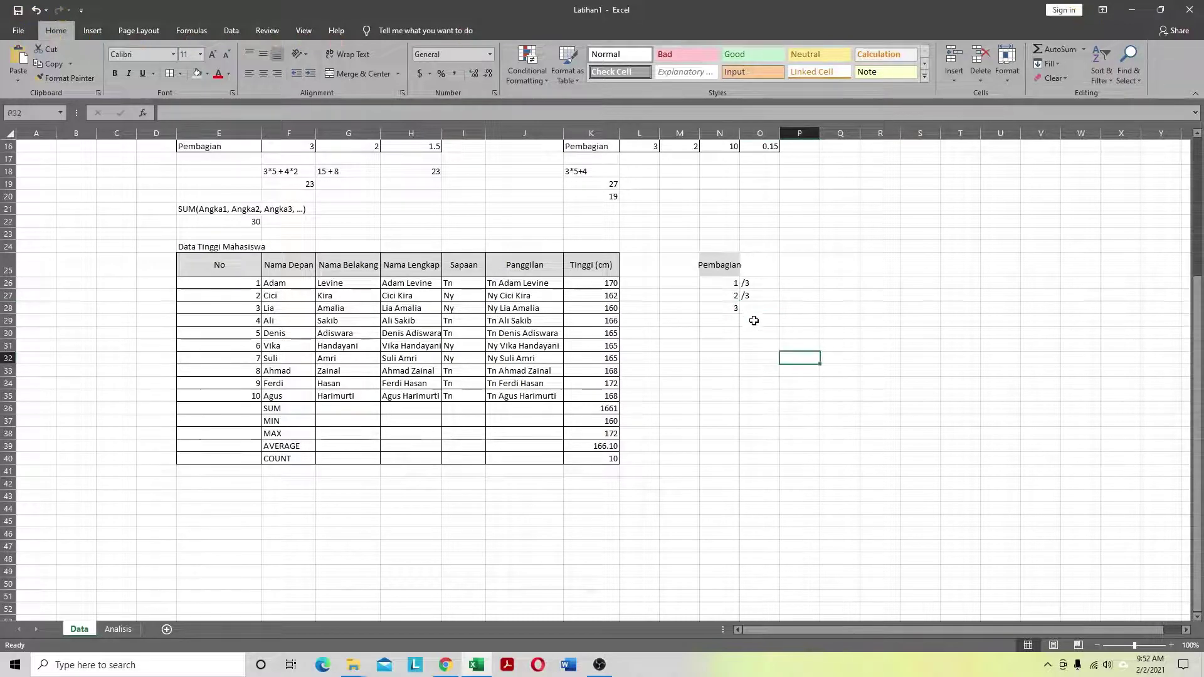
click(754, 311)
drag(759, 283, 779, 401)
click(816, 308)
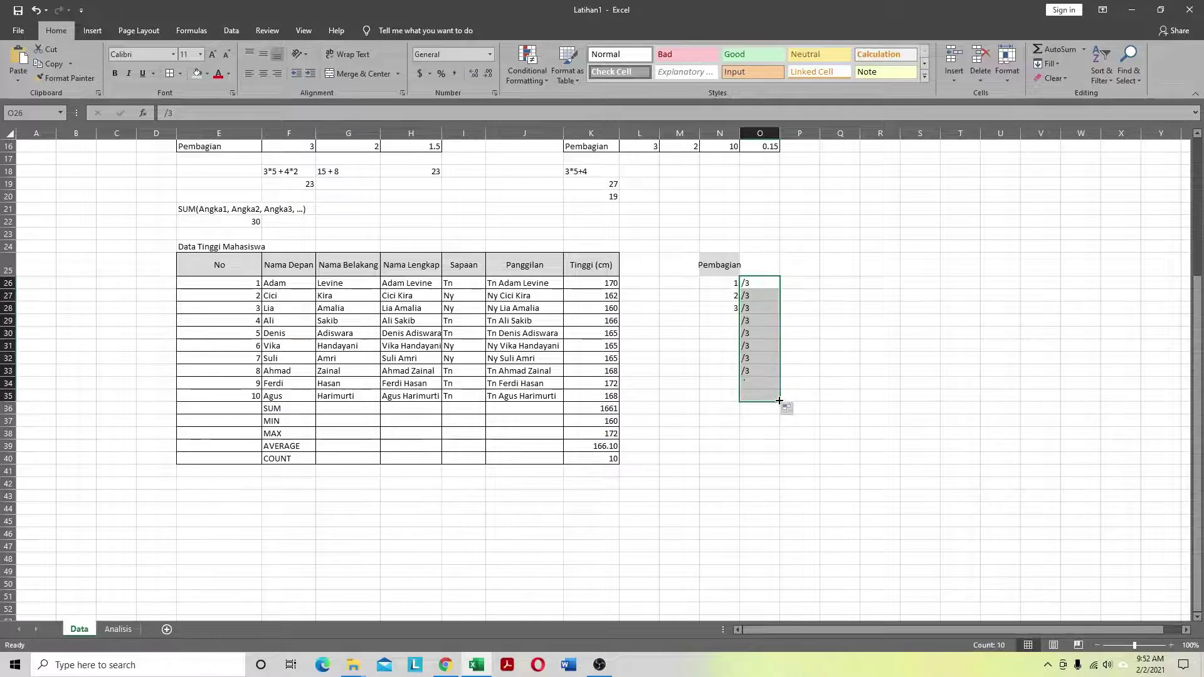
drag(723, 285, 731, 405)
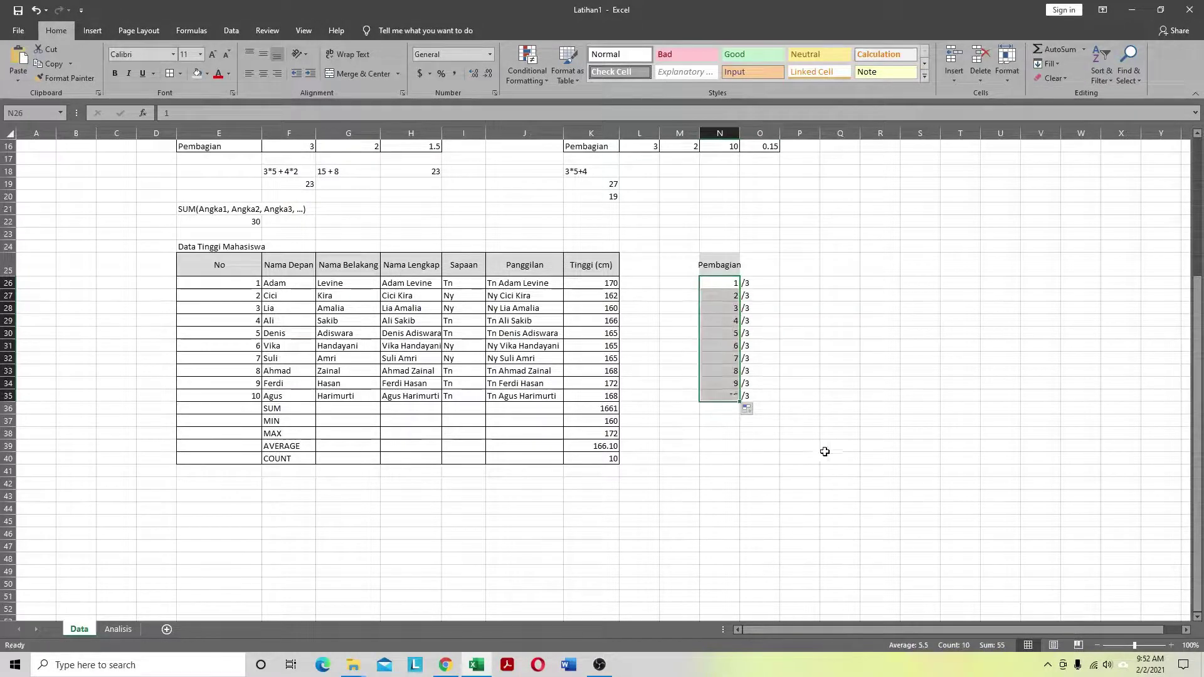
click(840, 408)
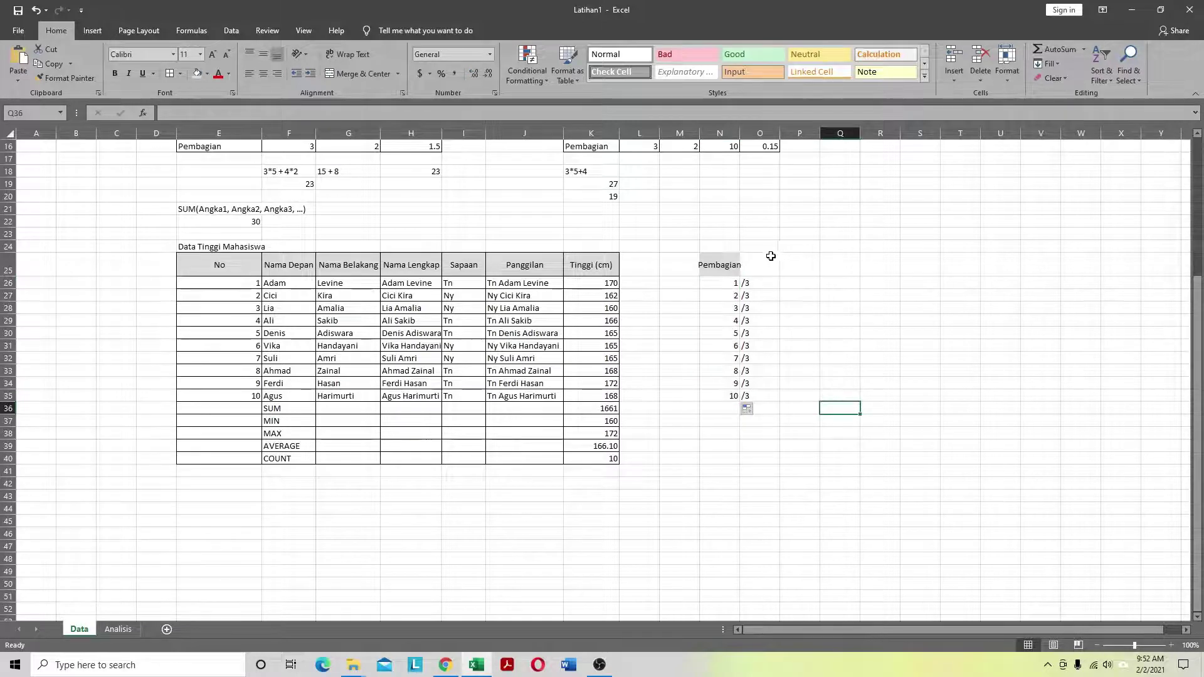
Step: Merge and centre the Pembagian heading across N25:P25
click(711, 265)
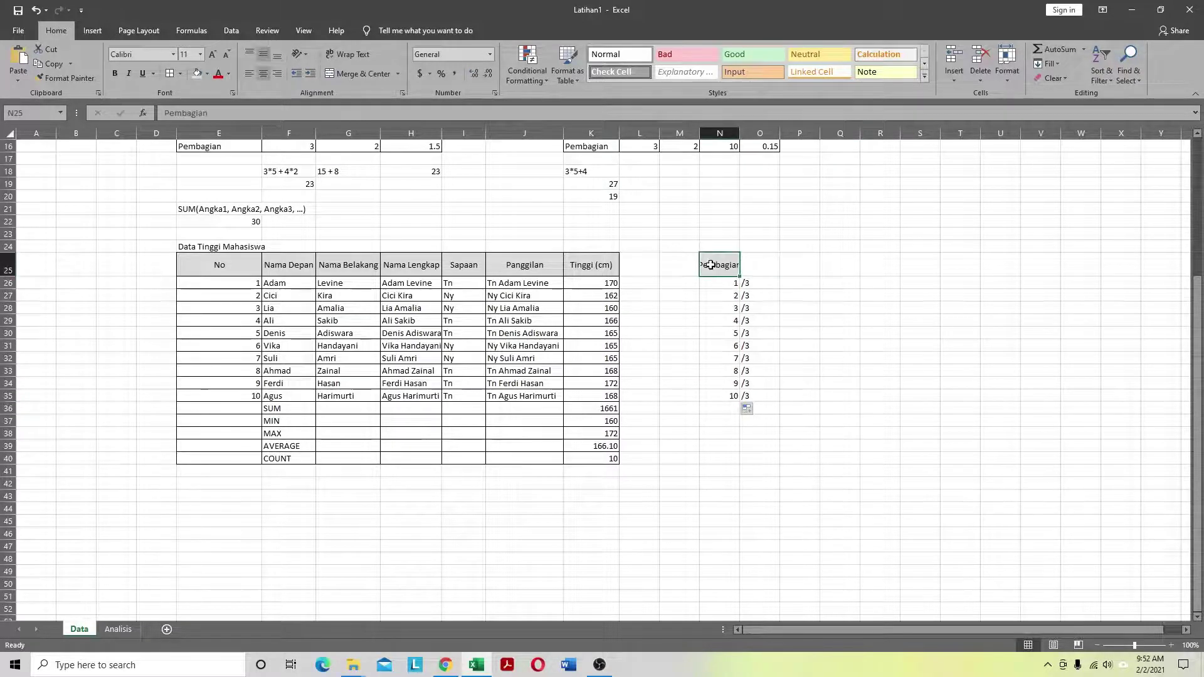
click(785, 283)
drag(735, 260, 787, 260)
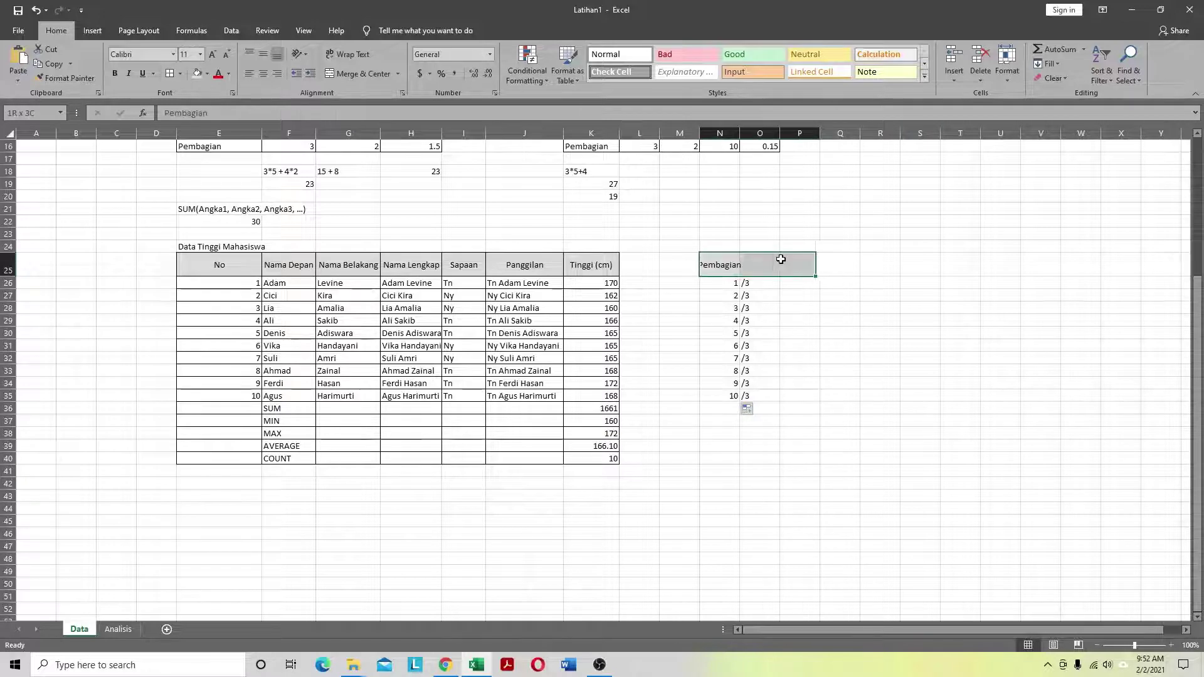
click(361, 75)
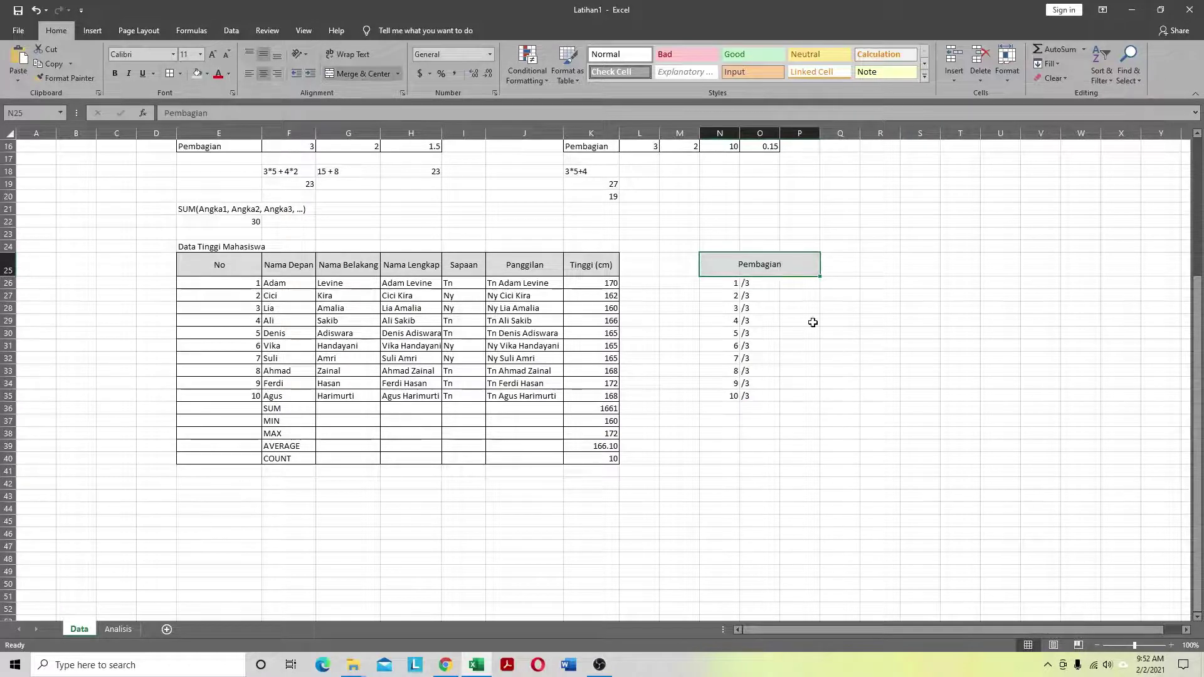
Step: Change the merged heading to Pembagian 3
click(241, 111)
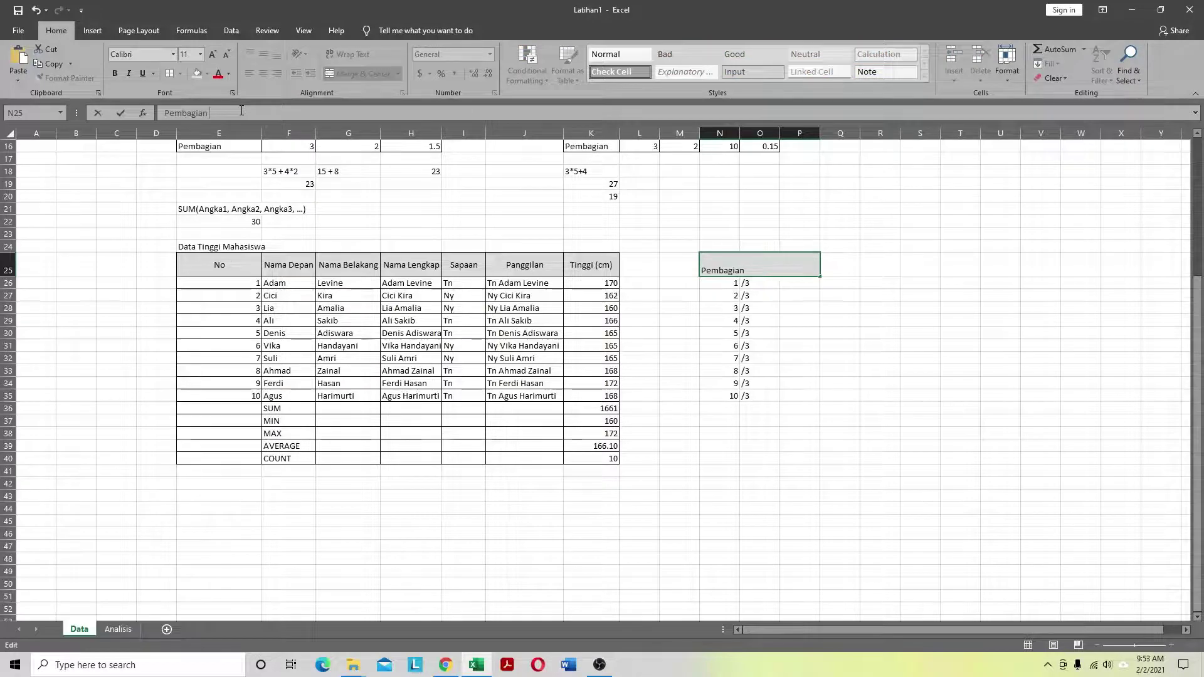
text(3)
key(Return)
Step: Enter the formula =N26/3 in P26 to divide the first number by 3
key(Right)
key(Right)
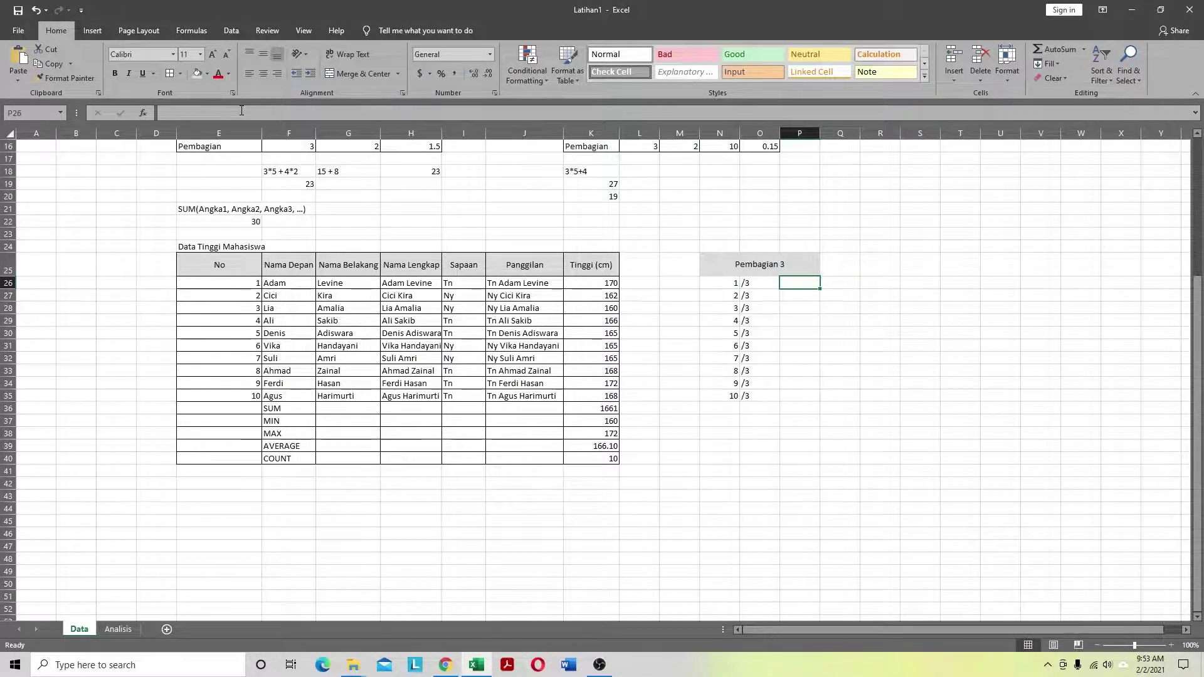
text(=)
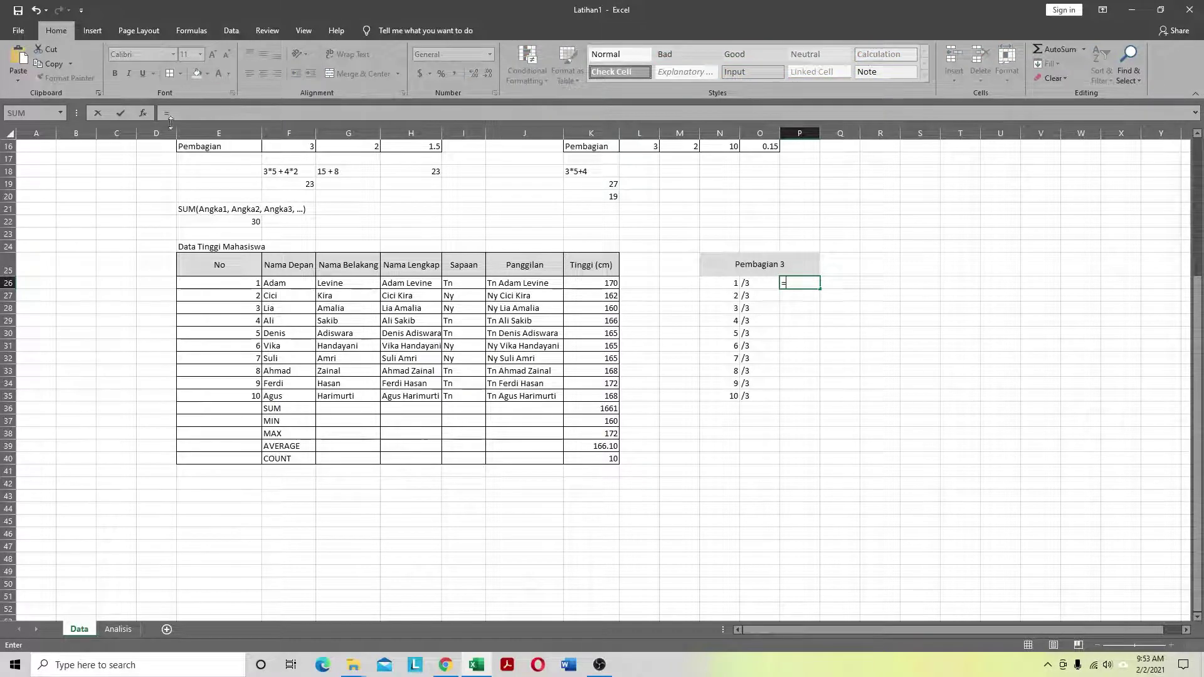
click(725, 284)
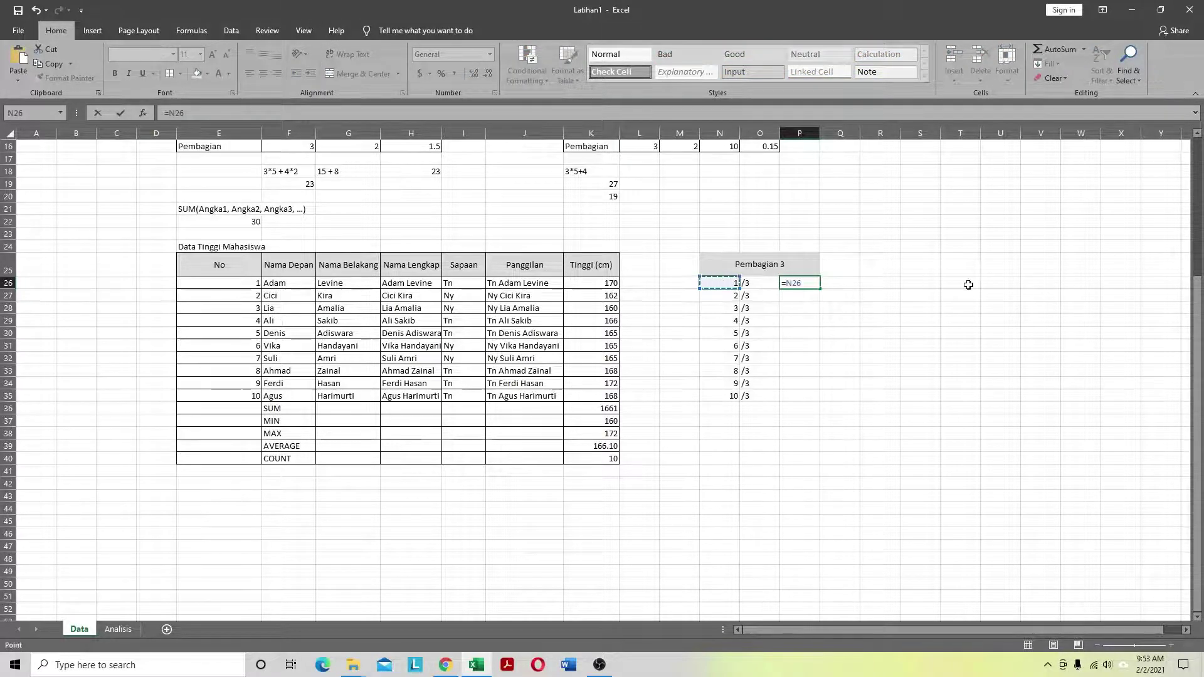
text(/3)
key(Return)
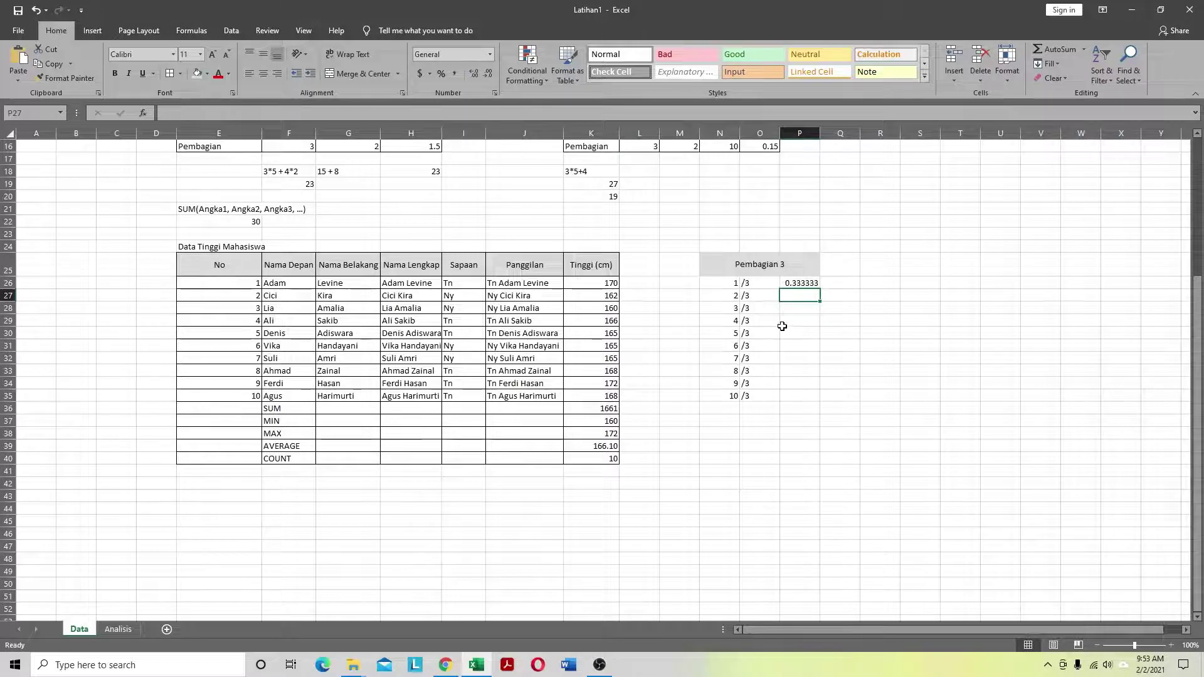
Step: Unmerge the heading across N25:P25 and replace the text in N25 with Pembilang
click(714, 261)
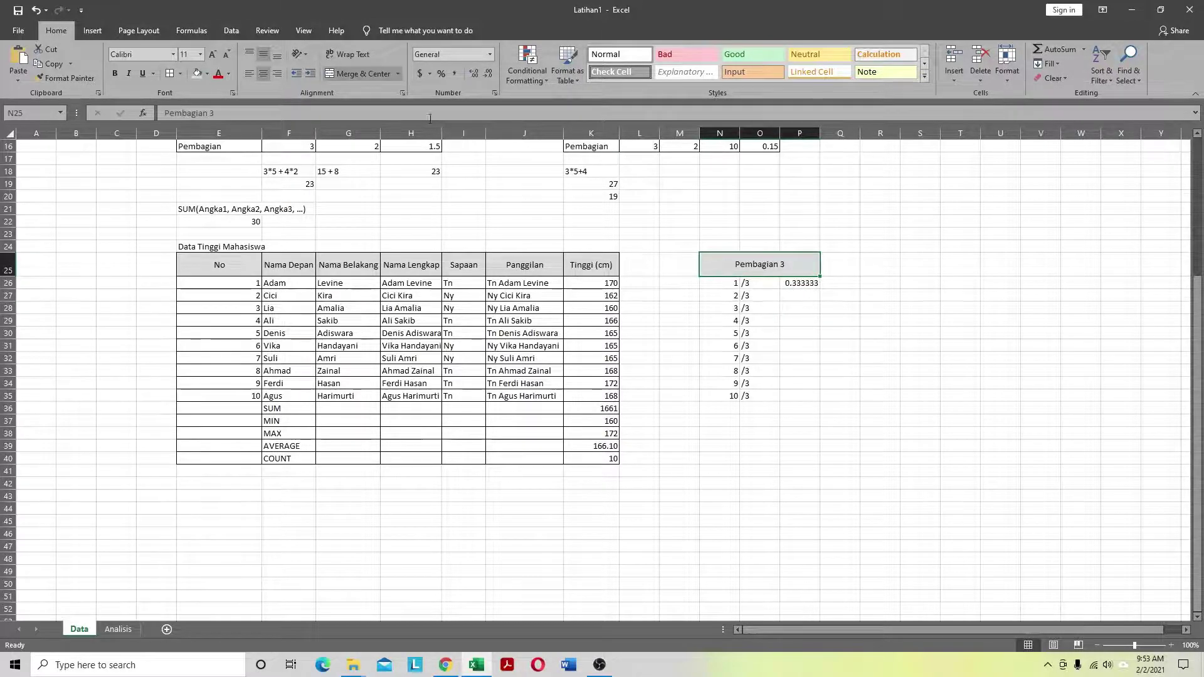
click(340, 74)
click(713, 264)
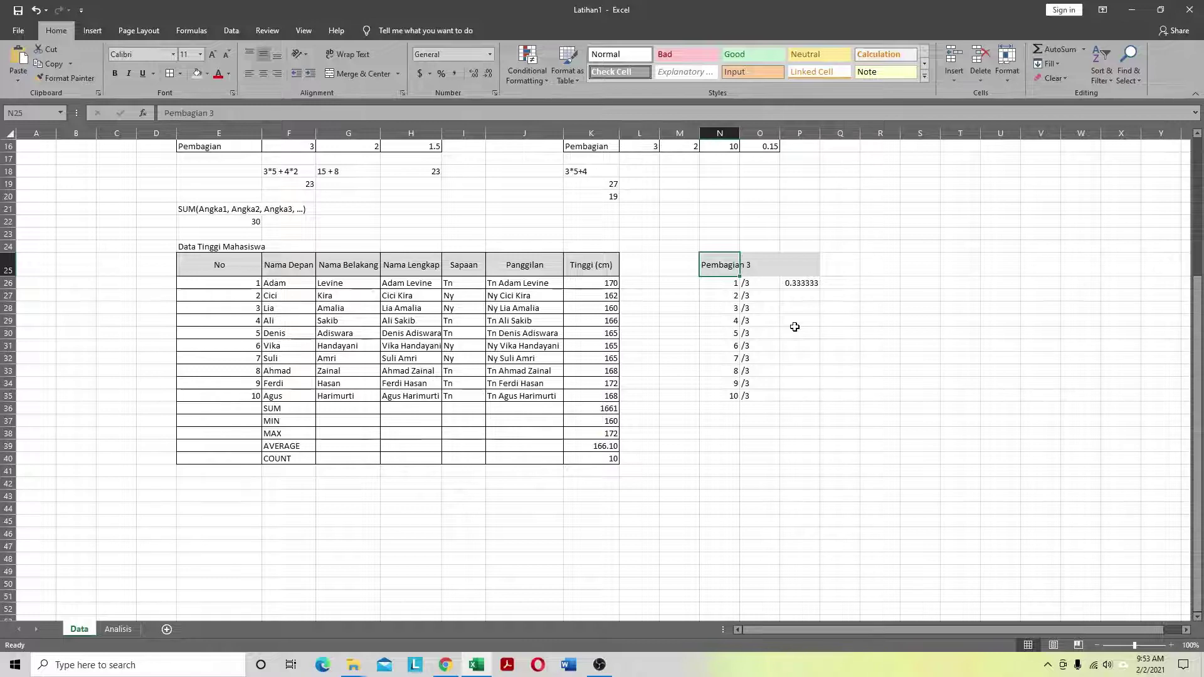
text(Pembilan)
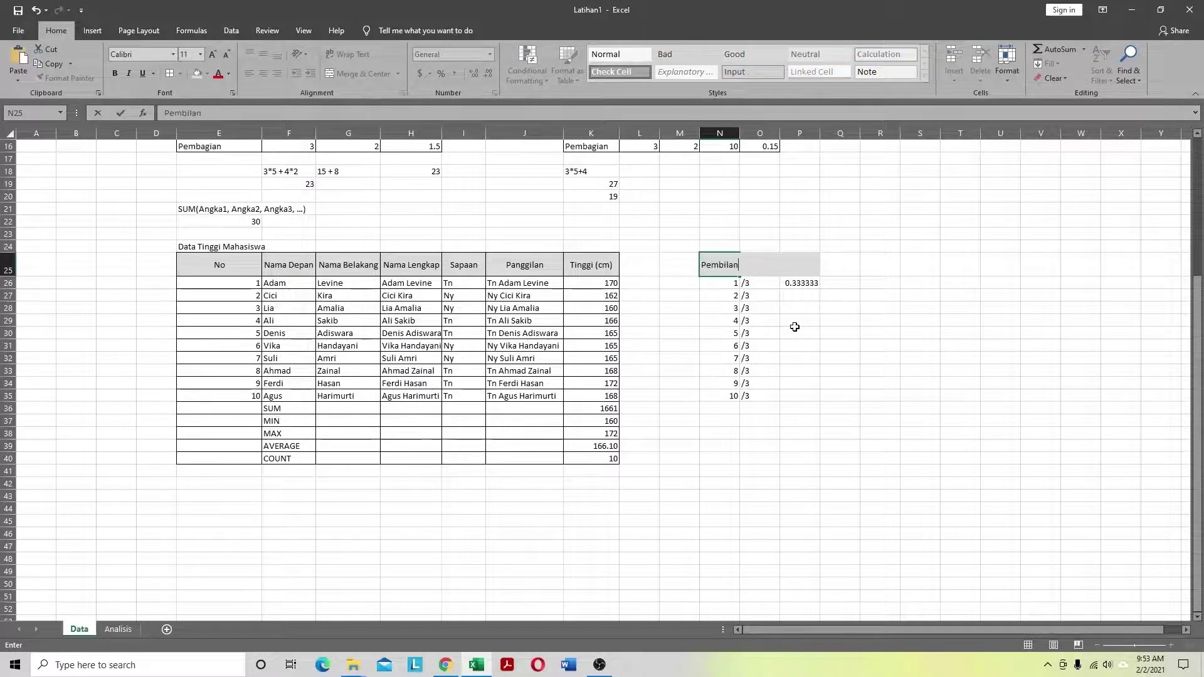
text(g)
key(Tab)
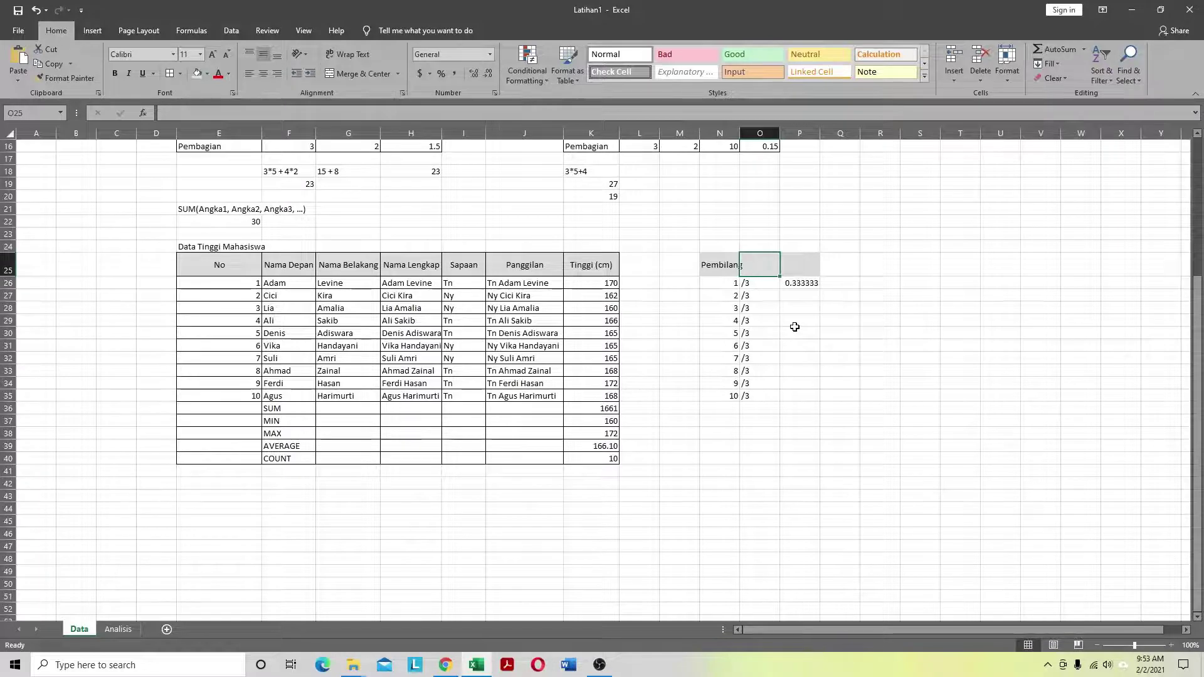
Step: Replace the heading in N25 with Angka and enter the heading Bagi in O25
key(shift+Tab)
text(Angka)
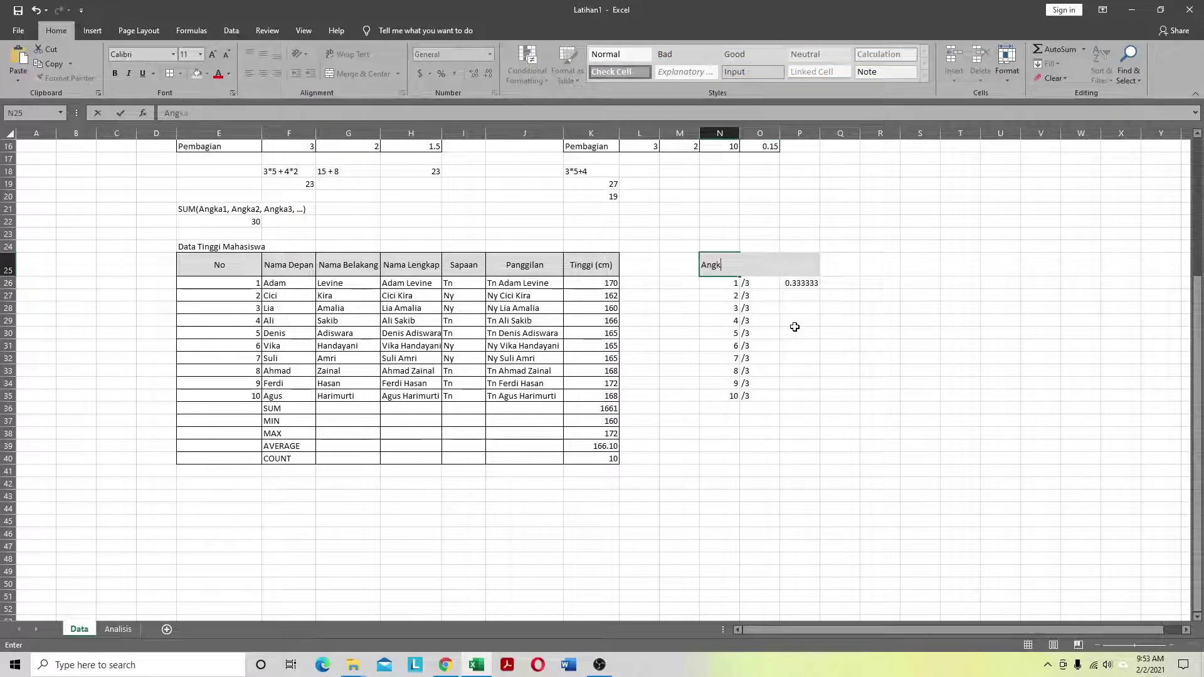
key(Tab)
text(Ba)
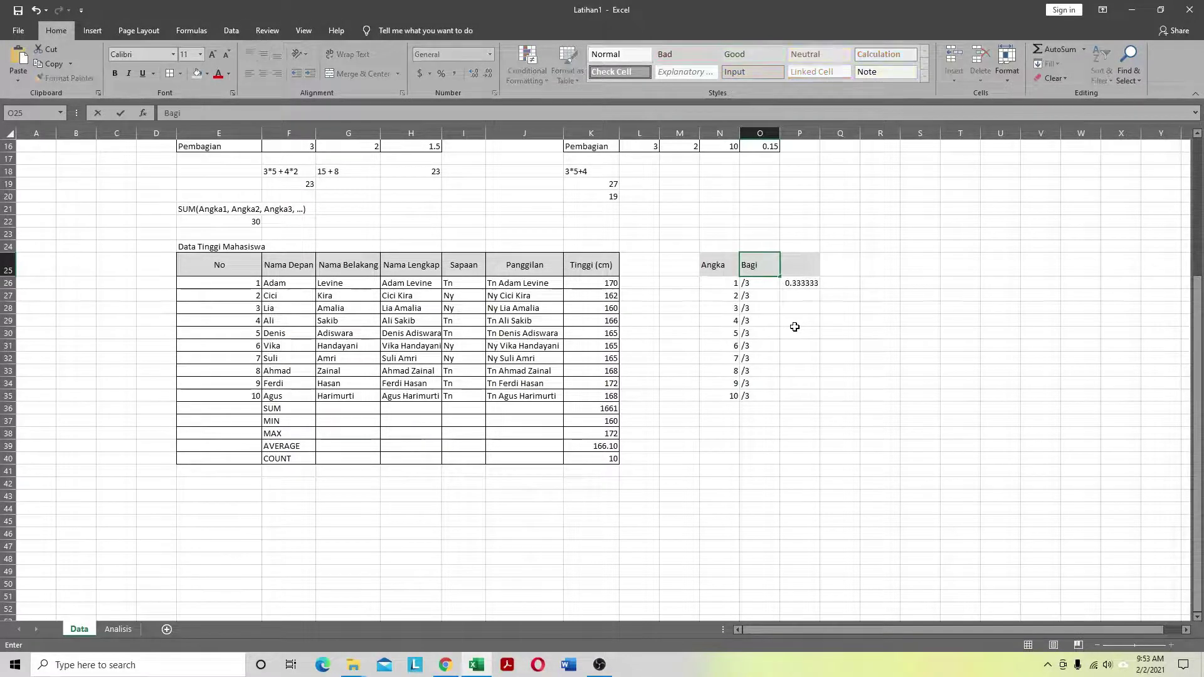
key(Return)
Step: Enter the divisor 3 in O26 and fill it down to O35, replacing the /3 text
key(Tab)
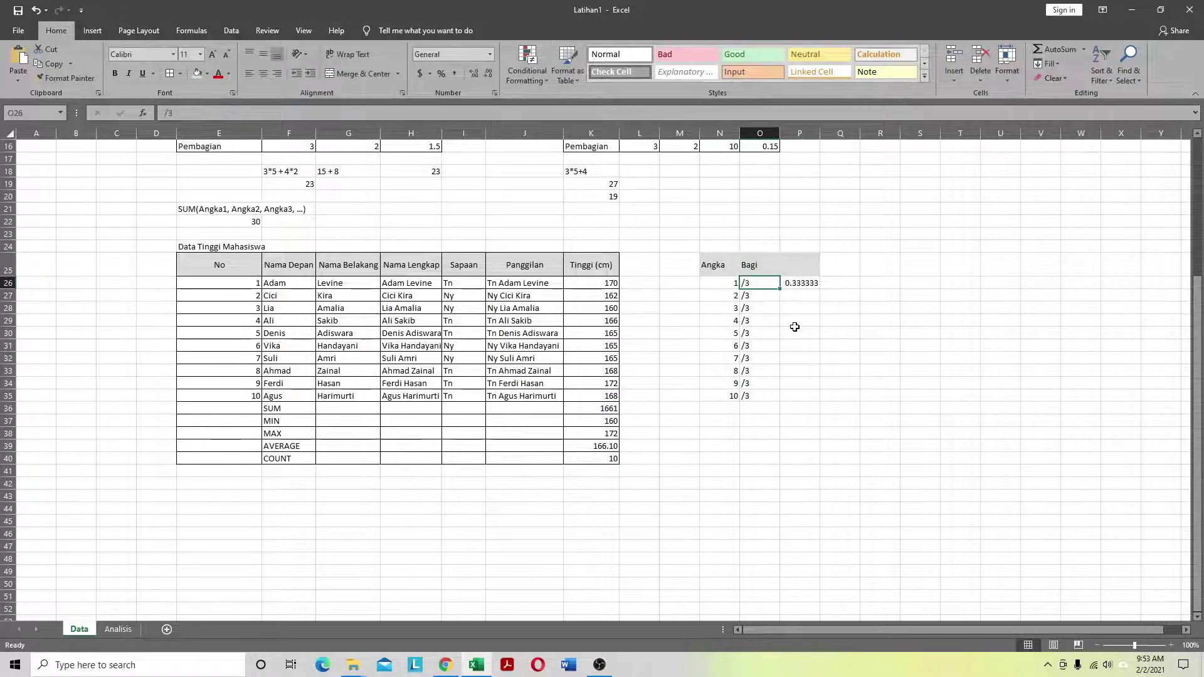
text(3)
key(Return)
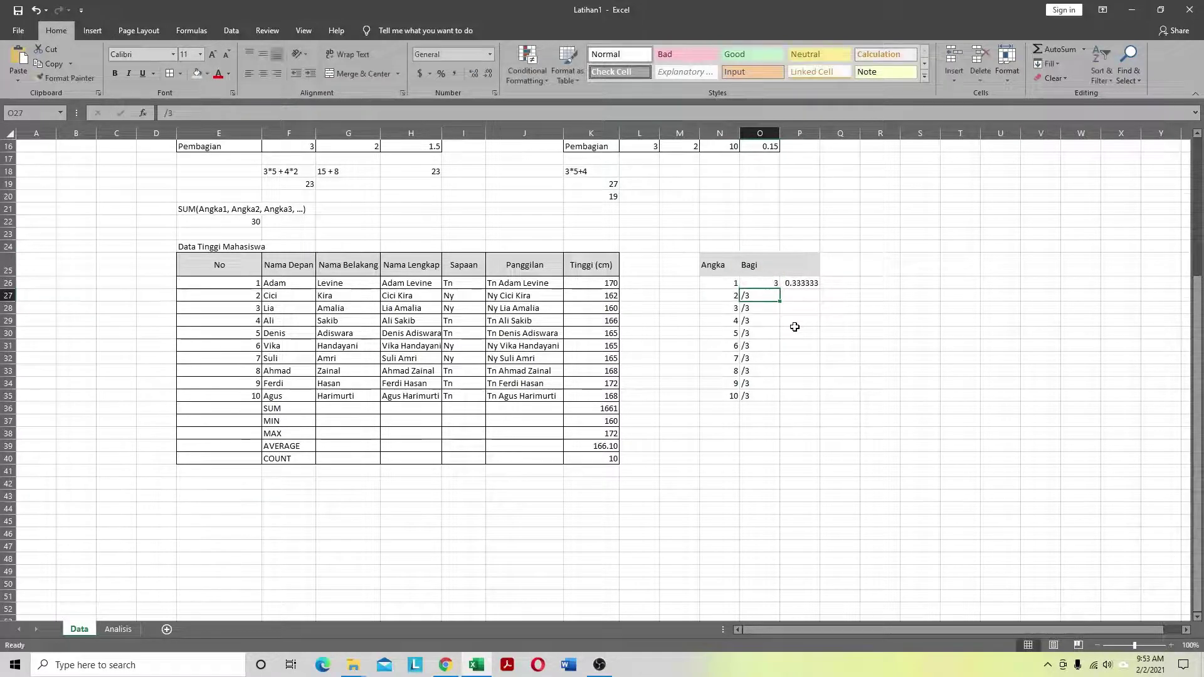
click(763, 280)
double_click(780, 289)
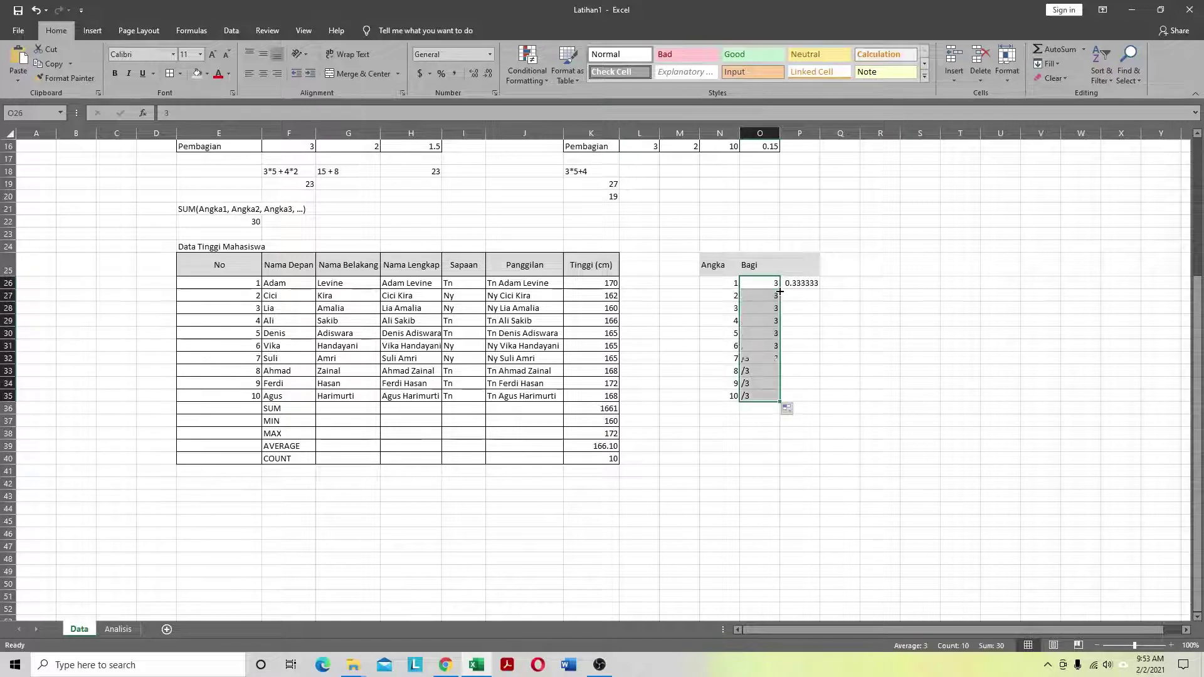
click(721, 294)
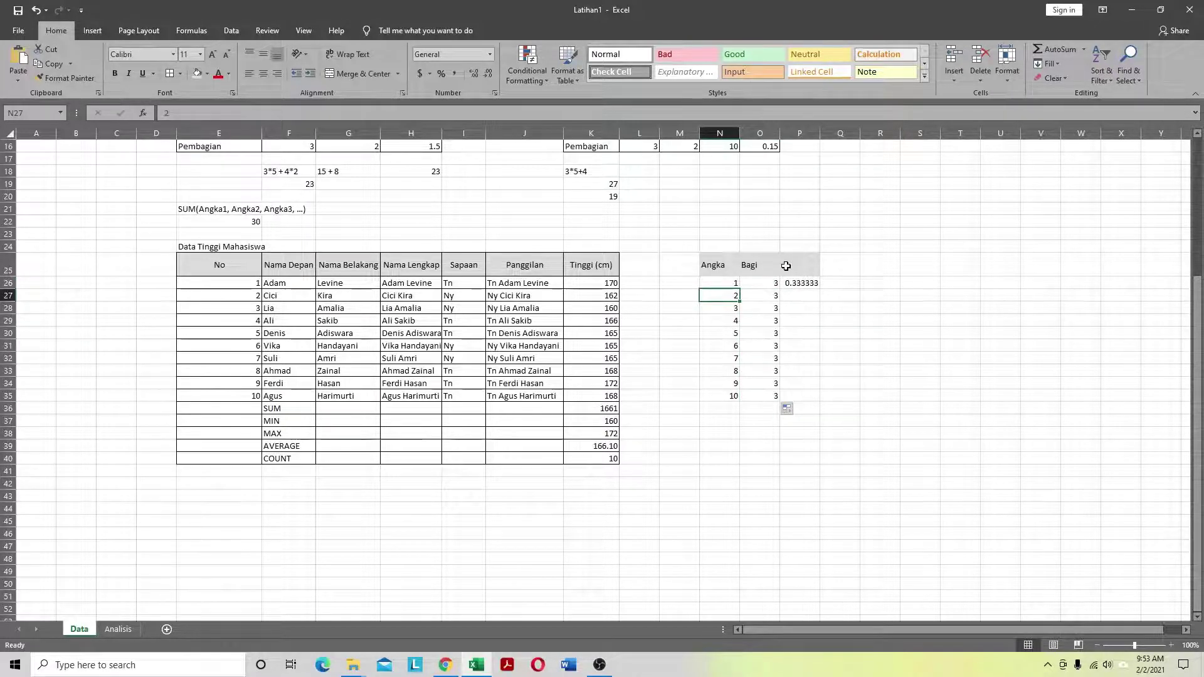
Step: Replace the formula in P26 with =N26/O26 and fill it down to P35
click(801, 281)
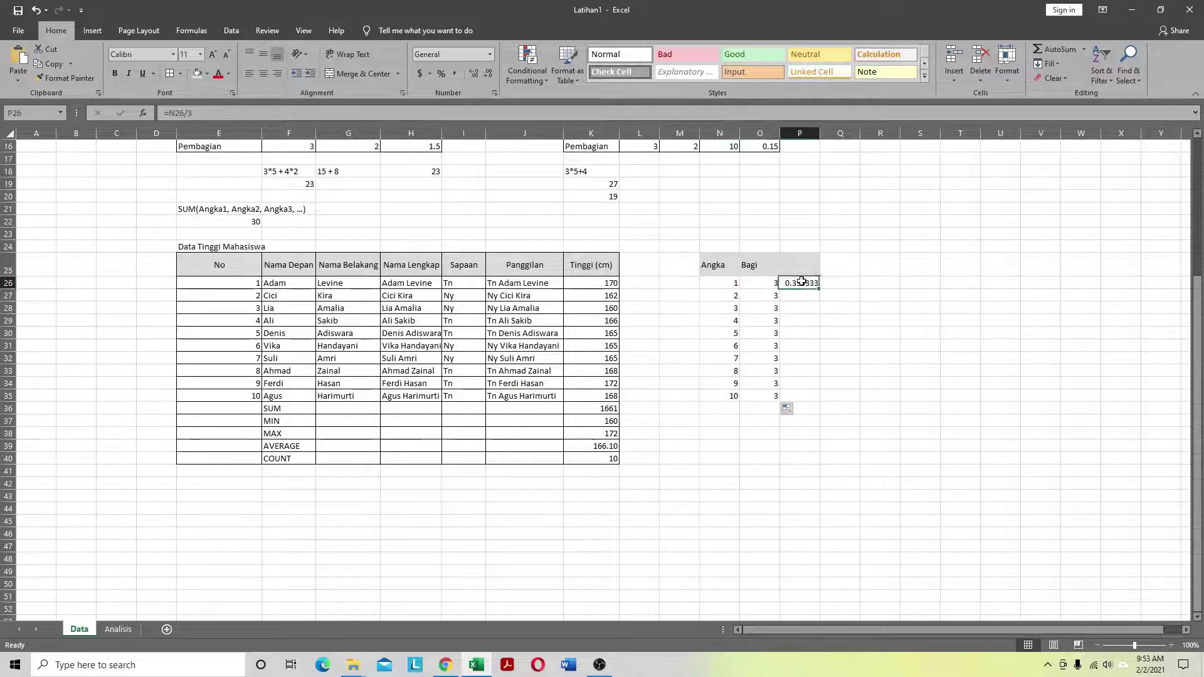
text(=)
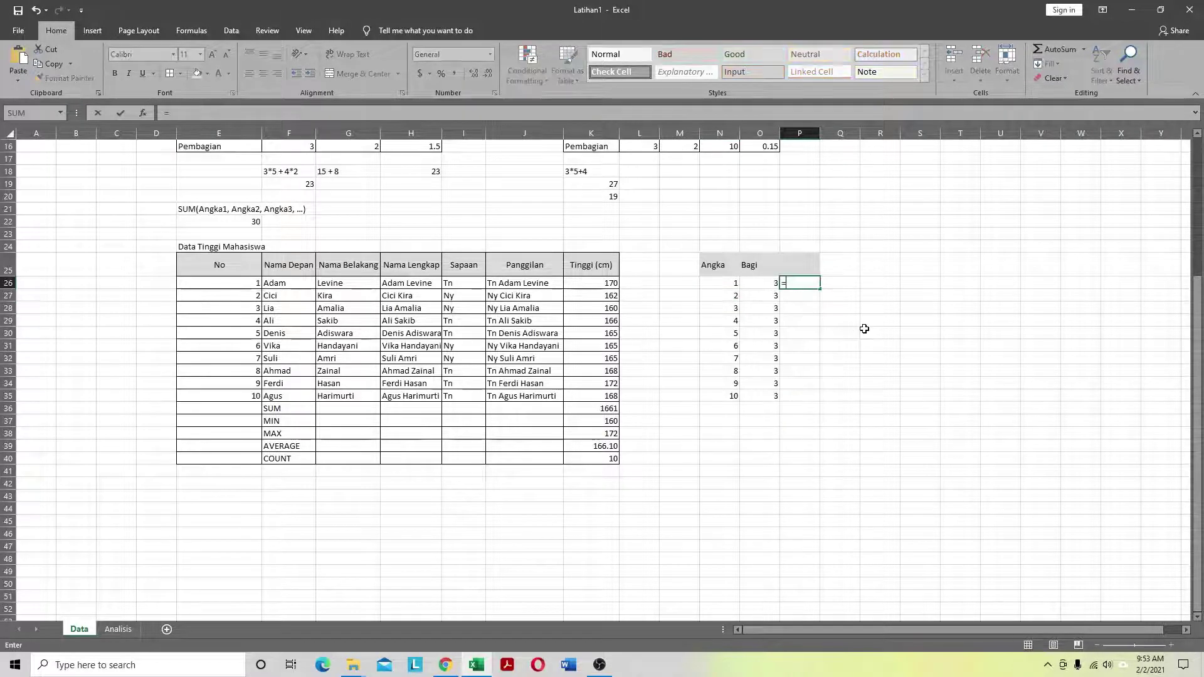
click(730, 282)
text(/)
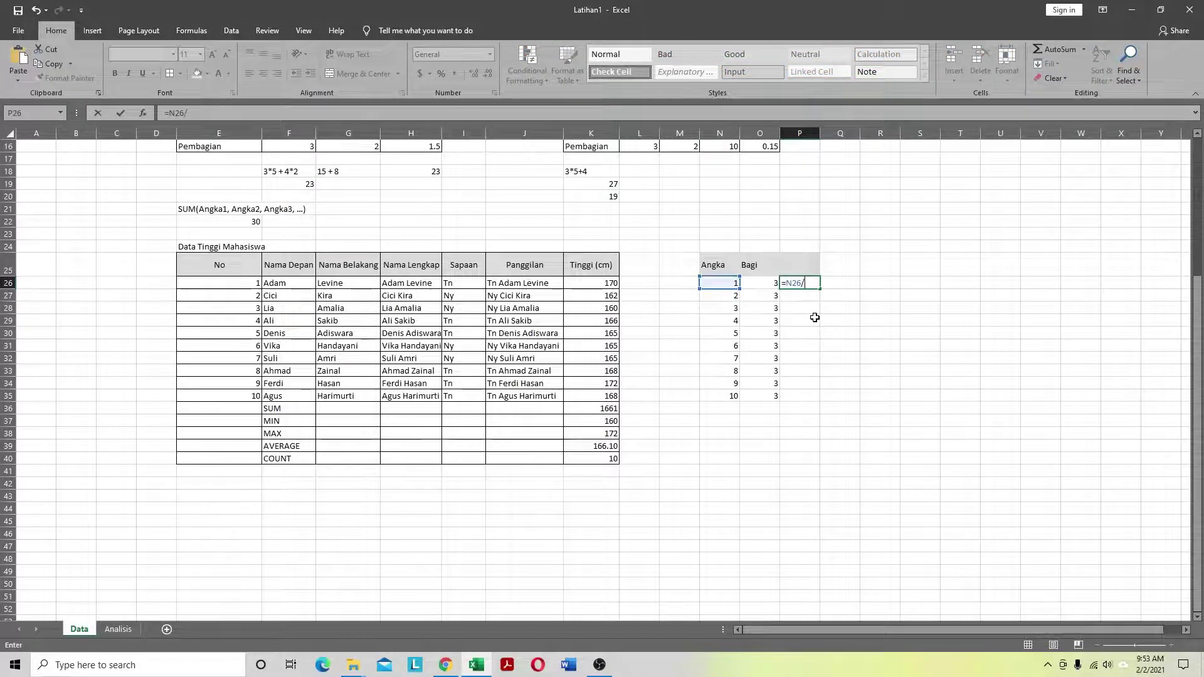
click(769, 284)
key(ctrl+Return)
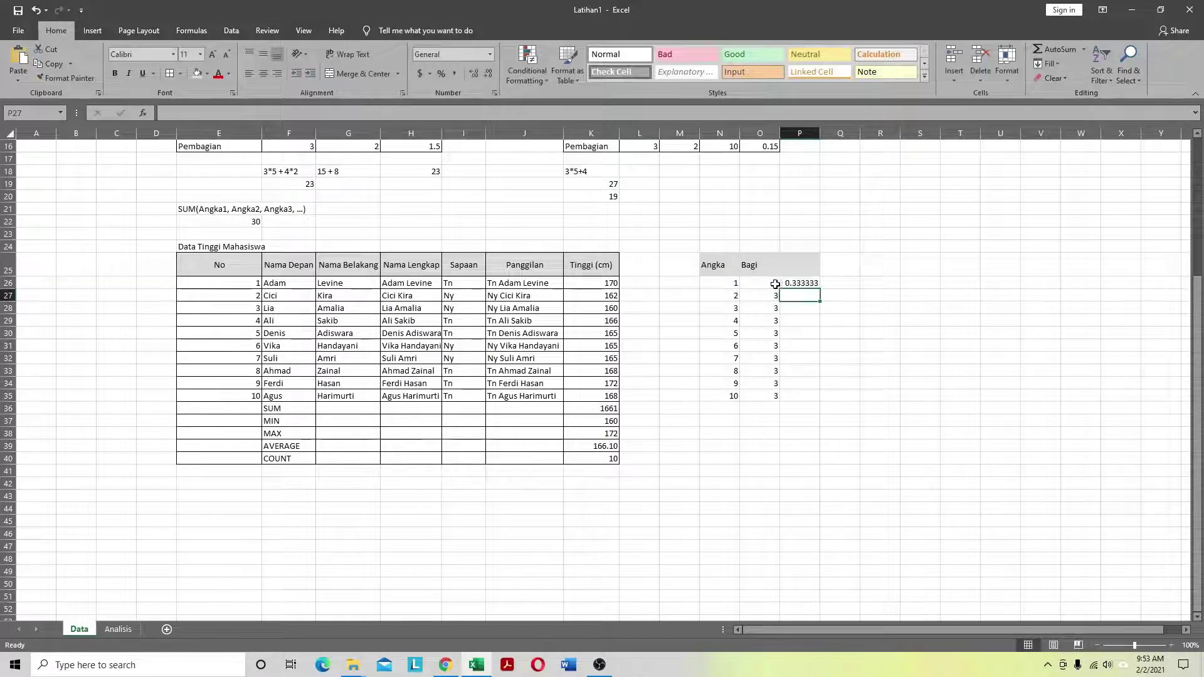
drag(821, 289, 822, 396)
click(803, 457)
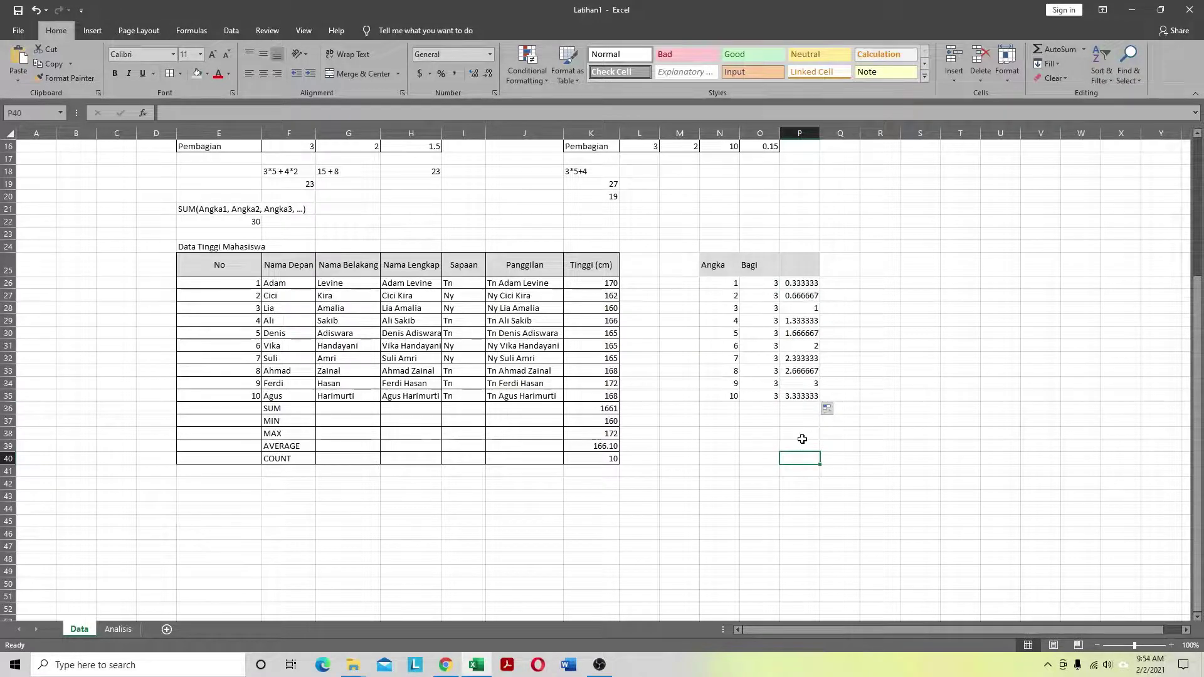
Step: Enter the heading Hasil in P25 above the division results
click(798, 263)
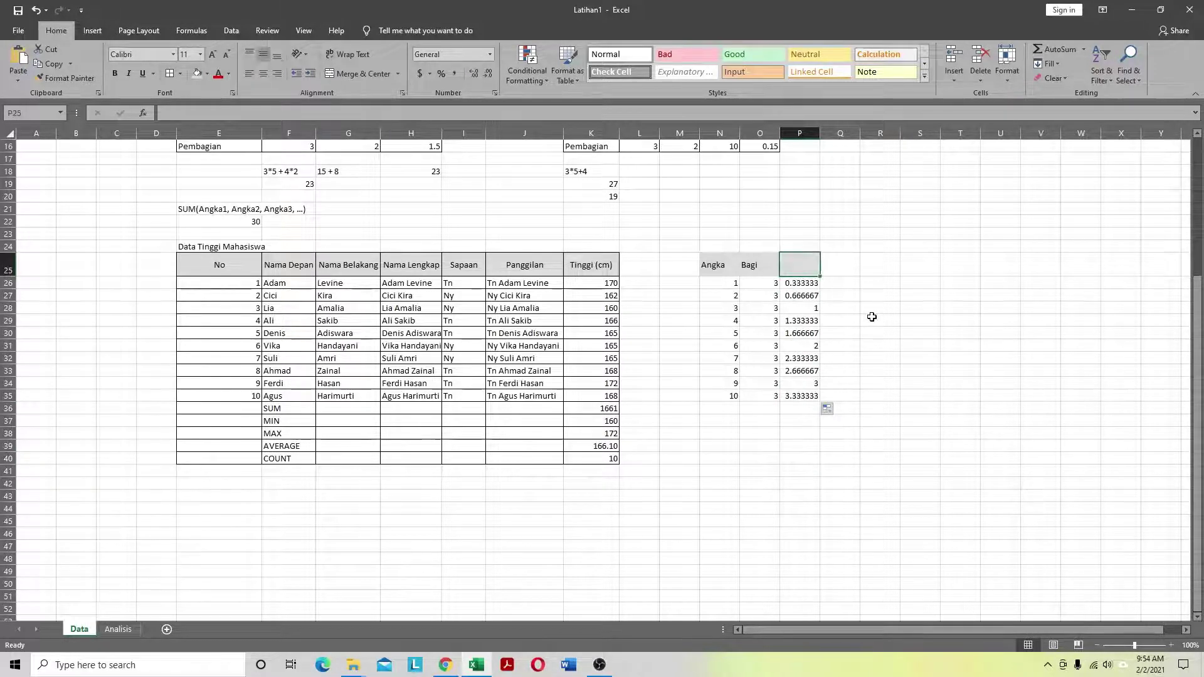
text(Hasil)
key(Return)
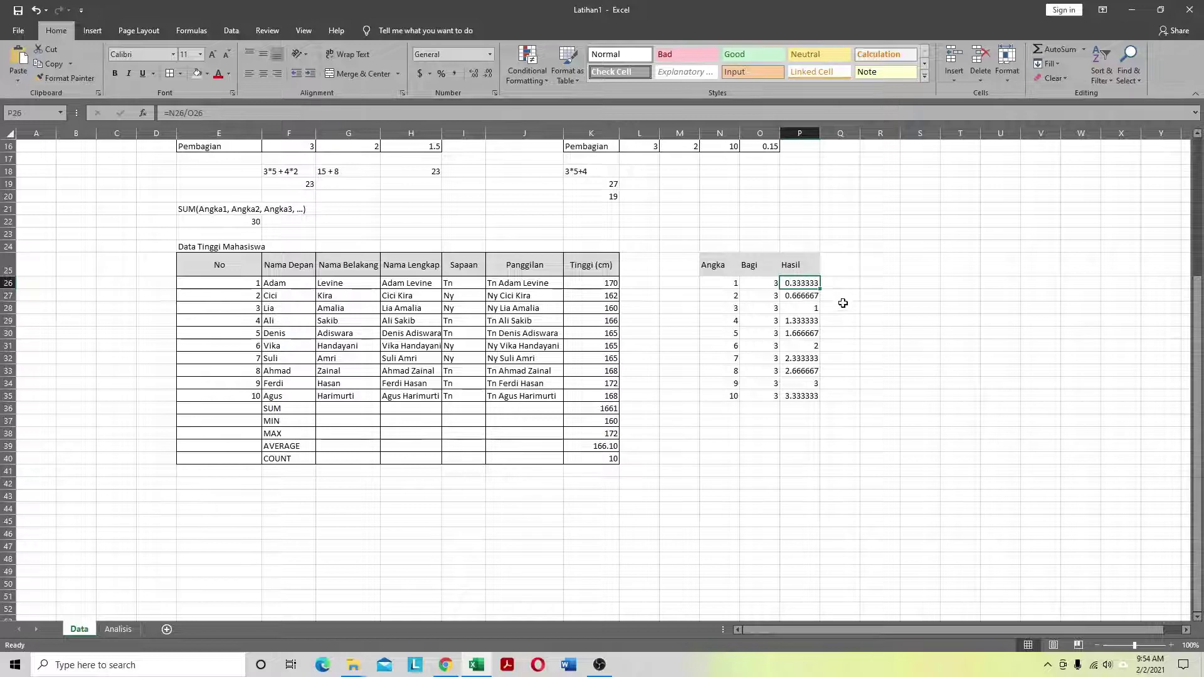
Step: Add the heading Pembulatan in Q25 and fit column Q's width to its contents
click(832, 264)
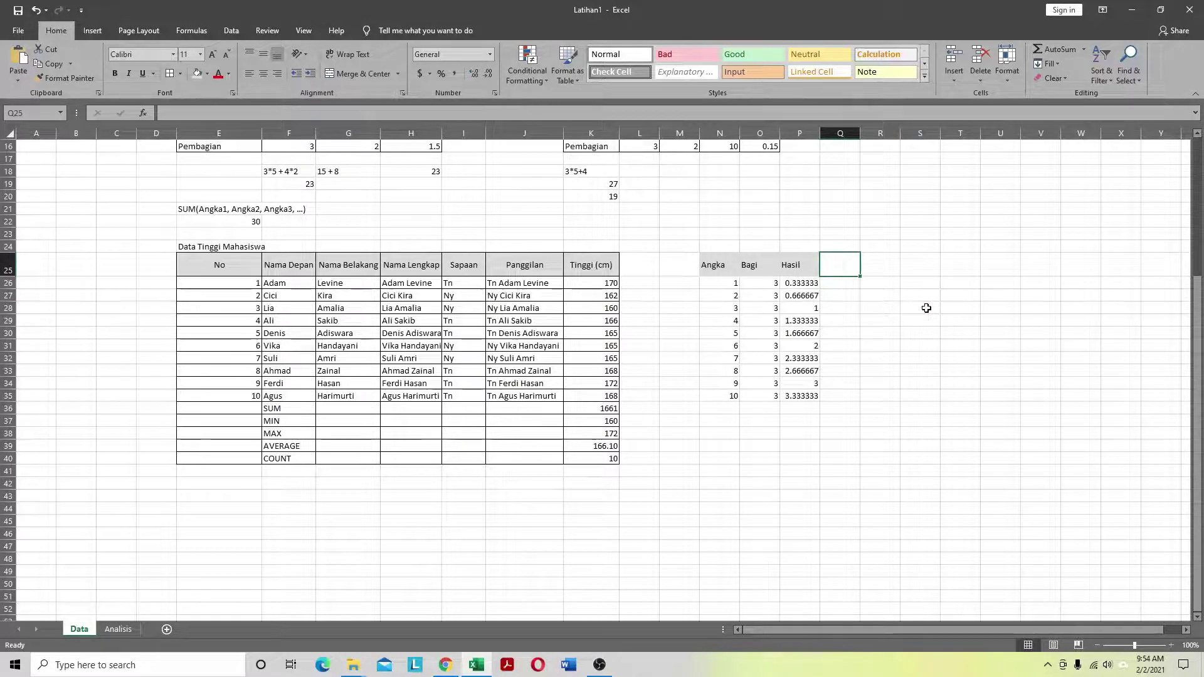
text(H)
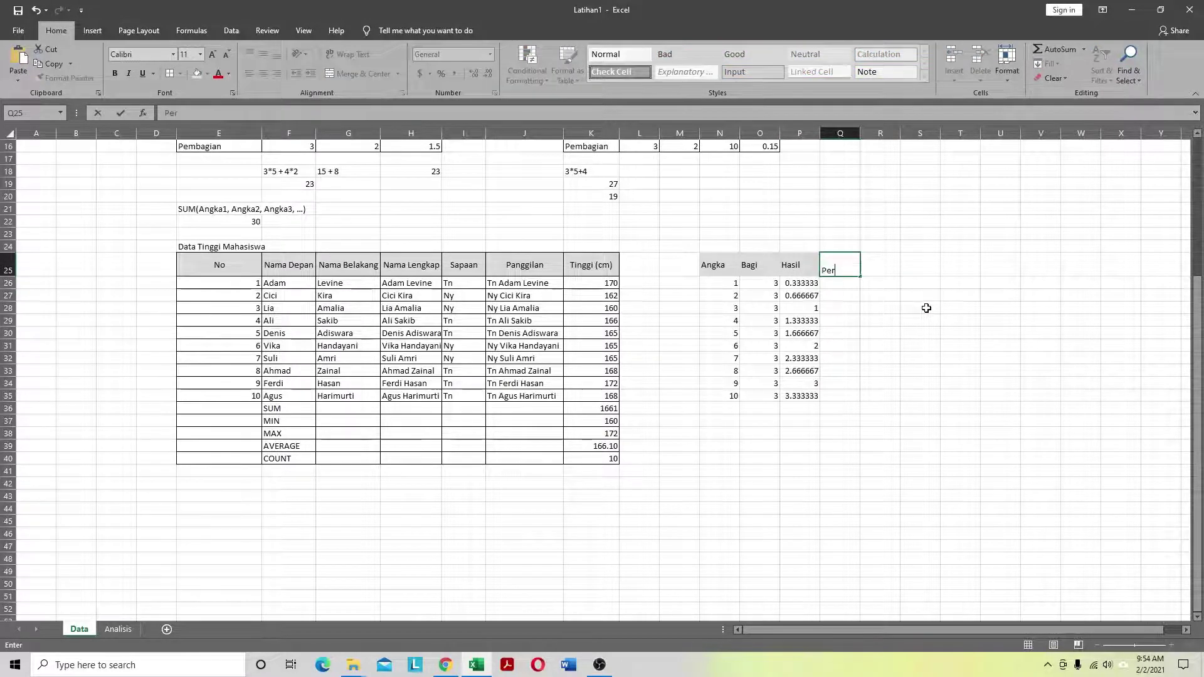
text(embulatan)
key(Return)
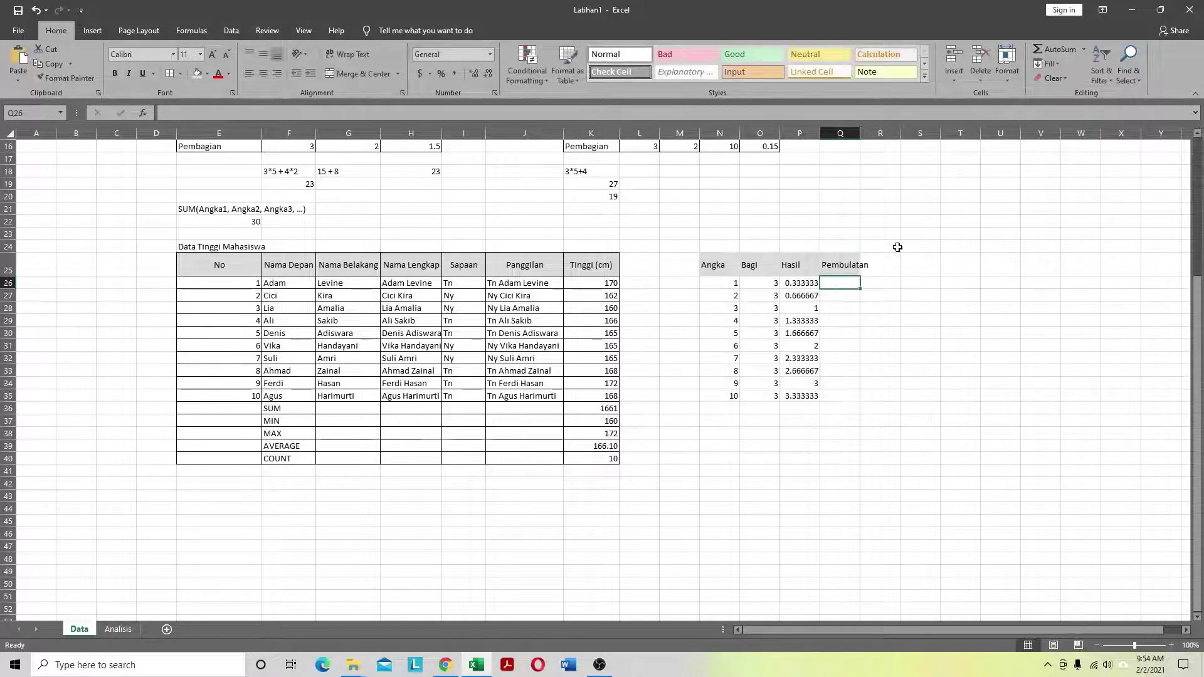
double_click(861, 133)
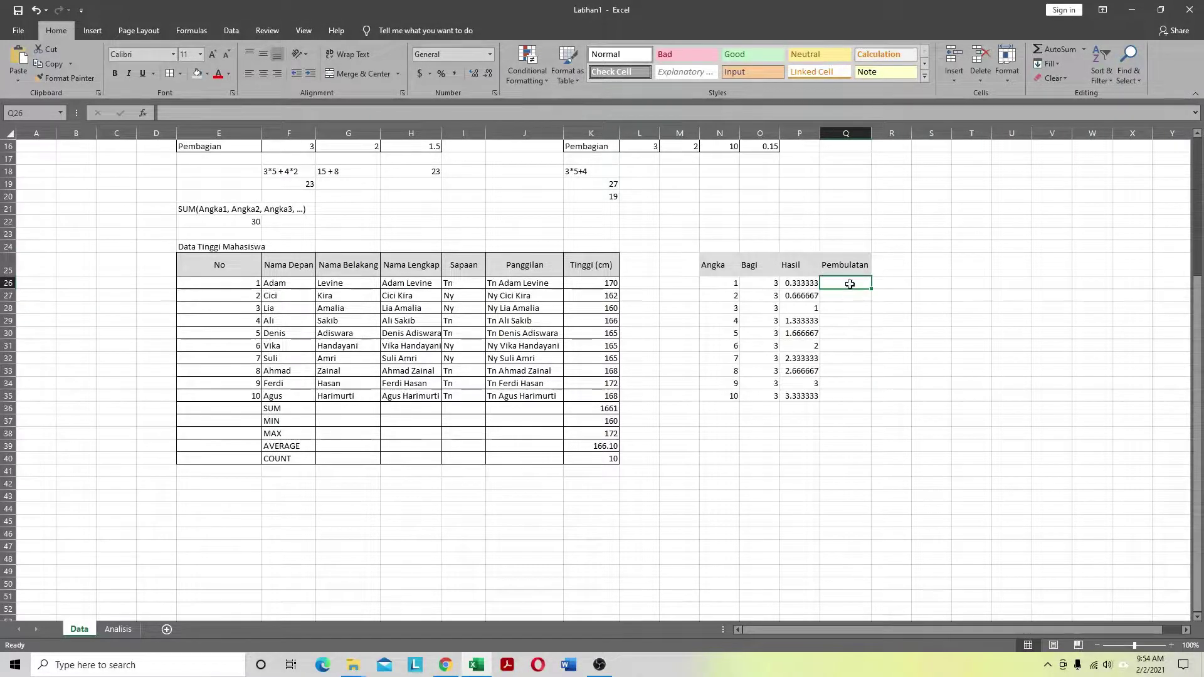
Step: Enter the formula =ROUND(P26, 2) in Q26 to round the first result to two decimals
text(=ROUND()
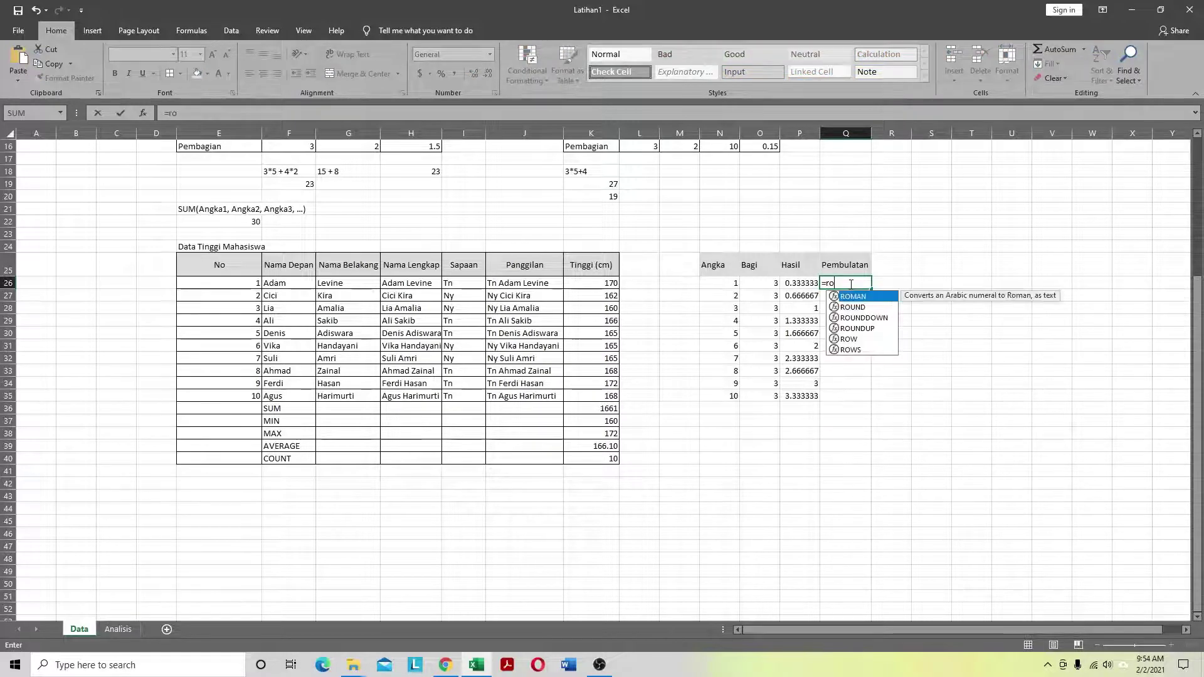
click(795, 285)
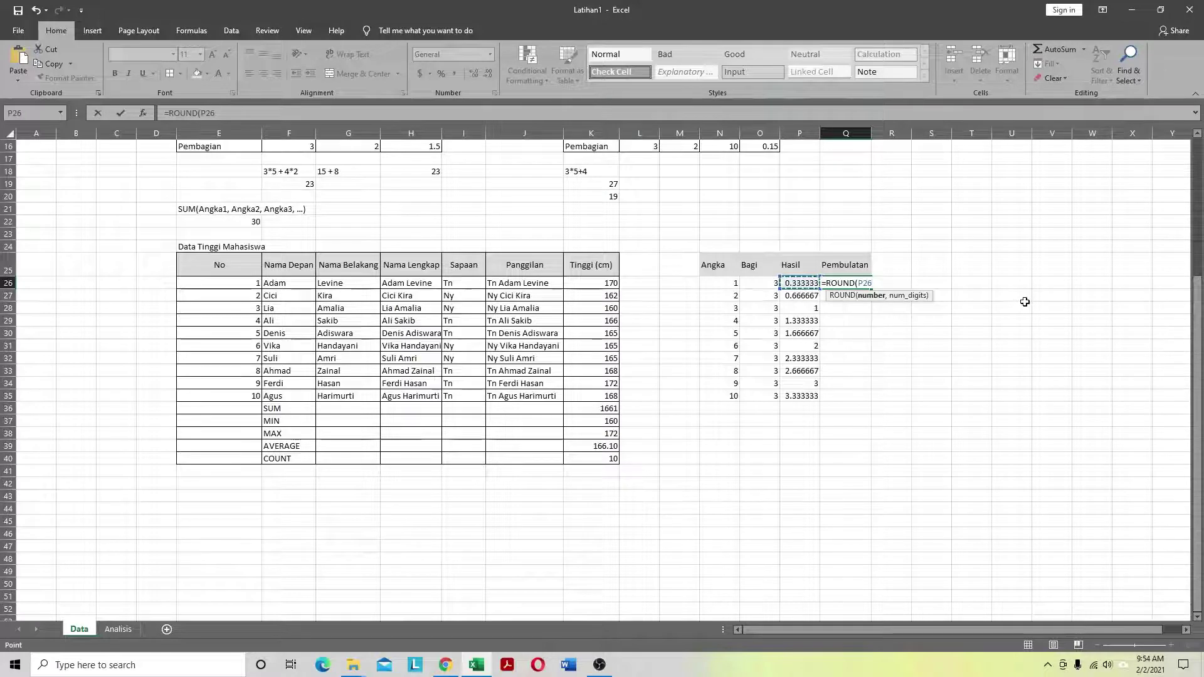
text(, 2)
key(Return)
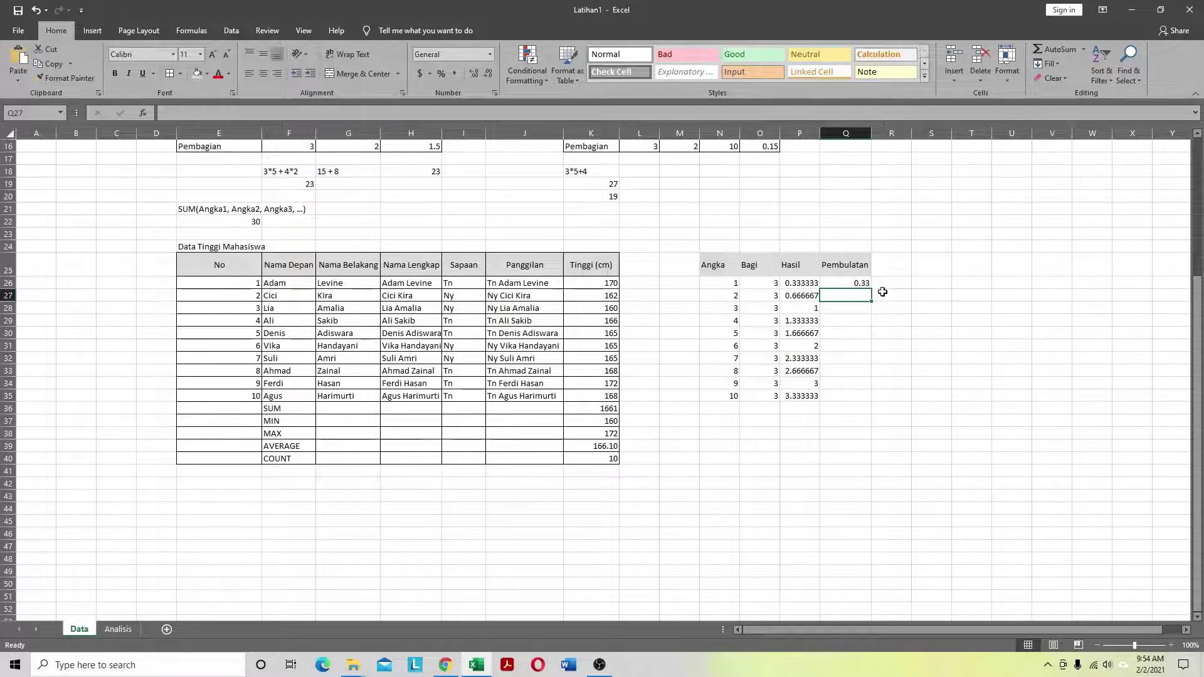
Step: Fill the rounding formula from Q26 down to Q35
click(845, 281)
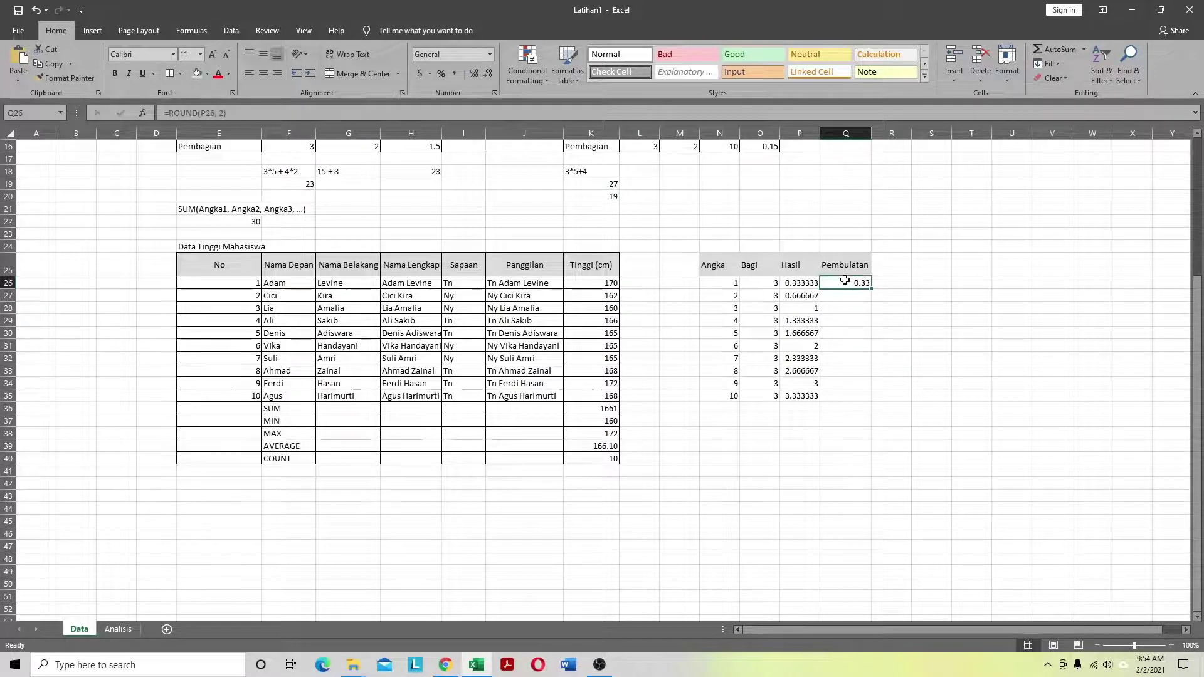
drag(872, 291, 867, 408)
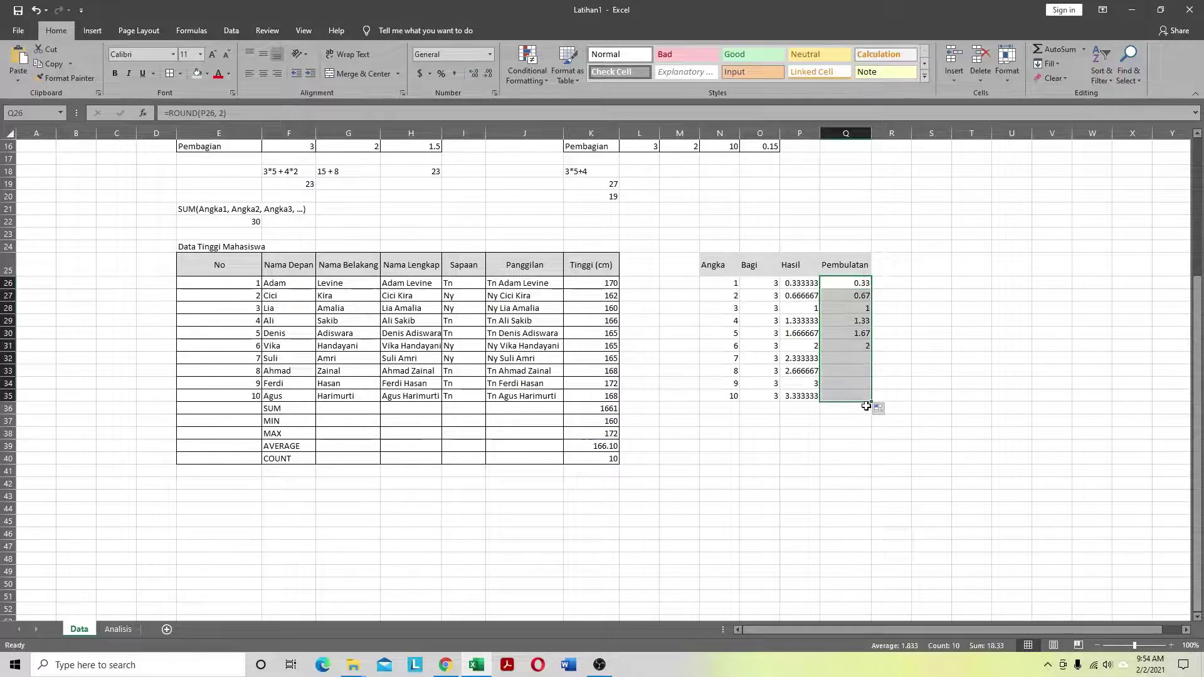
click(834, 457)
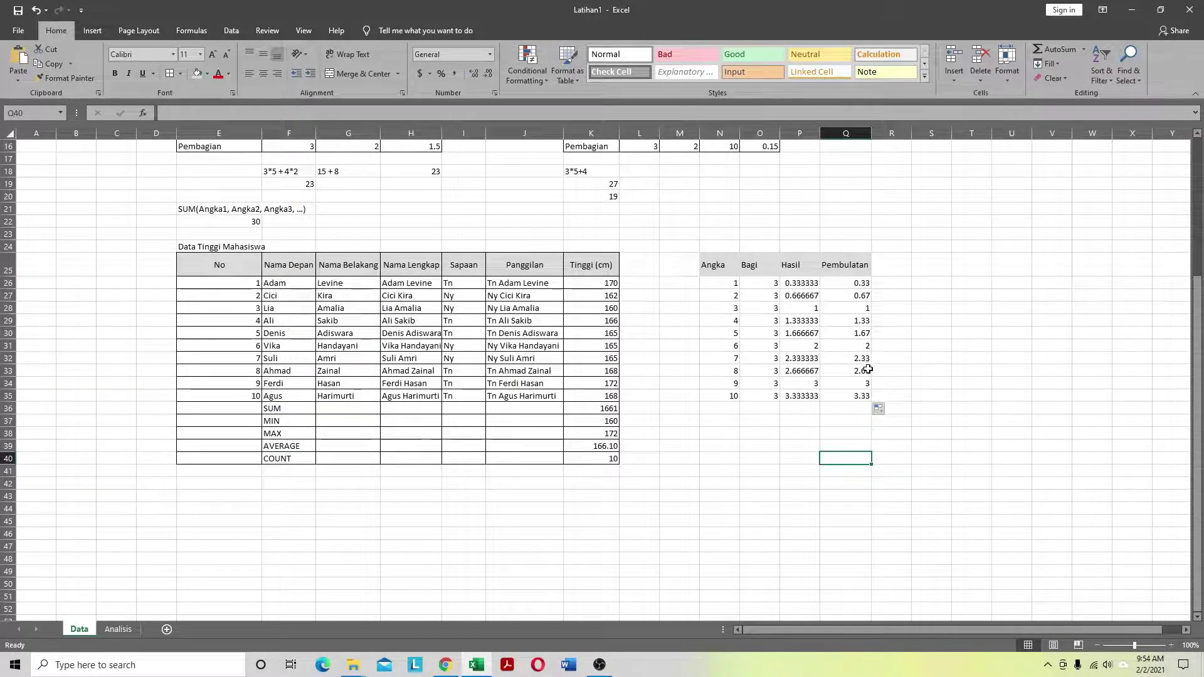
Step: Start a ROUND formula in R25 and examine the function's help article, including its syntax, remarks and examples, before closing the help
click(891, 265)
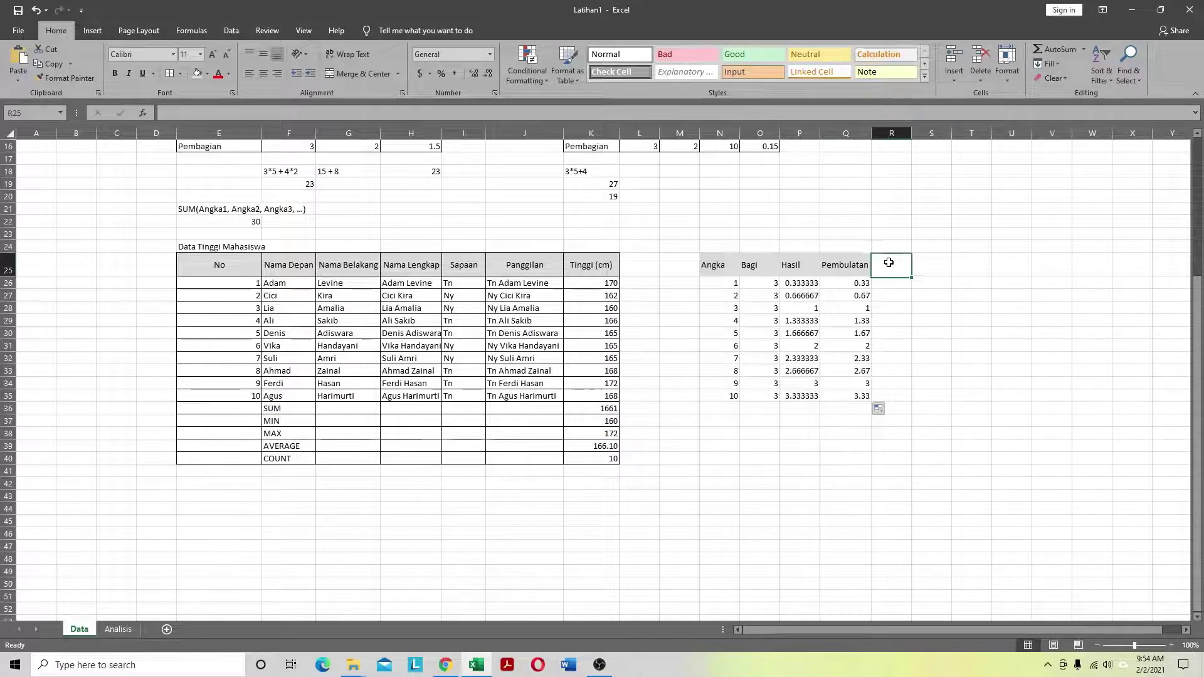
text(=r)
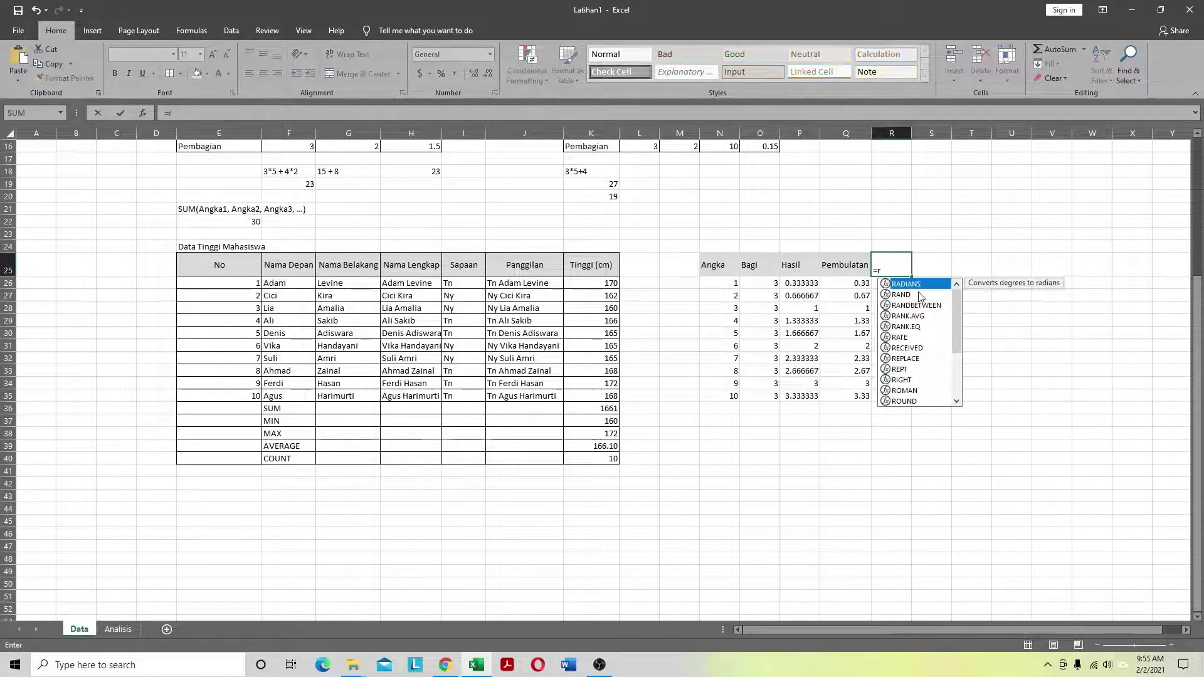
text(ound)
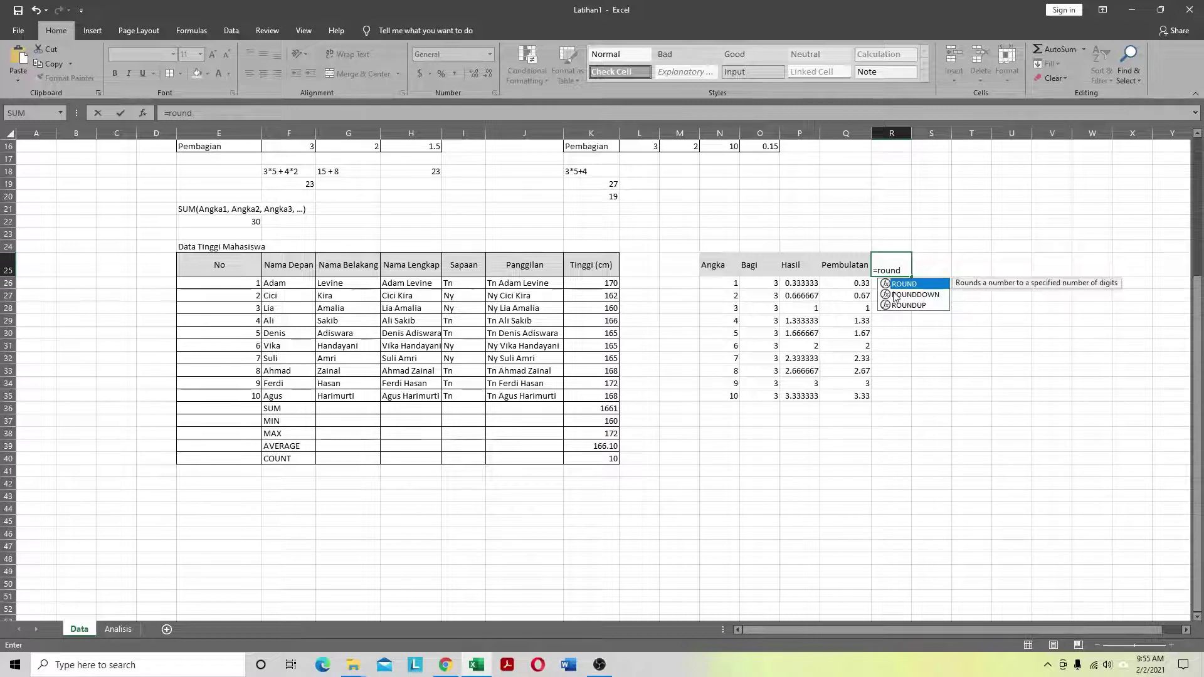
text(()
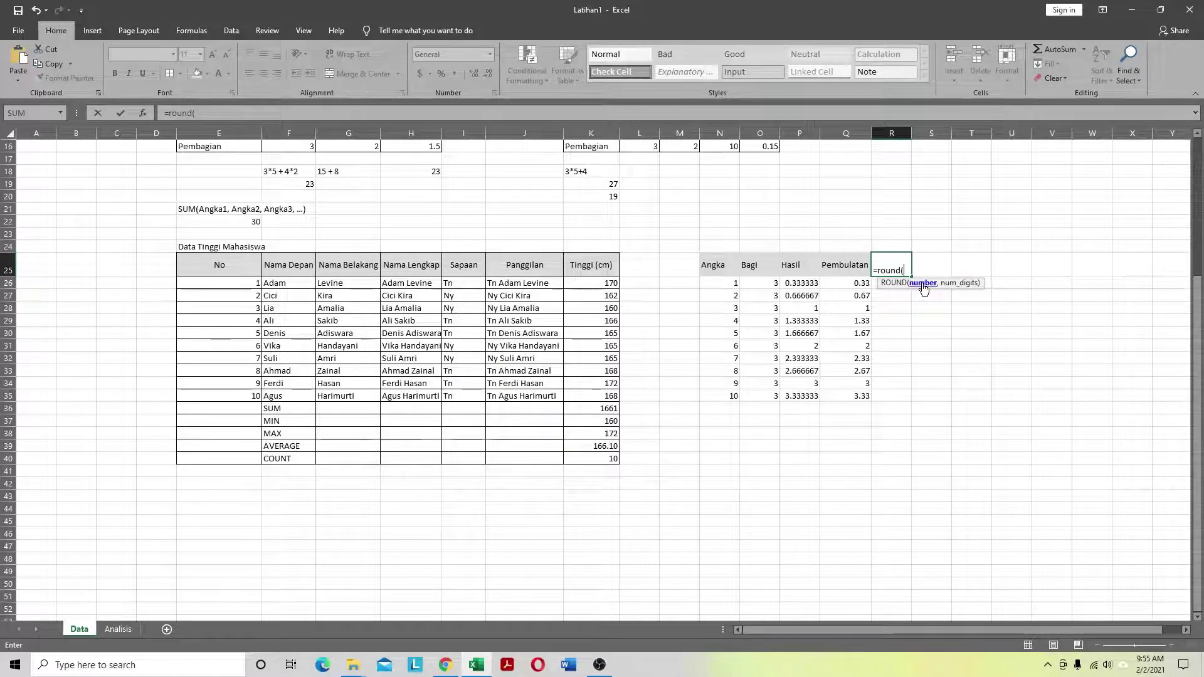
click(894, 283)
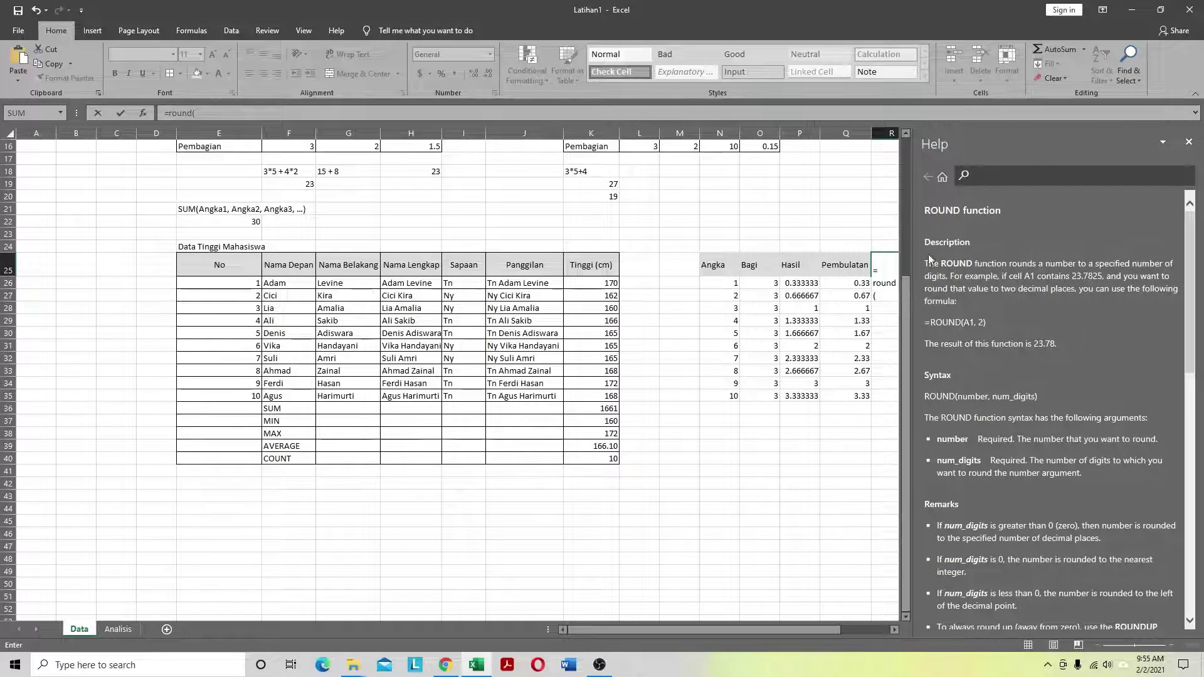
drag(913, 230, 945, 230)
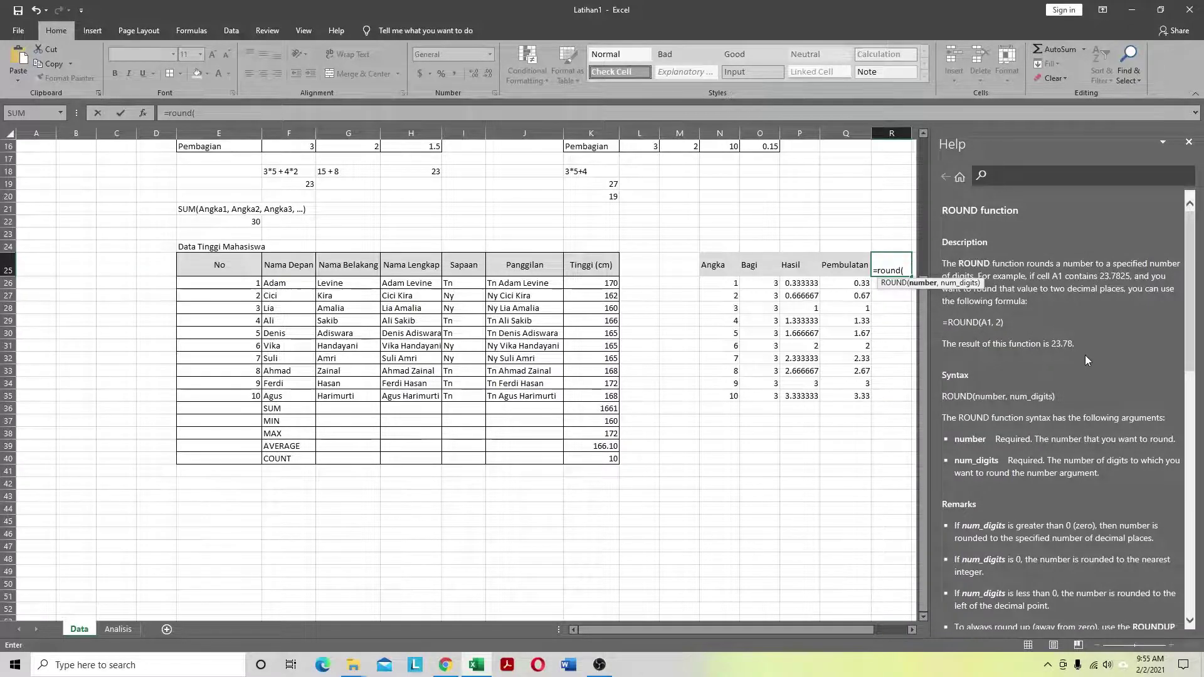
scroll(1049, 351, down, 2)
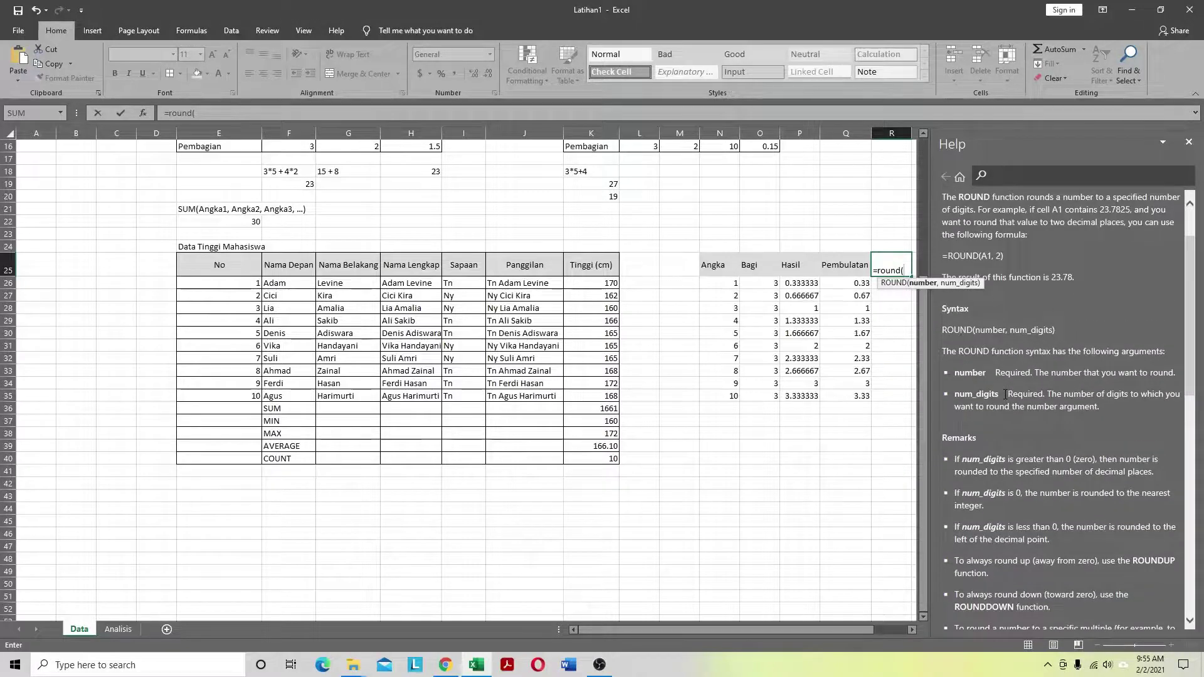
scroll(980, 424, down, 4)
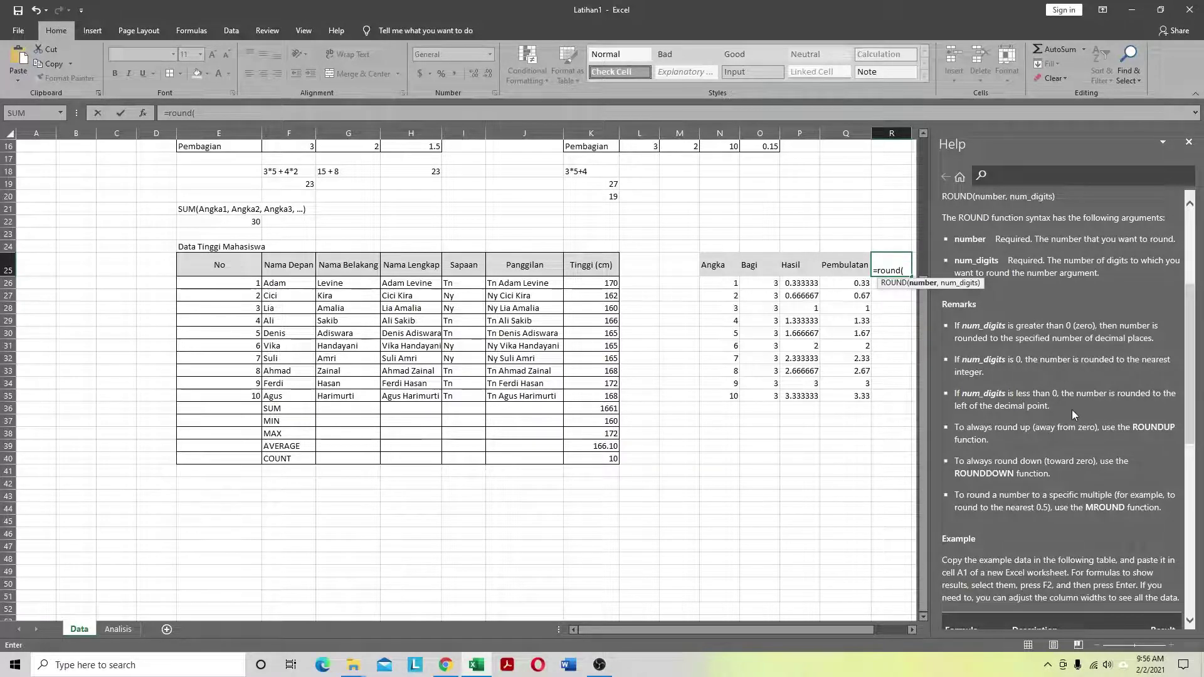
scroll(1080, 399, down, 2)
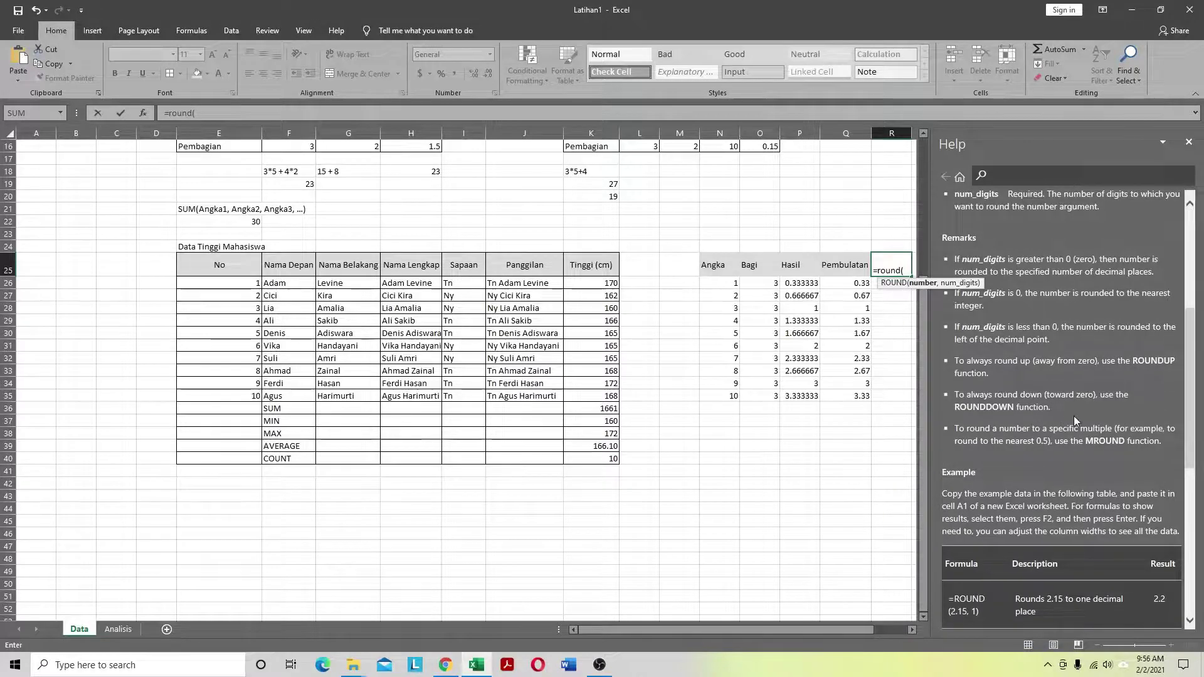
scroll(1060, 401, down, 4)
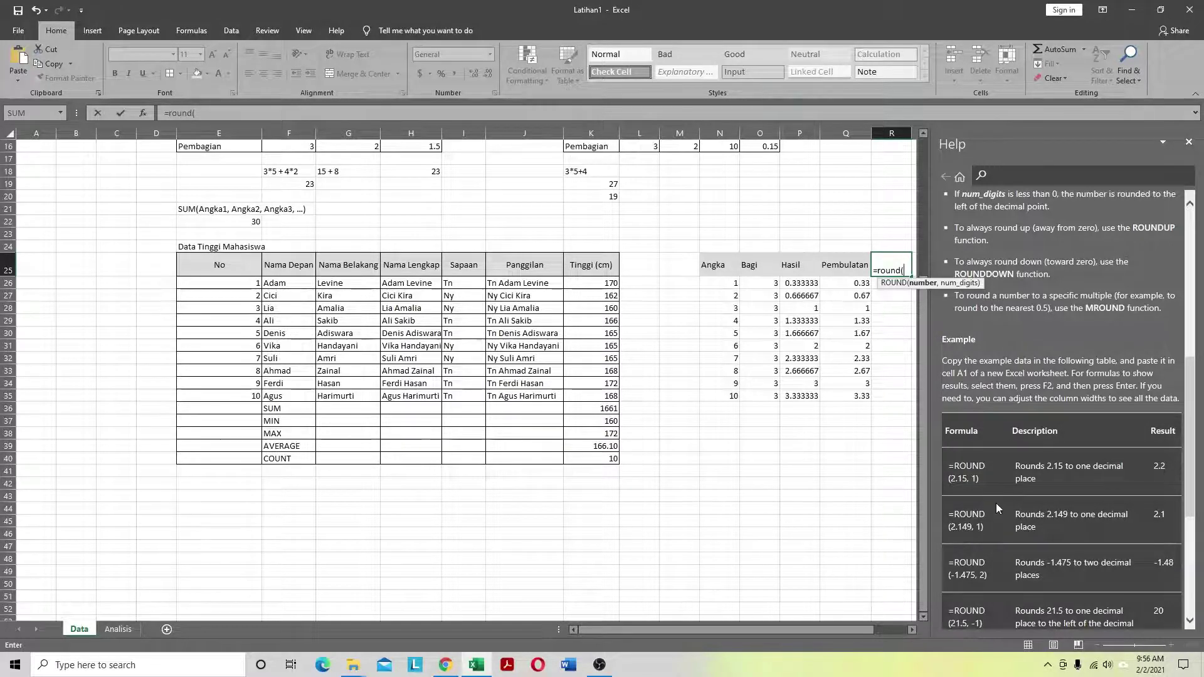
scroll(996, 503, down, 2)
scroll(996, 503, down, 2)
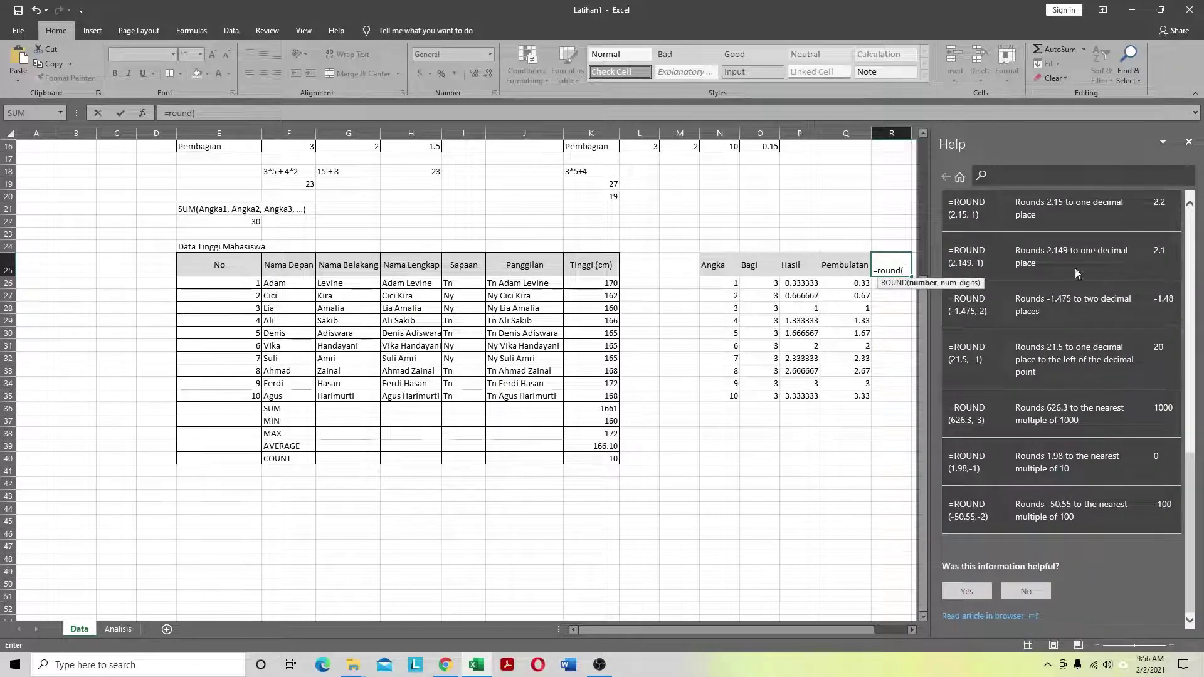
click(1188, 142)
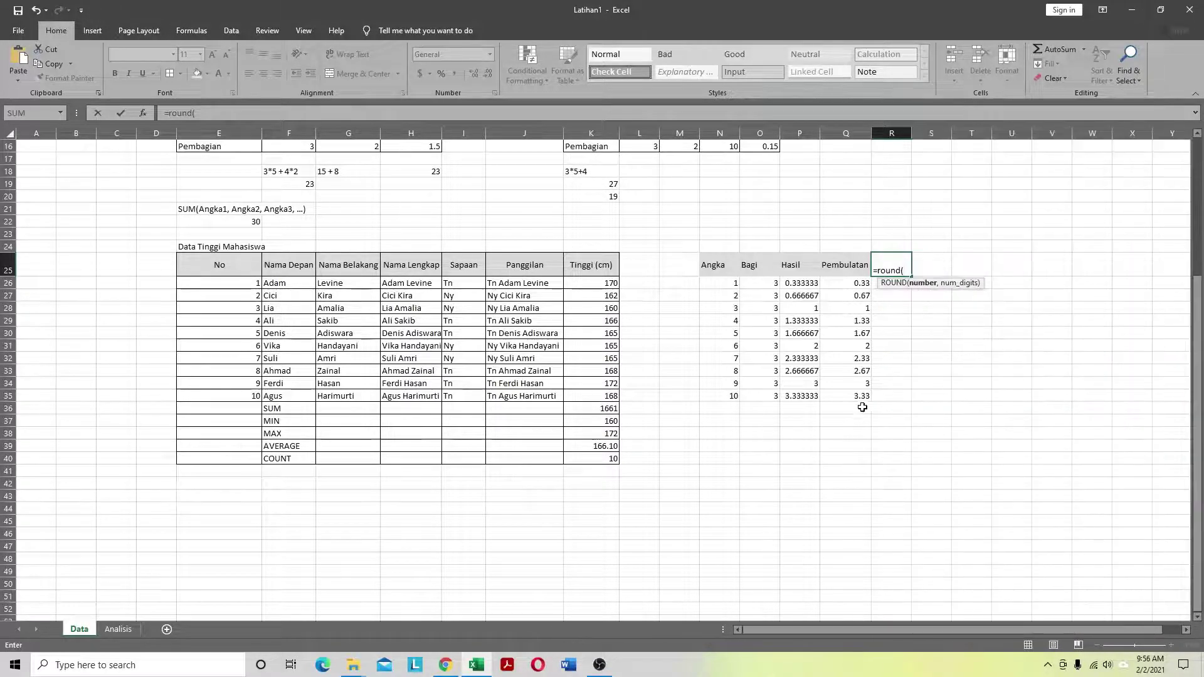
Step: Start a MAX formula in R25 and examine the function's help article, including its syntax and remarks, before discarding the formula
key(Escape)
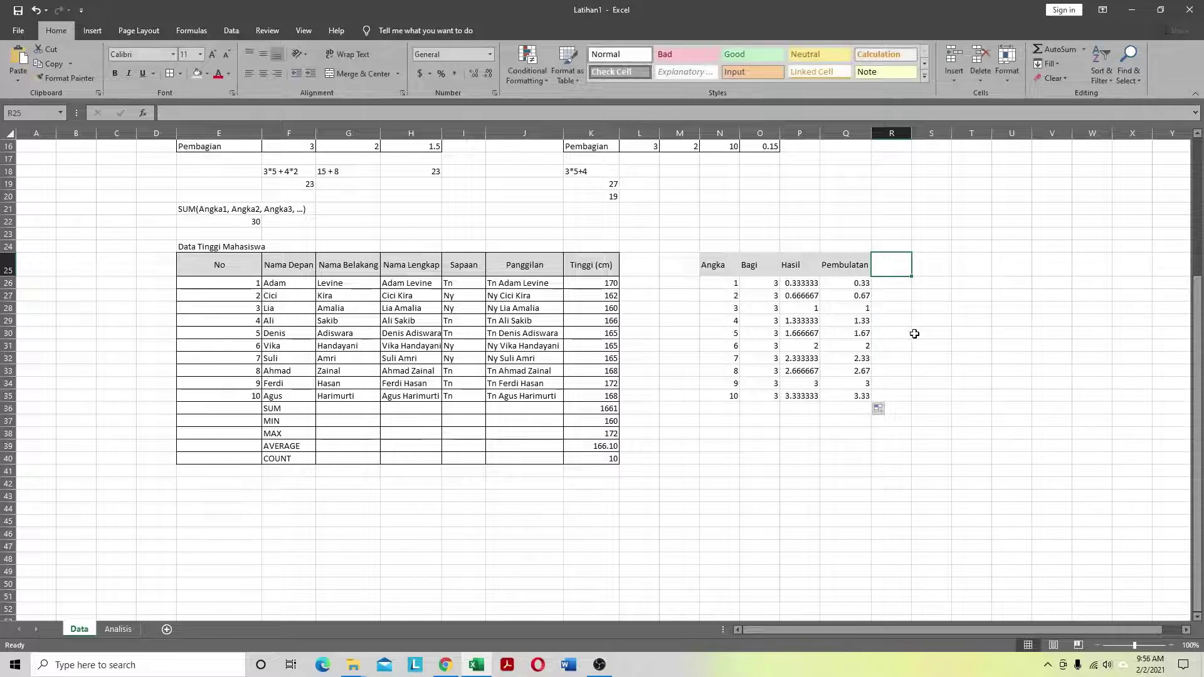
text(=ma)
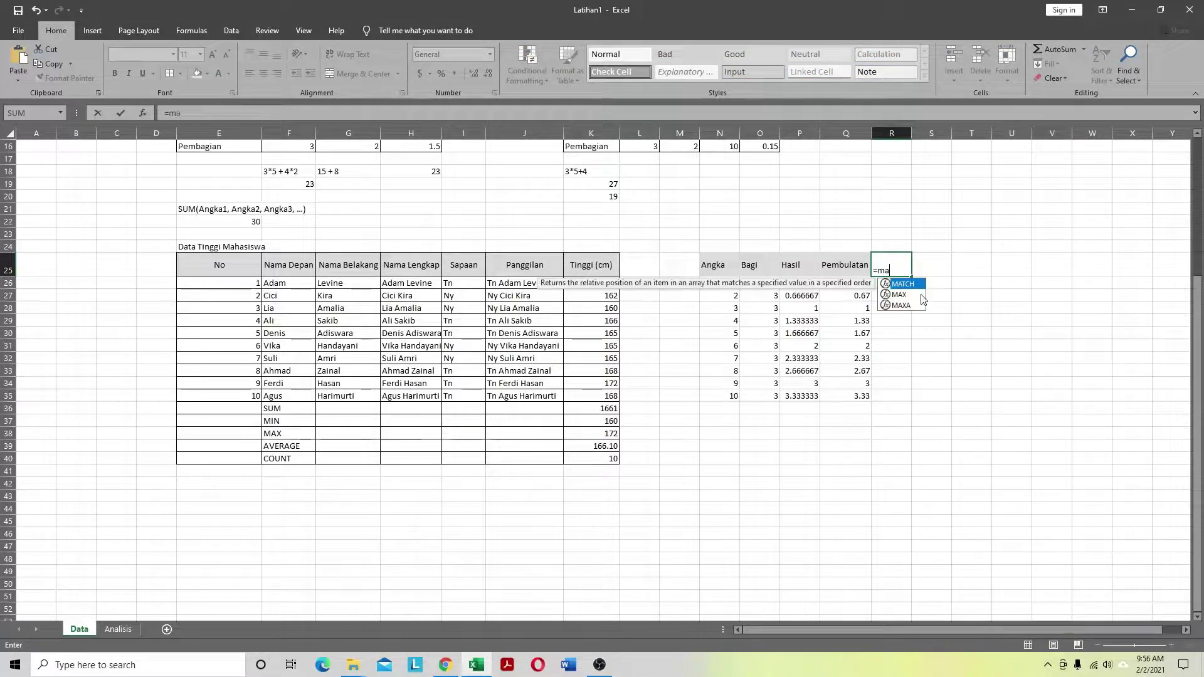
text(x)
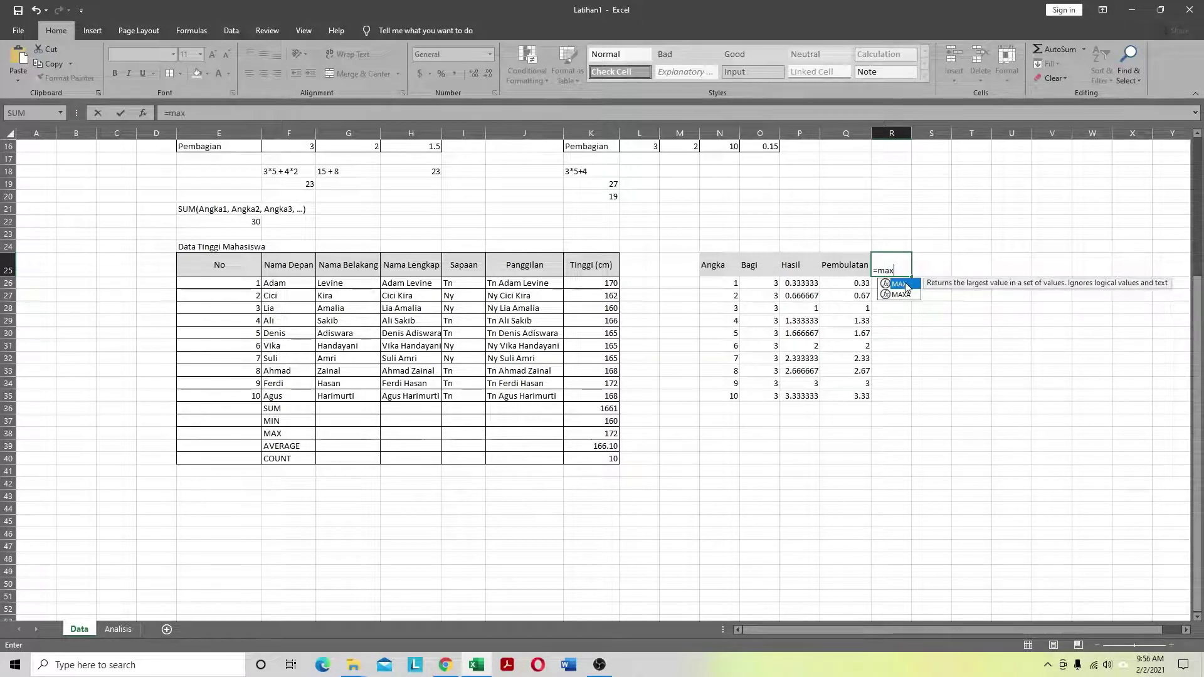
double_click(906, 285)
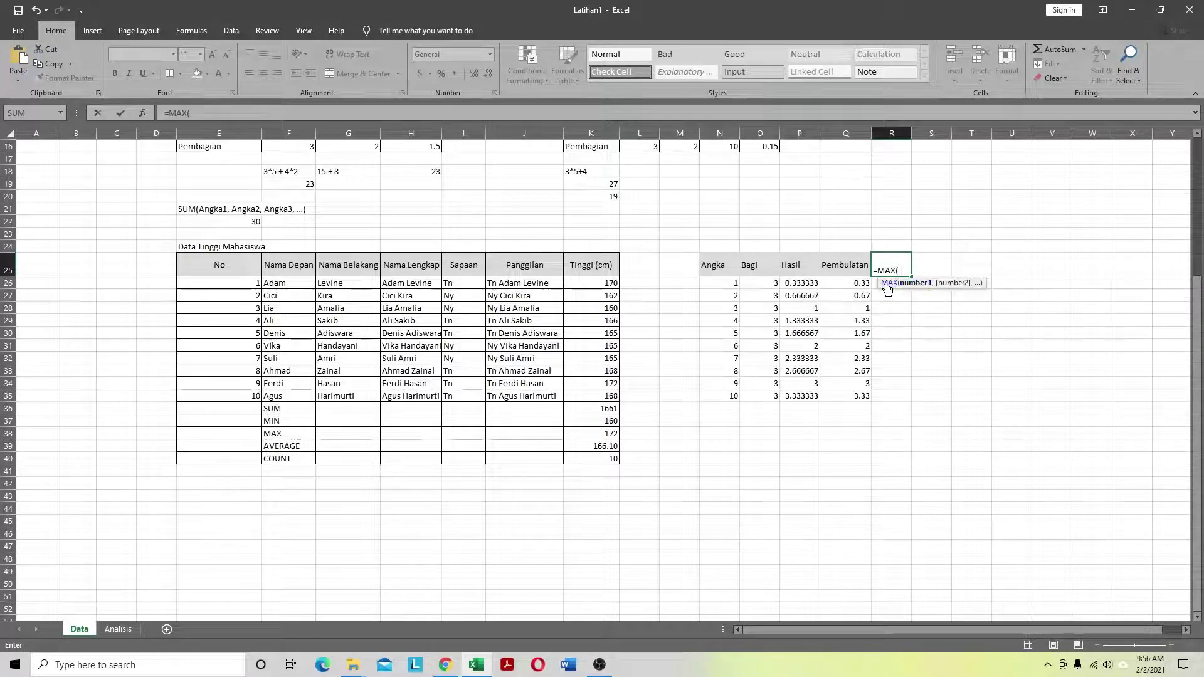
click(887, 283)
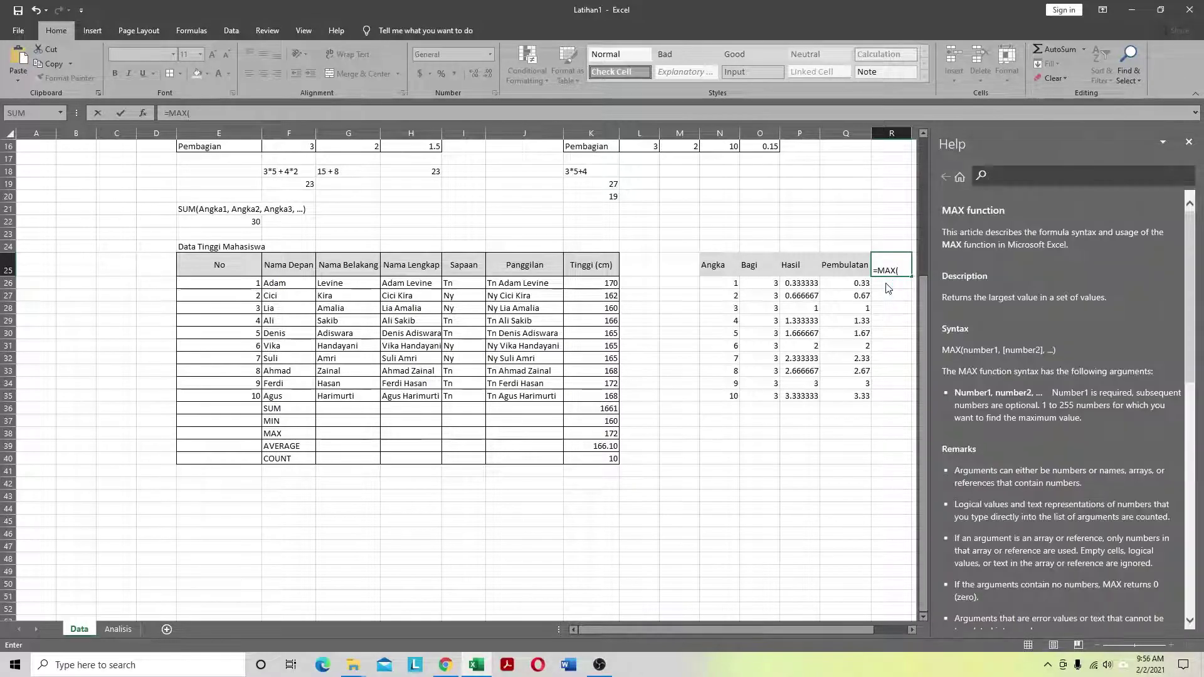
scroll(1183, 142, down, 5)
click(1189, 142)
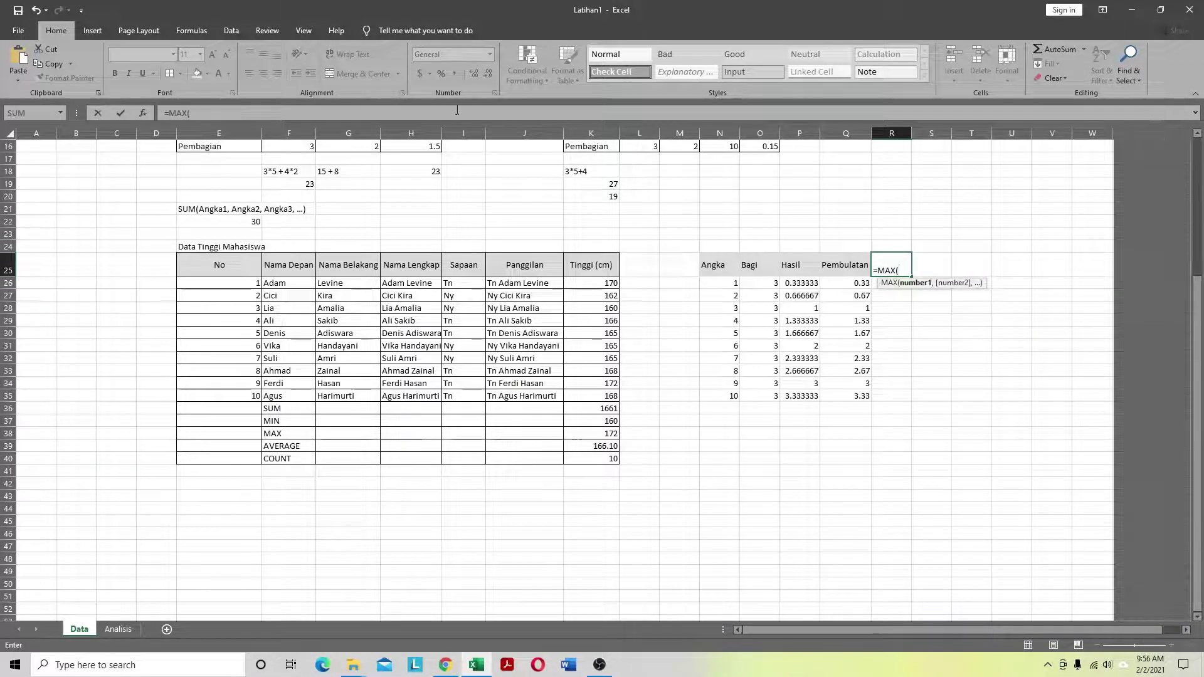
click(337, 30)
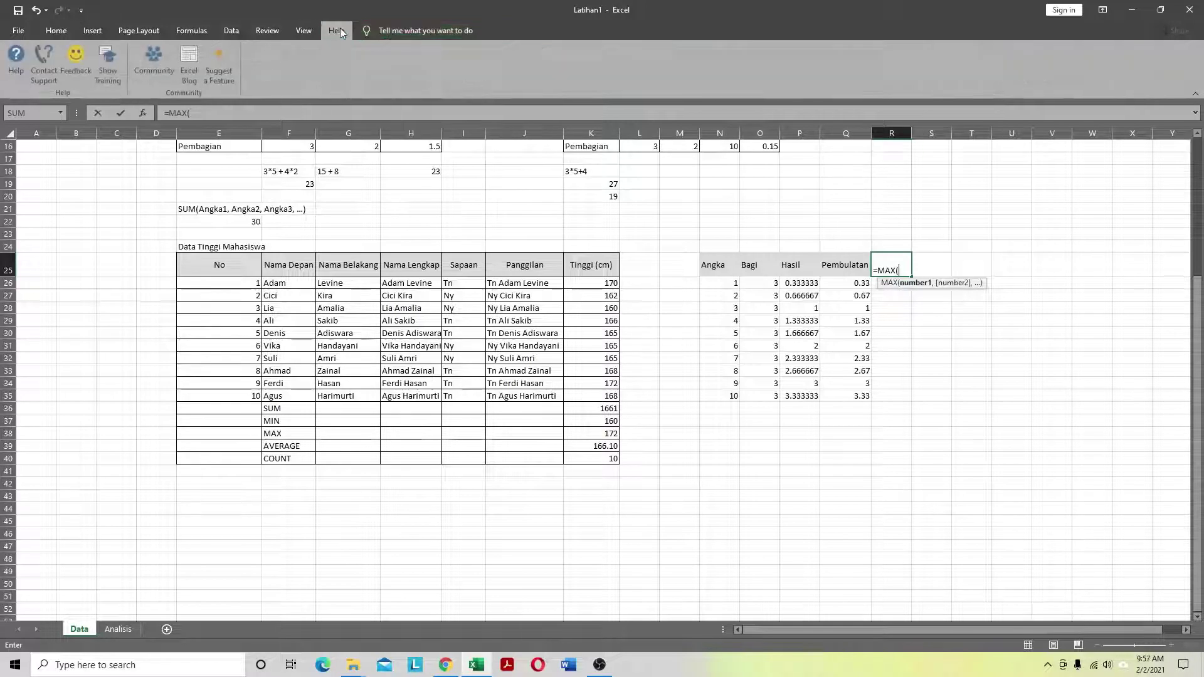
click(1012, 496)
drag(893, 411, 875, 417)
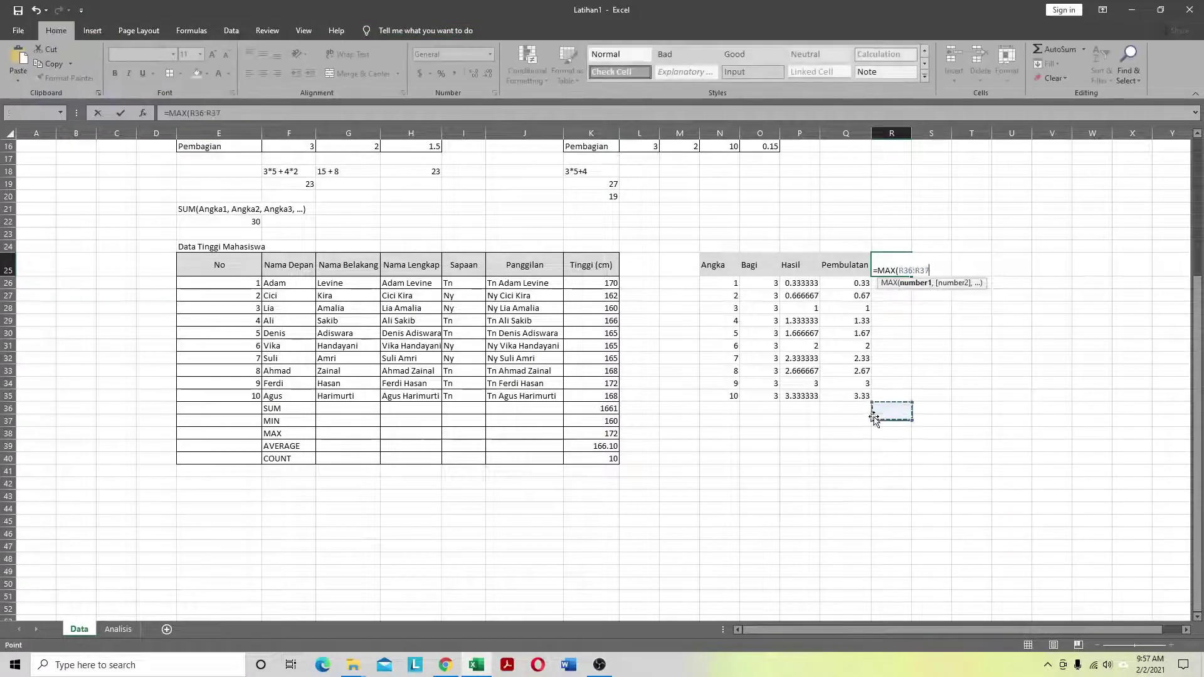
key(Escape)
click(848, 486)
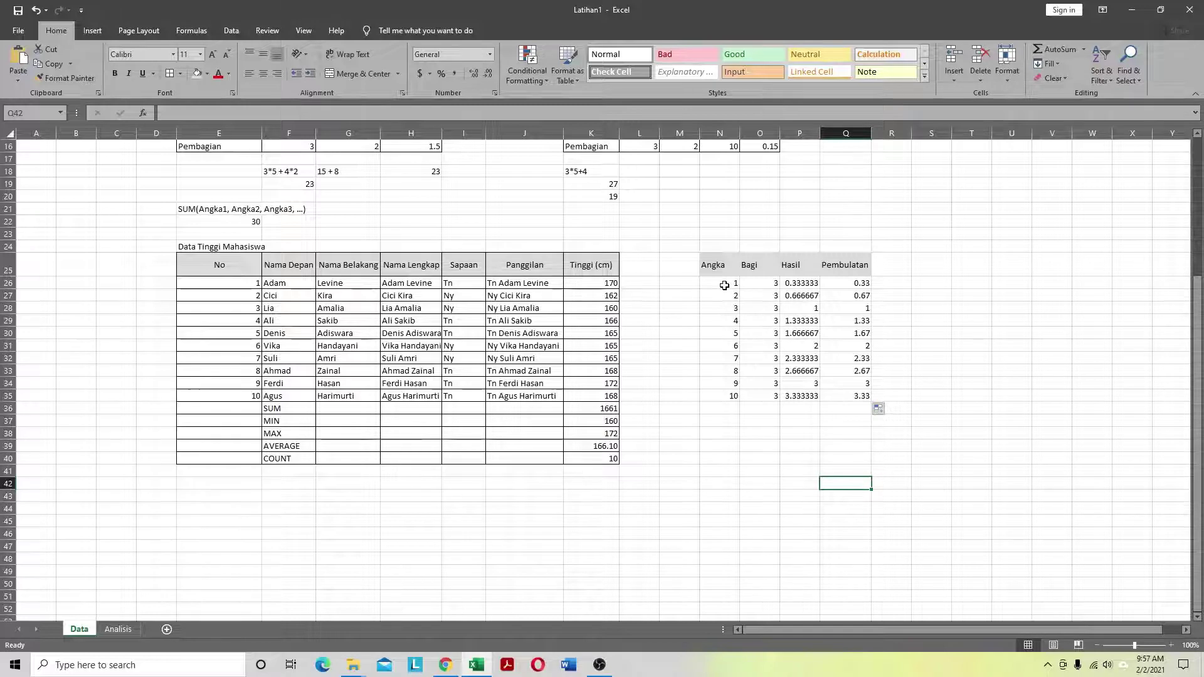
Step: Add the heading Akar Kuadrat in R25 beside the Pembulatan column
click(890, 268)
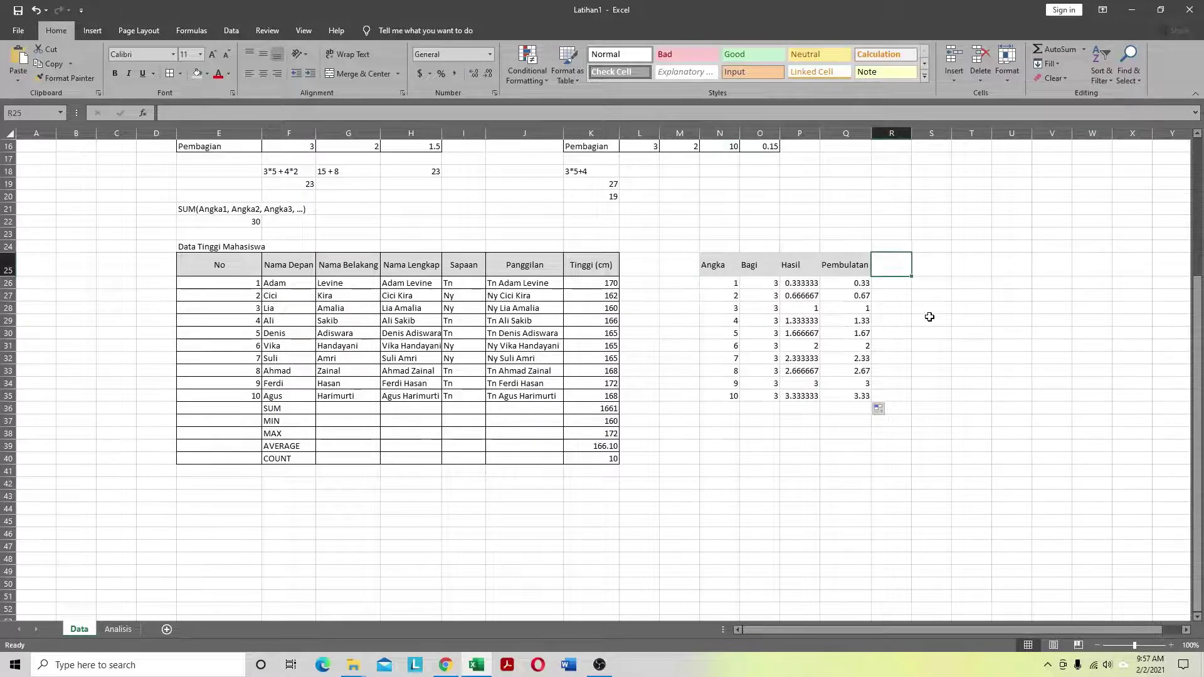
text(Akar Kuad)
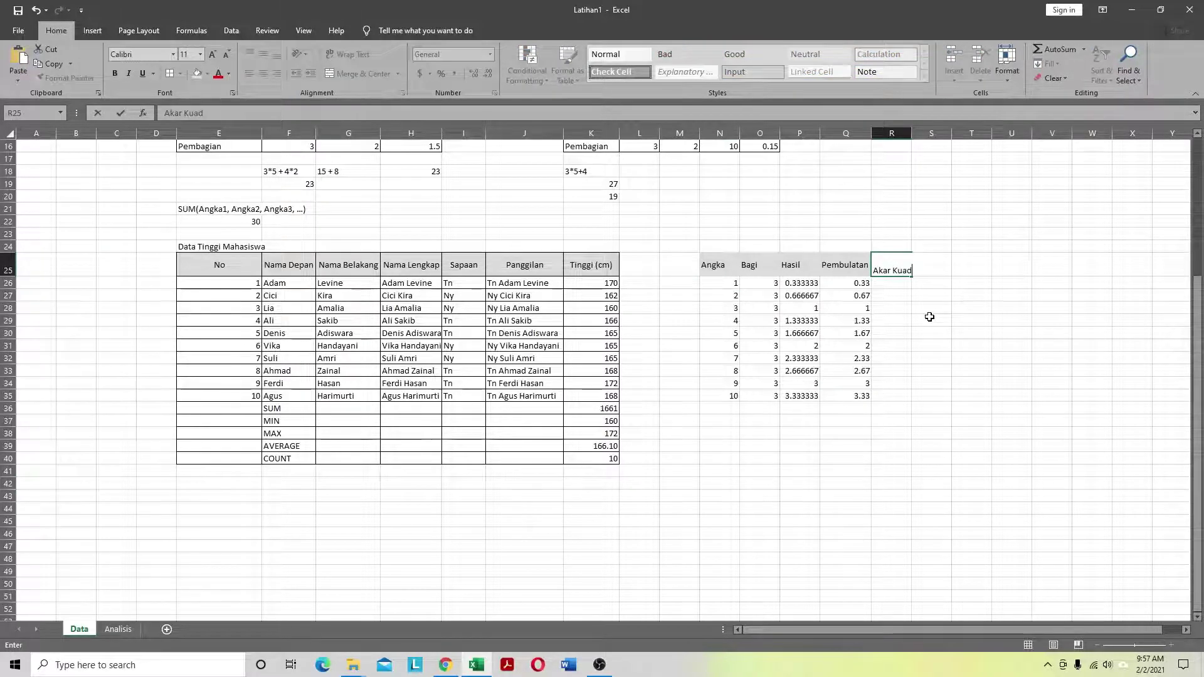
text(rat)
key(Return)
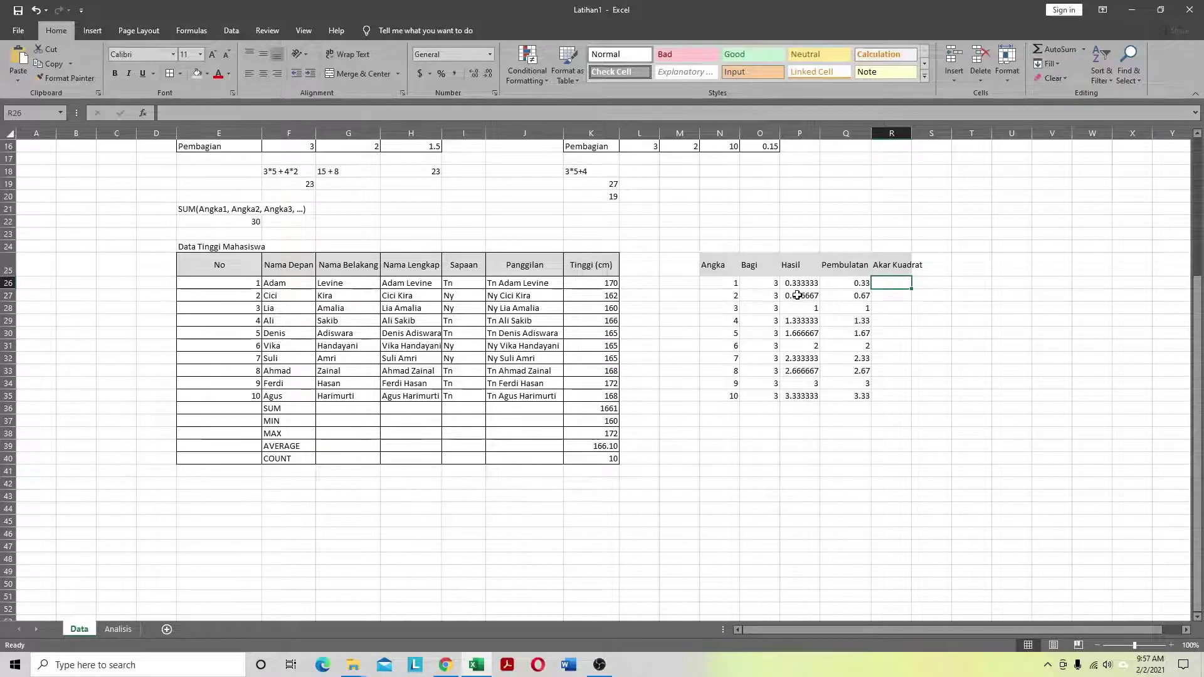
Step: Enter the formula =SQRT(N26) in R26 to calculate the square root of the first number
text(=)
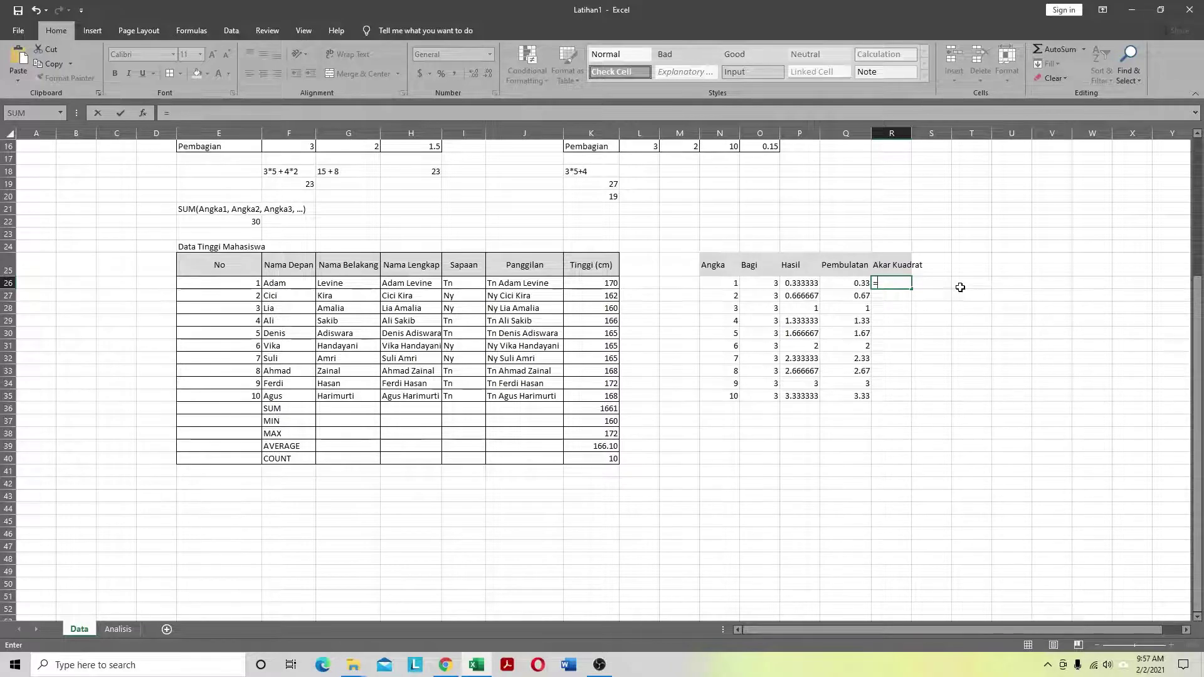
text(SQRT()
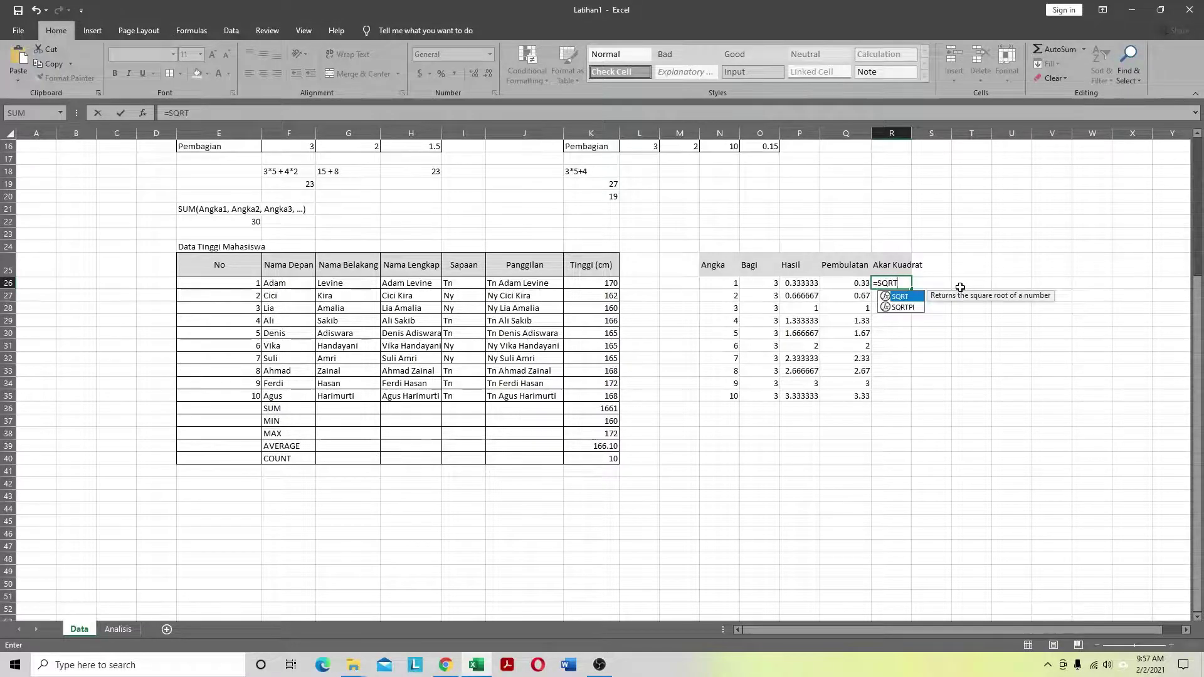
click(732, 283)
text())
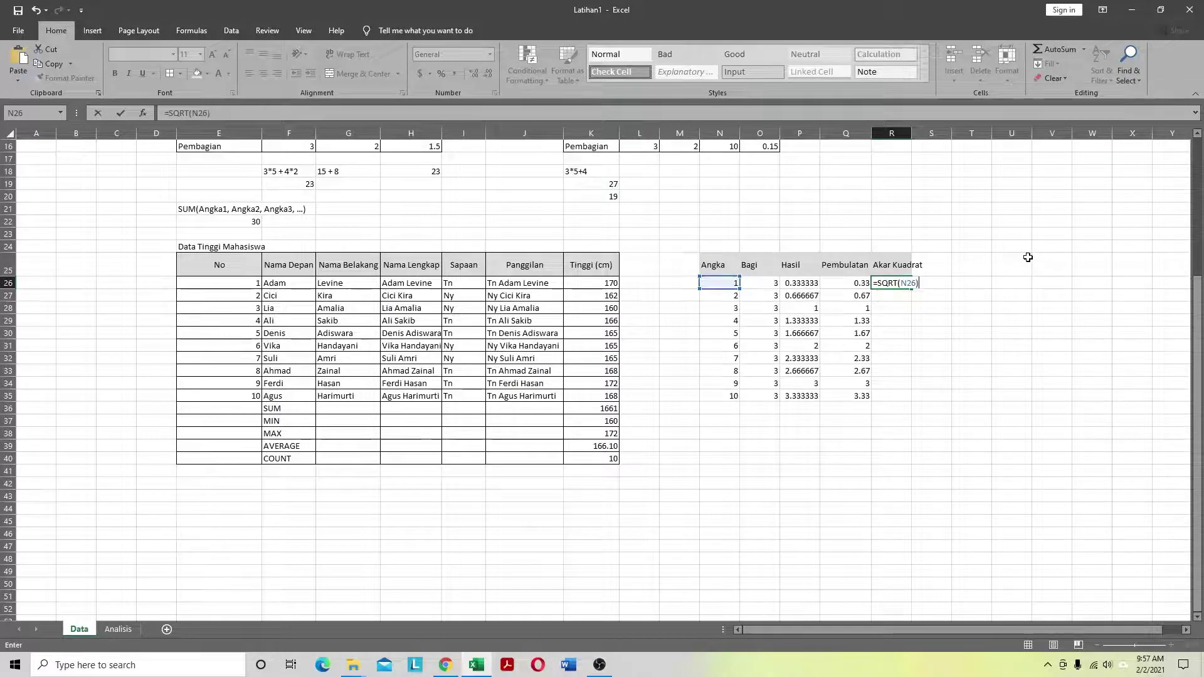
key(Return)
Step: Fill the square root formula from R26 down to R35 and check several of the filled cells
click(894, 283)
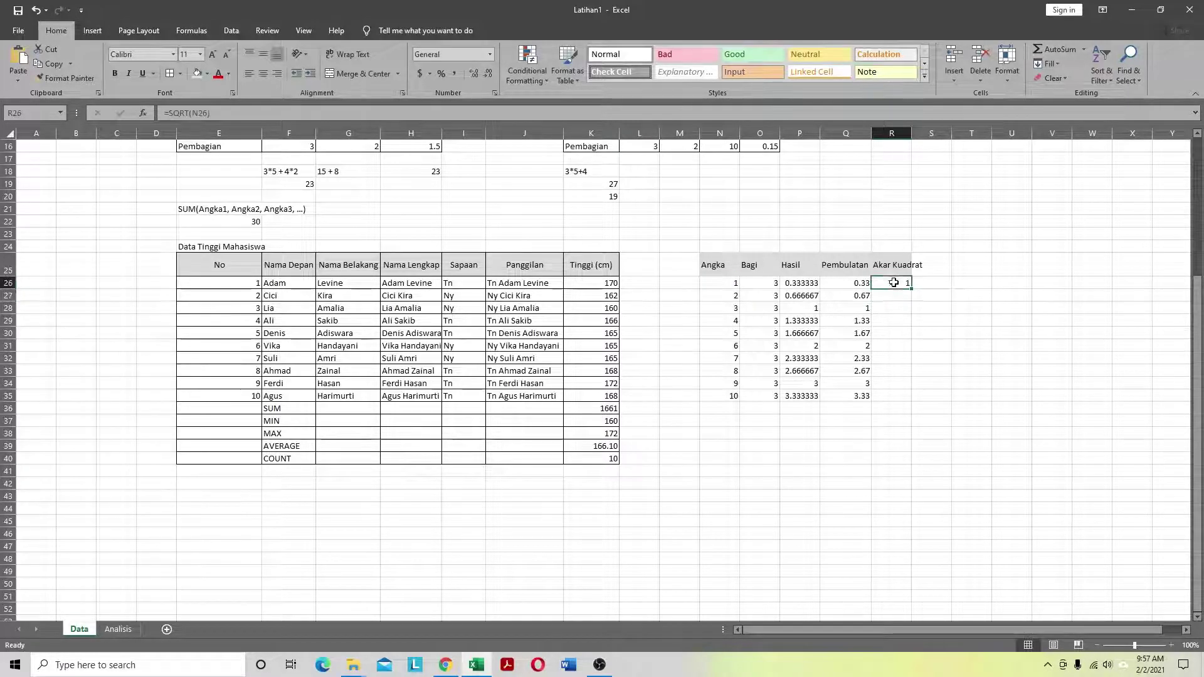
drag(913, 289, 913, 402)
click(893, 284)
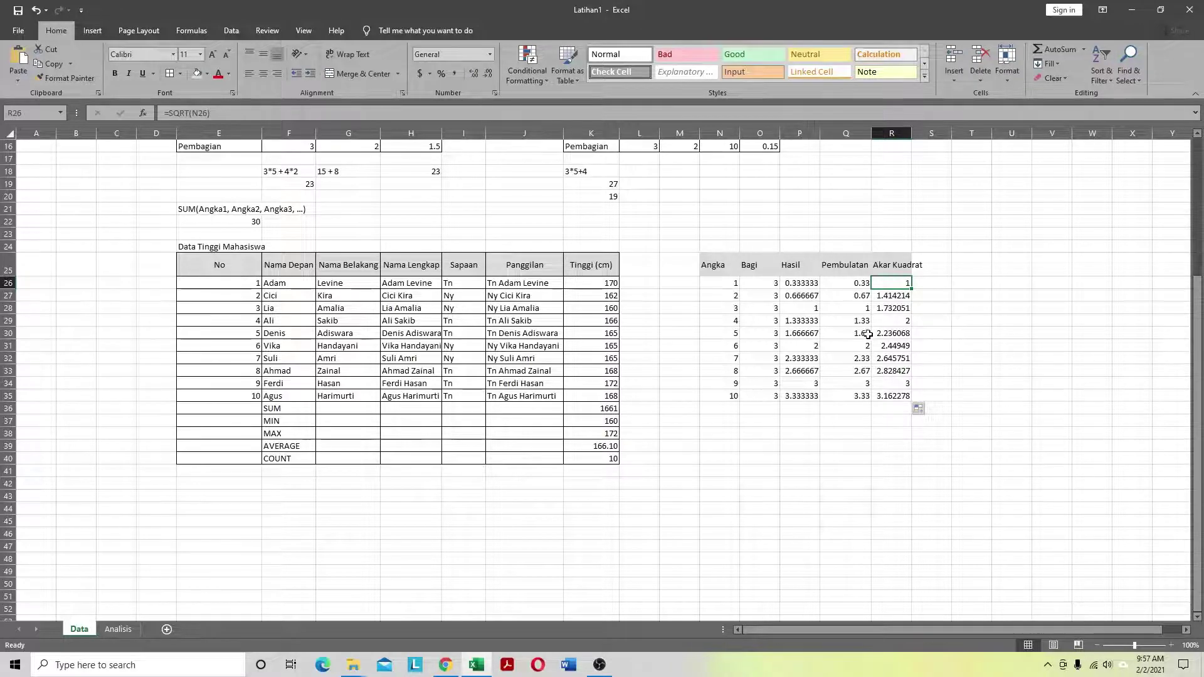
click(896, 321)
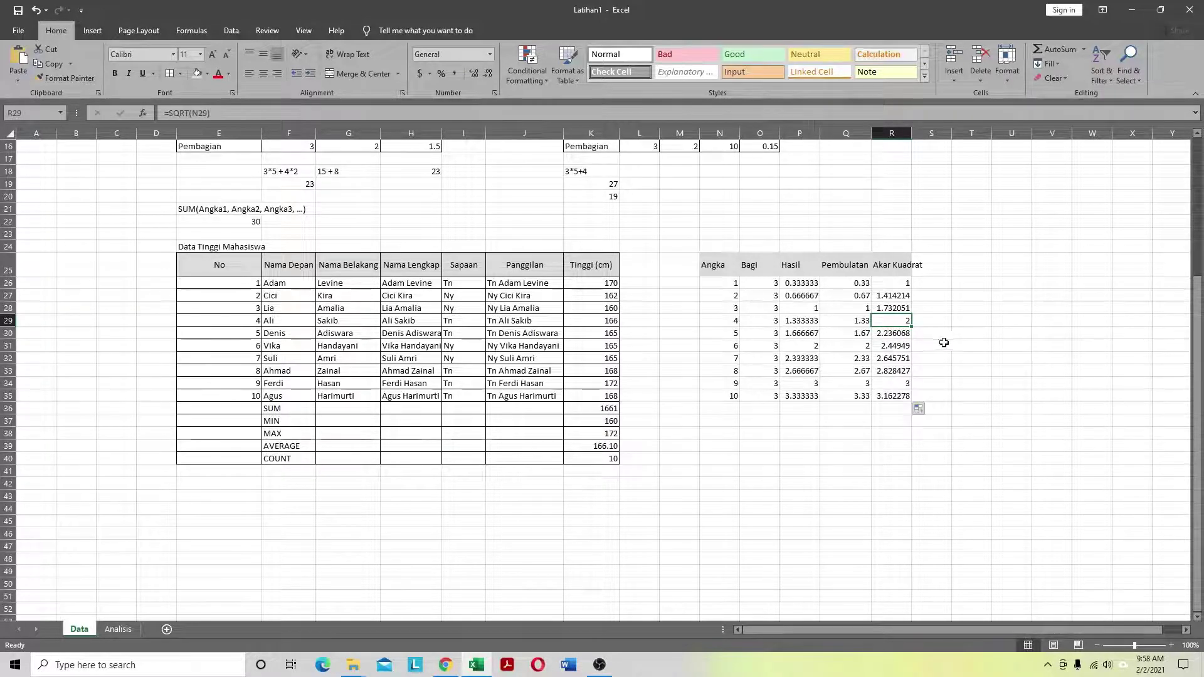
click(897, 382)
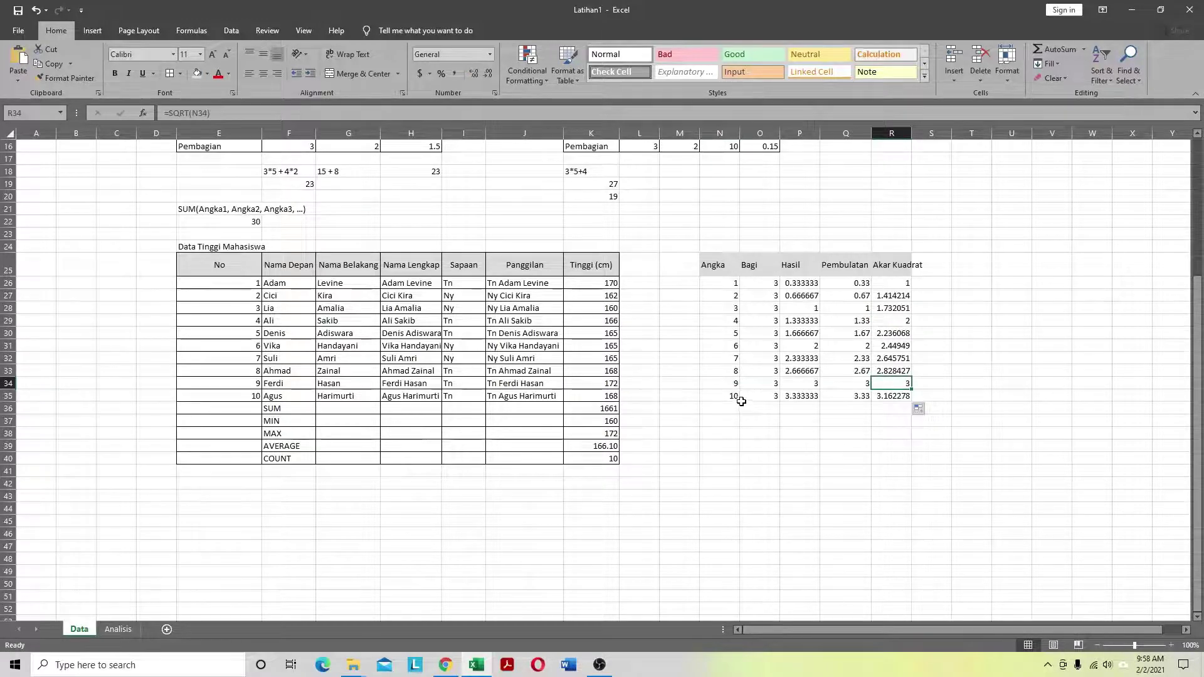
click(878, 396)
Step: Fit column R's width to its contents
click(1007, 371)
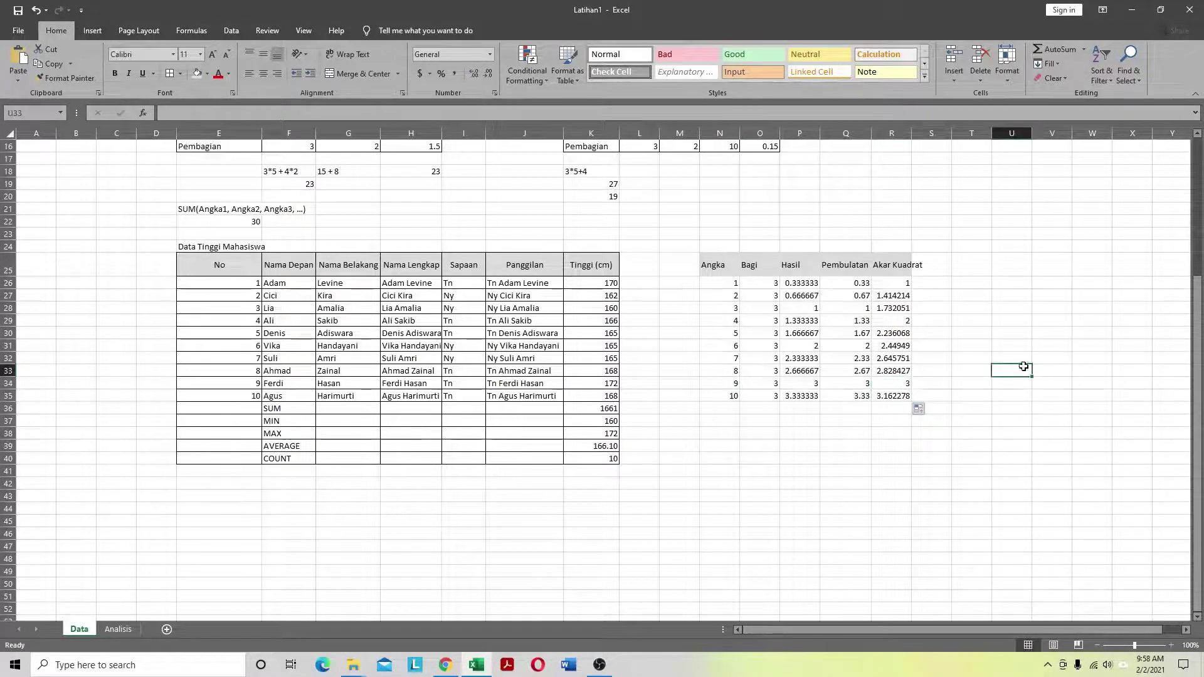
double_click(913, 129)
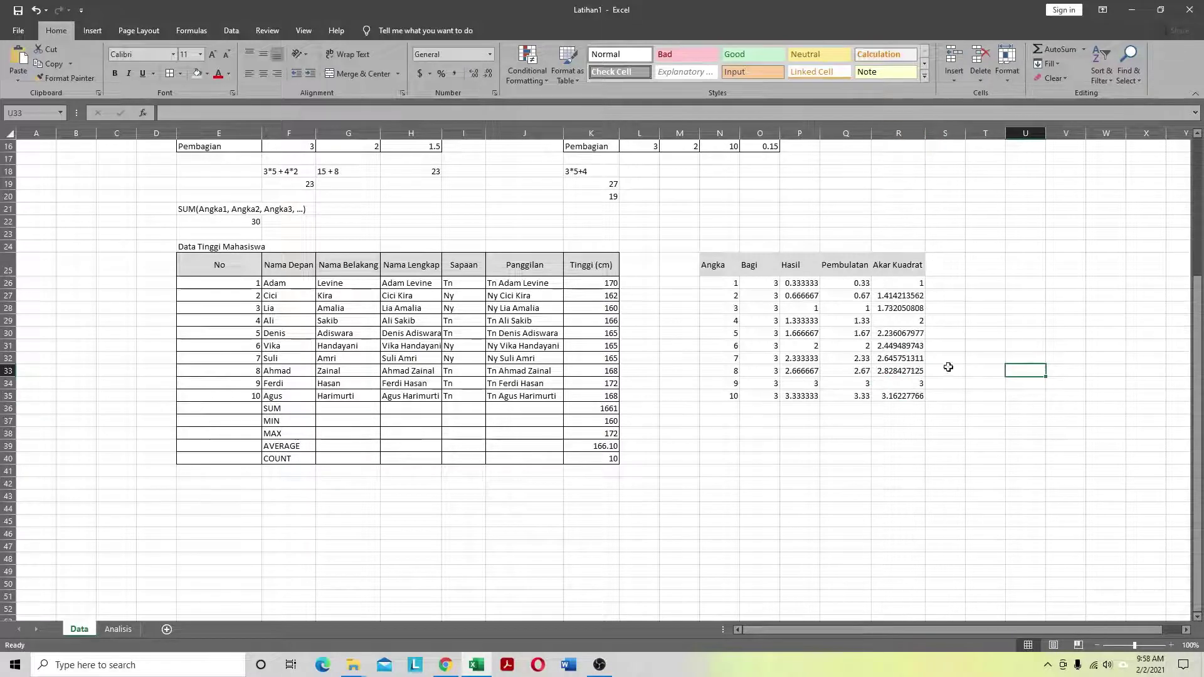
click(901, 494)
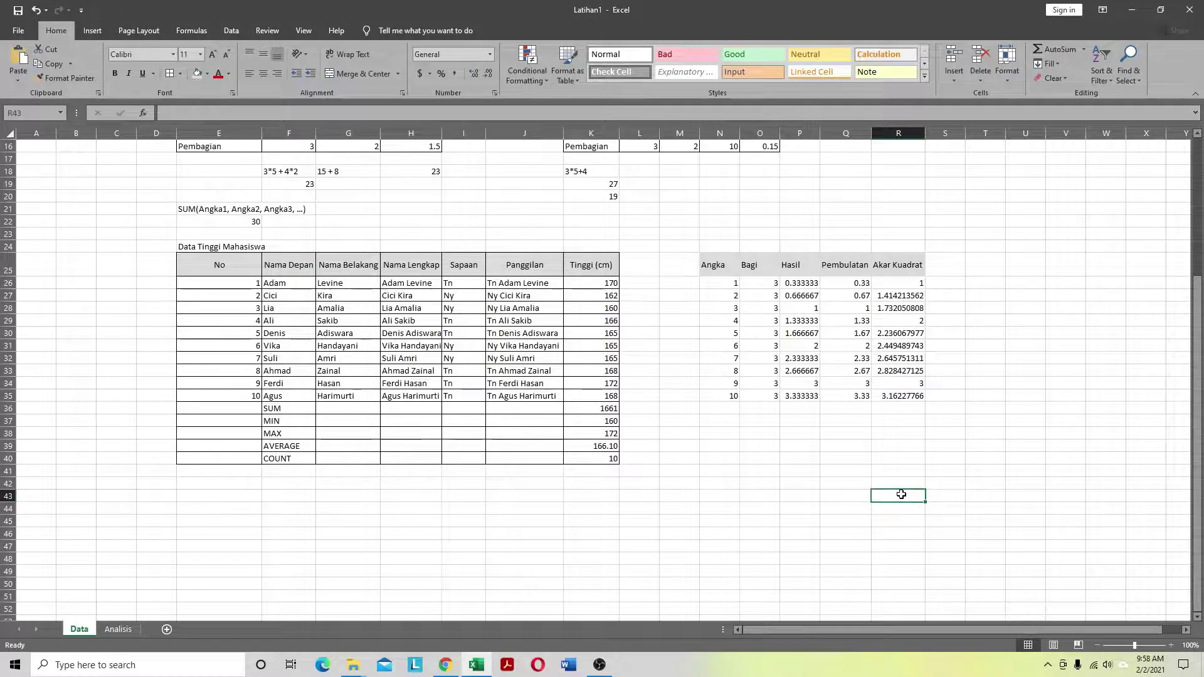
Step: Add the heading Pangkat 3 in S25 beside the Akar Kuadrat column
click(946, 263)
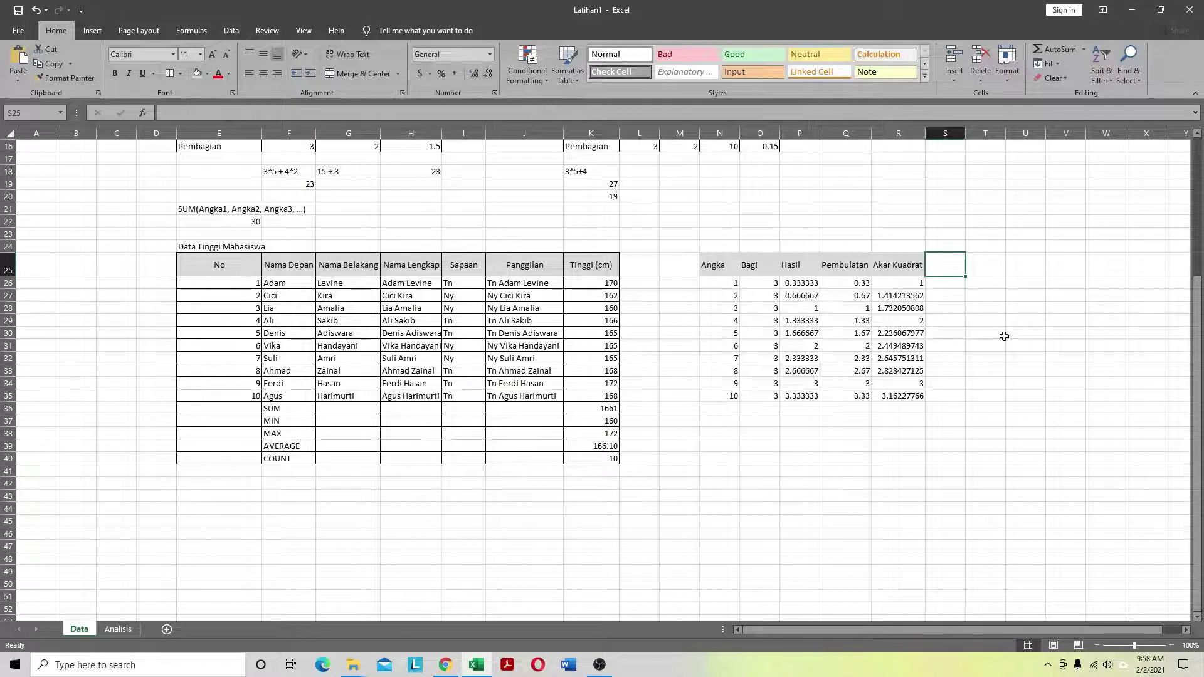
text(P)
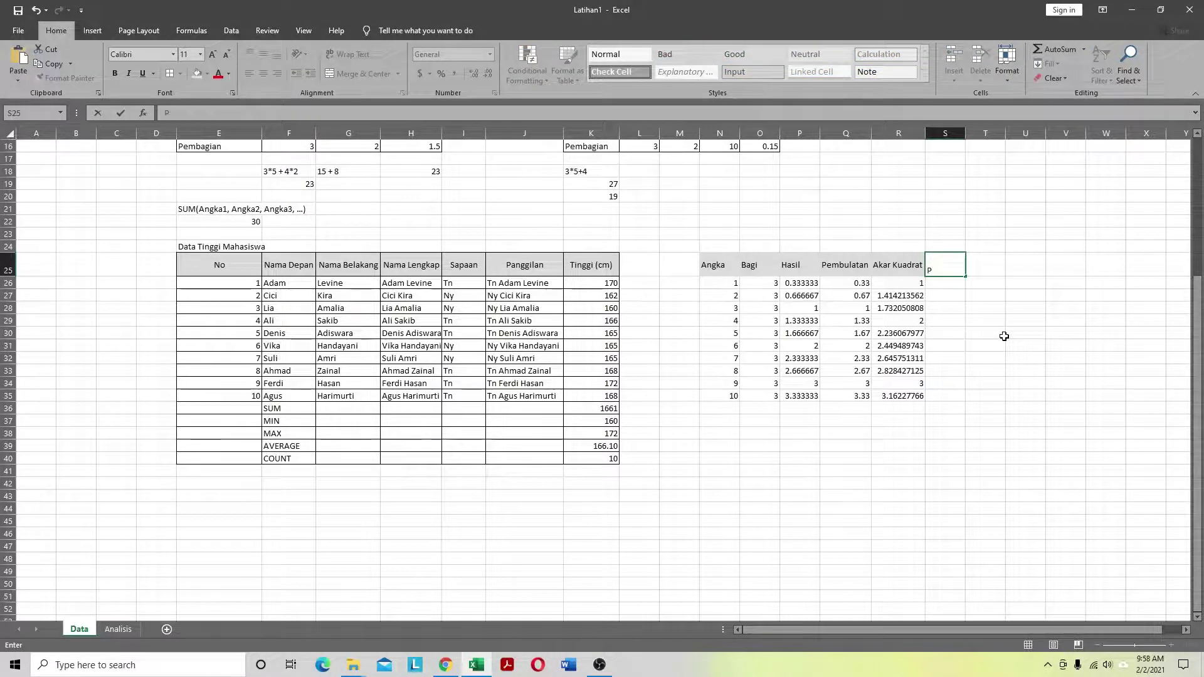
text(angkat 3)
key(Return)
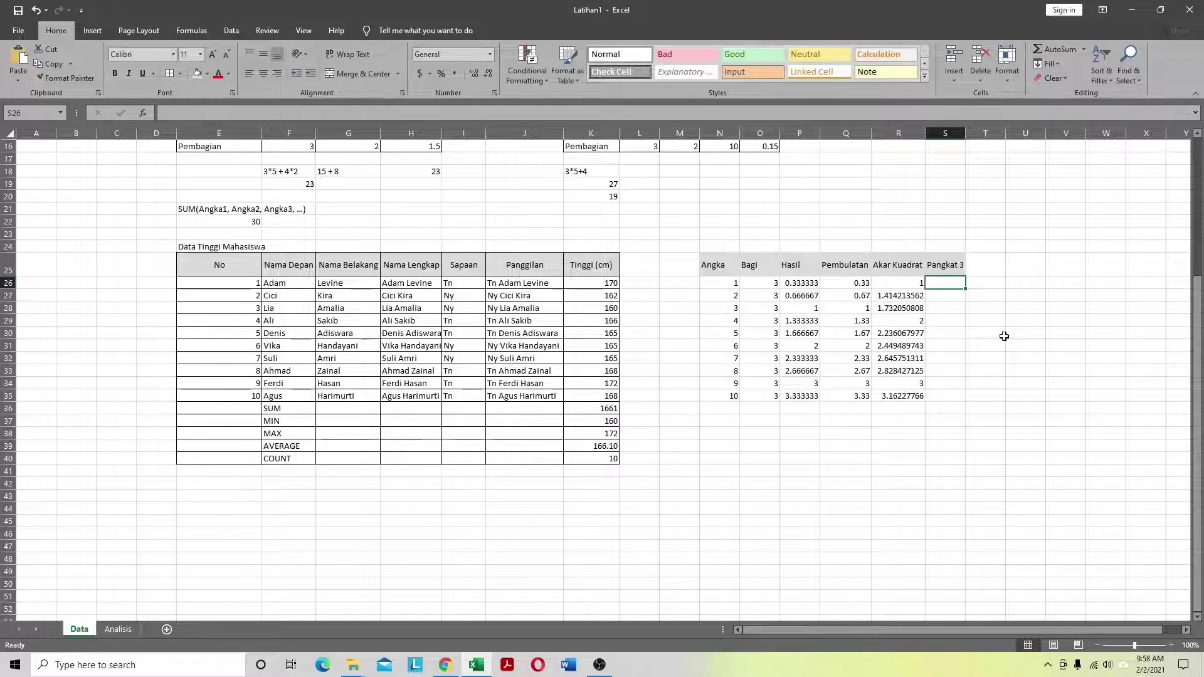
Step: Enter the formula =POWER(N26,3) in S26 to raise the first number to the third power
text(=)
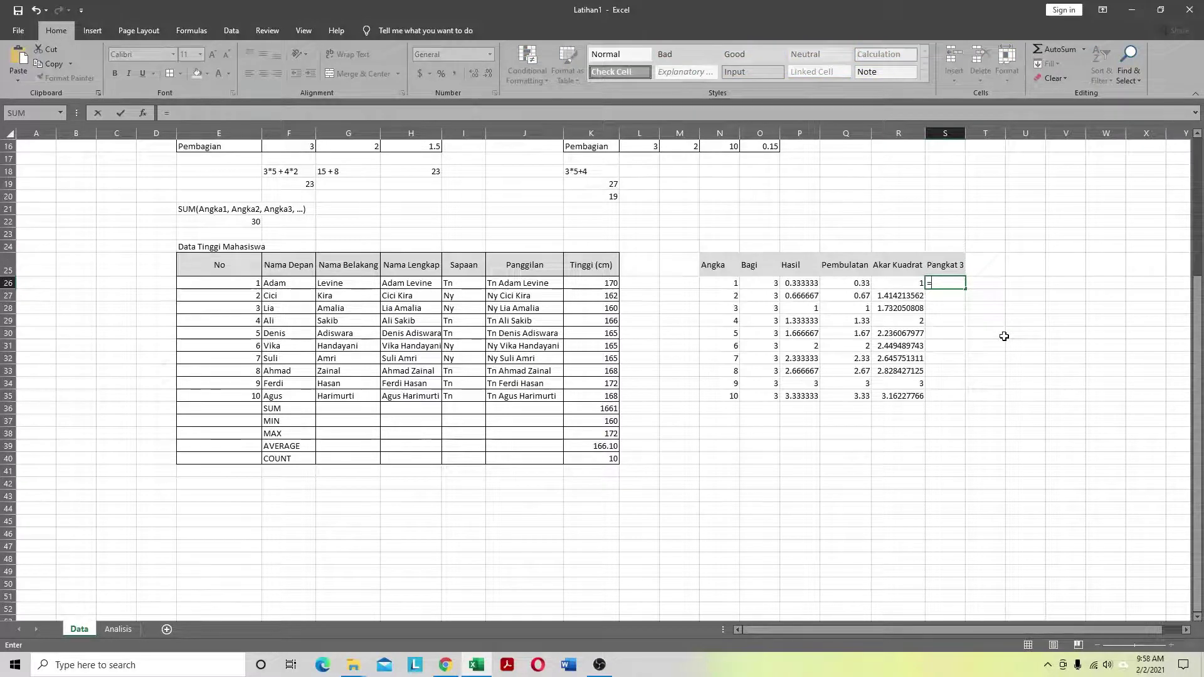
text(po)
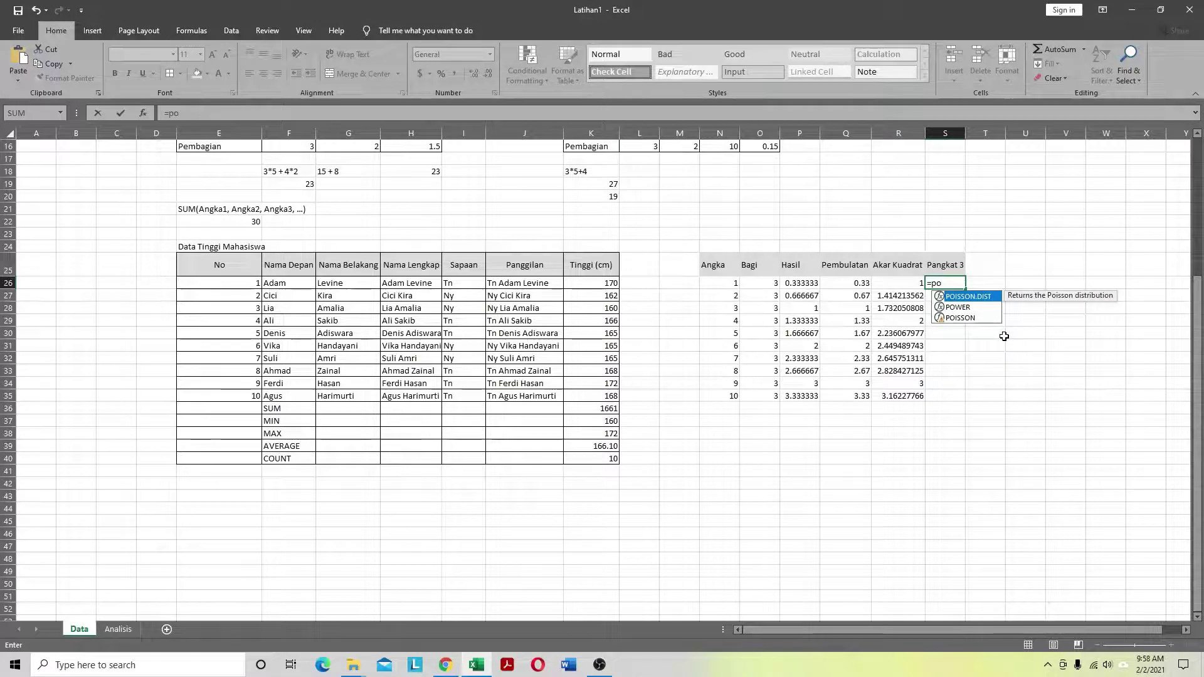
key(Down)
key(Tab)
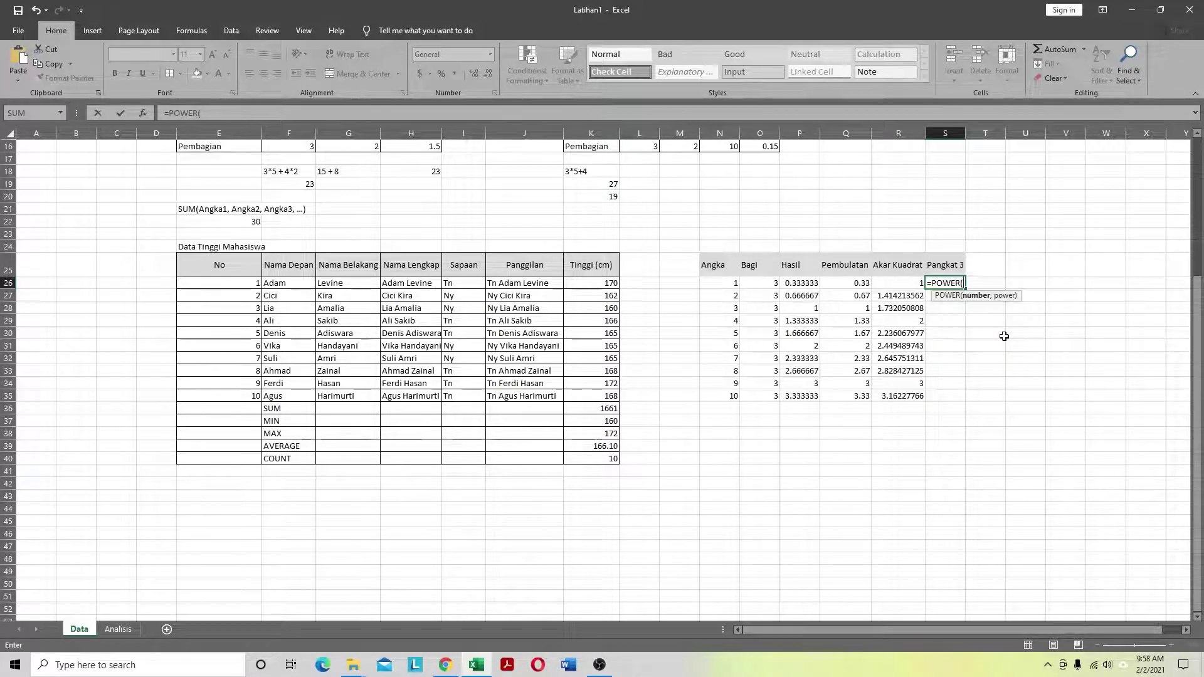
click(720, 282)
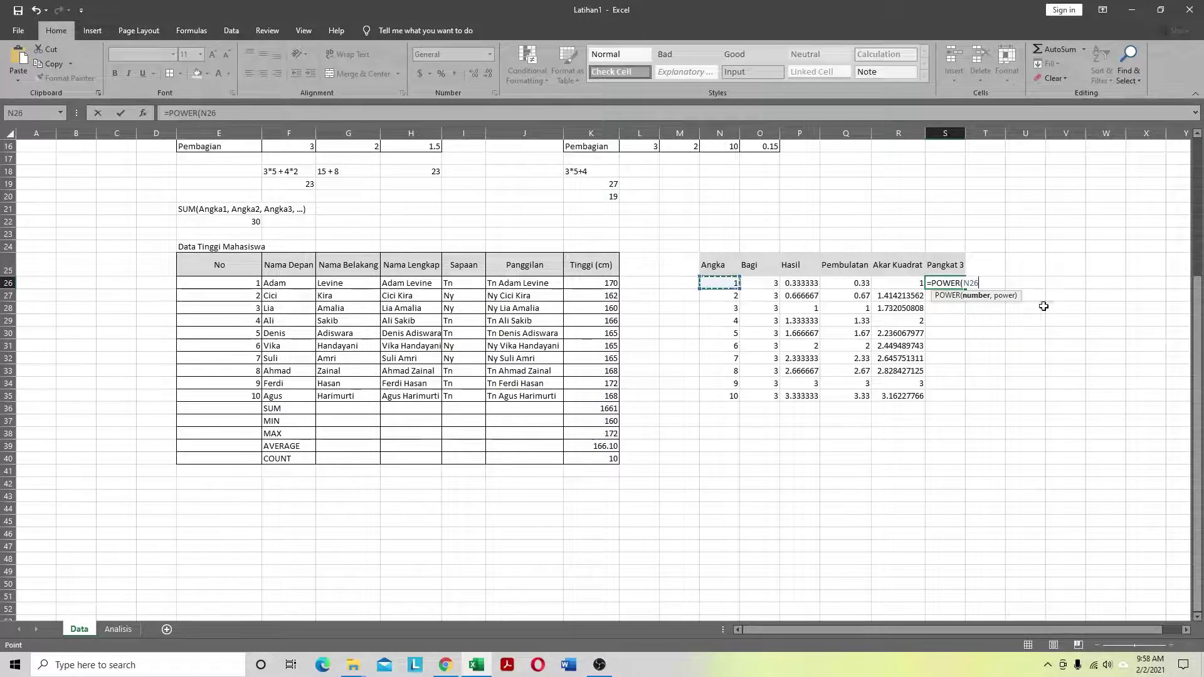
text(,)
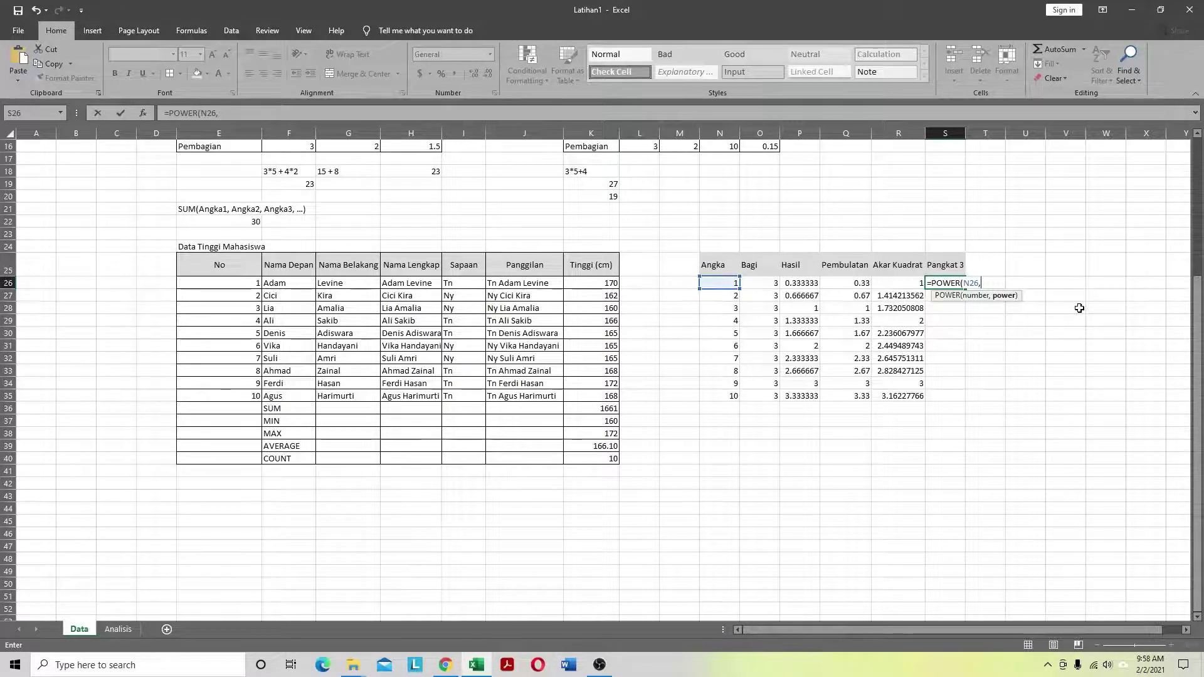
text(3)
text())
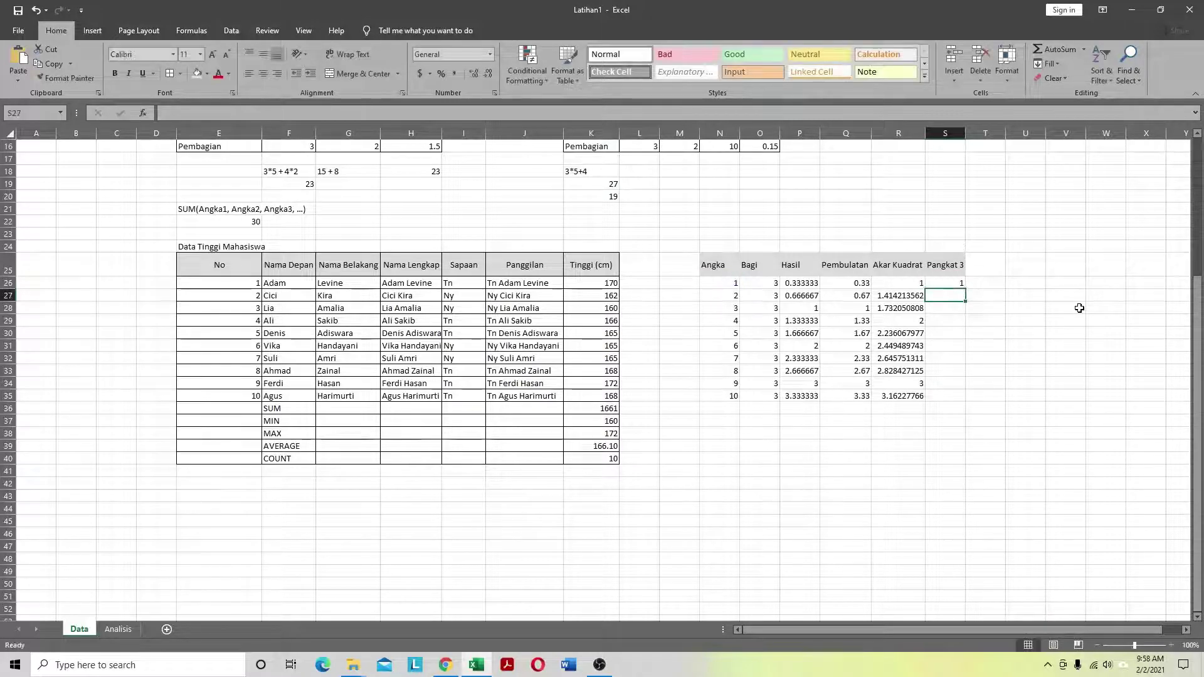
Step: Fill the POWER formula from S26 down to S35 and check the formula in the first cell
click(954, 283)
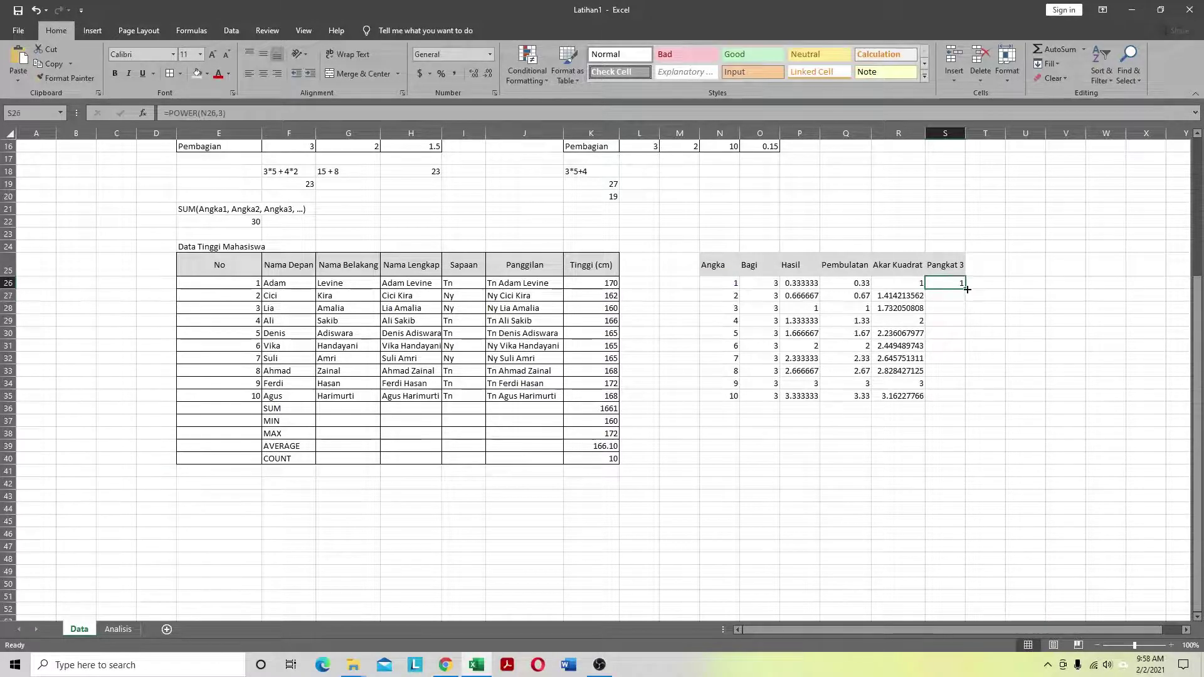
drag(965, 289, 966, 399)
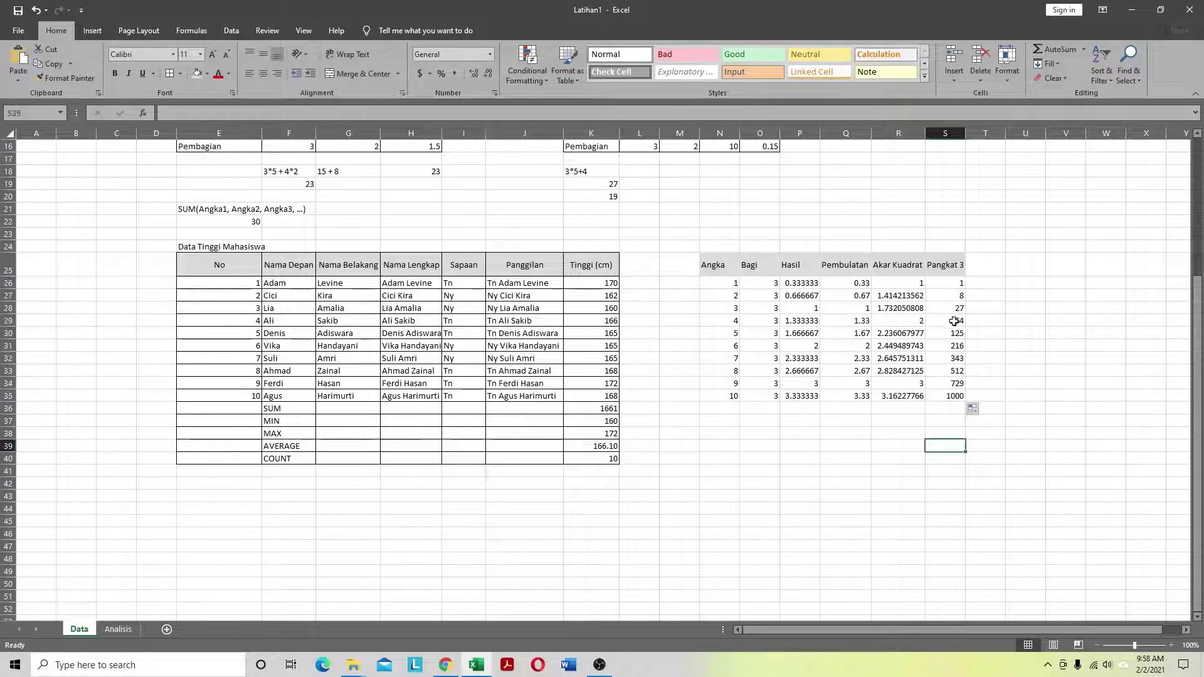
click(953, 284)
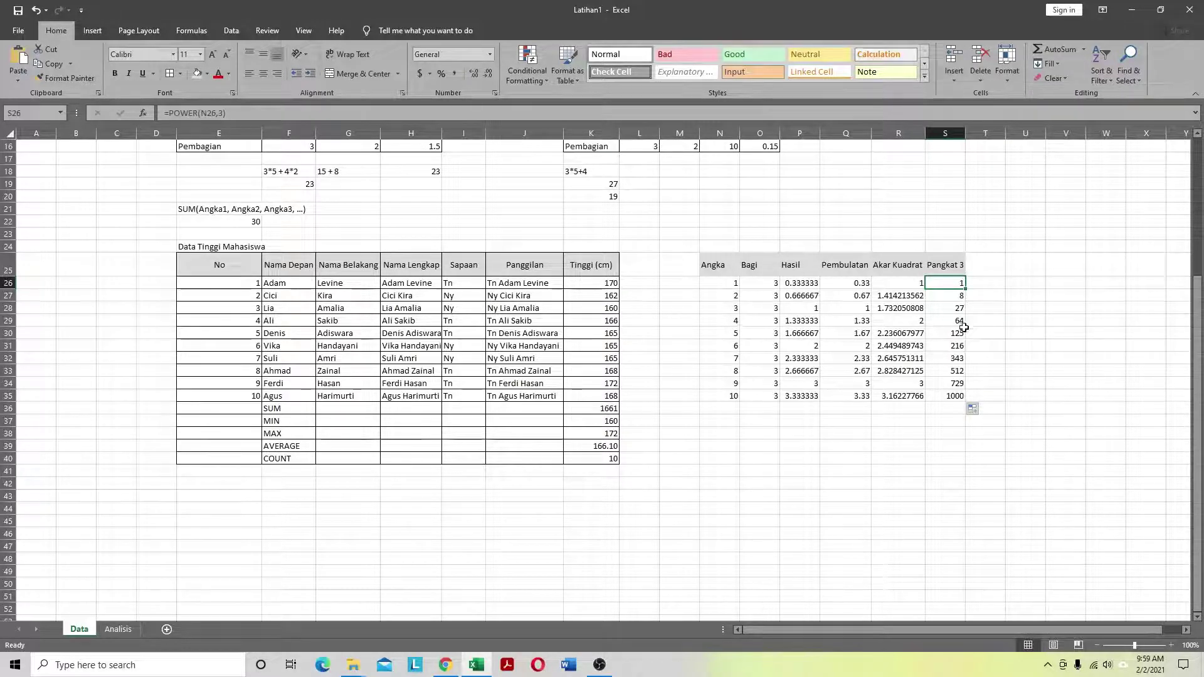
click(1002, 331)
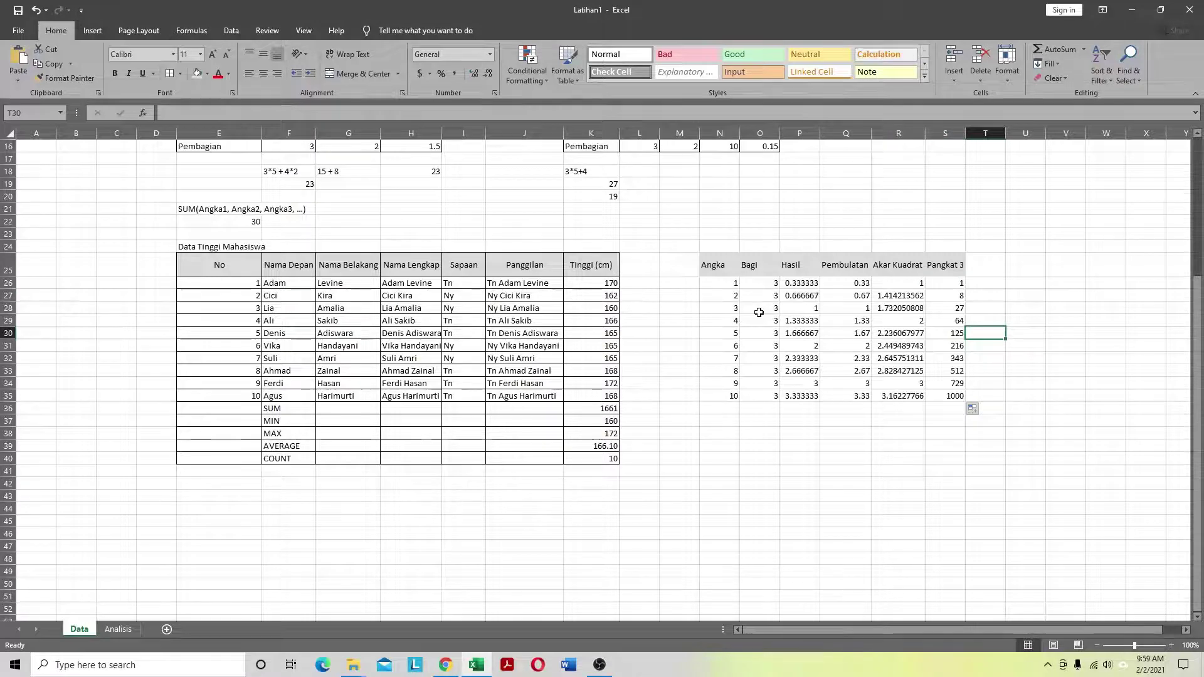
click(1028, 399)
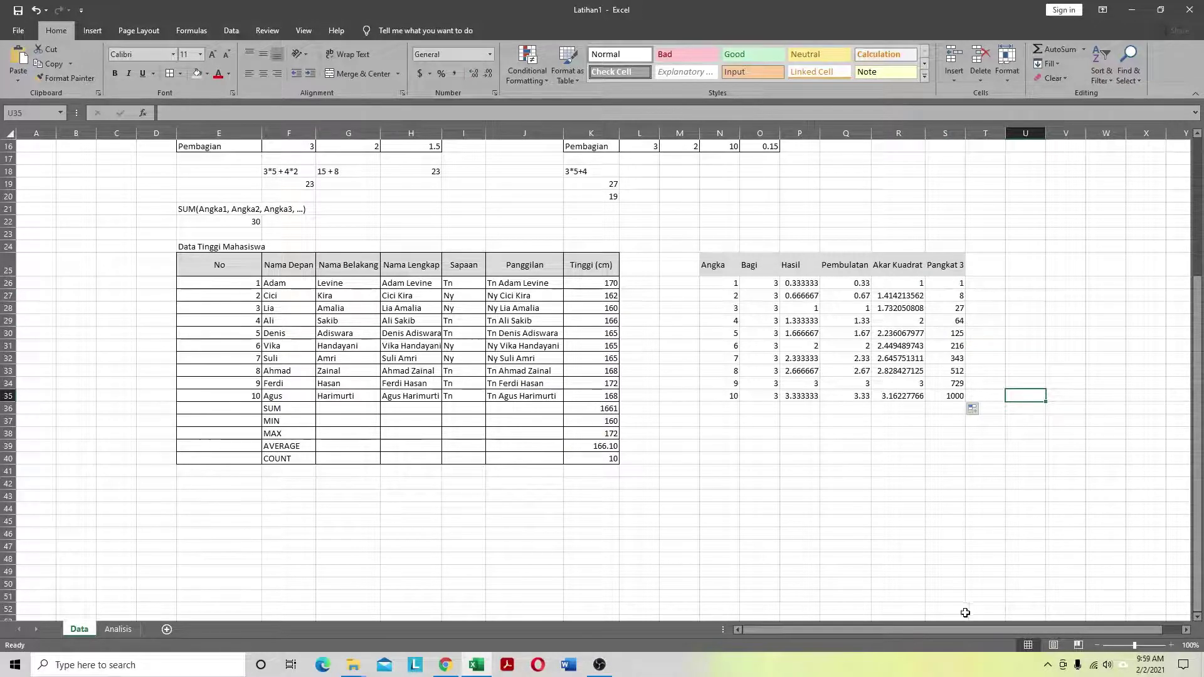
click(944, 671)
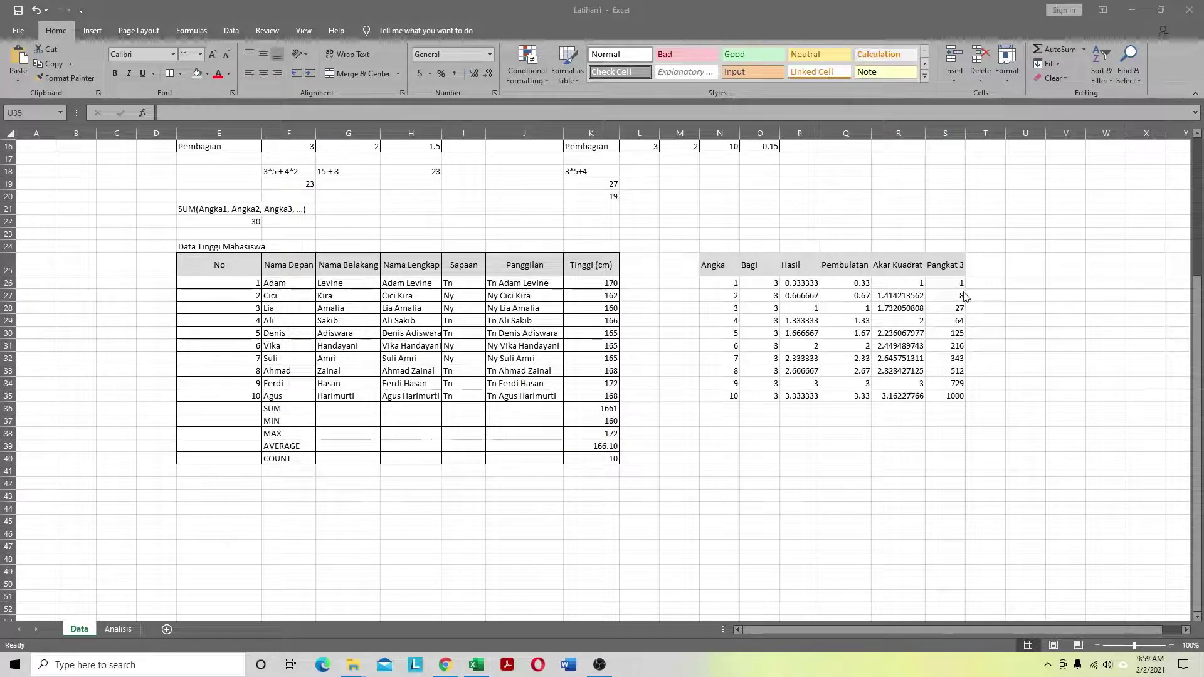
click(944, 424)
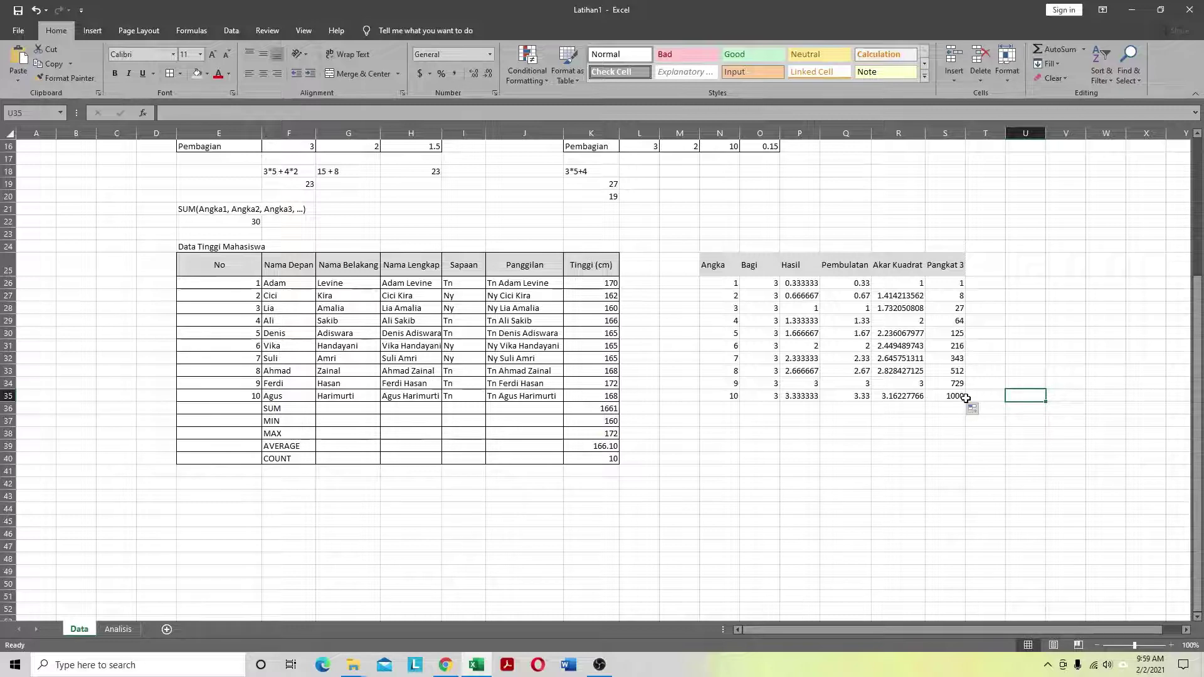
click(985, 271)
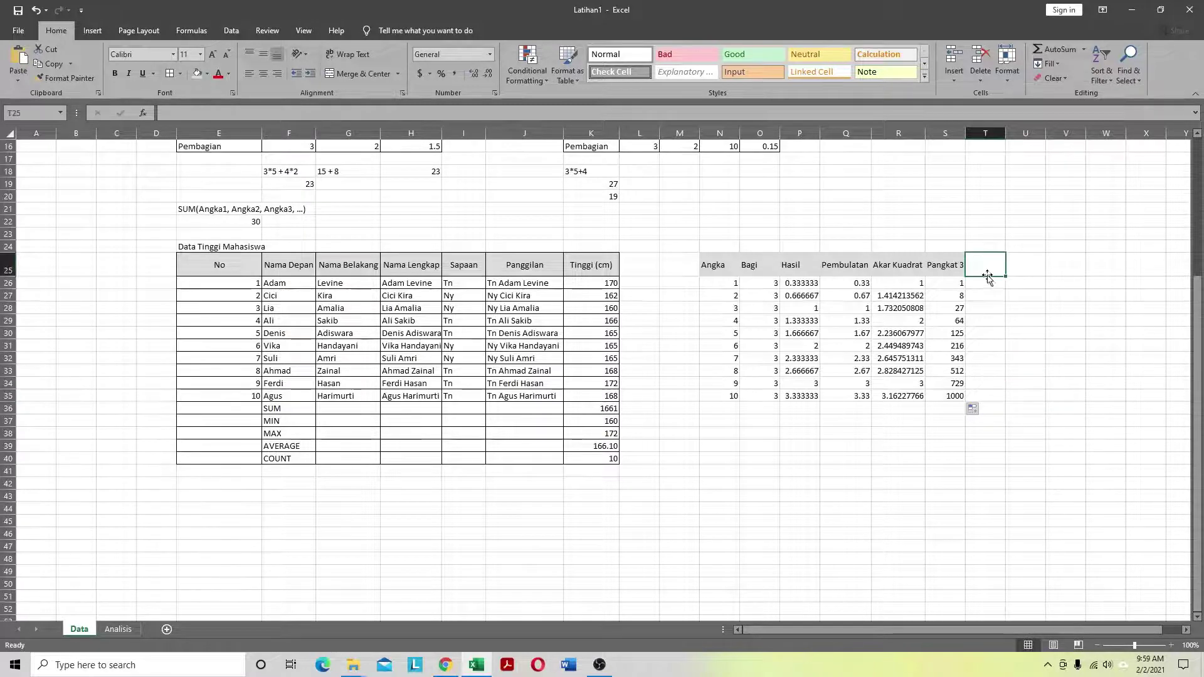
Step: Insert a new column before the Pangkat 3 column and give it the heading Pangkat 2 in S25
right_click(945, 134)
click(986, 224)
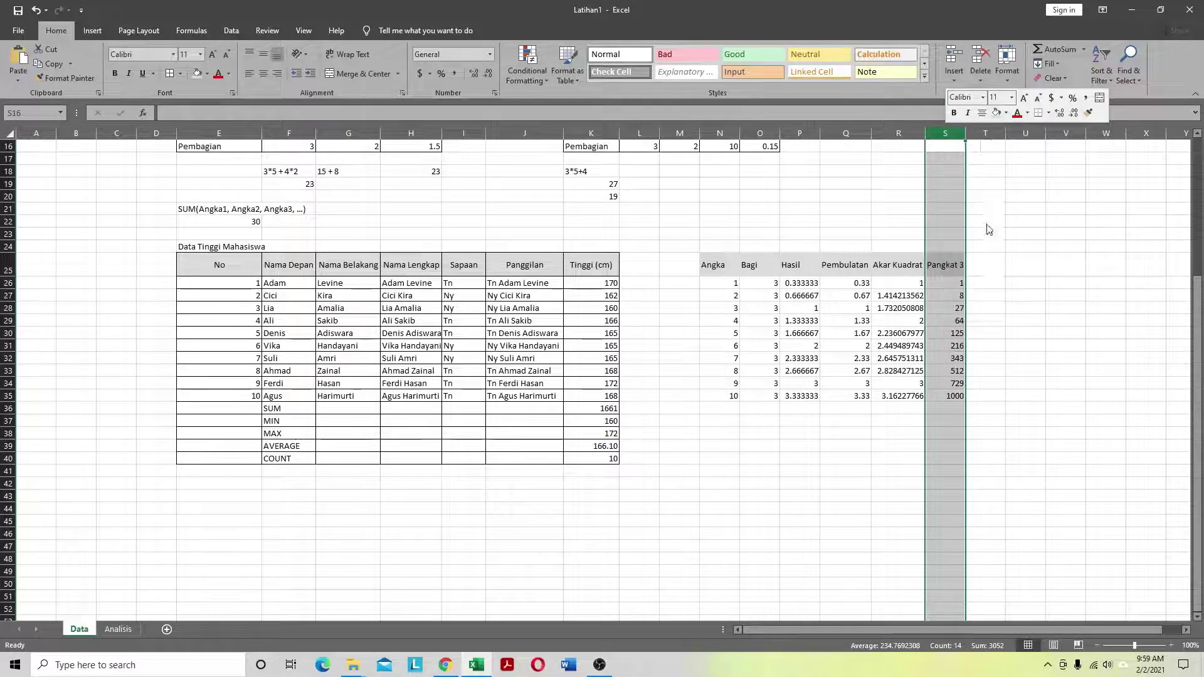
click(945, 263)
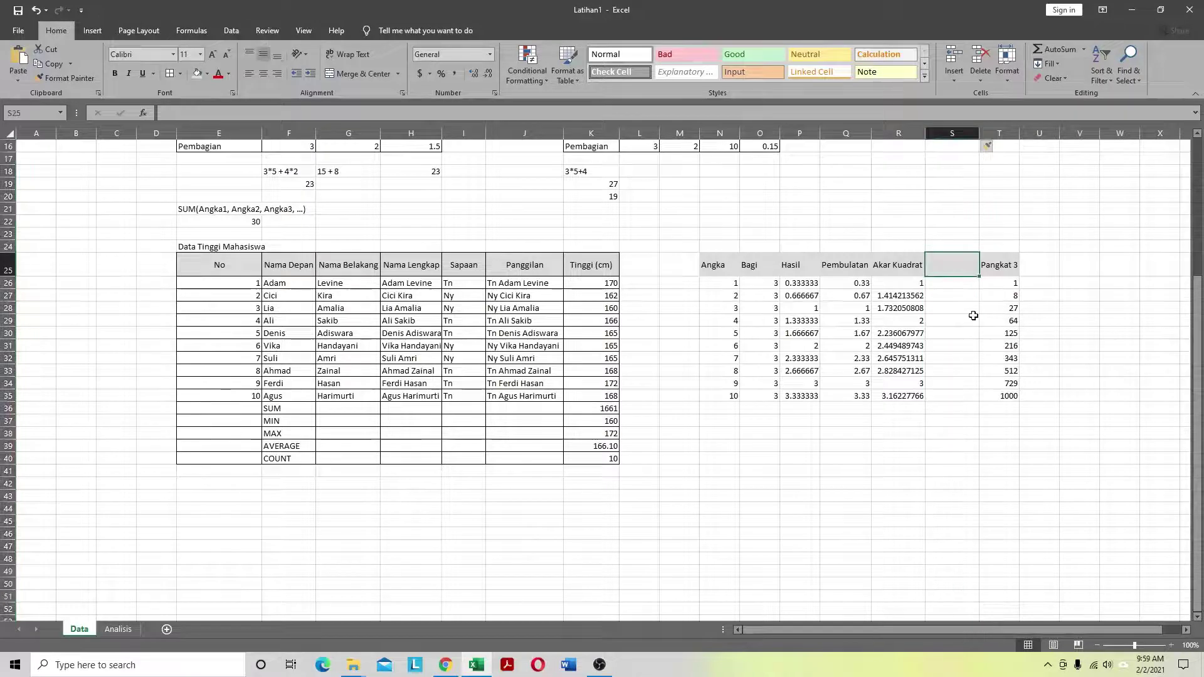
text(Pangkat 2)
key(Return)
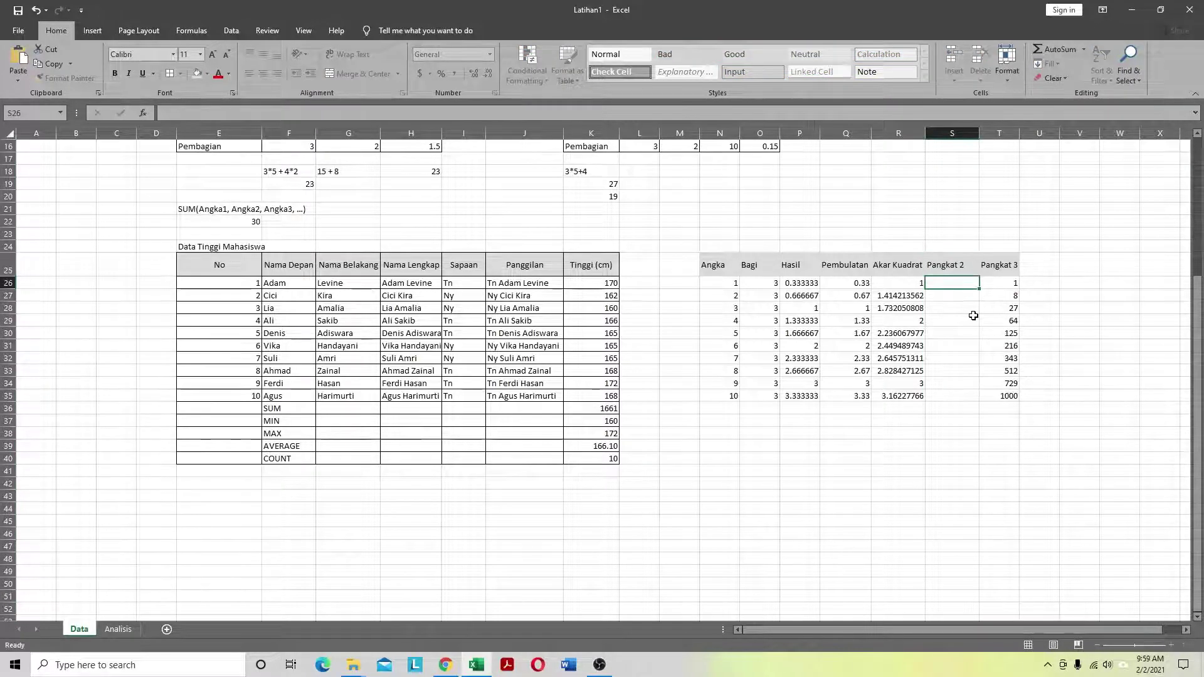
Step: Enter the formula =POWER(N26,2) in S26 to square the first number
text(=)
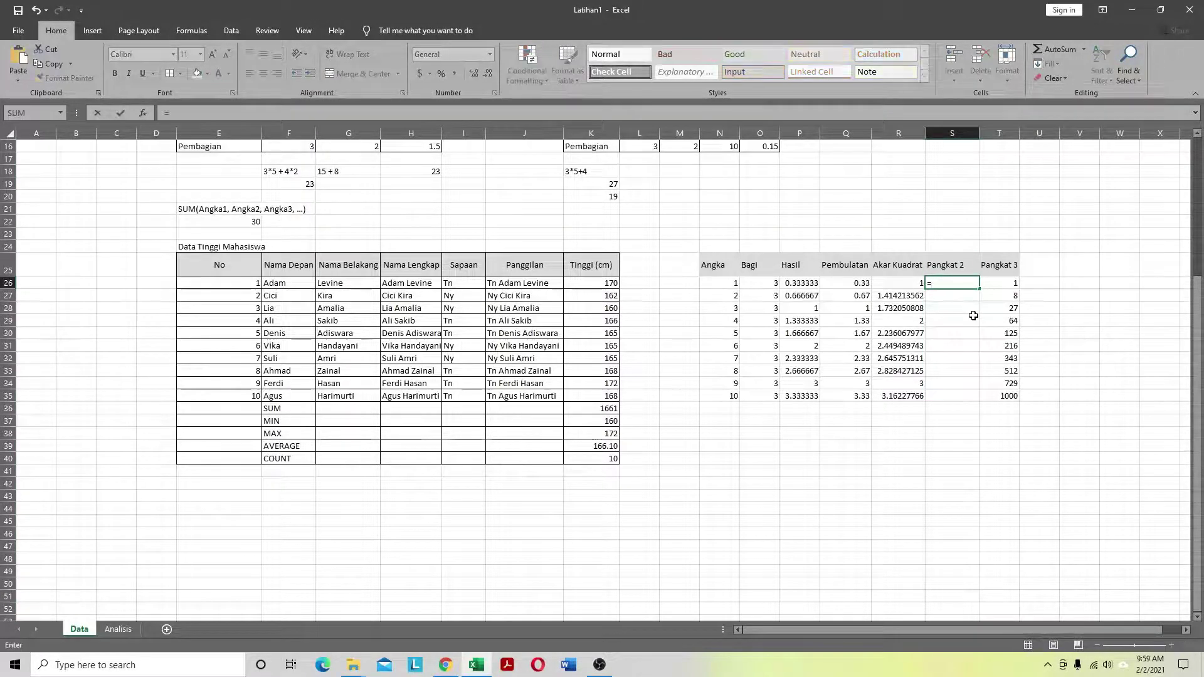
click(711, 285)
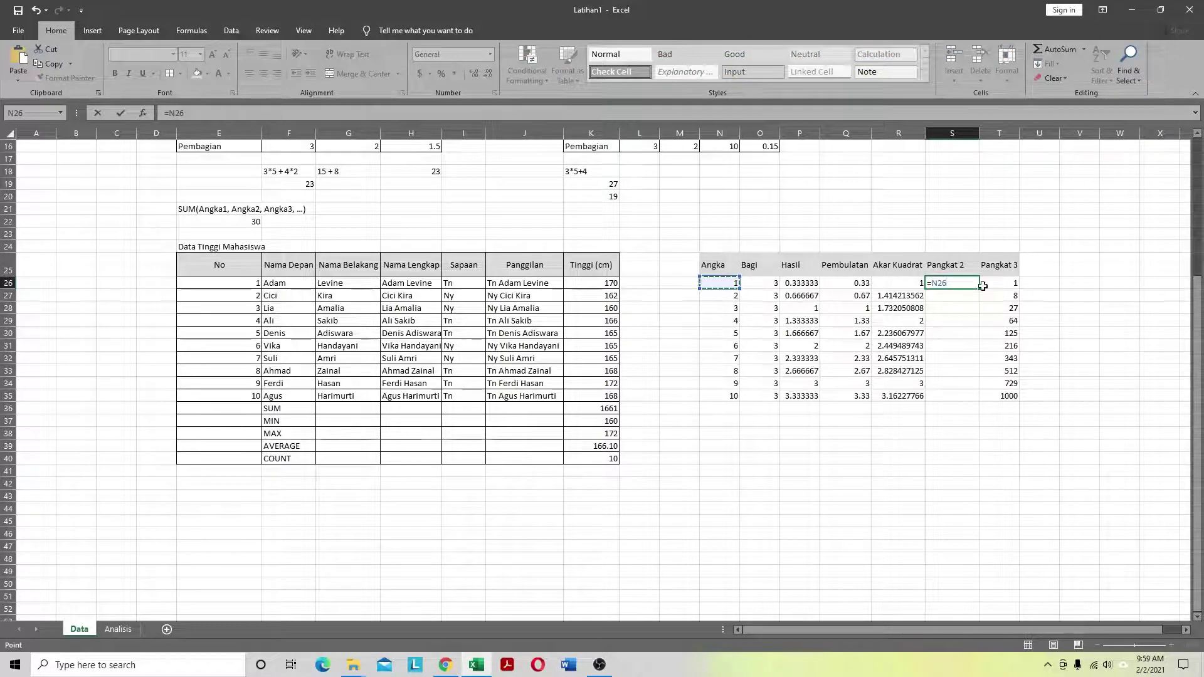
key(BackSpace)
key(BackSpace)
key(BackSpace)
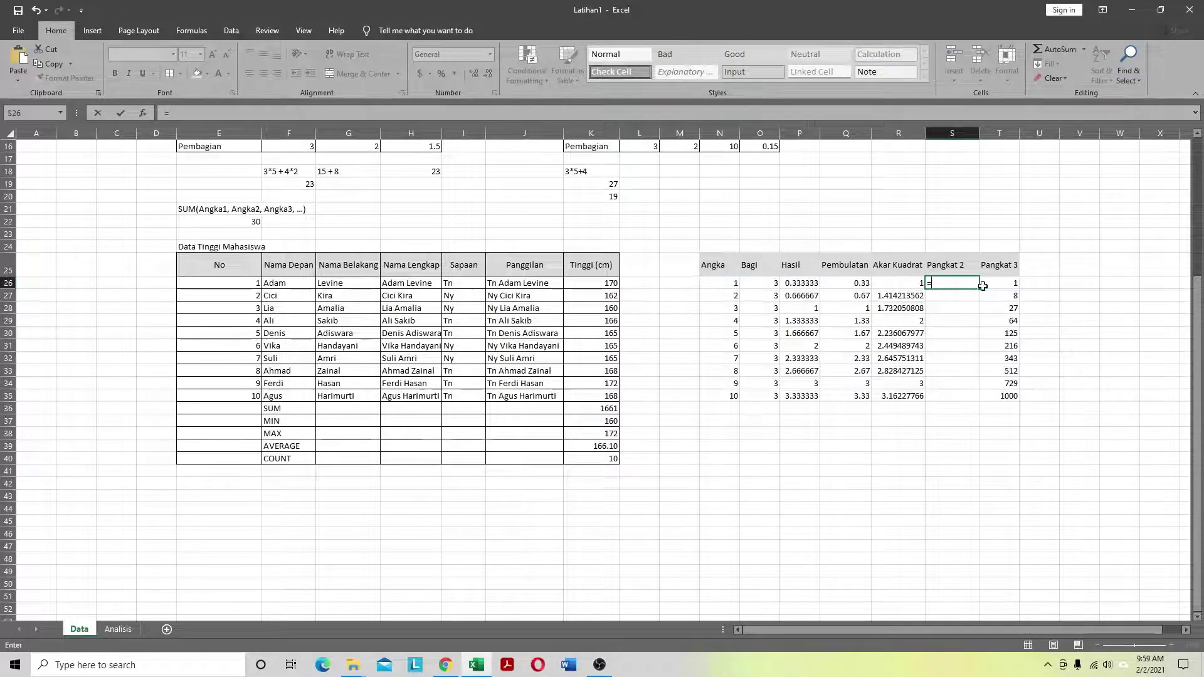
text(POWER()
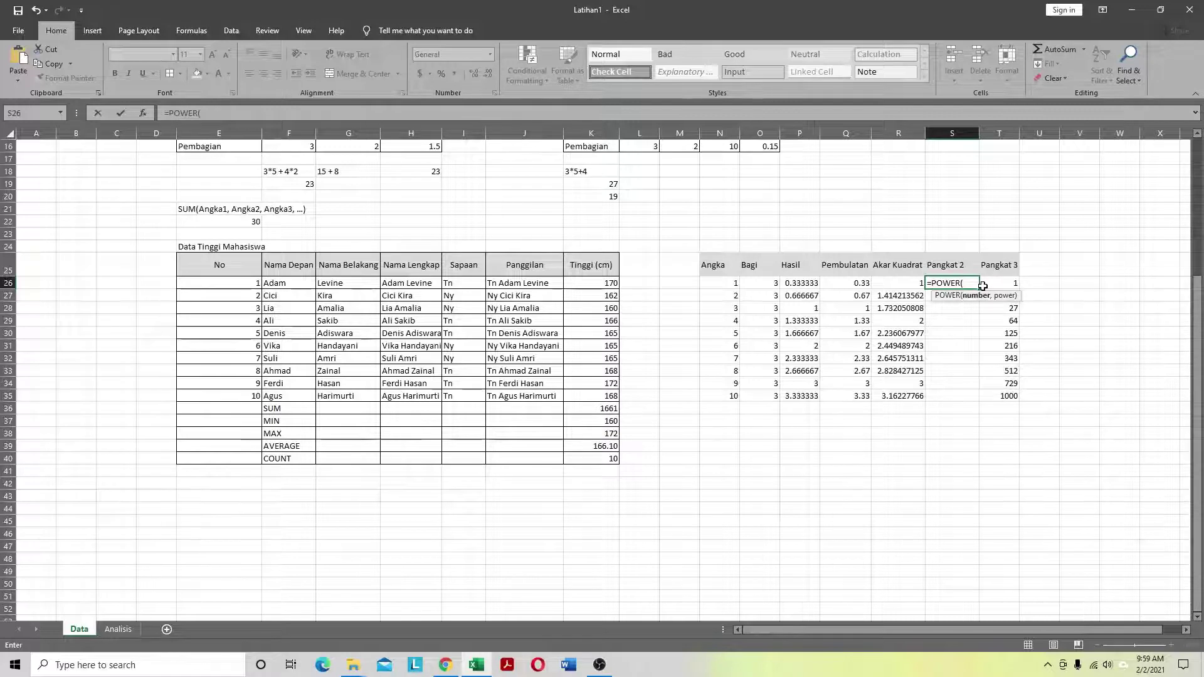
click(734, 285)
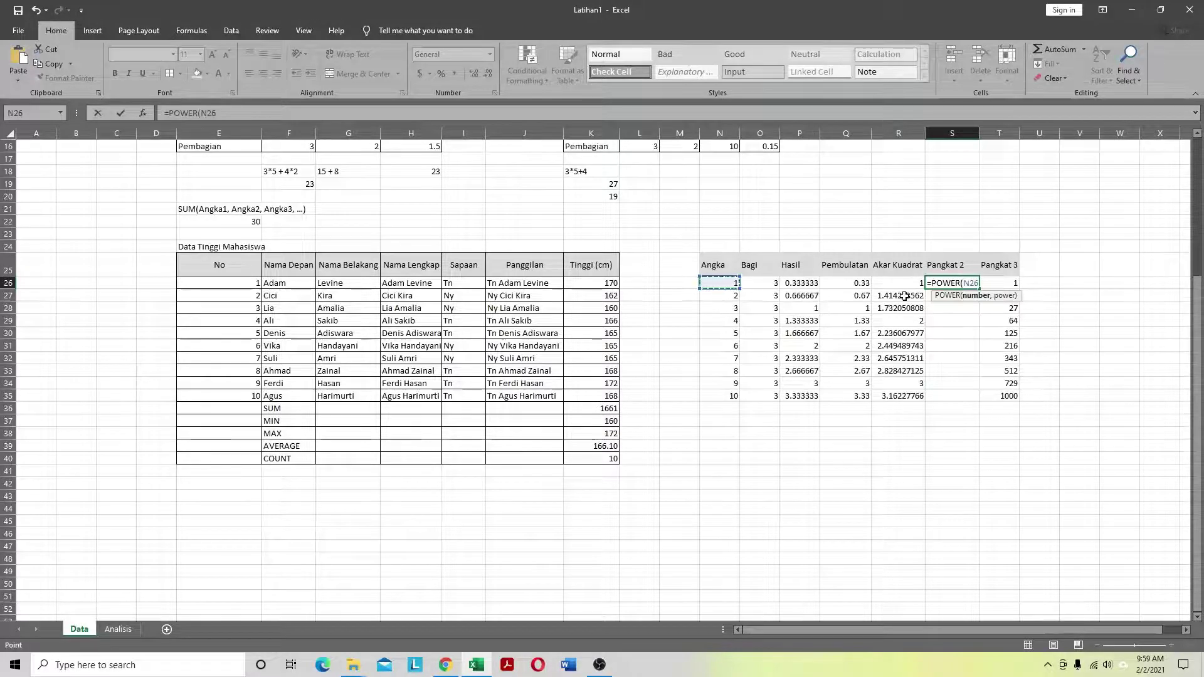
text(,2))
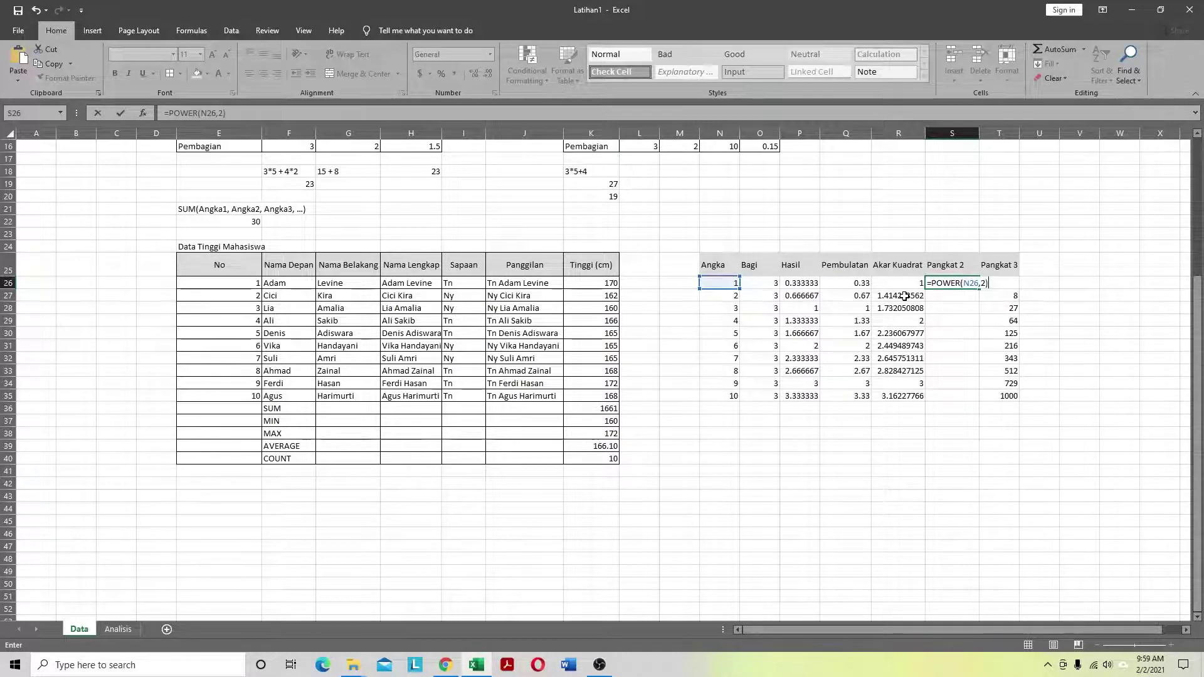
key(Return)
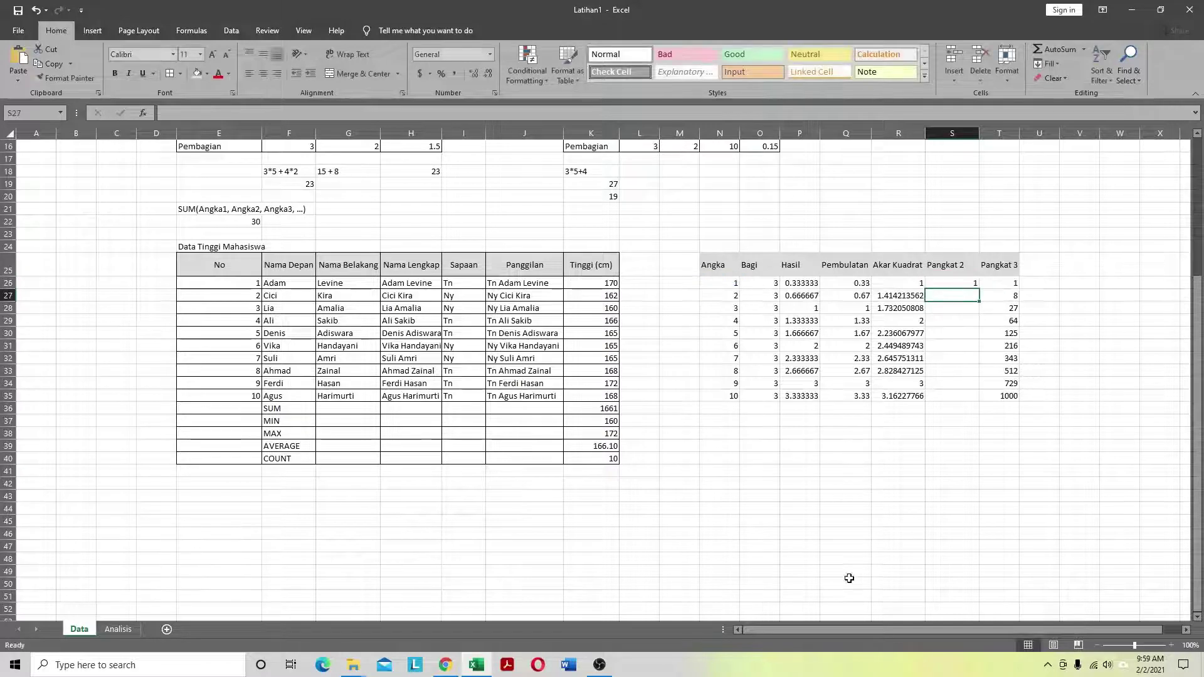
Step: Fill the squaring formula from S26 down to S35
click(805, 665)
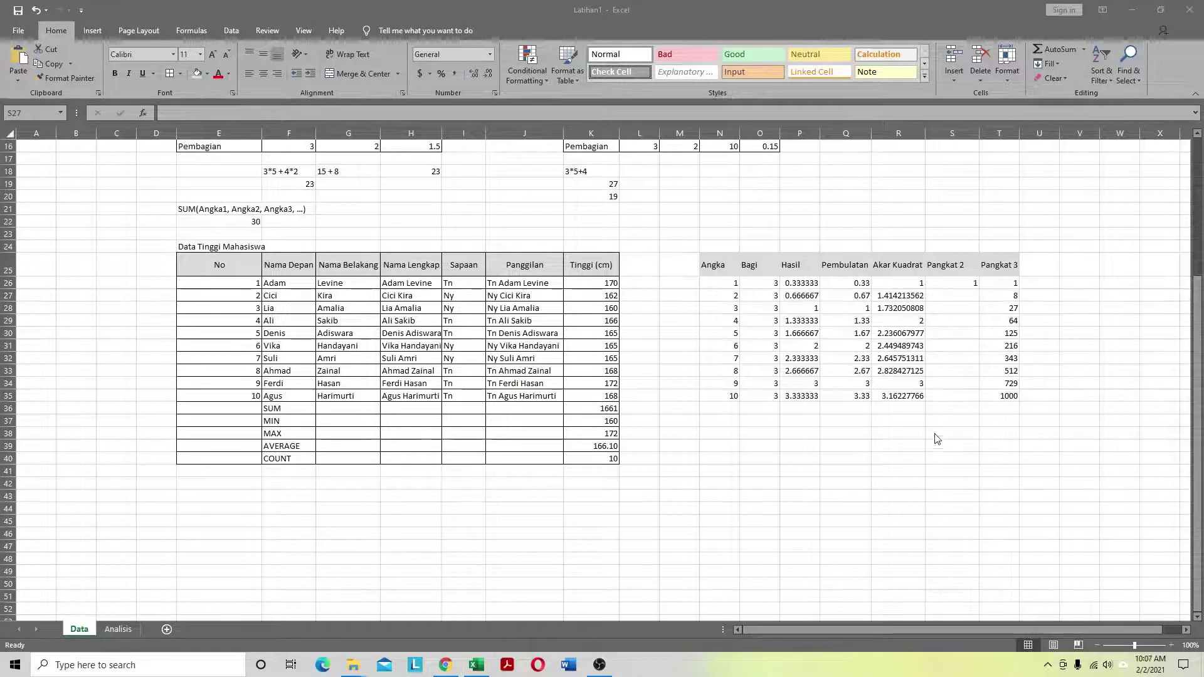
click(958, 297)
click(969, 283)
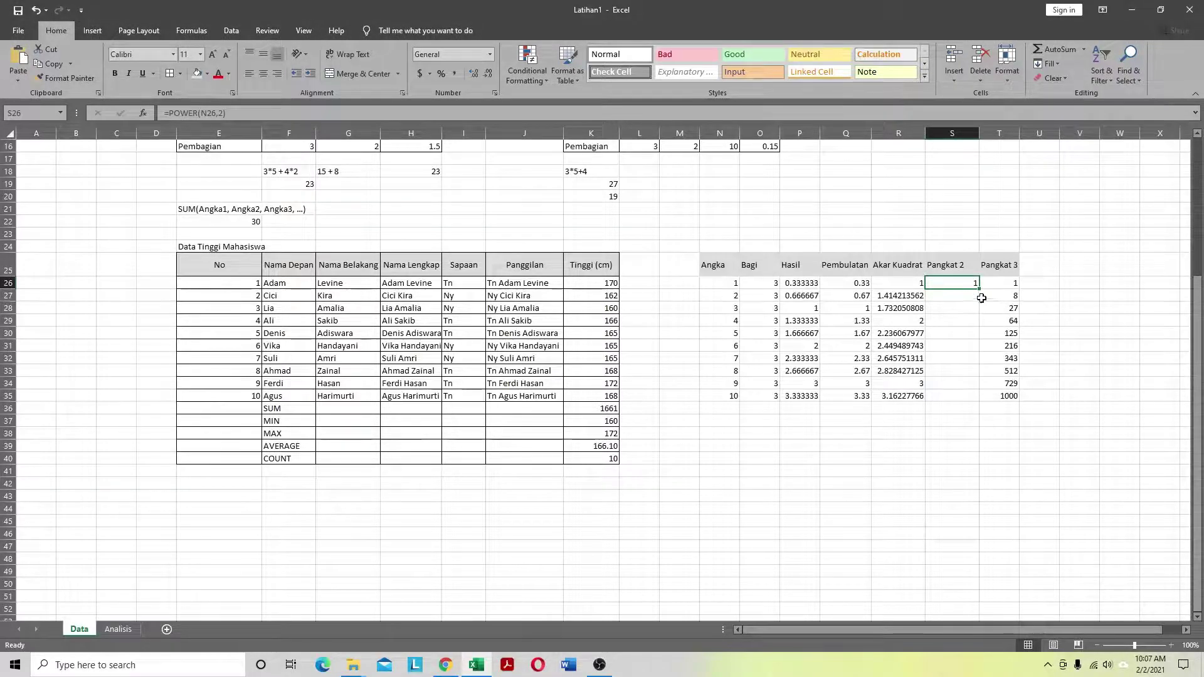
drag(979, 289, 973, 406)
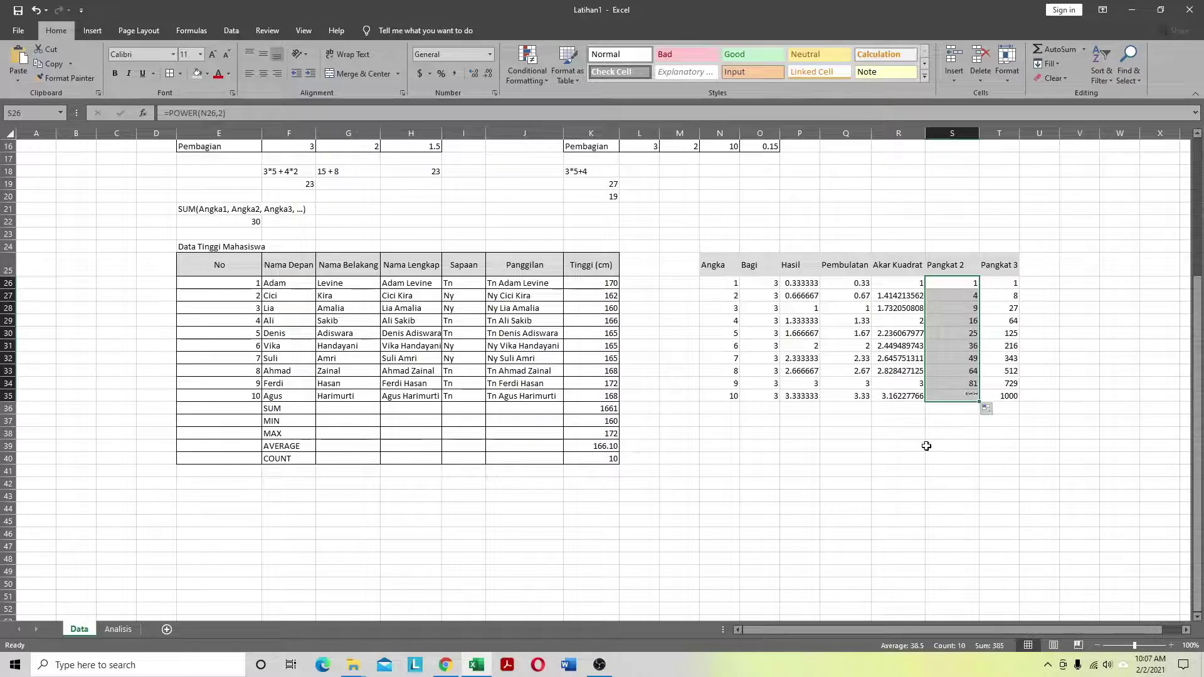
click(928, 446)
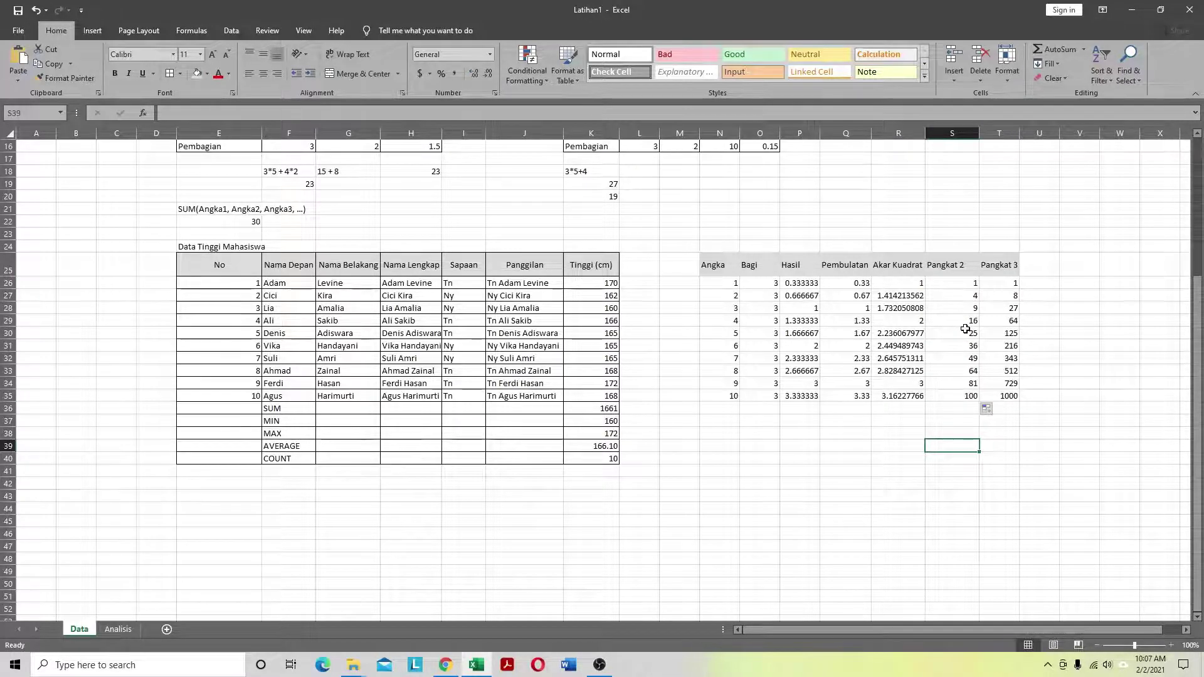
click(913, 429)
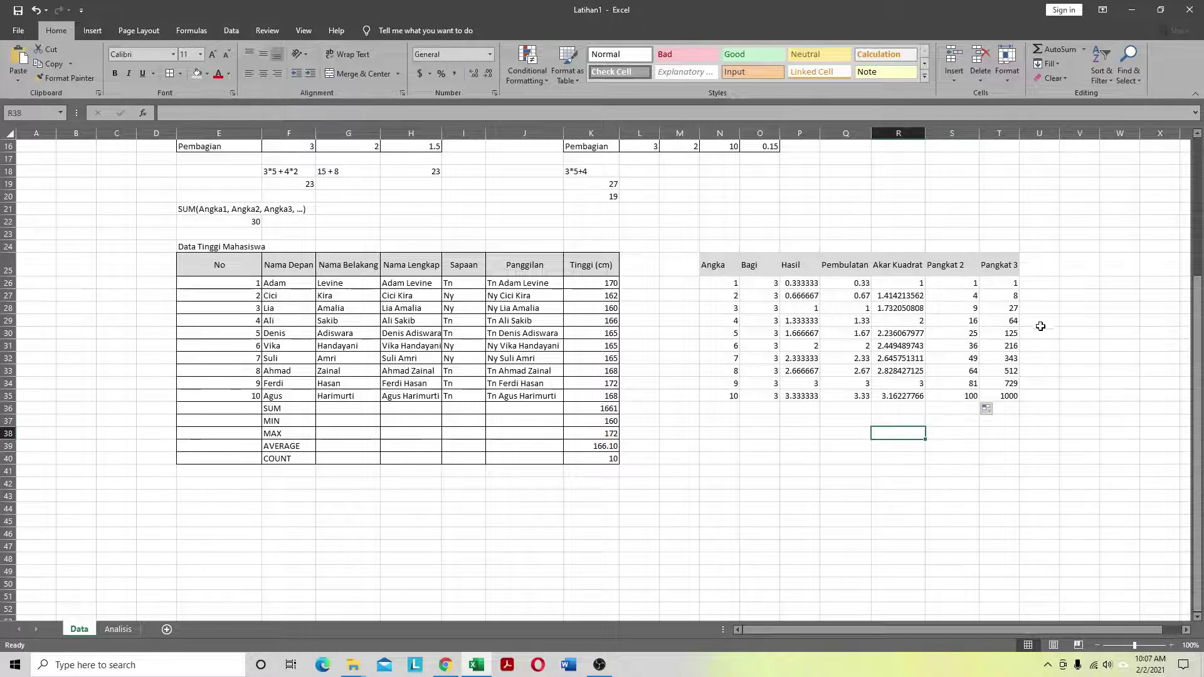
Step: Add the heading SUMSQ in U25 beside the Pangkat 3 column
click(1041, 272)
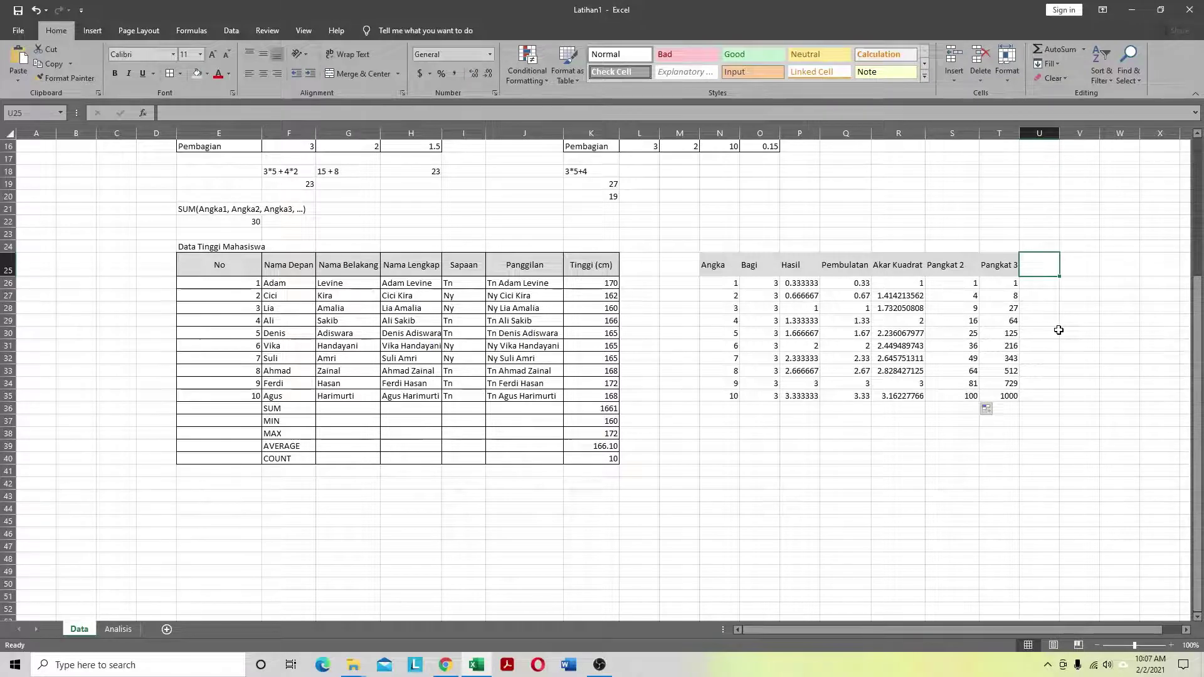
text(SUMSQ)
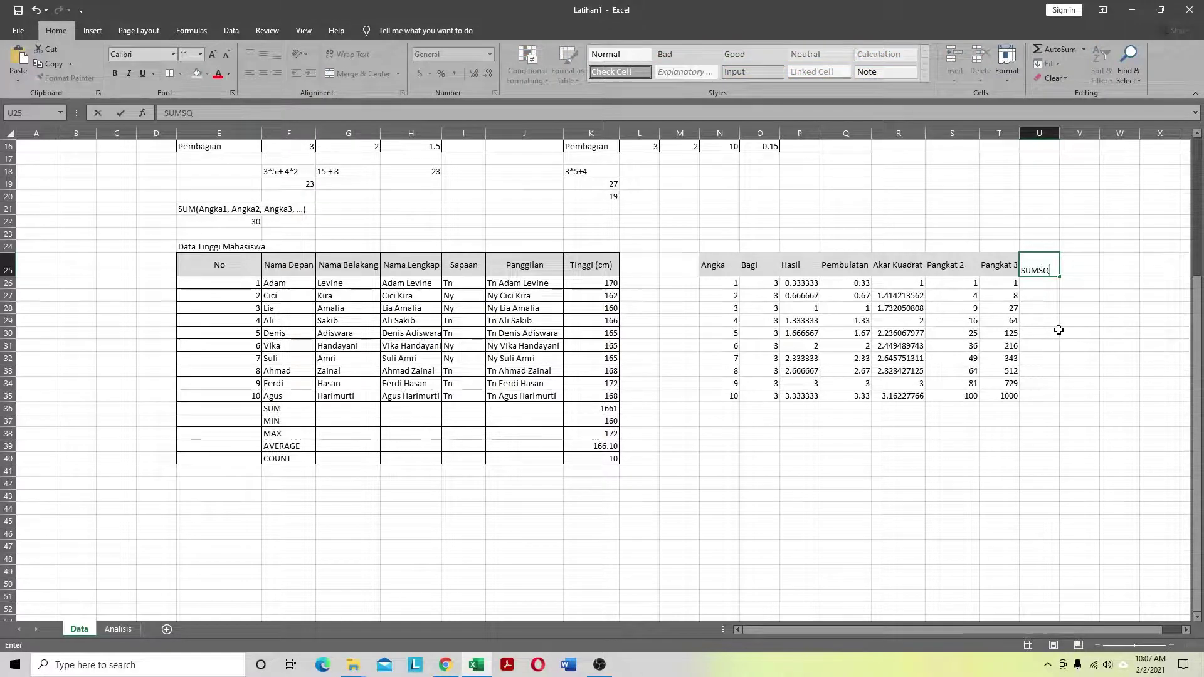
key(Return)
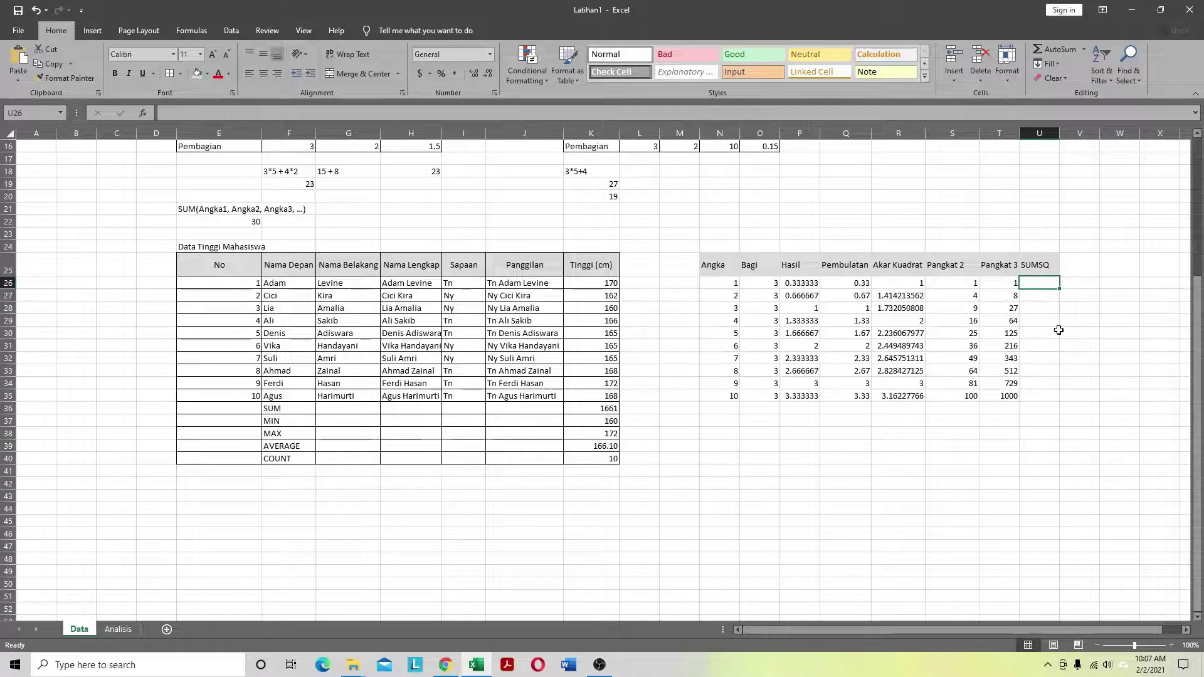
Step: Write the sum-of-squares example 3^2 + 4^2 + 5^2 as text in T23 above the table
key(Up)
key(Up)
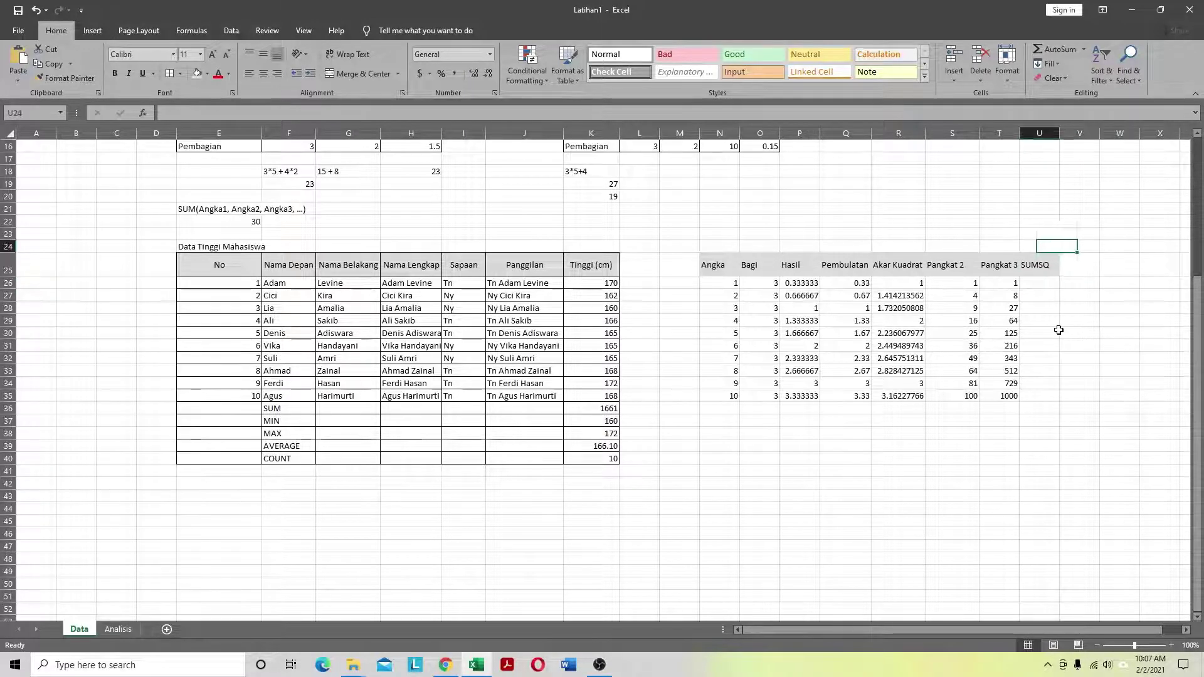
key(Left)
key(Up)
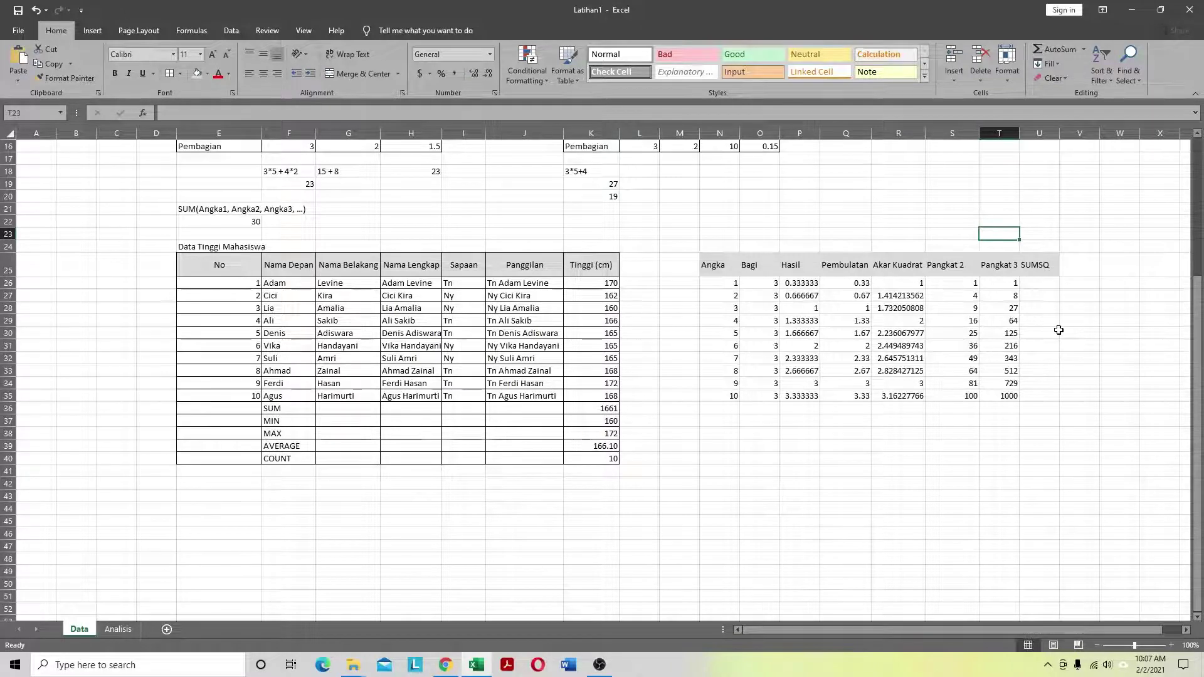
text(3)
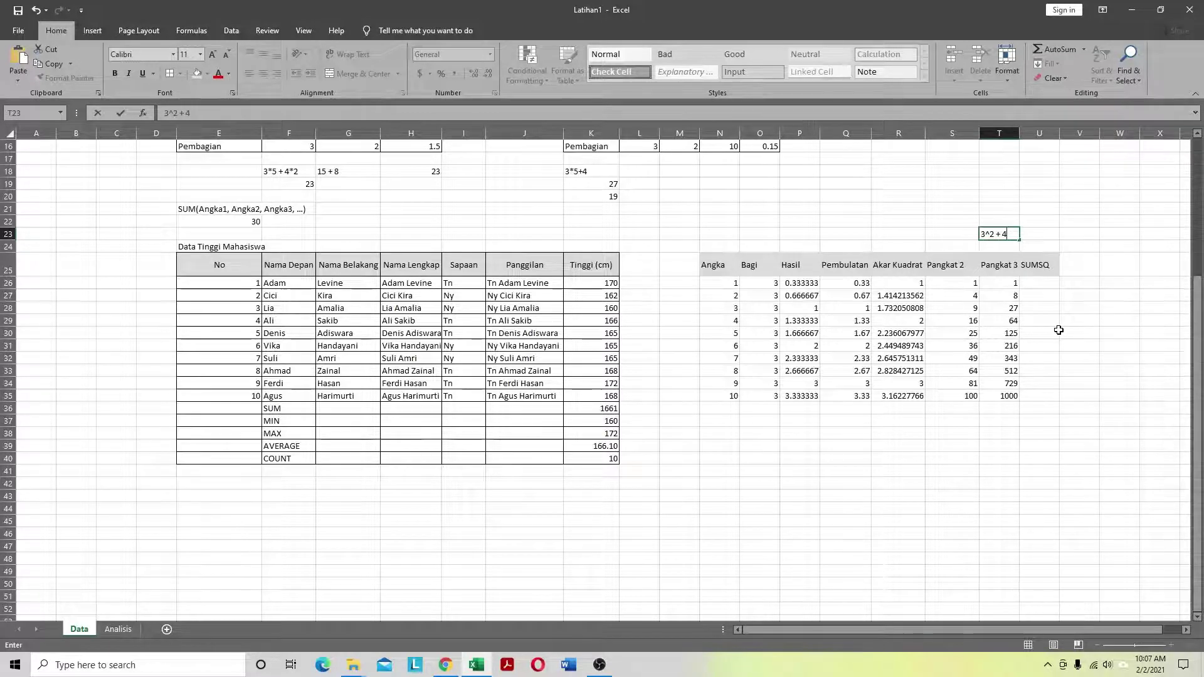
text(^2 + 5^2)
key(Return)
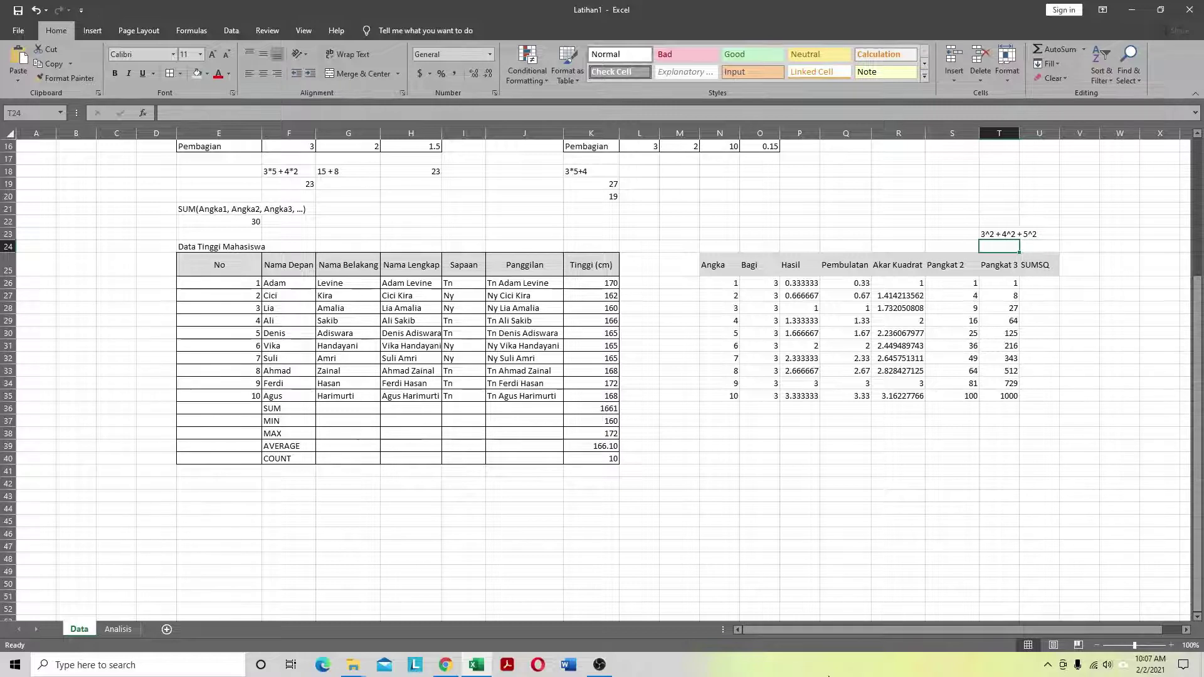
click(828, 676)
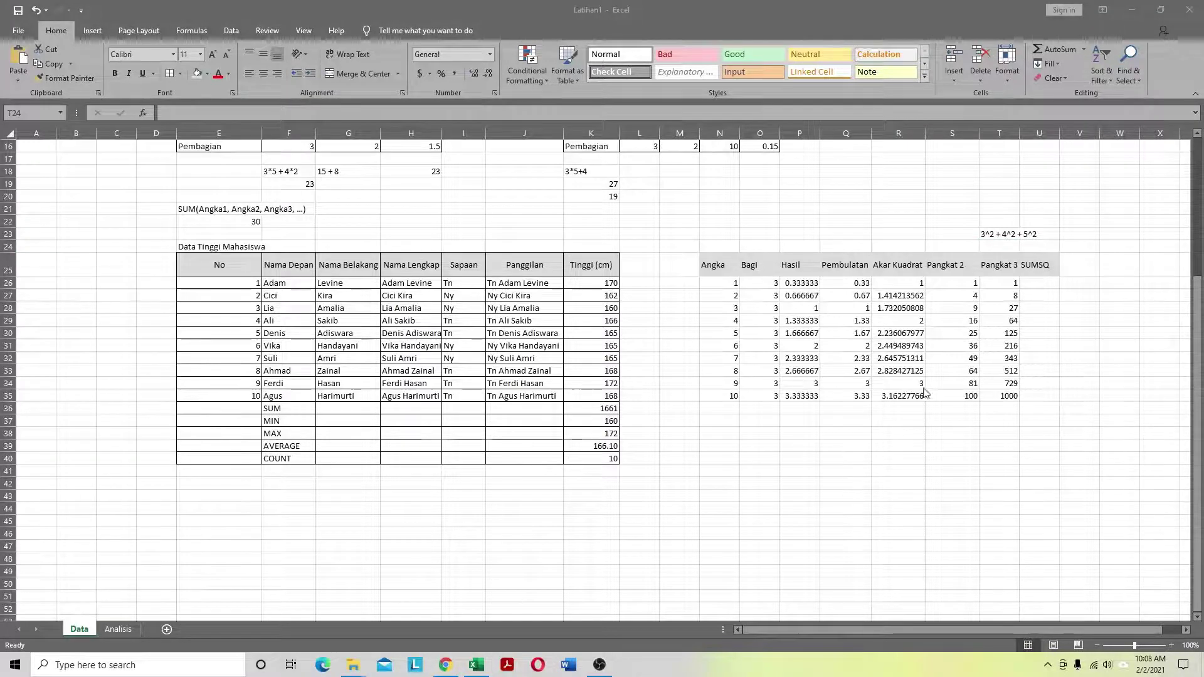
click(1008, 247)
click(1029, 235)
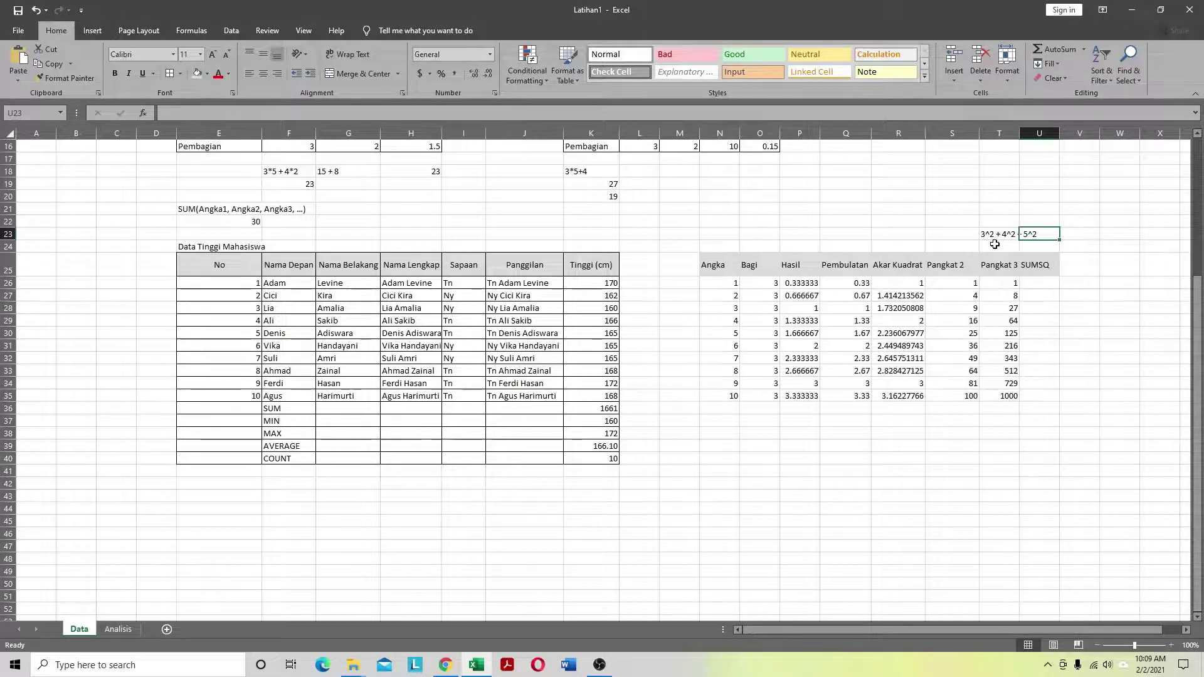
Step: Enter 50 in V23 as the result of the sum-of-squares example
click(1074, 238)
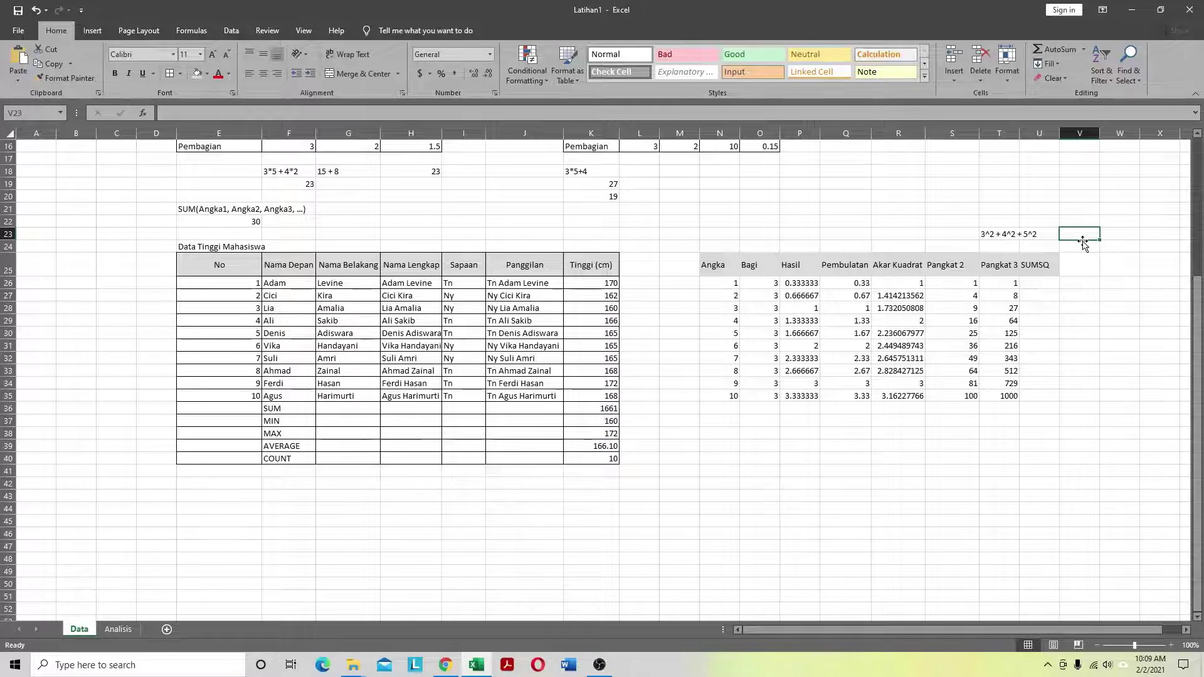
text(5-)
key(Home)
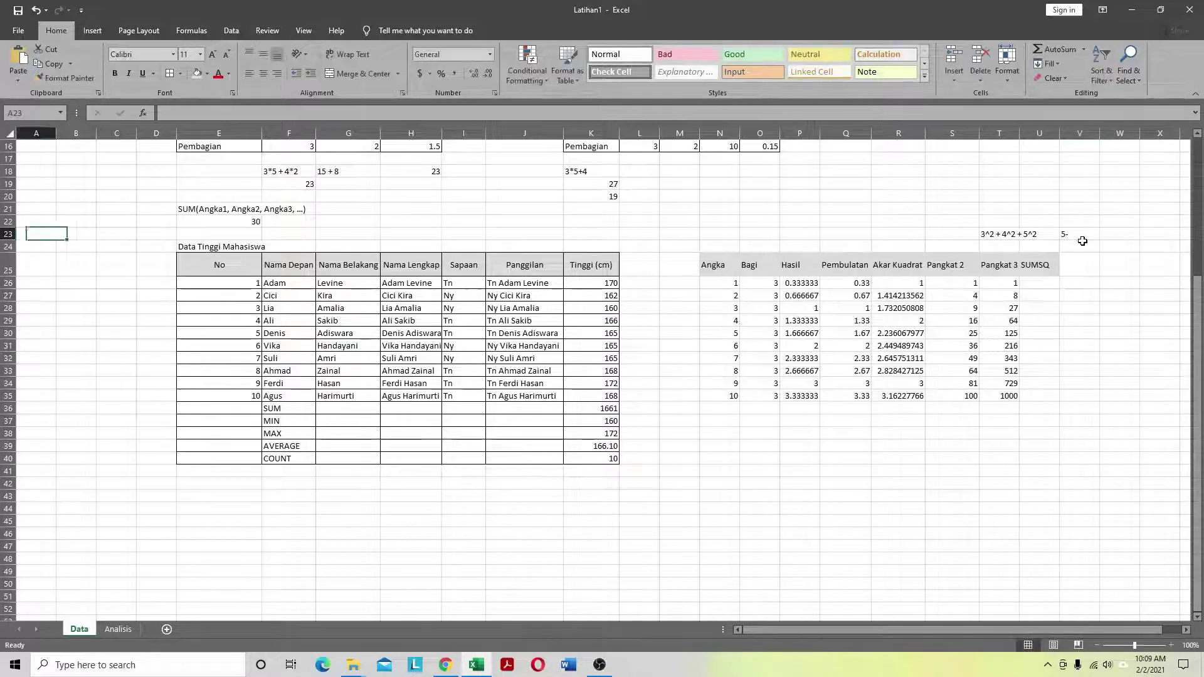
click(1076, 236)
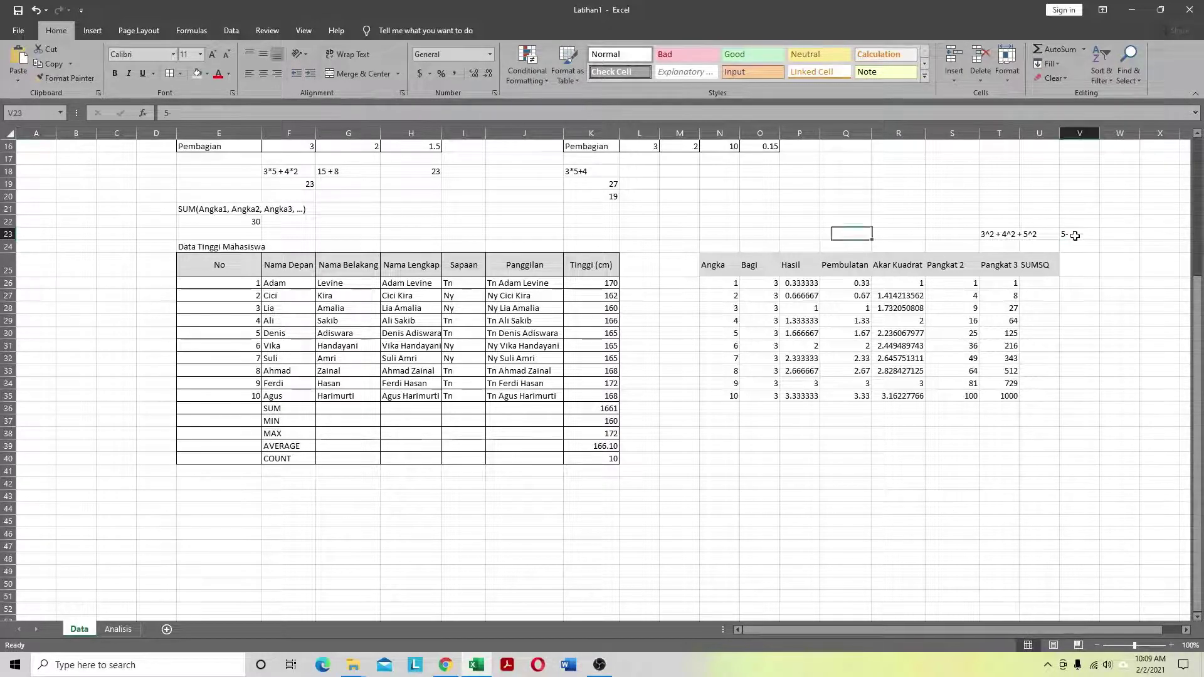
text(50)
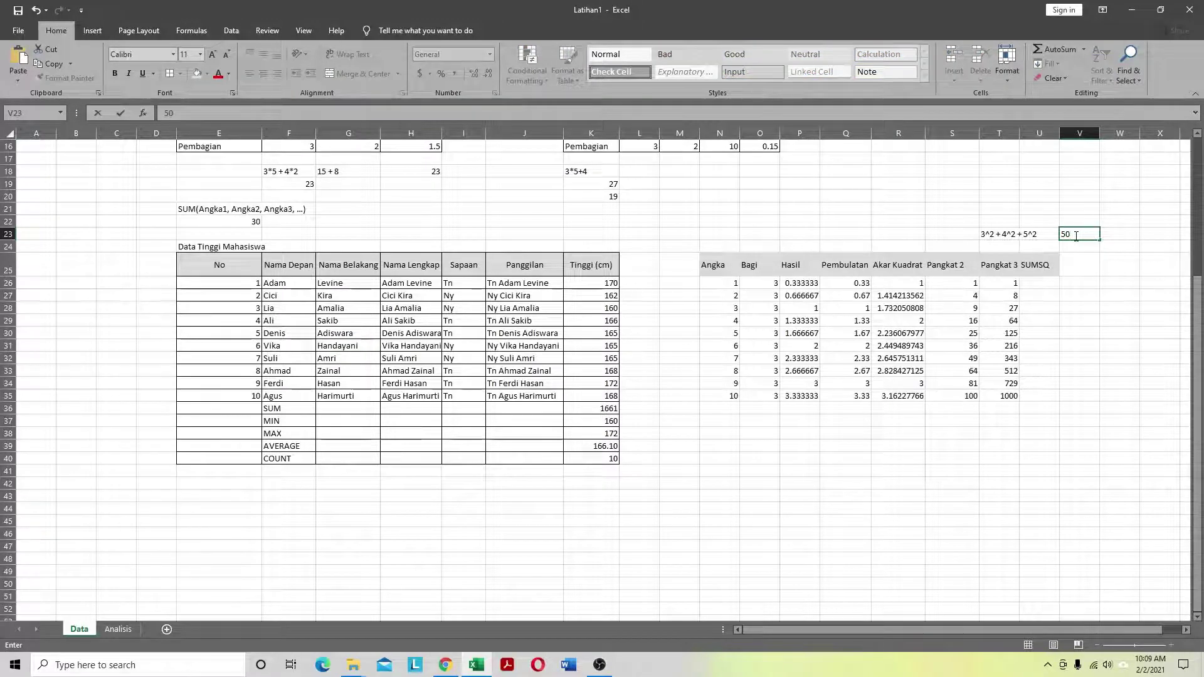
key(Return)
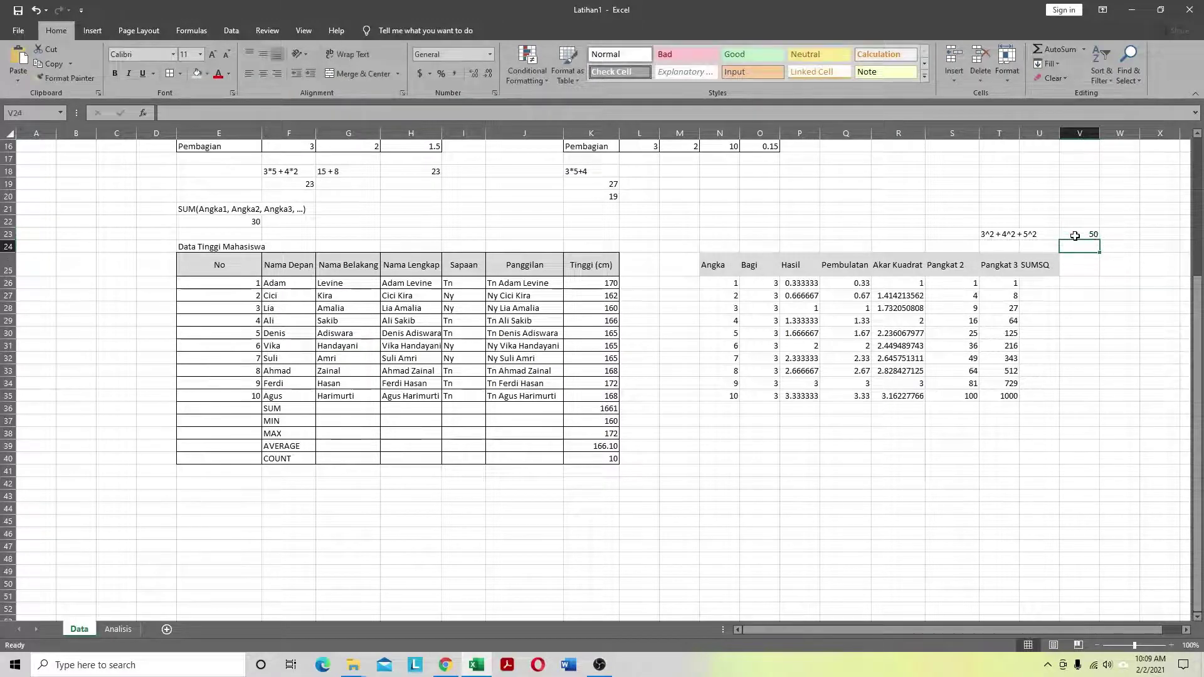
Step: Calculate the sum of squares of the Angka numbers in U26 with =SUMSQ(N26:N35)
click(1063, 296)
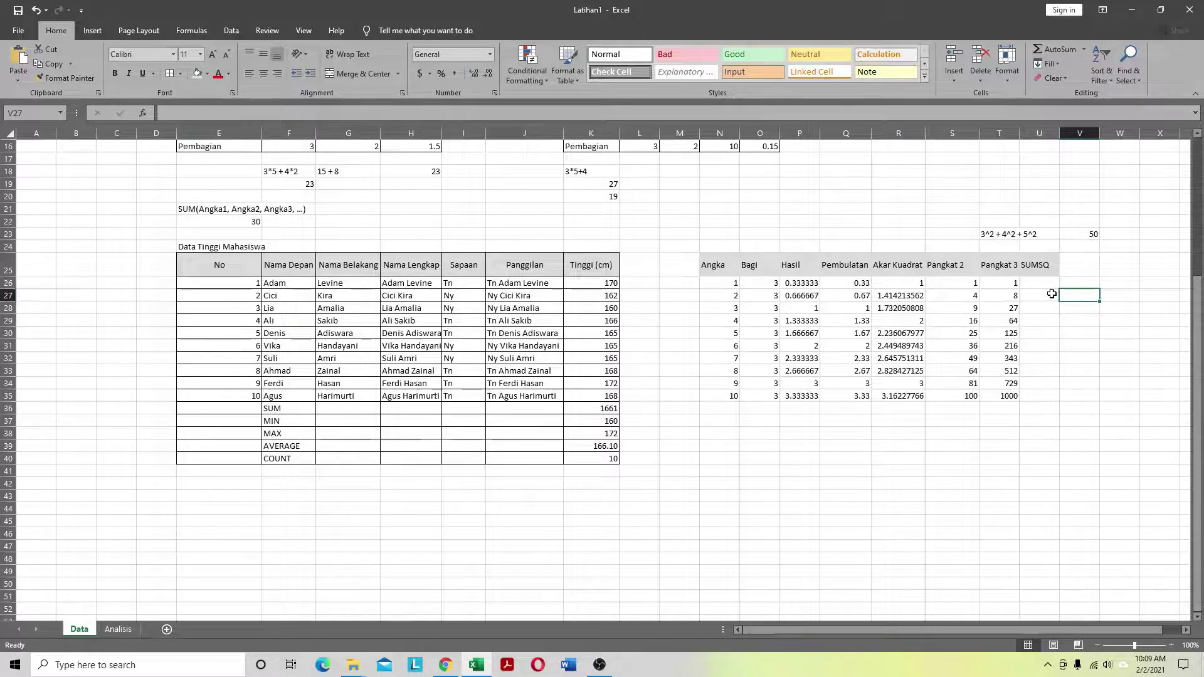
click(1036, 282)
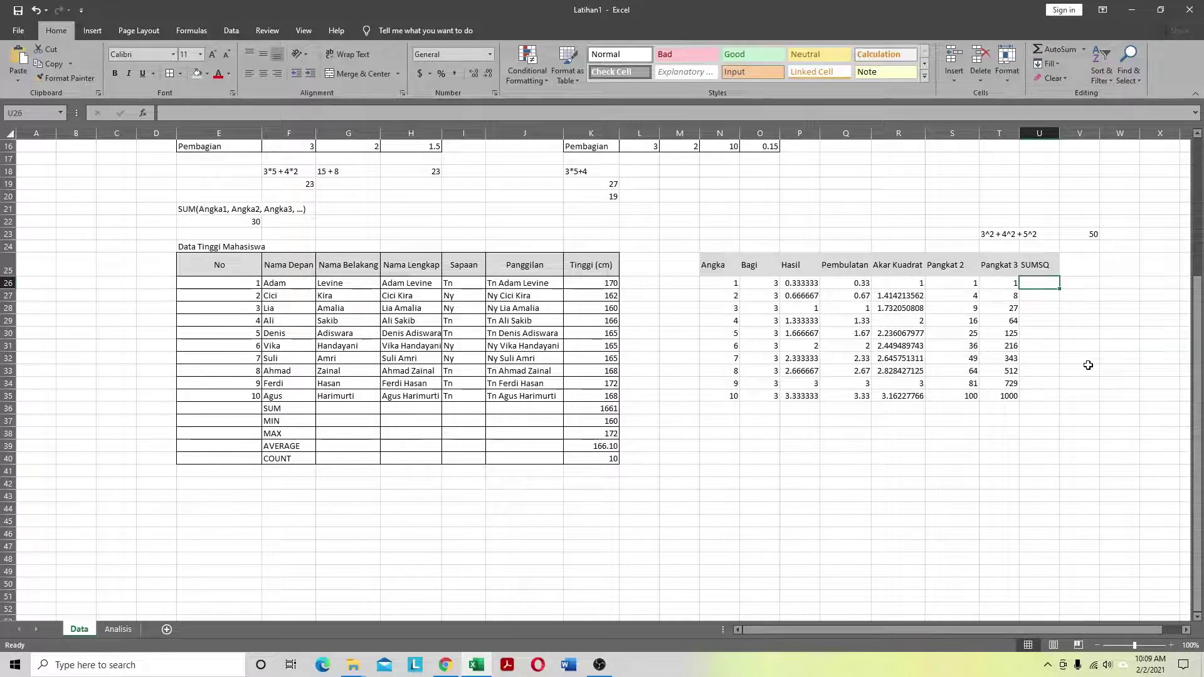
text(=SU)
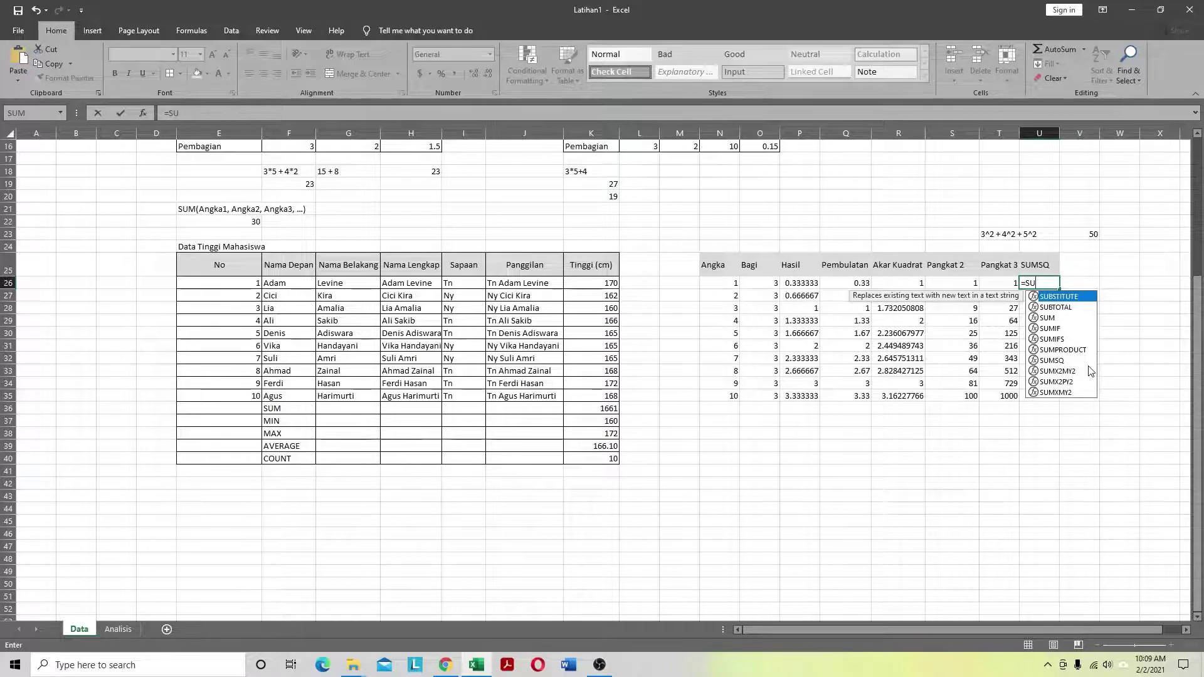
text(MSQ()
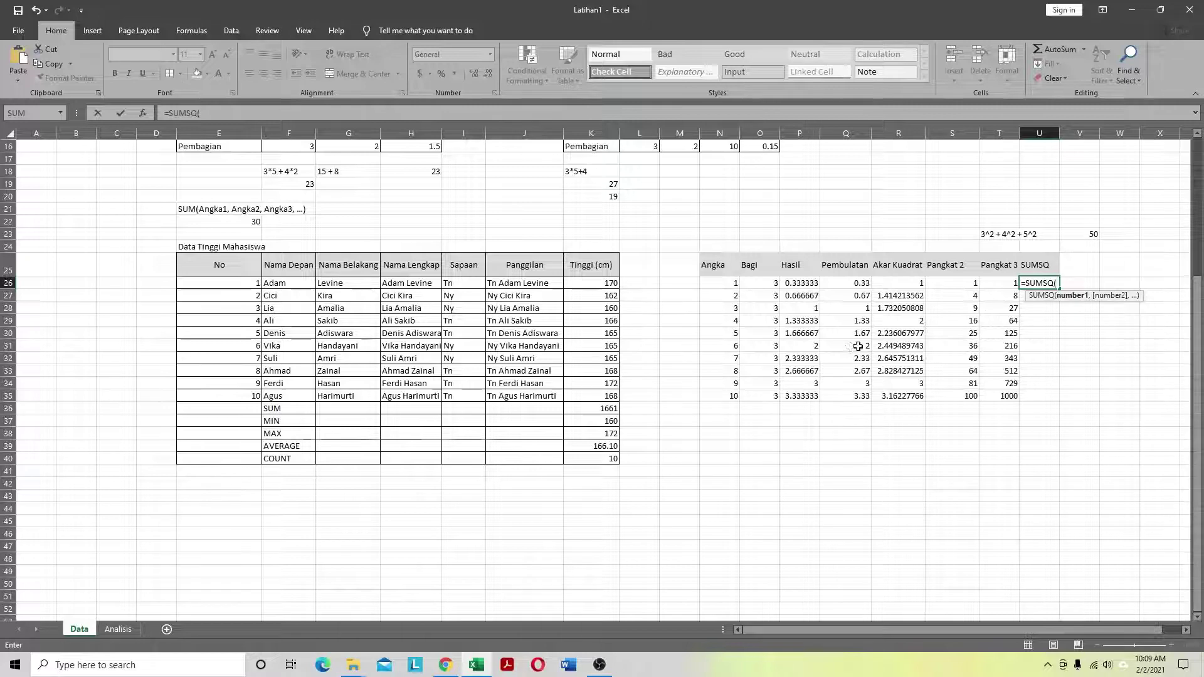
click(721, 282)
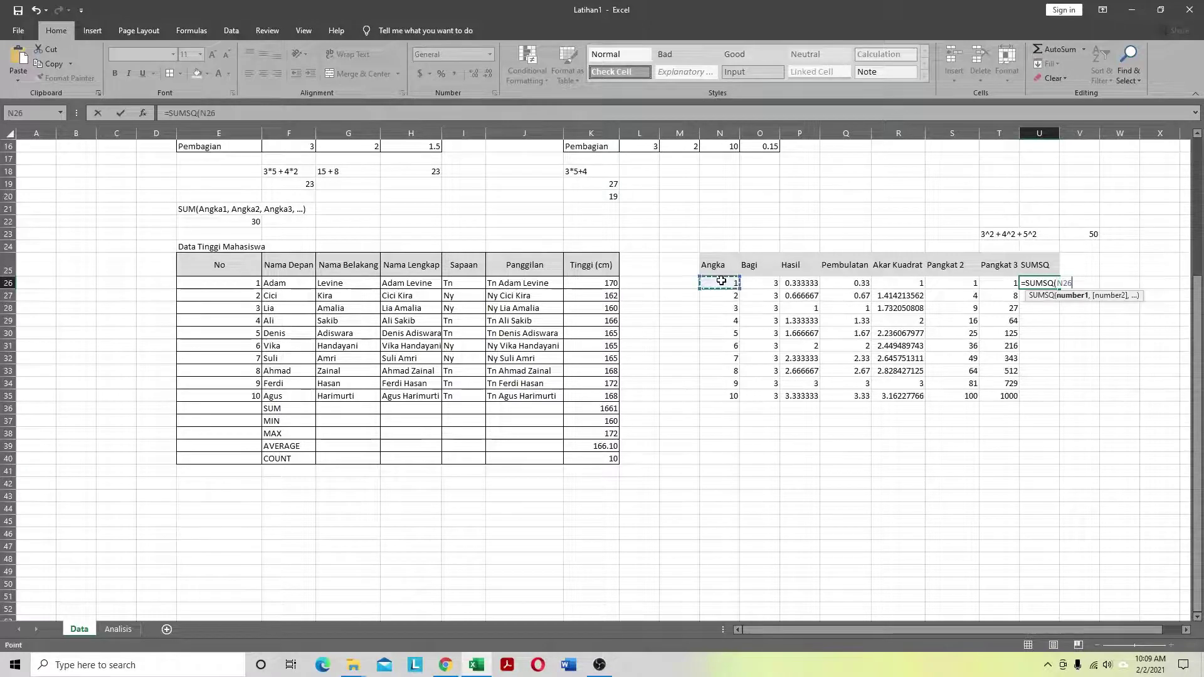
drag(722, 282, 720, 399)
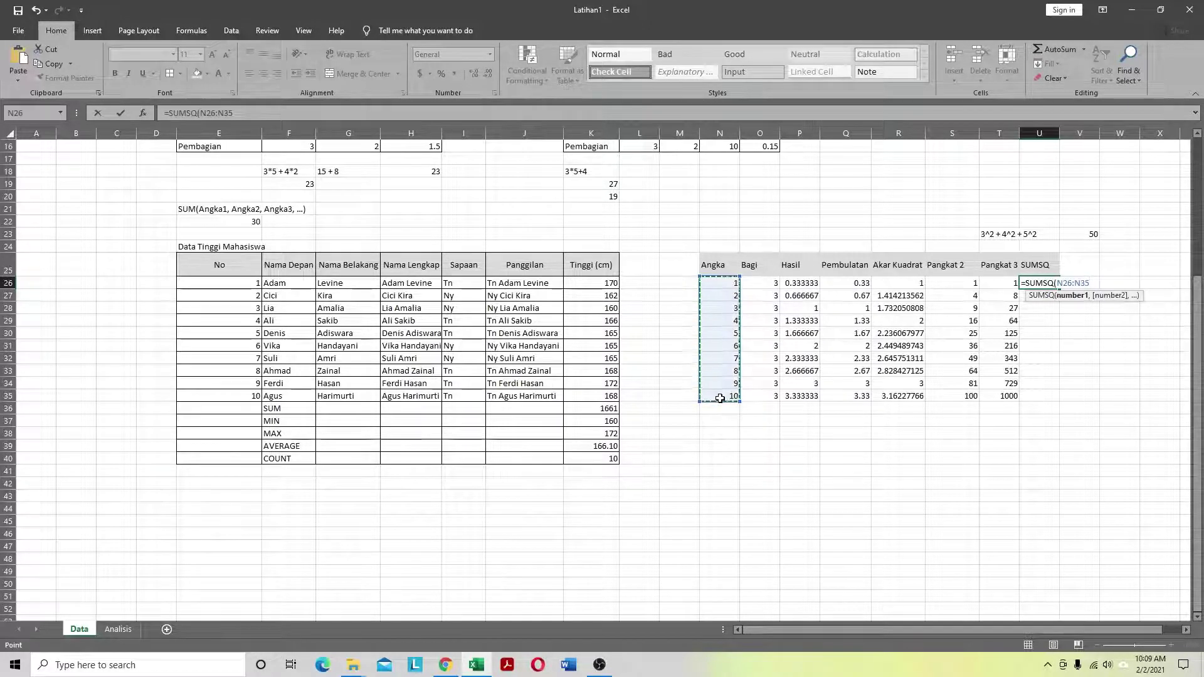
text())
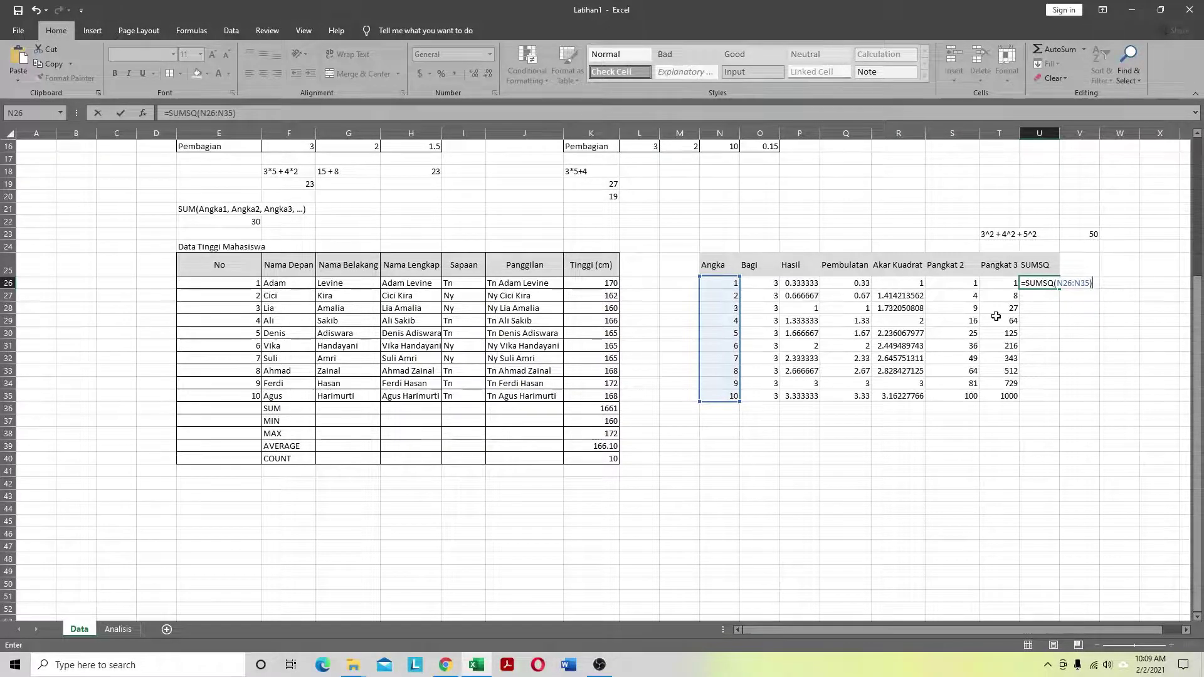
key(Return)
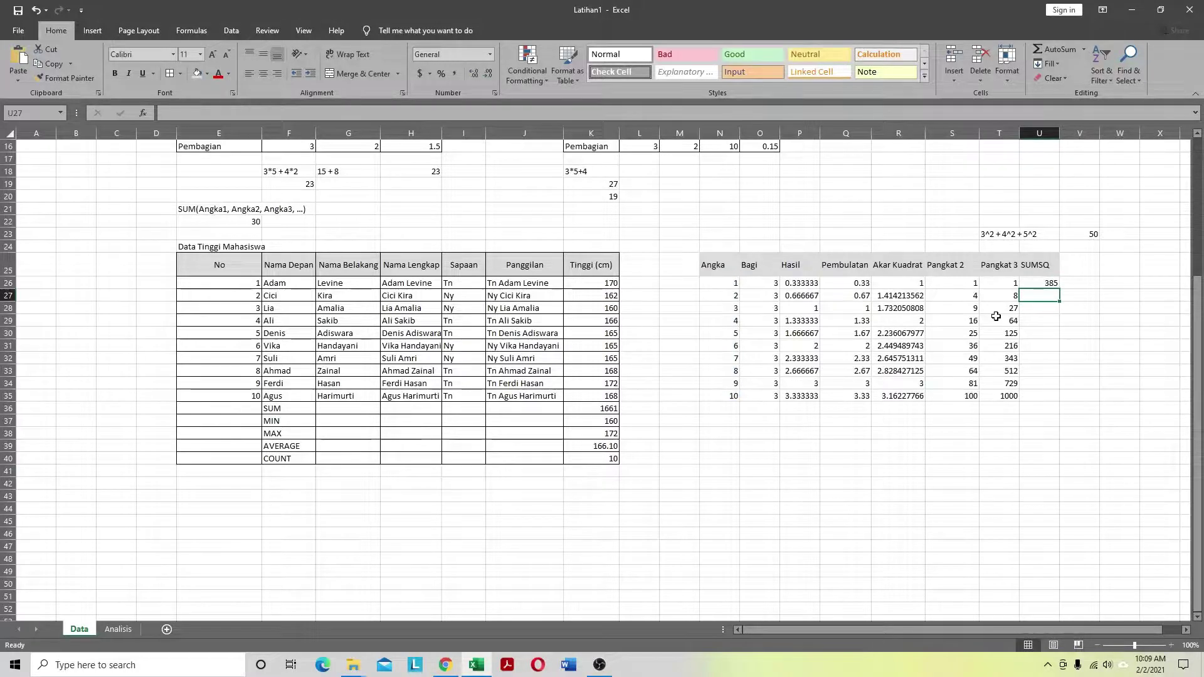
click(1039, 280)
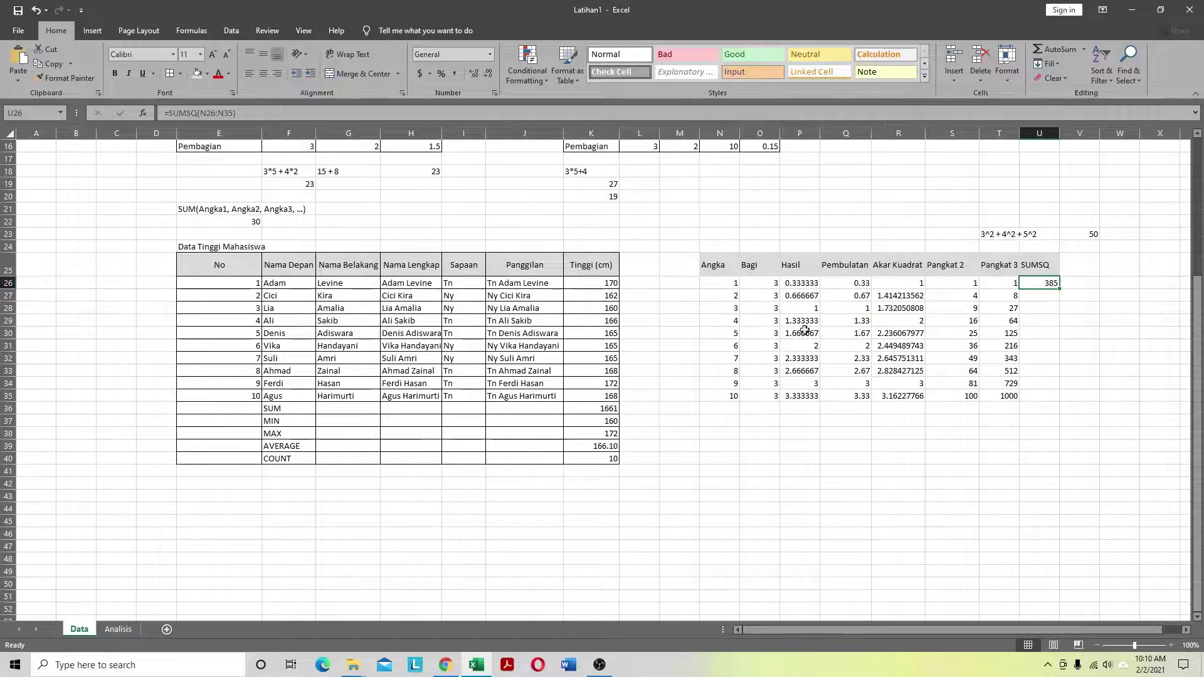
click(732, 321)
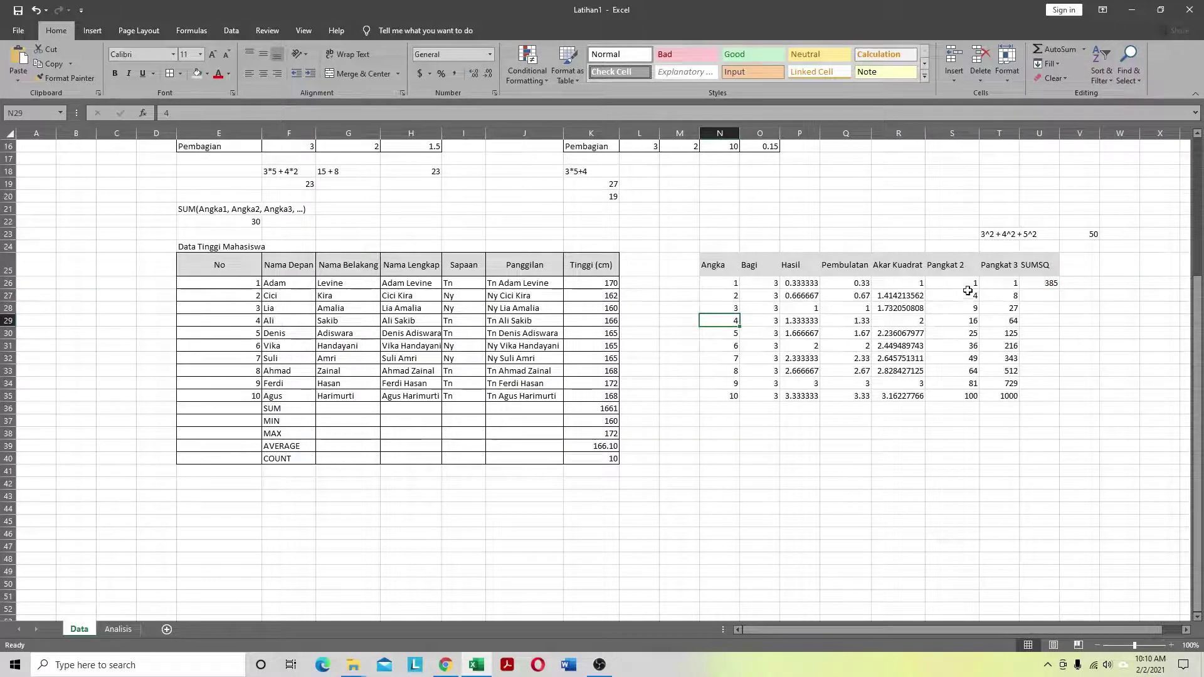
click(1043, 285)
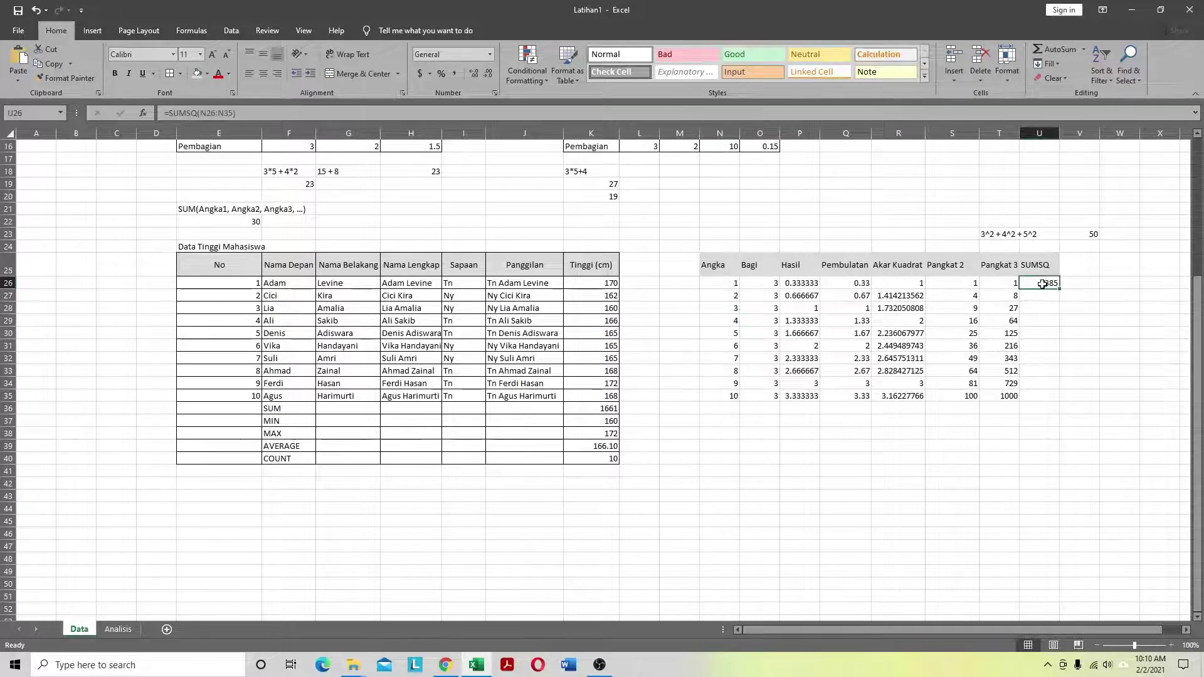
Step: Total the Pangkat 2 column in S36 with =SUM(S26:S35) as a cross-check of the sum of squares
click(970, 413)
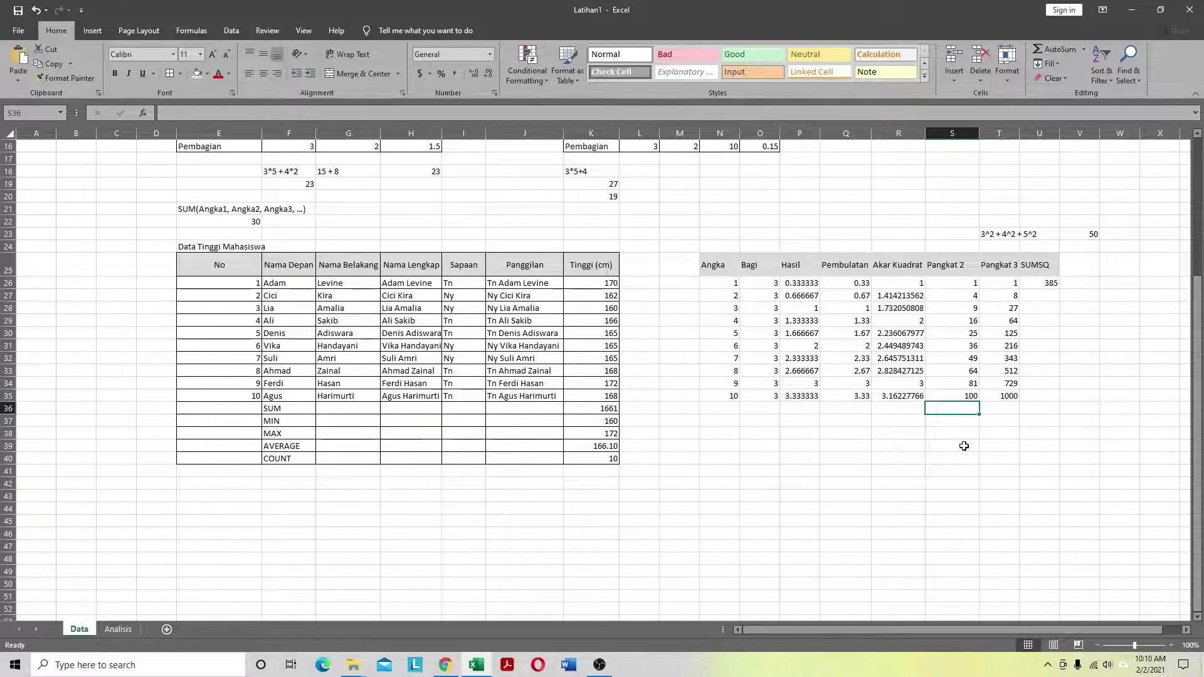
text(=s)
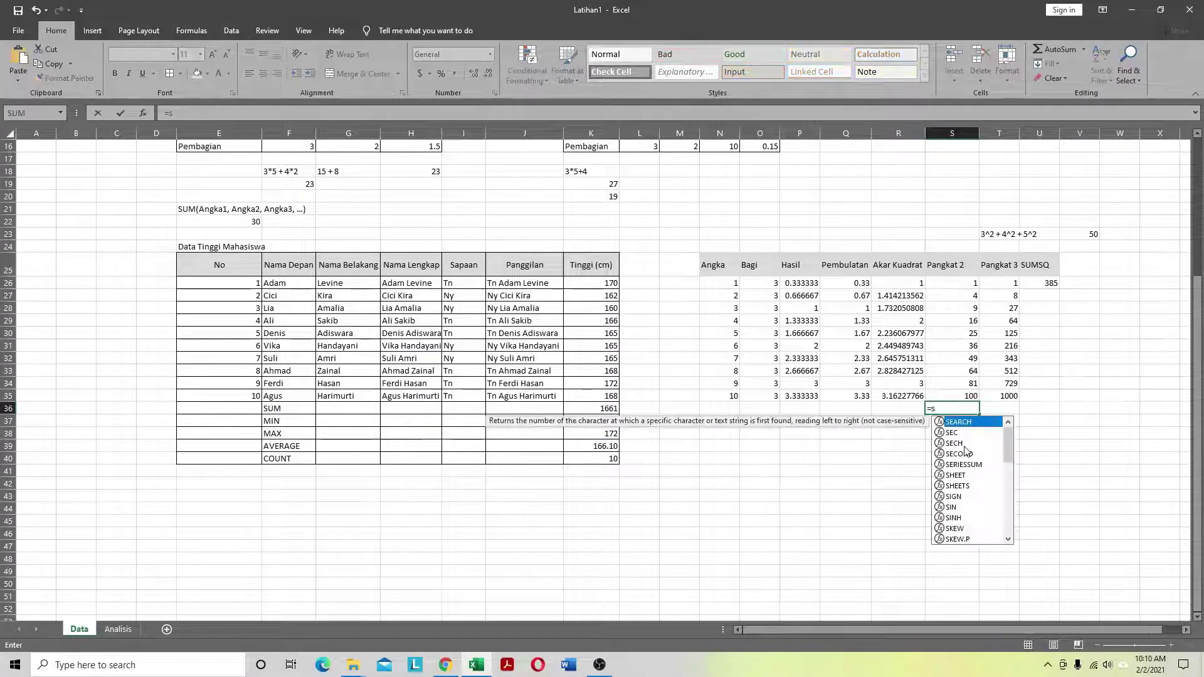
text(um)
key(Tab)
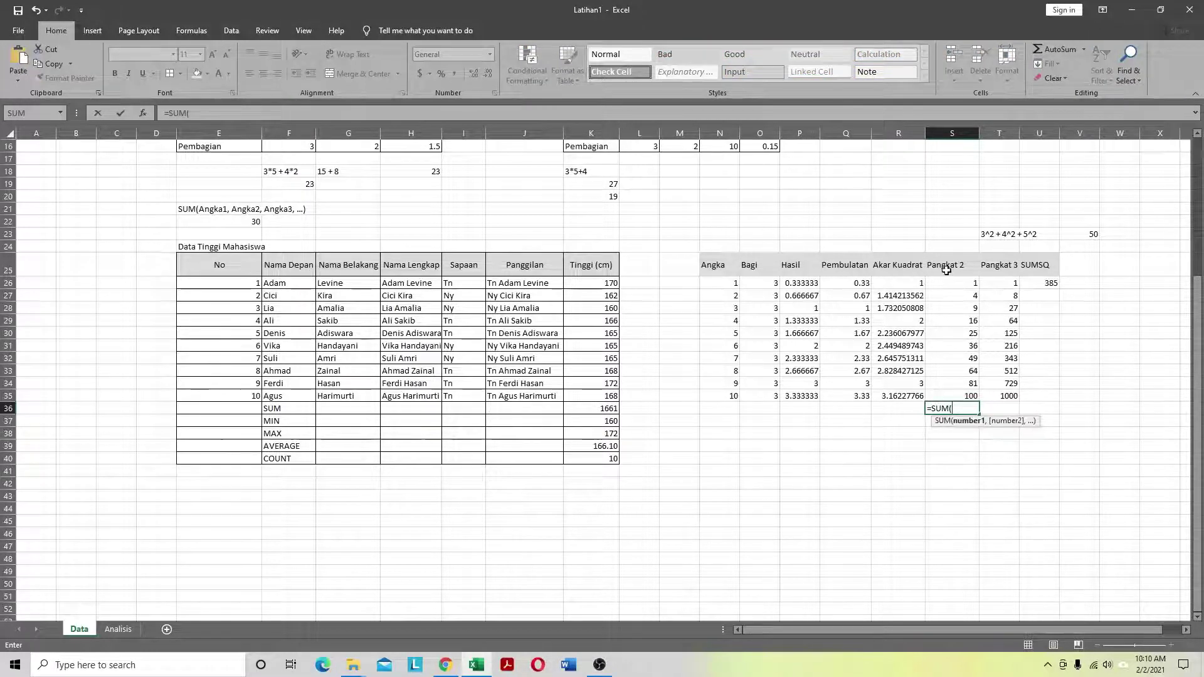
drag(949, 282, 939, 396)
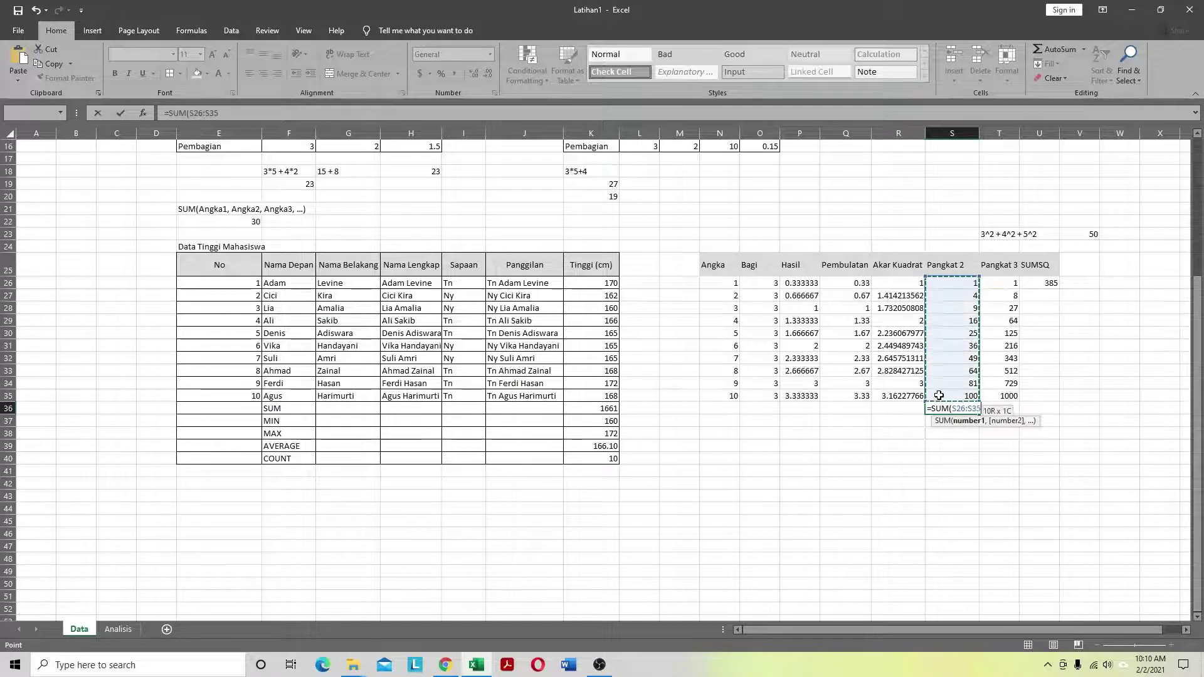
text())
key(Return)
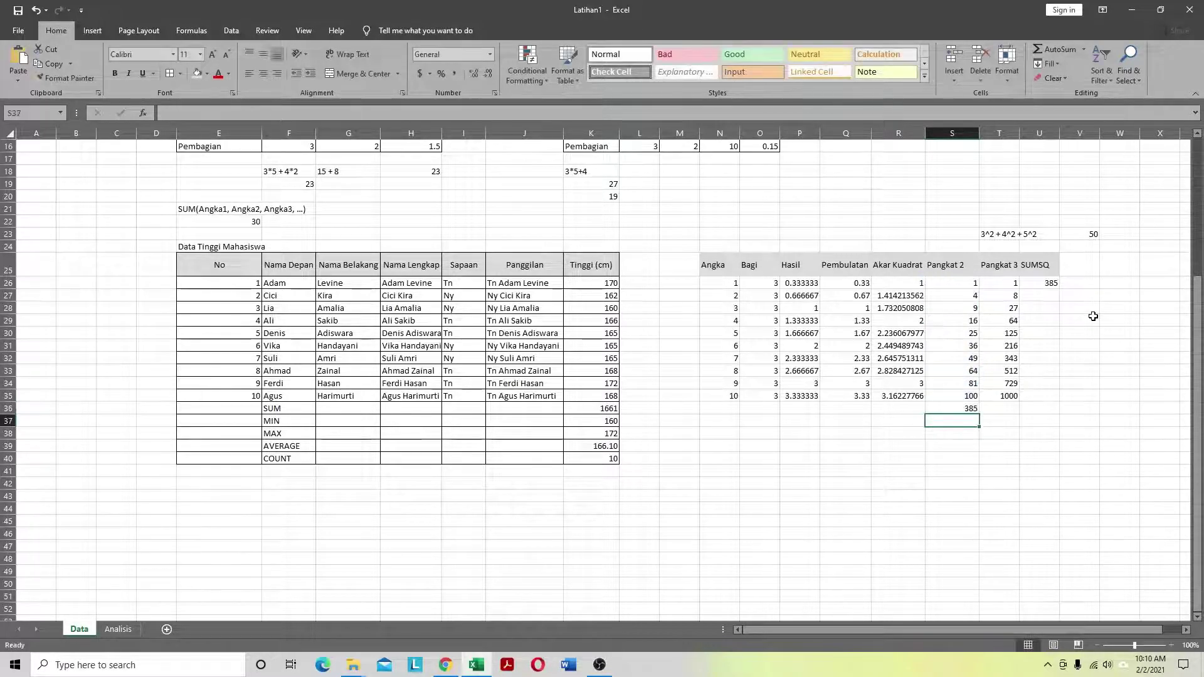
Step: Highlight the Pangkat 2 total in S36 and the SUMSQ result in U26 with the same light orange fill
click(952, 408)
click(202, 71)
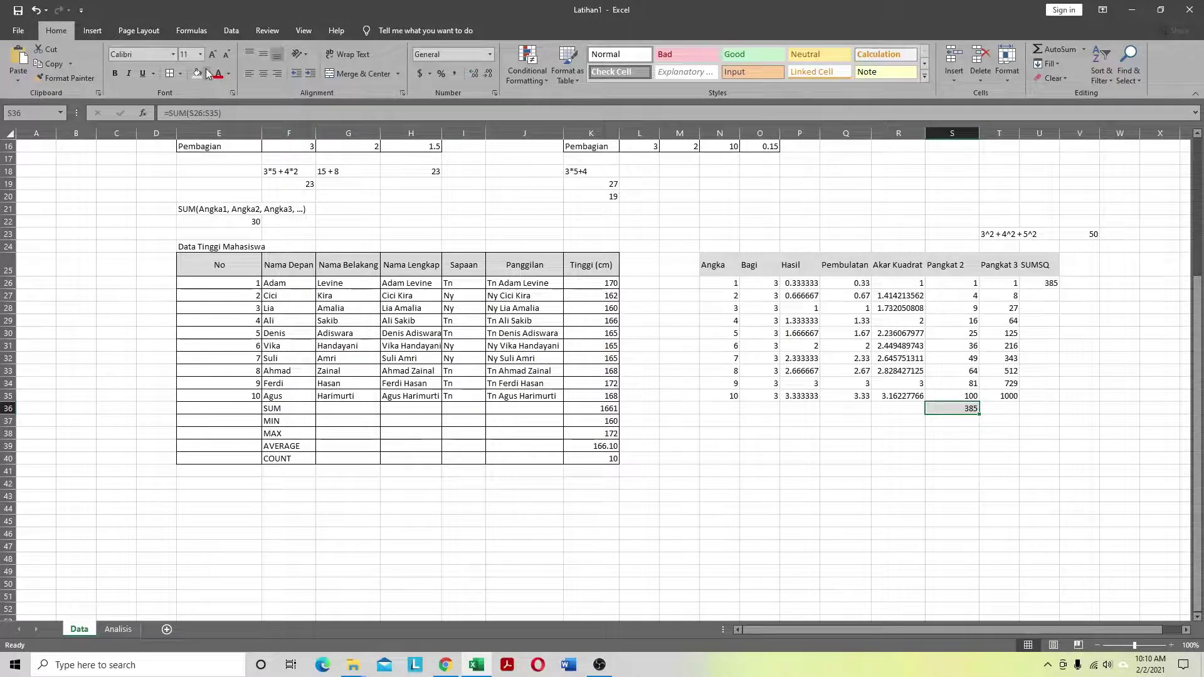
click(206, 72)
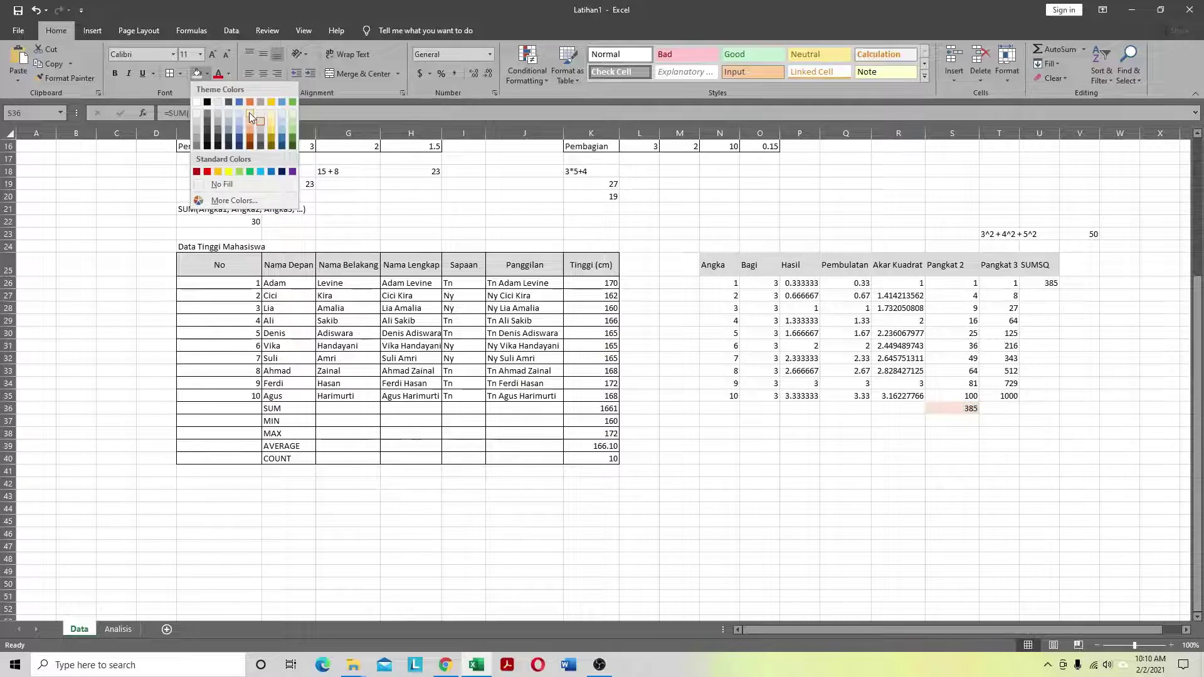
click(249, 111)
click(1044, 283)
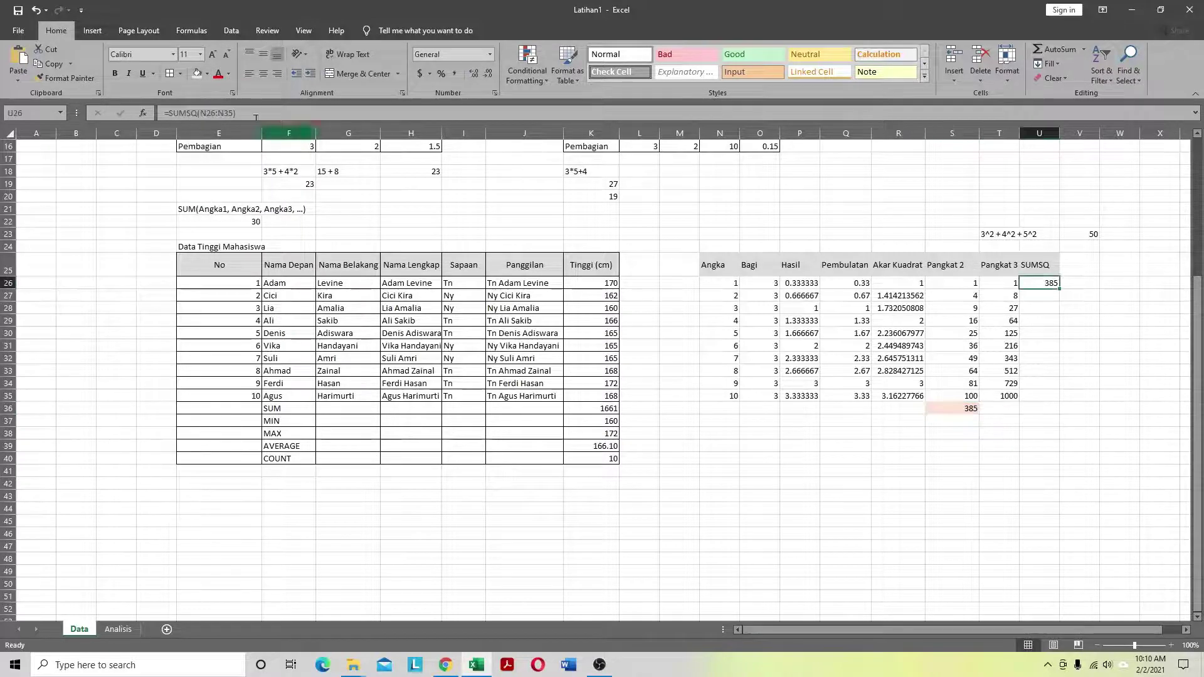
click(194, 73)
click(838, 482)
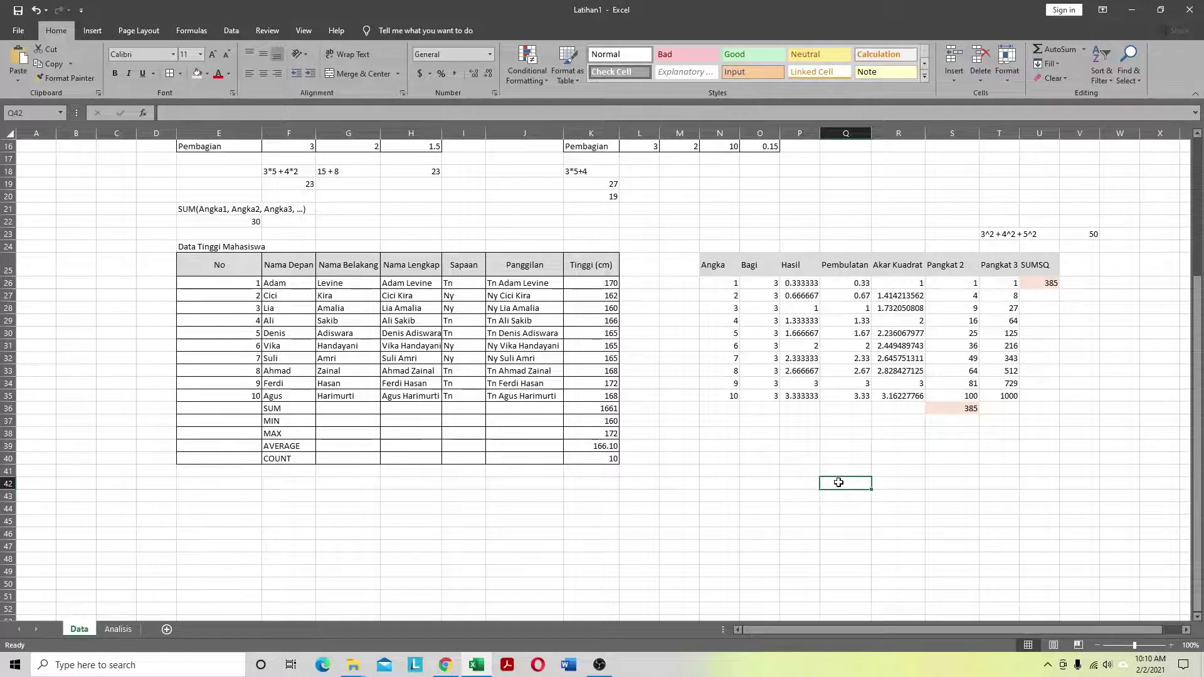
click(772, 673)
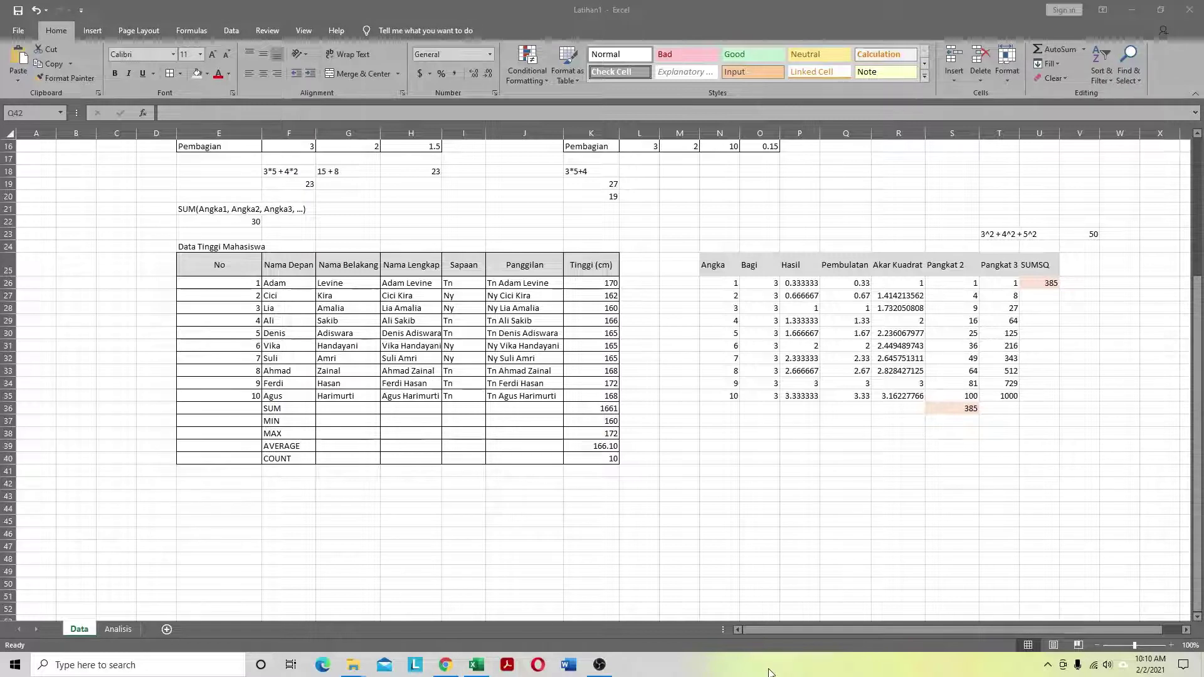